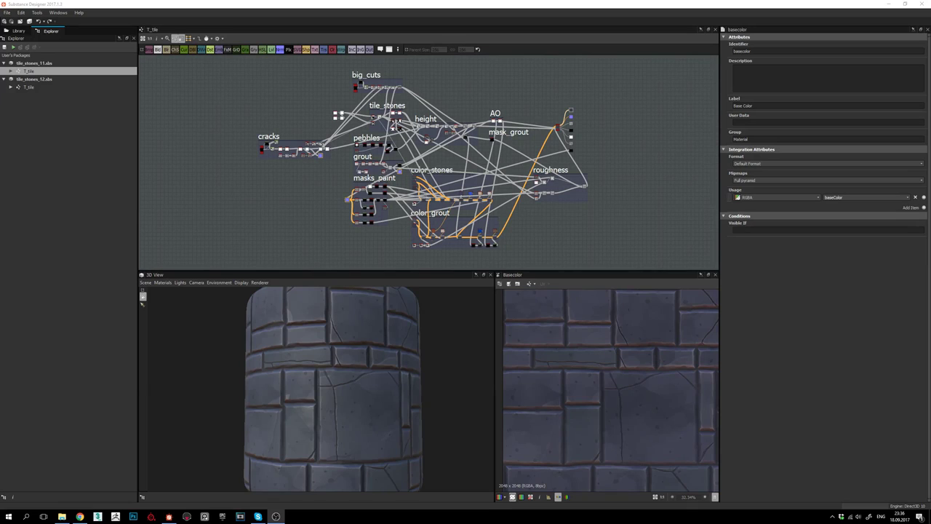
- Examine the finished stone tile material across its node graph, the 3D cylinder preview and the base color texture
alt+right_drag(444, 181, 497, 169)
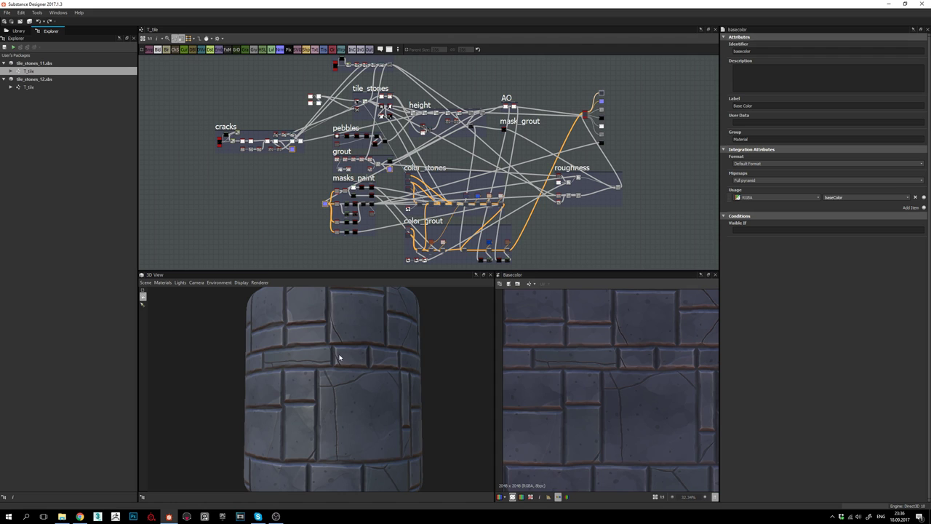
drag(331, 365, 378, 326)
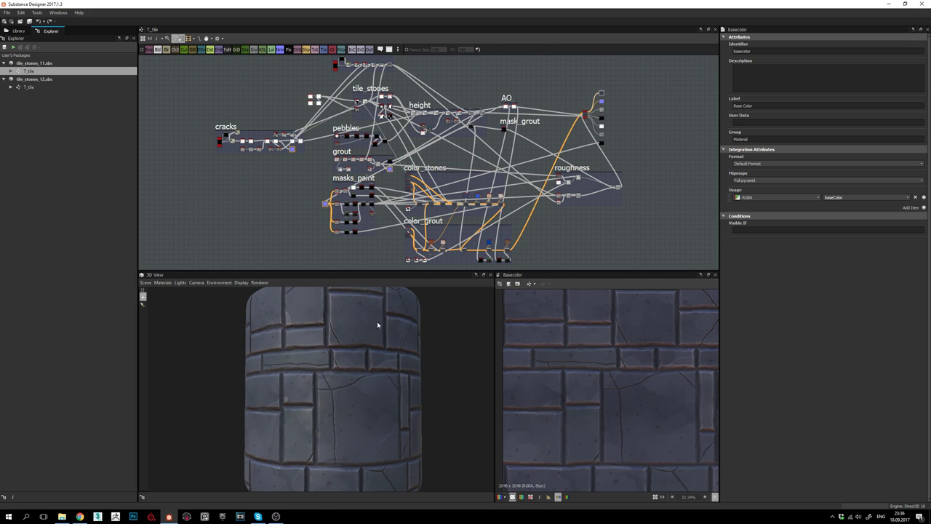
middle_drag(432, 219, 452, 188)
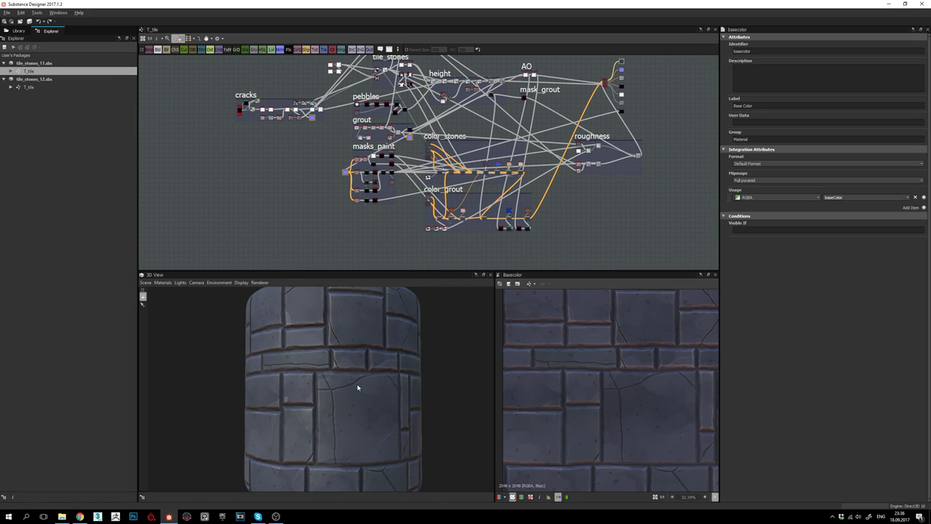
drag(358, 388, 339, 382)
scroll(564, 358, down, 1)
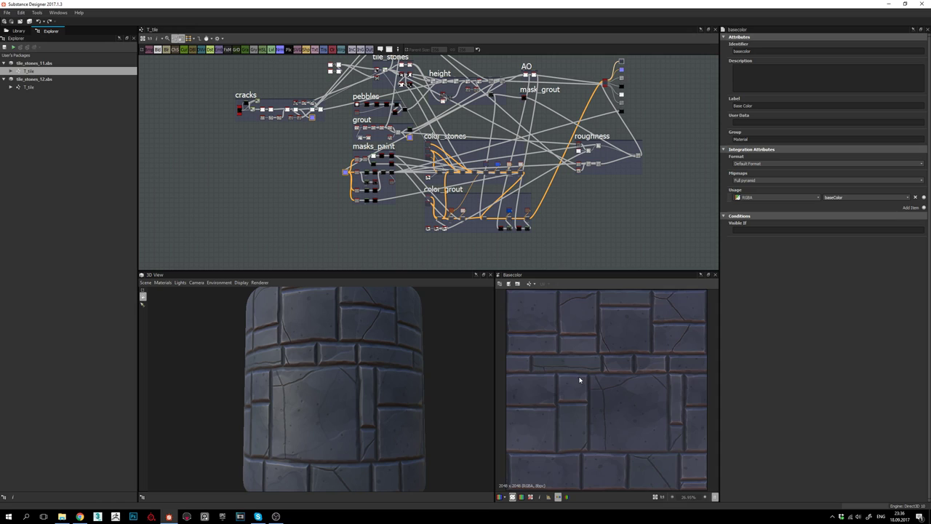
scroll(580, 378, up, 1)
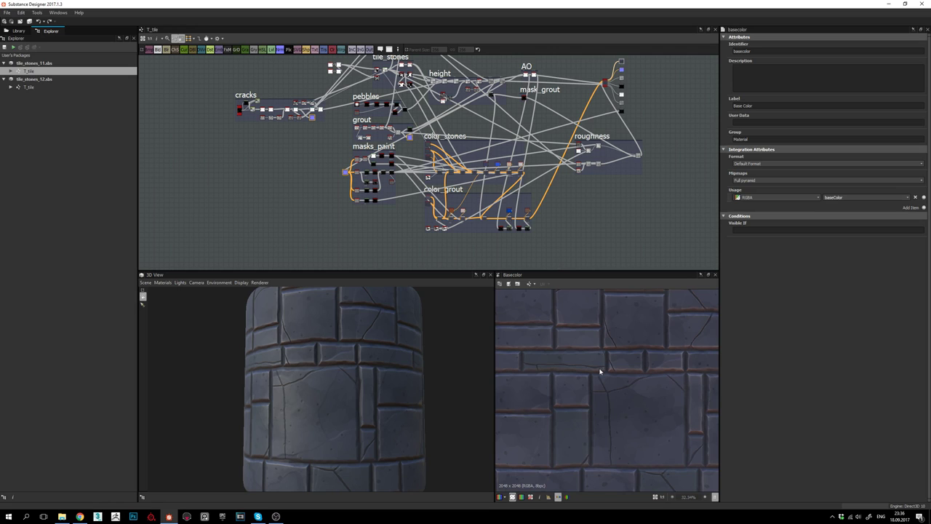
scroll(600, 369, down, 1)
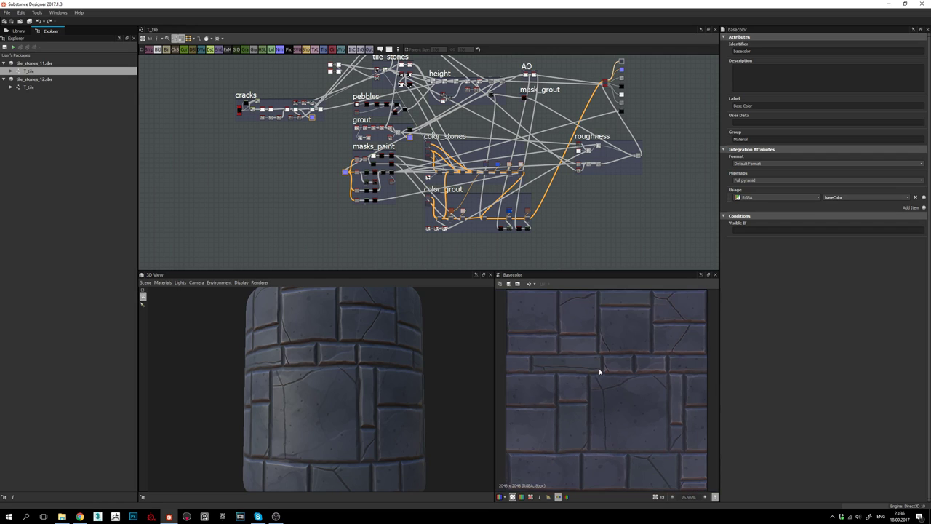
scroll(600, 374, up, 1)
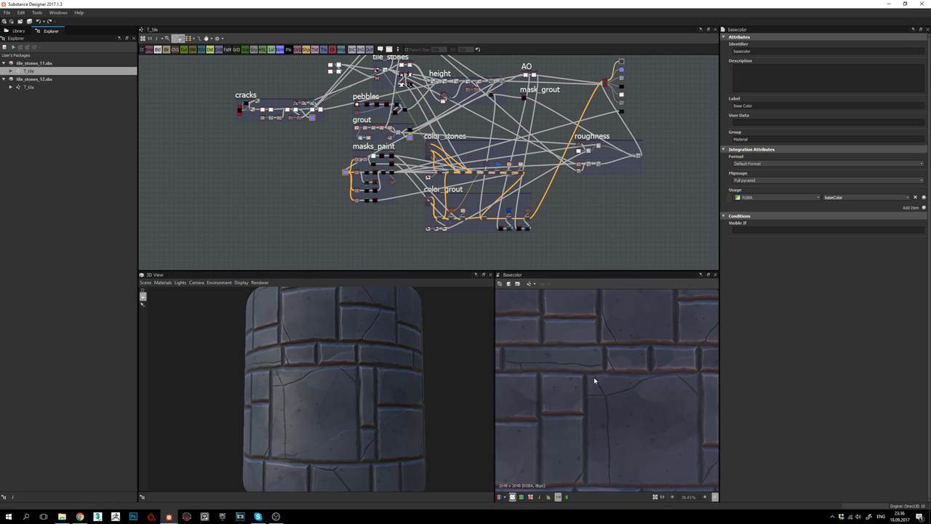
scroll(574, 368, down, 1)
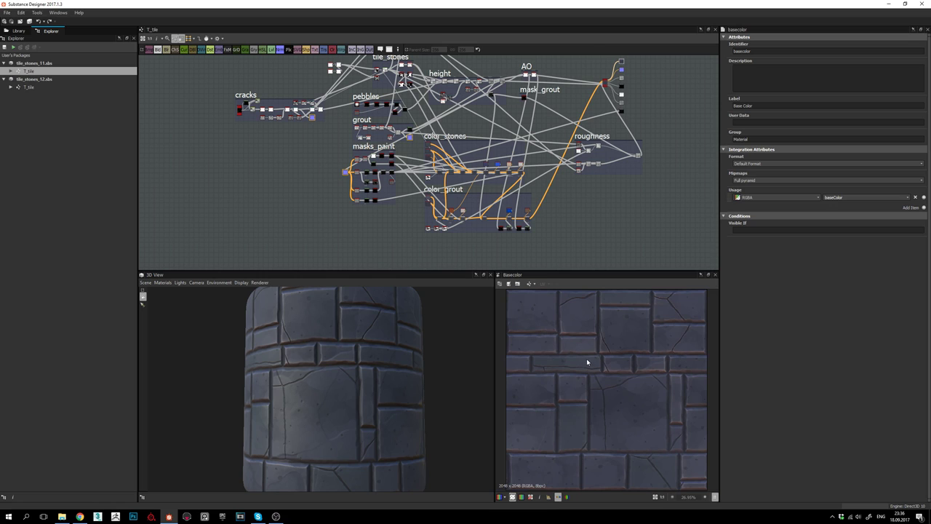
scroll(588, 360, up, 1)
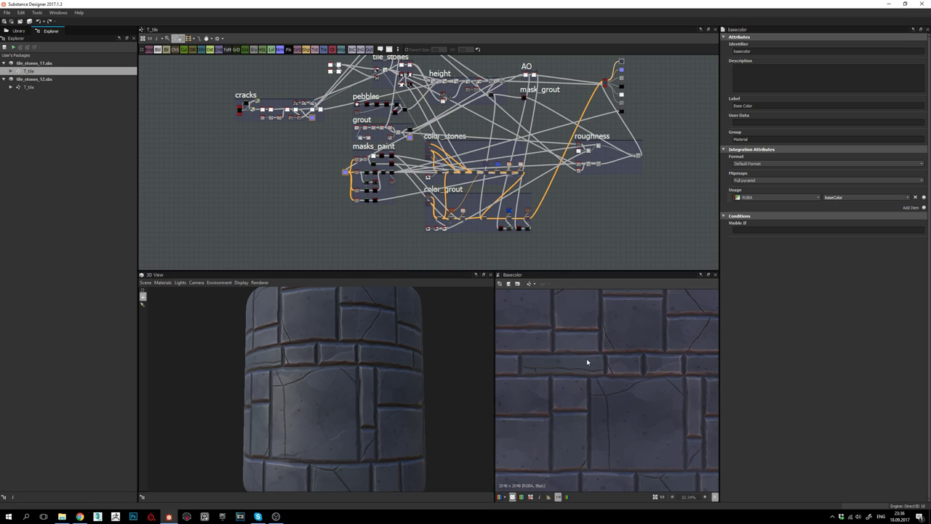
scroll(587, 362, down, 1)
- Inspect the stone tiles, cracks and edges on the 3D cylinder from several sides and distances
mouse_move(372, 374)
mouse_down()
mouse_move(343, 372)
mouse_move(430, 387)
mouse_move(360, 383)
mouse_up()
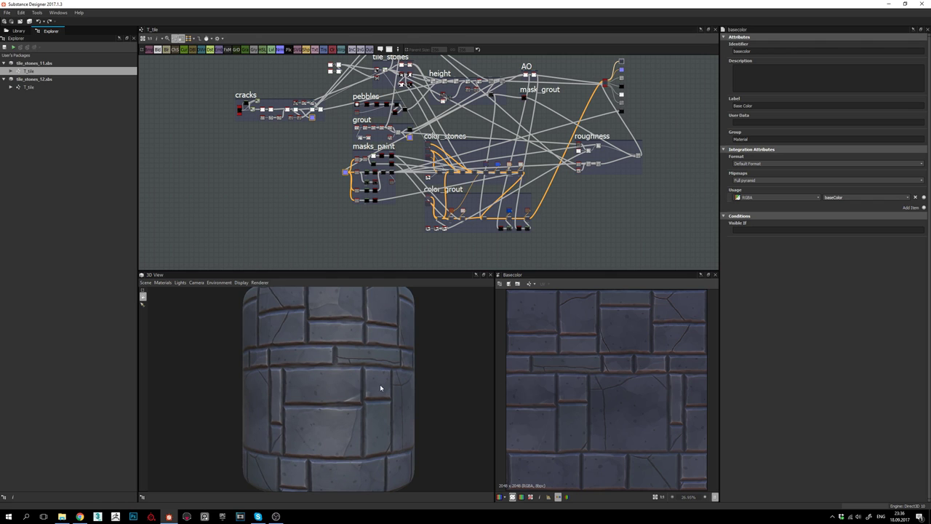
drag(380, 386, 339, 366)
scroll(349, 354, up, 2)
middle_drag(339, 366, 361, 368)
mouse_move(359, 373)
mouse_down()
mouse_move(334, 375)
mouse_move(333, 384)
mouse_move(354, 374)
mouse_move(350, 382)
mouse_move(370, 391)
mouse_move(355, 399)
mouse_move(341, 387)
mouse_move(379, 380)
mouse_move(357, 373)
mouse_up()
scroll(358, 386, down, 1)
scroll(369, 373, up, 1)
scroll(369, 374, down, 2)
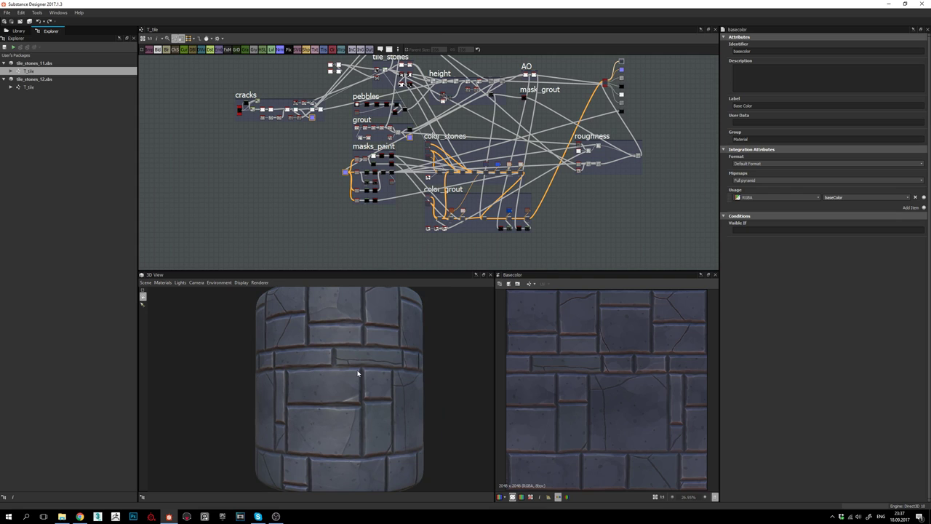
scroll(362, 372, up, 1)
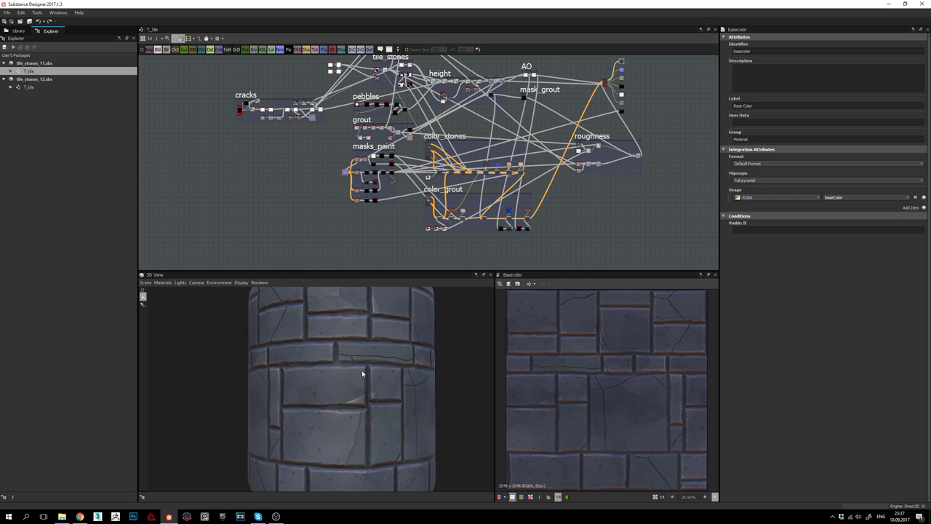
mouse_move(362, 373)
mouse_down()
mouse_move(360, 389)
mouse_move(357, 369)
mouse_up()
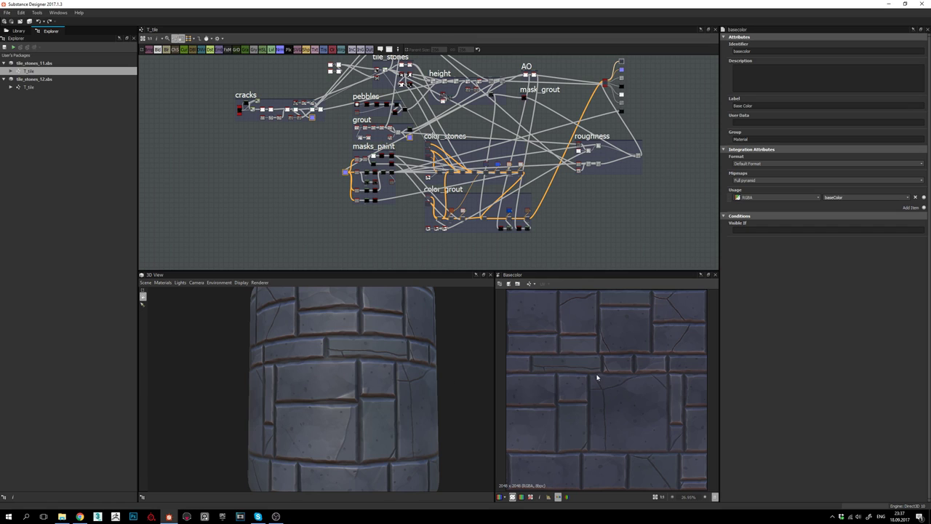
drag(365, 378, 351, 386)
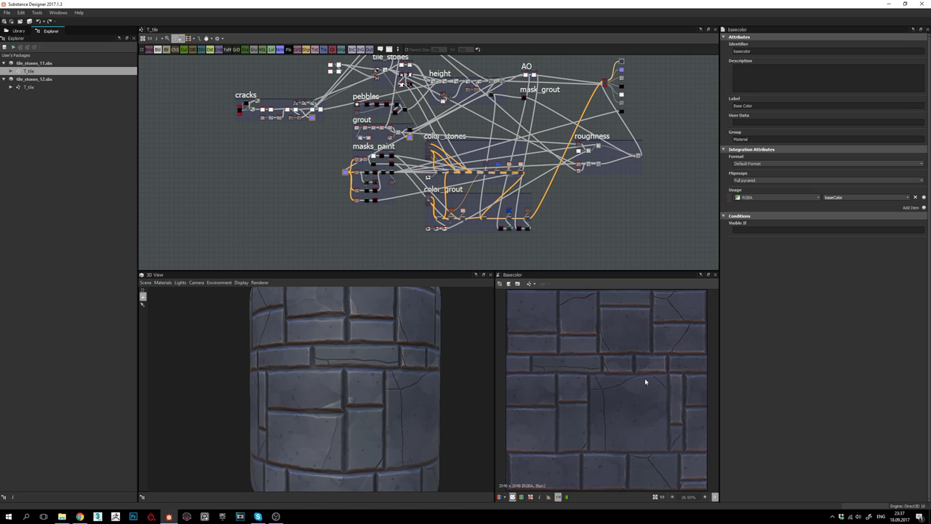
scroll(414, 382, down, 1)
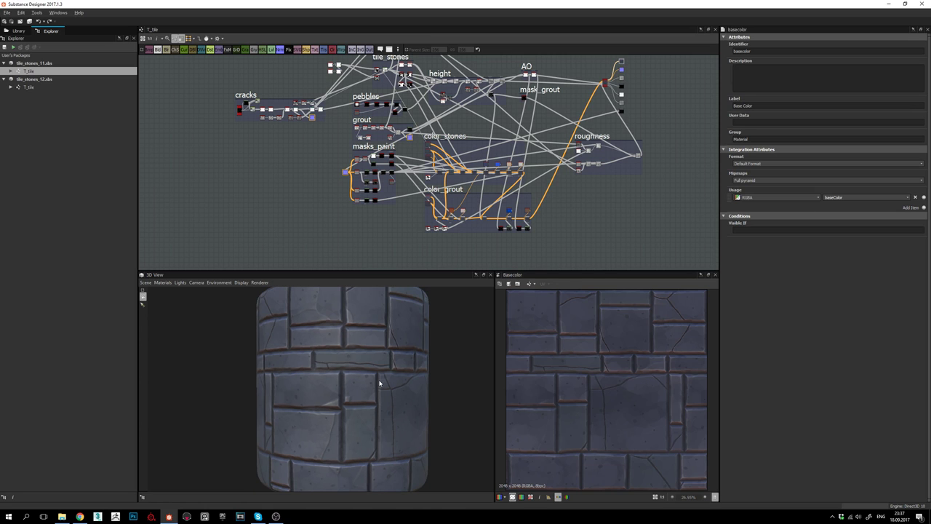
scroll(370, 381, up, 1)
mouse_move(371, 381)
mouse_down()
mouse_move(387, 386)
mouse_move(369, 391)
mouse_up()
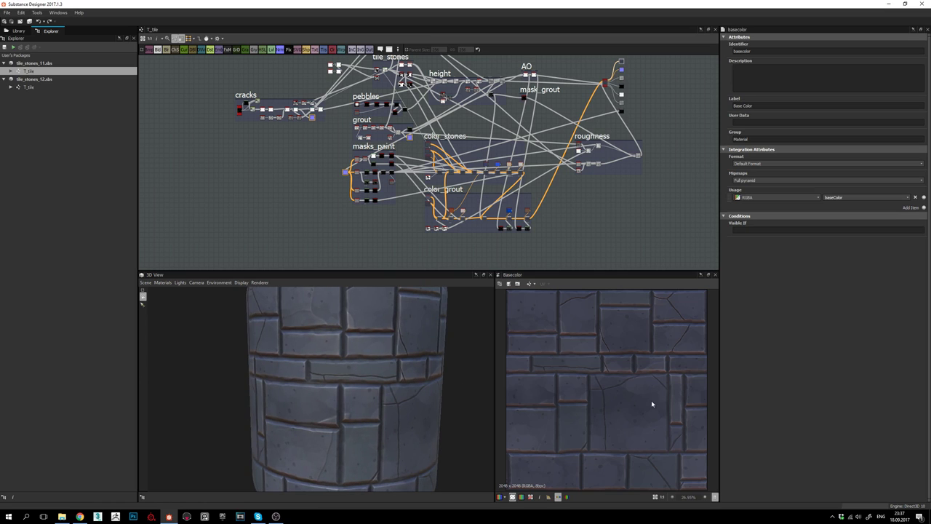
drag(394, 360, 387, 349)
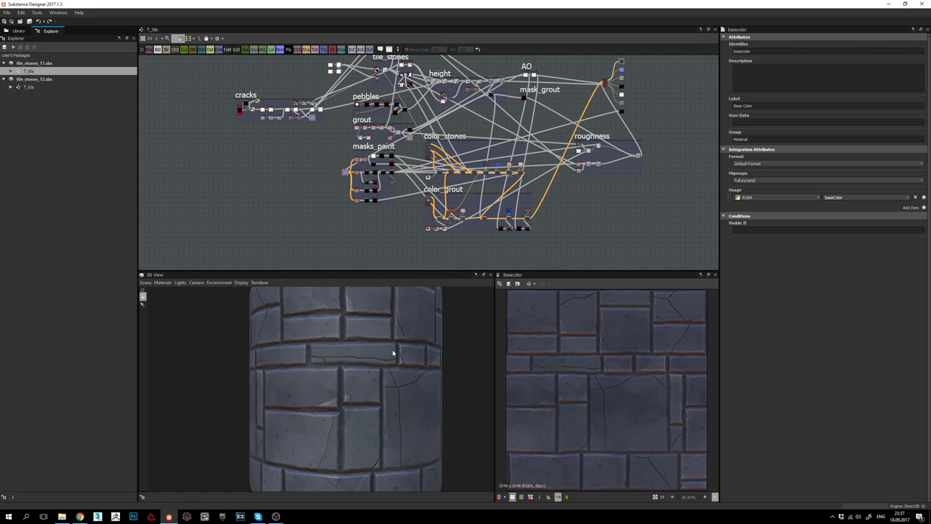
mouse_move(367, 365)
mouse_down()
mouse_move(360, 375)
mouse_move(367, 364)
mouse_move(391, 375)
mouse_move(339, 375)
mouse_move(355, 361)
mouse_move(377, 374)
mouse_move(382, 399)
mouse_move(357, 391)
mouse_move(380, 384)
mouse_move(378, 395)
mouse_up()
- Inspect the tile edges and cracks in the base color texture up close and on the cylinder
scroll(628, 378, up, 2)
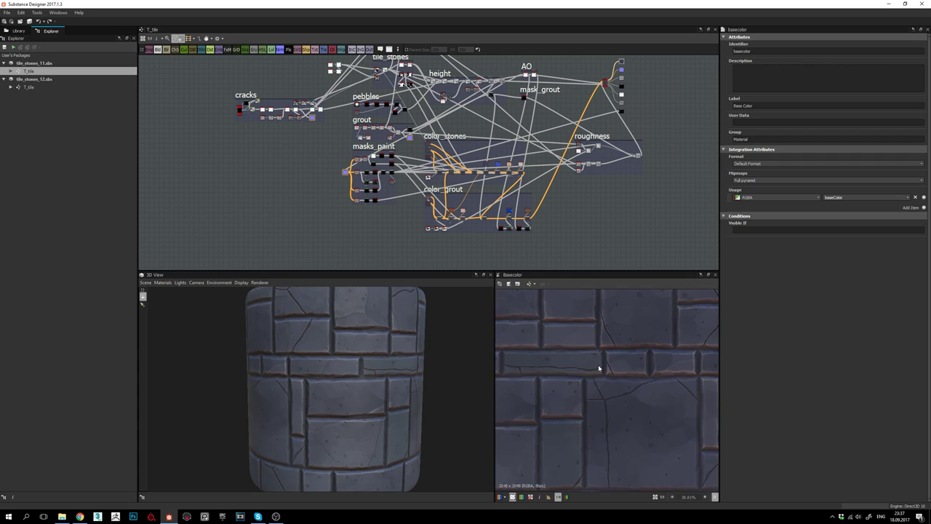
middle_drag(603, 361, 635, 373)
scroll(622, 373, down, 3)
scroll(595, 375, up, 4)
middle_drag(557, 363, 585, 363)
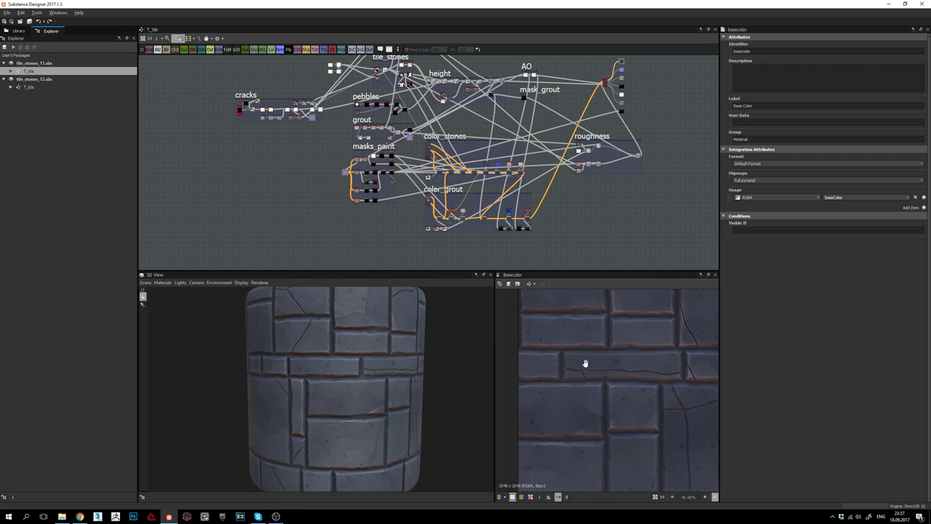
drag(342, 361, 385, 331)
- Select the Tile Random node feeding the Levels node in the tile_stones frame and review its pattern, split, size, interstice and shape parameters
middle_drag(435, 170, 351, 158)
scroll(424, 187, down, 2)
scroll(371, 143, up, 6)
middle_drag(484, 155, 355, 205)
scroll(464, 160, up, 3)
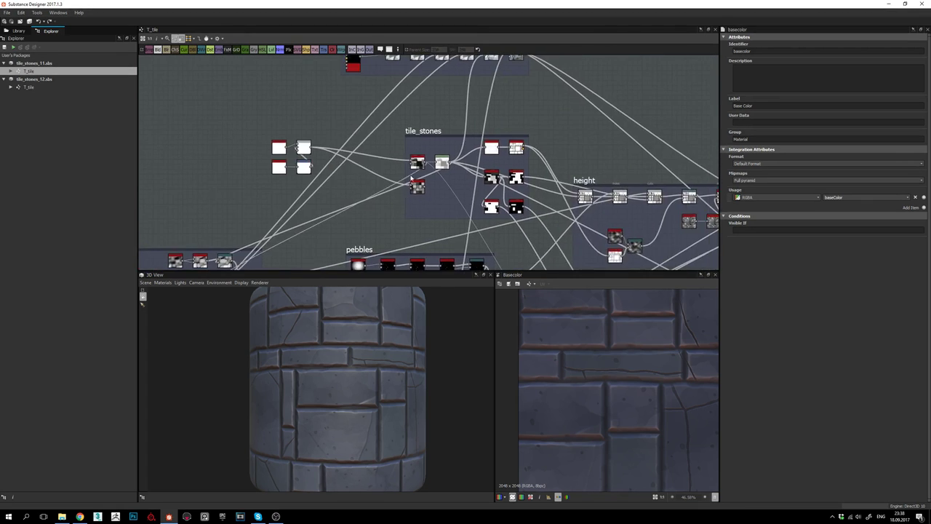
scroll(429, 173, up, 3)
middle_drag(439, 173, 376, 187)
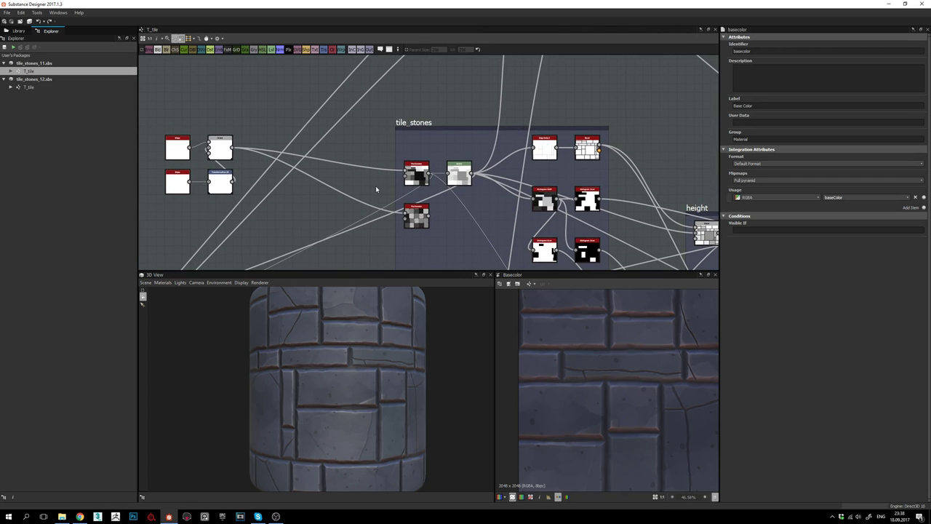
scroll(420, 182, up, 2)
scroll(421, 181, up, 2)
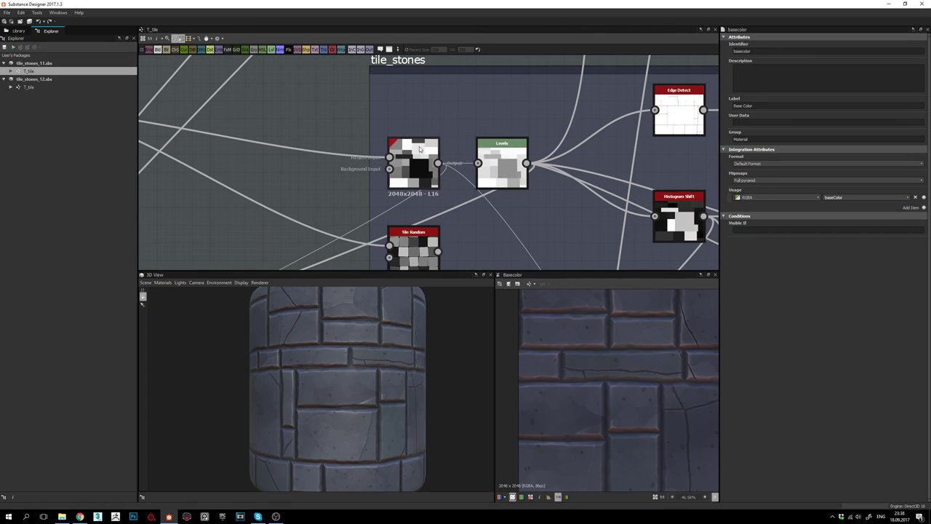
click(417, 164)
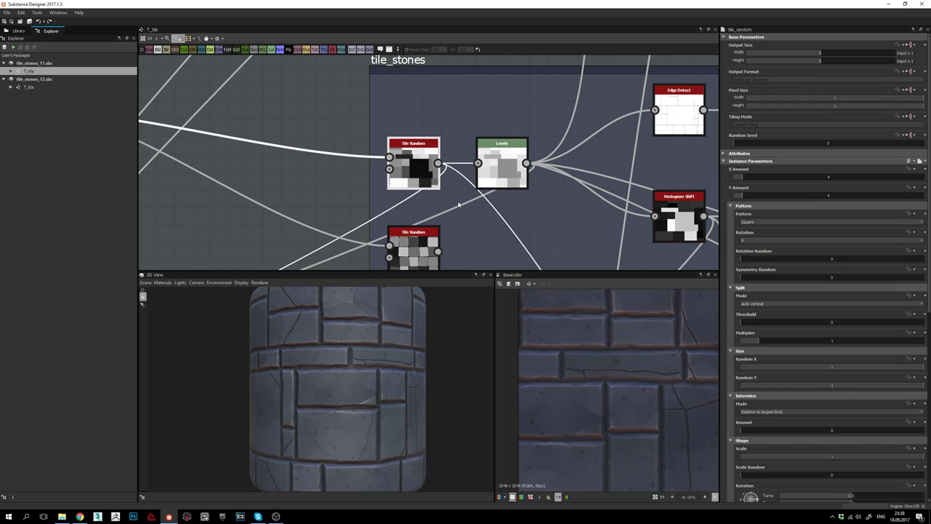
middle_drag(461, 223, 461, 205)
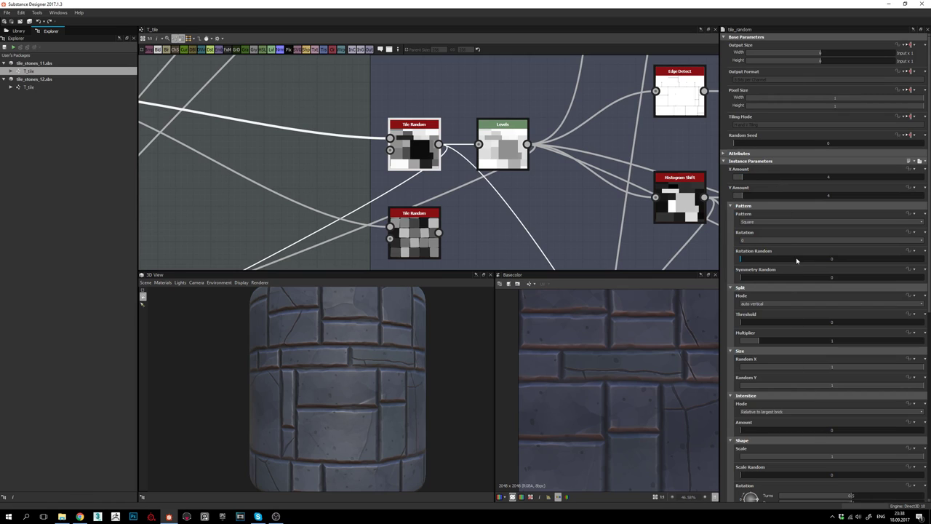
scroll(800, 291, down, 2)
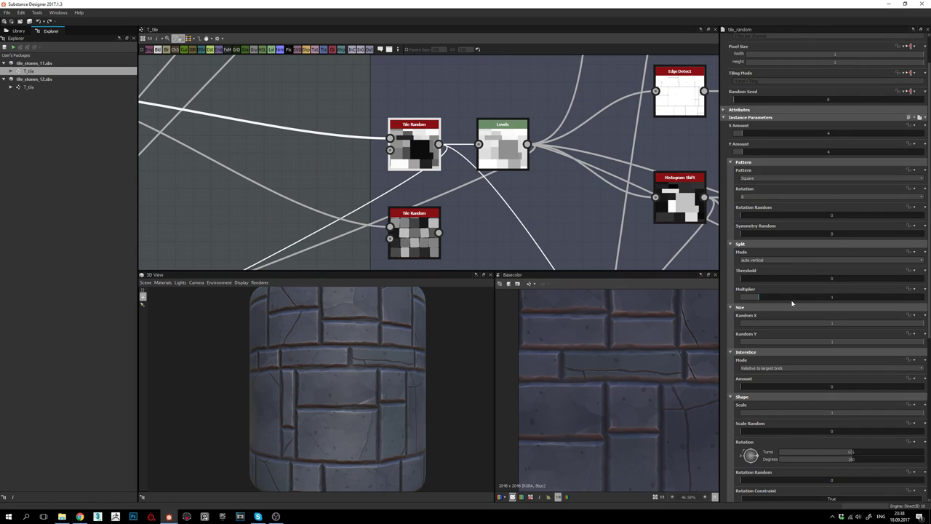
scroll(800, 325, down, 2)
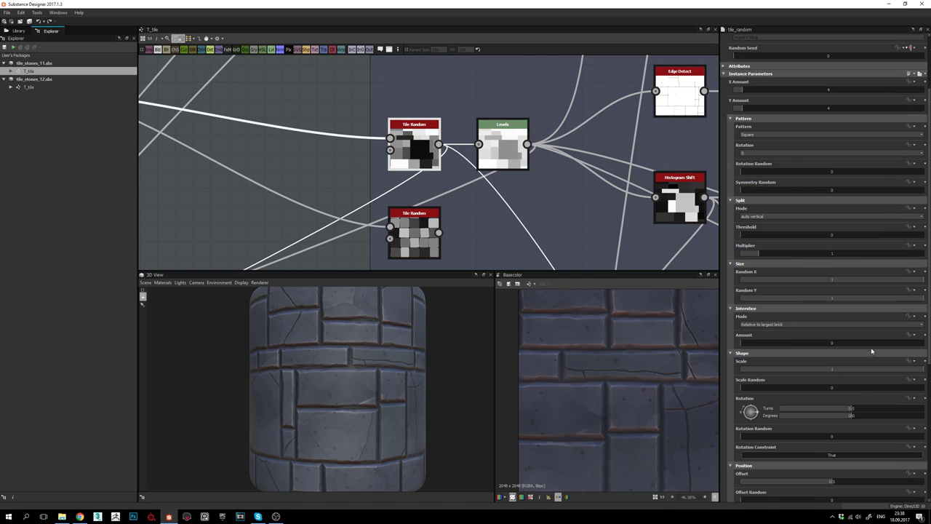
scroll(849, 393, down, 1)
scroll(834, 385, up, 1)
scroll(828, 367, up, 1)
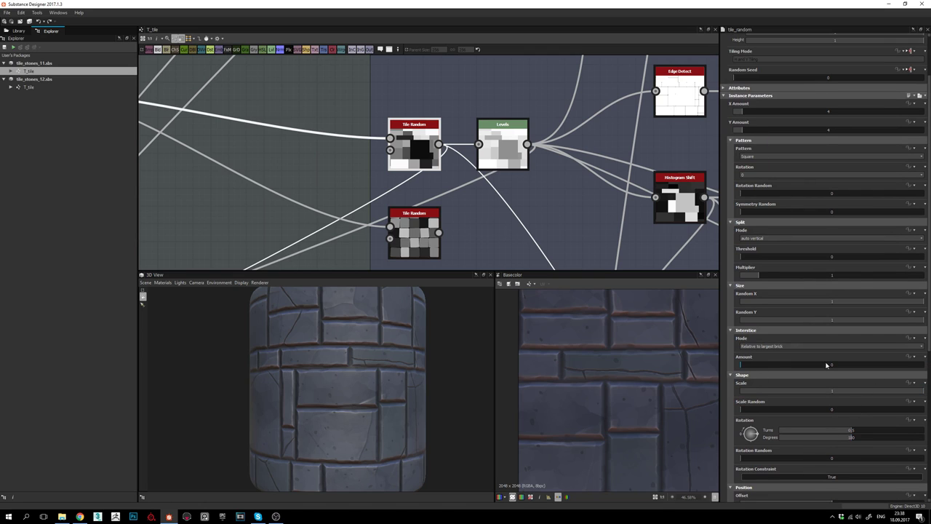
- Display the output of the Tile Random node feeding Levels in the 2D view, fitted to show the whole pattern
double_click(418, 146)
scroll(662, 356, down, 2)
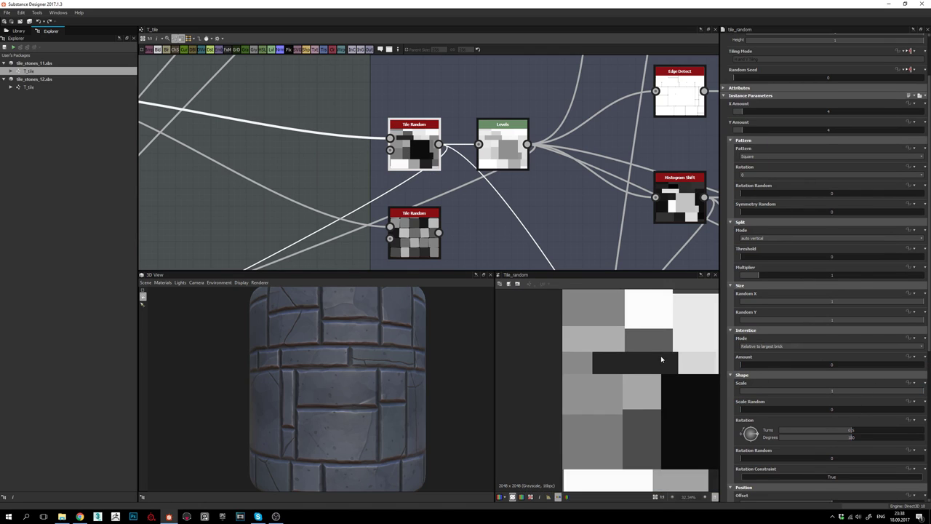
key(f)
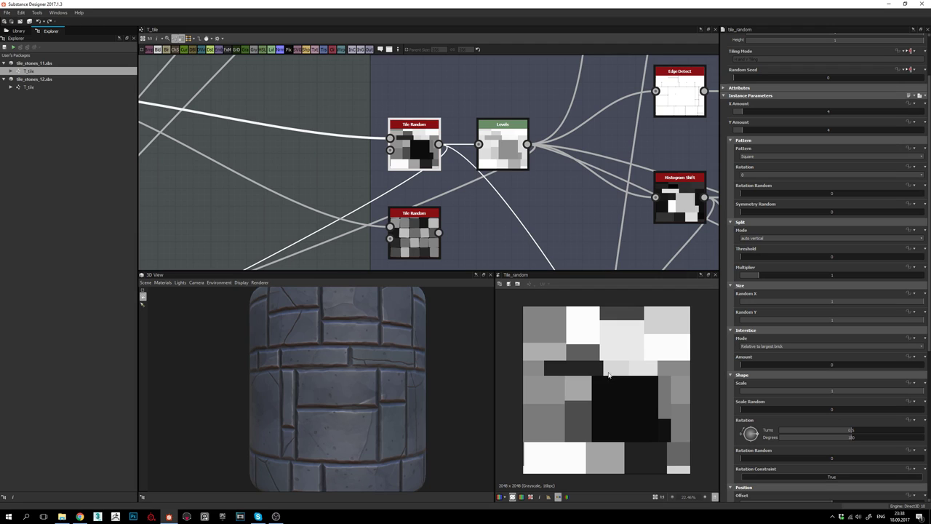
- Compare the stone layout on the 3D cylinder with the grayscale Tile Random pattern and its parameters
drag(344, 377, 324, 389)
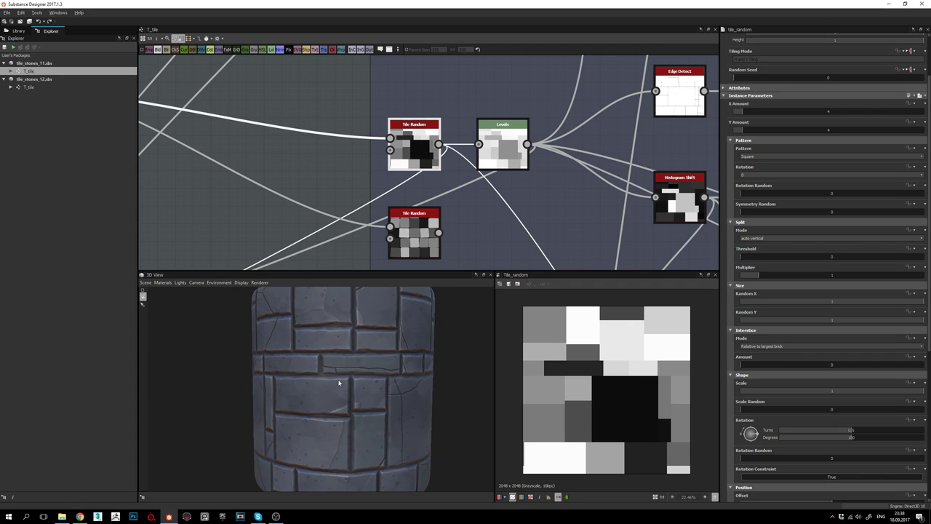
drag(338, 381, 365, 390)
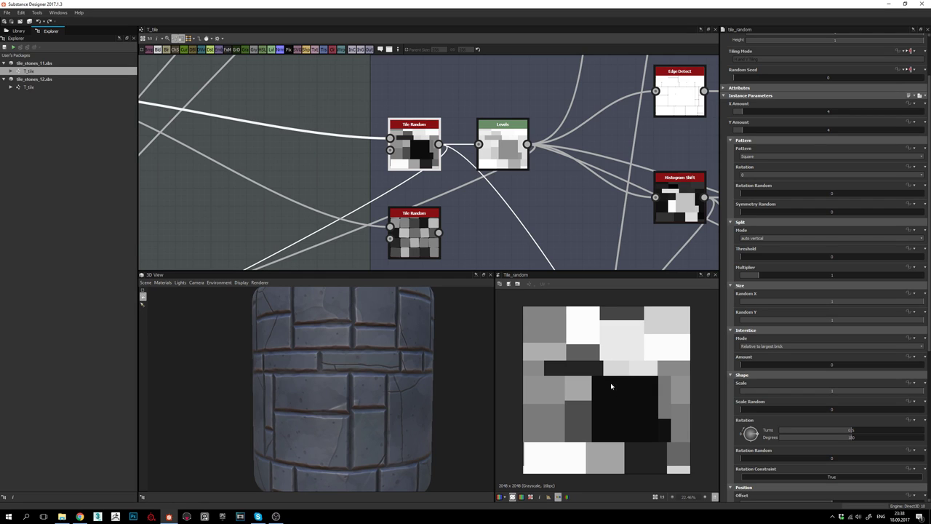
mouse_move(367, 400)
mouse_down()
mouse_move(384, 407)
mouse_move(347, 405)
mouse_move(376, 401)
mouse_move(371, 387)
mouse_move(377, 398)
mouse_up()
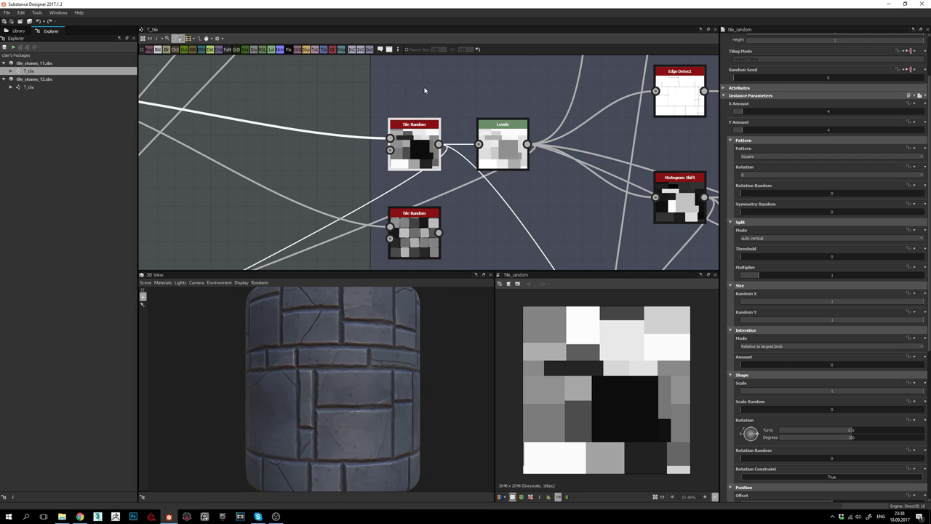
drag(344, 382, 366, 395)
scroll(366, 395, down, 3)
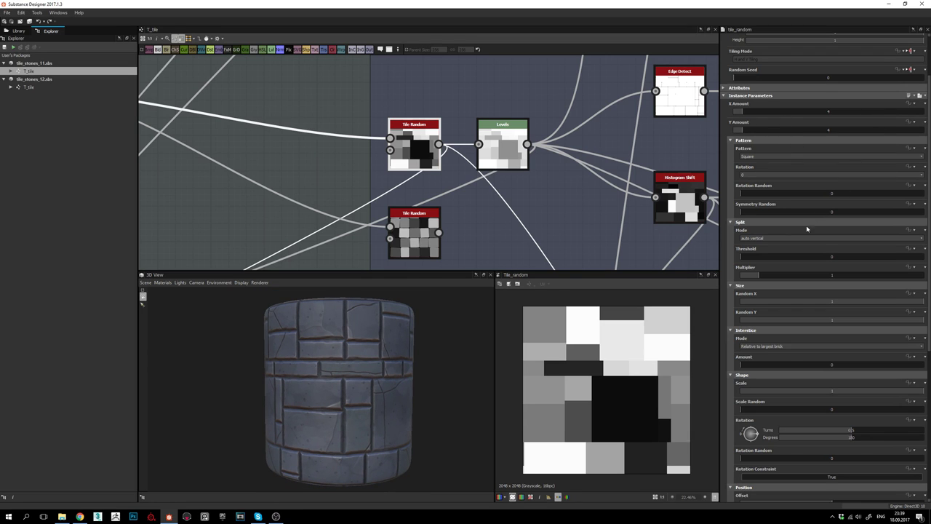
drag(321, 395, 329, 389)
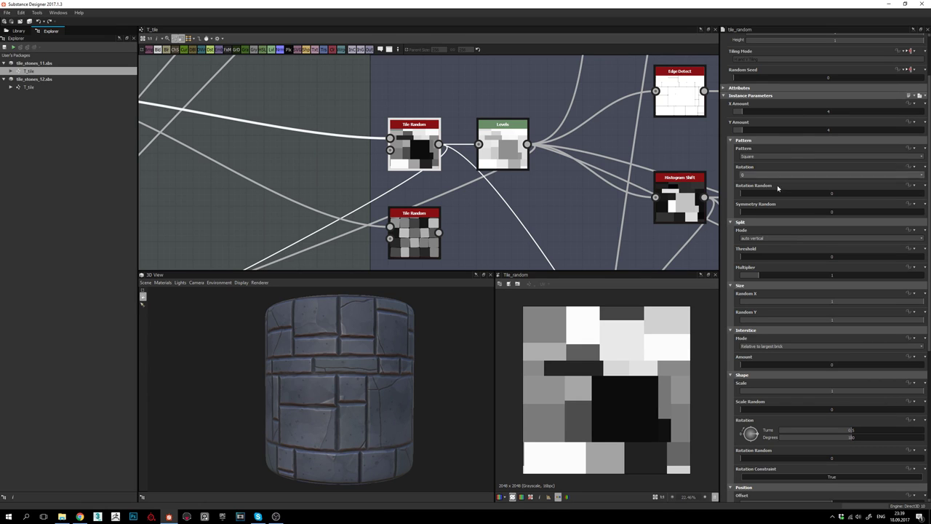
middle_drag(465, 227, 468, 207)
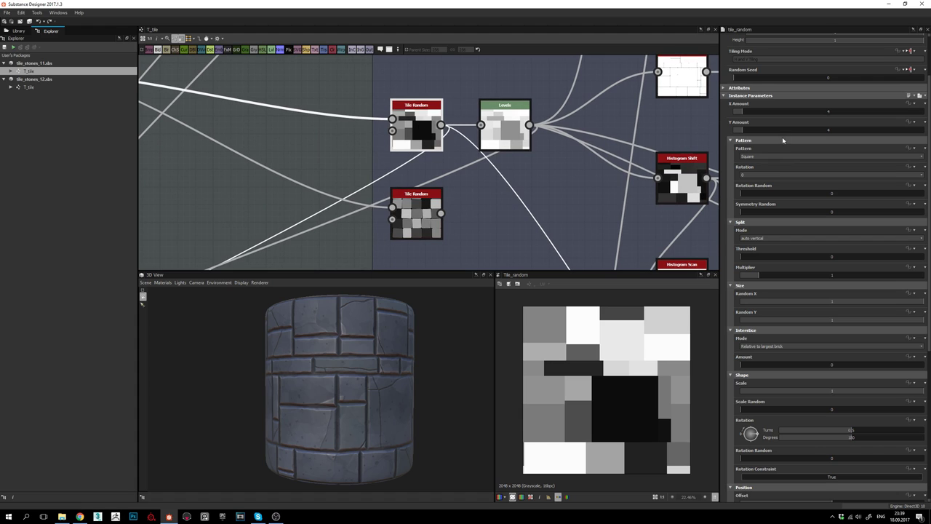
- Try a Y Amount of 6 and 5 on the Tile Random node feeding Levels, checking the cylinder, and restore it to 4
click(745, 131)
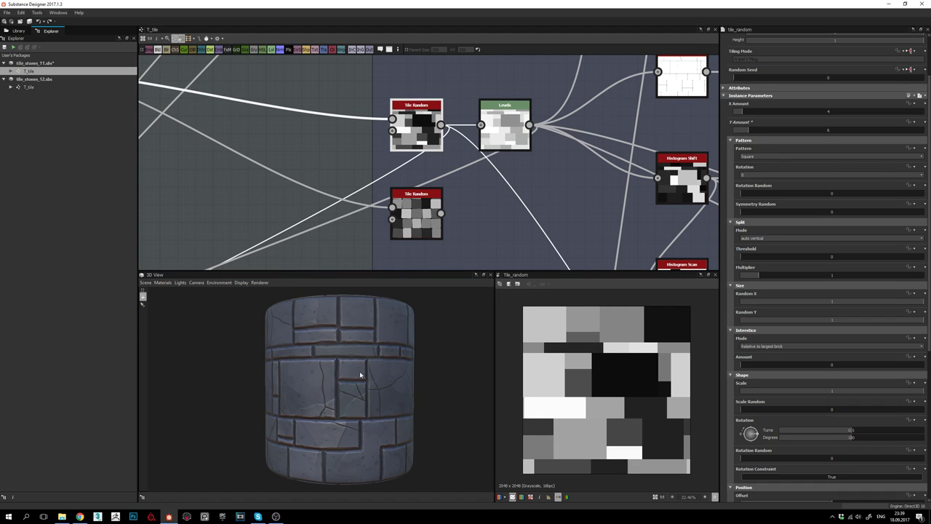
drag(360, 374, 405, 395)
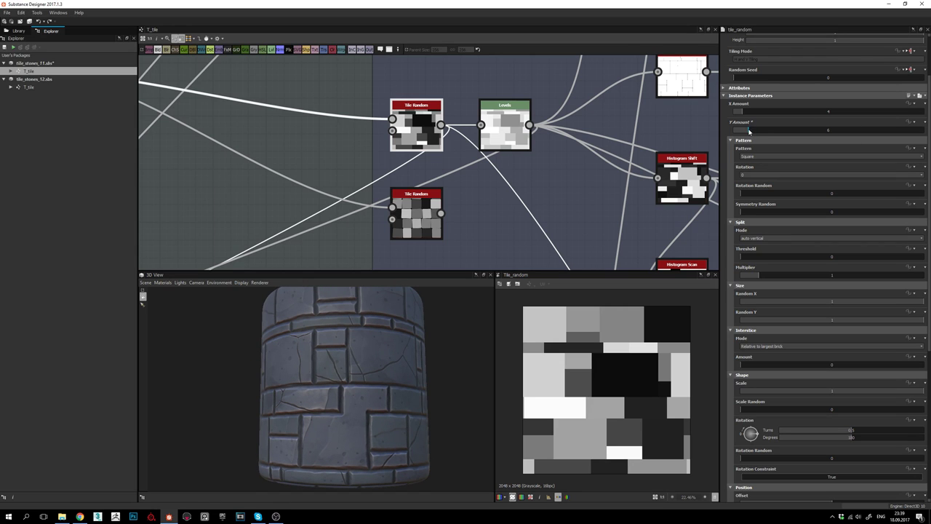
drag(750, 132, 746, 132)
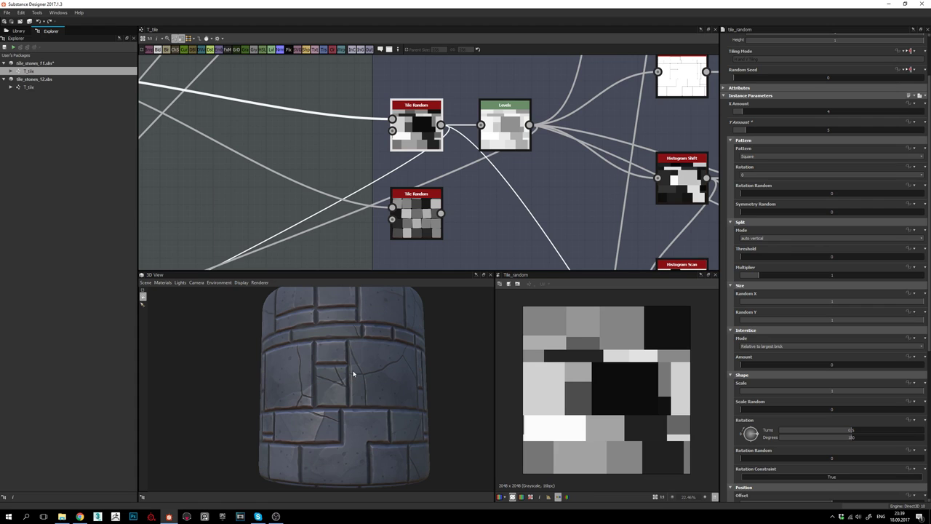
drag(338, 376, 369, 372)
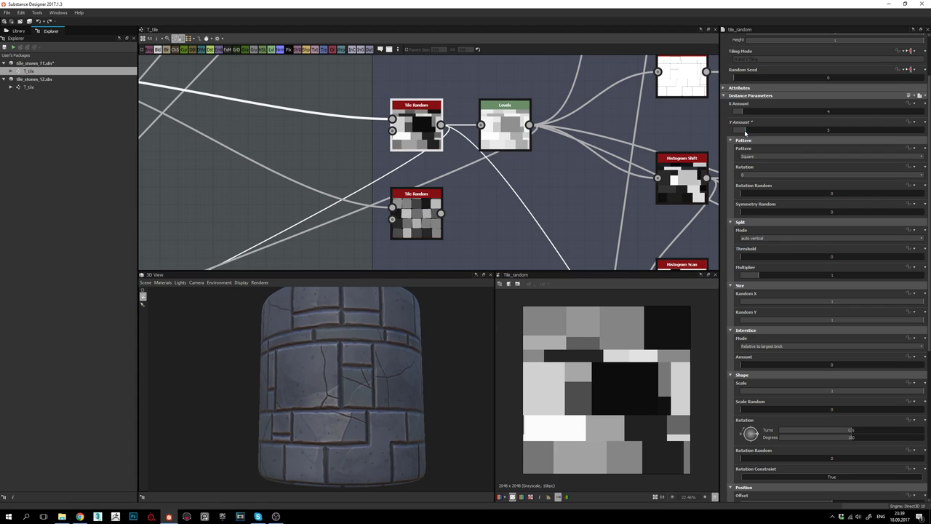
drag(744, 132, 742, 131)
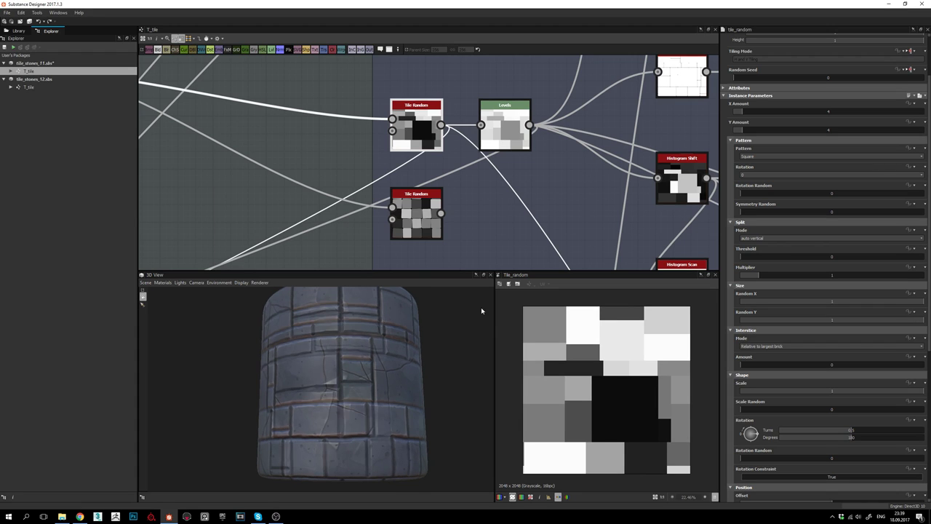
- Inspect the stone layout around the 3D cylinder with the Tile Random Y Amount at 4
drag(318, 365, 327, 401)
middle_drag(327, 401, 342, 402)
drag(343, 401, 339, 394)
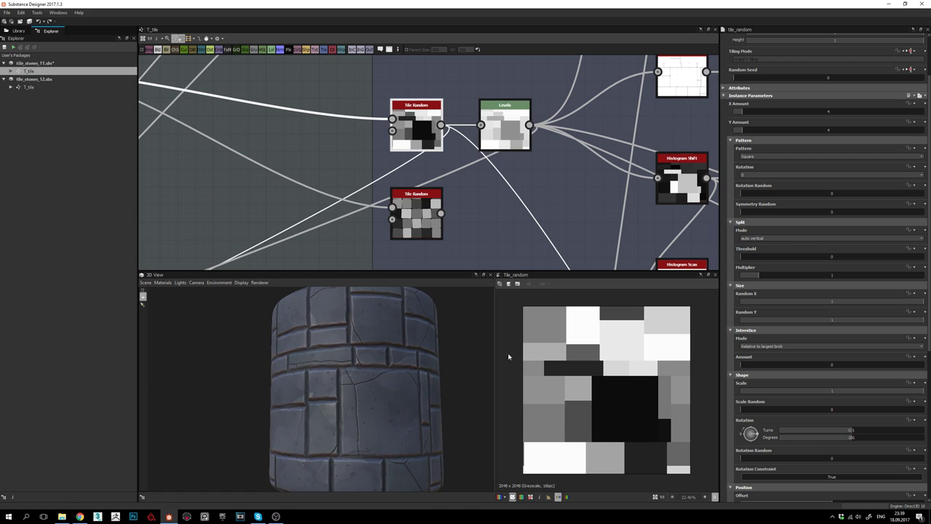
drag(416, 400, 450, 391)
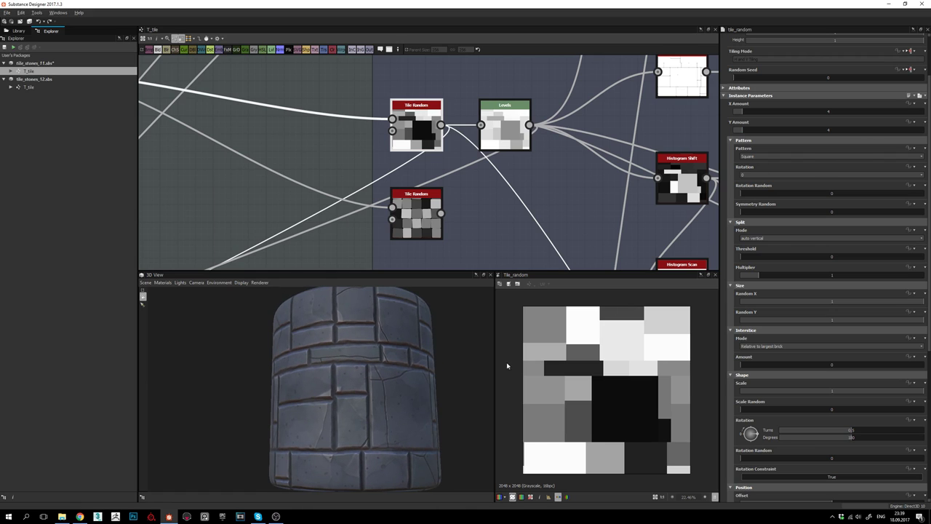
drag(337, 411, 379, 382)
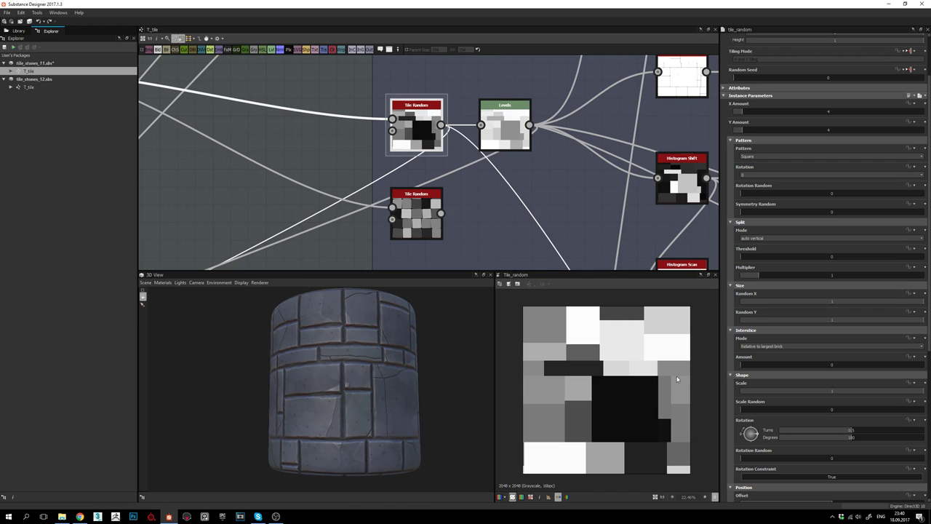
- Examine how the Tile Random pattern repeats across its borders in the tiled 2D view
scroll(676, 379, down, 5)
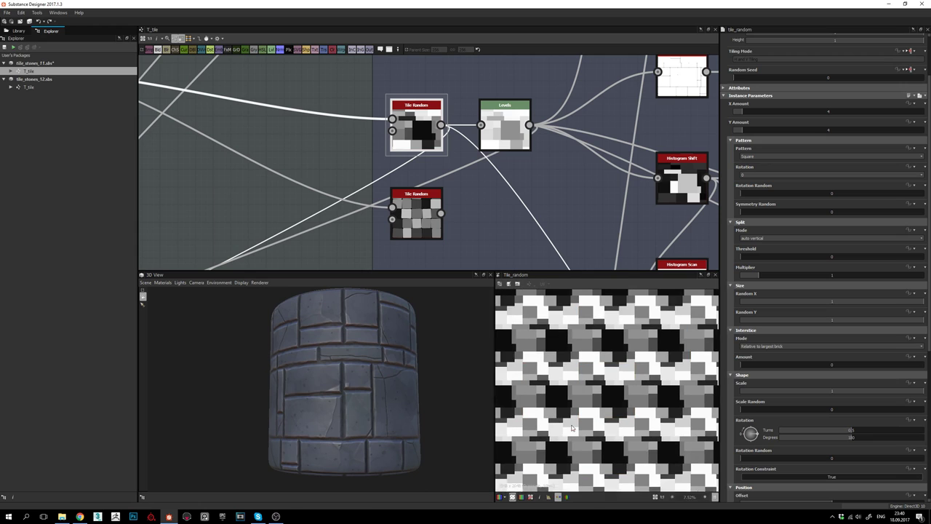
scroll(595, 362, up, 3)
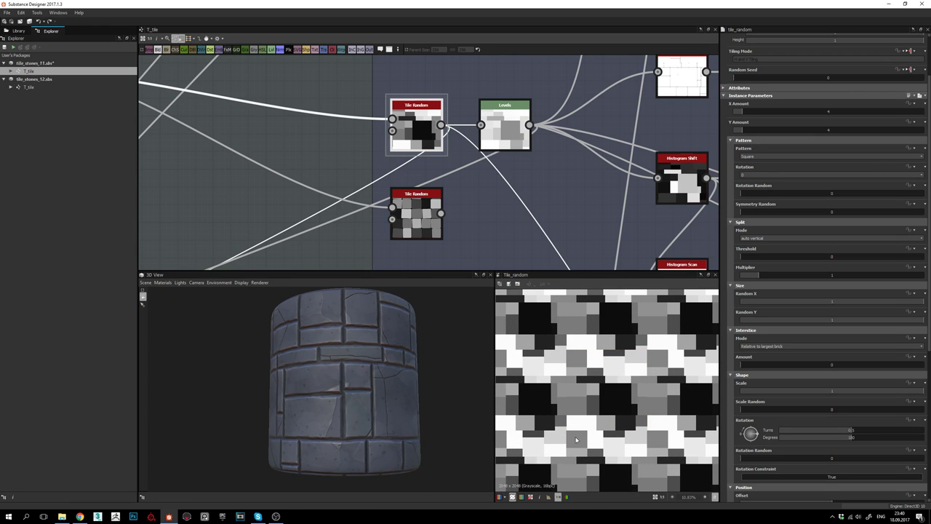
scroll(632, 413, up, 2)
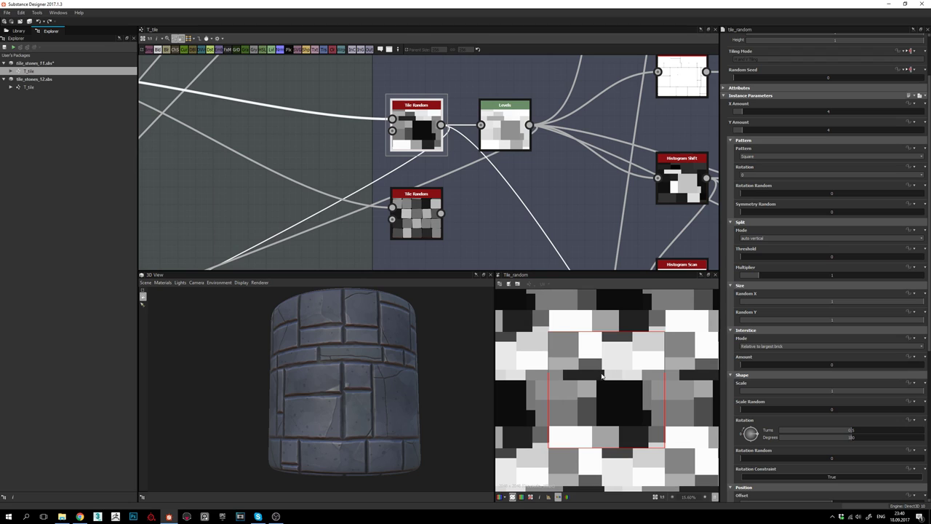
scroll(566, 346, down, 2)
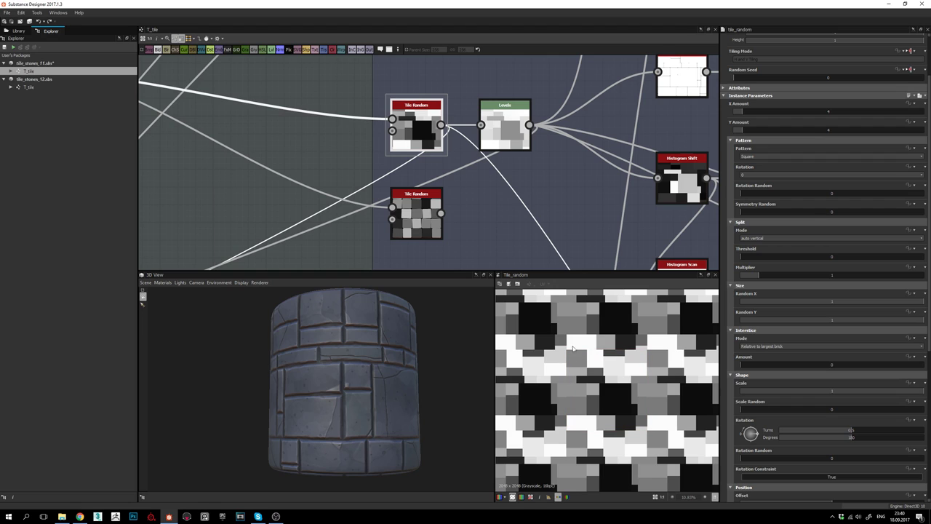
scroll(593, 352, up, 2)
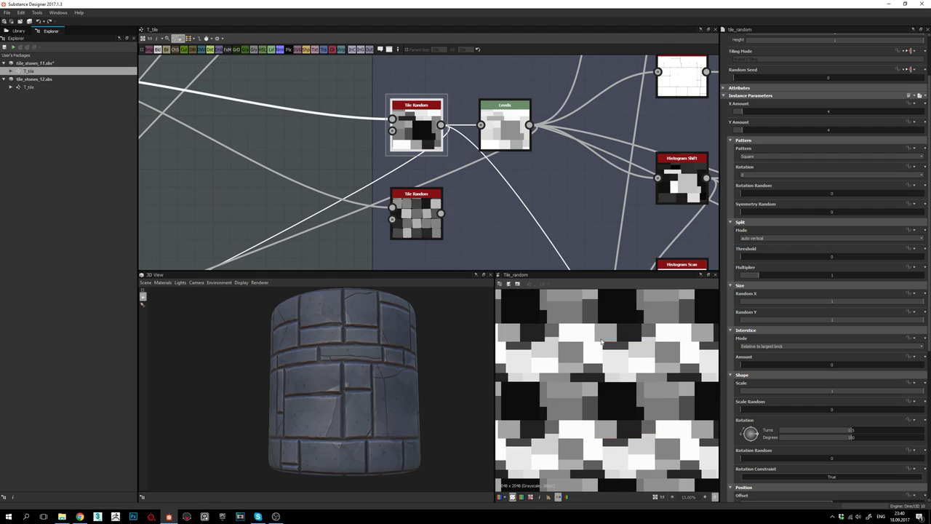
scroll(639, 379, down, 1)
- Toggle the 2D view's tiled display and leave it showing one enlarged Tile Random pattern
key(space)
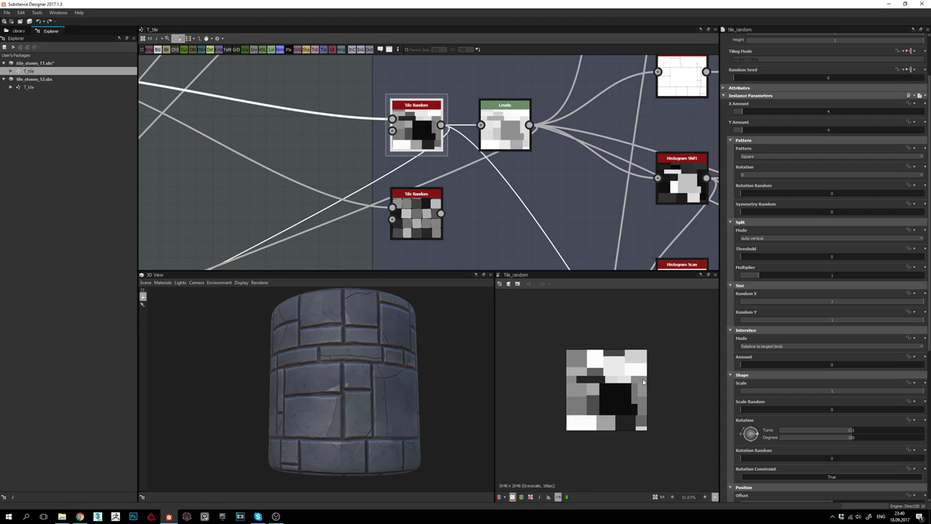
key(space)
key(space)
key(space)
key(space)
scroll(644, 385, up, 1)
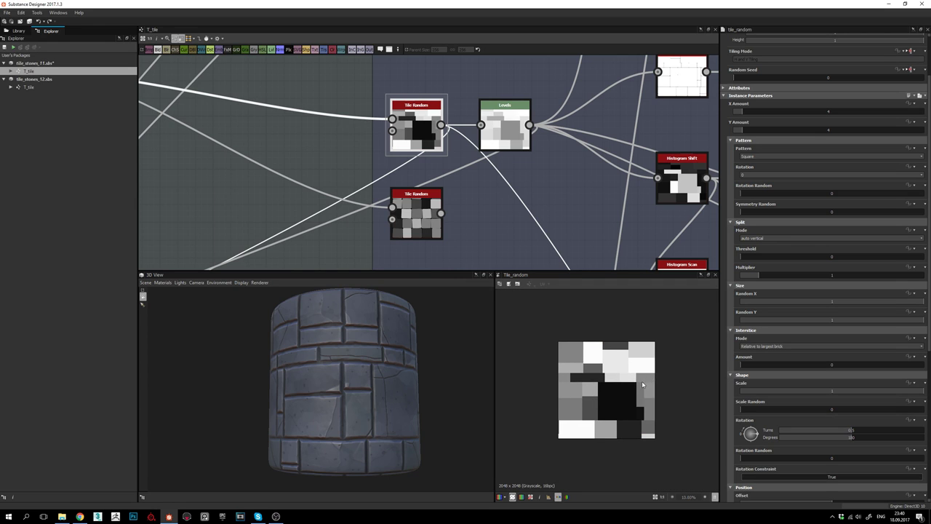
scroll(642, 385, up, 2)
- Display the unconnected lower Tile Random node's output in the 2D view and review its pattern and parameters
middle_drag(551, 220, 495, 206)
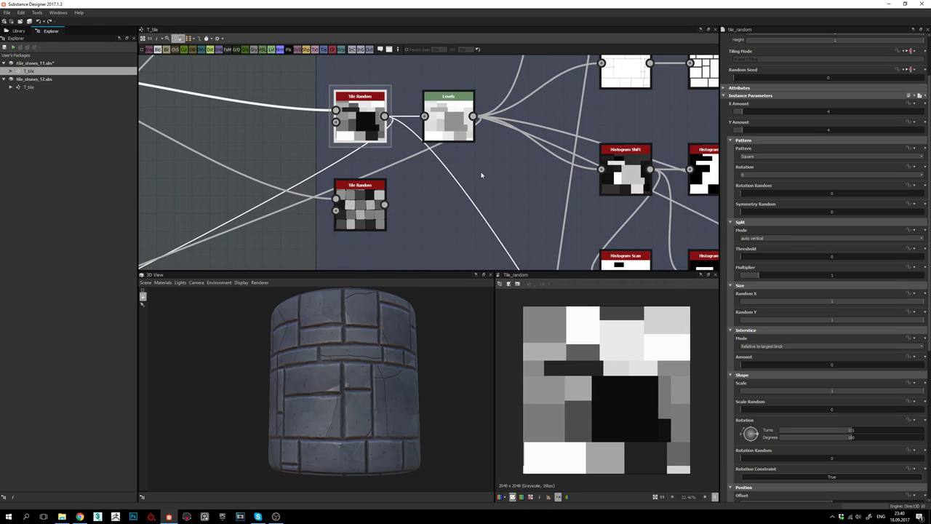
middle_drag(481, 175, 525, 206)
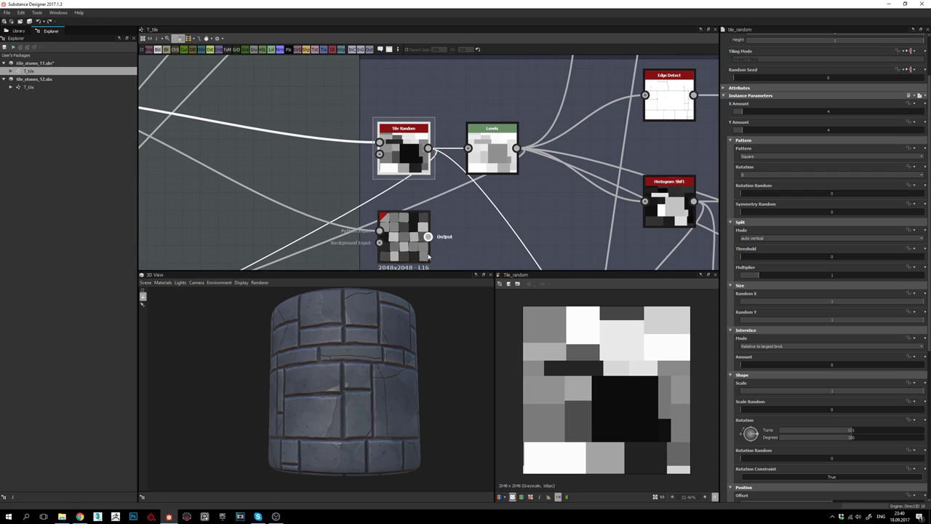
middle_drag(466, 207, 468, 184)
click(399, 217)
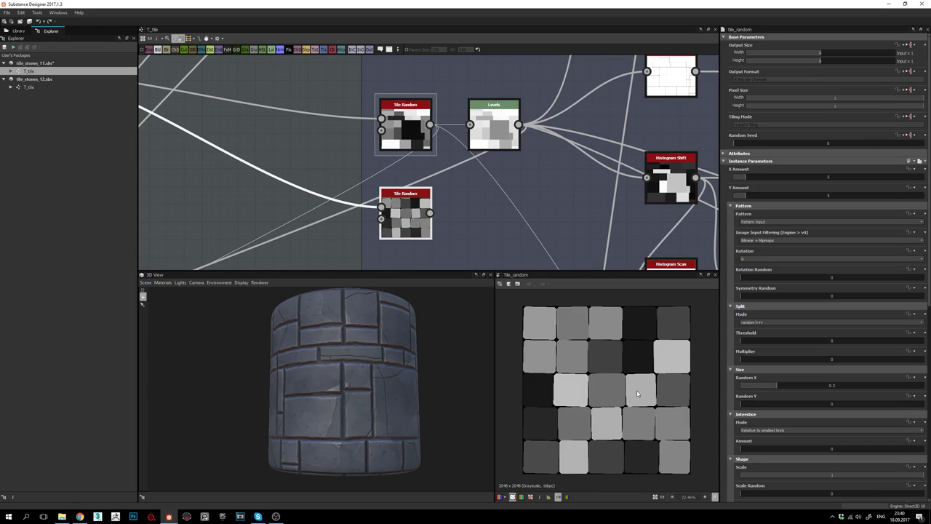
scroll(637, 391, down, 1)
scroll(589, 376, up, 2)
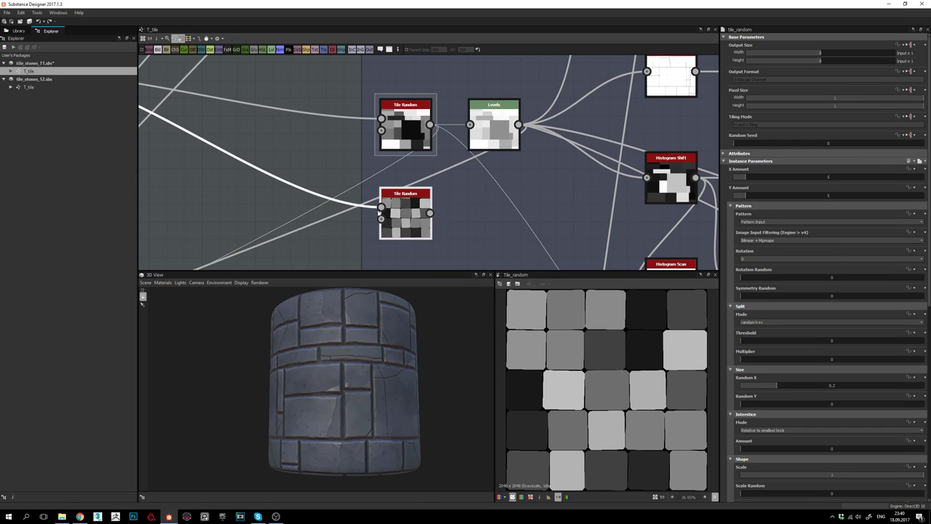
- Move the upper Tile Random node's output connections to the lower Tile Random node and inspect the resulting stones on the cylinder
middle_drag(379, 212, 395, 218)
shift+drag(446, 133, 447, 218)
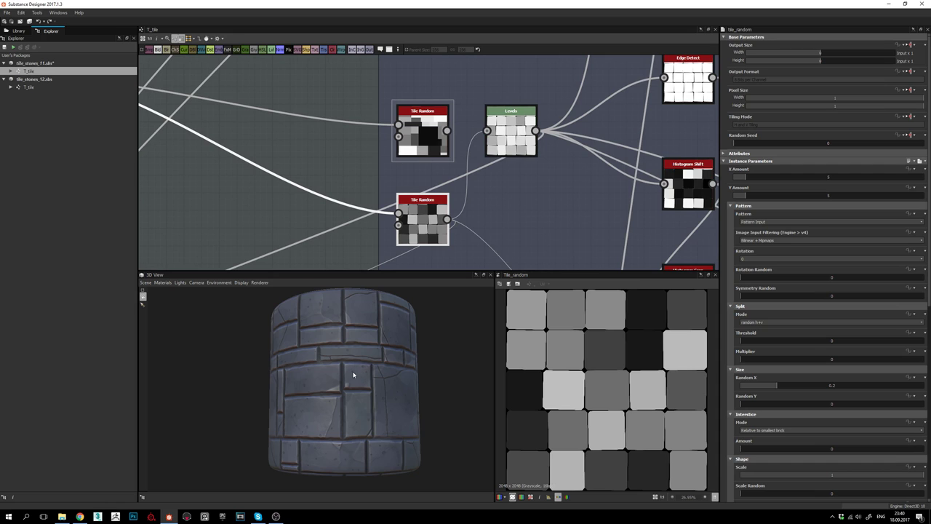
drag(353, 375, 403, 357)
scroll(345, 346, up, 2)
scroll(349, 343, up, 1)
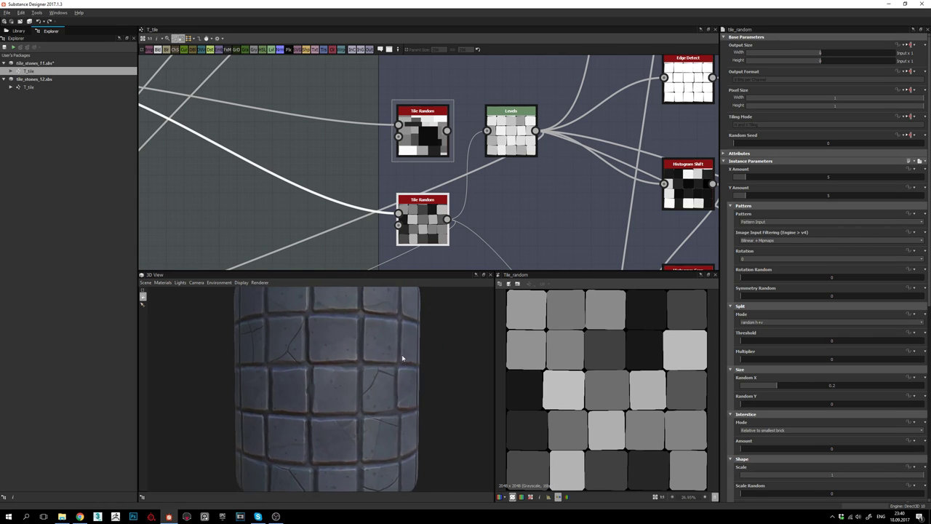
scroll(386, 376, down, 2)
drag(370, 393, 313, 386)
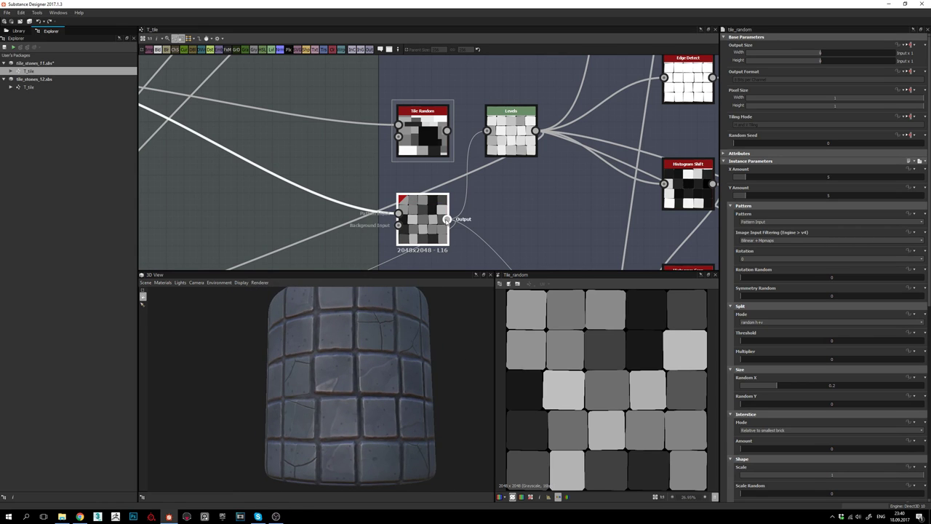
- Return the output connections to the upper Tile Random node and check the stones on the cylinder
shift+drag(448, 220, 451, 136)
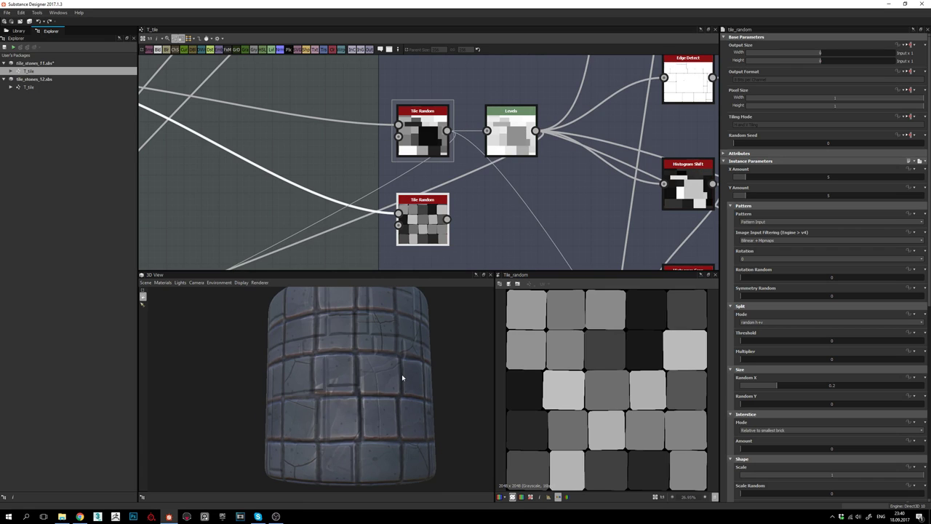
drag(388, 347, 350, 361)
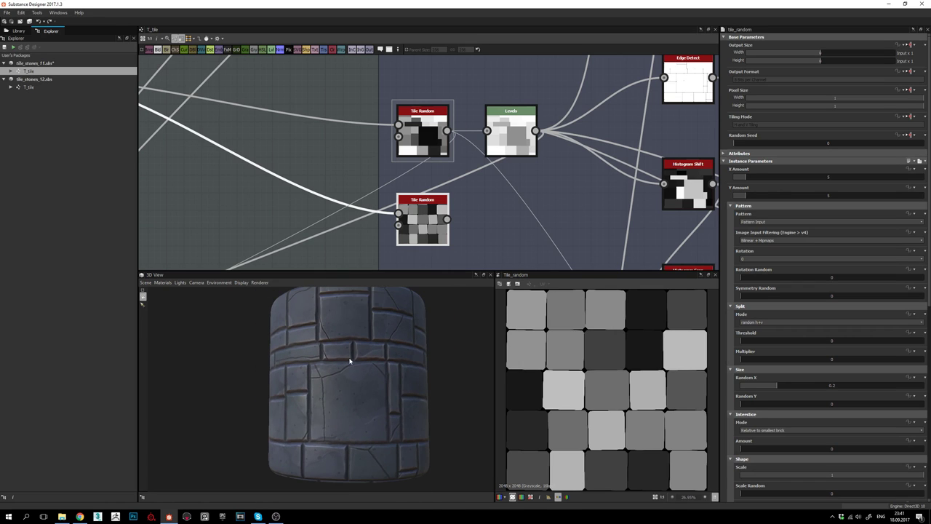
scroll(339, 352, down, 1)
- Display the output of the Levels node in the tile_stones frame in the 2D view and review its histogram settings
middle_drag(534, 151, 481, 154)
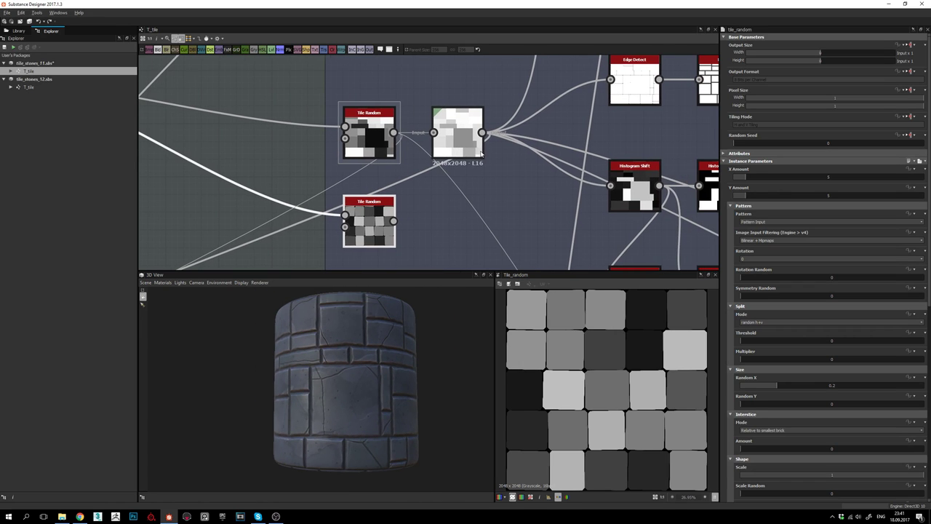
click(463, 132)
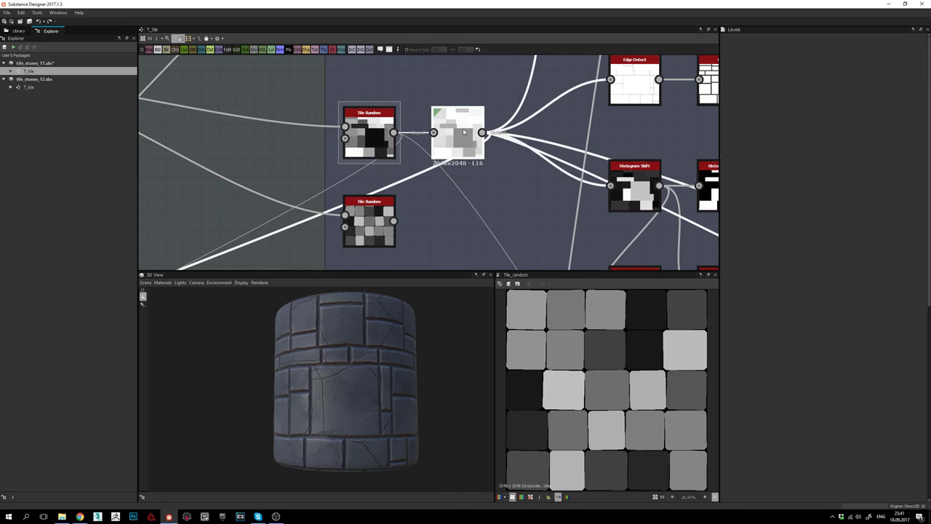
double_click(463, 131)
middle_drag(490, 174, 432, 212)
scroll(431, 207, down, 2)
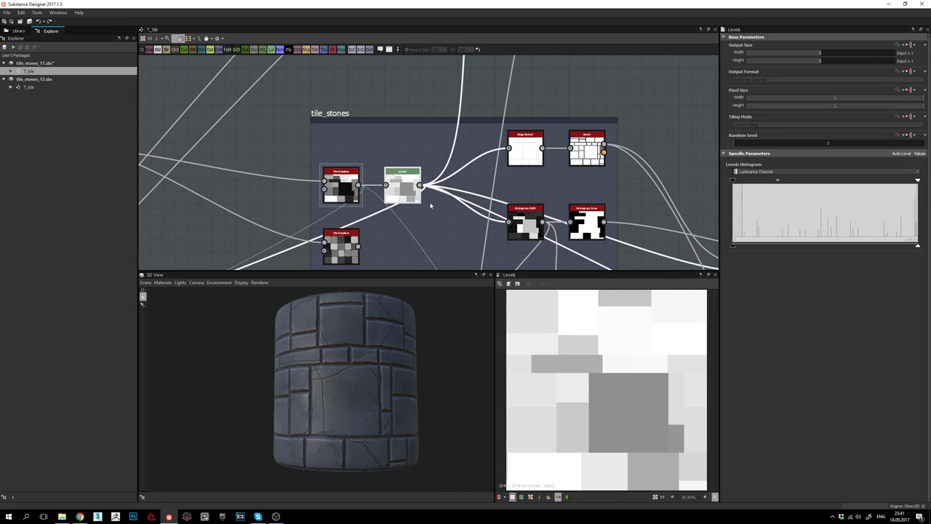
middle_drag(401, 153, 423, 121)
middle_drag(478, 164, 474, 182)
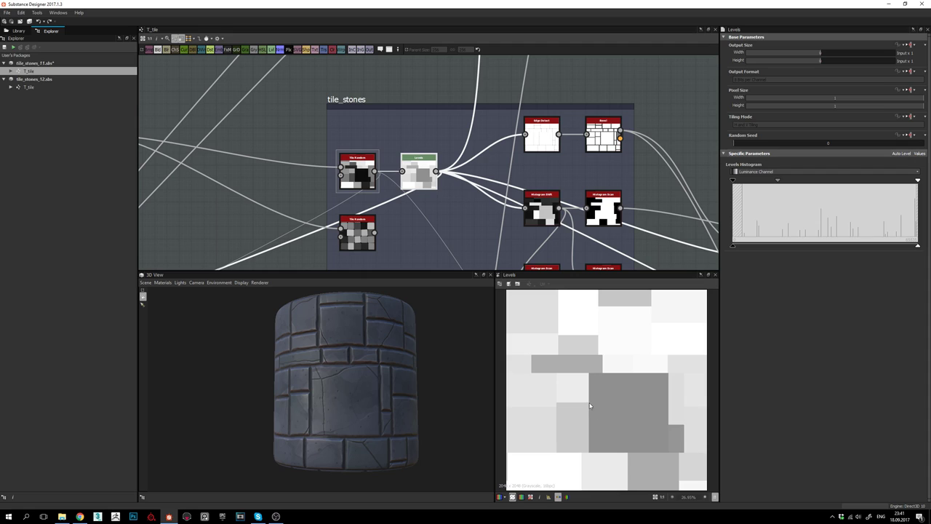
- Examine the gray values of the stones in the Levels output alongside its connections in the tile_stones frame
scroll(590, 403, down, 2)
scroll(619, 393, up, 2)
scroll(590, 378, down, 1)
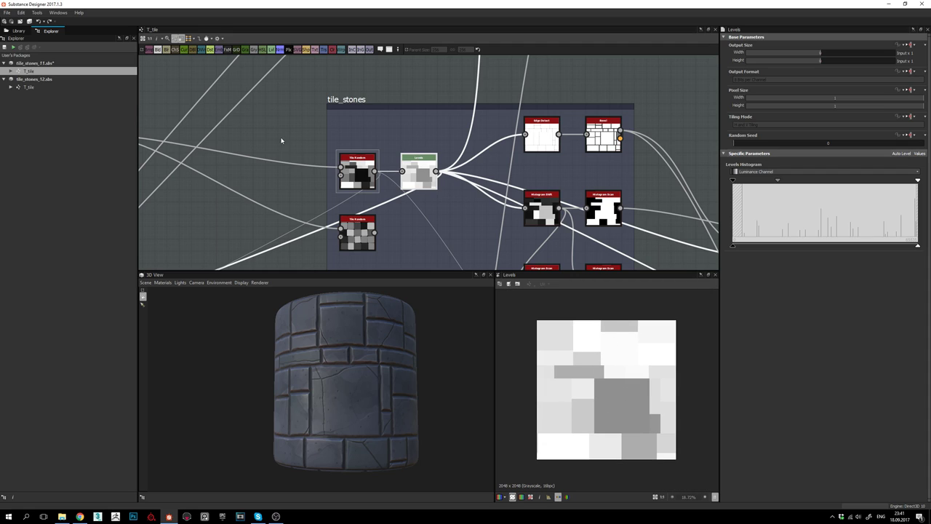
middle_drag(487, 158, 481, 128)
scroll(395, 191, down, 1)
scroll(381, 166, up, 1)
middle_drag(415, 157, 381, 150)
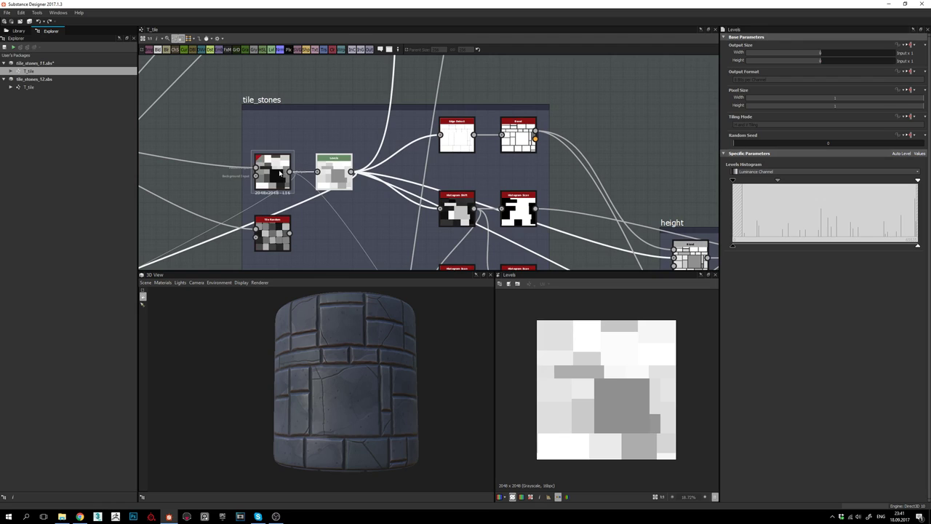
scroll(617, 399, up, 2)
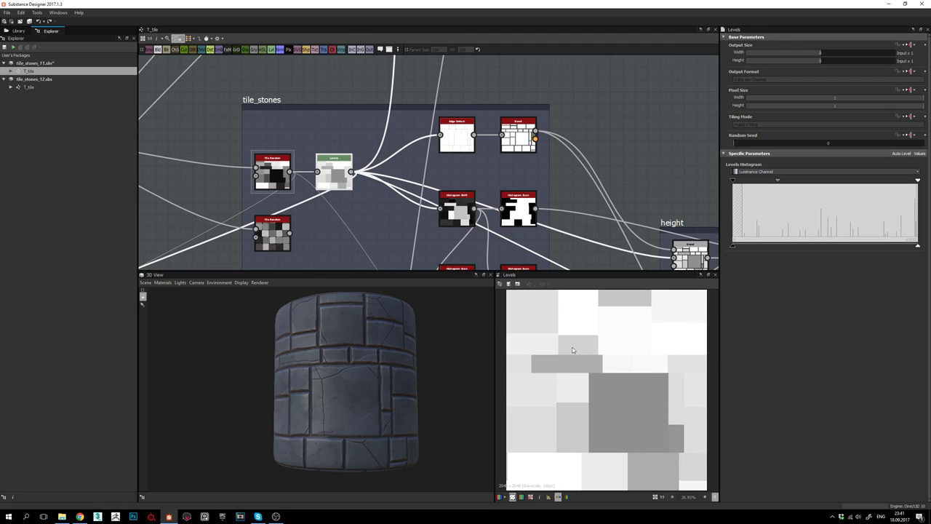
scroll(575, 351, down, 1)
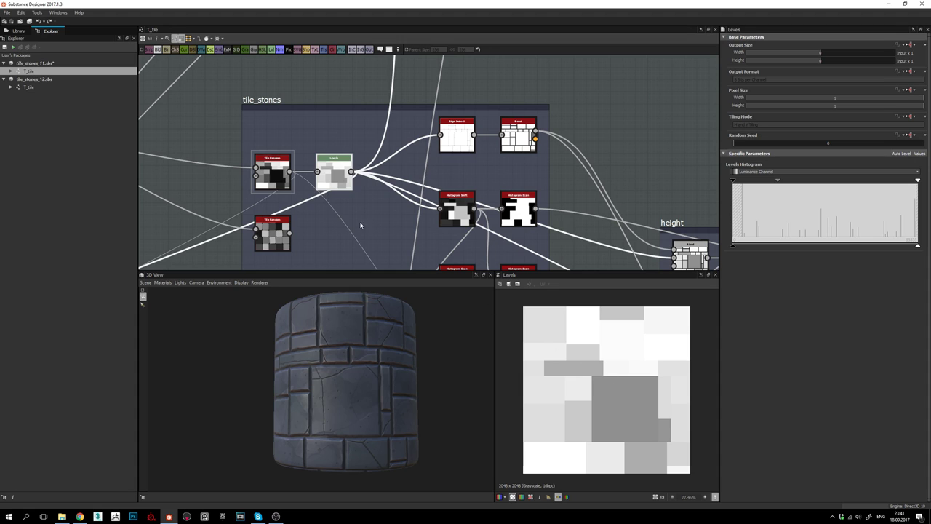
- Compare the Tile Random output with the Levels output in the 2D view
double_click(273, 173)
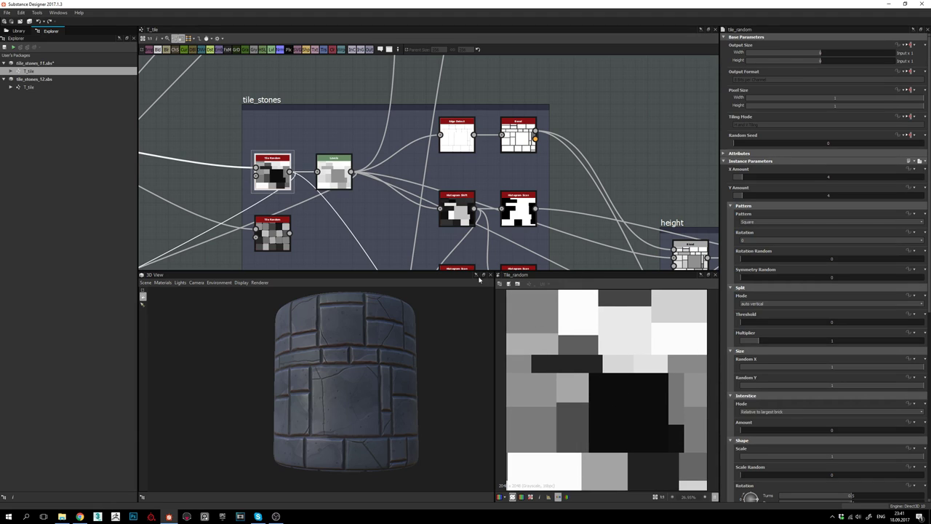
double_click(349, 182)
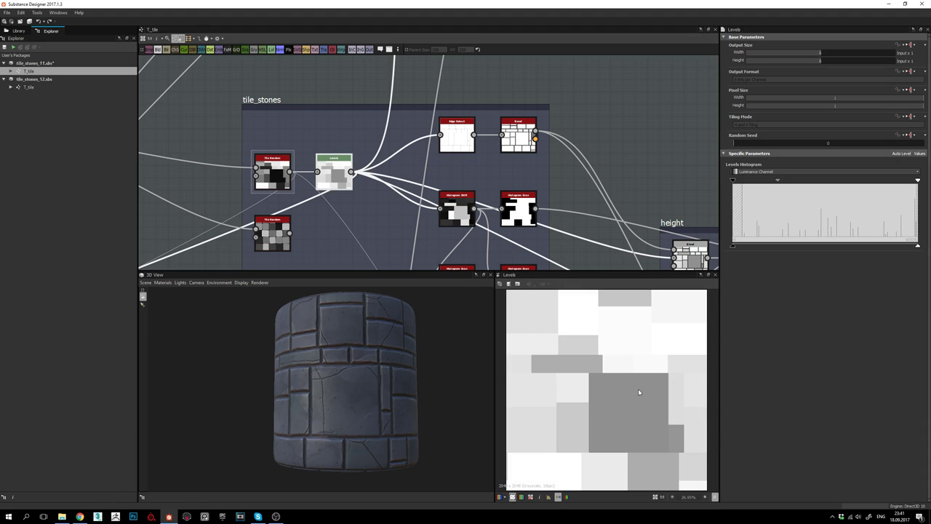
scroll(639, 401, down, 1)
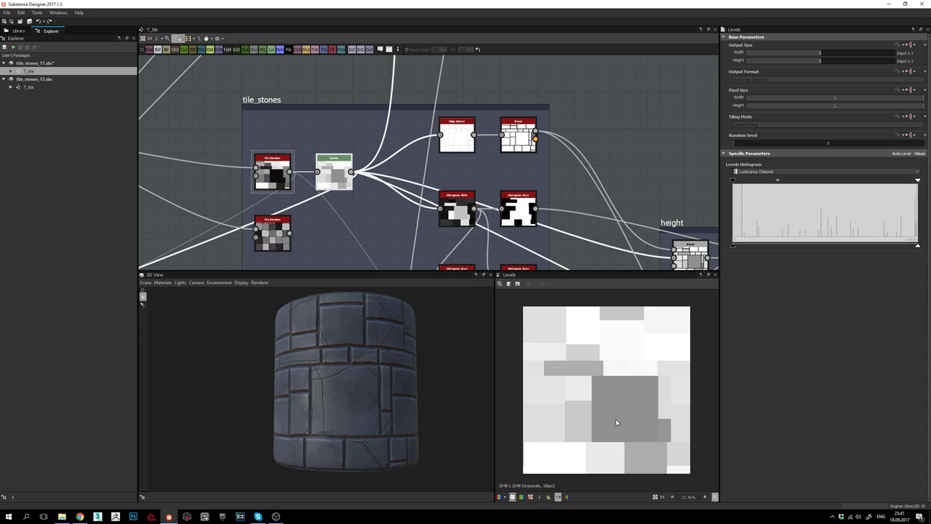
- Display the Edge Detect output from the tile_stones frame in the 2D view and review its edge parameters
middle_drag(386, 191, 426, 208)
middle_drag(475, 146, 454, 168)
scroll(453, 168, down, 1)
middle_drag(397, 200, 379, 184)
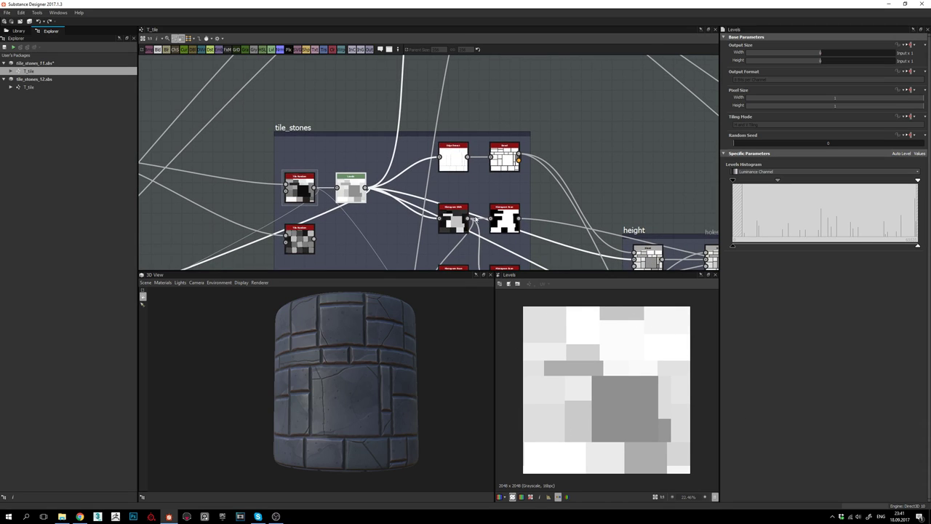
double_click(457, 151)
scroll(448, 164, up, 2)
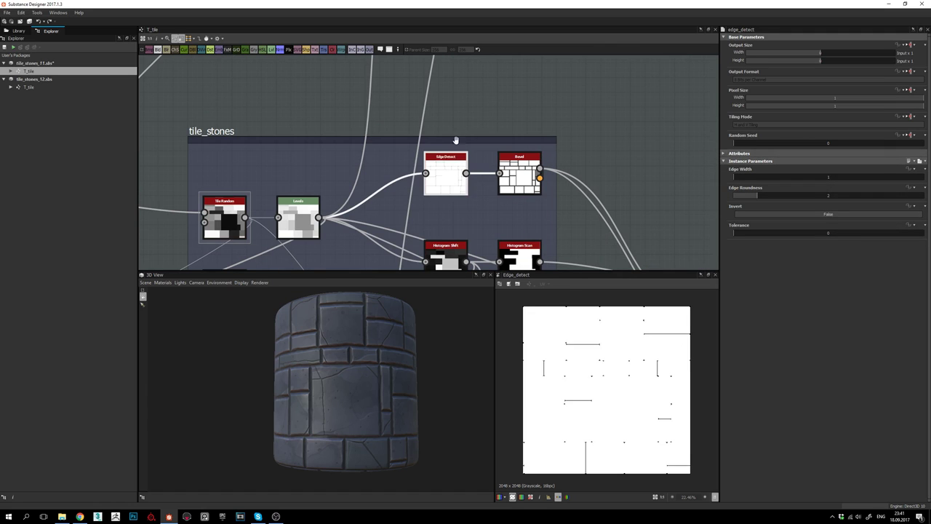
scroll(612, 376, up, 3)
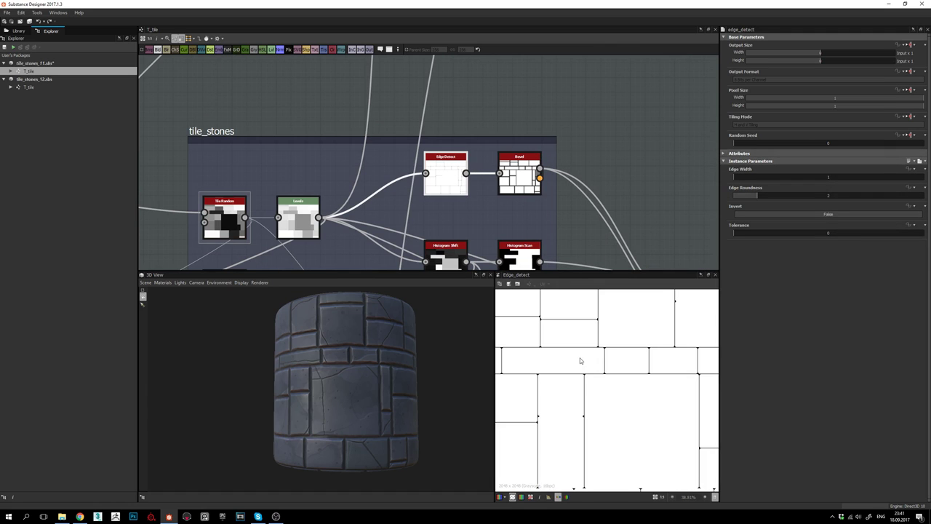
- Examine the thin outlines in the Edge Detect output up close and compare them with the stone gaps on the cylinder
middle_drag(549, 339, 586, 367)
scroll(586, 368, up, 3)
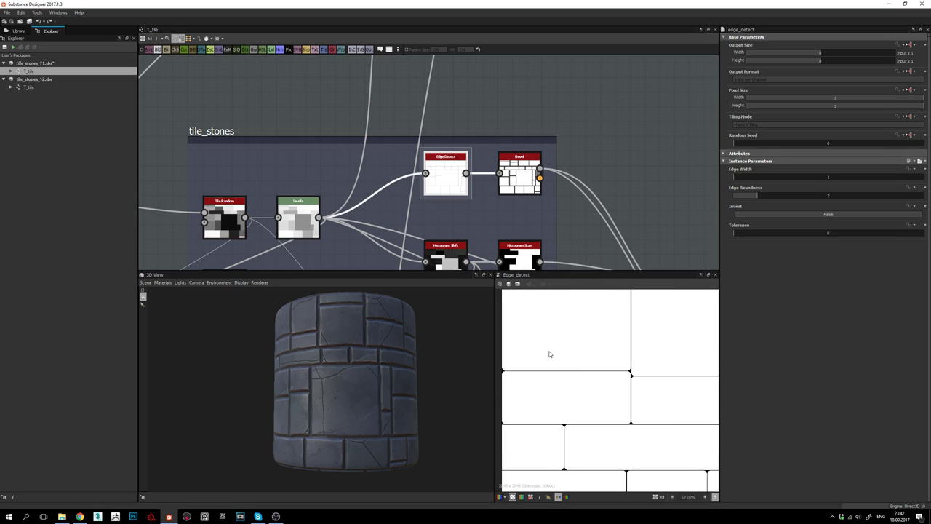
middle_drag(569, 402, 561, 393)
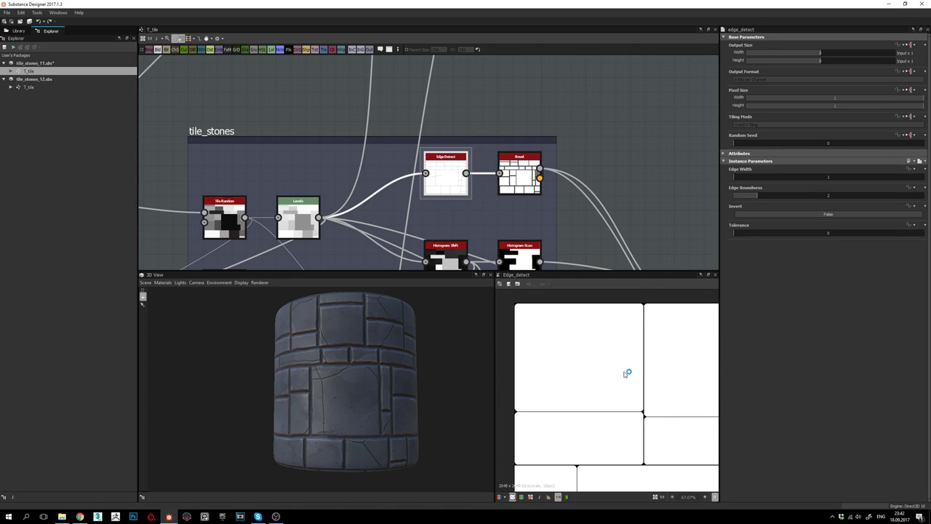
middle_drag(649, 409, 623, 399)
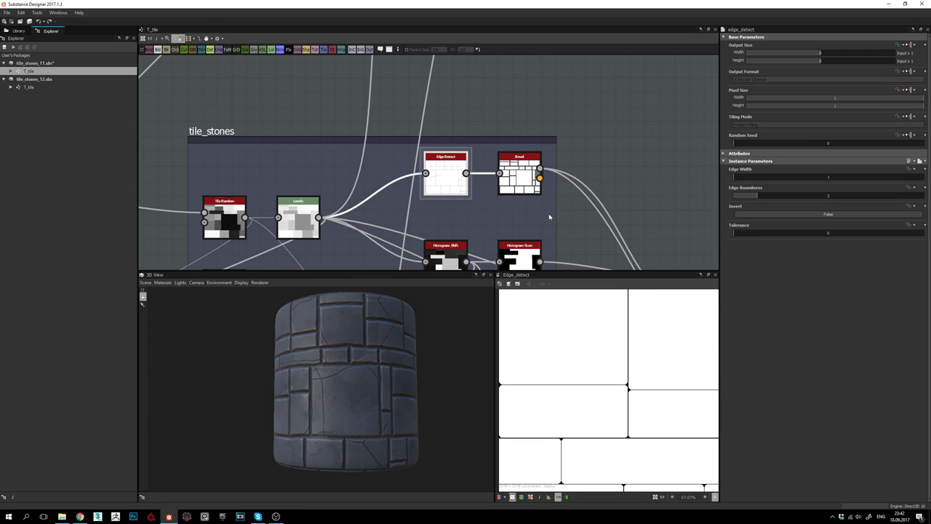
drag(407, 370, 407, 385)
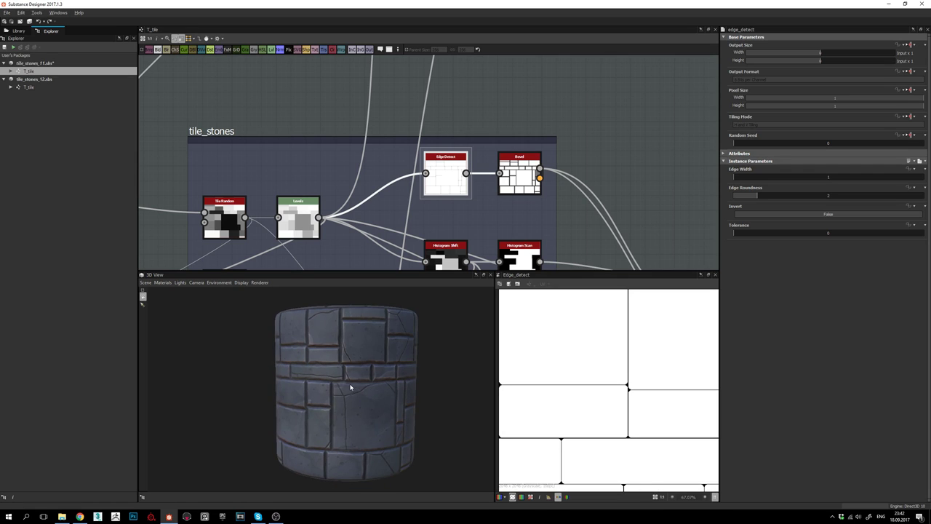
drag(351, 387, 342, 379)
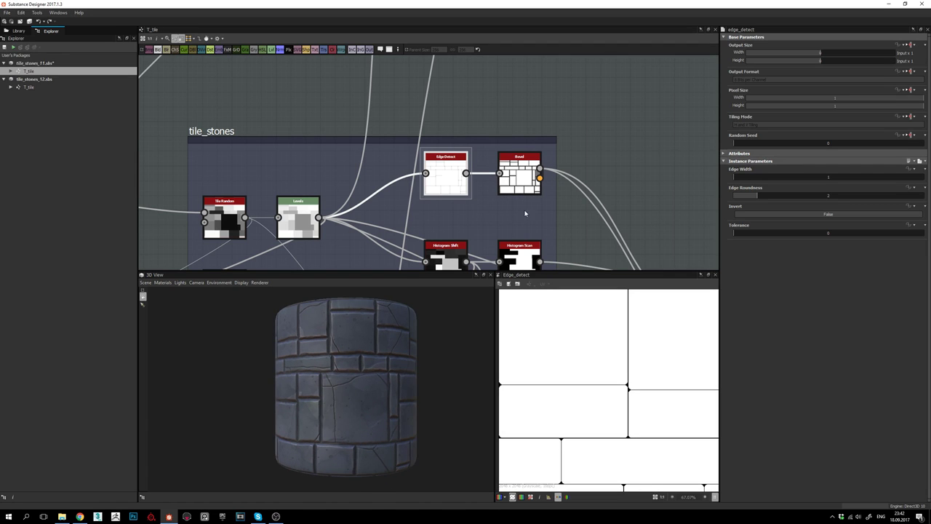
- Display the Bevel node's height output in the 2D view and inspect its softened stone edges alongside the Distance parameter
middle_drag(525, 213, 500, 191)
double_click(497, 155)
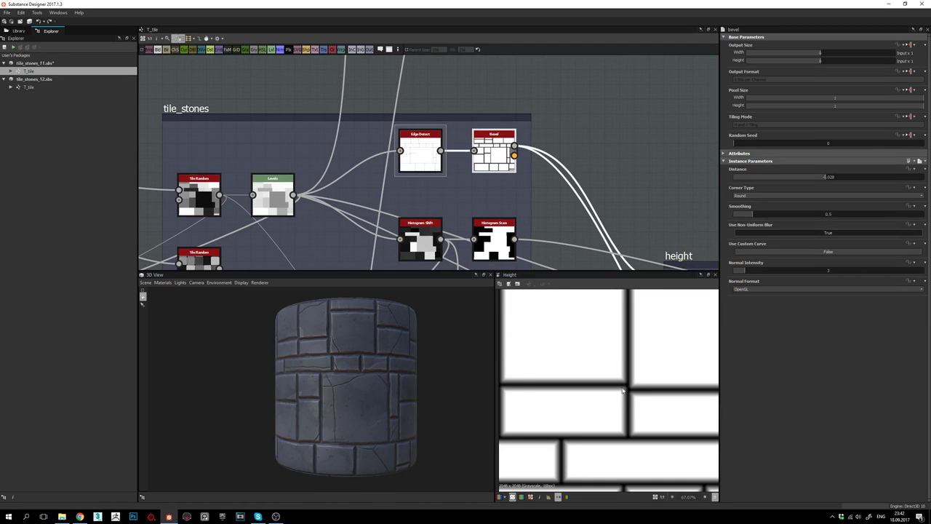
scroll(622, 391, down, 1)
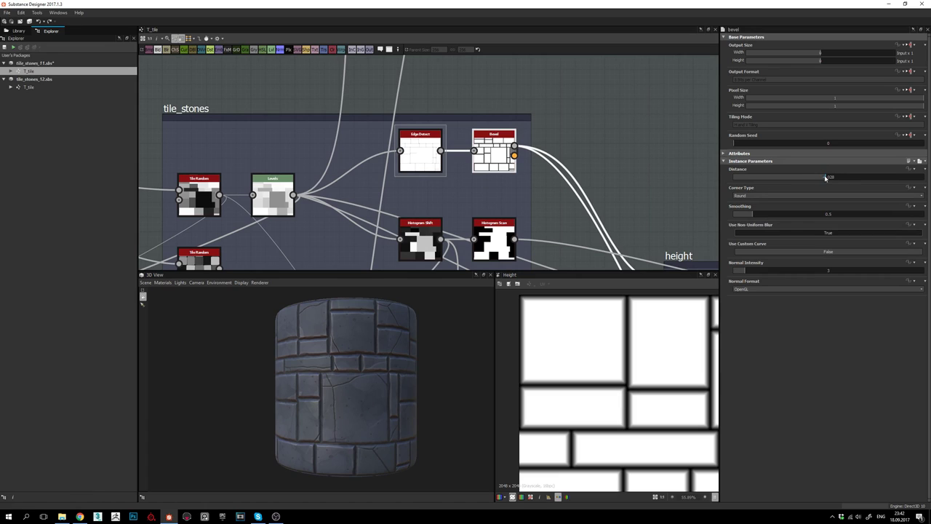
scroll(632, 384, up, 4)
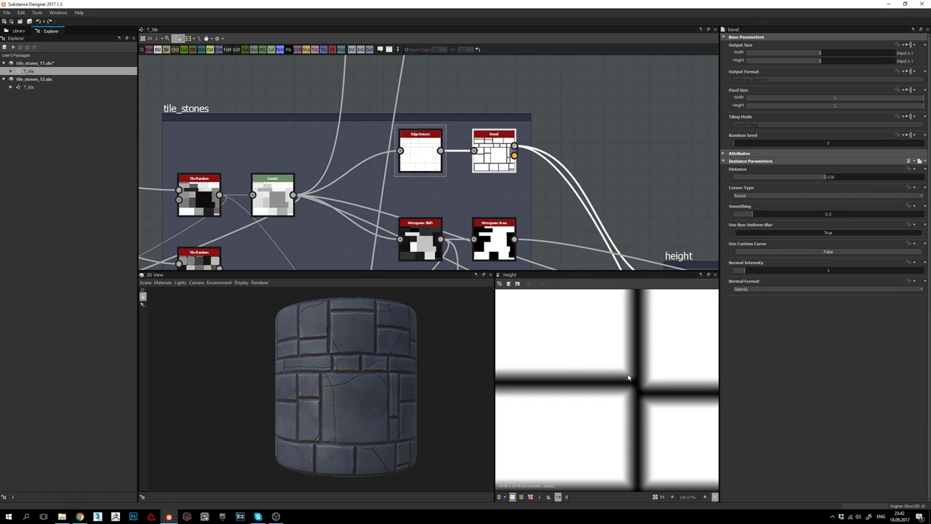
scroll(627, 379, down, 2)
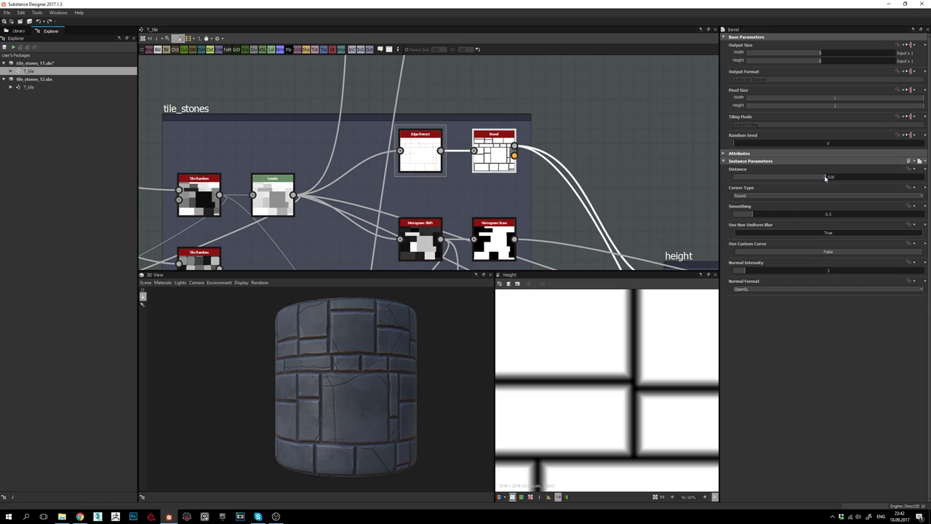
- Set the Bevel node's Distance to -0.07 and inspect the stone edges on the cylinder
drag(825, 177, 821, 177)
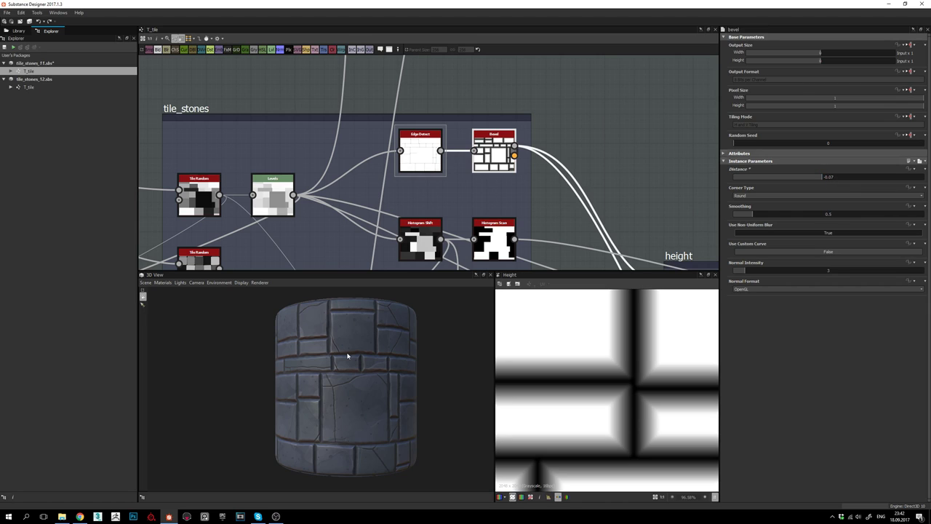
scroll(352, 351, up, 1)
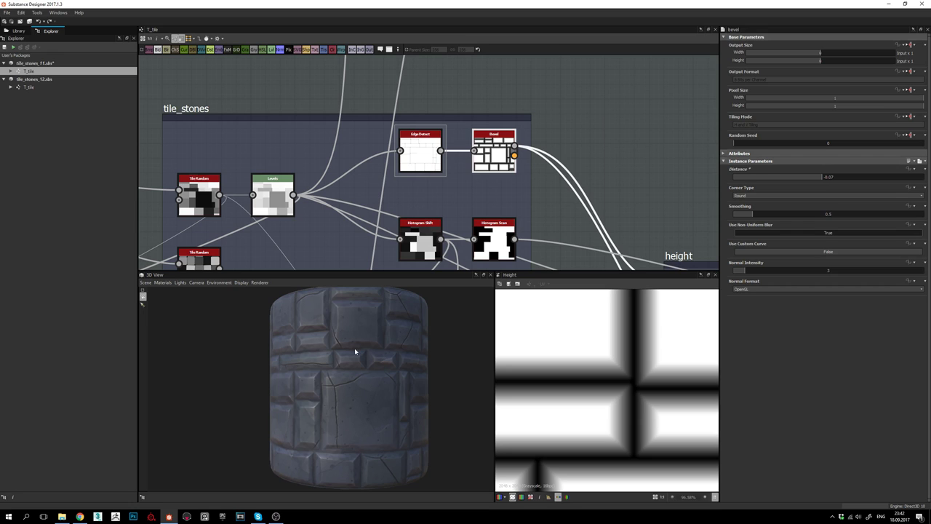
drag(346, 363, 354, 357)
scroll(355, 357, up, 2)
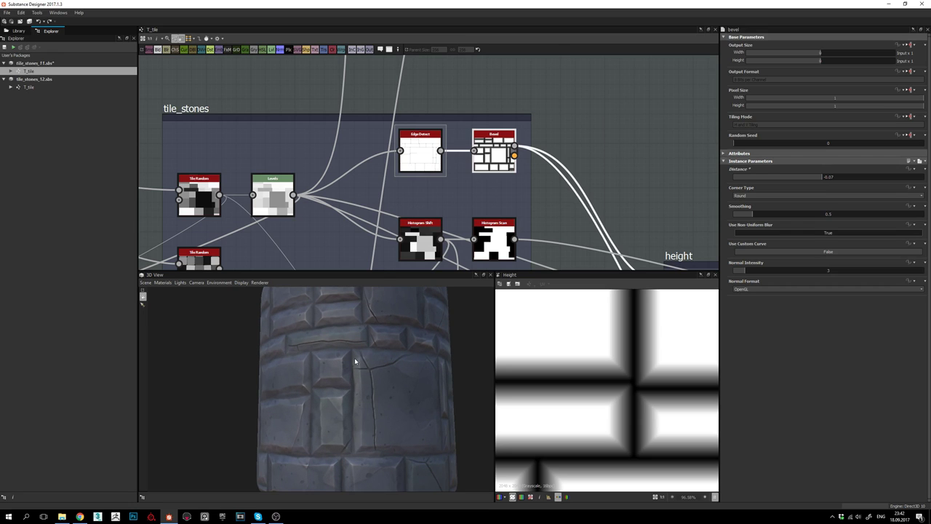
scroll(375, 365, down, 2)
mouse_move(334, 387)
mouse_down()
mouse_move(315, 386)
mouse_move(339, 382)
mouse_up()
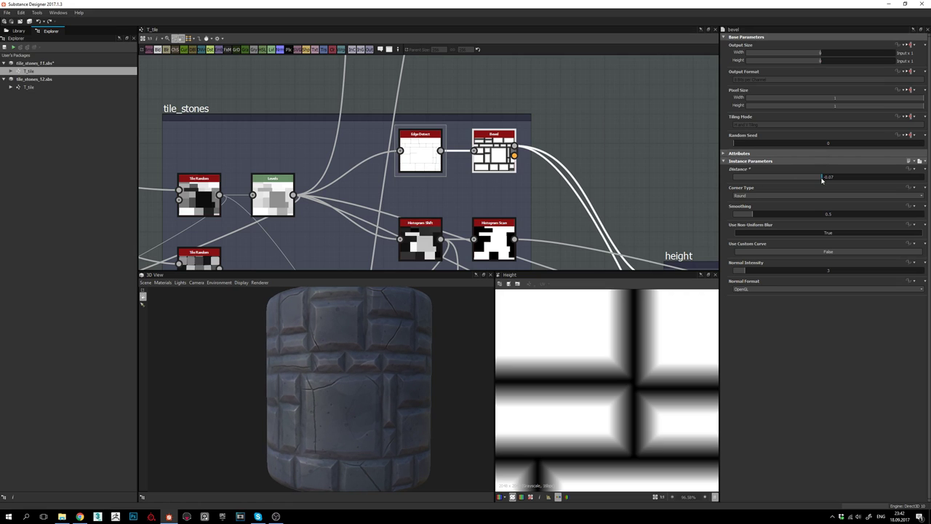
- Set the Bevel node's Distance to about -0.028 and check the stone edges around the cylinder under adjusted lighting
drag(822, 177, 826, 177)
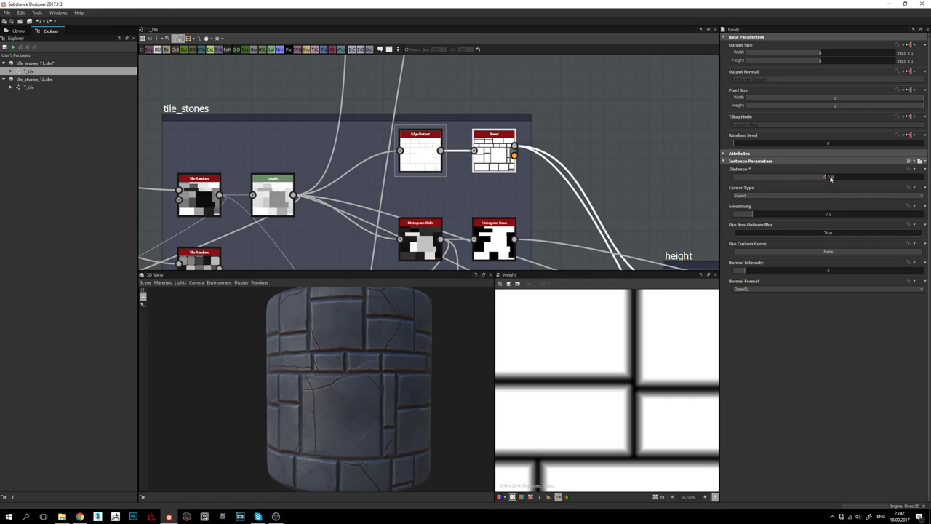
drag(318, 389, 393, 371)
scroll(342, 383, up, 2)
right_drag(393, 370, 372, 447)
middle_drag(370, 406, 342, 401)
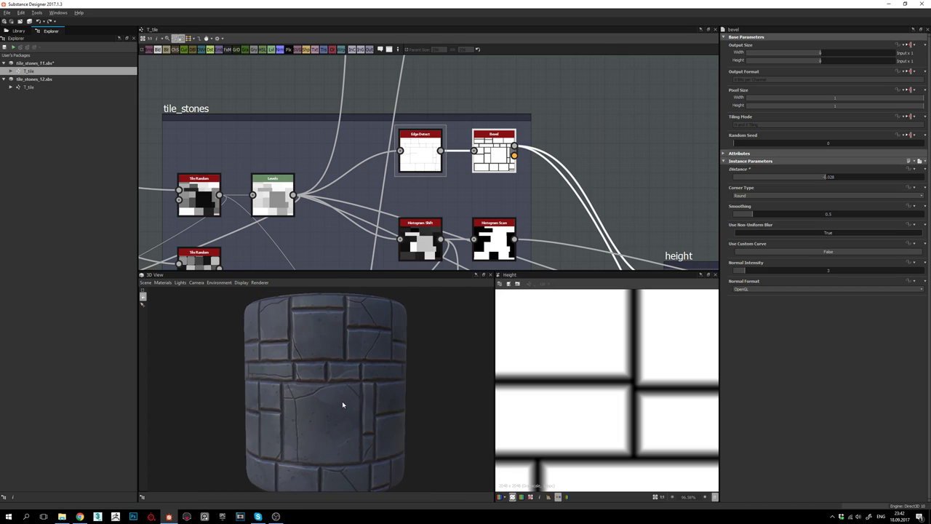
drag(342, 404, 339, 384)
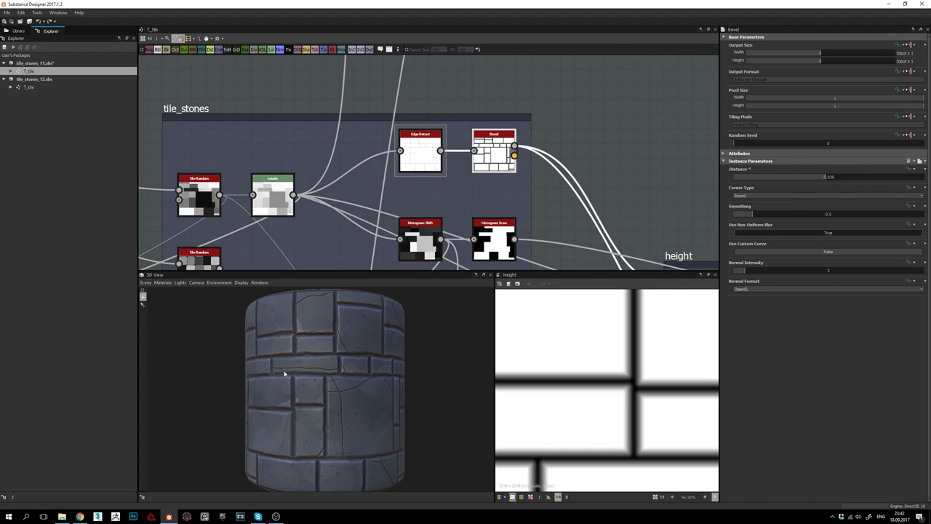
drag(284, 373, 346, 392)
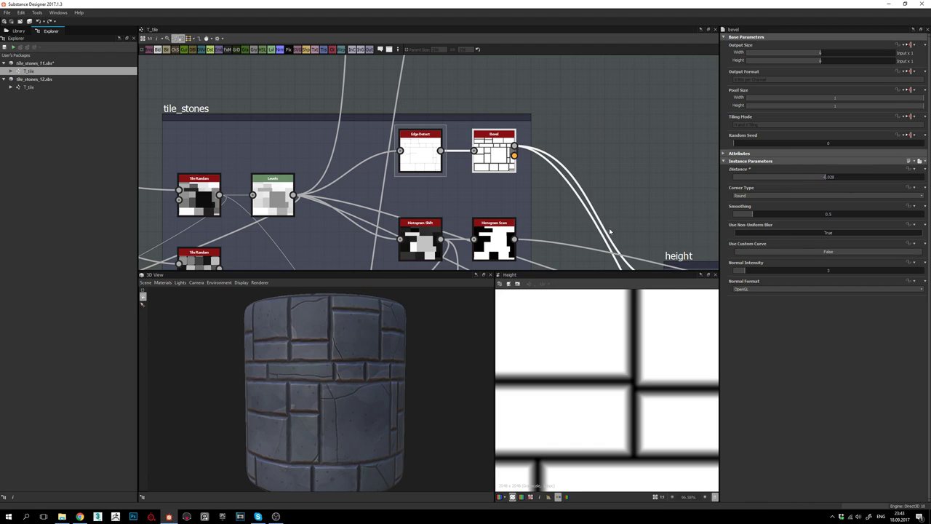
- Examine how the Histogram Shift and Histogram Scan nodes connect to the height frame, and compare their masks with the cylinder's stones
mouse_move(427, 373)
mouse_down()
mouse_move(362, 376)
mouse_move(366, 387)
mouse_move(367, 374)
mouse_move(337, 385)
mouse_move(317, 372)
mouse_up()
middle_drag(473, 182, 435, 135)
scroll(604, 365, down, 7)
scroll(611, 355, up, 2)
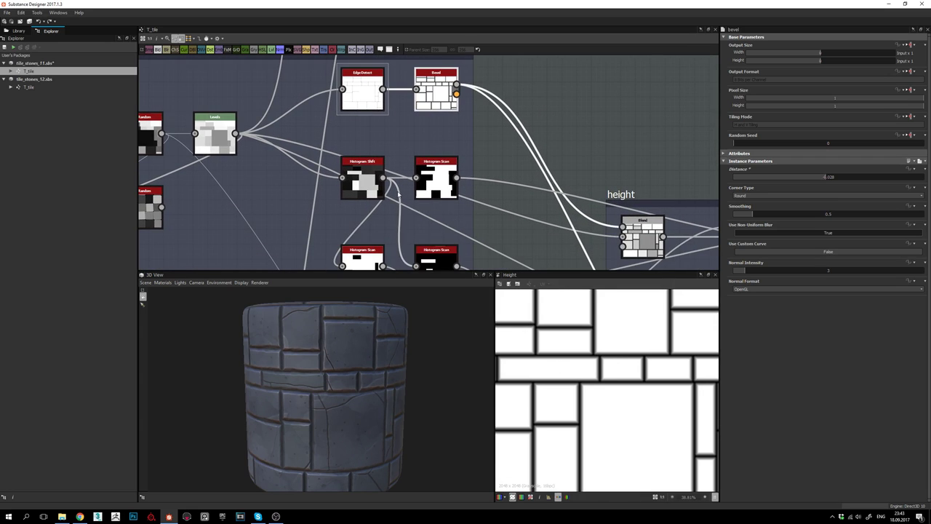
scroll(405, 160, down, 3)
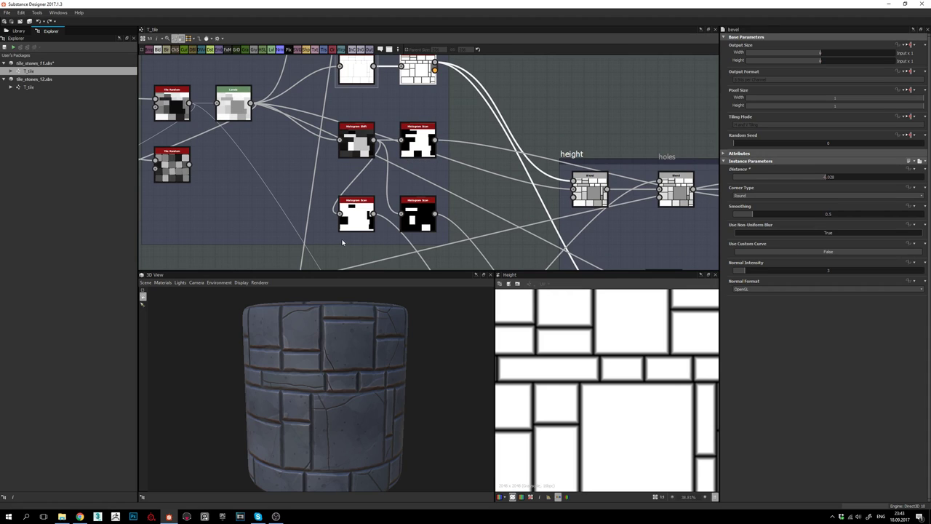
middle_drag(388, 204, 408, 205)
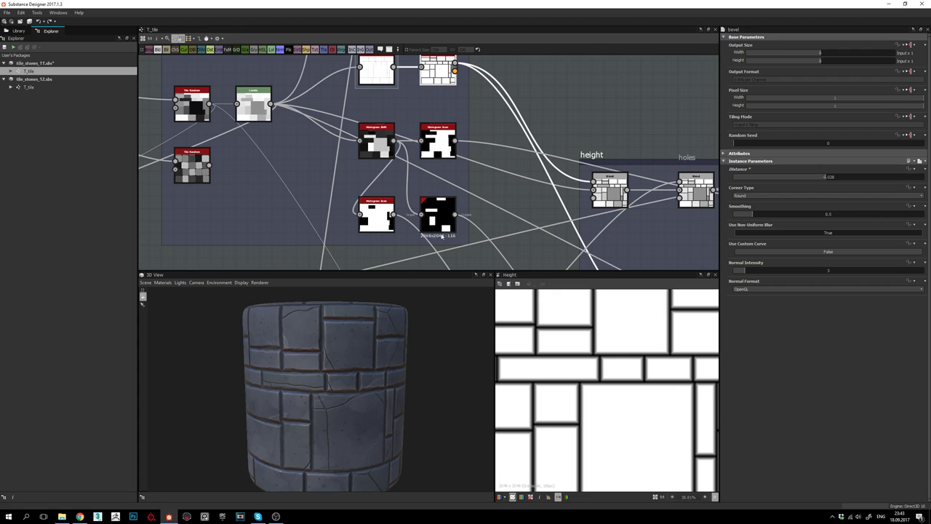
drag(316, 398, 309, 374)
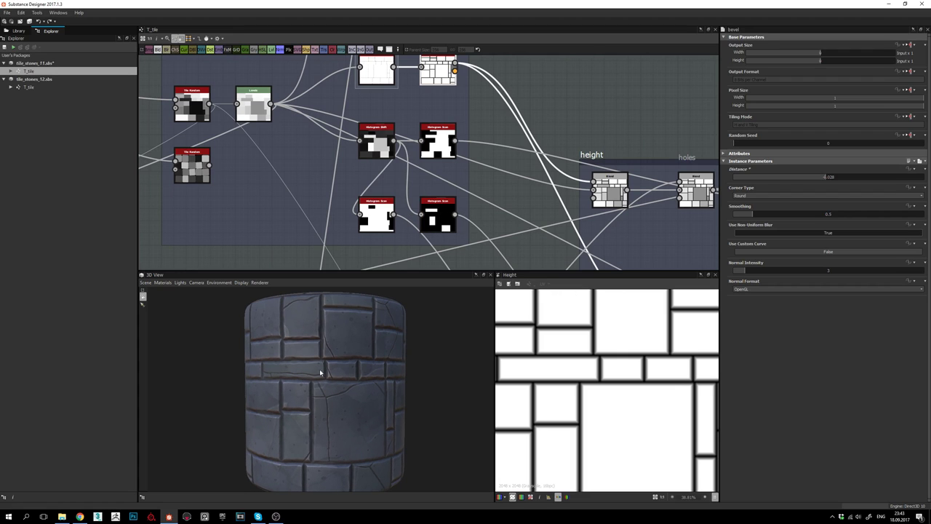
drag(360, 332, 339, 371)
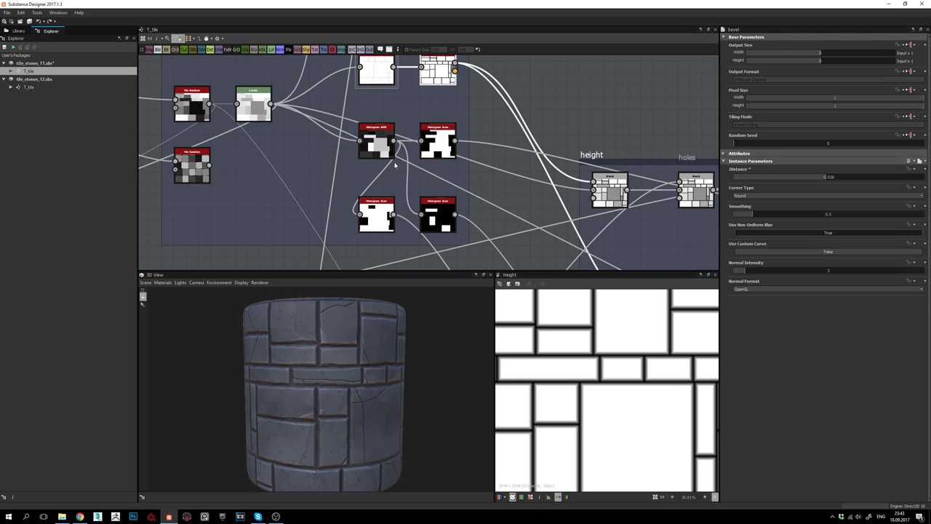
- Display the Levels output in the 2D view again and examine the gray values of its stones
middle_drag(355, 115, 344, 136)
double_click(245, 131)
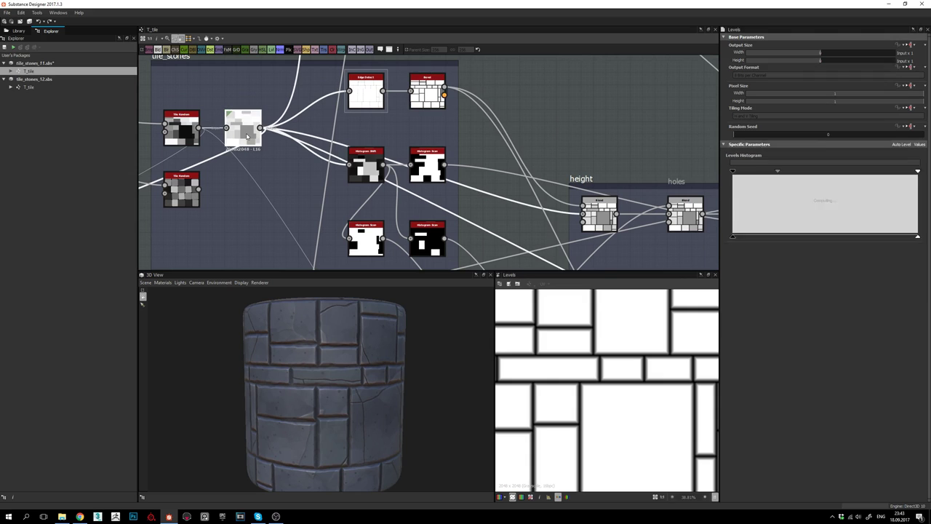
scroll(608, 350, down, 4)
scroll(584, 340, up, 1)
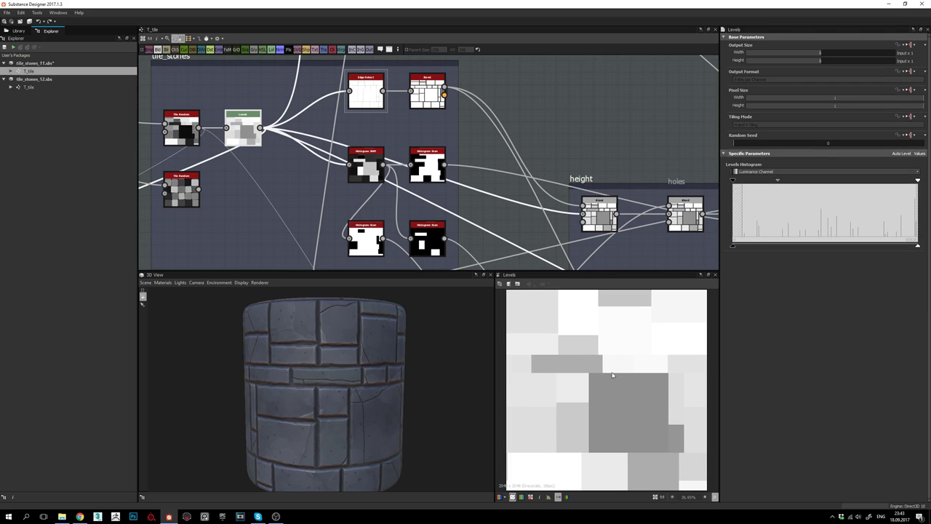
scroll(588, 356, down, 1)
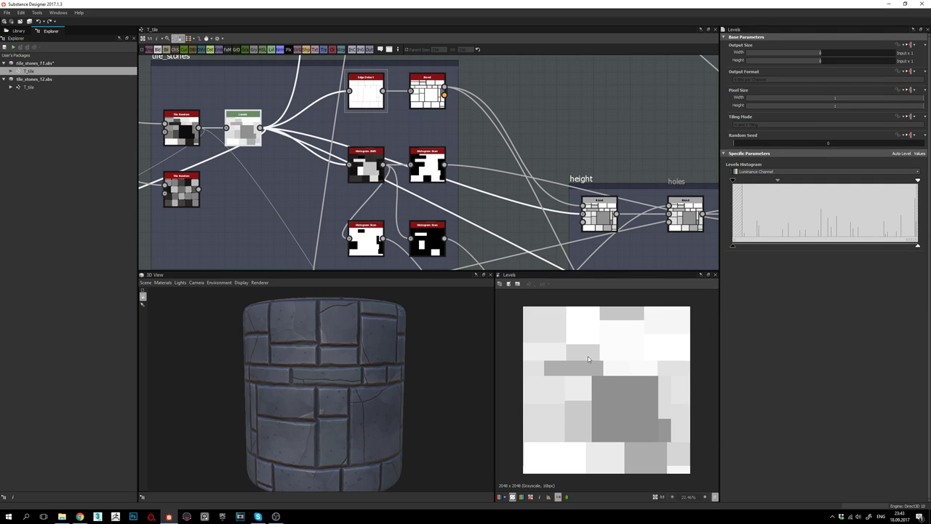
- Display the Histogram Shift output and the mask of the Histogram Scan node it feeds in the 2D view
scroll(356, 155, up, 2)
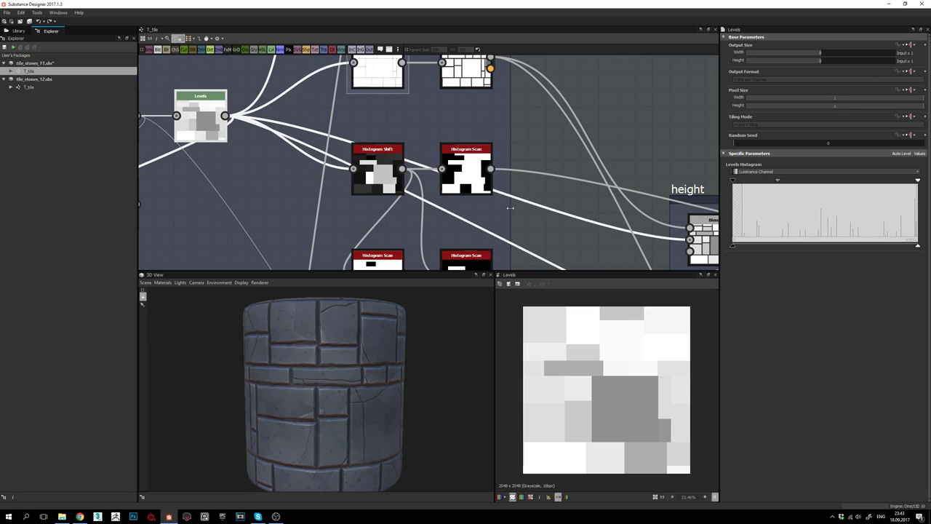
double_click(378, 171)
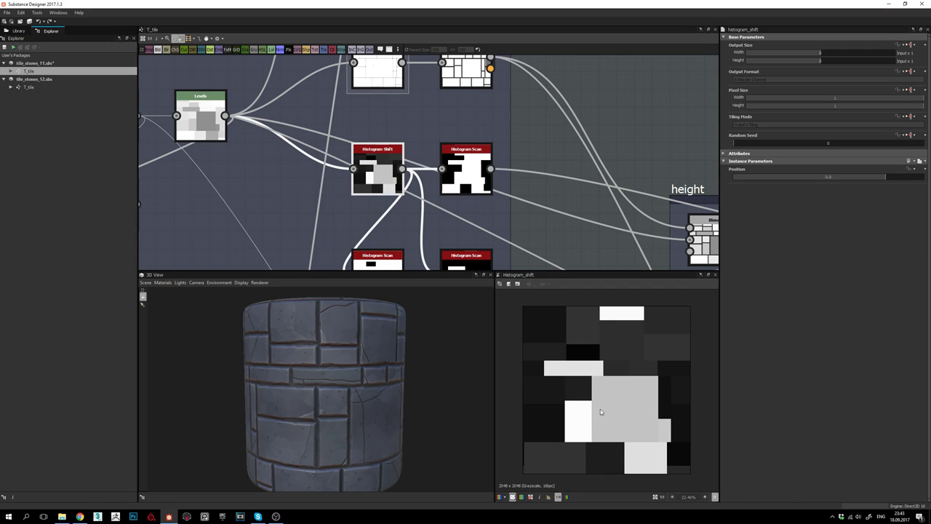
double_click(466, 172)
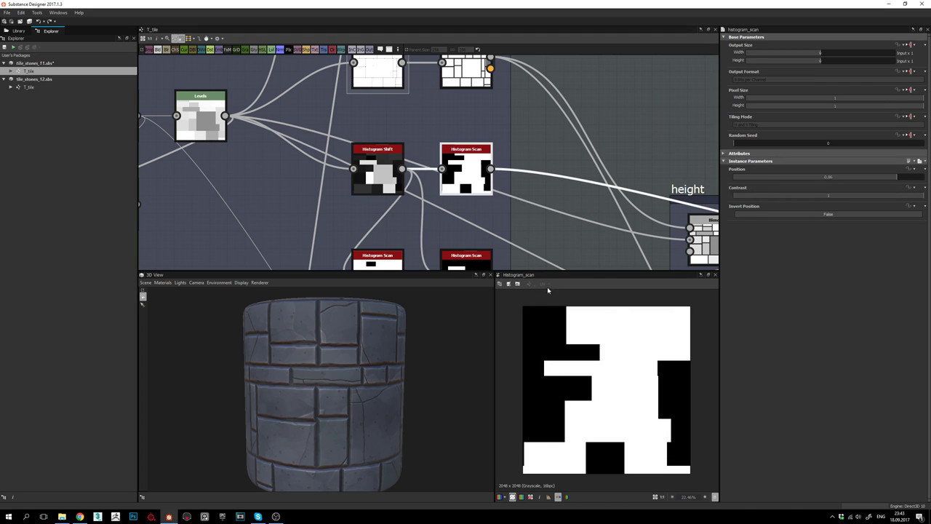
- Try a Histogram Shift position of 0.55, check the cylinder, and set the position to 0.72 to select different stones in the mask
click(383, 183)
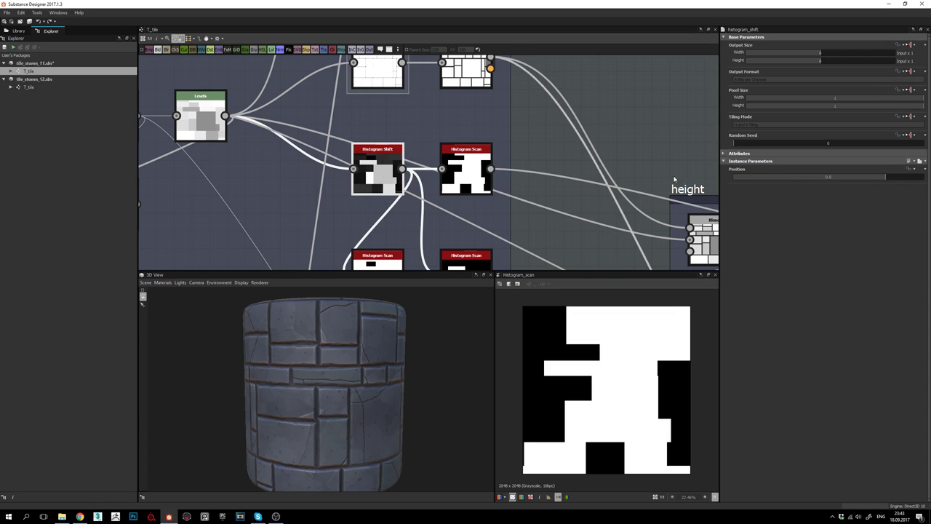
drag(885, 177, 840, 178)
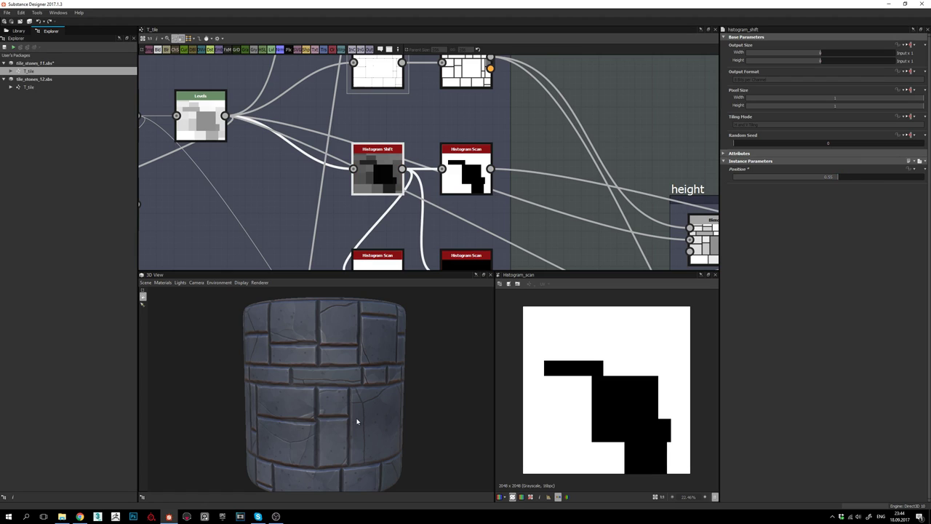
mouse_move(365, 391)
mouse_down()
mouse_move(336, 367)
mouse_move(346, 382)
mouse_move(310, 385)
mouse_move(355, 368)
mouse_move(374, 391)
mouse_up()
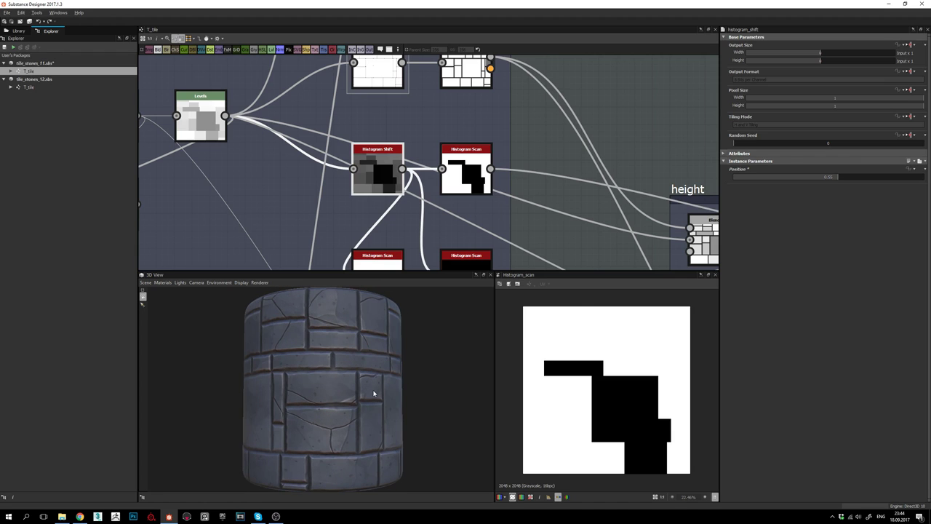
drag(841, 182, 871, 182)
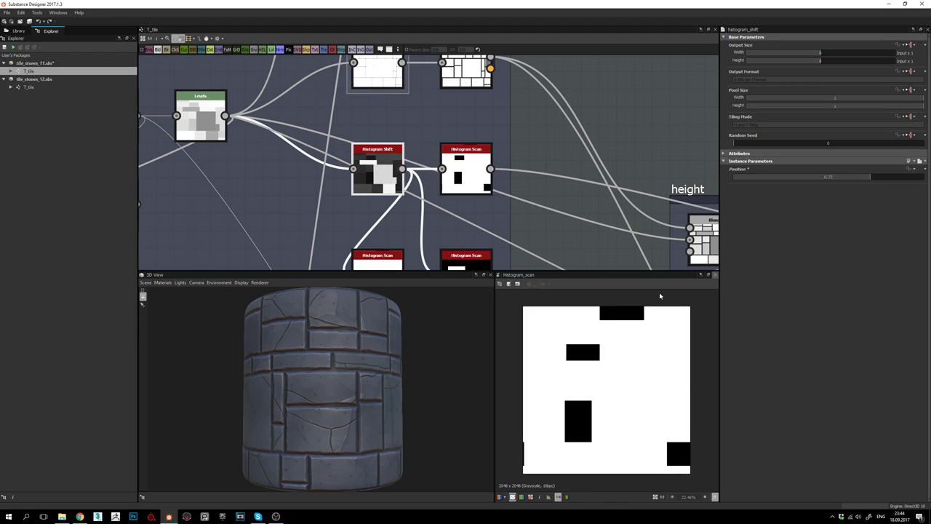
- Check the cylinder's stones, undo the last two Histogram Shift position changes, and view the stones again from several sides
drag(350, 377, 297, 352)
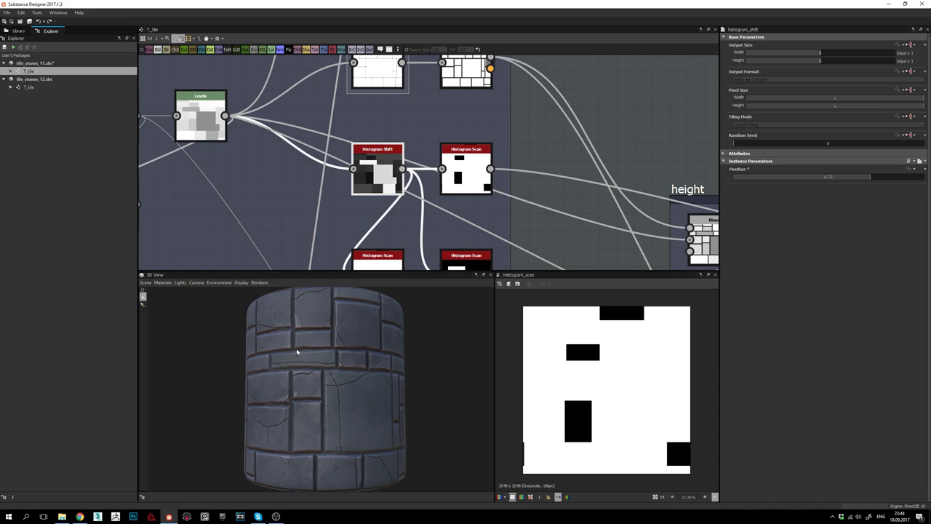
drag(365, 397, 355, 396)
key(ctrl+z)
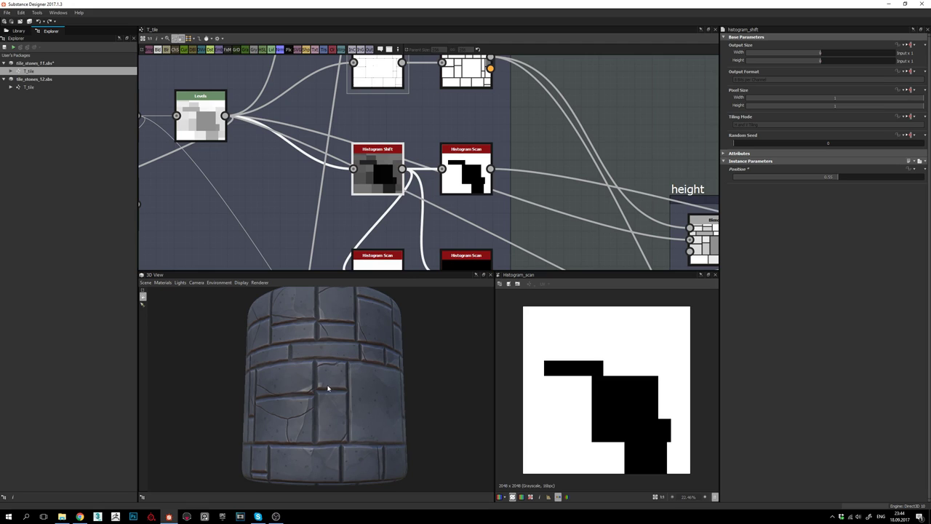
key(ctrl+z)
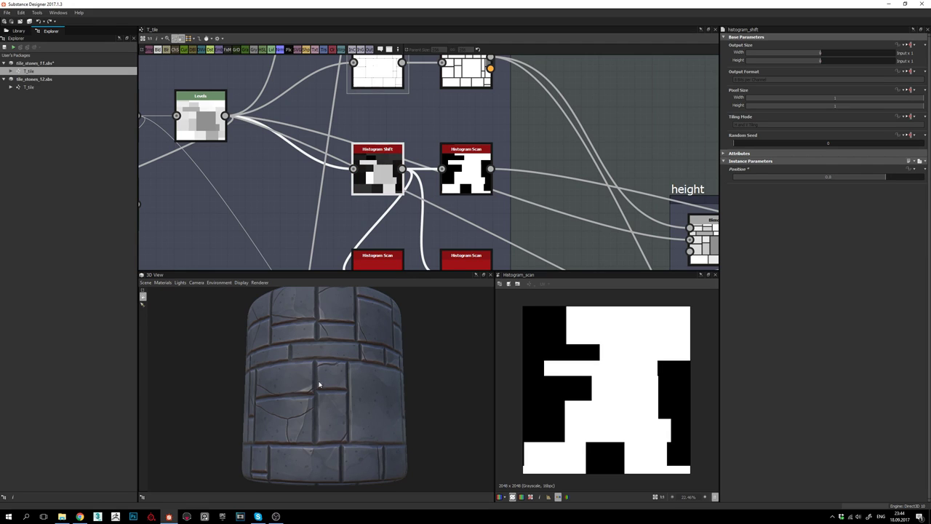
drag(319, 385, 346, 389)
drag(315, 314, 360, 313)
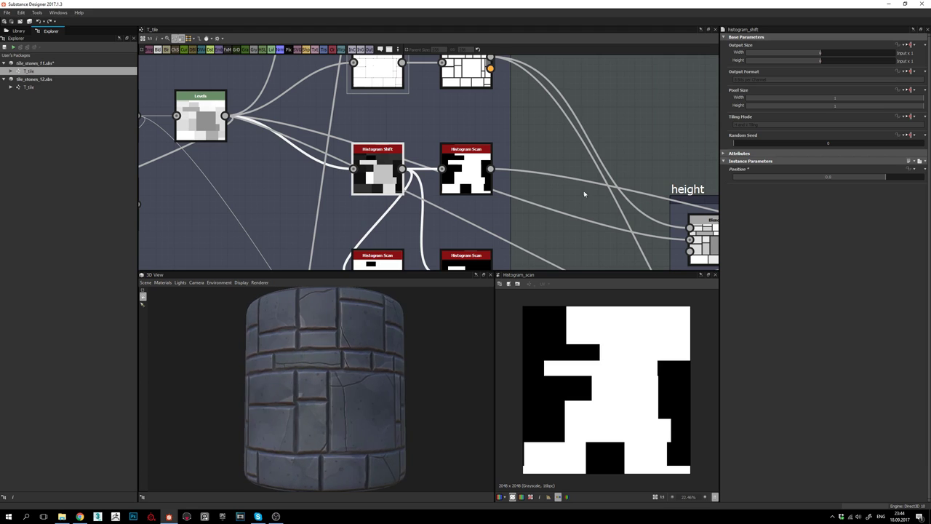
- Examine how the tile_stones frame's Bevel and Levels nodes connect to the Blend nodes in the height frame
middle_drag(613, 166, 508, 172)
scroll(536, 144, down, 2)
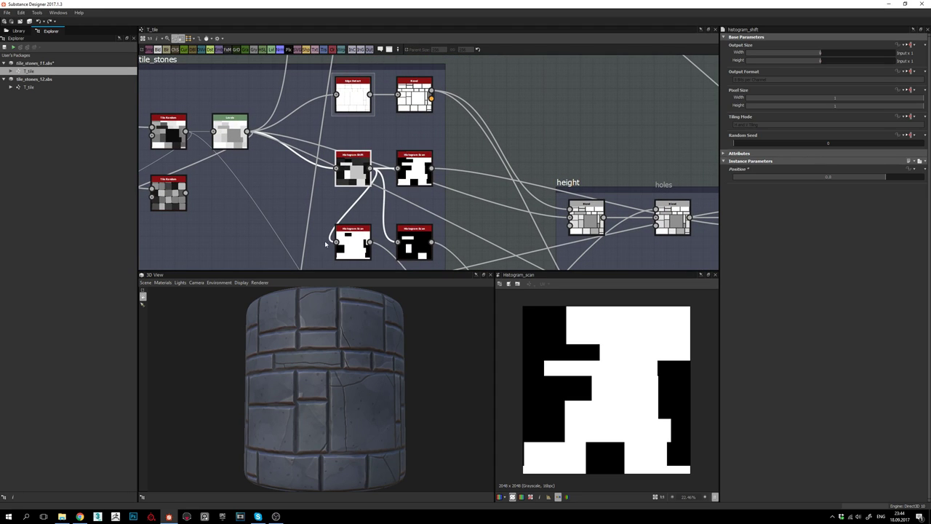
middle_drag(440, 206, 420, 203)
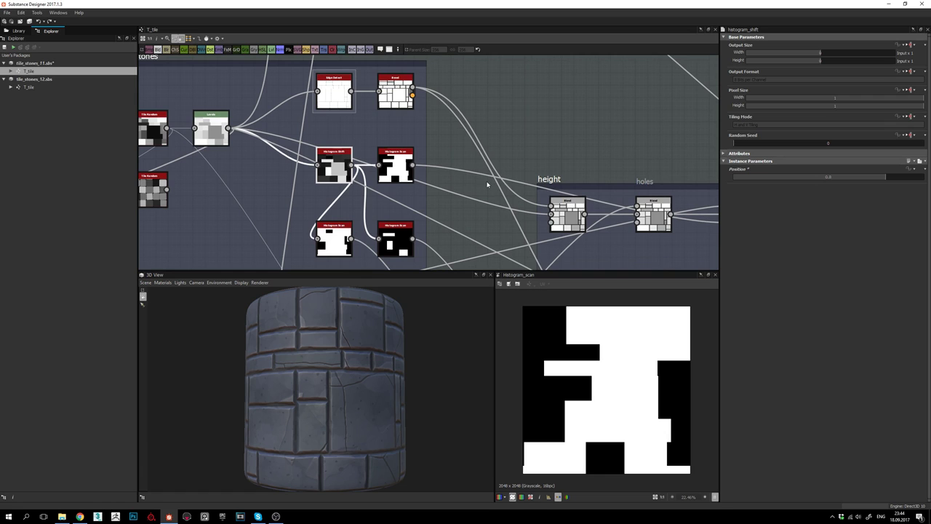
middle_drag(473, 183, 410, 181)
middle_drag(476, 155, 478, 167)
middle_drag(561, 190, 530, 156)
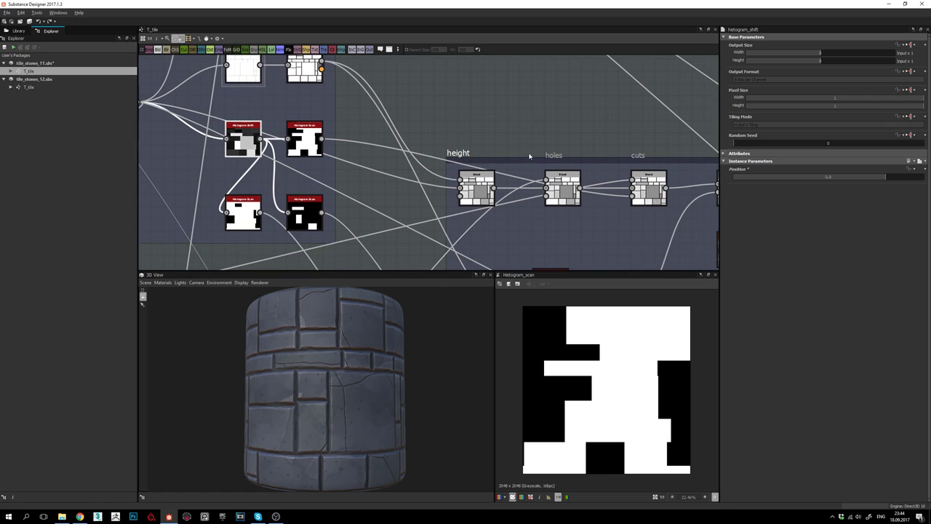
middle_drag(334, 158, 386, 173)
middle_drag(531, 187, 556, 187)
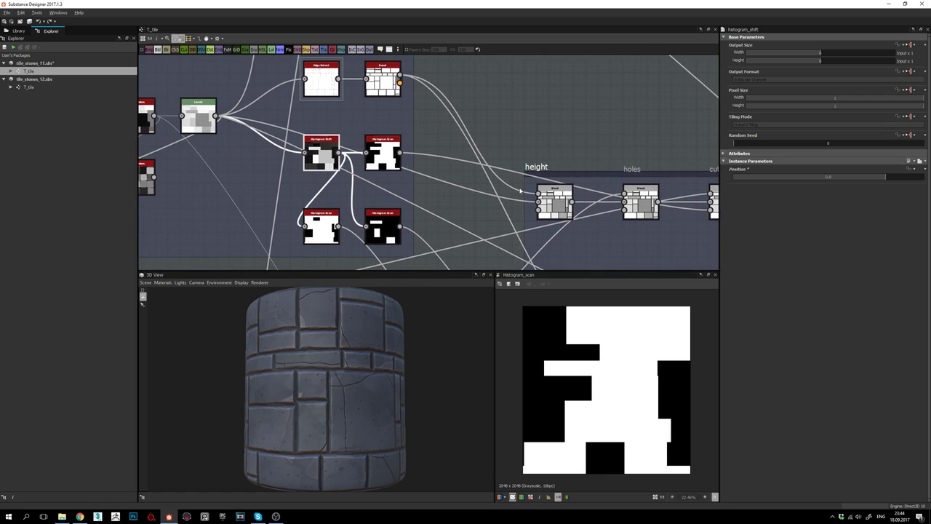
- Display the output of the height frame's first Blend node in the 2D view and examine the stone edges up close
click(555, 191)
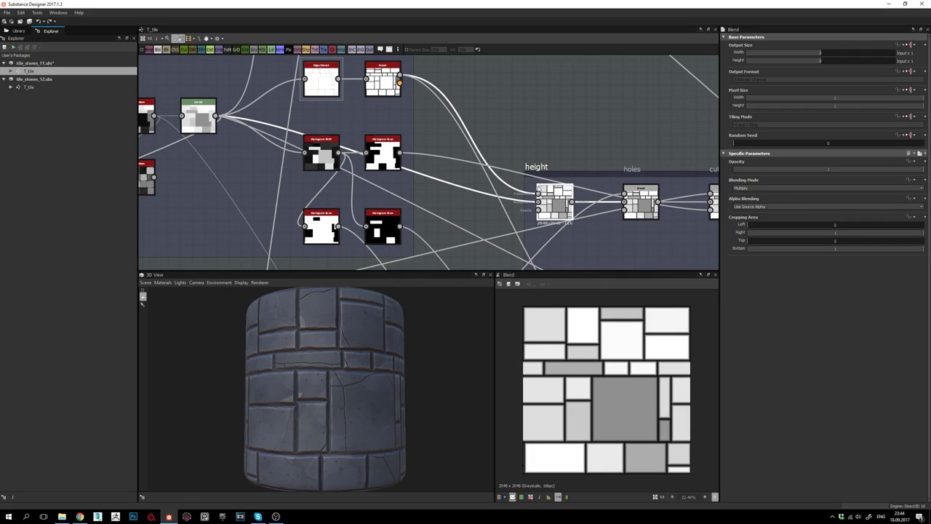
middle_drag(543, 168, 550, 169)
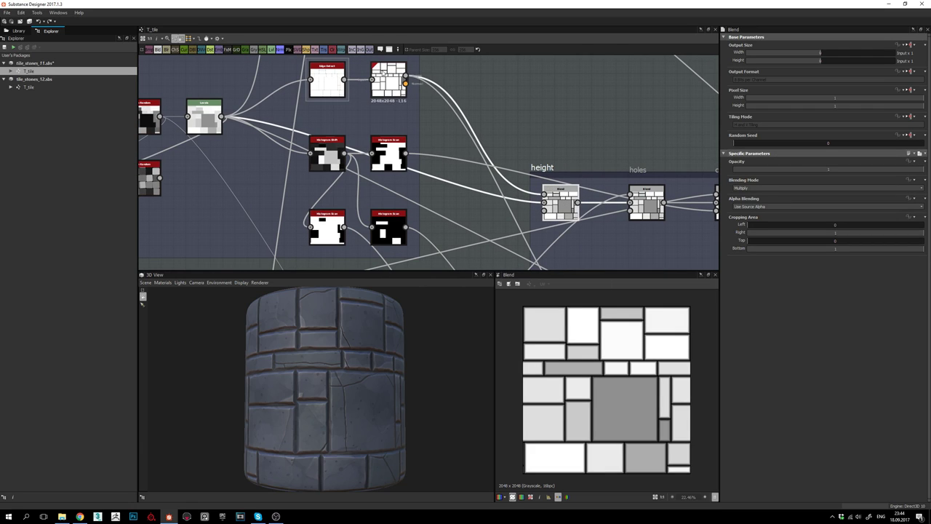
scroll(623, 385, up, 2)
scroll(623, 383, up, 4)
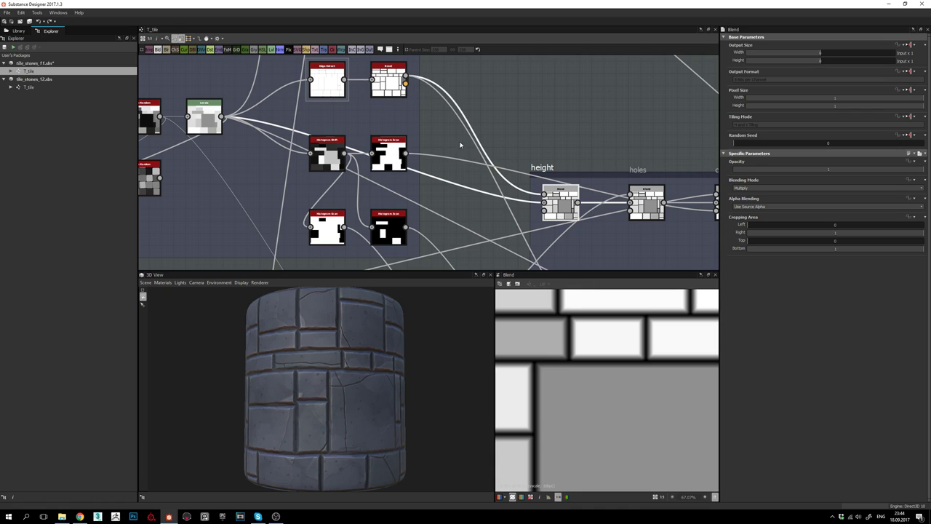
scroll(571, 368, up, 1)
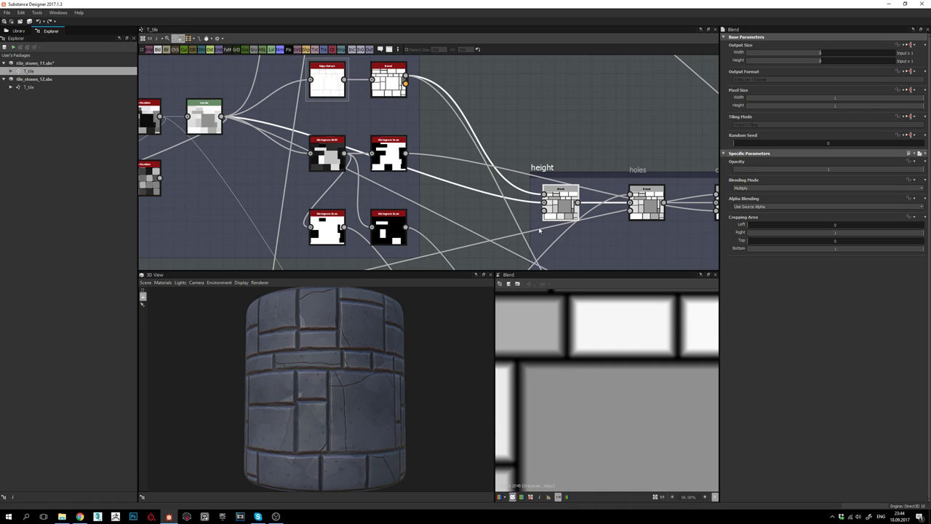
- Compare the Levels output with the output of the height frame's first Blend node in the 2D view
middle_drag(567, 206, 575, 193)
middle_drag(189, 118, 287, 130)
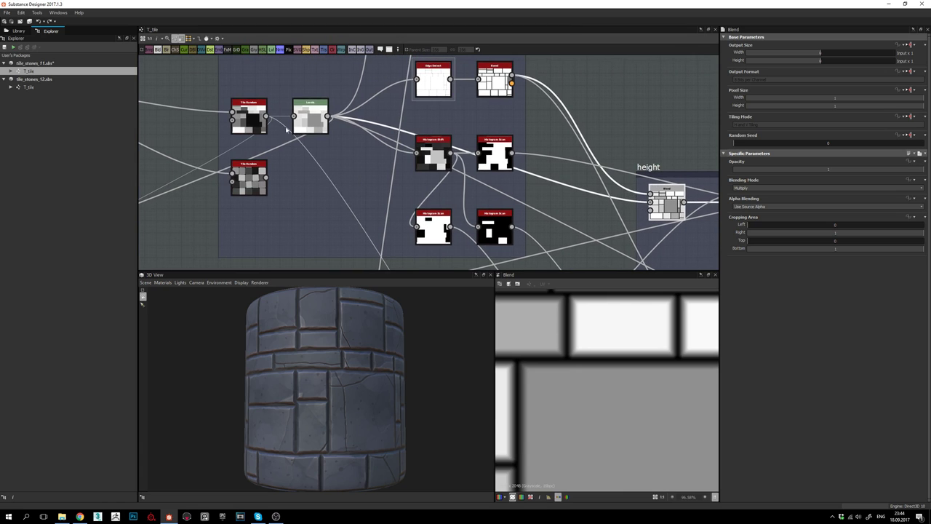
click(309, 114)
double_click(308, 114)
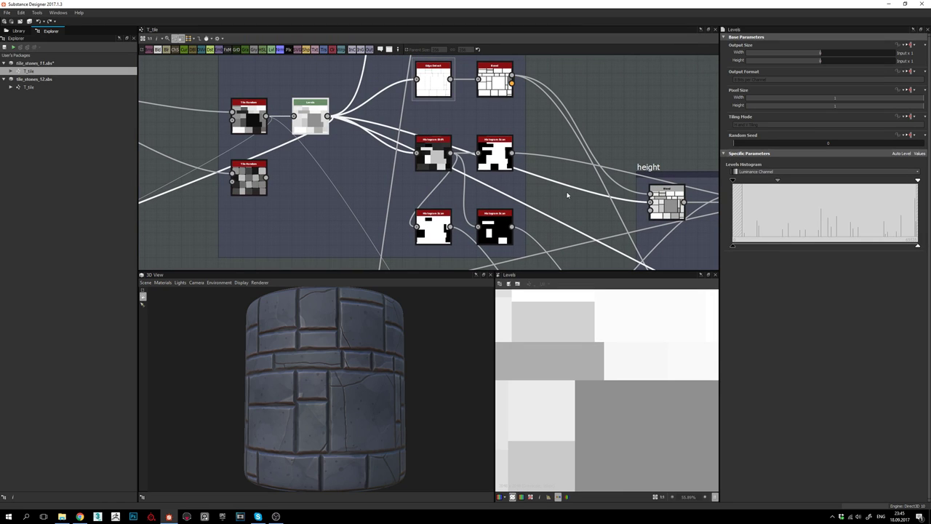
middle_drag(567, 195, 423, 186)
double_click(530, 195)
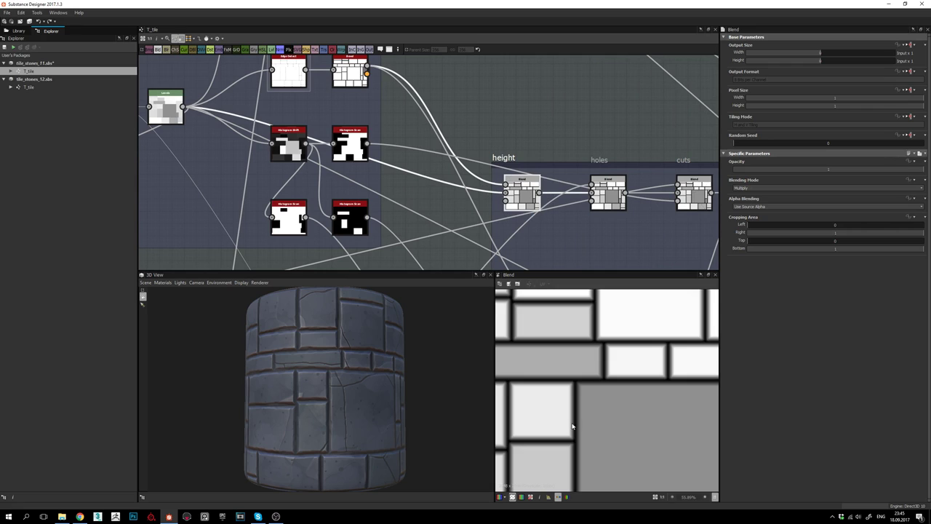
- Examine the gray values and soft edges in the height Blend output and compare them with the cylinder's stones
scroll(573, 427, down, 3)
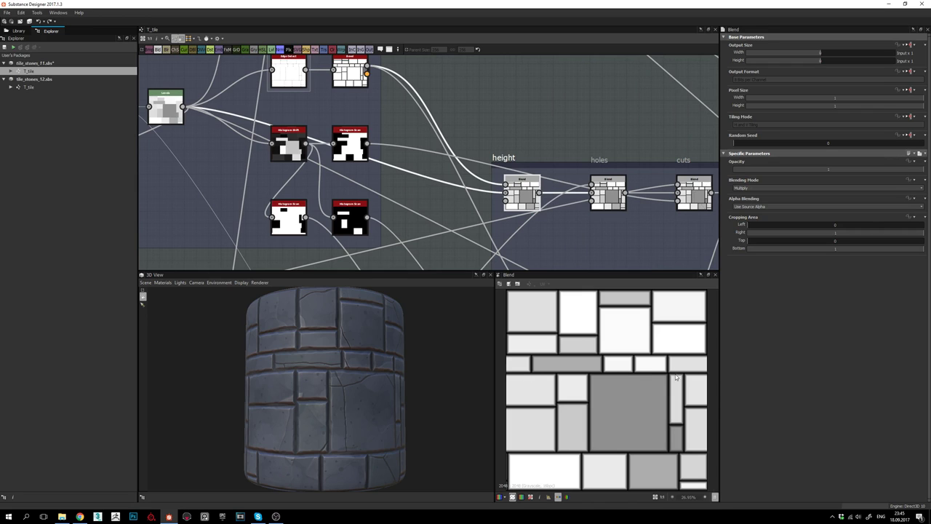
scroll(670, 376, up, 3)
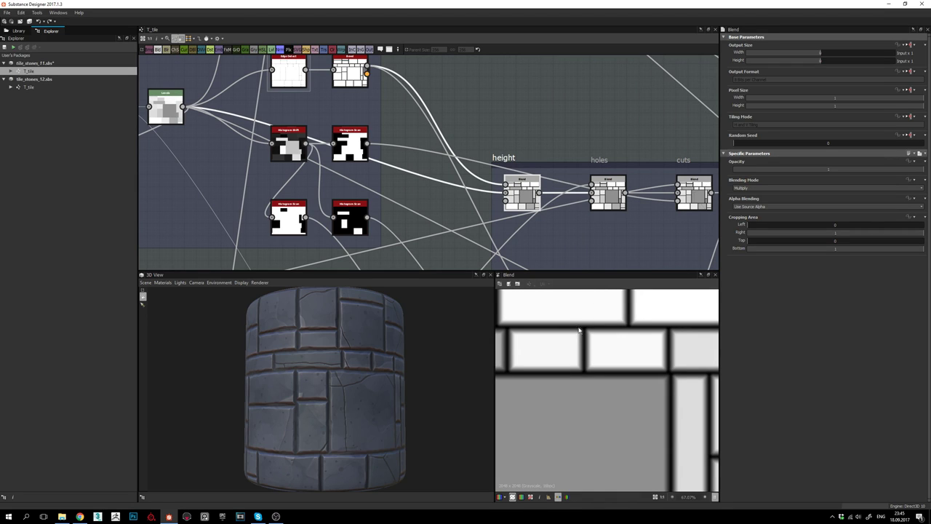
scroll(586, 361, down, 3)
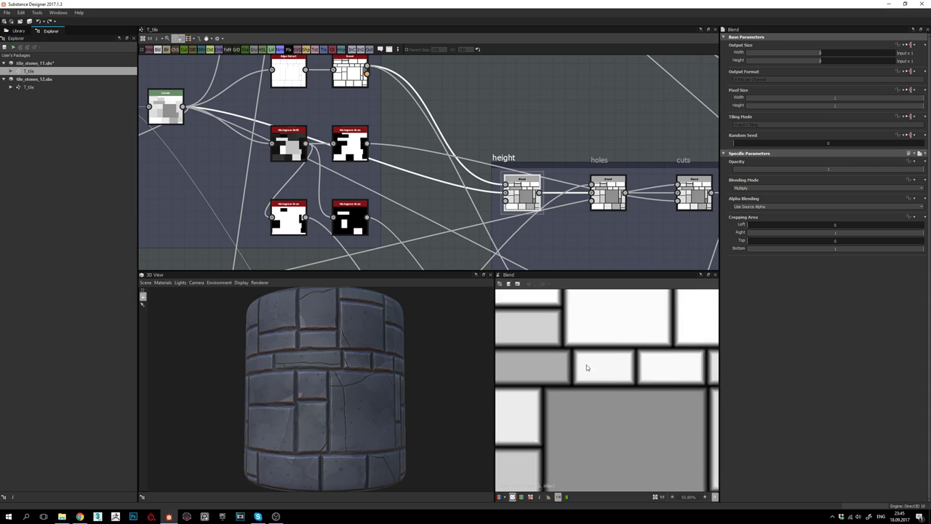
scroll(586, 358, down, 4)
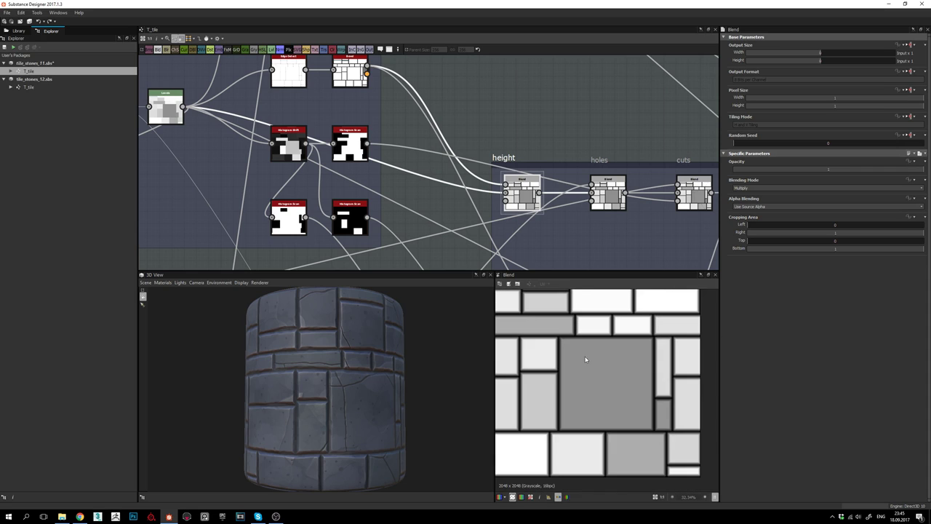
scroll(638, 412, up, 1)
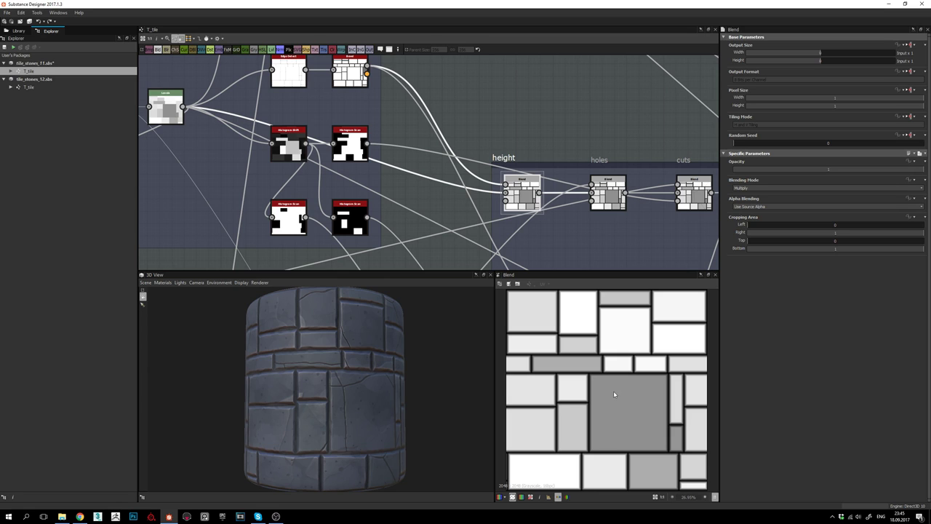
drag(413, 376, 344, 378)
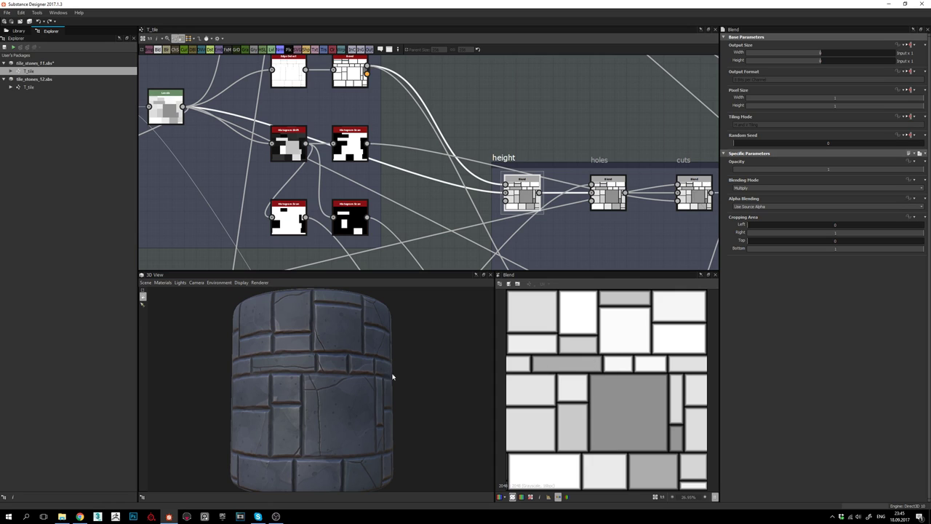
mouse_move(334, 383)
mouse_down()
mouse_move(327, 390)
mouse_move(330, 375)
mouse_move(335, 382)
mouse_move(356, 363)
mouse_move(390, 368)
mouse_move(328, 372)
mouse_move(342, 386)
mouse_move(323, 388)
mouse_move(382, 386)
mouse_move(323, 387)
mouse_move(342, 385)
mouse_up()
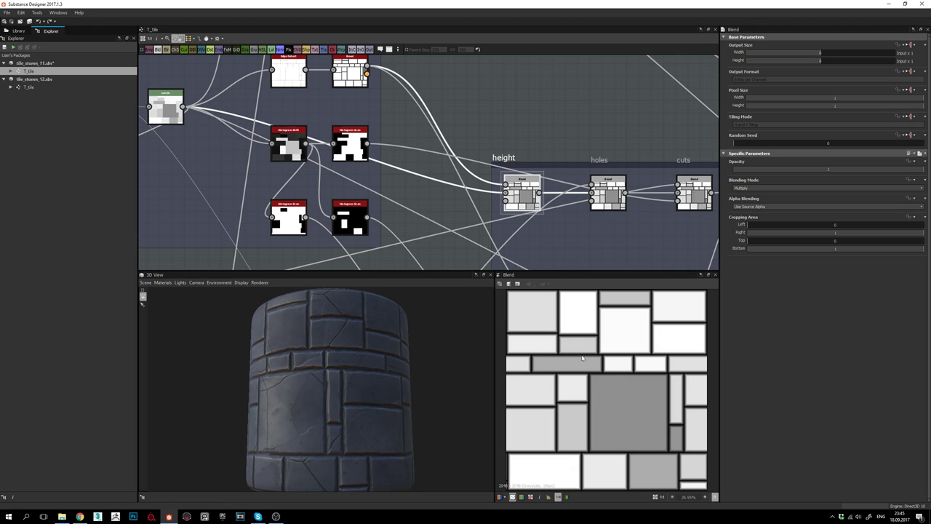
drag(380, 384, 412, 383)
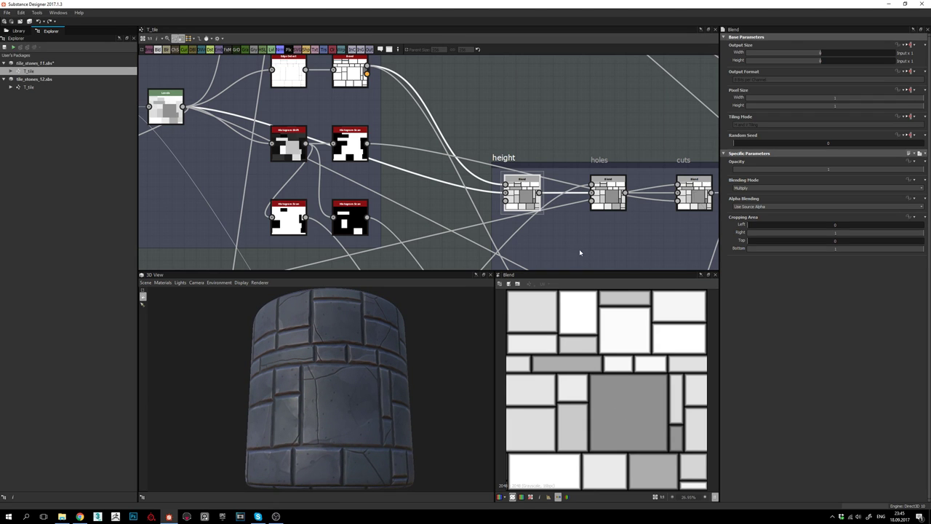
- Display the output of the holes Blend node in the 2D view and examine the small holes on the large gray stone
middle_drag(627, 241, 515, 220)
scroll(601, 373, up, 1)
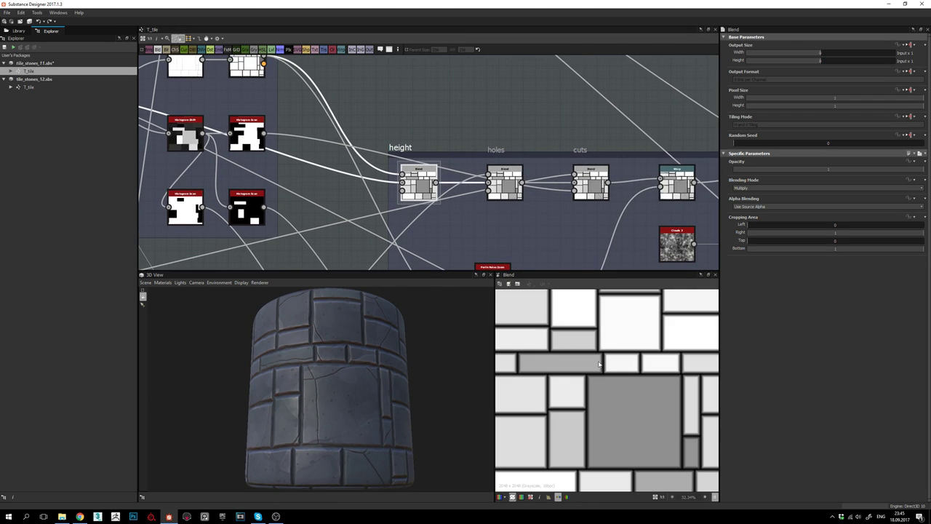
middle_drag(462, 182, 501, 182)
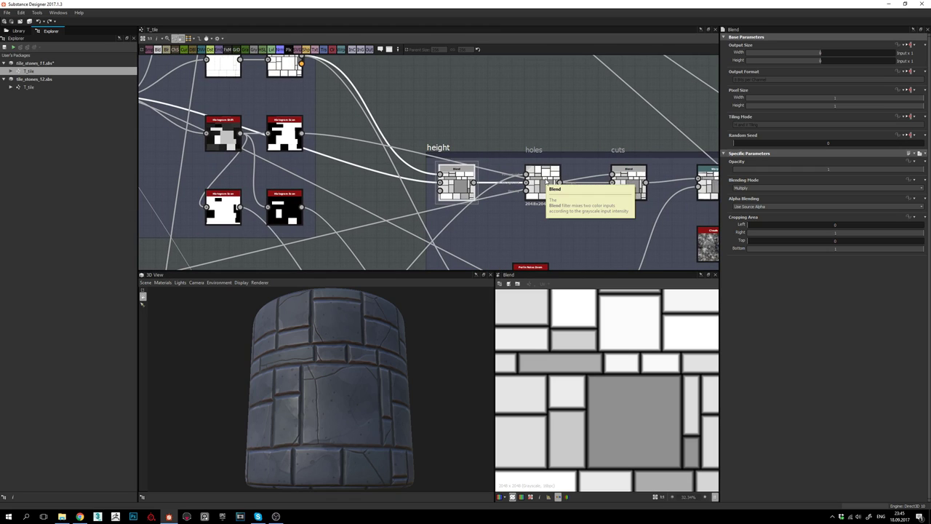
click(545, 181)
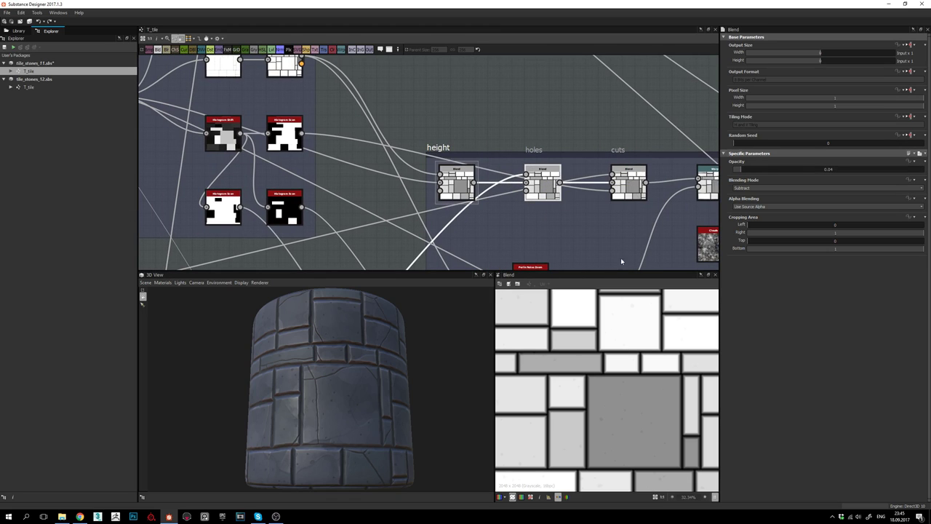
scroll(613, 405, up, 2)
middle_drag(557, 206, 548, 186)
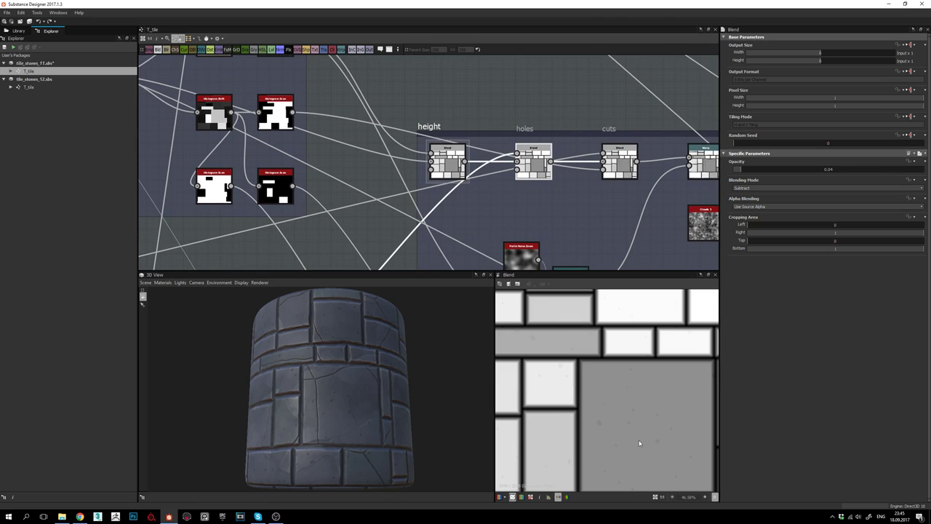
scroll(597, 426, up, 4)
mouse_move(637, 417)
middle_down()
mouse_move(591, 417)
mouse_move(620, 412)
mouse_move(627, 430)
middle_up()
scroll(595, 410, down, 2)
middle_drag(624, 412, 643, 394)
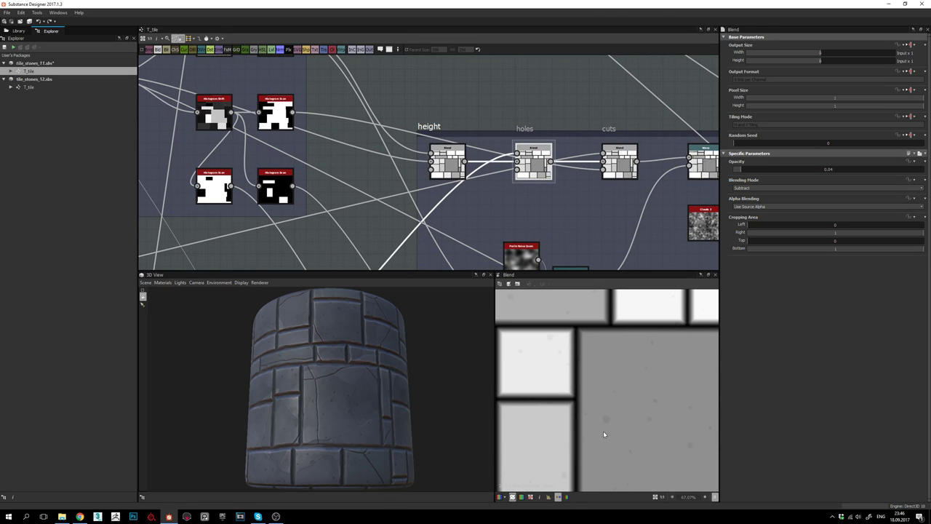
middle_drag(631, 426, 577, 378)
- Examine the small holes on the cylinder's large cracked stone up close in the 3D view
drag(350, 390, 327, 427)
scroll(335, 405, up, 3)
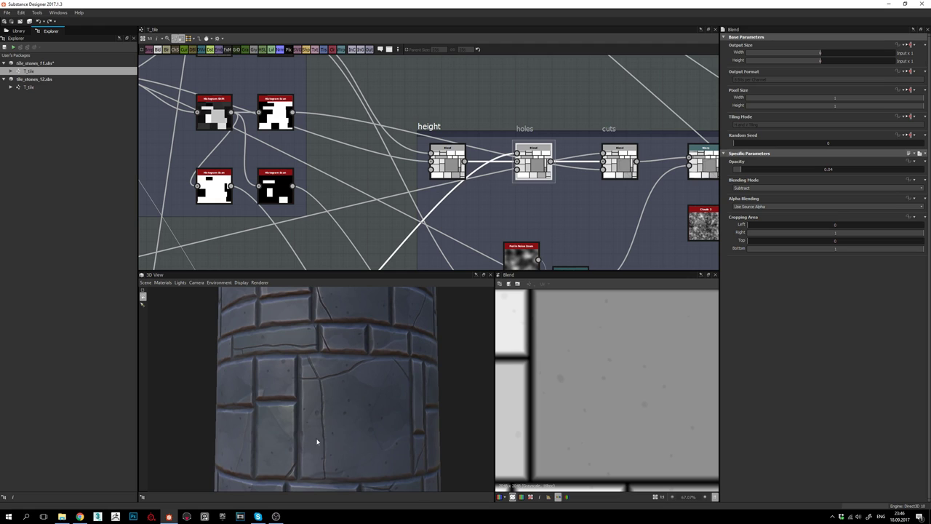
drag(329, 454, 361, 423)
scroll(321, 409, up, 4)
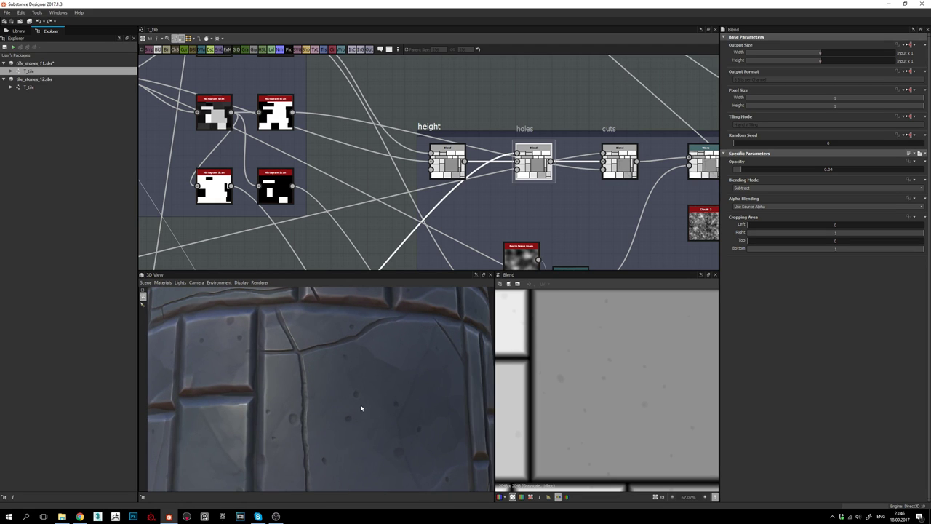
scroll(352, 417, down, 3)
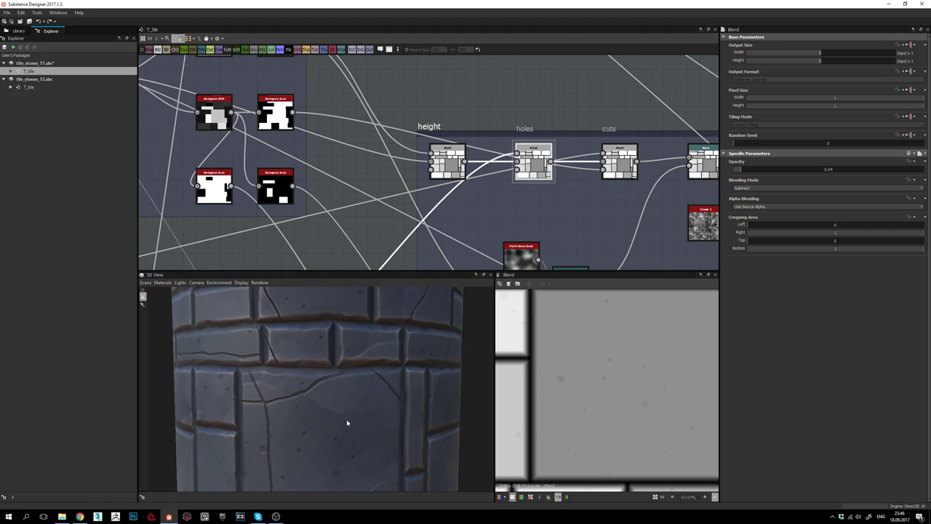
drag(347, 420, 326, 446)
scroll(345, 413, down, 3)
scroll(338, 423, down, 3)
- Inspect the holes on the stones around the cylinder's other sides at near and far viewing distances
scroll(331, 425, up, 3)
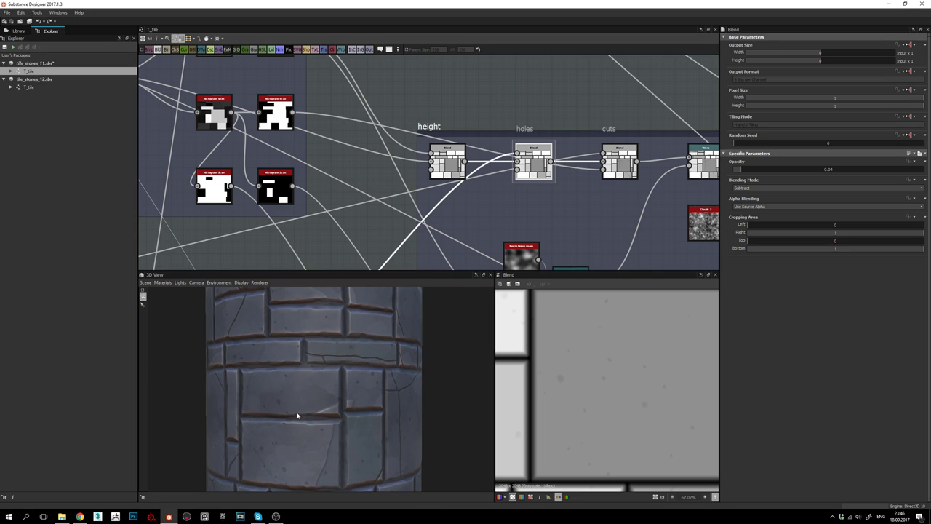
scroll(286, 407, up, 2)
scroll(278, 401, down, 1)
drag(254, 411, 278, 415)
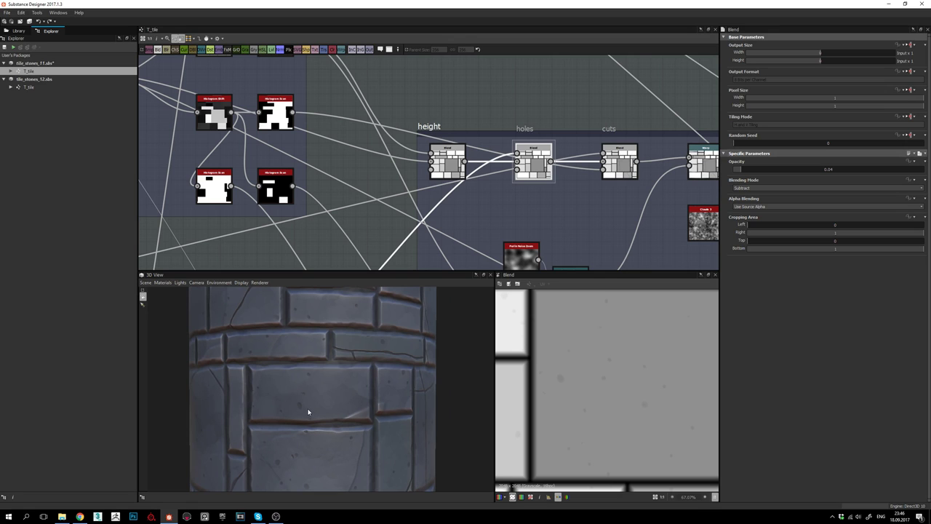
drag(303, 417, 364, 432)
scroll(306, 414, down, 2)
scroll(302, 414, up, 1)
scroll(320, 422, down, 2)
scroll(311, 411, up, 2)
mouse_move(312, 410)
mouse_down()
mouse_move(339, 415)
mouse_move(338, 423)
mouse_move(323, 409)
mouse_move(321, 422)
mouse_move(308, 399)
mouse_move(297, 401)
mouse_move(302, 396)
mouse_up()
scroll(338, 422, down, 2)
scroll(305, 408, up, 2)
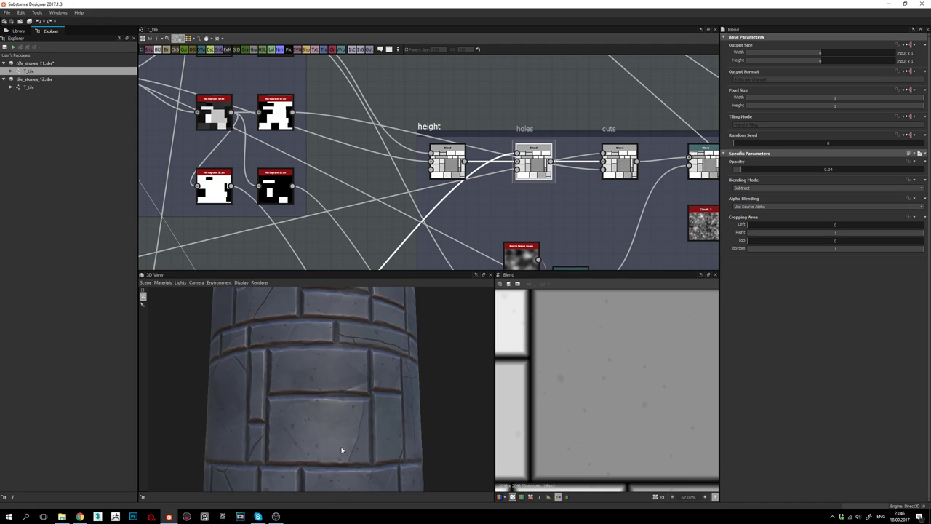
drag(343, 439, 304, 453)
scroll(355, 415, down, 2)
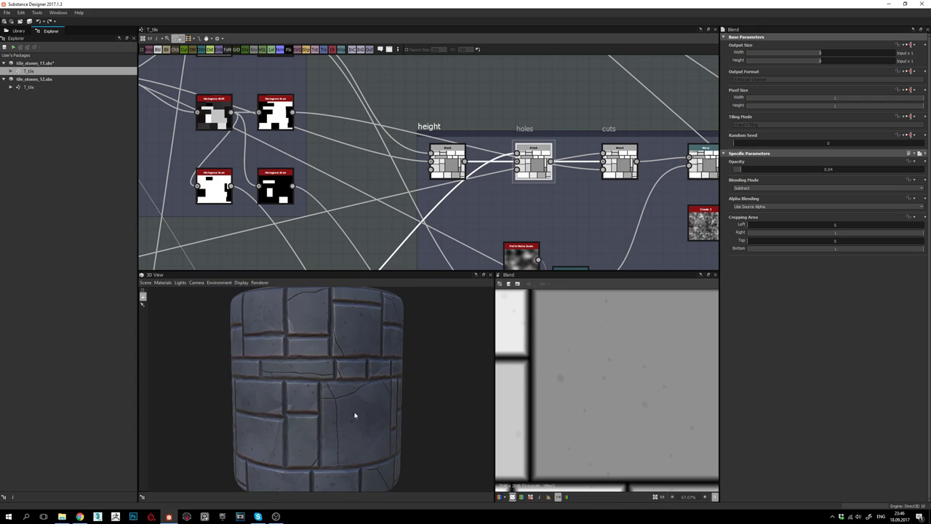
- Trace the holes Blend node's input back to the pebbles frame and compare its nodes with the holes on the large gray stone
drag(344, 419, 349, 389)
middle_drag(491, 177, 517, 148)
scroll(517, 149, down, 3)
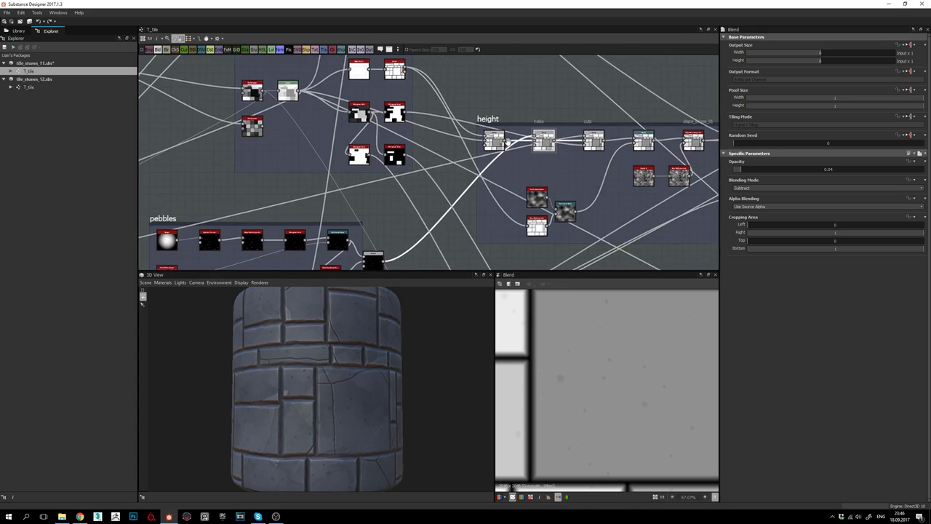
middle_drag(355, 267, 452, 168)
scroll(452, 168, up, 1)
scroll(452, 168, up, 2)
middle_drag(357, 171, 554, 168)
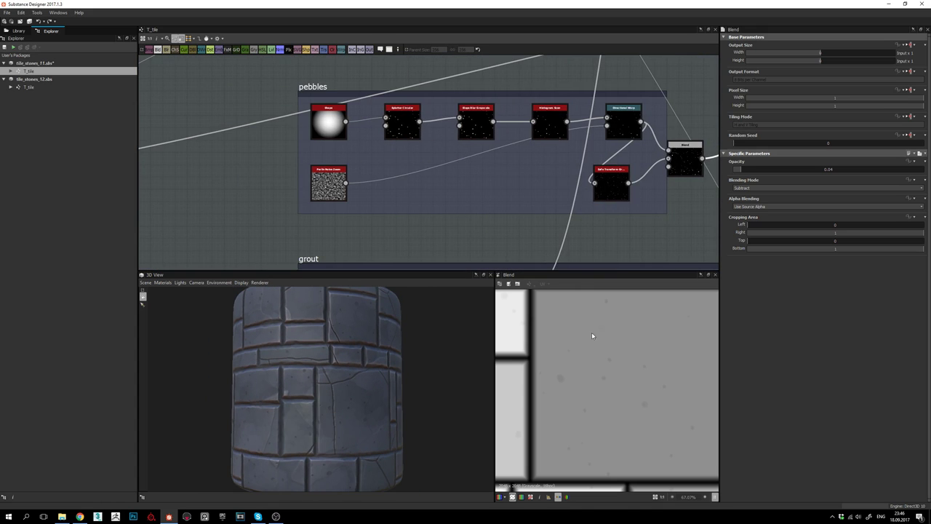
scroll(604, 388, down, 3)
scroll(593, 382, up, 2)
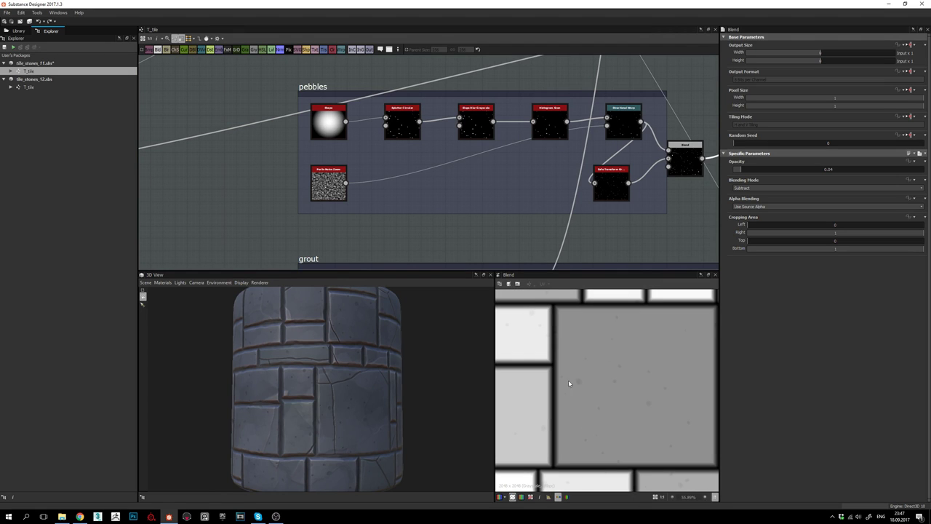
- Display the outputs of the pebbles frame's Shape and Splatter Circular nodes and review the Splatter Circular parameters
middle_drag(413, 143, 402, 159)
click(313, 129)
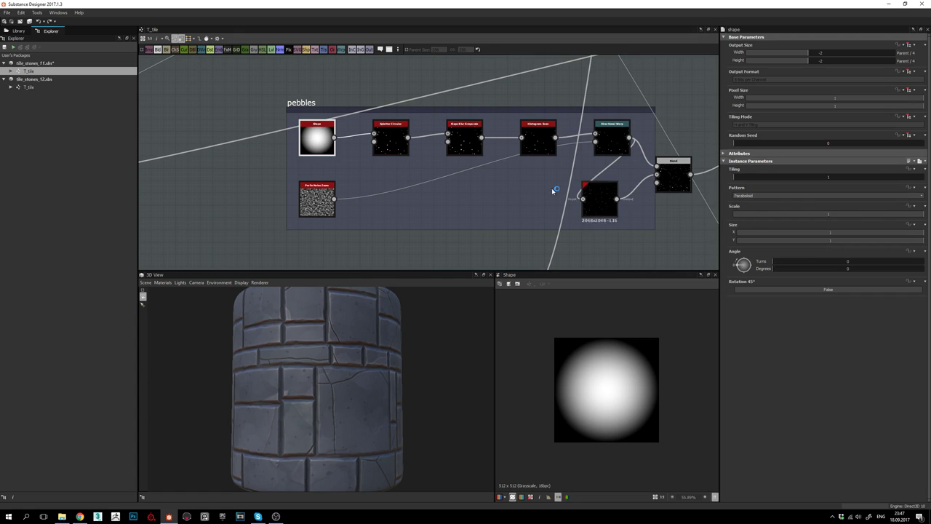
middle_drag(427, 183, 413, 187)
click(376, 141)
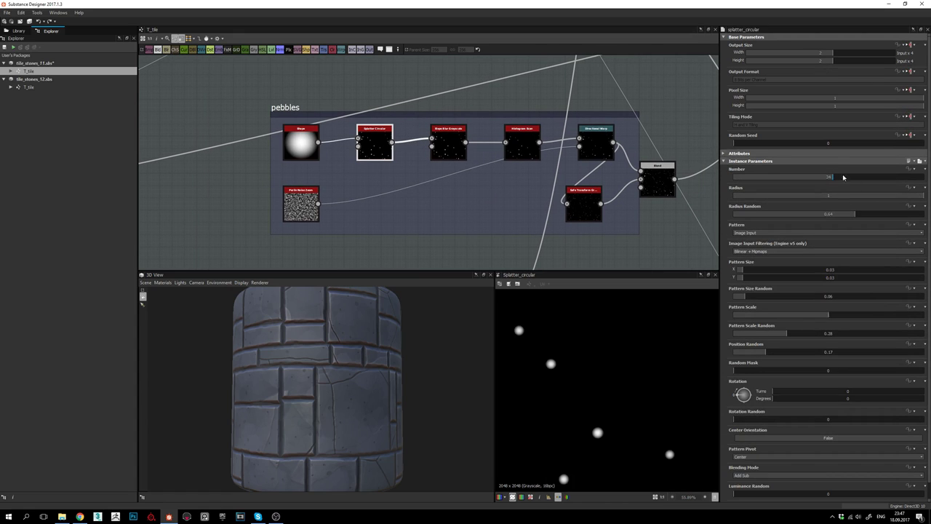
scroll(807, 227, down, 1)
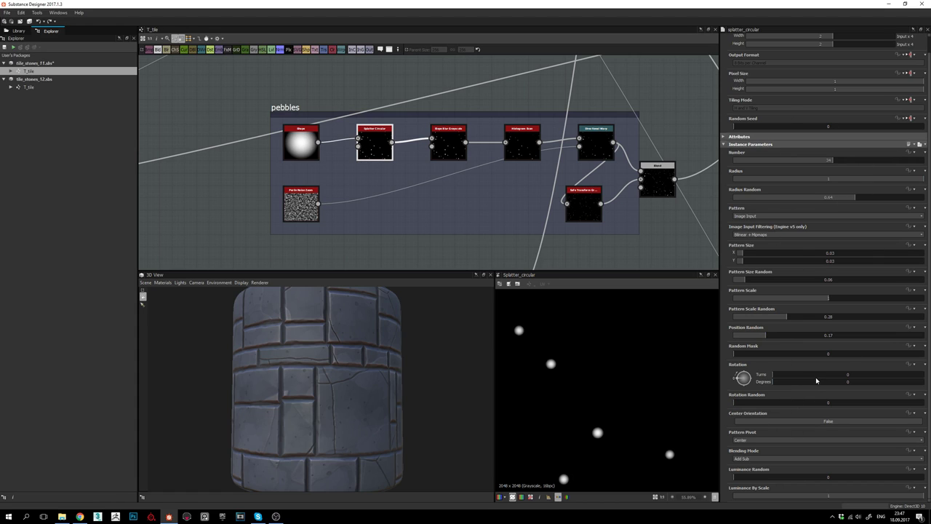
scroll(583, 396, down, 5)
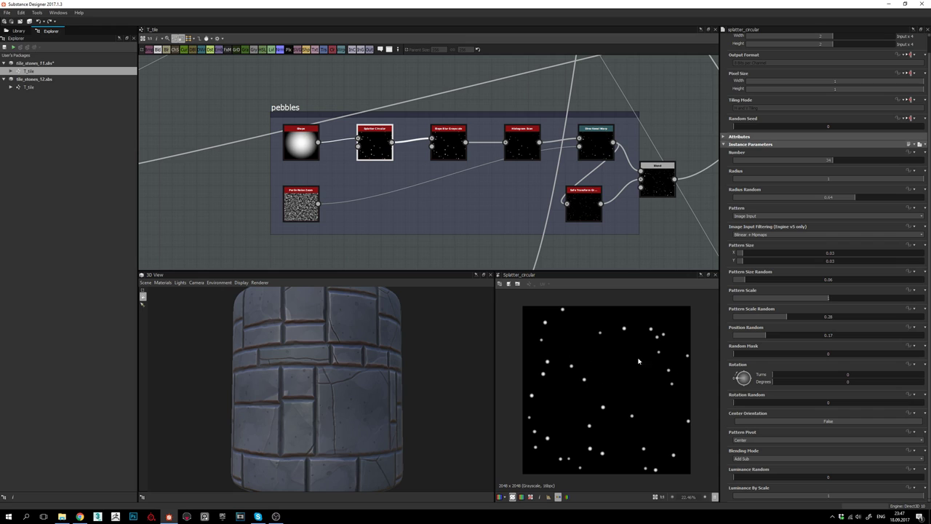
- Display the output of the Slope Blur Grayscale node in the 2D view and examine its dots up close
middle_drag(411, 195, 403, 200)
double_click(440, 147)
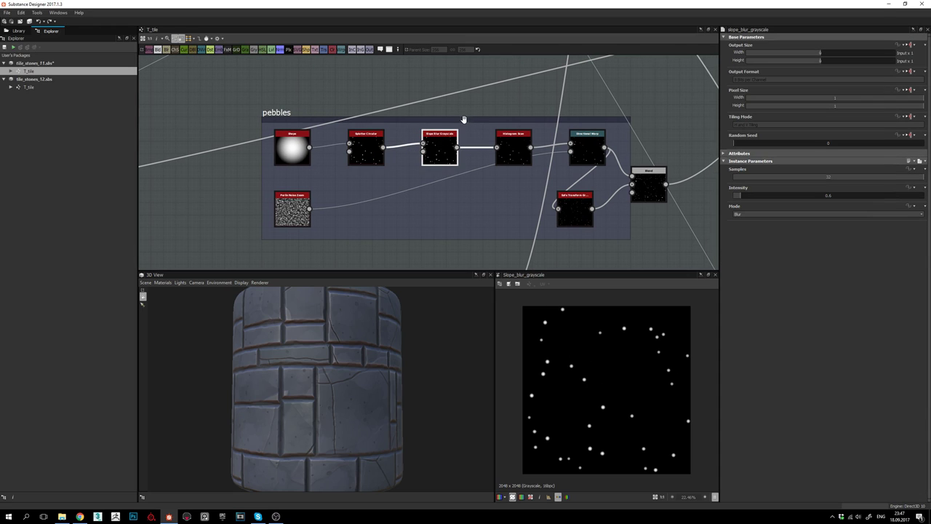
scroll(452, 134, up, 2)
scroll(597, 385, up, 6)
middle_drag(556, 369, 565, 378)
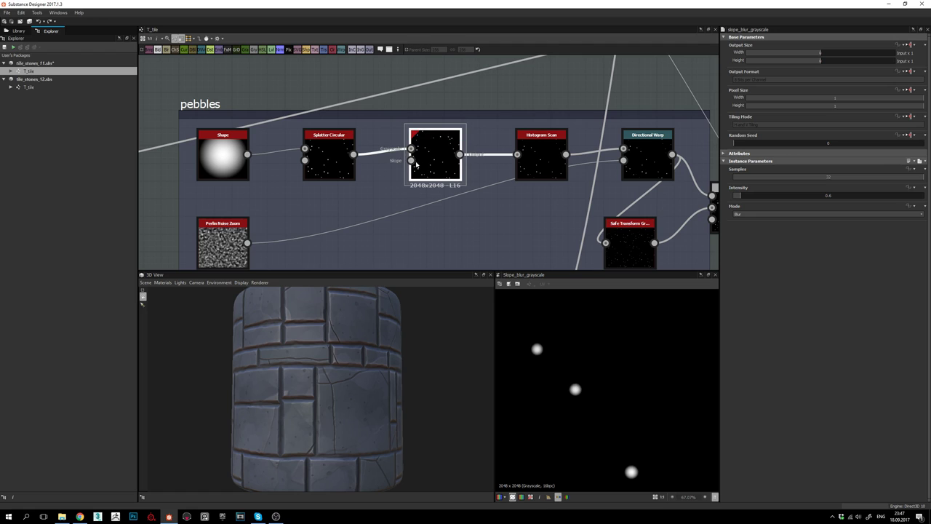
- Try feeding Splatter Circular into the Slope input of Slope Blur Grayscale, compare the holes on the cylinder, and undo the connection
drag(353, 154, 410, 160)
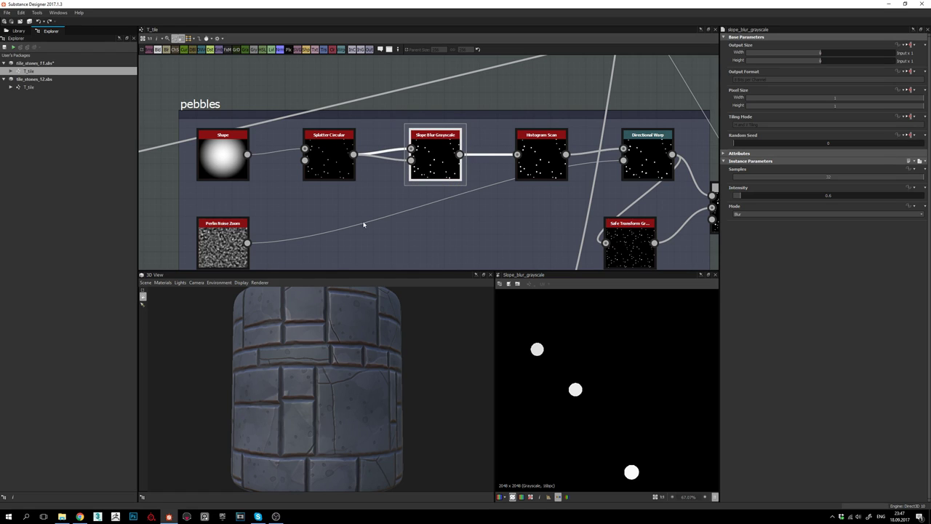
middle_drag(390, 202, 399, 187)
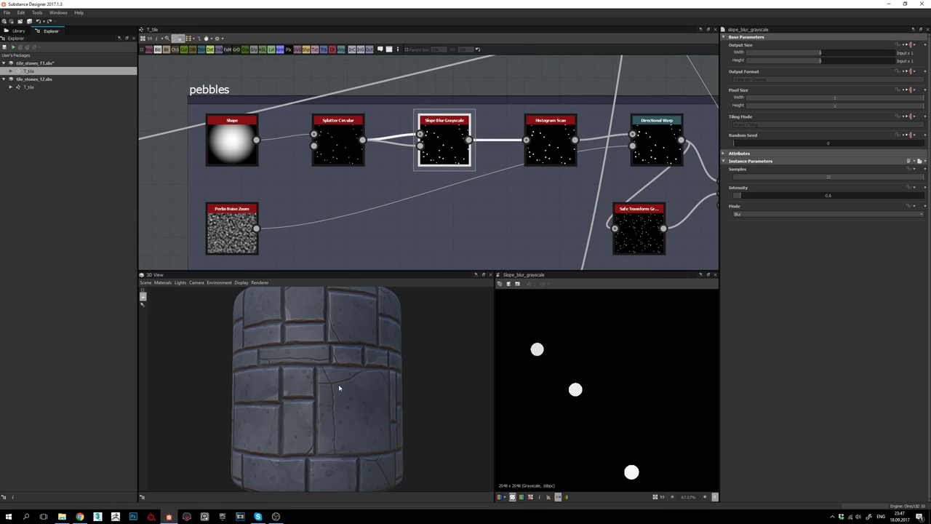
scroll(300, 374, up, 2)
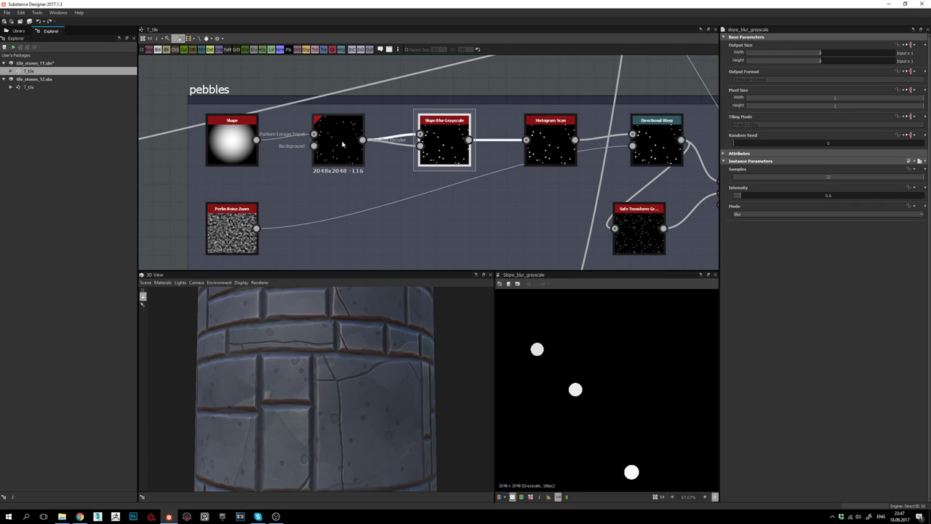
scroll(595, 434, down, 2)
key(ctrl+z)
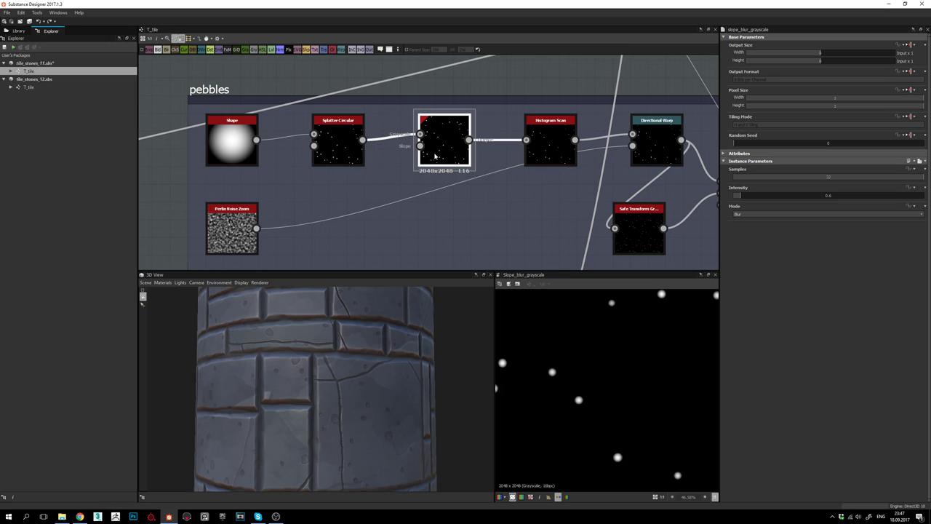
- Examine the soft dots in the Slope Blur Grayscale output up close and review the node chain that follows it
scroll(582, 410, up, 2)
scroll(585, 400, up, 3)
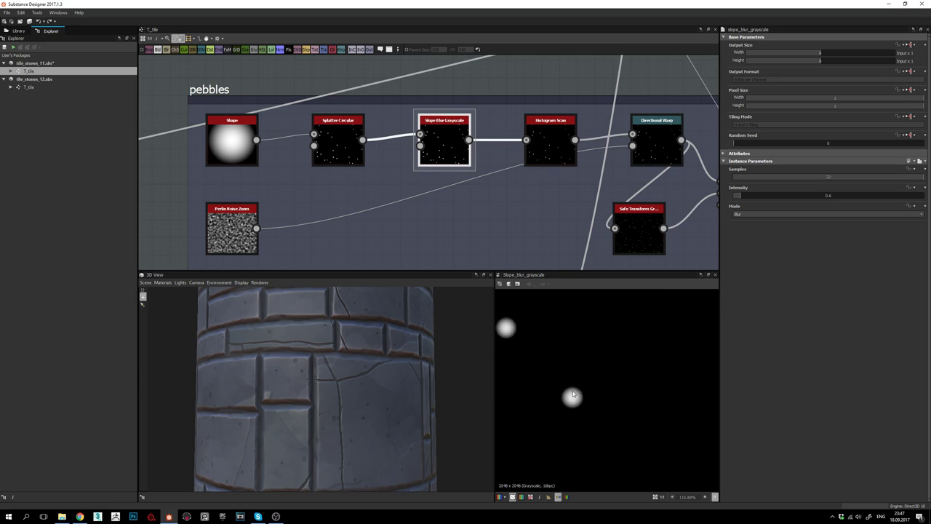
scroll(574, 396, down, 1)
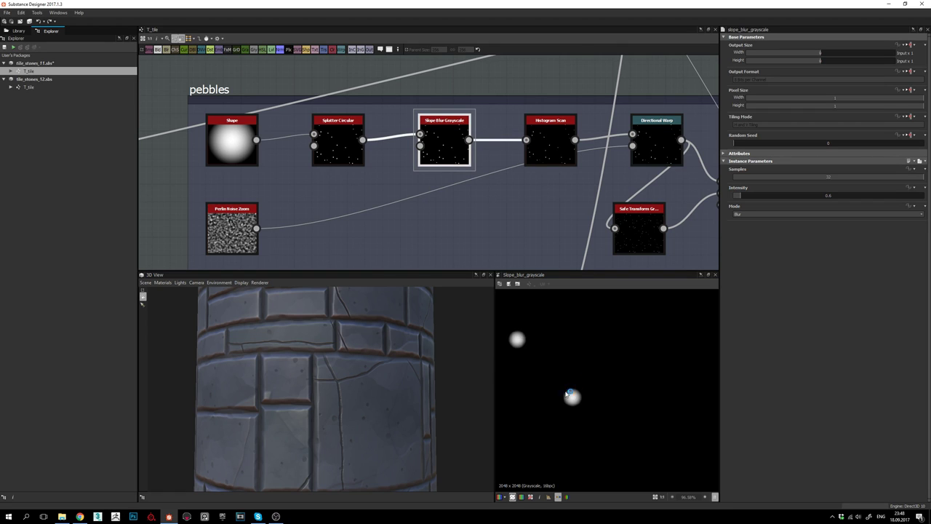
middle_drag(511, 148, 437, 155)
middle_drag(383, 228, 375, 220)
scroll(537, 383, up, 1)
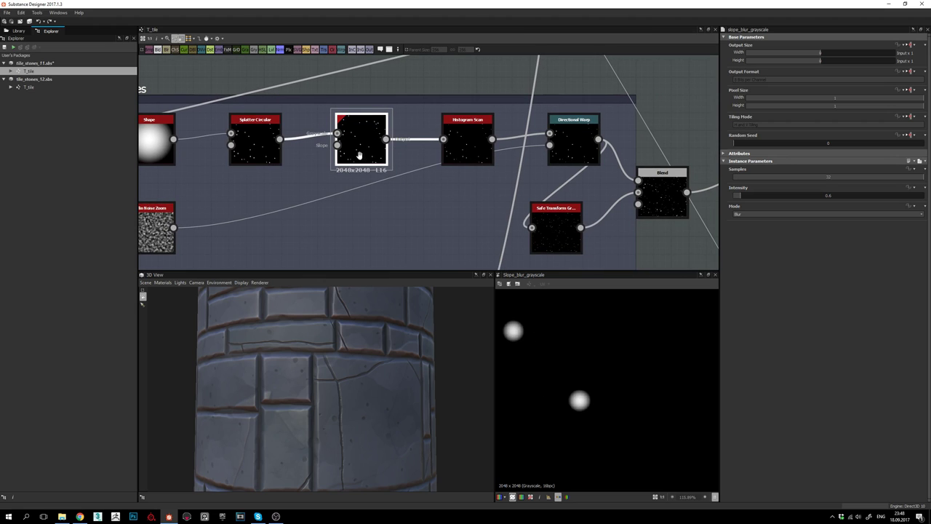
middle_drag(346, 173, 373, 157)
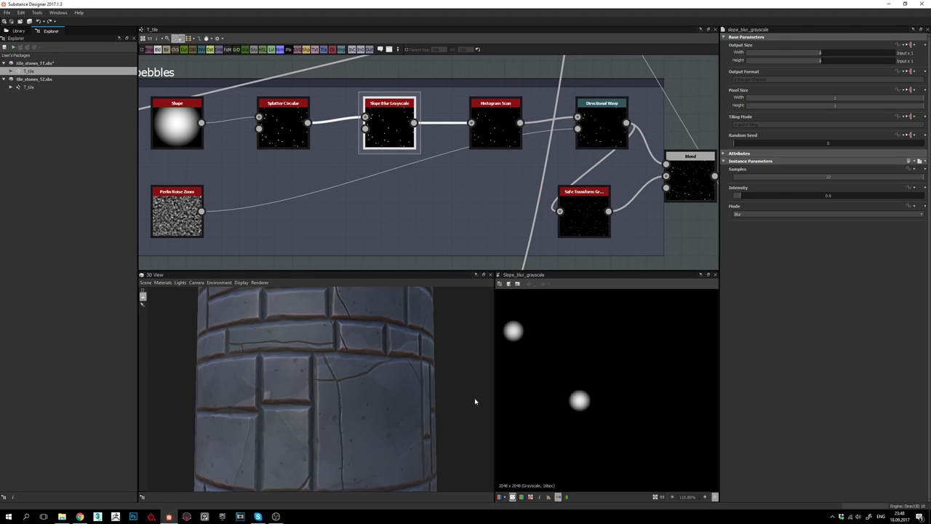
- Compare the dots in the Slope Blur Grayscale output with the holes visible on the whole cylinder
scroll(334, 418, down, 3)
drag(351, 402, 414, 400)
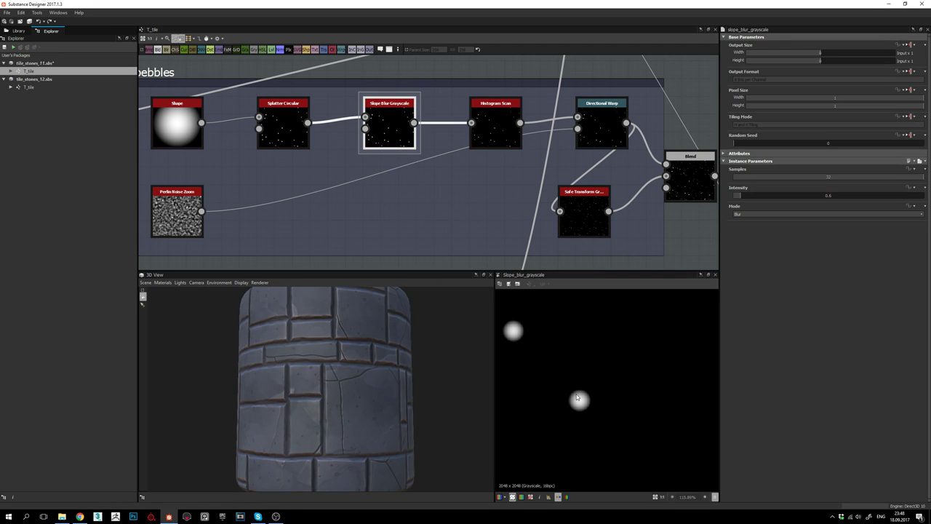
scroll(577, 397, down, 1)
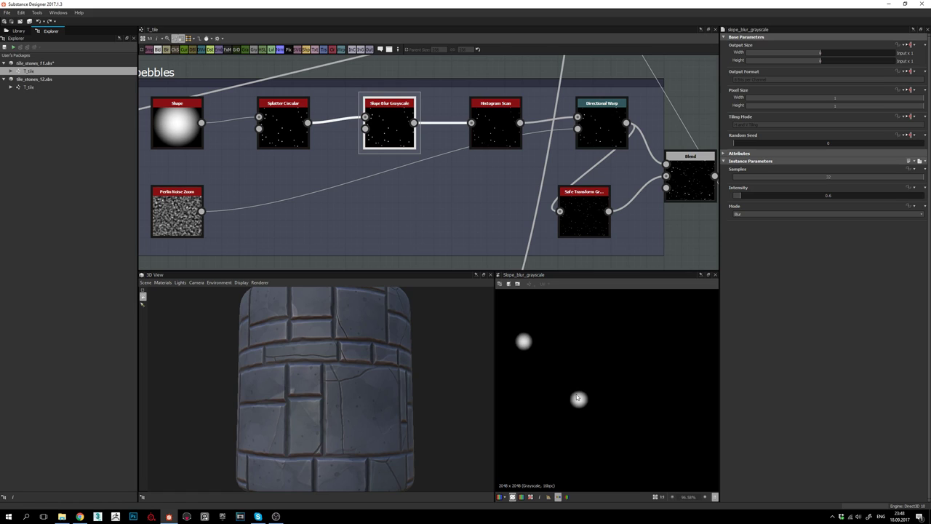
scroll(577, 397, down, 1)
mouse_move(356, 405)
mouse_down()
mouse_move(343, 402)
mouse_move(357, 407)
mouse_move(334, 414)
mouse_move(348, 398)
mouse_up()
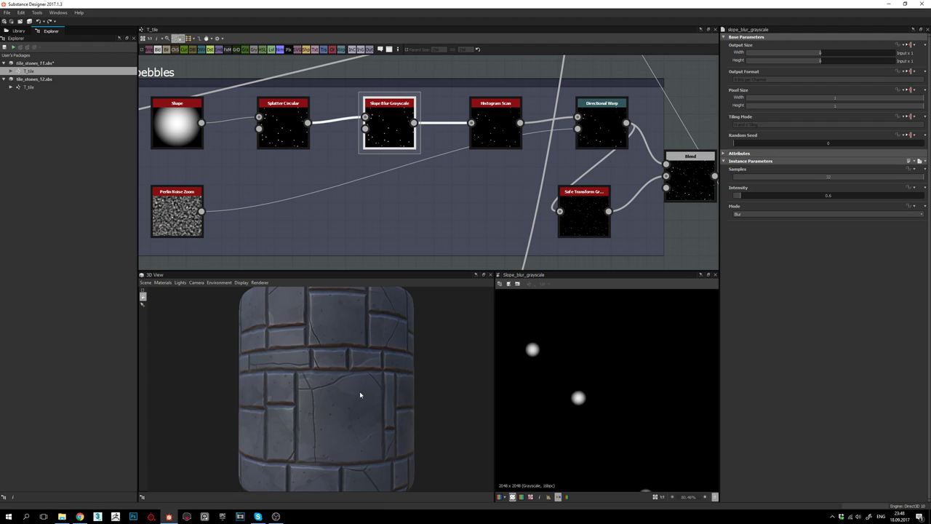
mouse_move(342, 406)
mouse_down()
mouse_move(359, 404)
mouse_move(262, 404)
mouse_move(329, 403)
mouse_up()
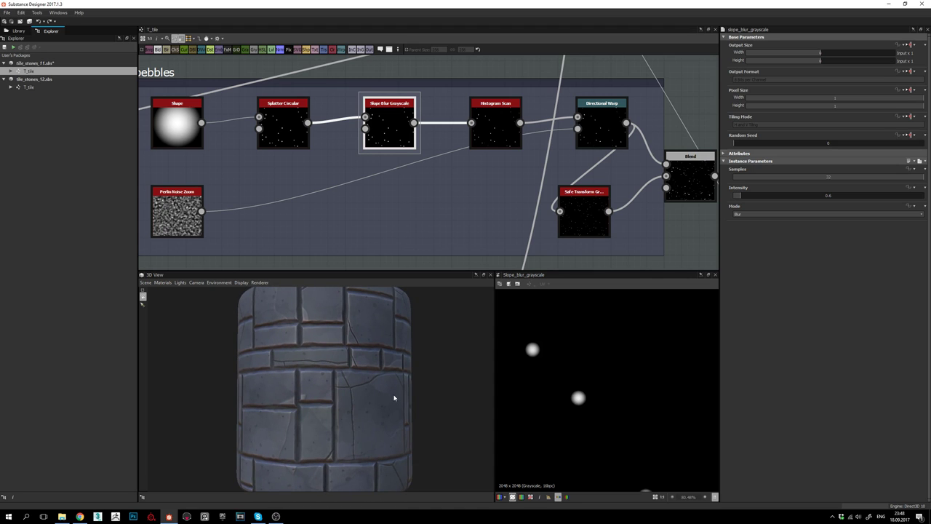
scroll(549, 372, down, 3)
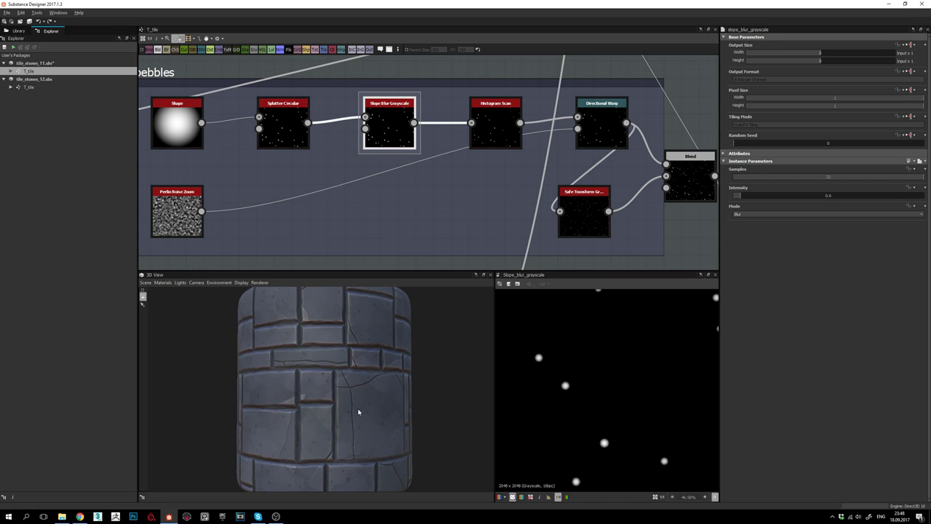
drag(358, 411, 329, 404)
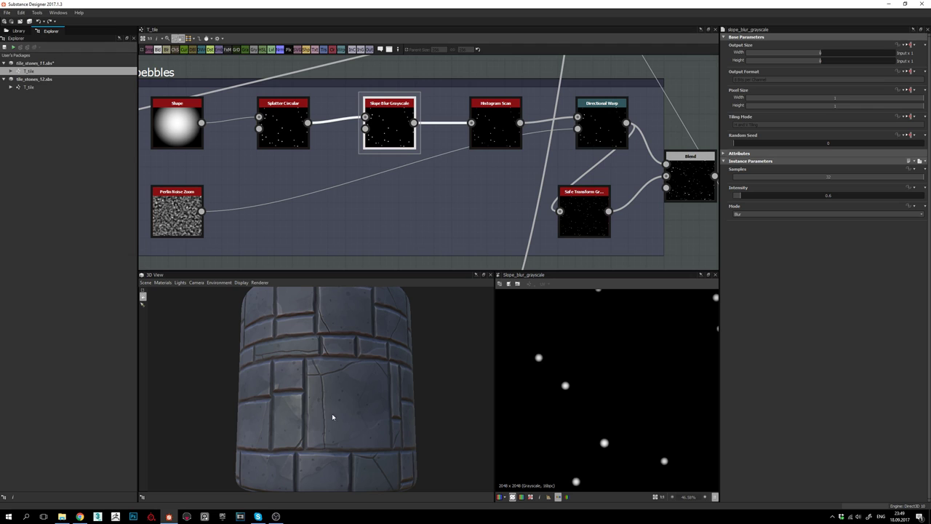
- Inspect the small holes and surface detail on the cylinder's large cracked stone at close range from several angles
right_drag(345, 401, 312, 407)
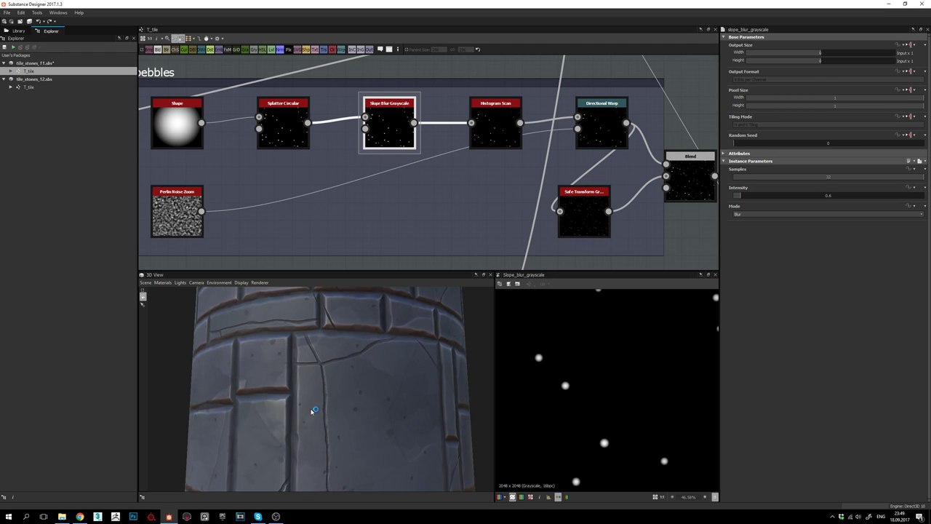
drag(366, 408, 353, 403)
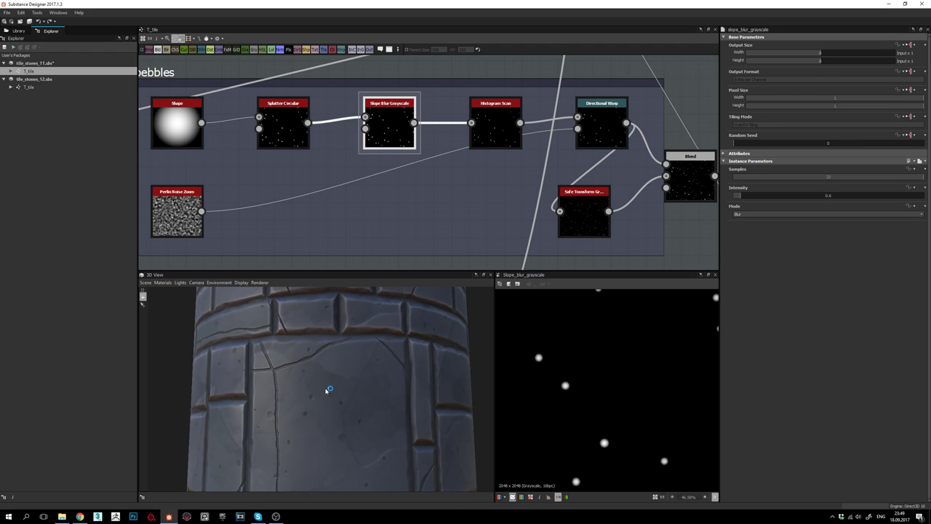
scroll(323, 387, down, 2)
scroll(320, 400, up, 5)
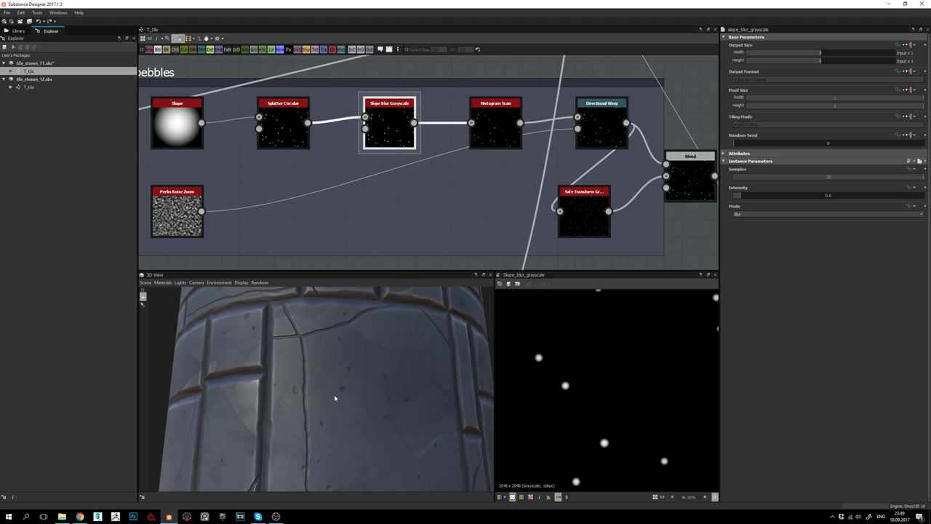
drag(350, 392, 318, 390)
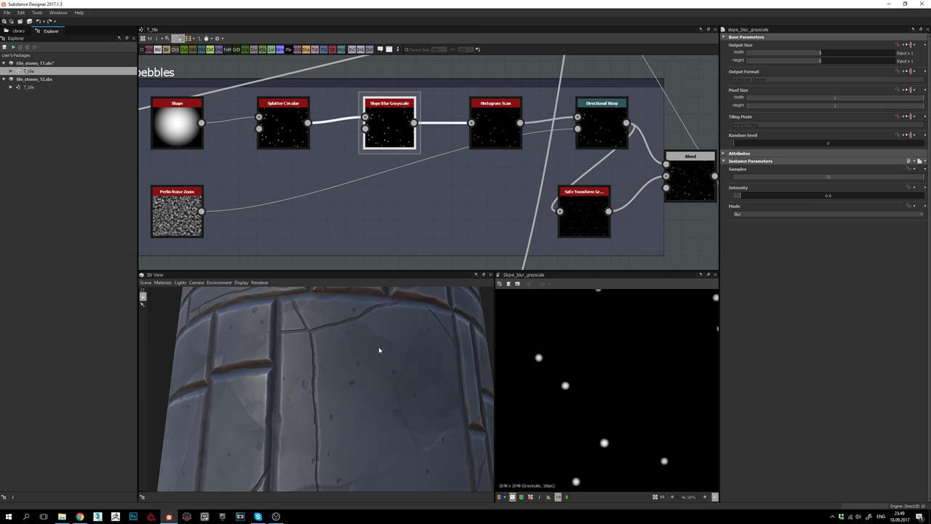
drag(379, 350, 377, 396)
drag(413, 430, 360, 406)
drag(321, 381, 302, 387)
- Inspect how the holes read on the stones around the cylinder from a medium and a far viewing distance
scroll(351, 398, down, 5)
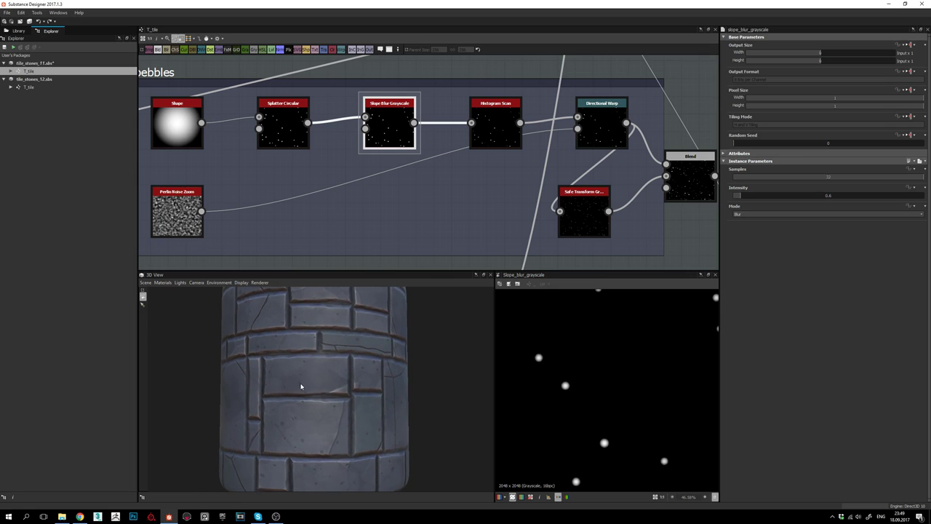
scroll(299, 386, up, 1)
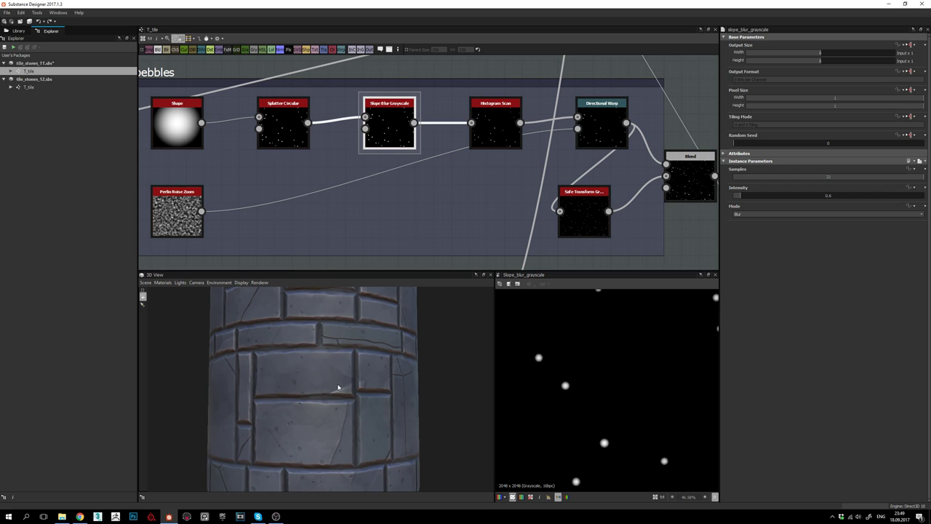
drag(334, 383, 314, 389)
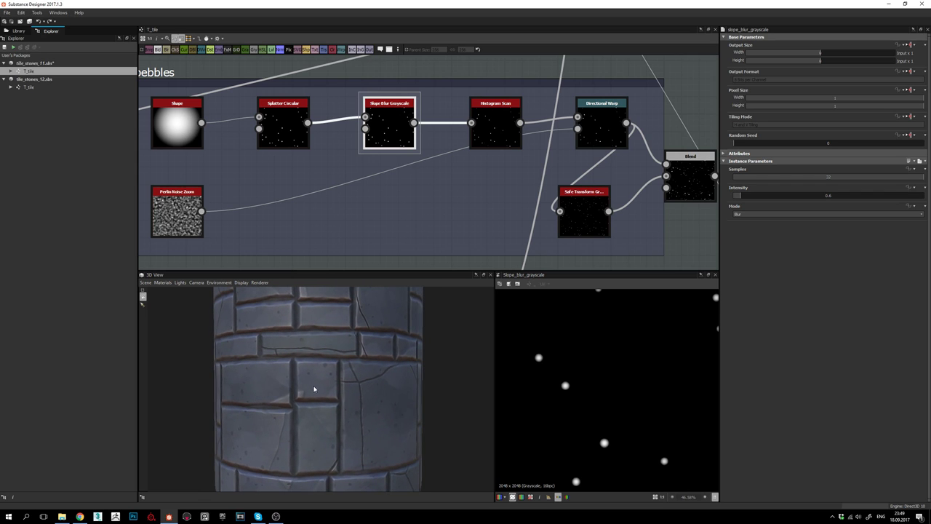
mouse_move(366, 409)
mouse_down()
mouse_move(314, 405)
mouse_move(358, 378)
mouse_move(342, 405)
mouse_move(307, 413)
mouse_move(334, 412)
mouse_move(329, 401)
mouse_move(310, 407)
mouse_move(374, 406)
mouse_move(359, 409)
mouse_up()
scroll(315, 406, down, 3)
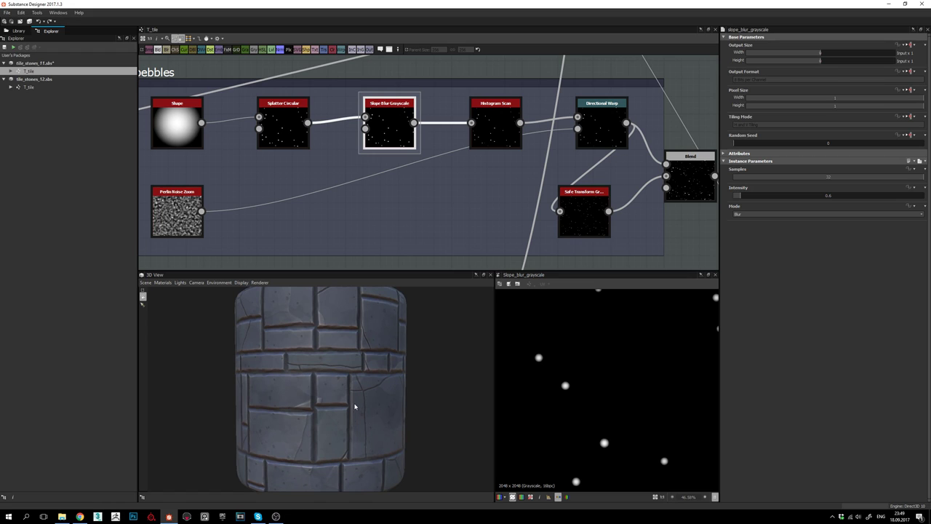
drag(355, 412, 322, 412)
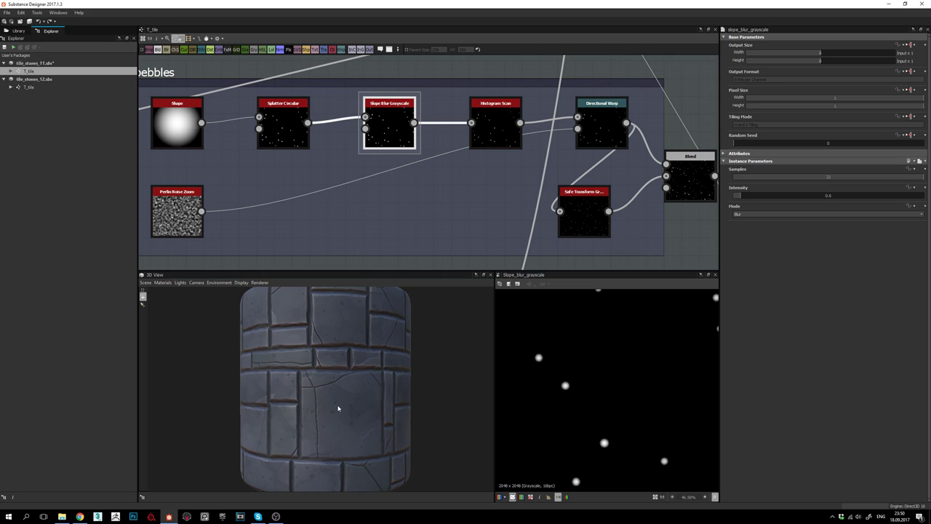
drag(338, 408, 385, 376)
scroll(350, 388, up, 3)
- Examine the full dot pattern of the Slope Blur Grayscale output alongside the remaining pebbles nodes leading to the Blend
middle_drag(458, 132, 412, 145)
scroll(594, 353, down, 7)
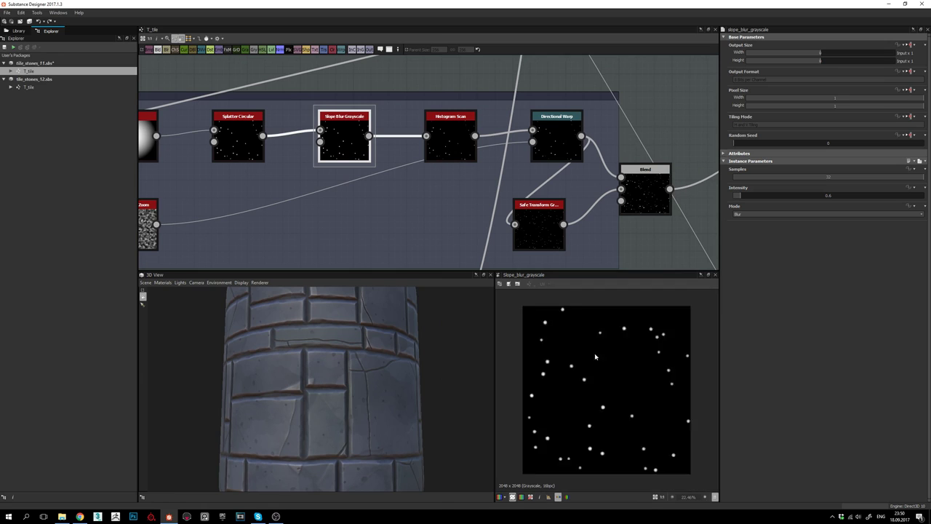
scroll(601, 364, up, 3)
scroll(595, 389, up, 1)
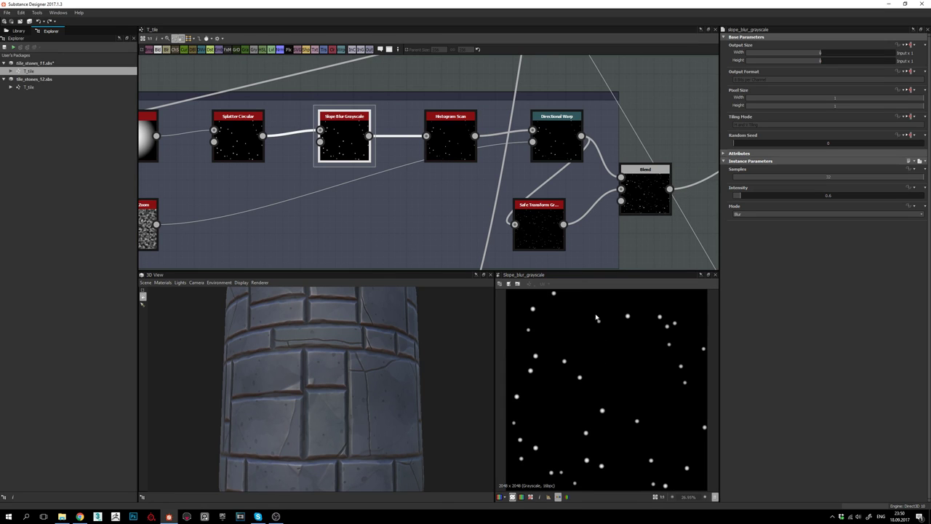
scroll(577, 360, down, 1)
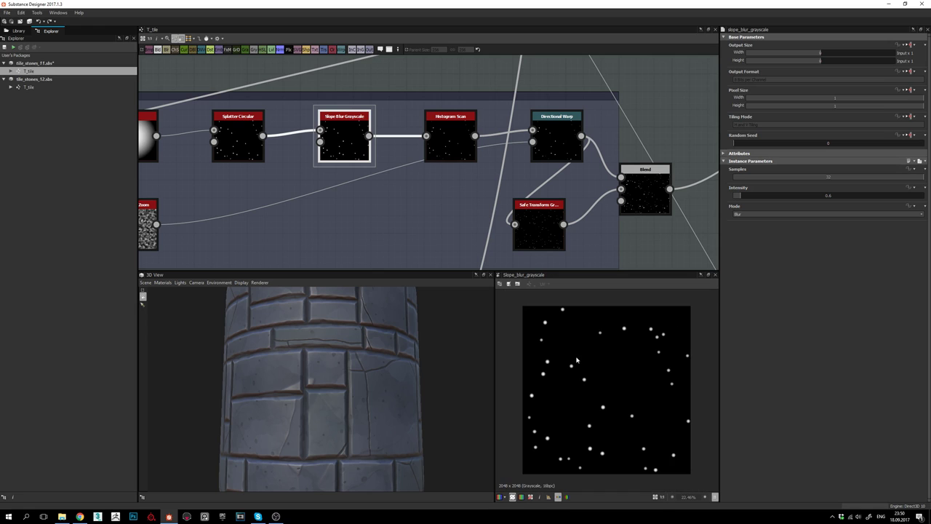
- Compare the dots' edge sharpness between the Histogram Scan and Slope Blur Grayscale outputs at close range
click(429, 152)
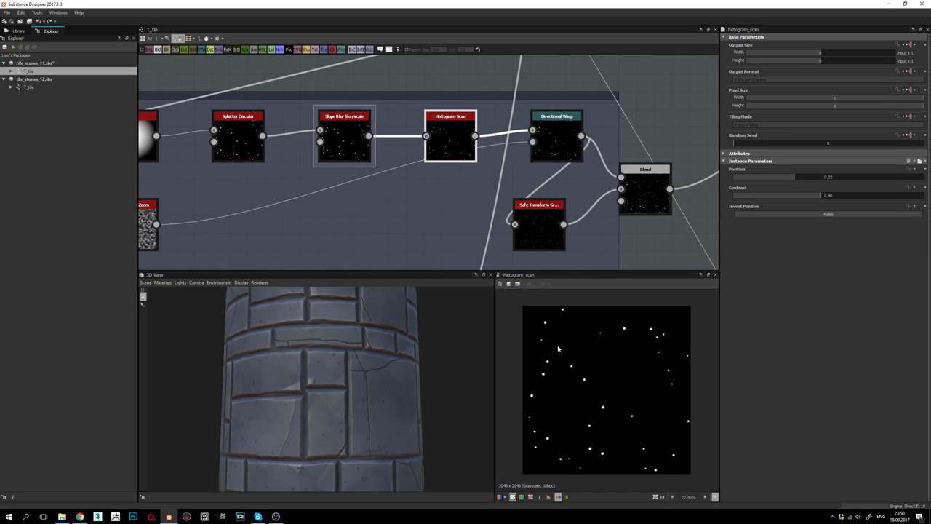
scroll(588, 385, up, 1)
scroll(570, 366, up, 6)
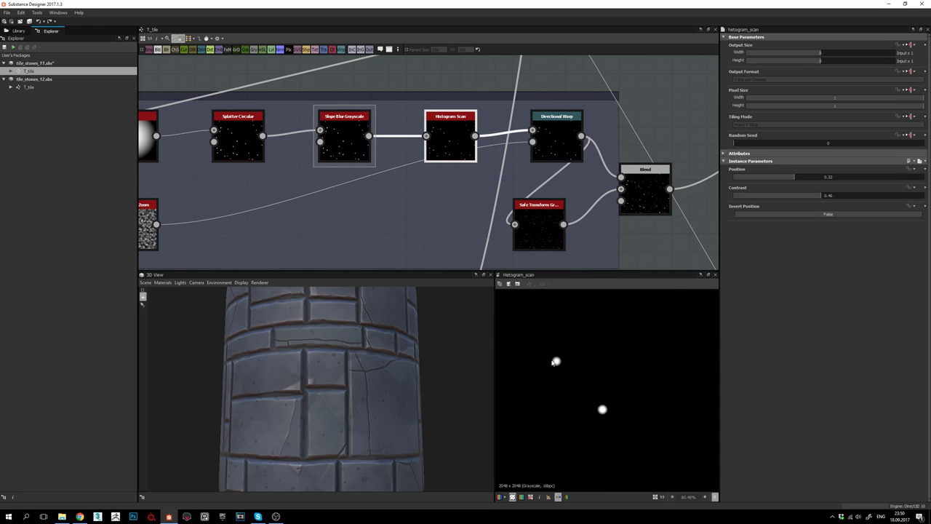
click(344, 116)
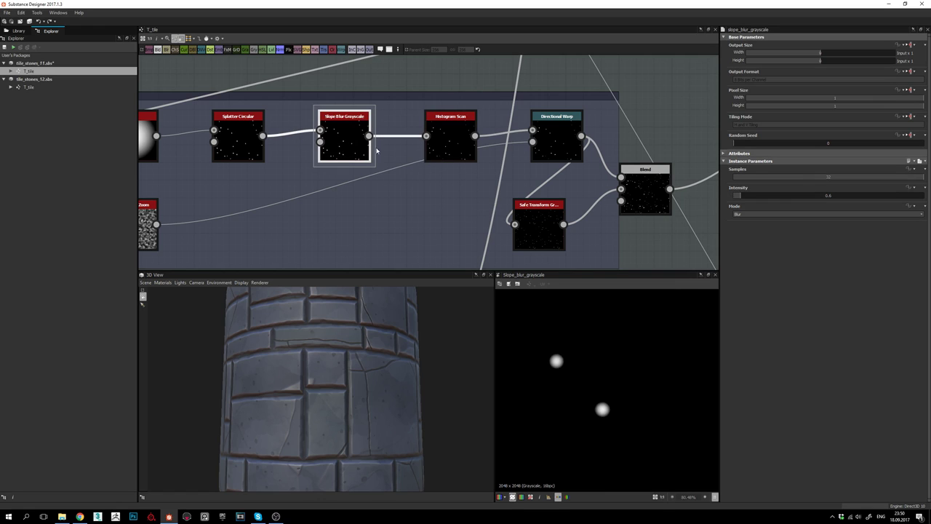
click(447, 137)
scroll(558, 364, up, 3)
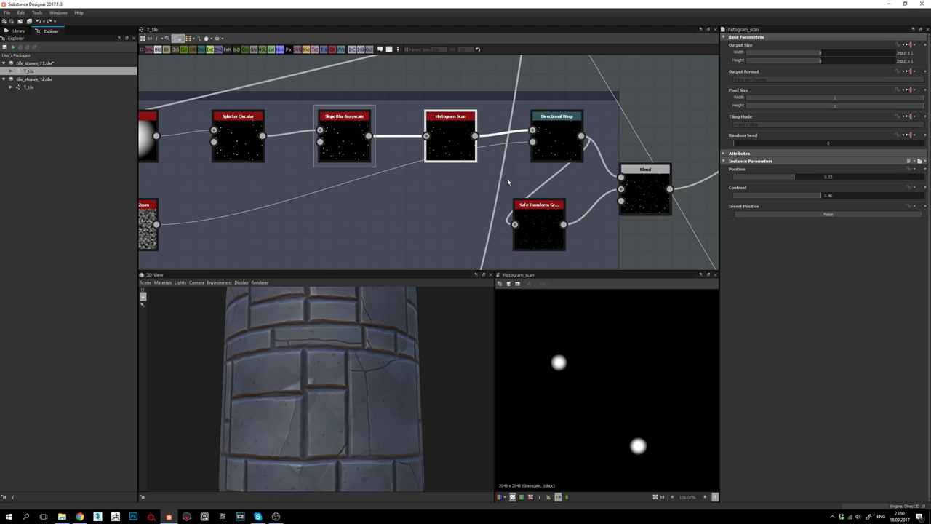
- Inspect the dot shapes in the pebbles frame's Directional Warp output up close and across the pattern
middle_drag(508, 182, 331, 185)
click(375, 139)
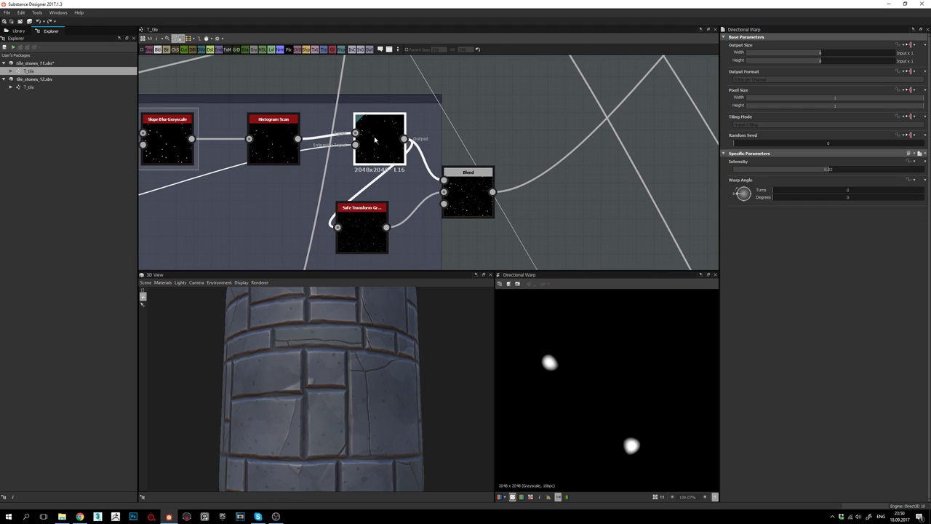
scroll(540, 395, down, 7)
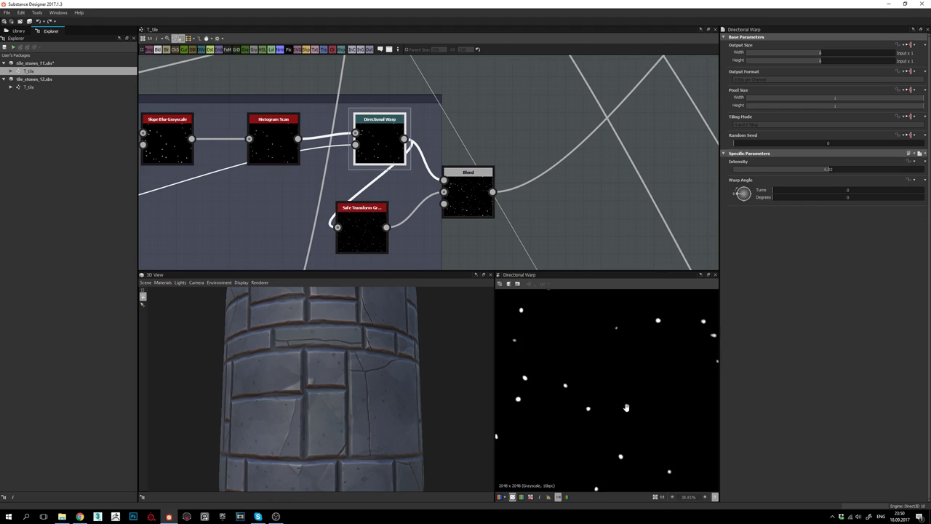
scroll(560, 385, up, 6)
middle_drag(561, 364, 564, 383)
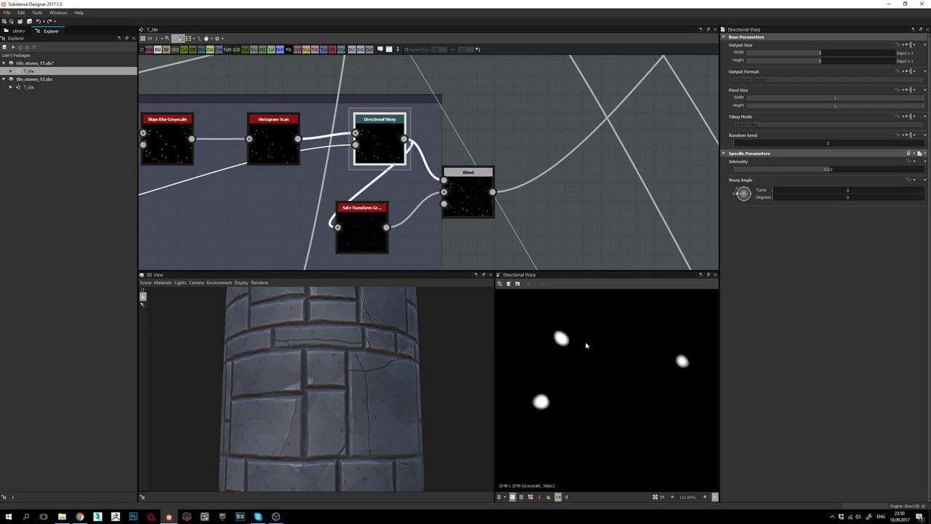
middle_drag(624, 369, 564, 368)
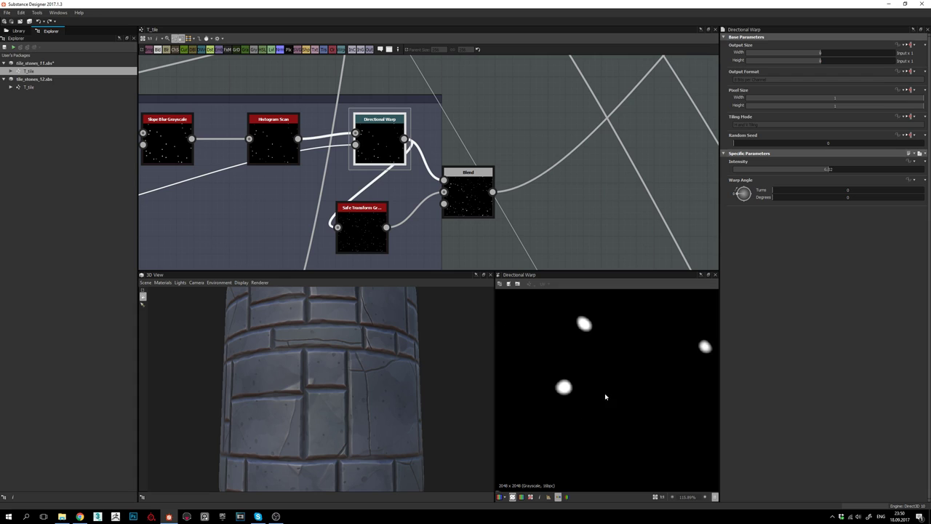
scroll(604, 396, down, 2)
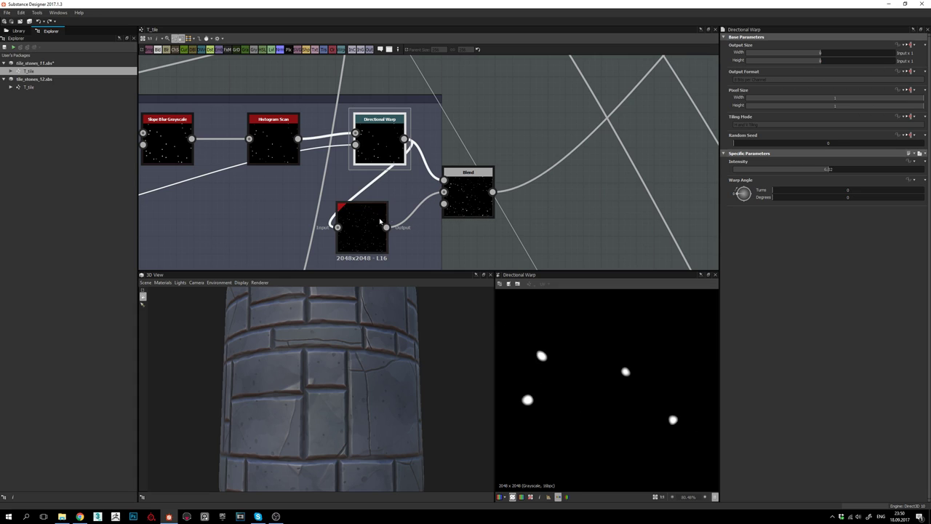
- Compare the Safe Transform Grayscale and Directional Warp outputs with the Blend that combines them
double_click(359, 221)
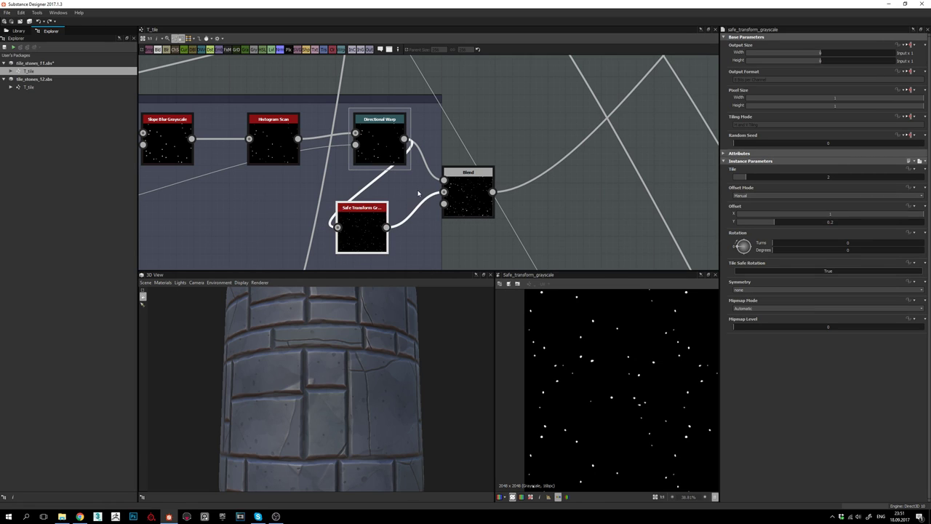
middle_drag(419, 242, 416, 213)
key(f)
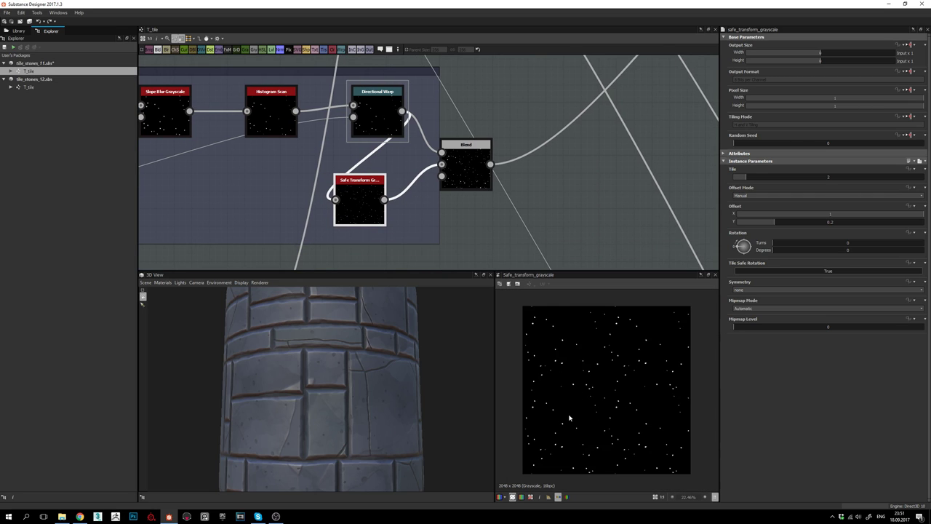
double_click(459, 166)
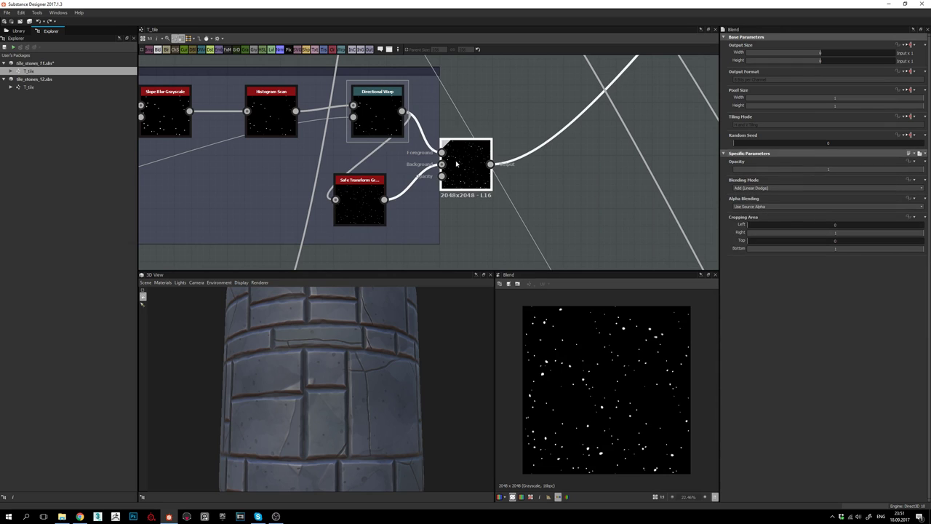
double_click(382, 109)
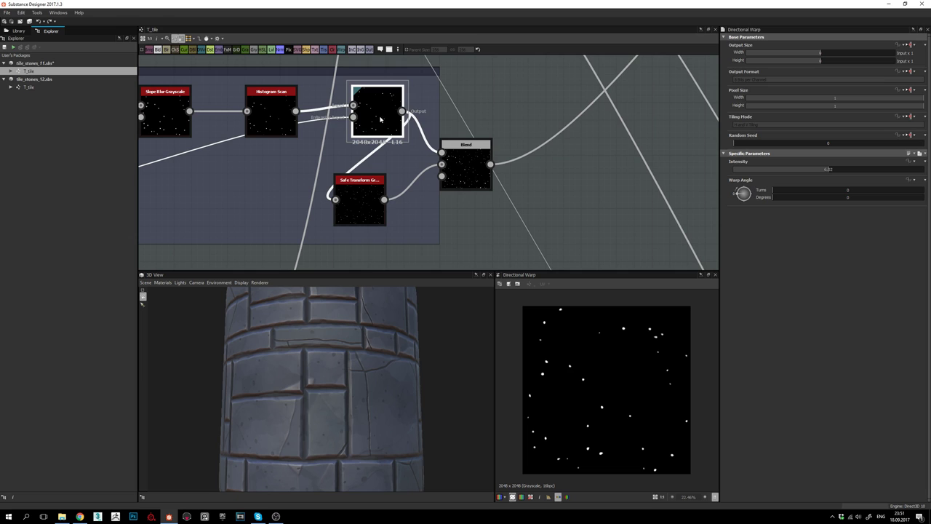
double_click(359, 204)
double_click(467, 167)
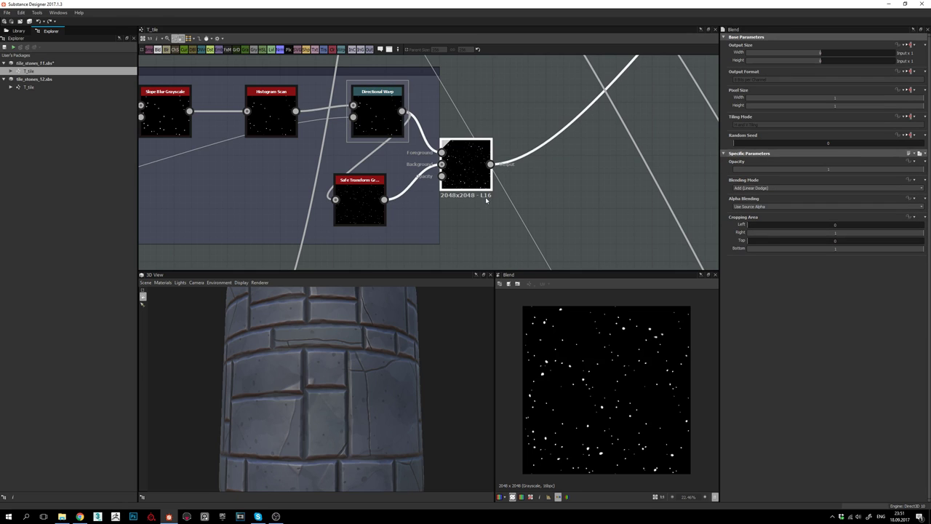
- Inspect the large and small dots in the pebbles Blend output at several magnifications
scroll(572, 421, up, 3)
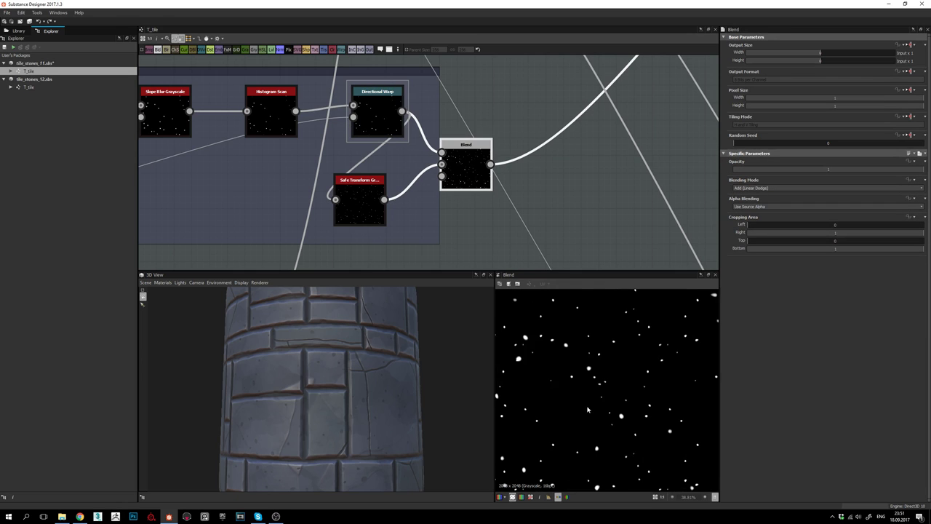
scroll(608, 414, up, 2)
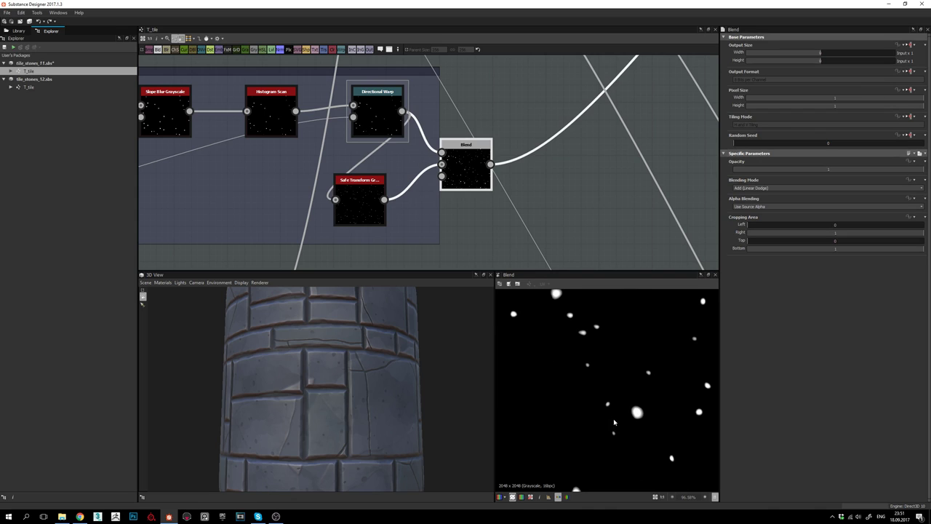
scroll(609, 414, down, 4)
scroll(627, 429, up, 6)
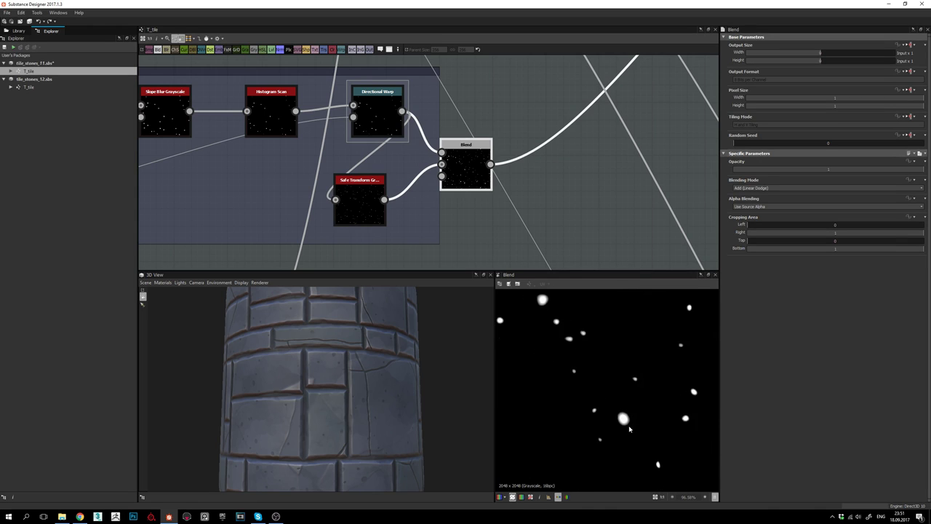
scroll(579, 403, down, 2)
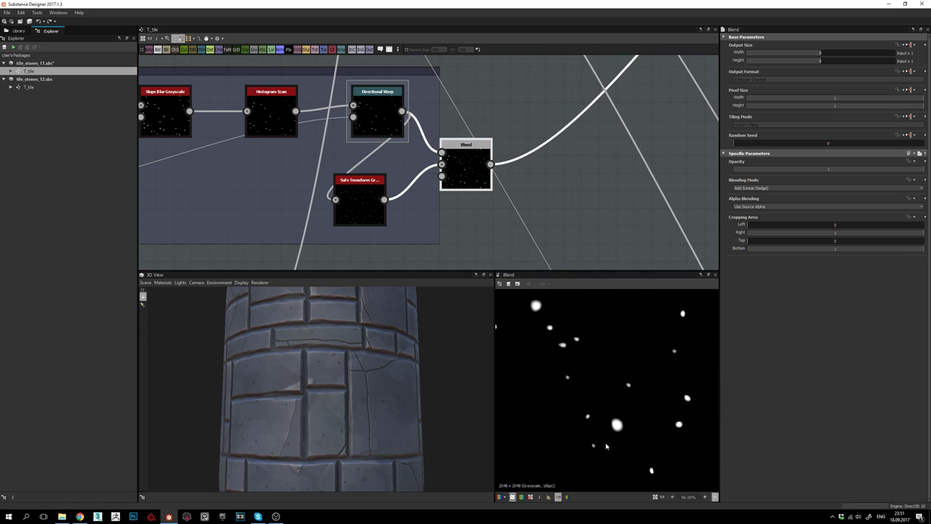
- Follow the pebbles Blend's connection to the height frame and preview the holes Blend
middle_drag(540, 187, 462, 171)
scroll(604, 418, down, 7)
middle_drag(539, 162, 374, 254)
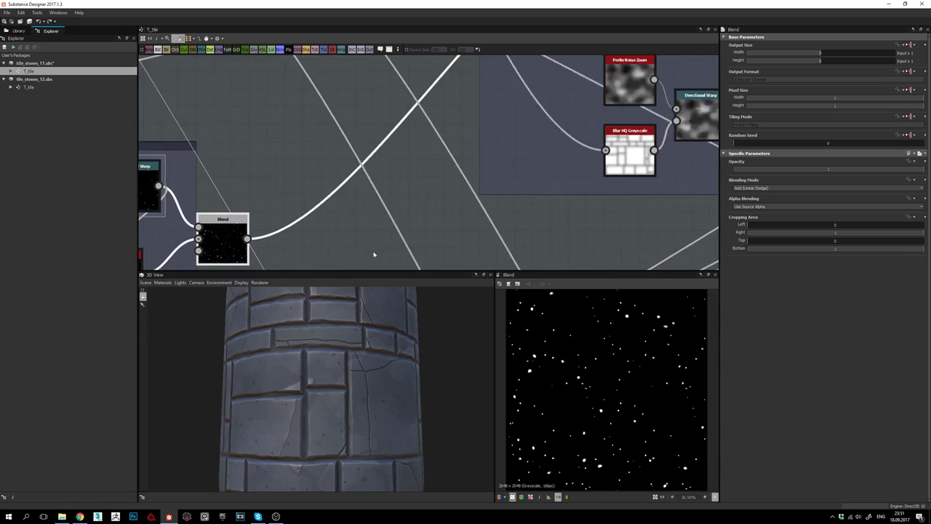
scroll(374, 254, down, 4)
middle_drag(412, 174, 306, 229)
scroll(390, 154, up, 5)
click(409, 146)
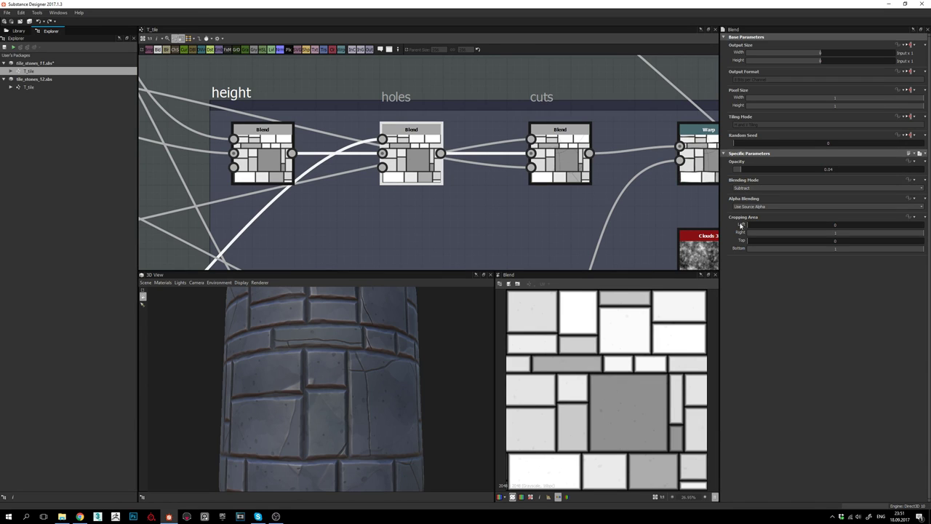
- Examine the holes subtracted from the large stone in the holes Blend output, close up and in full
scroll(613, 394, down, 3)
scroll(613, 393, up, 3)
scroll(614, 397, up, 8)
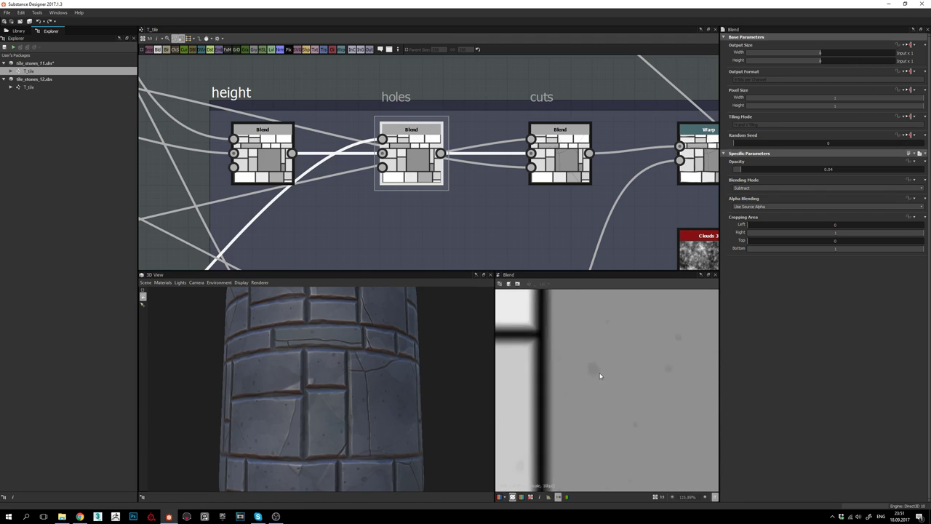
scroll(598, 373, up, 2)
scroll(600, 363, down, 6)
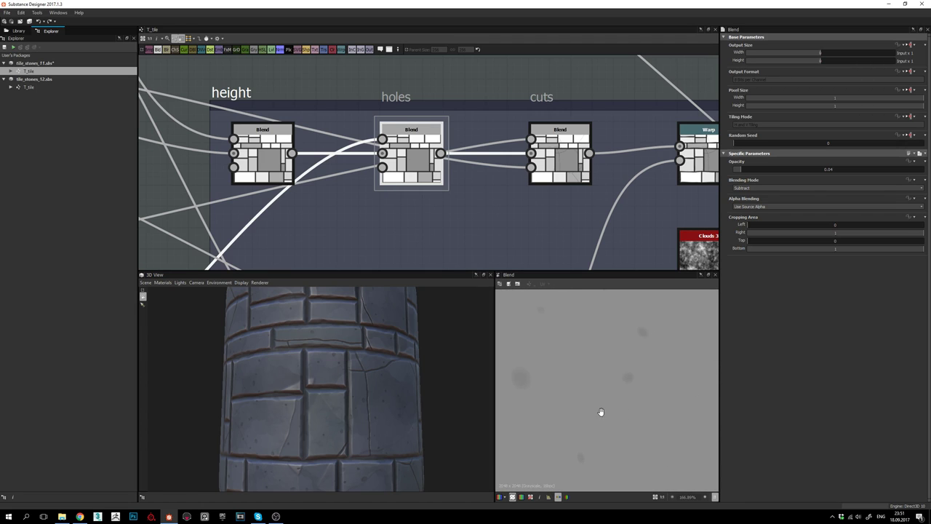
scroll(627, 367, down, 5)
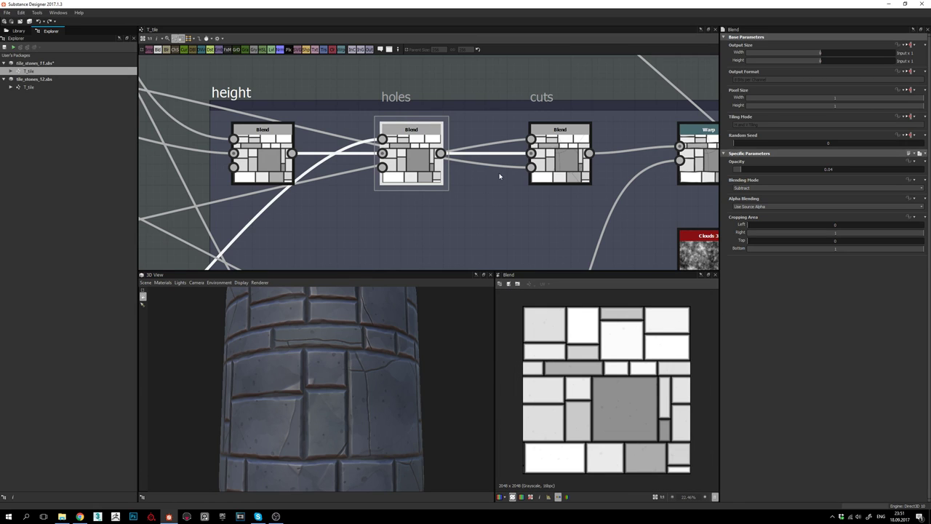
- Preview the cuts Blend in the height frame and inspect the crack lines across its stones
middle_drag(500, 176, 343, 171)
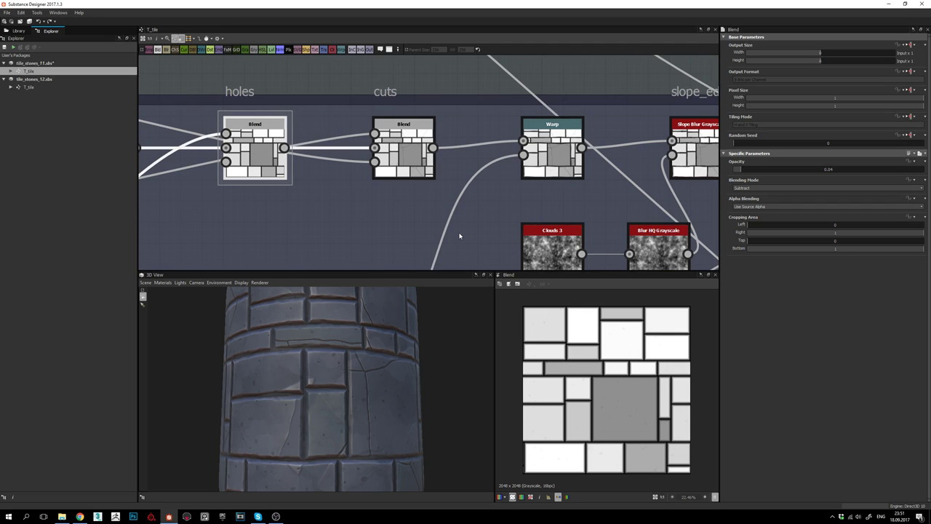
double_click(401, 154)
scroll(605, 397, up, 6)
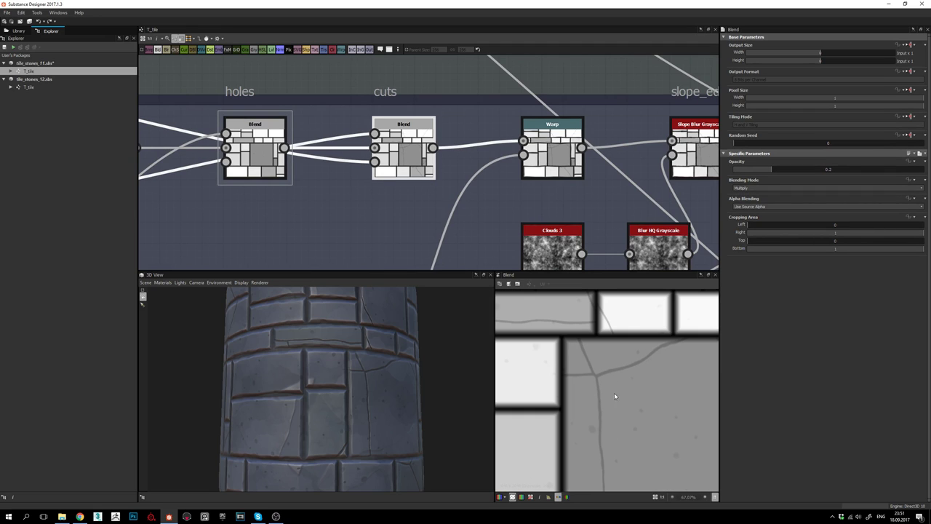
scroll(607, 394, up, 4)
scroll(579, 372, down, 8)
middle_drag(413, 212, 460, 195)
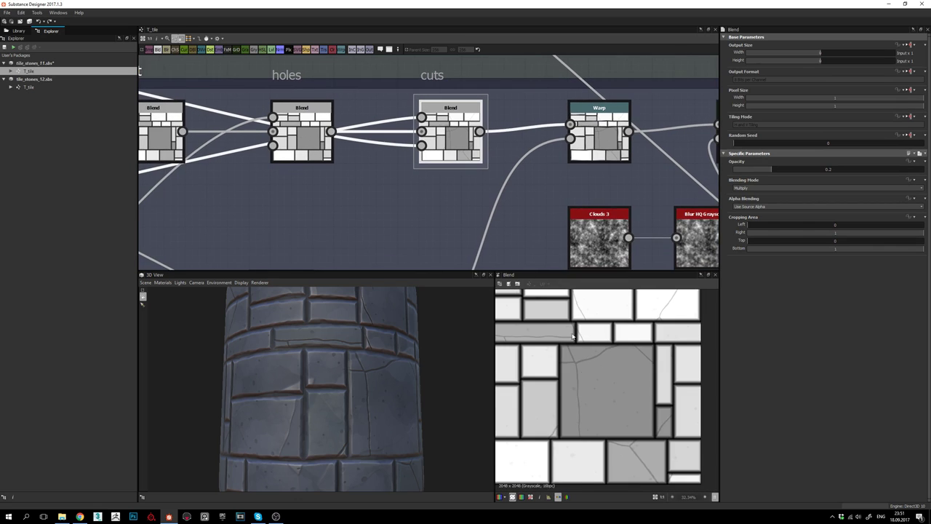
scroll(579, 368, down, 3)
- Locate the cracks frame in the graph and look over its nodes from the Tile Sampler onward
middle_drag(367, 182, 505, 155)
scroll(504, 155, down, 4)
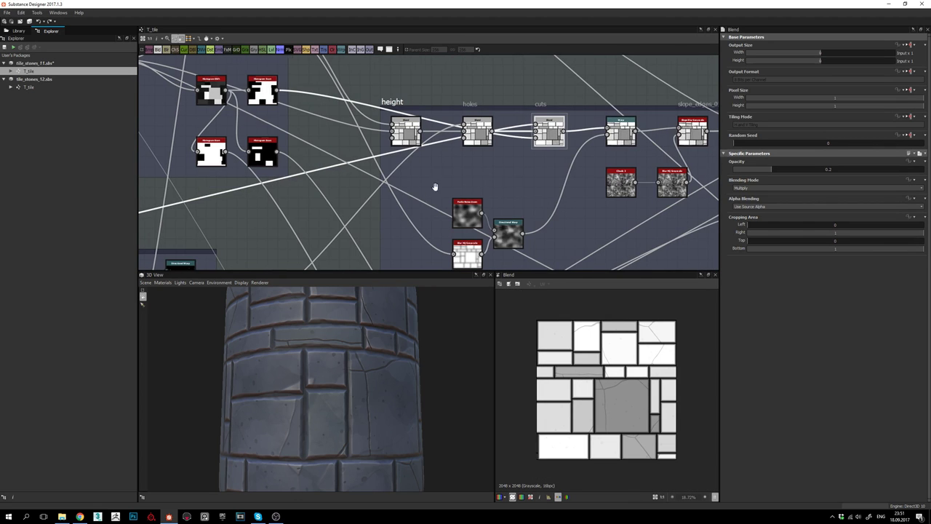
middle_drag(405, 192, 541, 174)
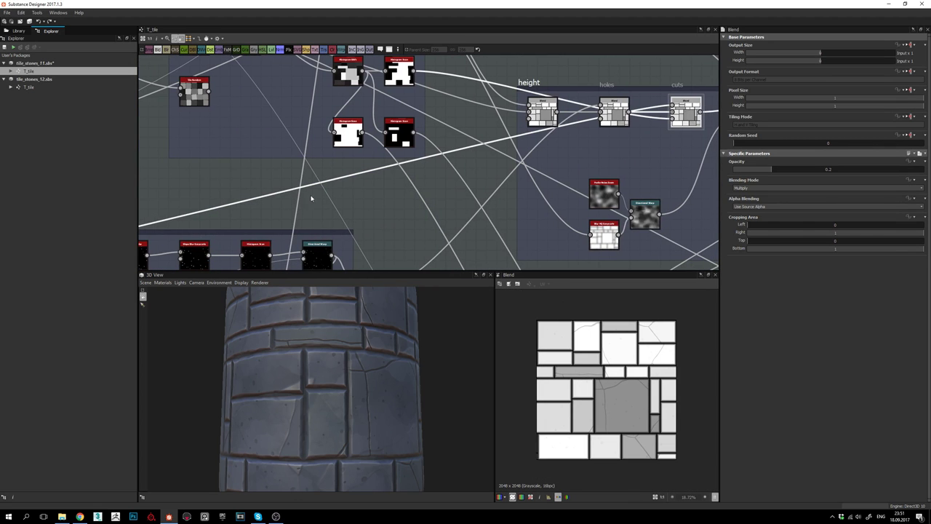
middle_drag(278, 198, 575, 157)
middle_drag(336, 206, 580, 161)
middle_drag(283, 205, 623, 139)
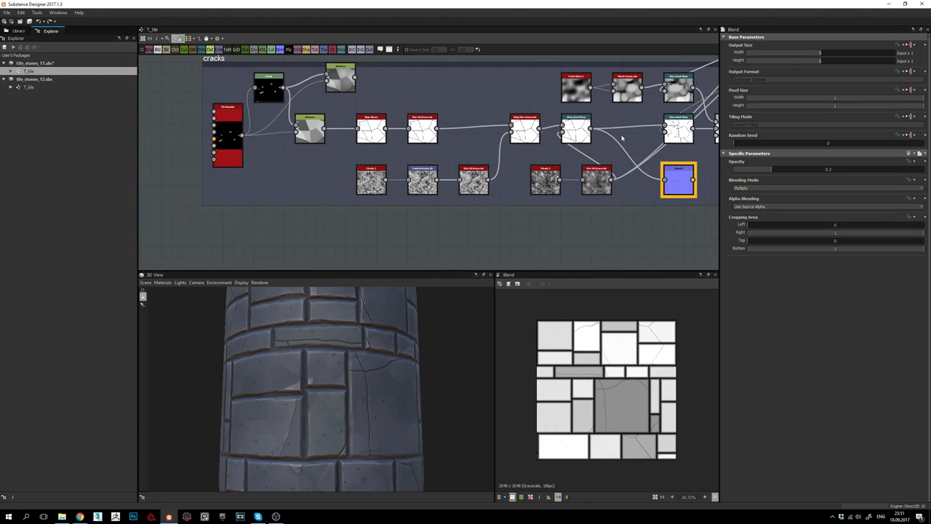
middle_drag(468, 151, 558, 196)
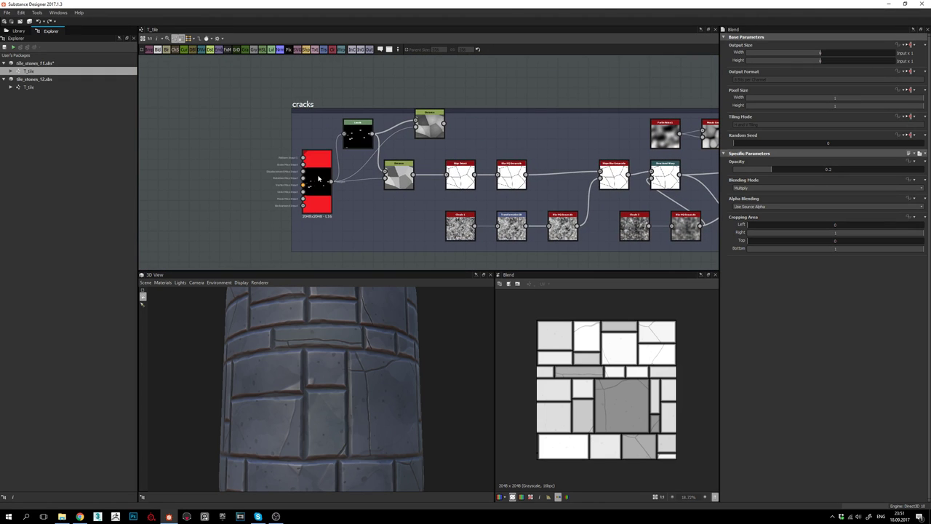
middle_drag(513, 172, 581, 166)
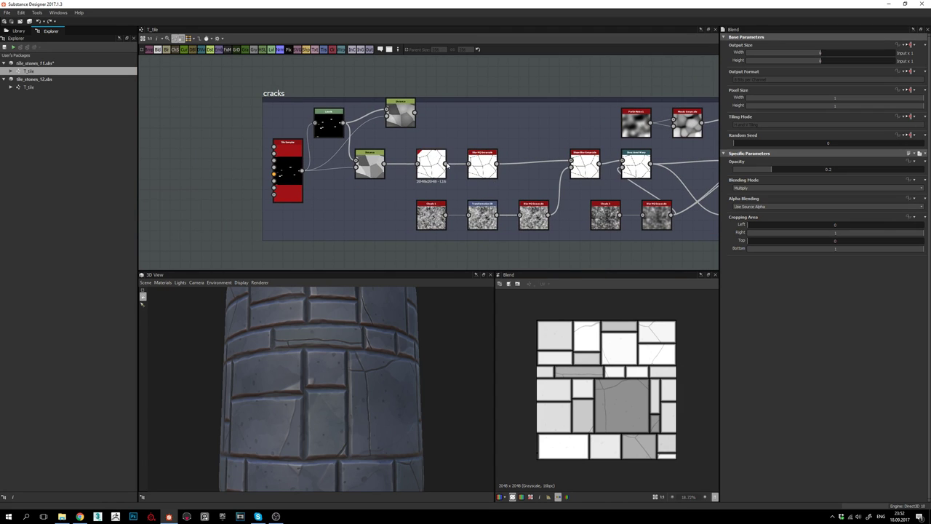
- Compare the crack lines in the cuts Blend output with the nodes of the cracks frame
scroll(611, 390, up, 4)
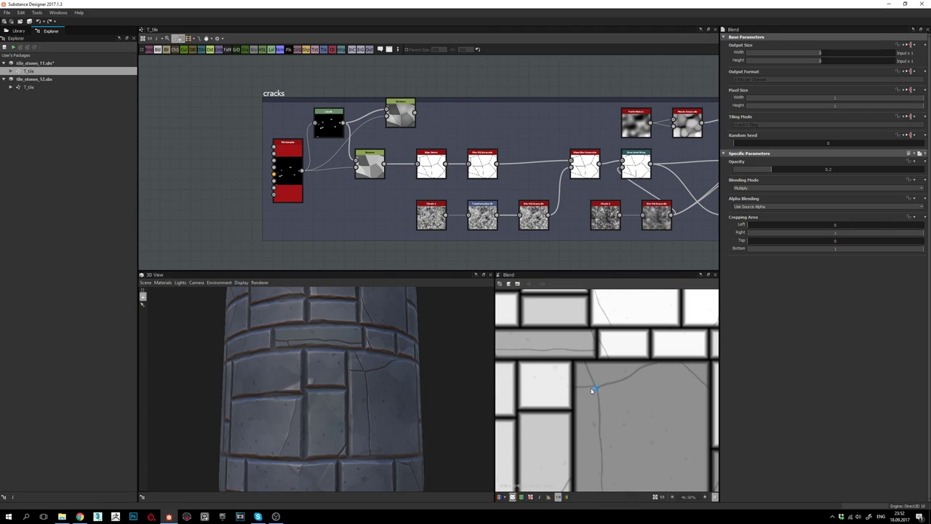
middle_drag(453, 164, 391, 158)
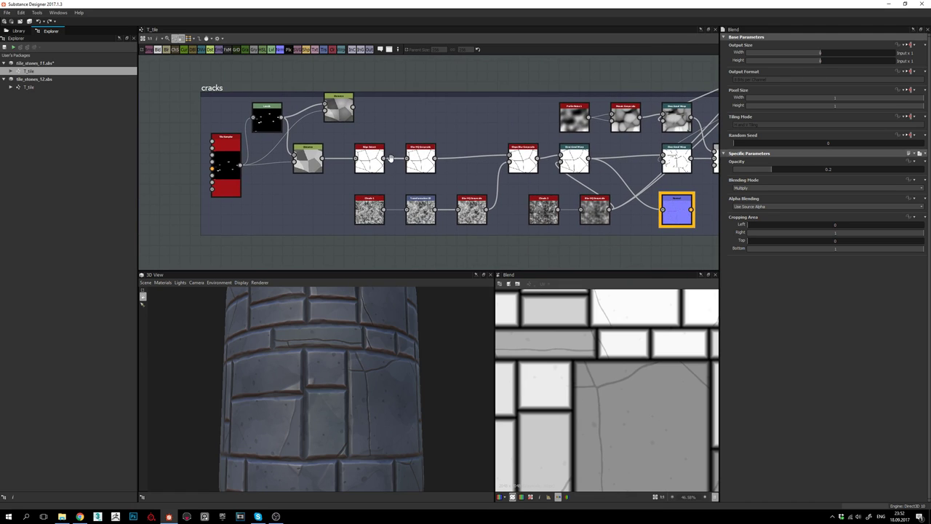
middle_drag(310, 172, 382, 171)
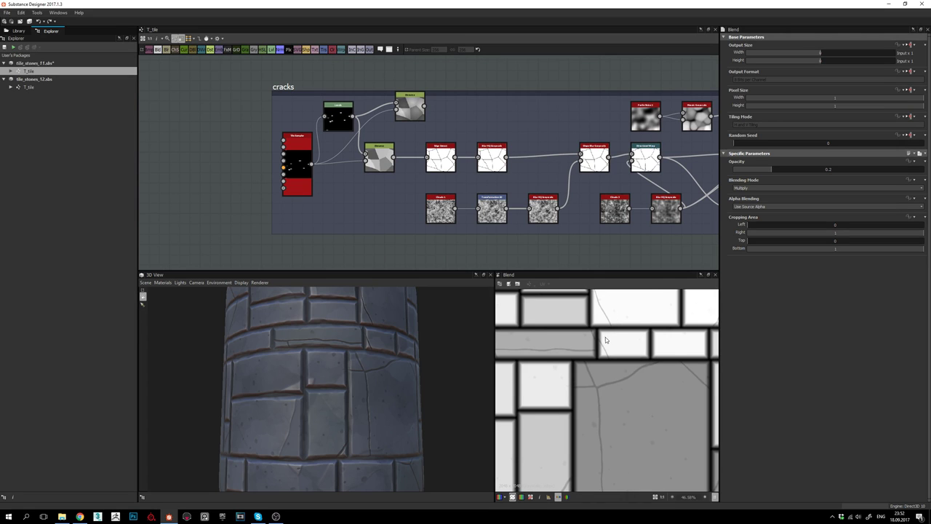
scroll(606, 338, down, 4)
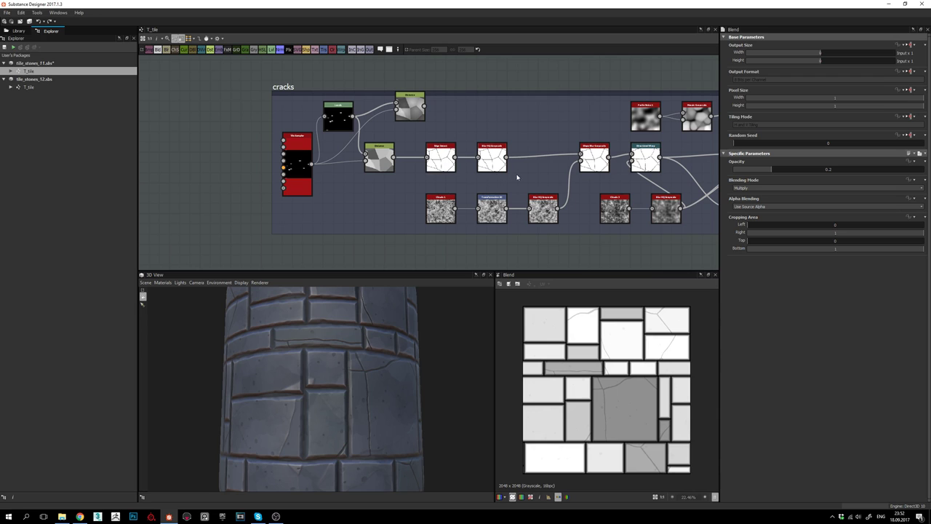
- Examine the crack lines on the large stone close up in the Blend output, alongside the start of the cracks node chain
middle_drag(470, 180, 444, 180)
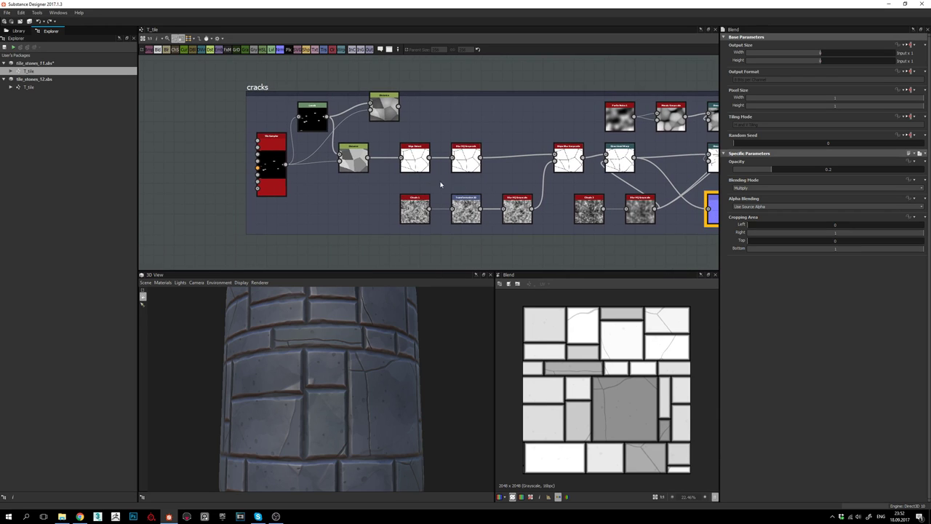
middle_drag(383, 164, 319, 165)
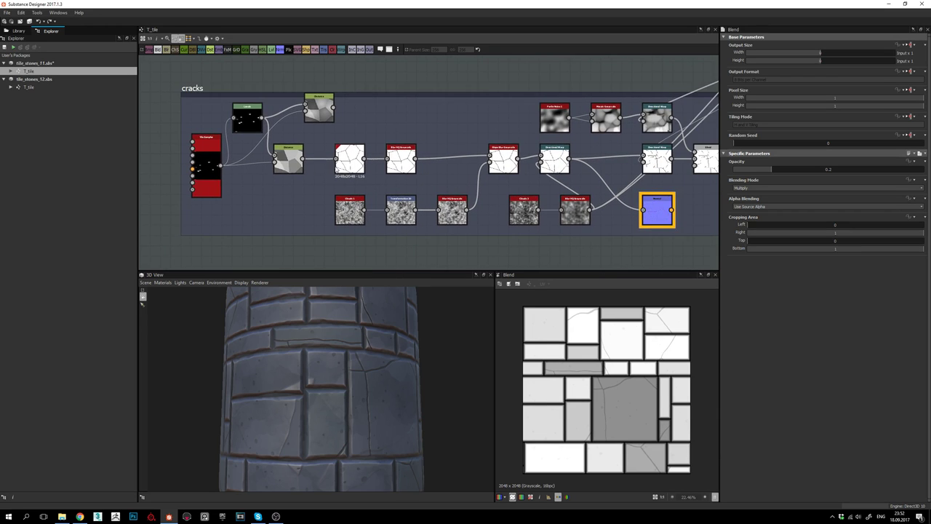
scroll(615, 390, up, 3)
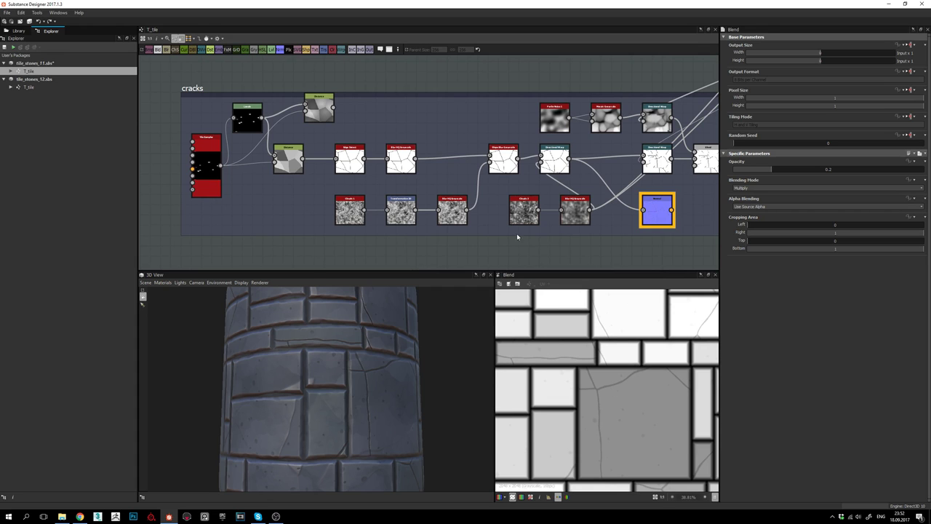
middle_drag(500, 182, 705, 186)
scroll(623, 408, up, 2)
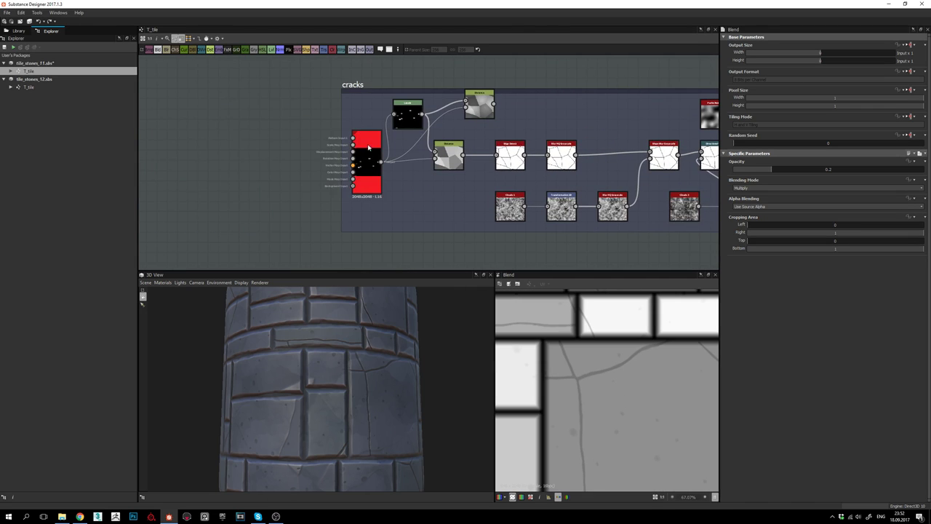
scroll(370, 146, up, 3)
scroll(609, 385, down, 3)
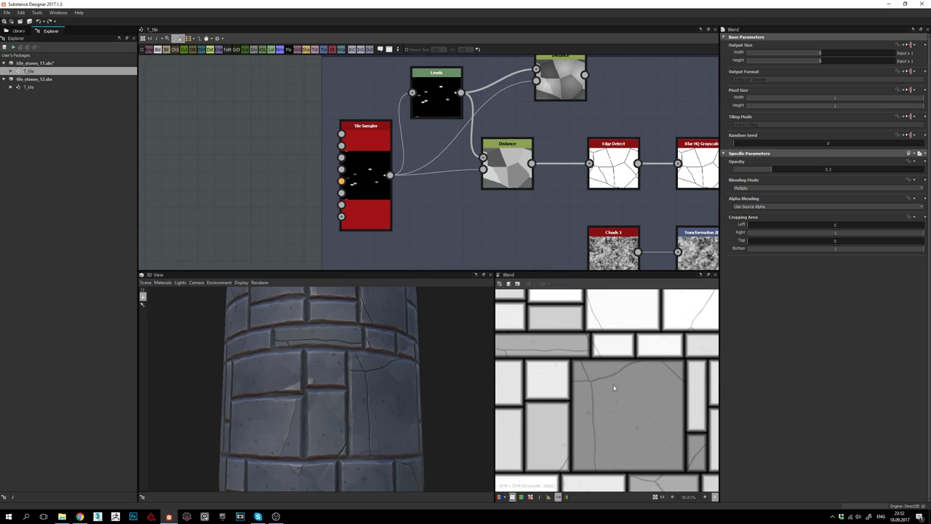
- Preview the Tile Sampler of the cracks frame and inspect its scattered grayscale discs, both close up and in full
middle_drag(432, 167, 438, 170)
double_click(372, 141)
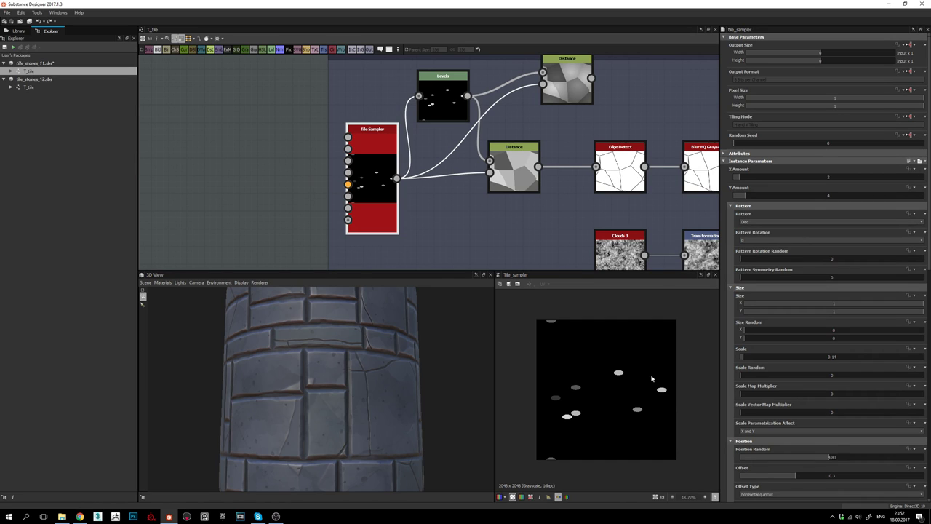
click(531, 443)
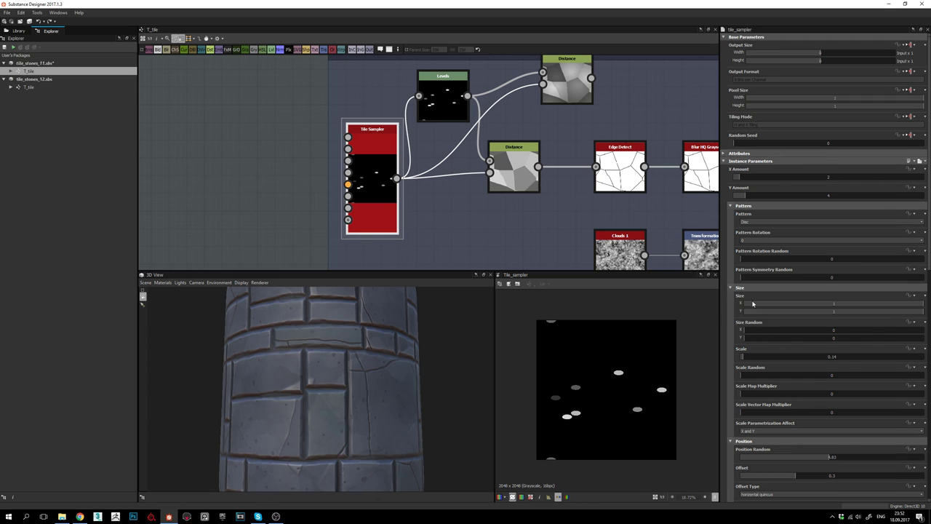
scroll(575, 404, up, 3)
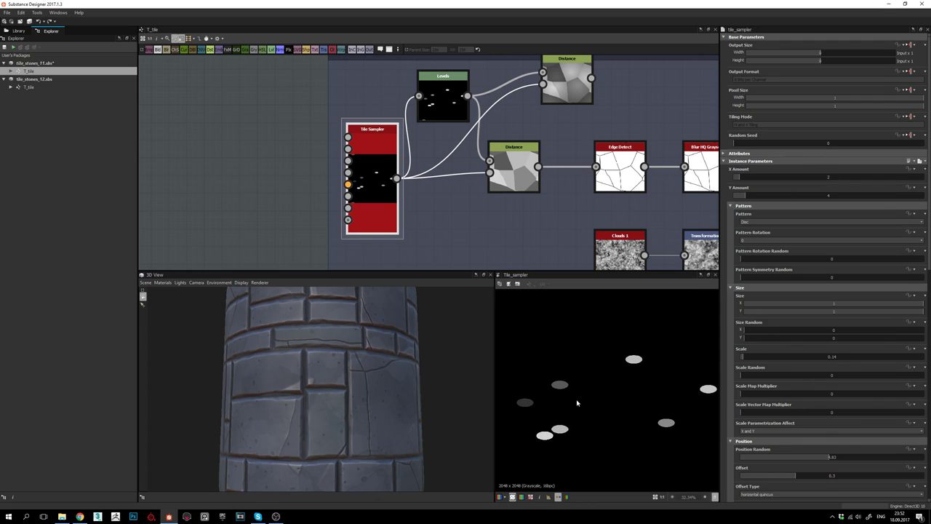
scroll(573, 408, down, 2)
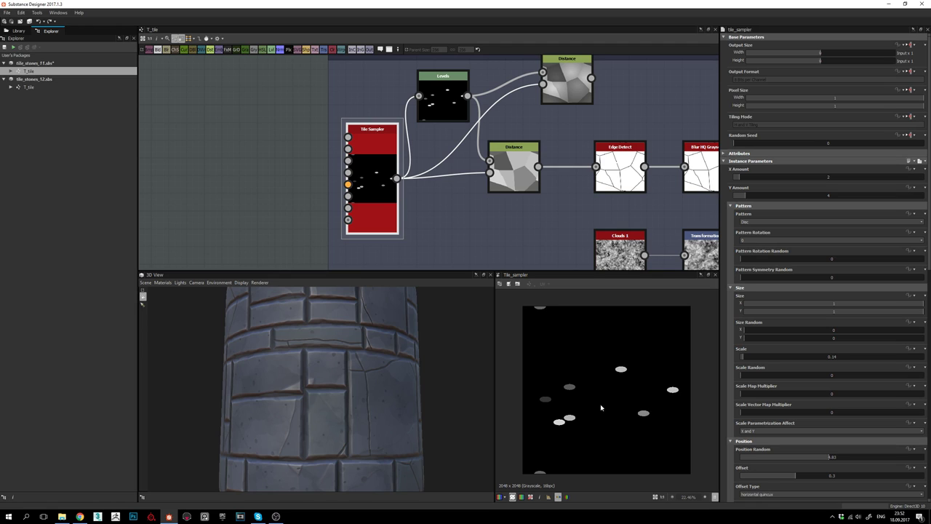
scroll(600, 407, up, 3)
middle_drag(597, 408, 604, 361)
key(f)
scroll(562, 428, up, 2)
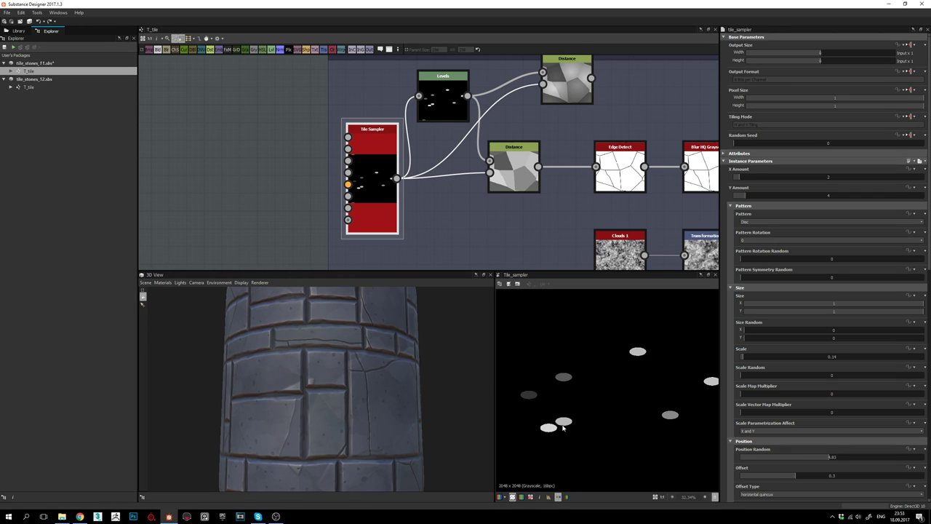
middle_drag(586, 381, 590, 393)
key(f)
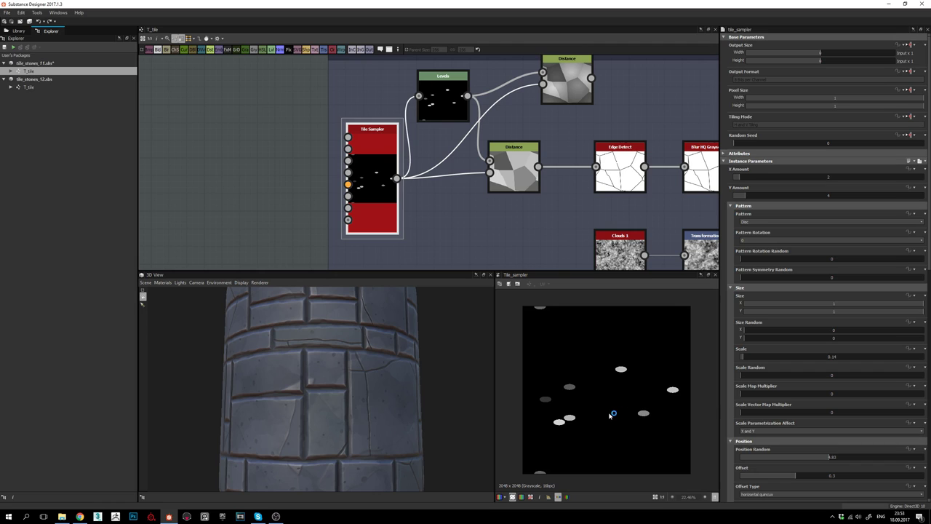
scroll(575, 406, up, 3)
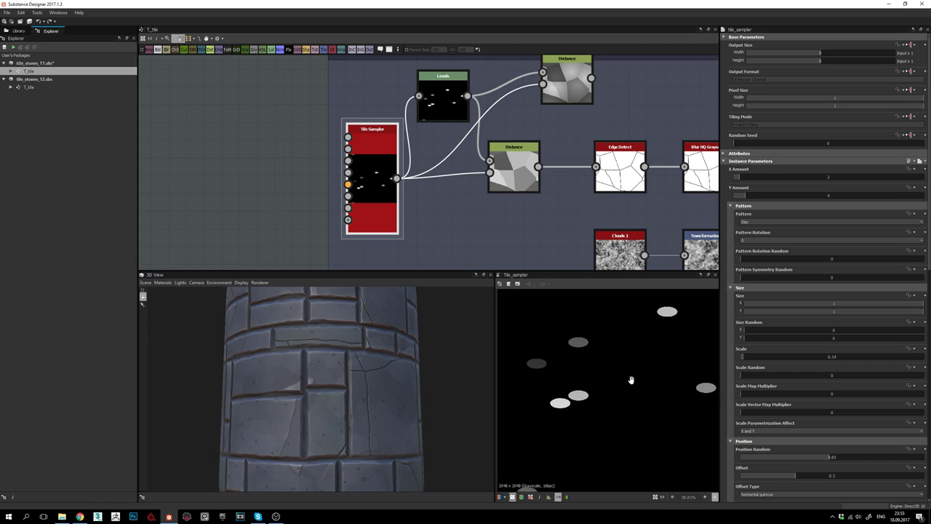
scroll(630, 381, down, 3)
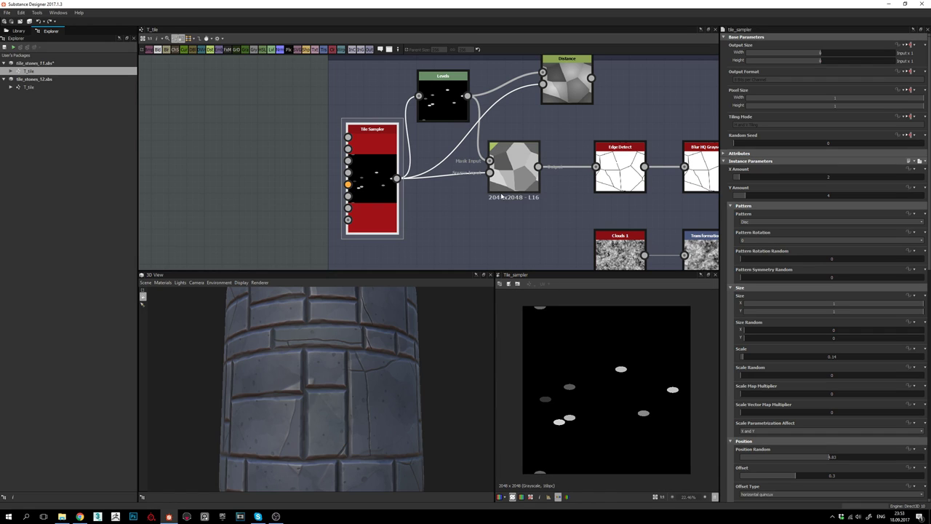
- Preview the Distance node leading into Edge Detect and compare its cells with the output of the Levels node feeding it
middle_drag(470, 166, 470, 178)
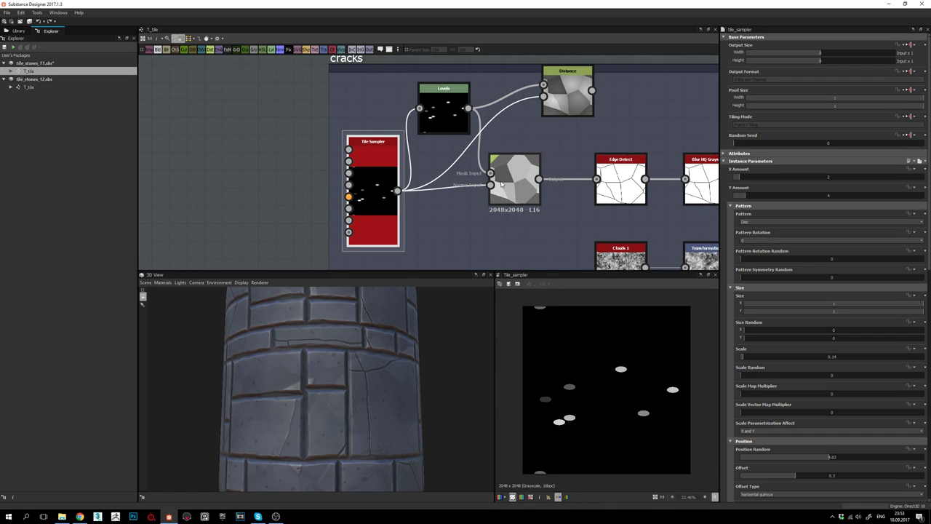
double_click(520, 178)
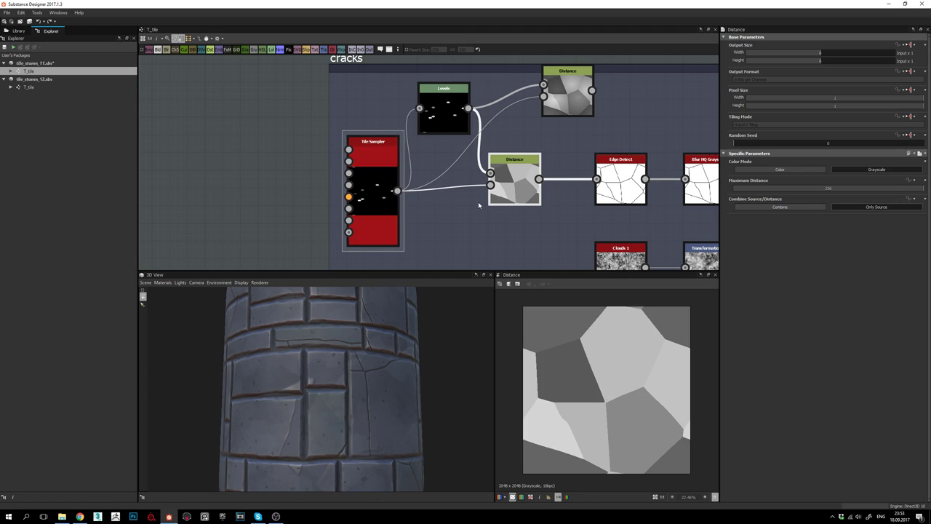
scroll(568, 457, down, 2)
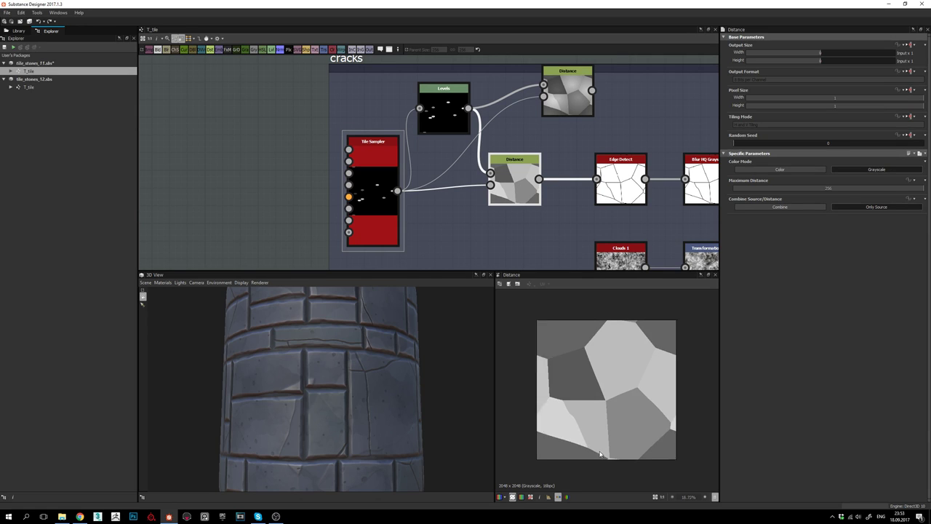
scroll(585, 431, up, 3)
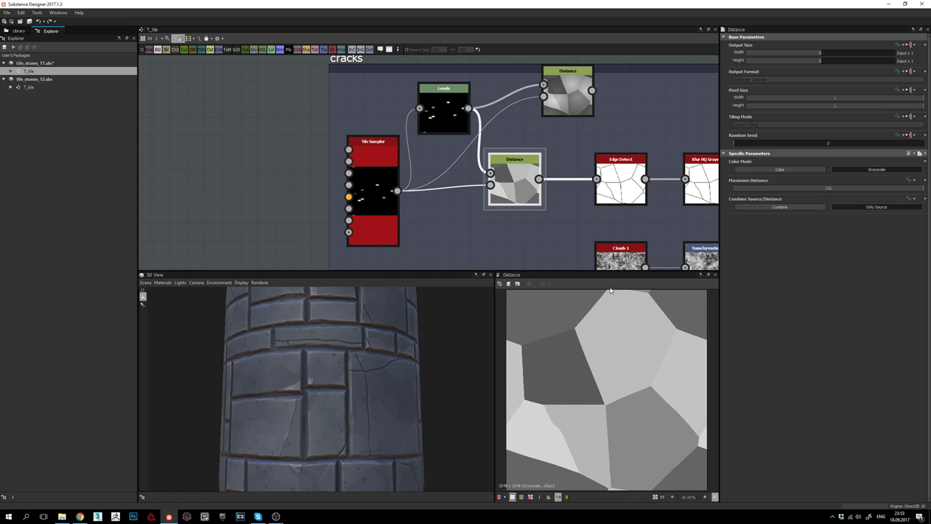
scroll(657, 382, down, 3)
scroll(605, 422, up, 2)
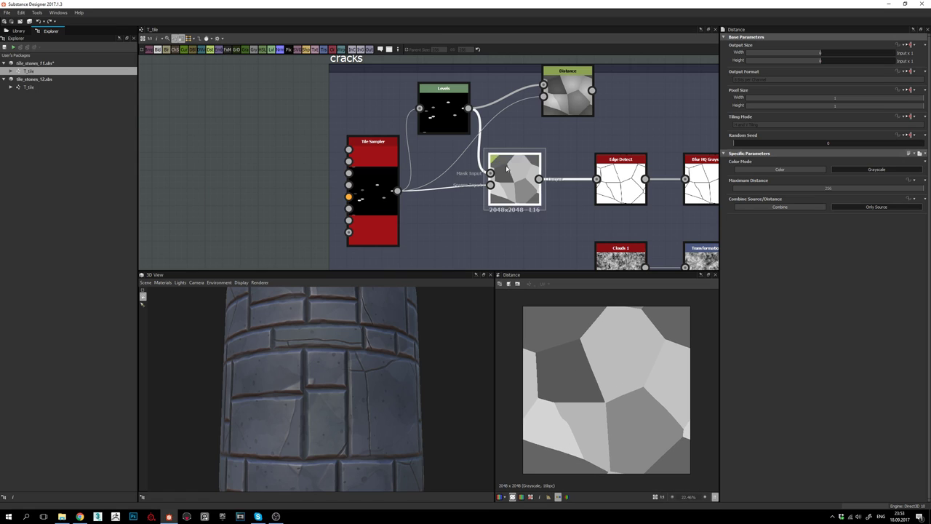
double_click(446, 106)
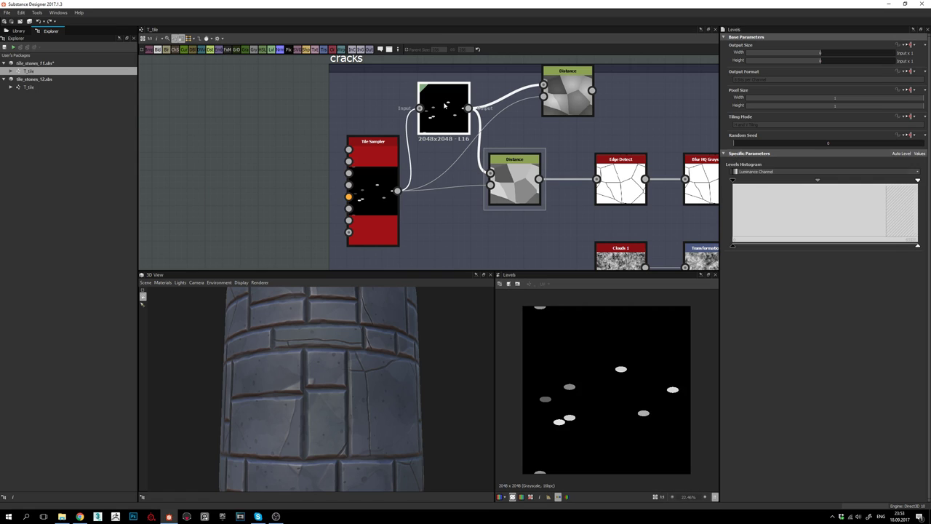
double_click(530, 177)
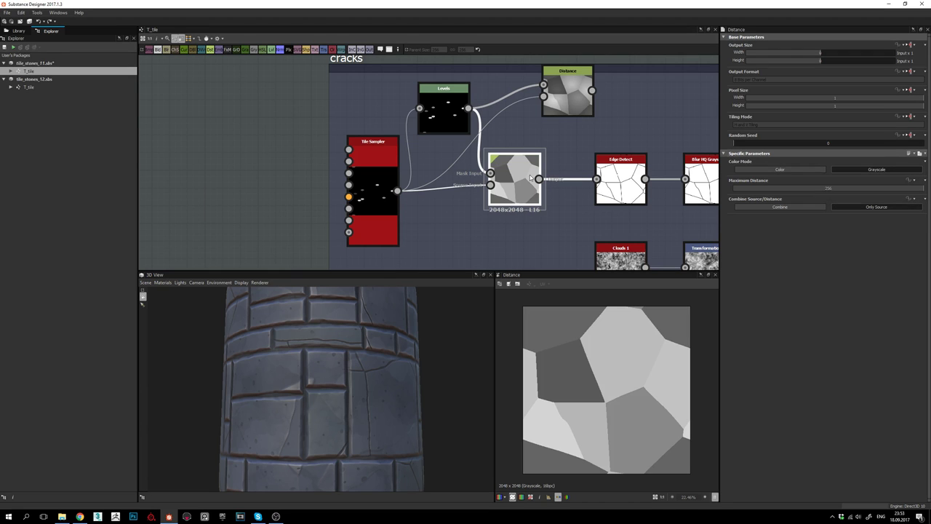
middle_drag(449, 130, 458, 145)
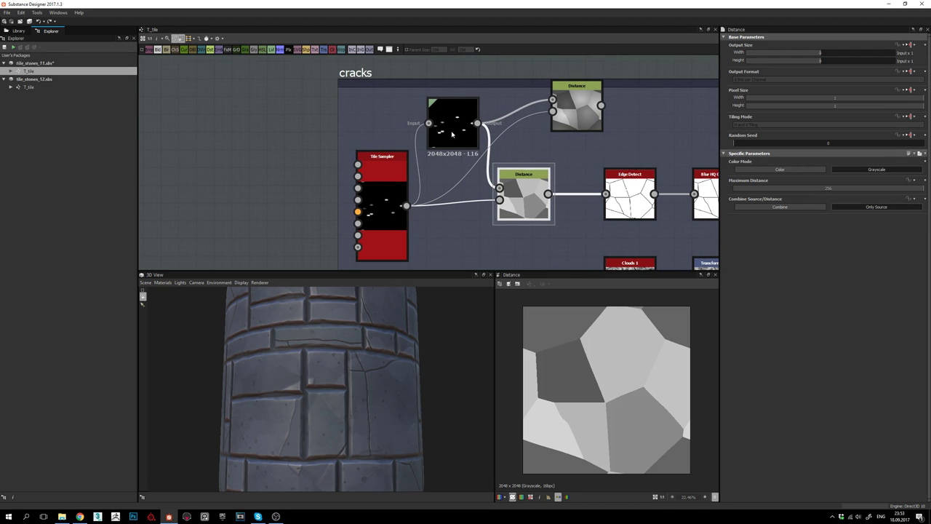
- Brighten the midtones of the cracks frame's Levels node, trying lighter and darker settings while previewing the Distance cells
click(454, 134)
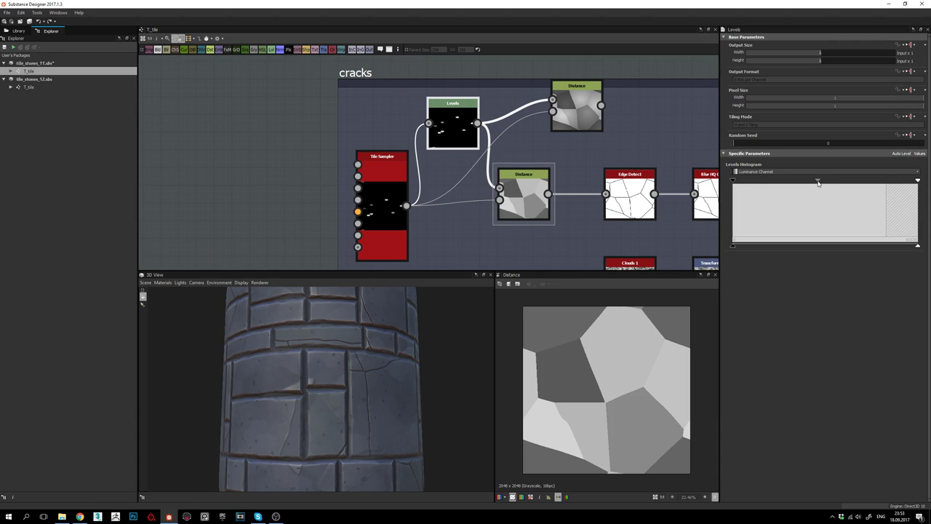
drag(818, 181, 797, 180)
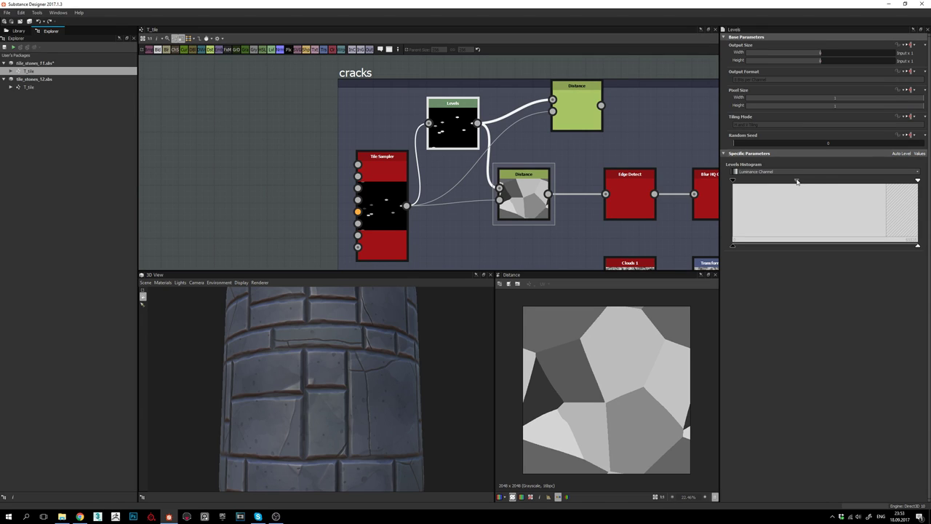
drag(797, 181, 815, 184)
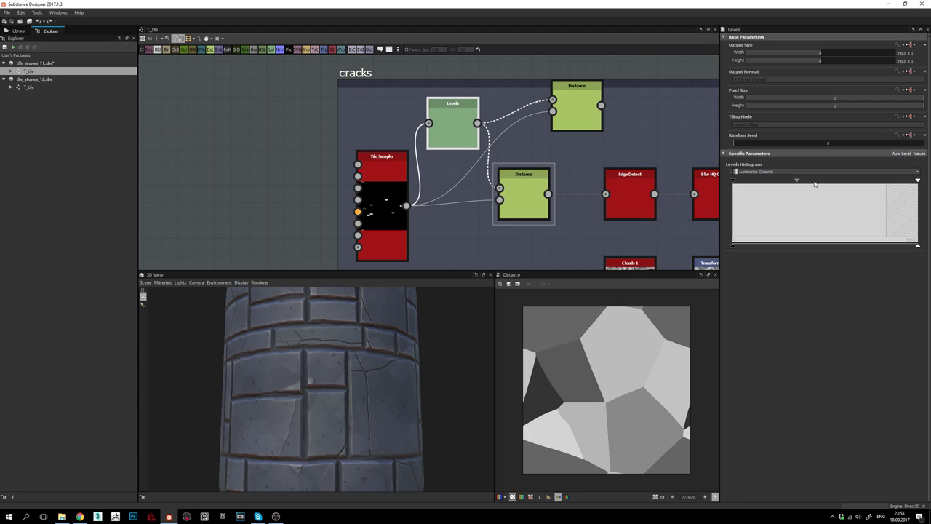
drag(815, 183, 844, 182)
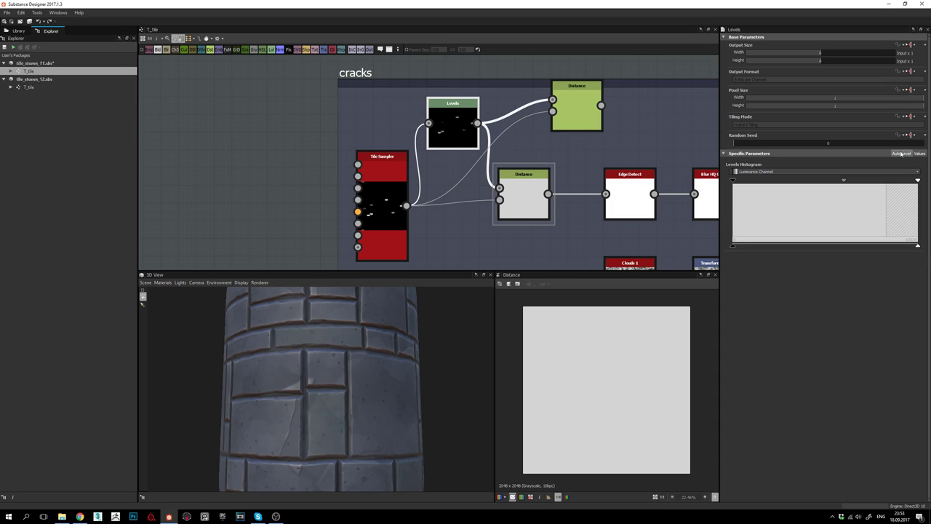
drag(844, 180, 783, 184)
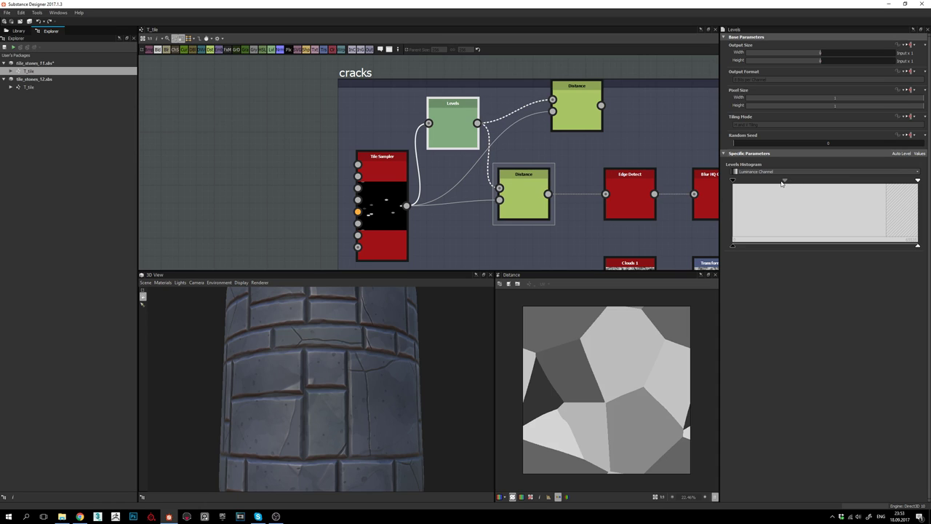
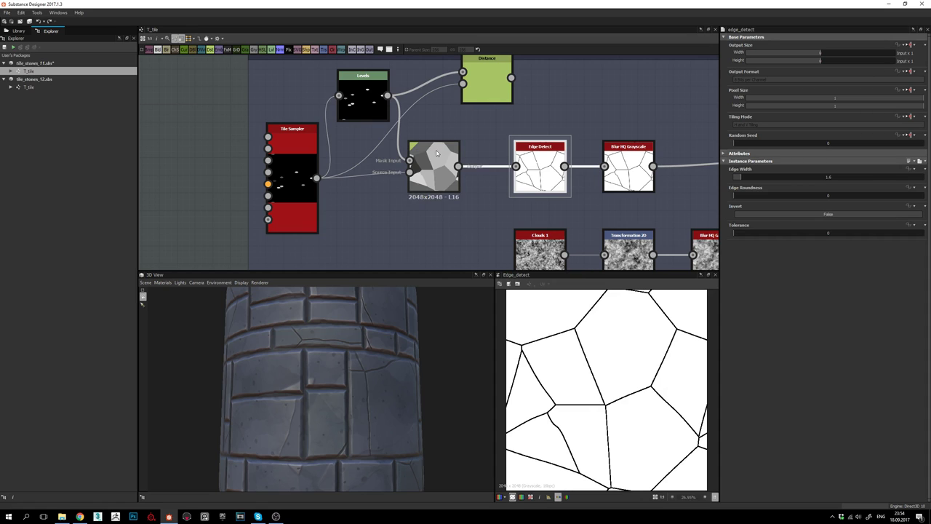
- Preview the Blur HQ Grayscale node that follows Edge Detect and inspect its softened crack lines close up
middle_drag(555, 197, 433, 172)
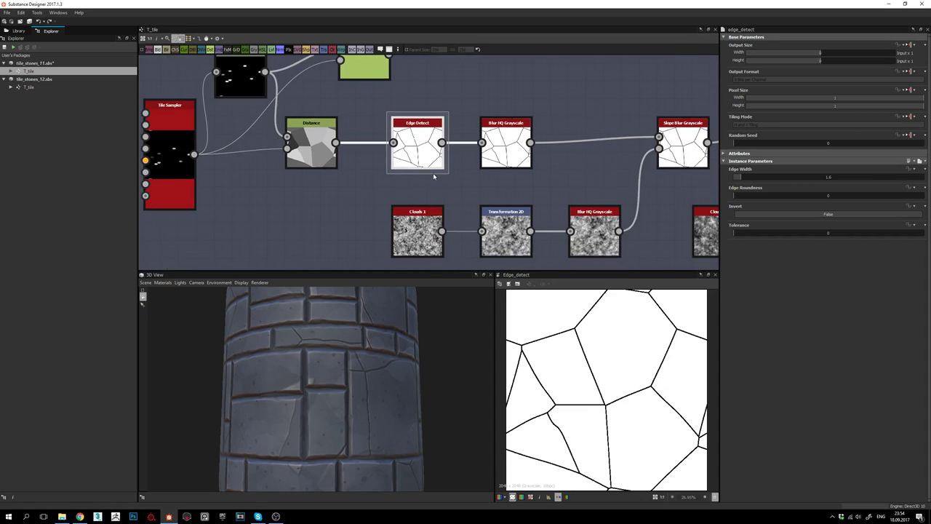
double_click(510, 127)
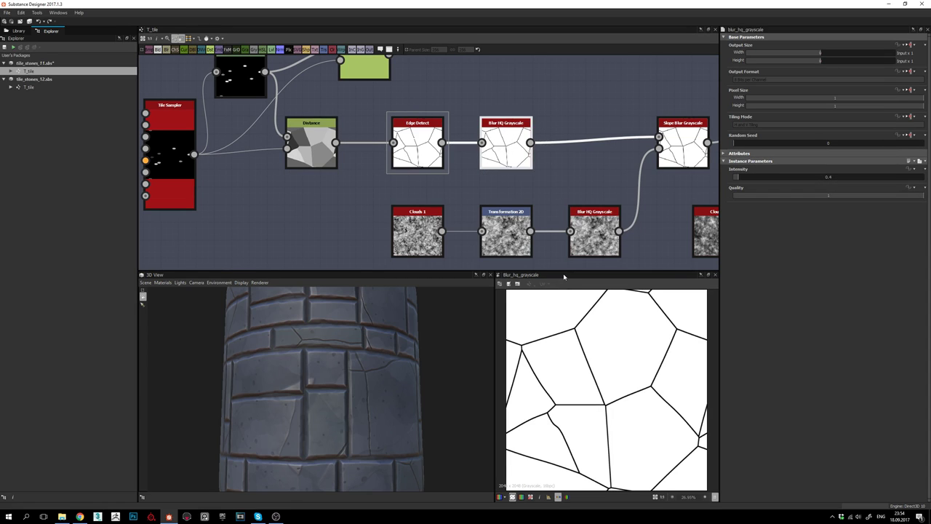
scroll(582, 407, up, 4)
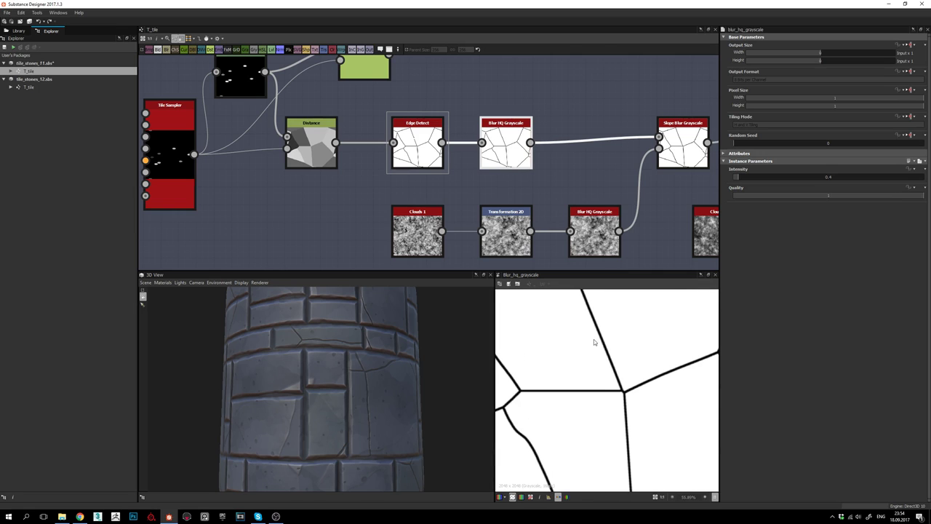
middle_drag(591, 340, 605, 417)
middle_drag(578, 349, 600, 386)
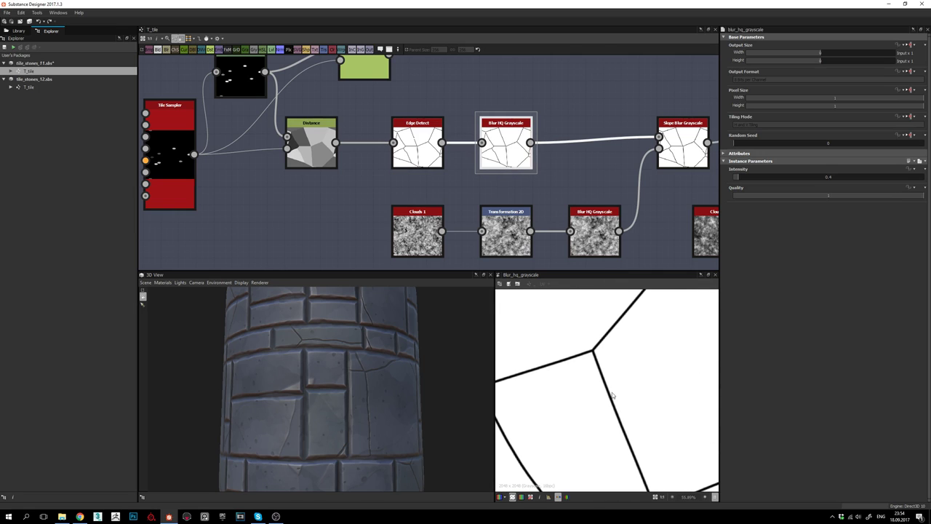
middle_drag(634, 443, 603, 340)
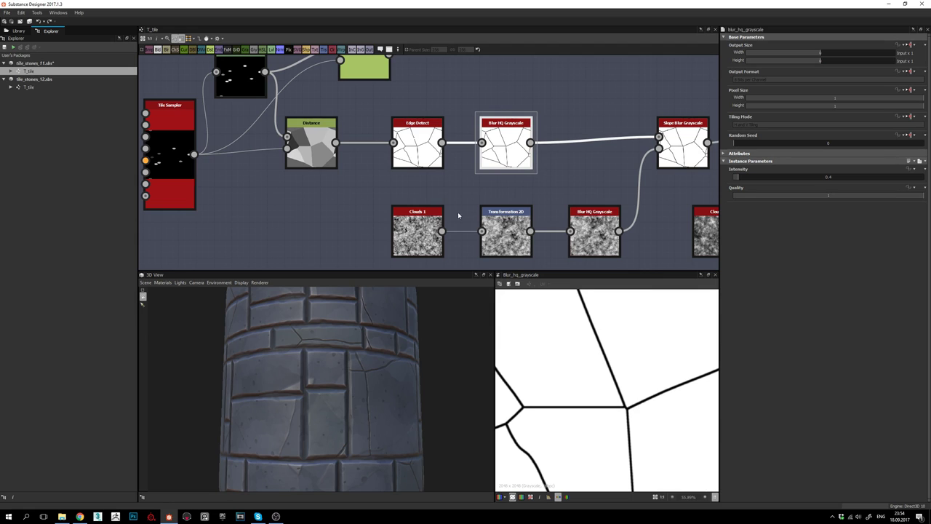
middle_drag(616, 387, 638, 440)
- Compare the line edges of the Edge Detect output with those of the Blur HQ Grayscale output at high magnification
double_click(424, 151)
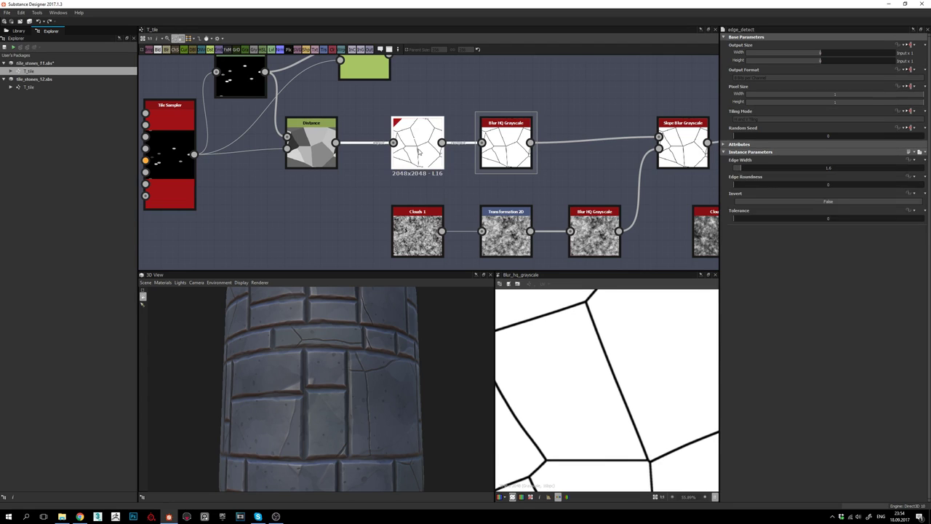
scroll(601, 345, up, 5)
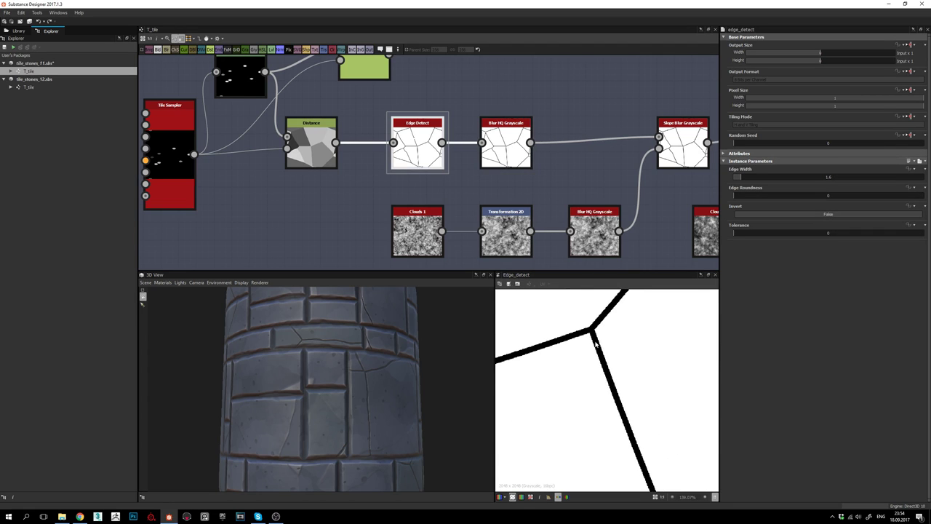
double_click(518, 164)
scroll(595, 342, down, 4)
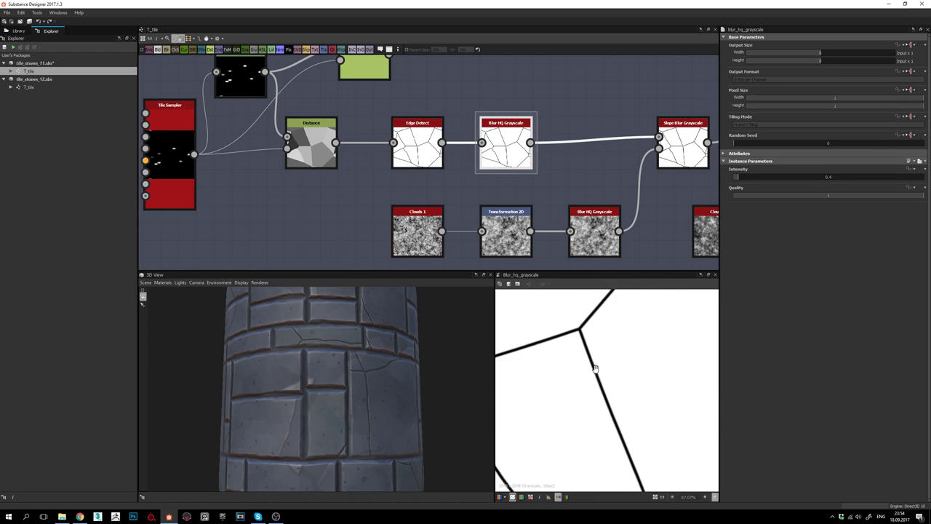
- Inspect the junctions of the softened crack lines in the Blur HQ Grayscale output at several magnifications
middle_drag(615, 458, 617, 423)
scroll(608, 378, up, 4)
scroll(608, 384, down, 4)
middle_drag(709, 391, 595, 399)
scroll(595, 400, down, 1)
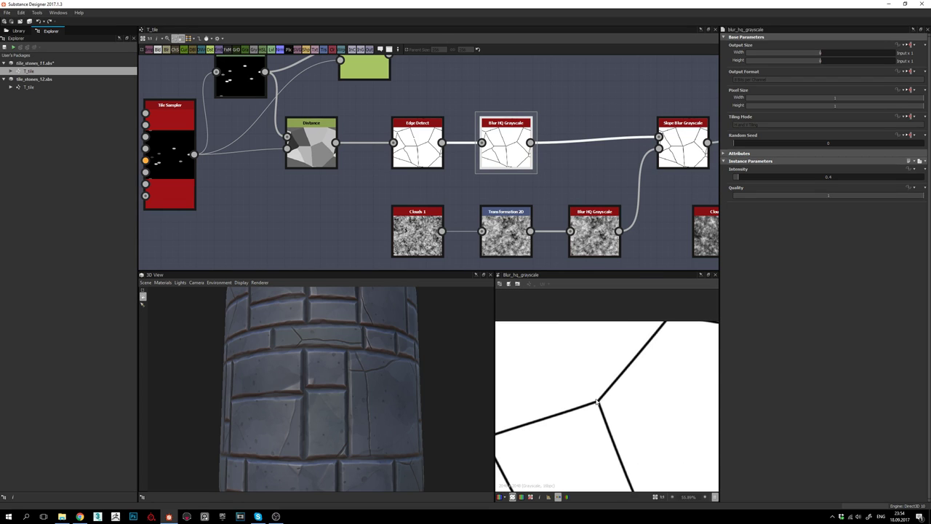
- Preview the Slope Blur Grayscale node of the cracks frame and examine the cracked stones on the 3D model close up
middle_drag(532, 232, 371, 213)
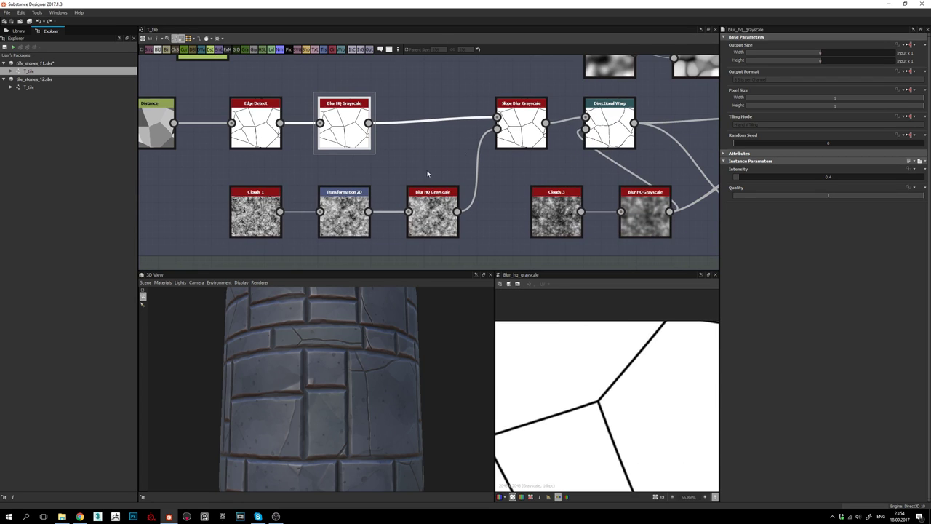
click(512, 118)
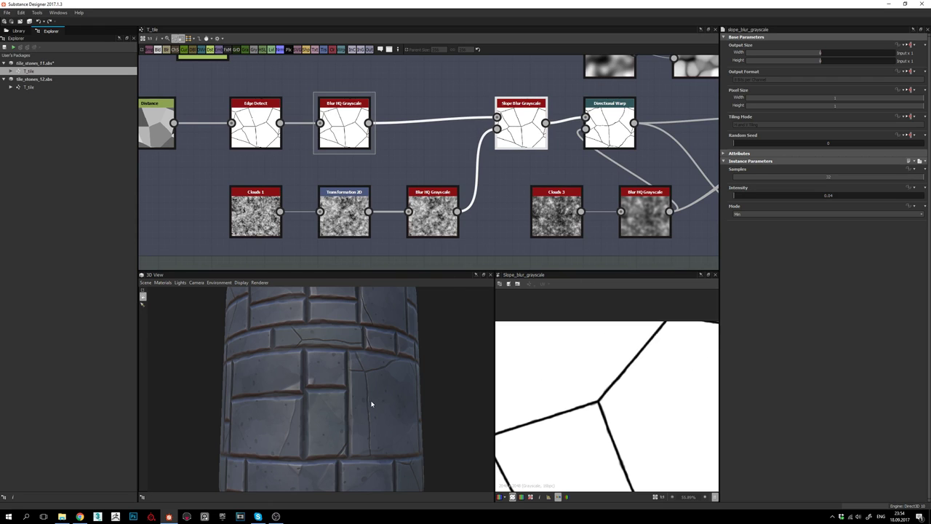
scroll(371, 404, up, 3)
drag(367, 394, 359, 419)
scroll(346, 349, up, 3)
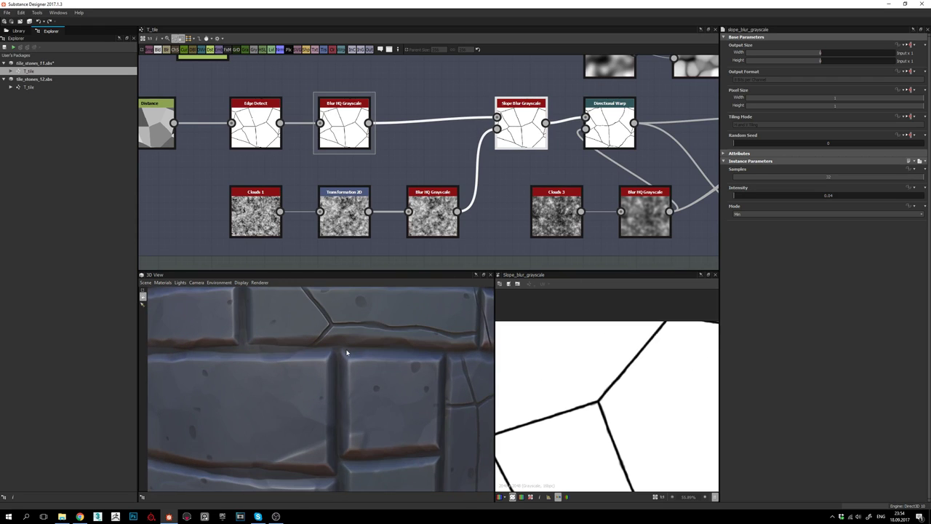
drag(346, 351, 342, 355)
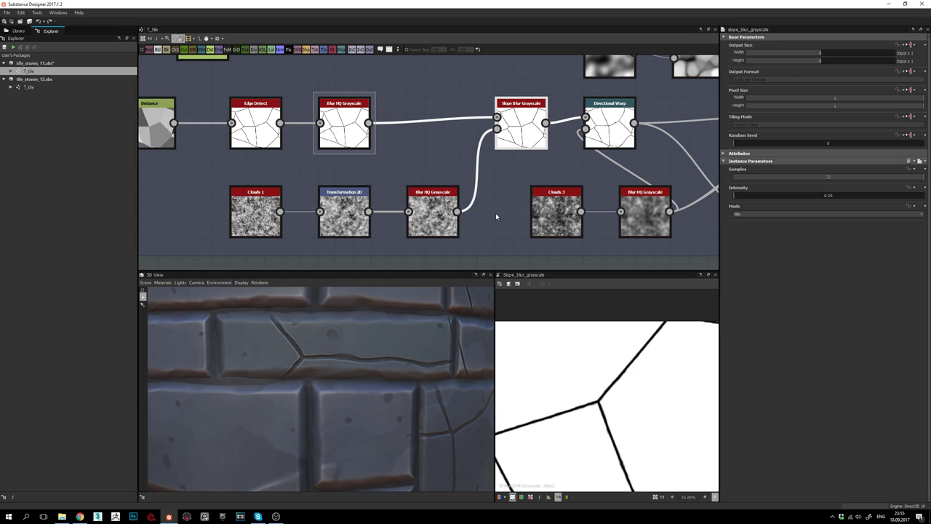
- Inspect the line edges in the Slope Blur Grayscale output at high and low magnification
middle_drag(606, 429, 623, 376)
scroll(549, 409, up, 4)
scroll(580, 399, down, 2)
scroll(580, 400, down, 3)
scroll(580, 406, up, 2)
scroll(592, 409, up, 3)
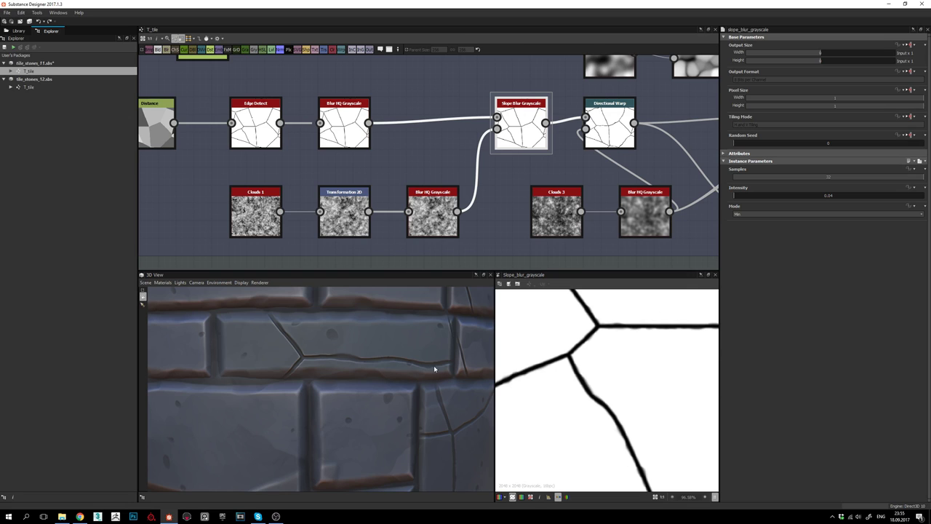
- Preview the Clouds 1, Transformation 2D and Blur HQ Grayscale nodes that feed the slope input of Slope Blur Grayscale
mouse_move(536, 186)
middle_down()
mouse_move(547, 163)
mouse_move(519, 179)
middle_up()
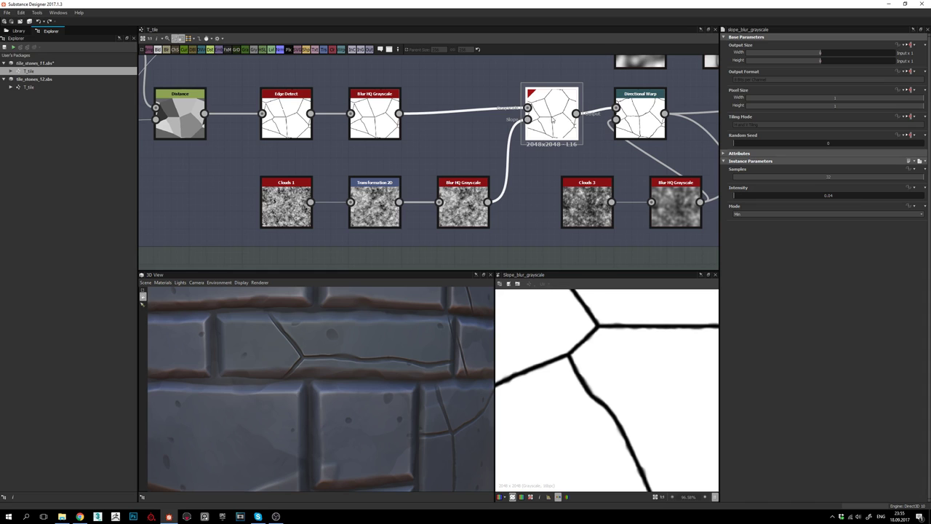
double_click(287, 191)
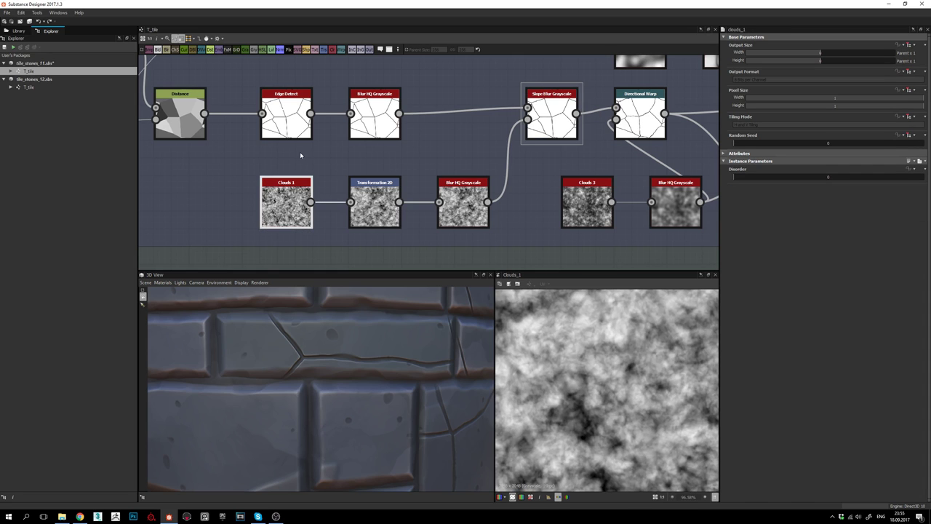
scroll(574, 364, down, 5)
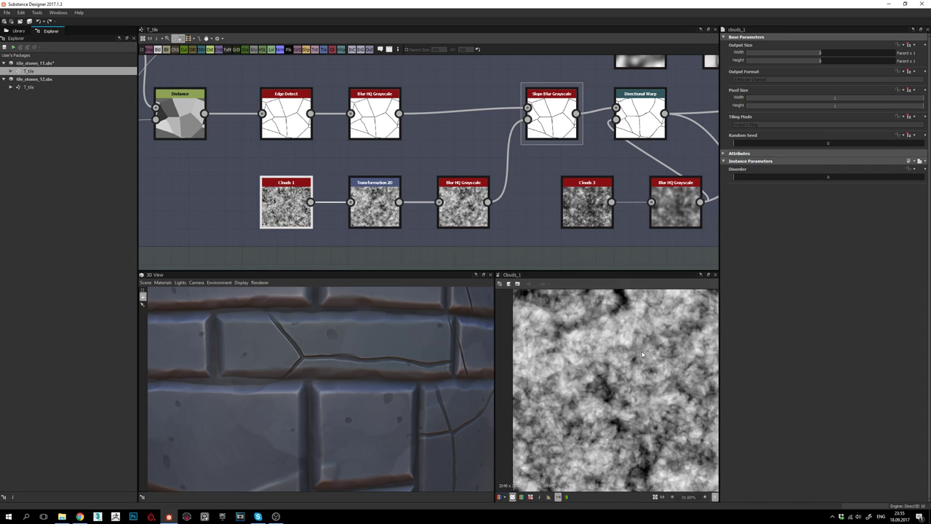
key(f)
double_click(382, 203)
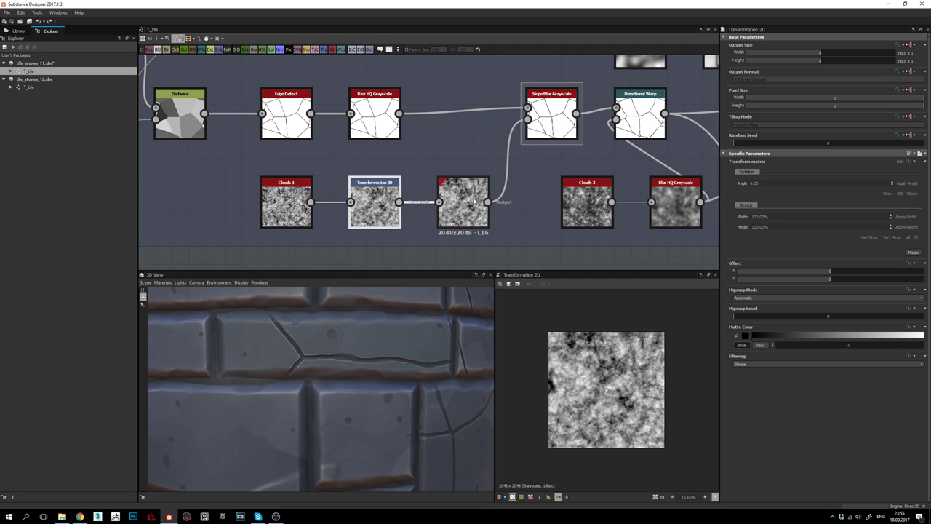
double_click(468, 190)
scroll(605, 397, up, 6)
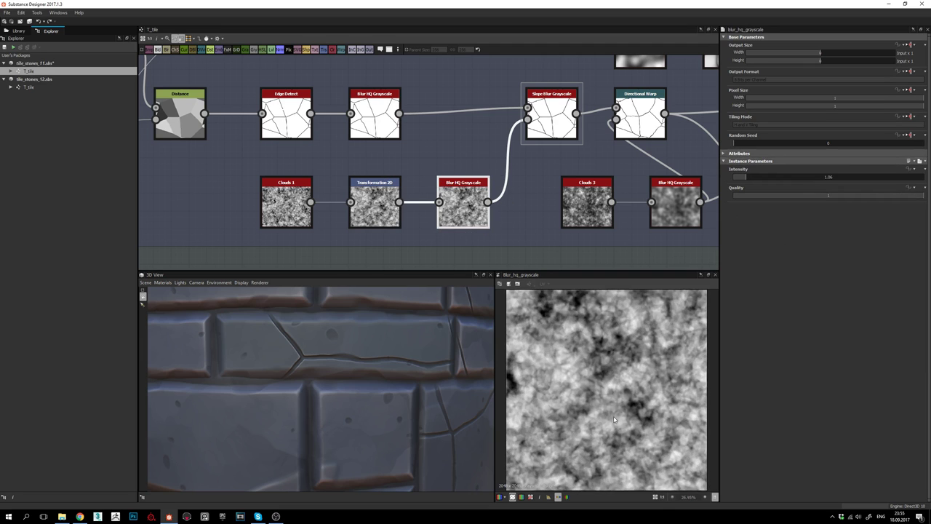
middle_drag(604, 396, 648, 466)
key(f)
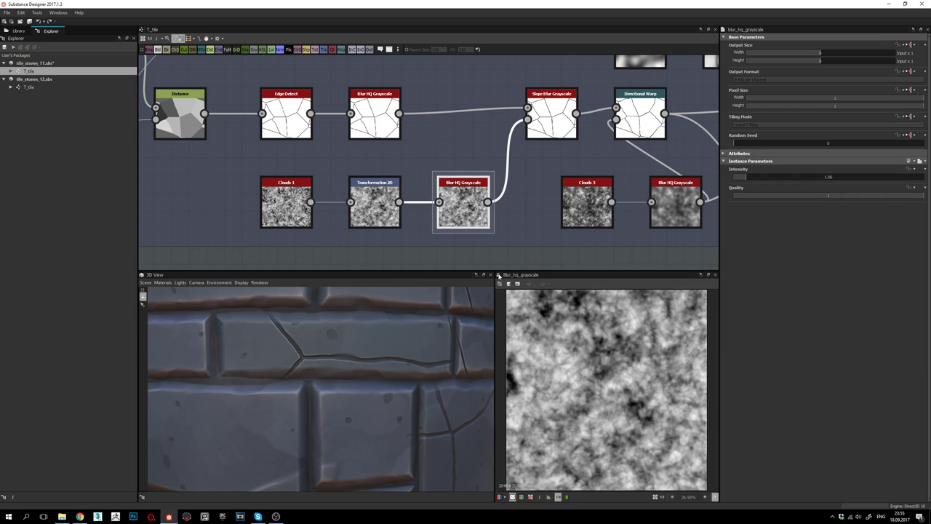
- Preview the Slope Blur Grayscale node again and inspect how the blurred clouds affect its crack lines
middle_drag(518, 181, 514, 206)
double_click(547, 140)
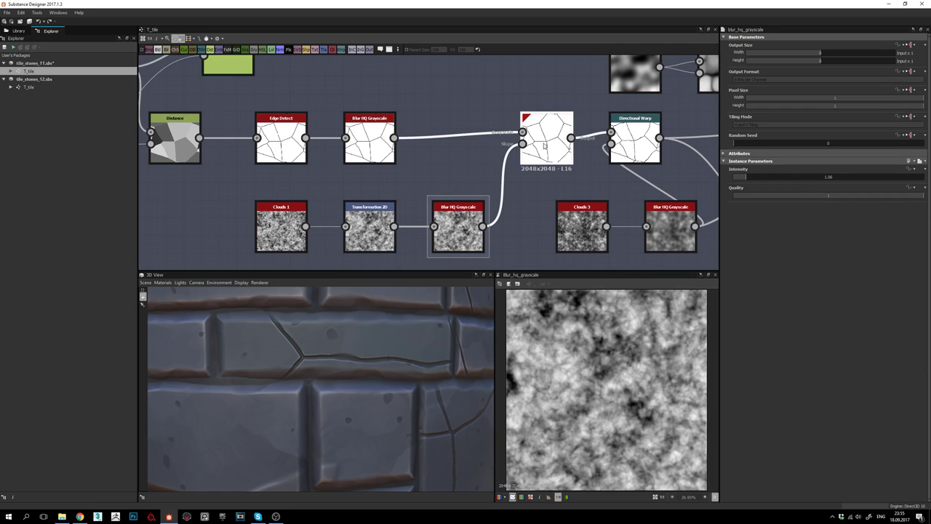
middle_drag(594, 167, 516, 181)
scroll(584, 384, up, 3)
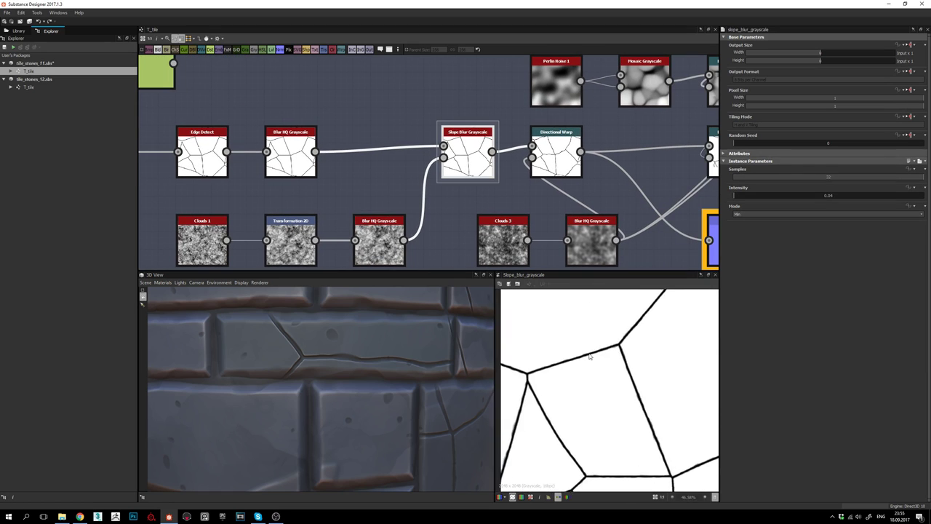
middle_drag(594, 294, 601, 318)
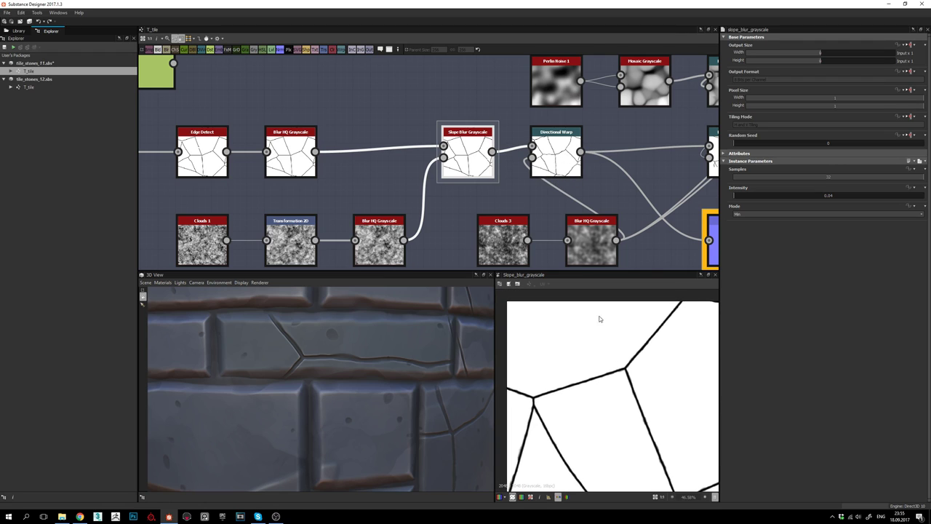
- Preview the Directional Warp node after Slope Blur Grayscale, along with the Clouds 3 and Blur HQ Grayscale nodes driving it
double_click(559, 153)
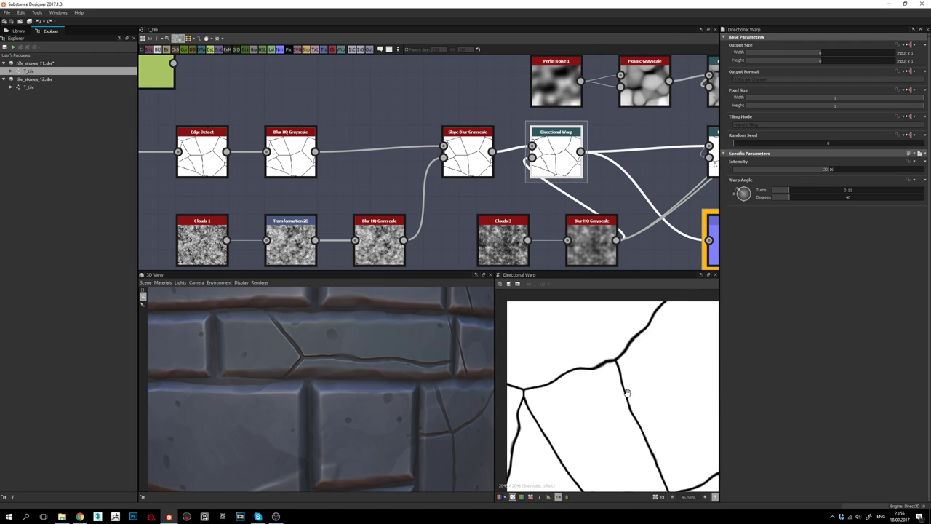
middle_drag(514, 238, 511, 211)
double_click(510, 211)
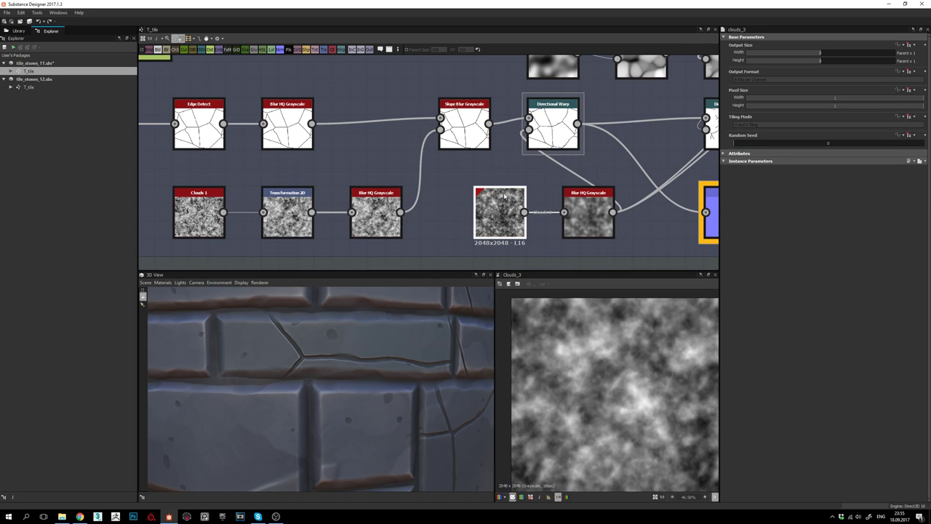
double_click(590, 215)
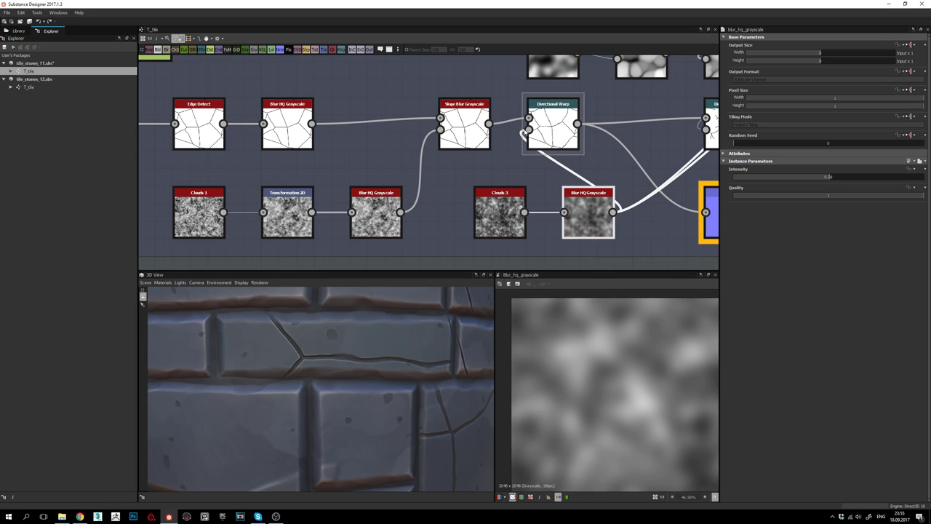
- Compare the full crack pattern of the Directional Warp output with that of the Slope Blur Grayscale node
double_click(546, 134)
scroll(631, 383, down, 5)
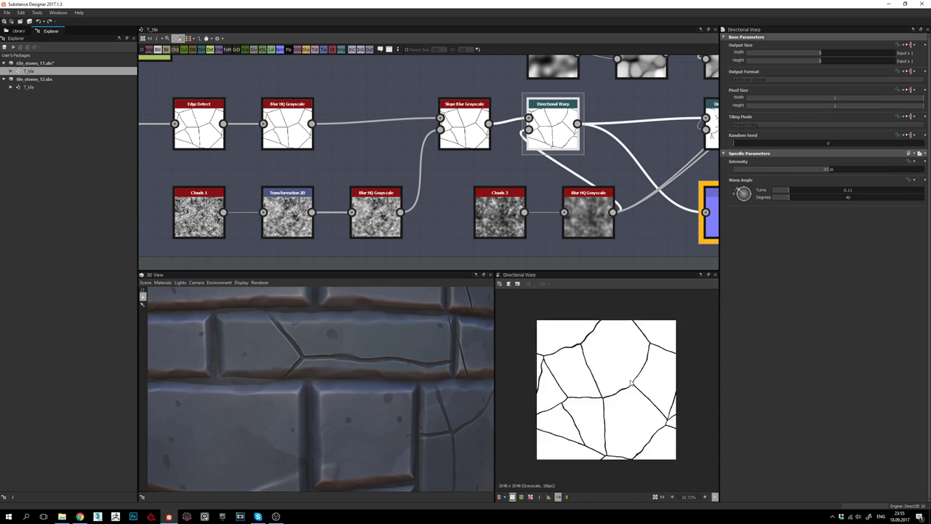
scroll(632, 384, down, 1)
double_click(468, 132)
scroll(616, 418, up, 3)
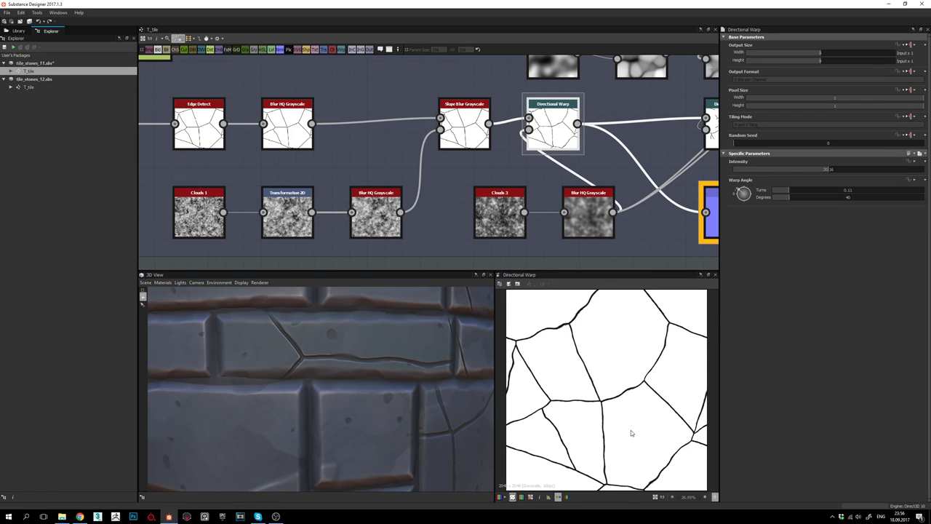
scroll(601, 415, down, 1)
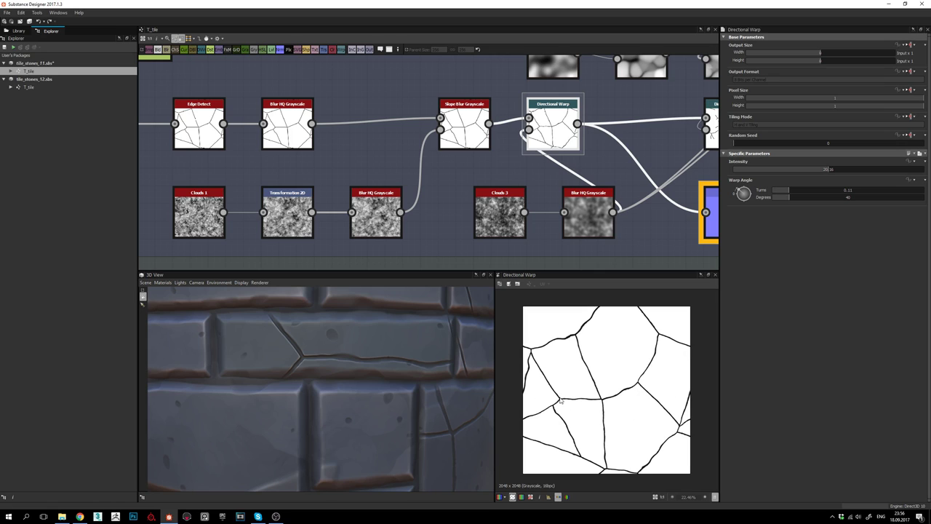
- Compare the Directional Warp crack pattern with the cracks across the stones on the 3D model
scroll(591, 436, down, 2)
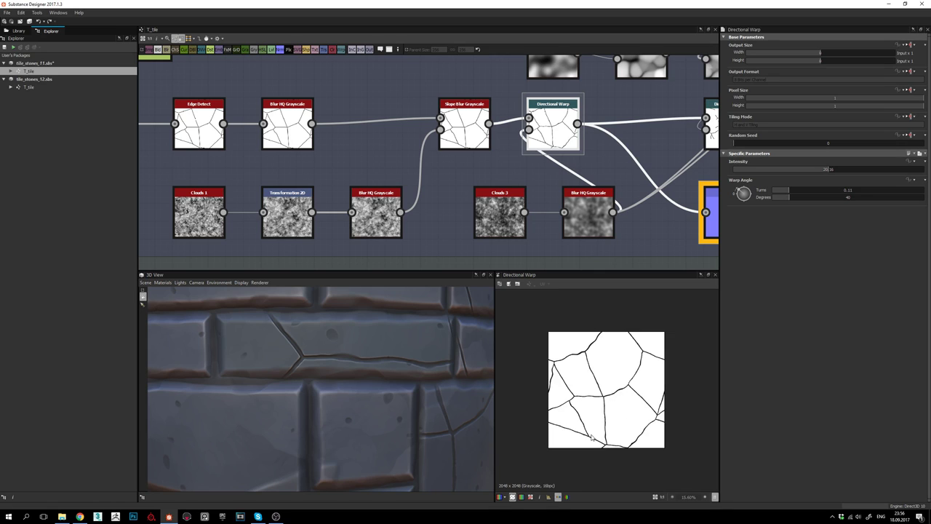
scroll(614, 427, up, 1)
drag(345, 380, 324, 371)
scroll(345, 421, down, 2)
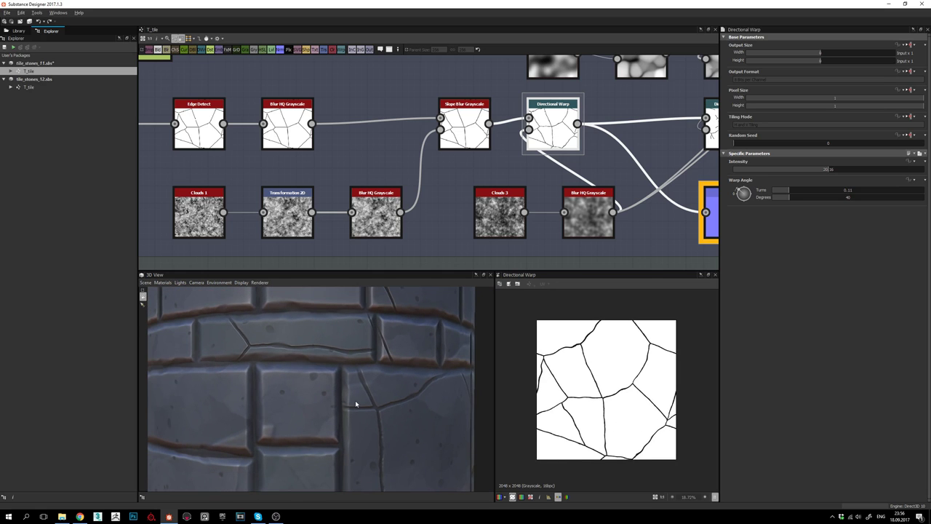
drag(356, 404, 356, 411)
scroll(639, 384, down, 2)
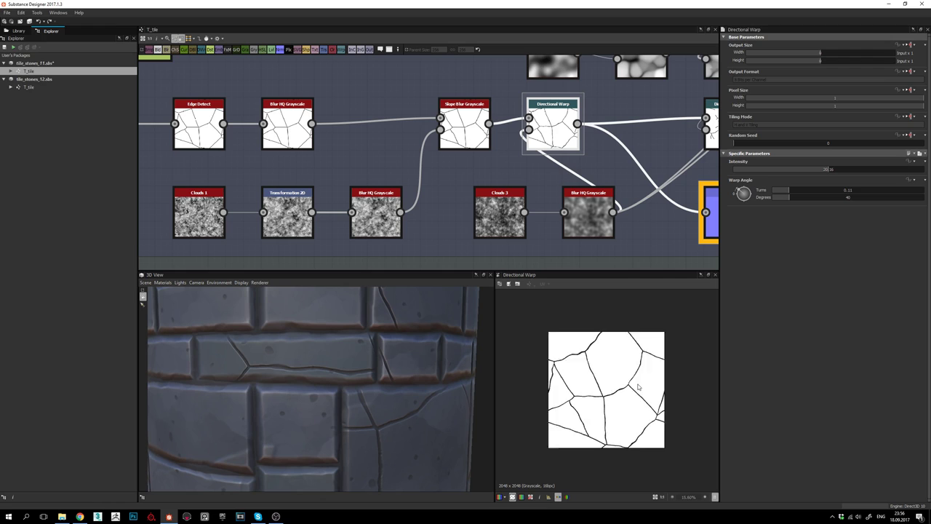
- Examine the Directional Warp node's connections and its bent crack lines more closely
scroll(621, 396, up, 2)
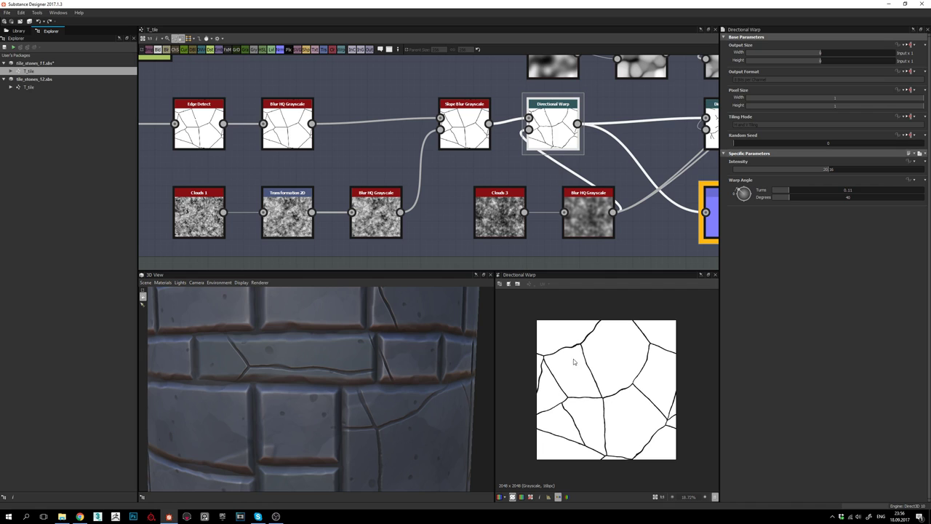
scroll(624, 244, up, 1)
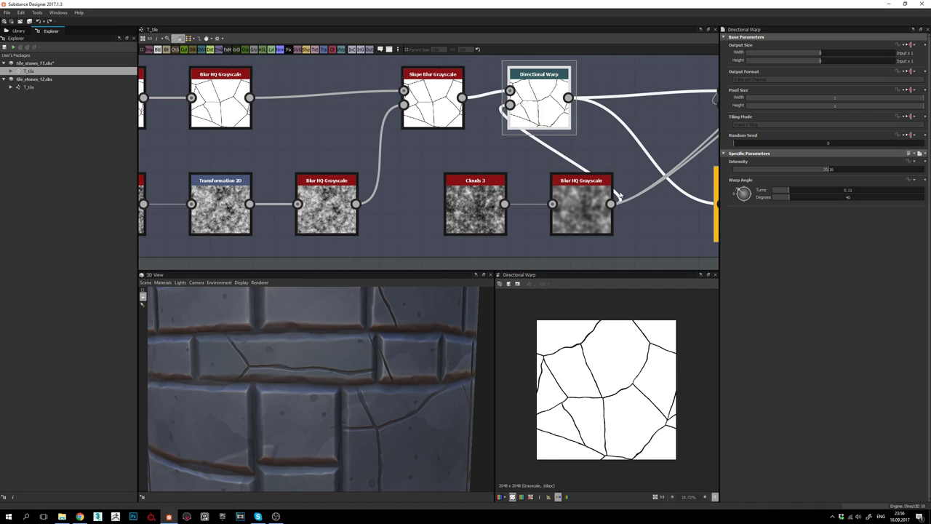
scroll(588, 385, down, 1)
scroll(589, 385, up, 2)
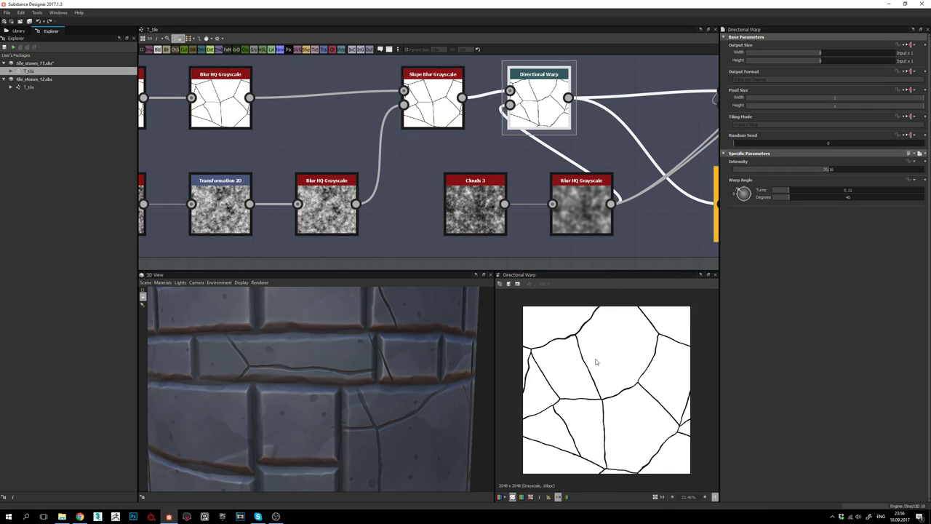
scroll(585, 334, up, 2)
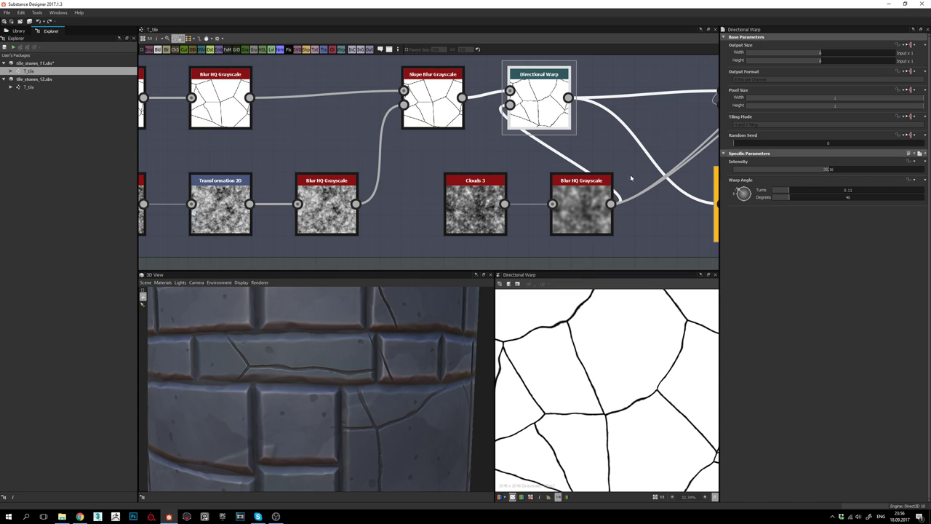
- Preview the second Directional Warp node, just before the Blend, and inspect its broken-up crack segments
middle_drag(631, 175, 476, 214)
scroll(477, 213, down, 1)
scroll(599, 374, down, 1)
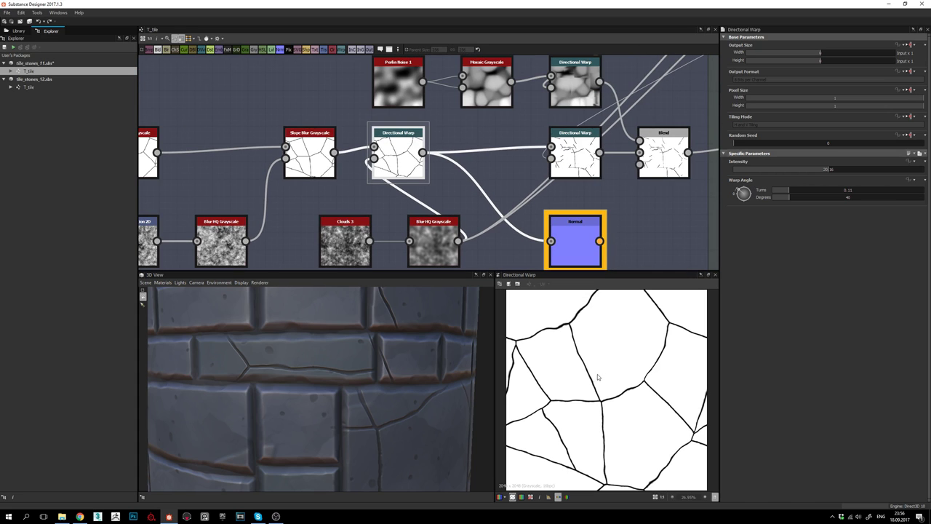
middle_drag(520, 151, 444, 184)
middle_drag(580, 167, 571, 157)
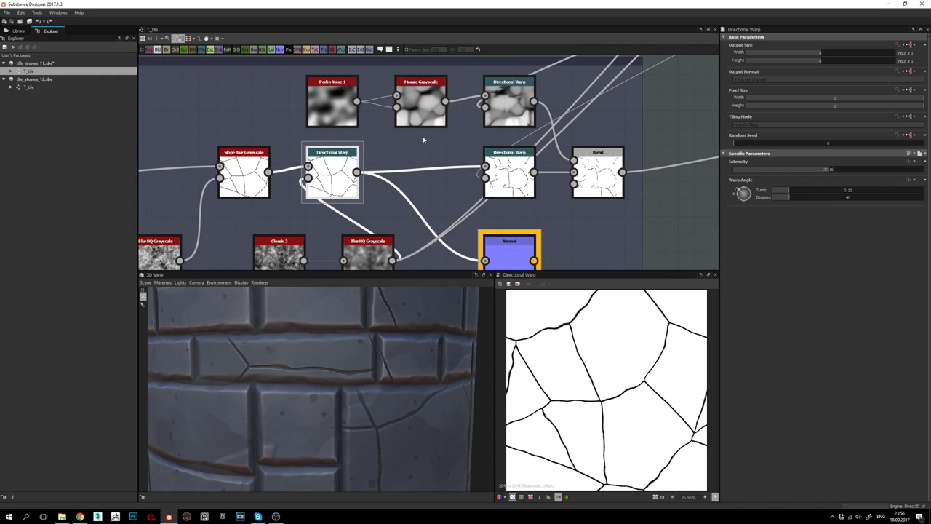
click(513, 170)
double_click(513, 170)
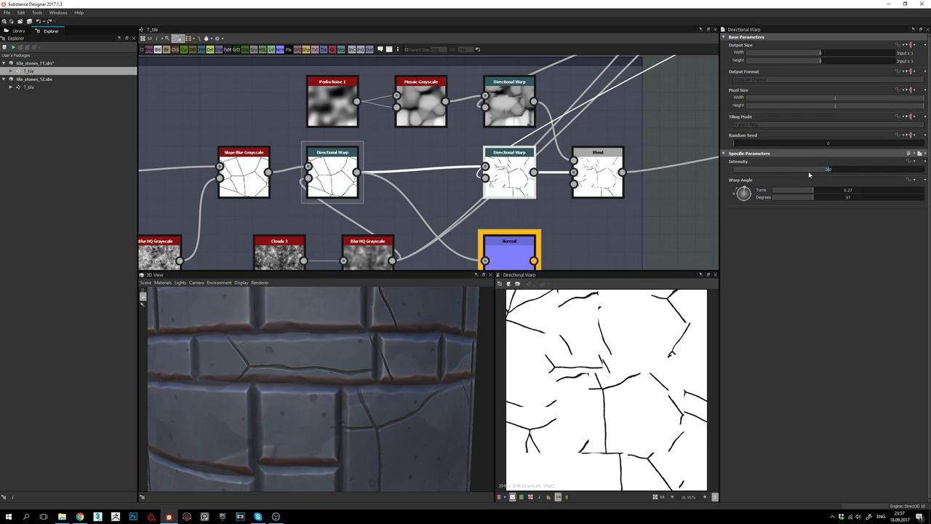
scroll(604, 406, down, 2)
scroll(608, 408, up, 1)
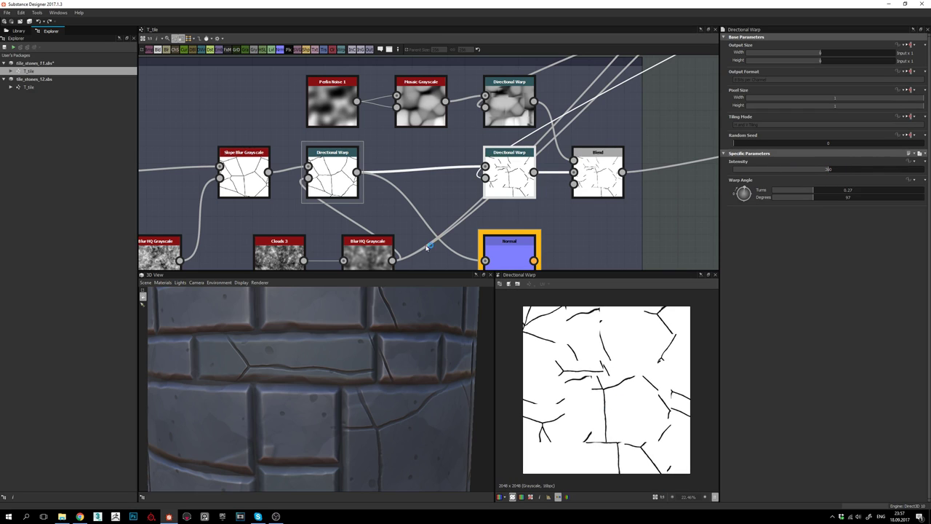
- Preview the first Directional Warp node again and check its continuous cracks against the whole stone column in 3D
double_click(333, 183)
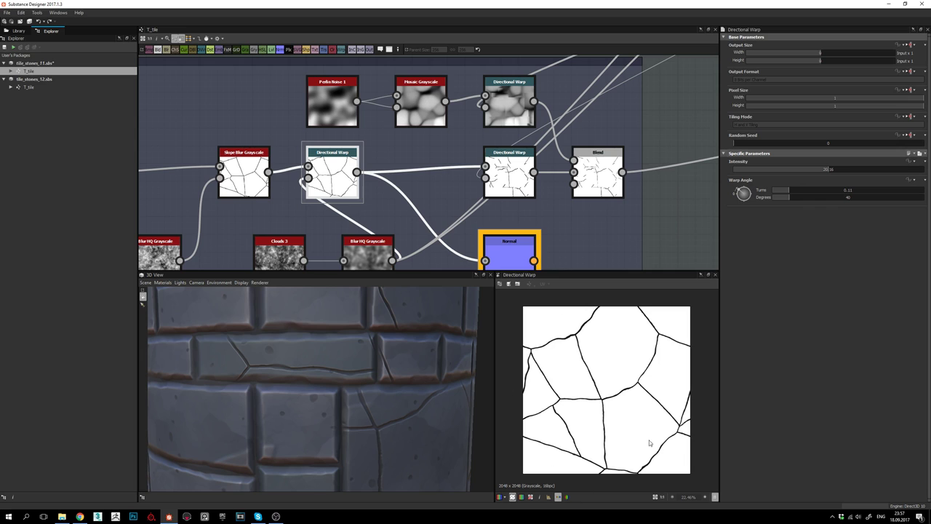
scroll(342, 401, down, 5)
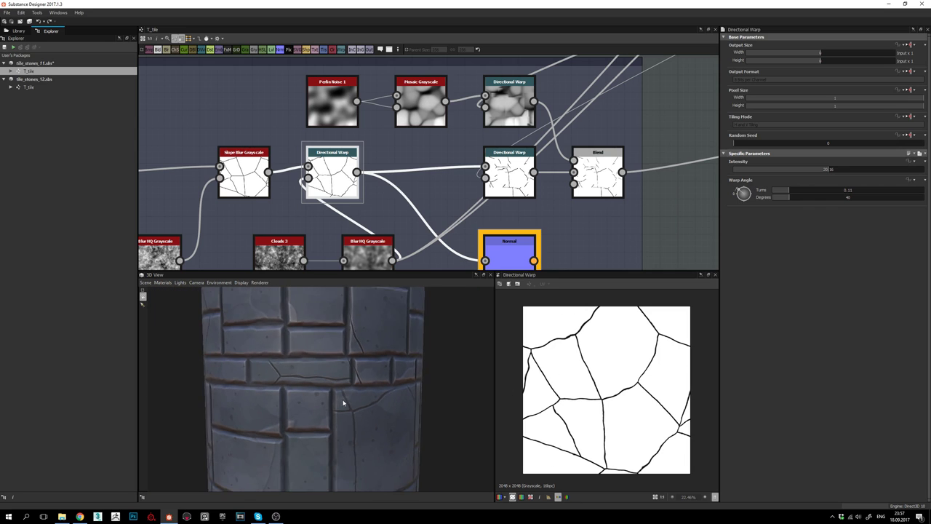
drag(343, 385, 350, 405)
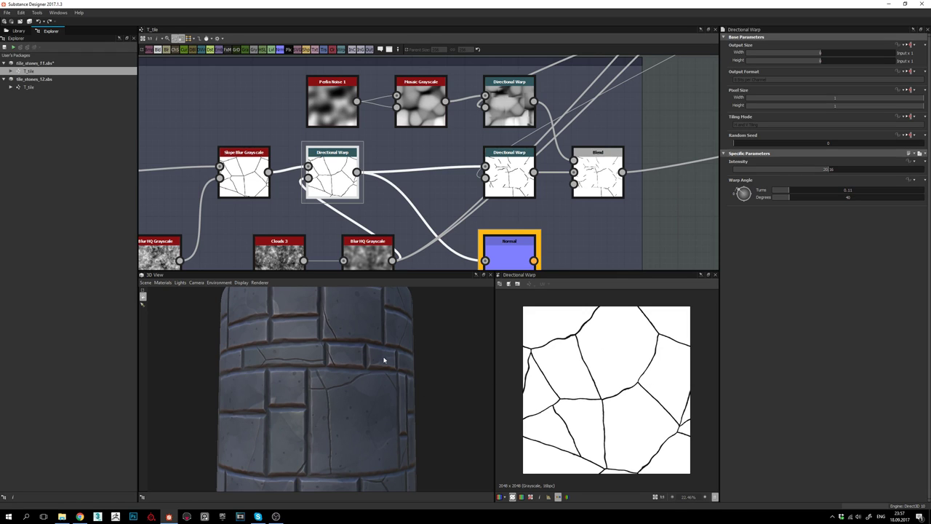
- Compare the cracks on the 3D stones with the broken crack segments of the second Directional Warp, just before the Blend
drag(357, 370, 358, 390)
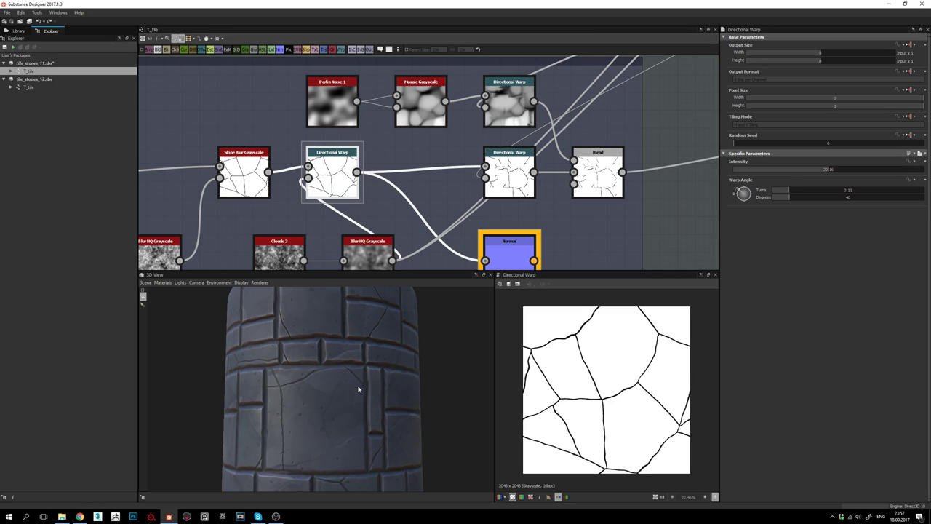
drag(358, 389, 315, 406)
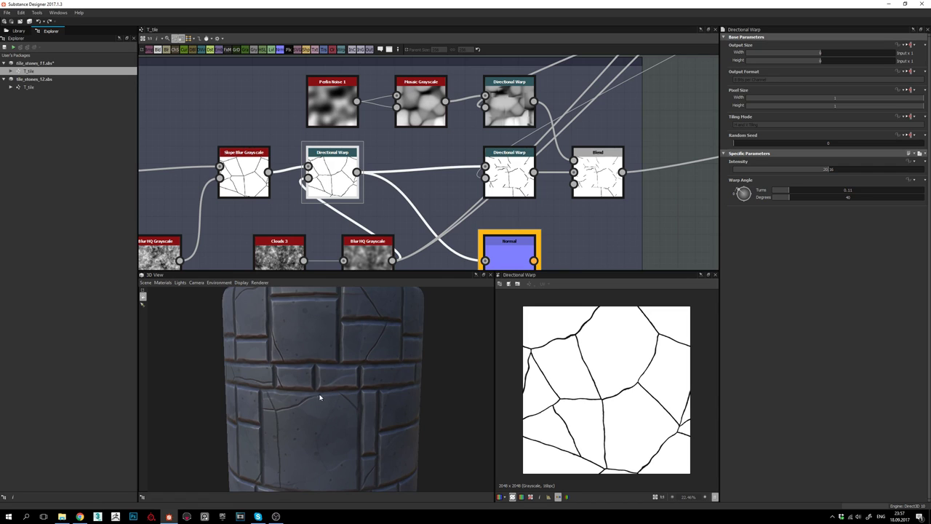
drag(320, 397, 338, 392)
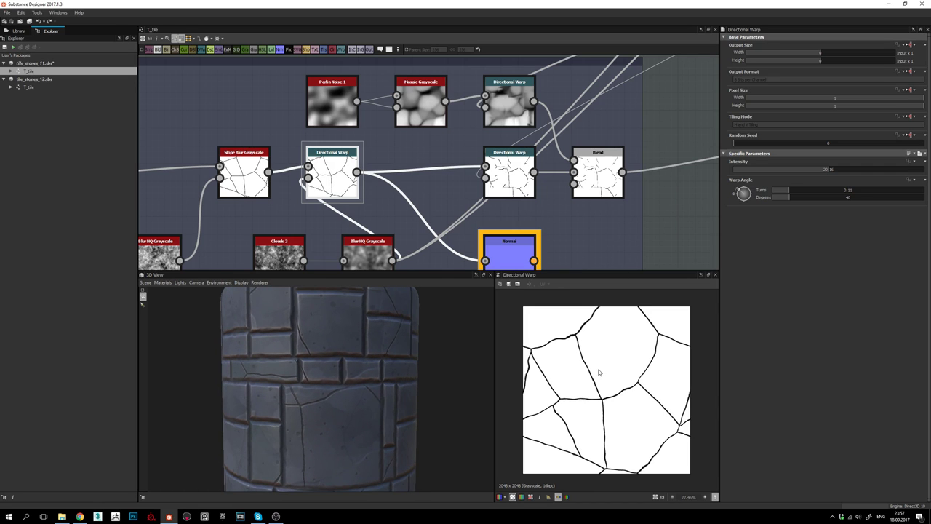
double_click(517, 167)
middle_drag(573, 200, 540, 236)
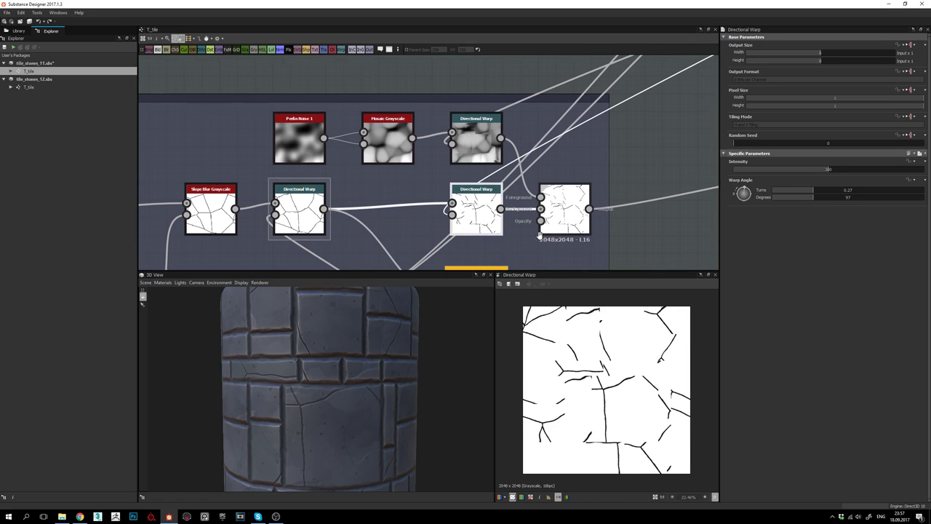
- Preview the map driving the second Directional Warp's intensity and trace it to its Tile Random node in the stones frame
double_click(451, 216)
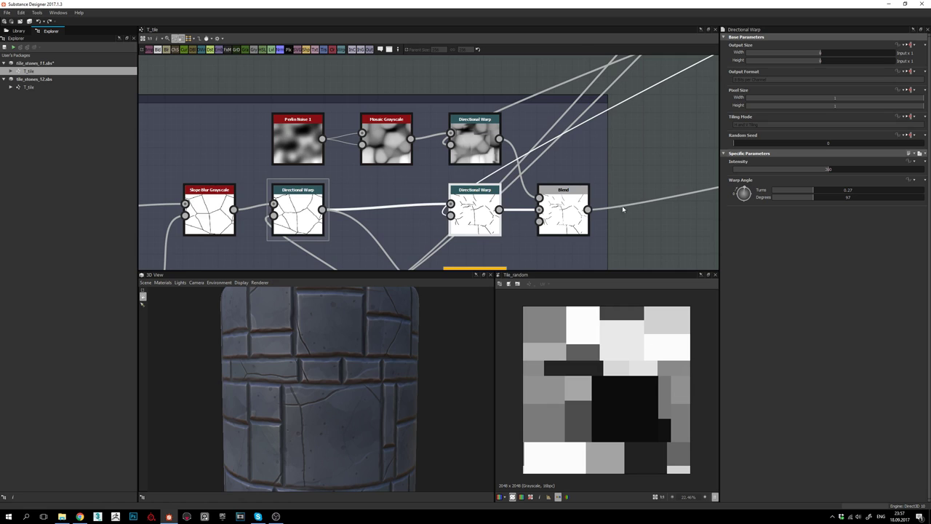
middle_drag(623, 209, 428, 376)
scroll(428, 371, down, 2)
scroll(580, 163, down, 4)
middle_drag(613, 141, 382, 225)
middle_drag(565, 155, 546, 155)
scroll(526, 181, up, 3)
click(485, 142)
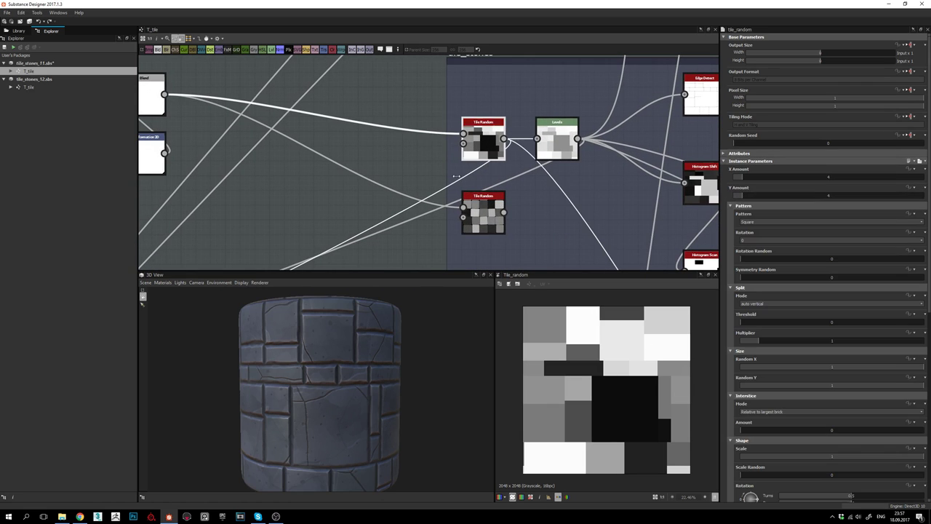
middle_drag(485, 242, 582, 122)
- Preview the second Directional Warp in the cracks frame again and examine its crack offsets at stone edges up close
middle_drag(364, 248, 664, 105)
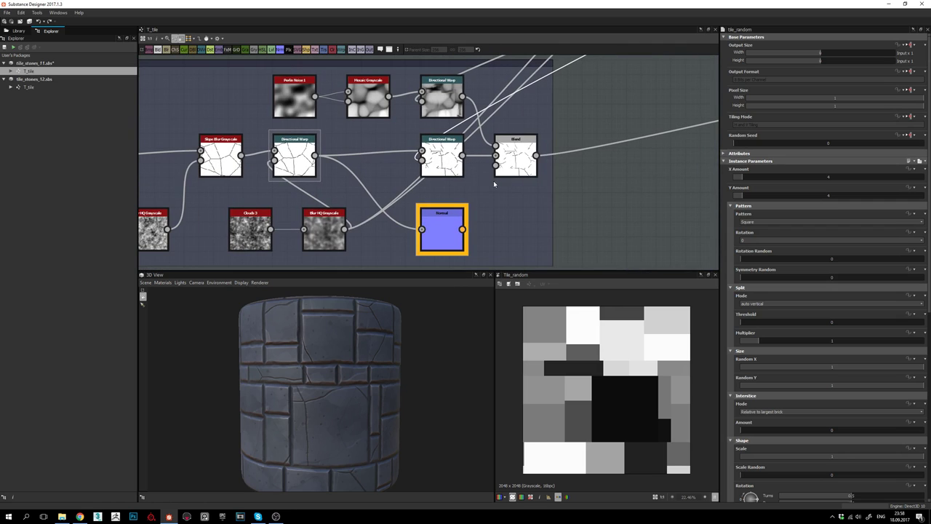
double_click(442, 159)
scroll(343, 398, up, 1)
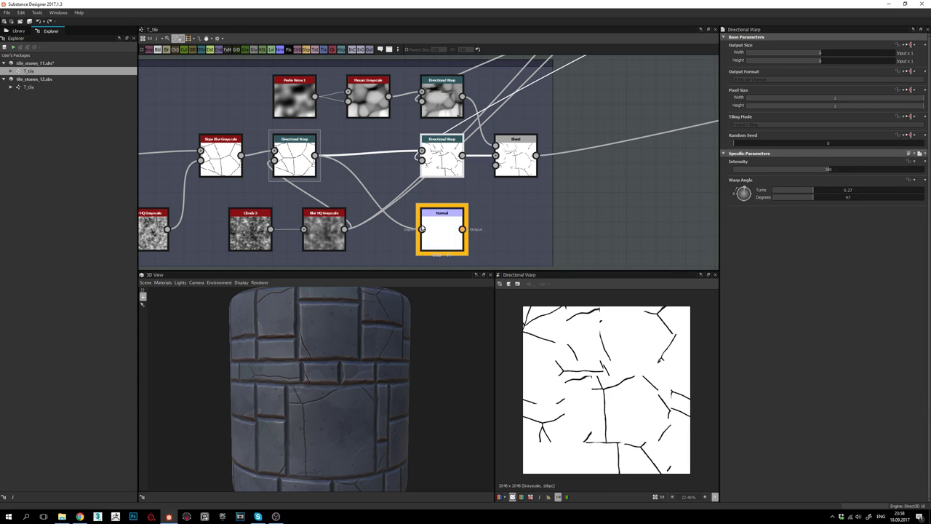
scroll(631, 403, up, 4)
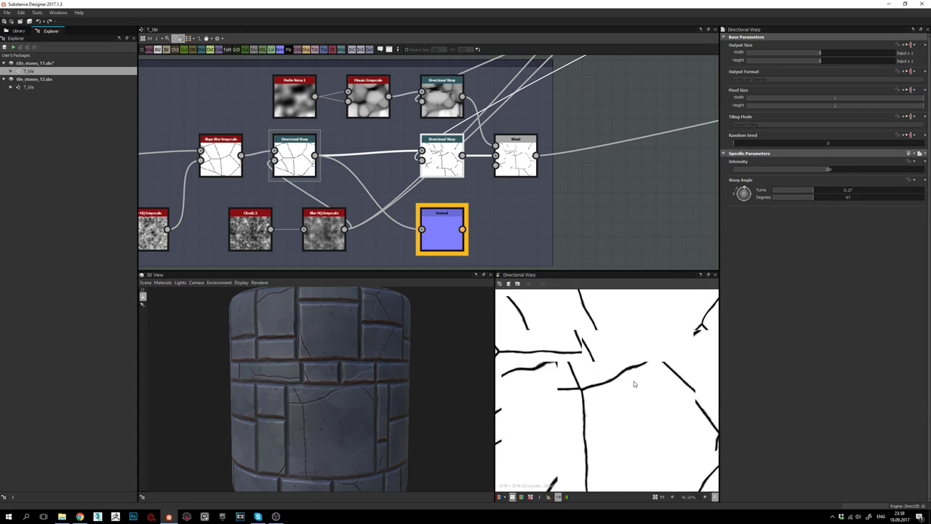
mouse_move(621, 380)
middle_down()
mouse_move(651, 398)
mouse_move(630, 375)
middle_up()
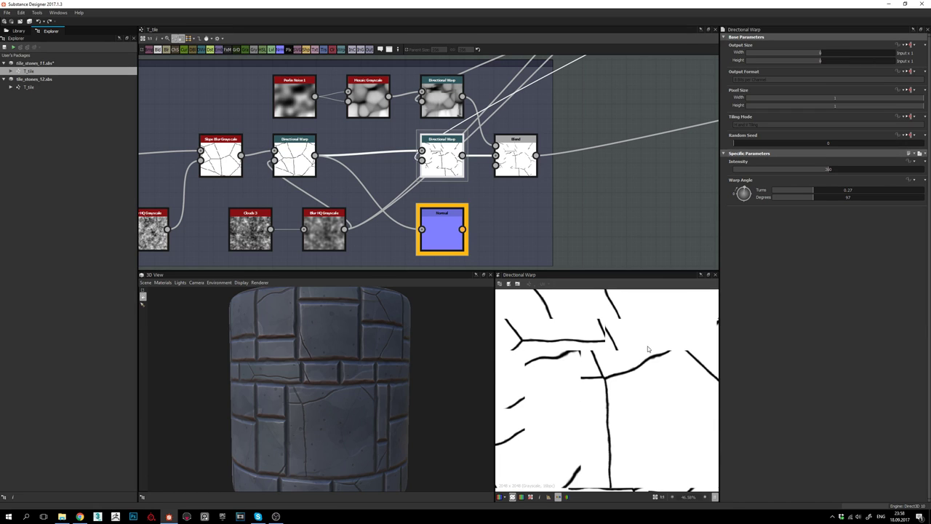
scroll(649, 349, down, 5)
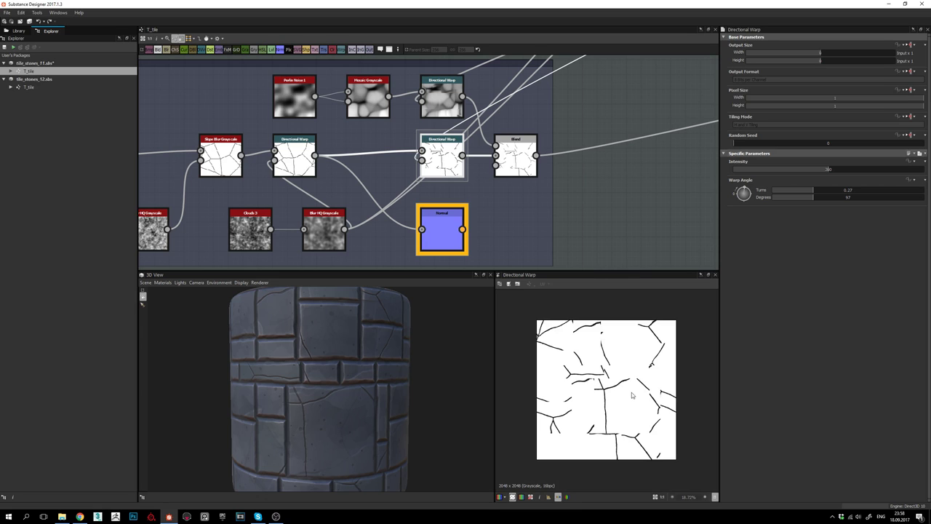
- Preview the upper Directional Warp and its Mosaic Grayscale source, and compare them with the crack variation on the 3D model
middle_drag(432, 160, 445, 173)
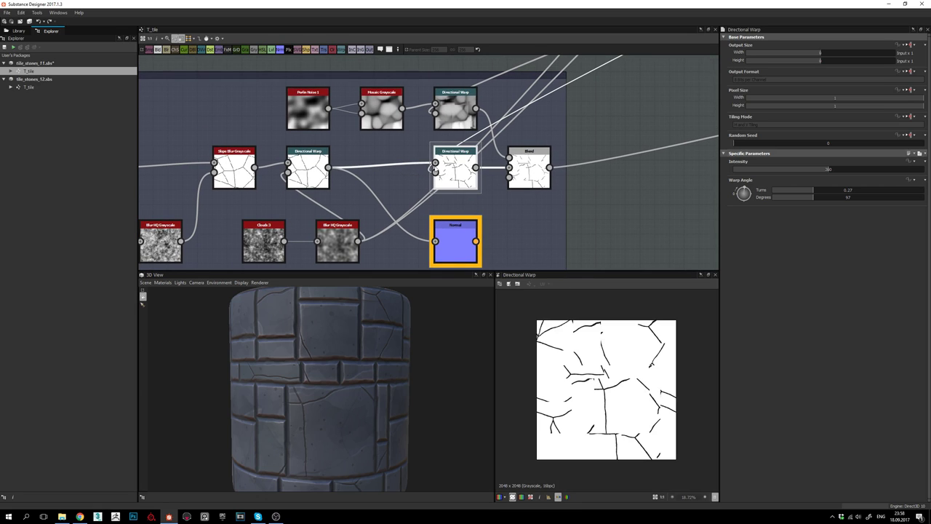
double_click(459, 111)
scroll(611, 389, up, 1)
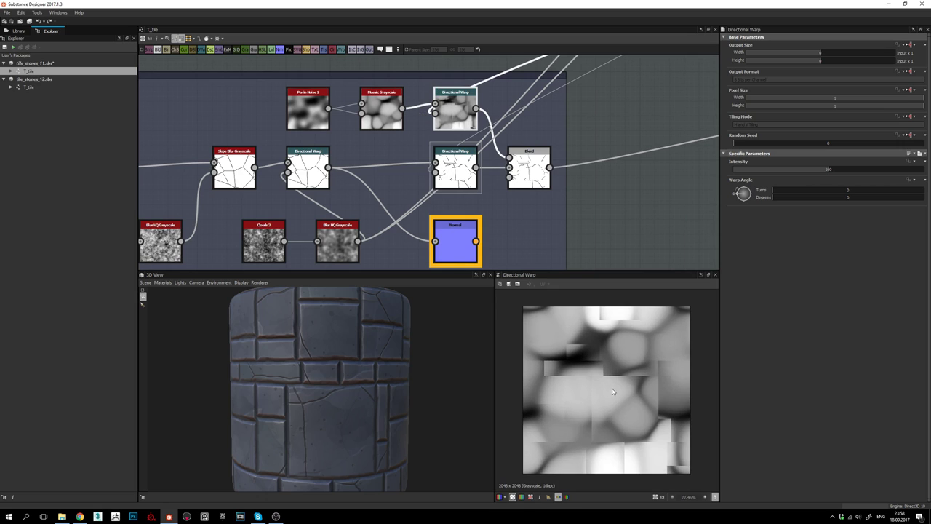
double_click(382, 109)
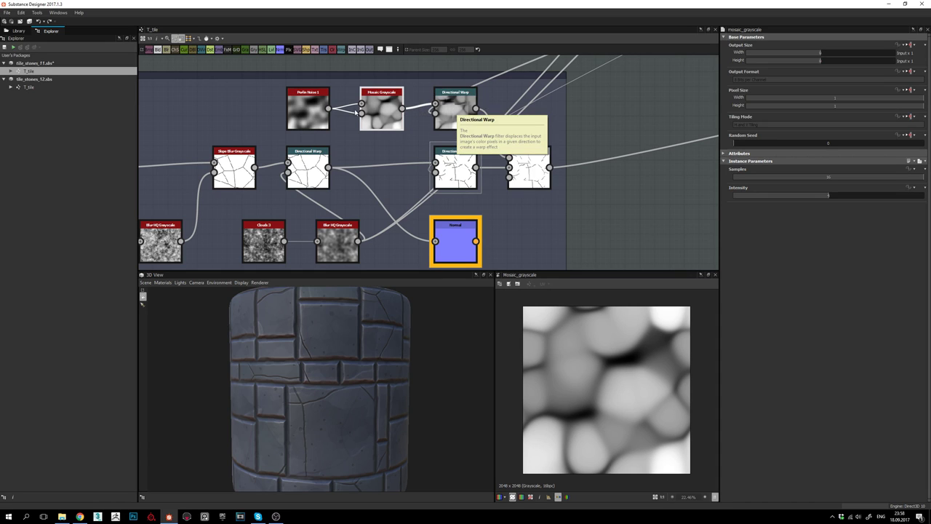
drag(308, 378, 323, 413)
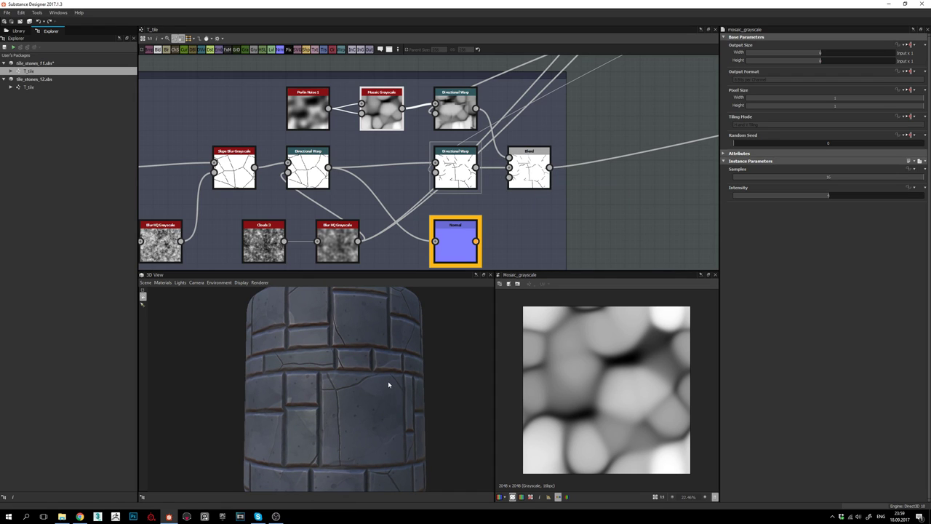
drag(360, 388, 332, 412)
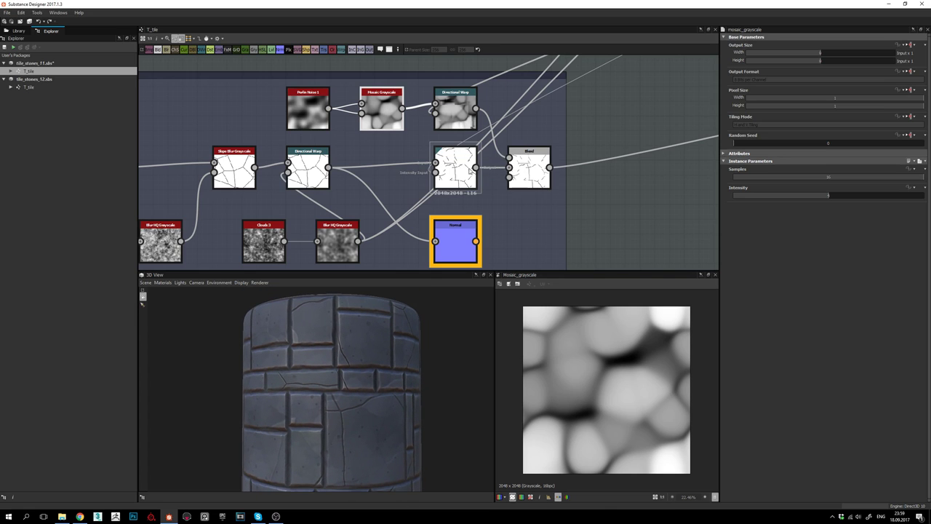
- Check the Blend node's Divide settings and preview the warped and original mosaic masks that feed it
click(524, 173)
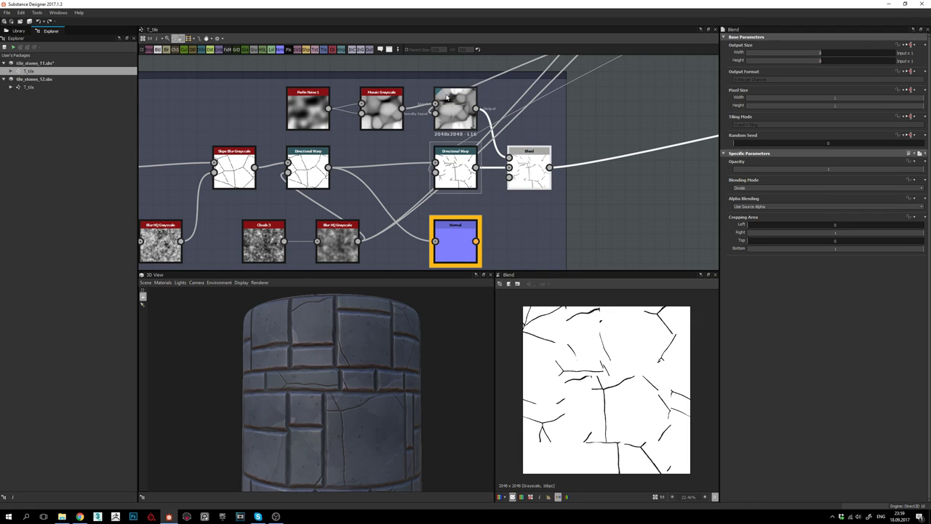
middle_drag(446, 96, 459, 127)
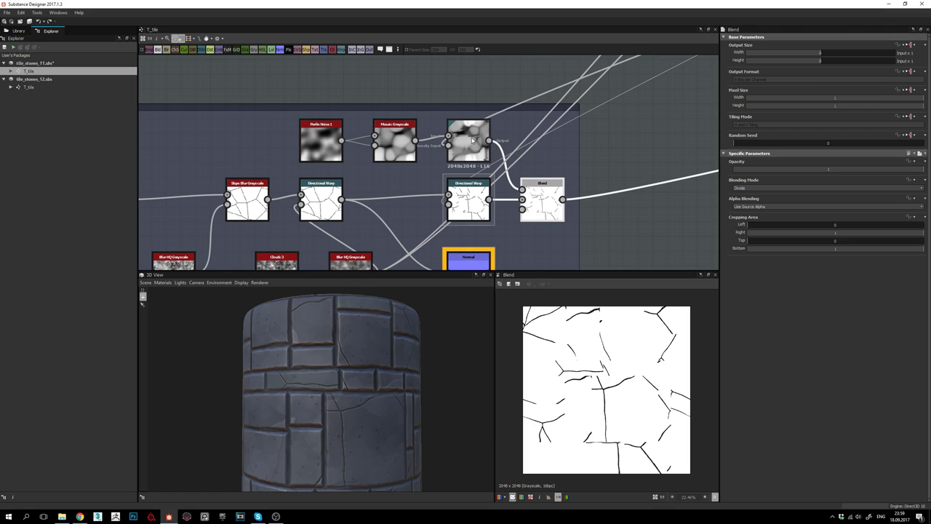
double_click(469, 142)
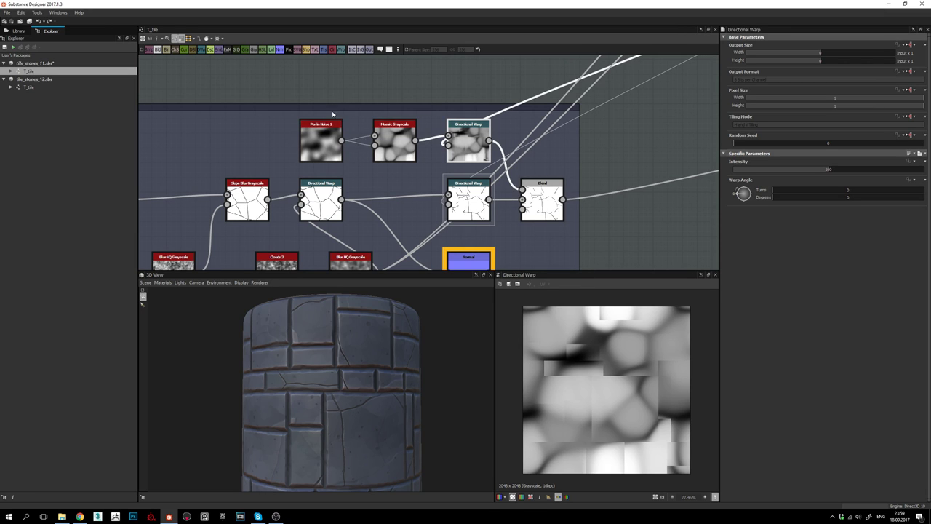
double_click(394, 142)
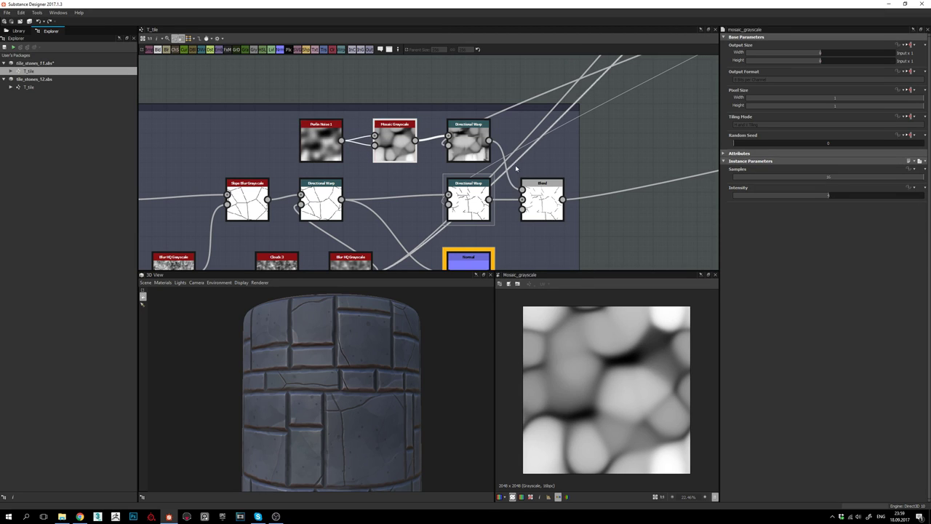
- Preview the Blend node's crack output and compare its varying line thickness with the cracks on the 3D stones
double_click(544, 209)
scroll(595, 376, up, 2)
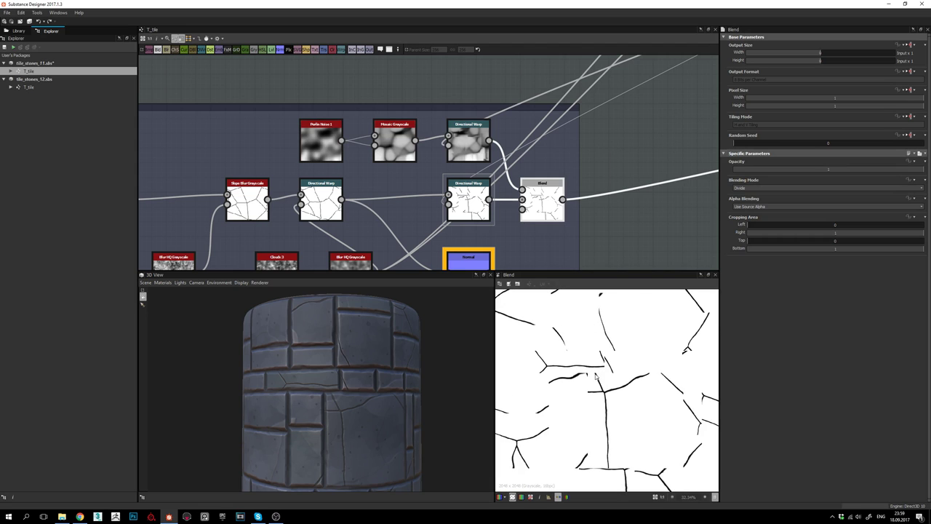
scroll(357, 400, up, 2)
mouse_move(357, 400)
mouse_down()
mouse_move(379, 375)
mouse_move(377, 389)
mouse_move(416, 417)
mouse_move(384, 413)
mouse_move(400, 391)
mouse_move(409, 395)
mouse_move(386, 406)
mouse_move(321, 389)
mouse_move(320, 367)
mouse_move(308, 379)
mouse_move(323, 366)
mouse_move(337, 415)
mouse_move(329, 411)
mouse_move(343, 412)
mouse_up()
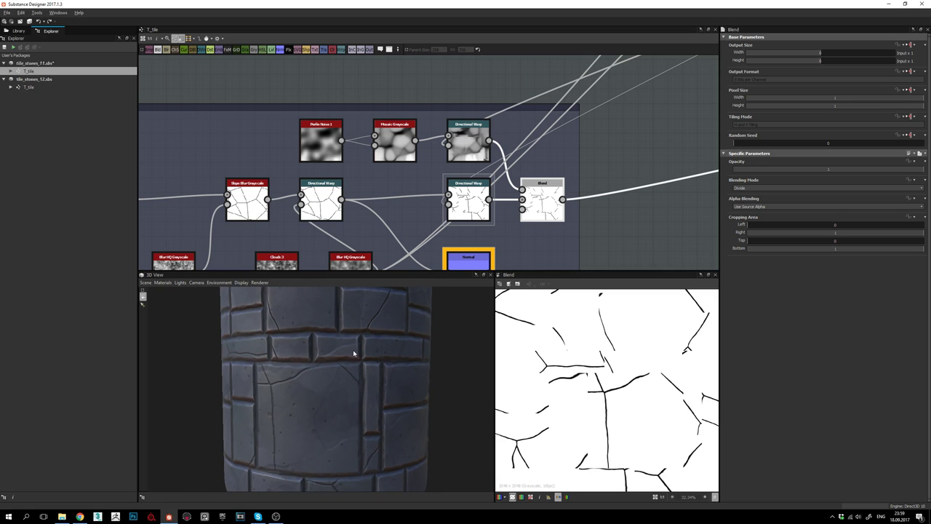
middle_drag(355, 354, 350, 369)
scroll(352, 370, up, 3)
drag(367, 379, 324, 351)
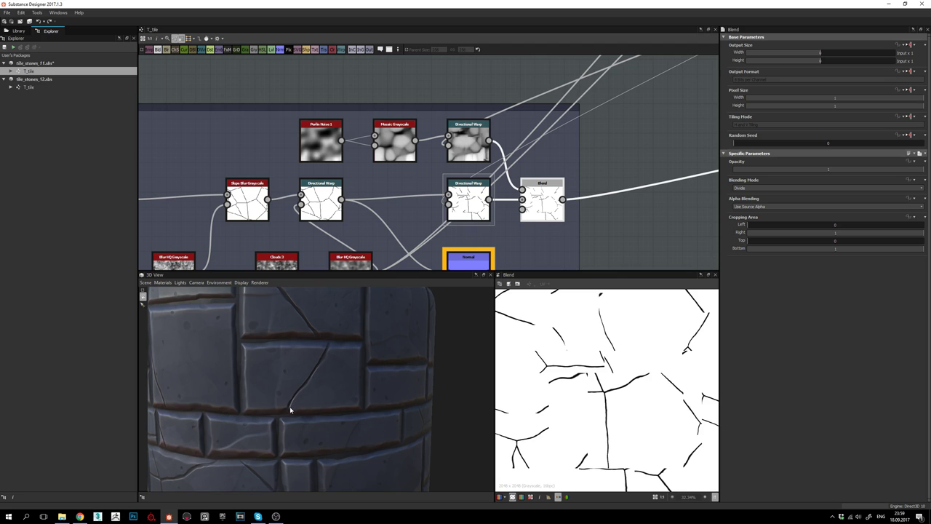
drag(281, 407, 342, 414)
scroll(535, 200, up, 2)
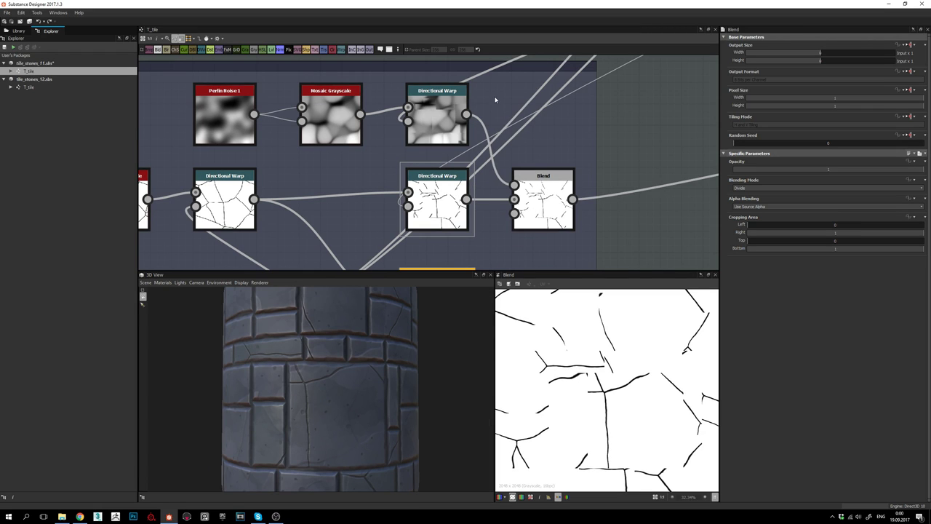
- Add a Levels node between the upper Directional Warp and the Blend node's foreground input
key(space)
text(leve)
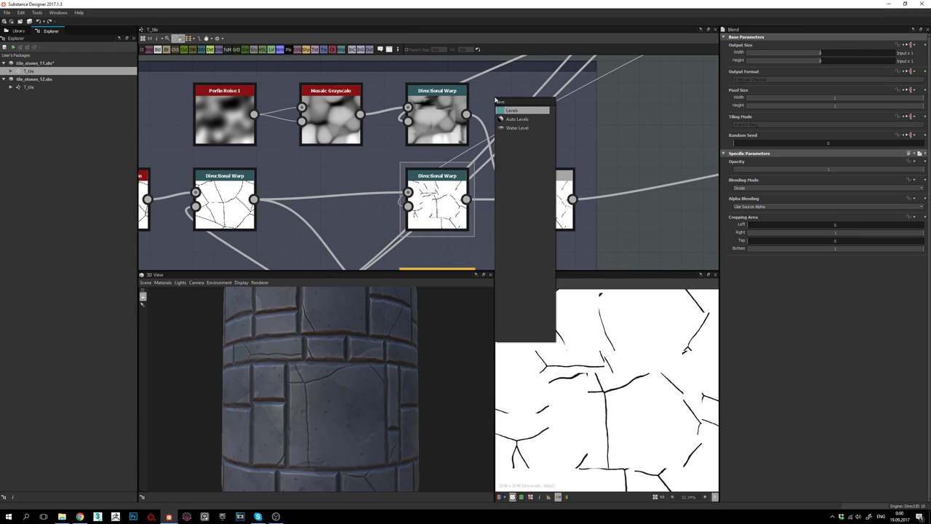
key(Return)
drag(501, 98, 543, 119)
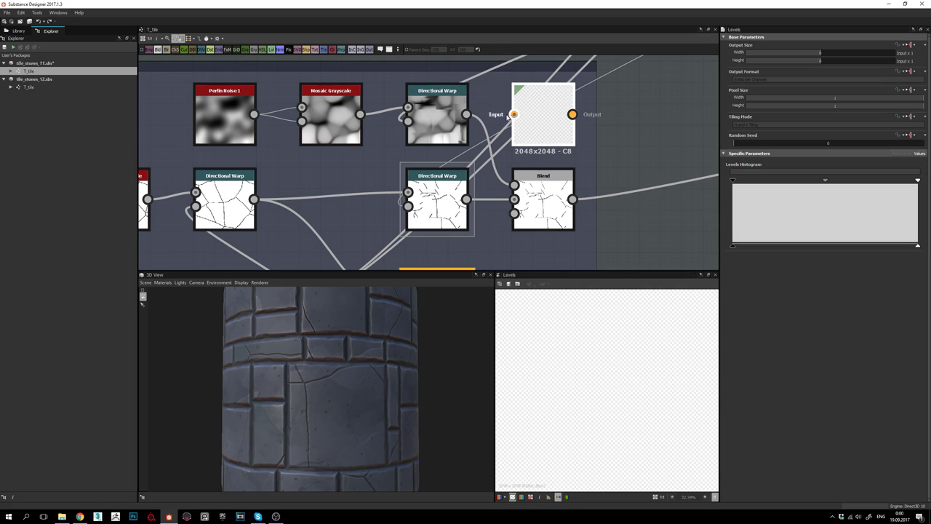
drag(467, 114, 534, 118)
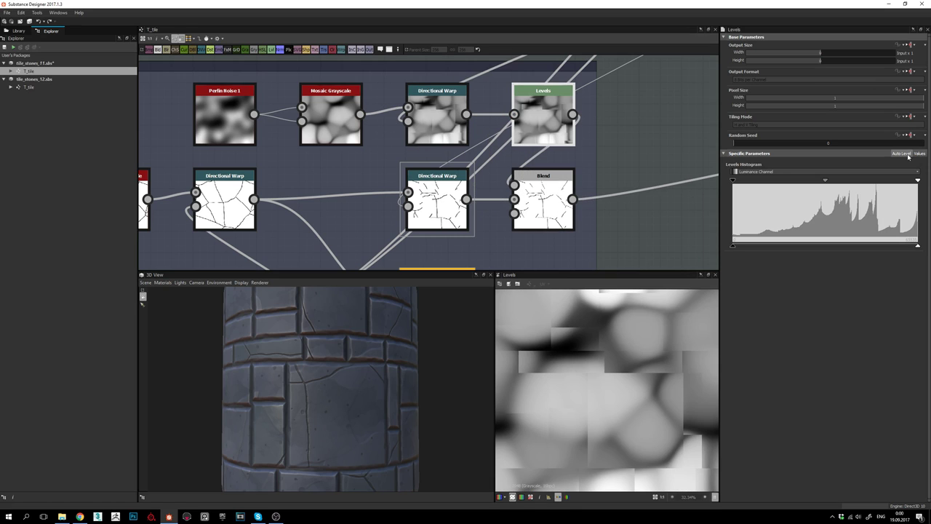
- Darken the Levels node's midtones strongly so that the mosaic mask fades more of the cracks
drag(253, 399, 341, 376)
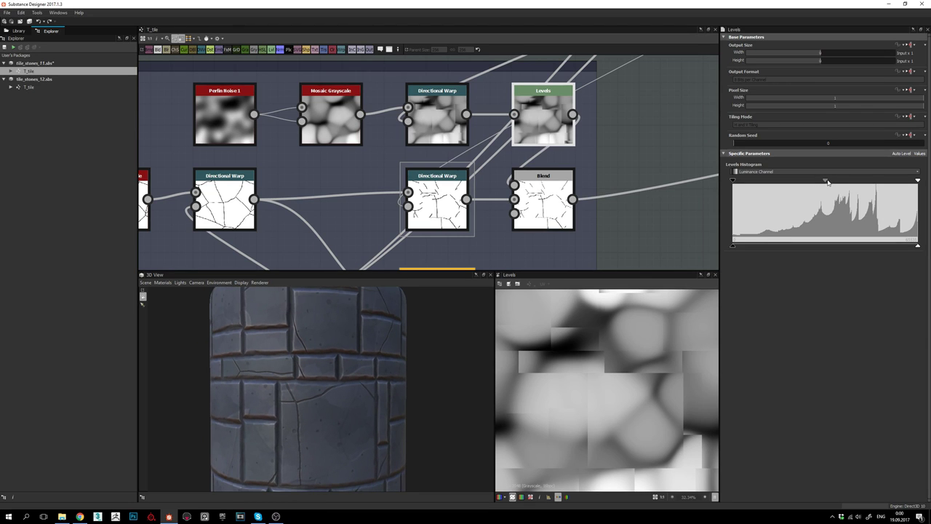
drag(826, 180, 852, 181)
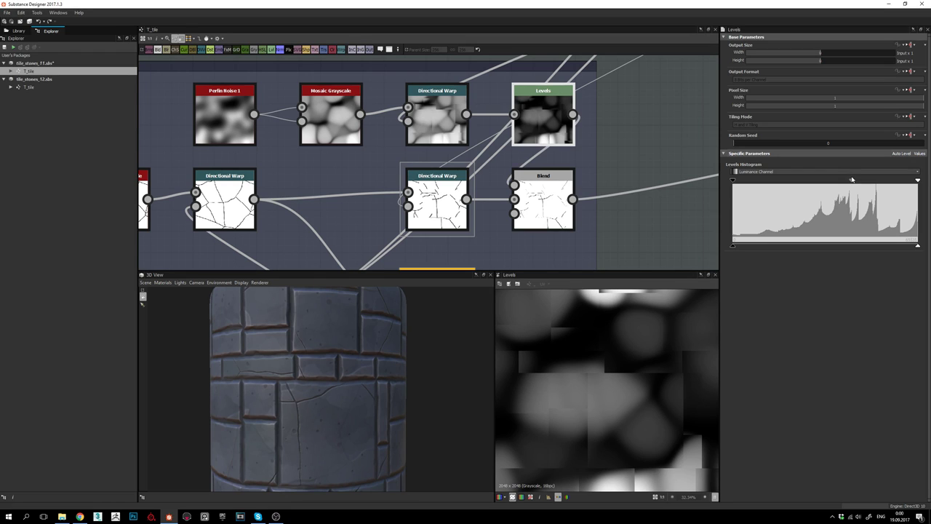
drag(852, 179, 867, 180)
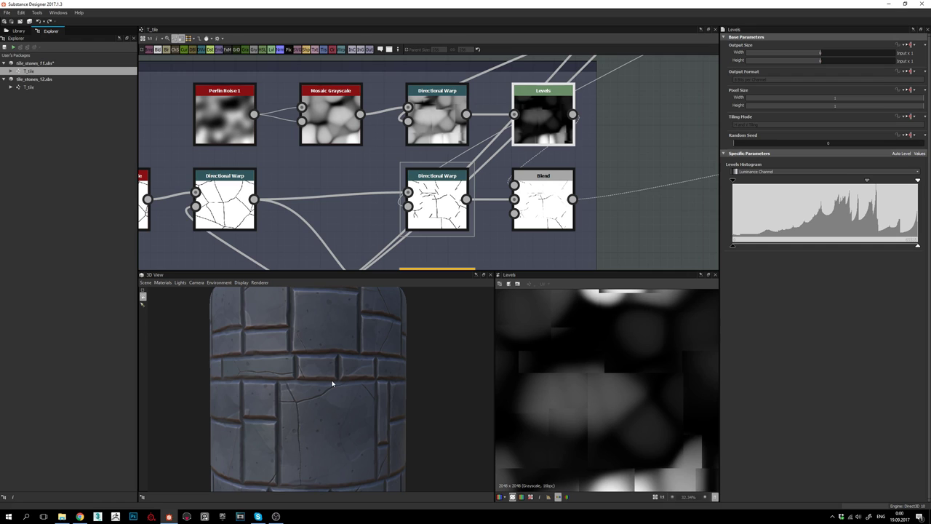
- Inspect the fading cracks across the stones of the 3D model from several angles and under different lighting
drag(333, 383, 270, 378)
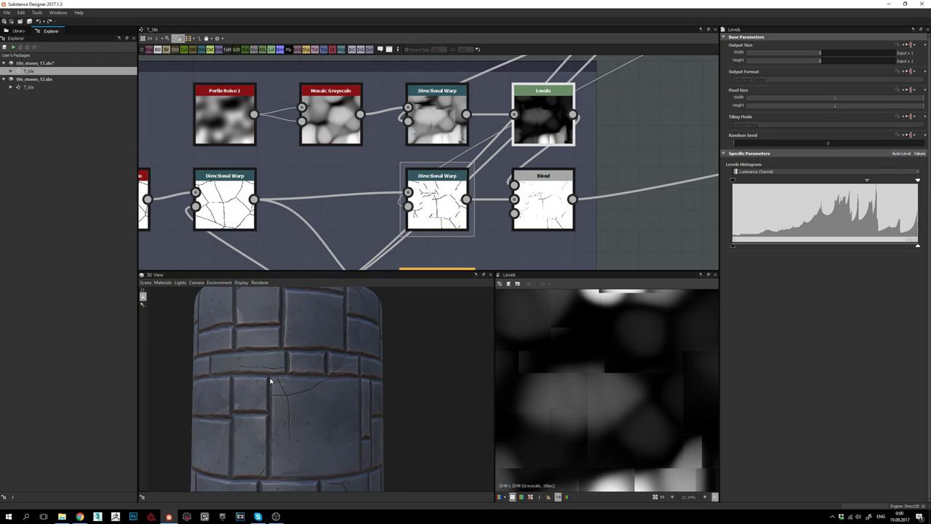
drag(293, 458, 334, 420)
right_drag(335, 420, 376, 362)
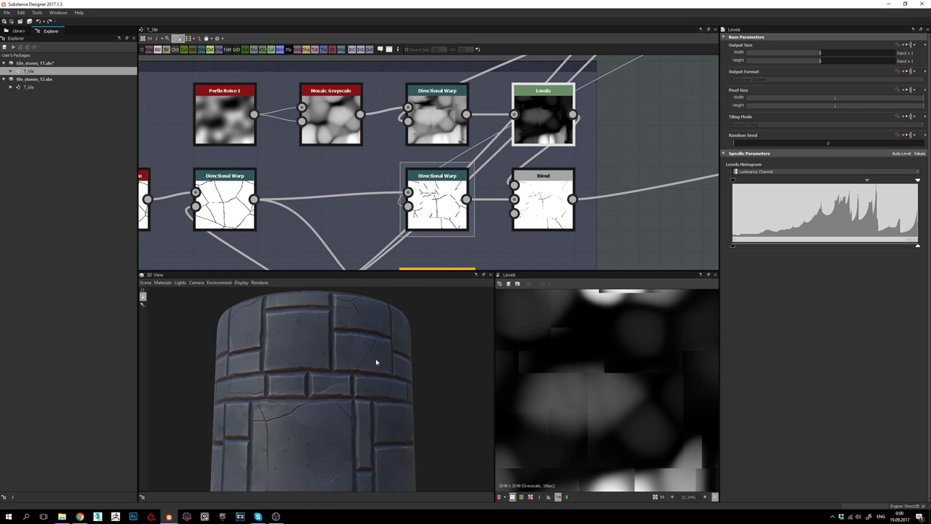
drag(376, 361, 351, 382)
right_drag(350, 382, 378, 359)
scroll(366, 378, down, 3)
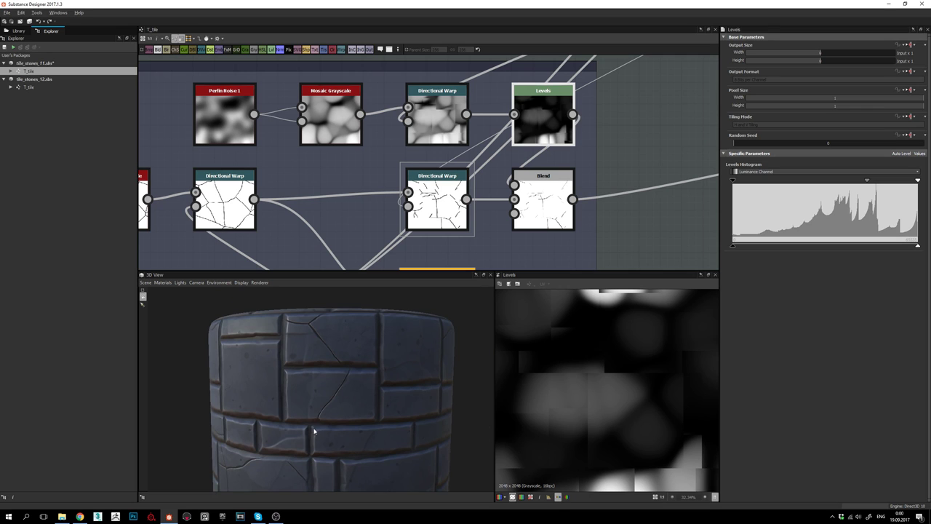
mouse_move(325, 407)
middle_down()
mouse_move(309, 412)
mouse_move(329, 398)
middle_up()
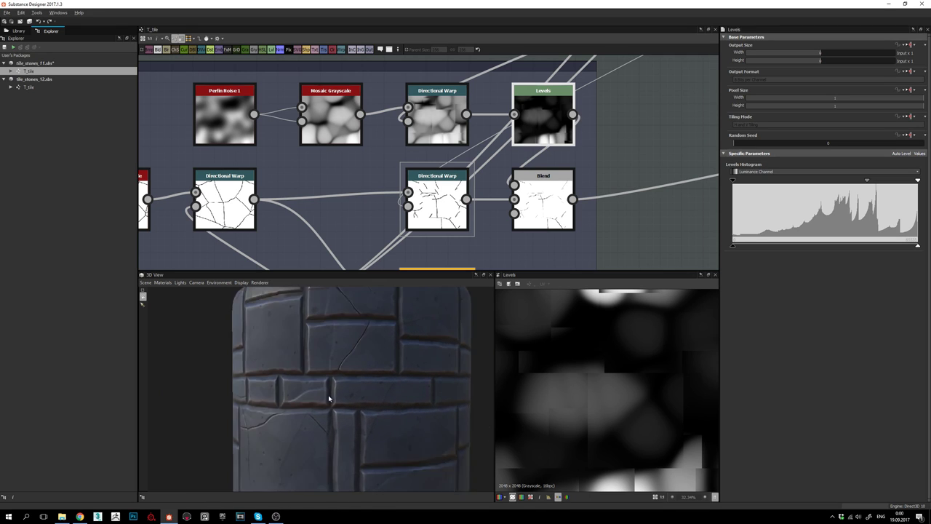
right_drag(329, 399, 328, 466)
drag(328, 465, 350, 432)
middle_drag(350, 431, 373, 446)
drag(373, 446, 337, 408)
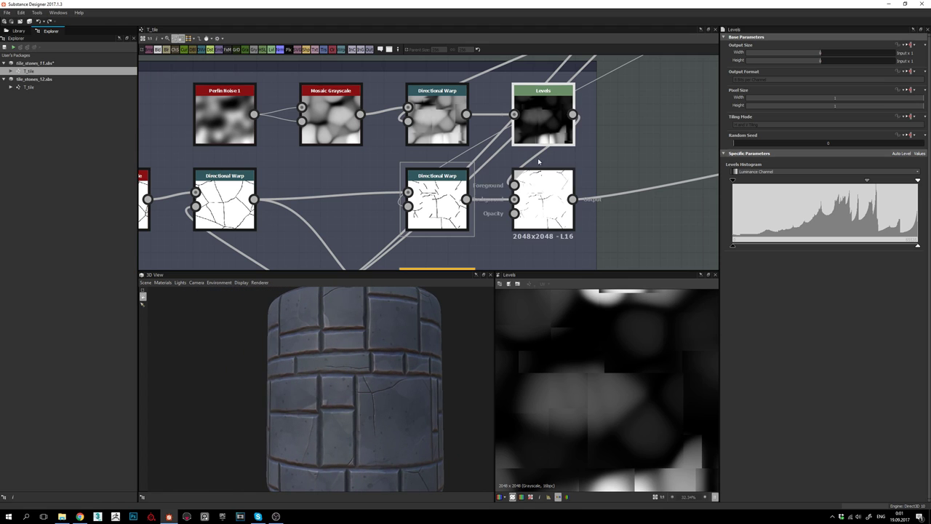
- Reconnect the upper Directional Warp directly to the Blend node's foreground input and inspect the cracks on the 3D stones
drag(466, 114, 515, 185)
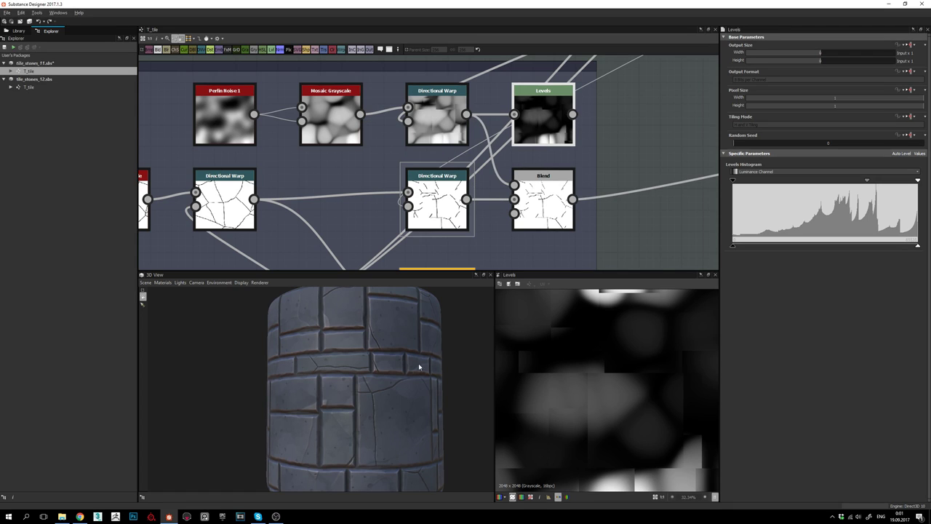
mouse_move(422, 366)
mouse_down()
mouse_move(433, 355)
mouse_move(392, 370)
mouse_move(356, 364)
mouse_move(411, 360)
mouse_up()
scroll(375, 362, up, 5)
scroll(406, 393, down, 4)
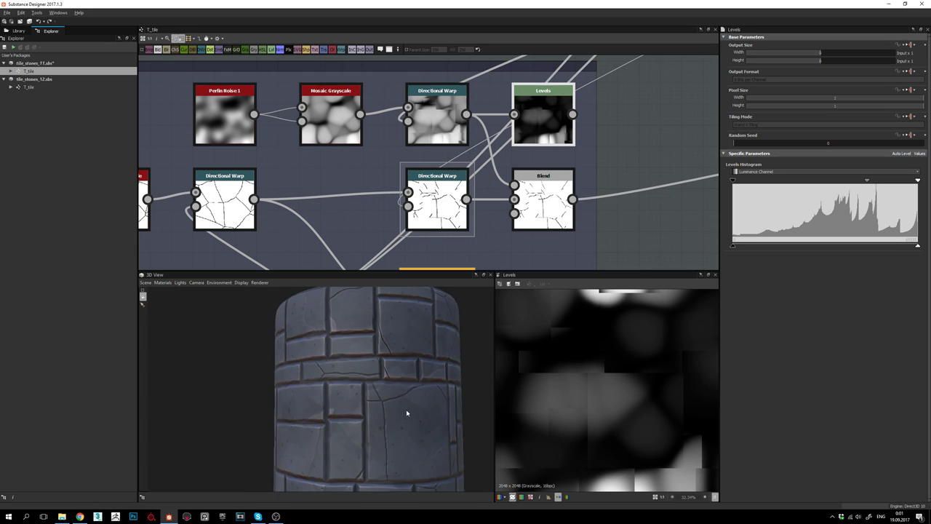
drag(408, 410, 347, 448)
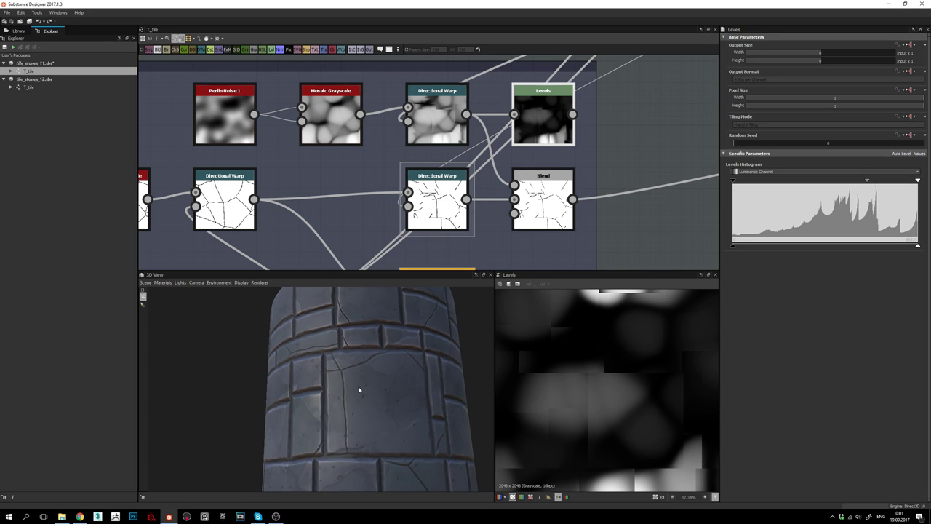
drag(358, 390, 357, 410)
scroll(369, 402, down, 4)
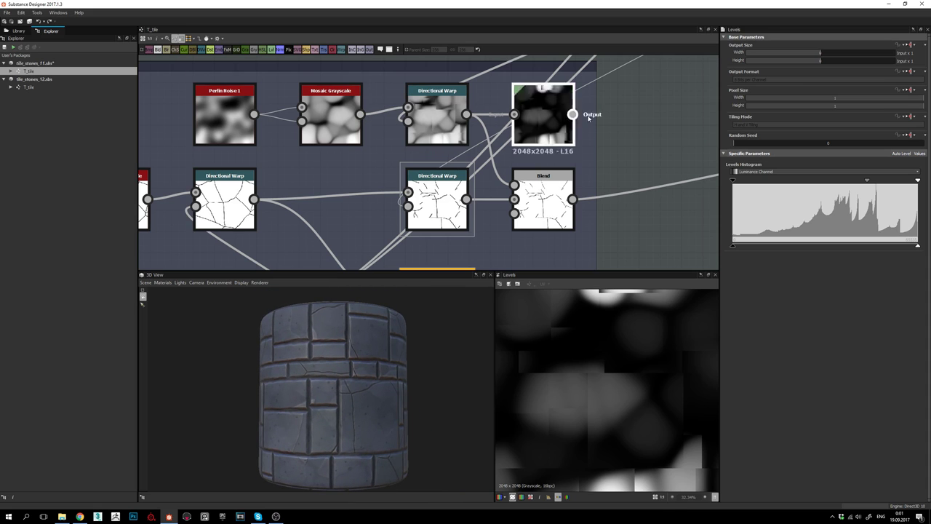
scroll(364, 449, up, 4)
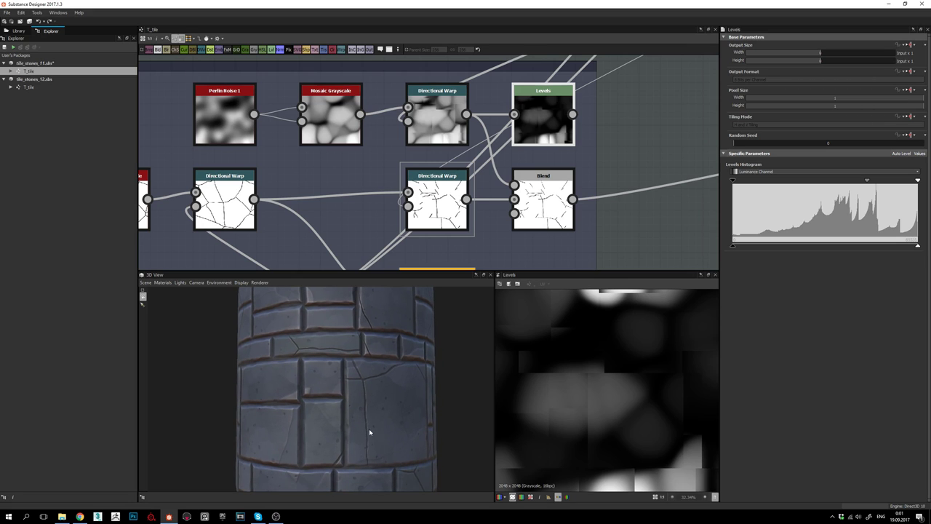
drag(381, 448, 338, 424)
drag(366, 455, 334, 453)
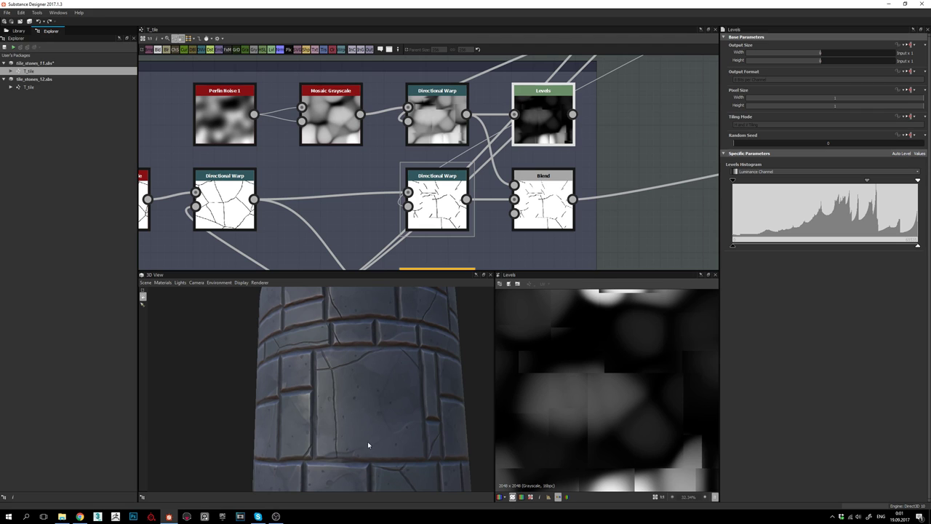
scroll(369, 434, down, 5)
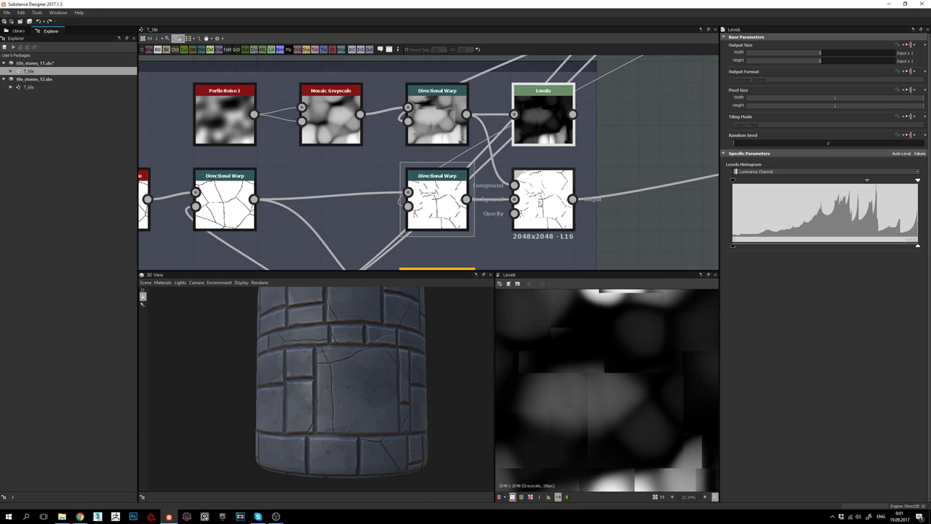
- Delete the unused Levels node and preview the Blend node's crack output
key(Delete)
scroll(568, 189, down, 2)
double_click(557, 195)
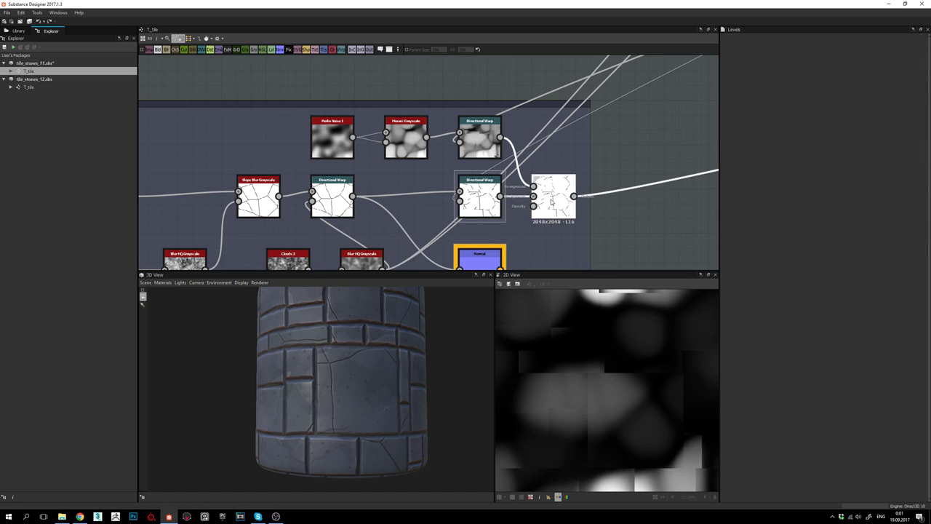
scroll(617, 406, down, 2)
middle_drag(575, 169, 557, 94)
scroll(602, 397, up, 2)
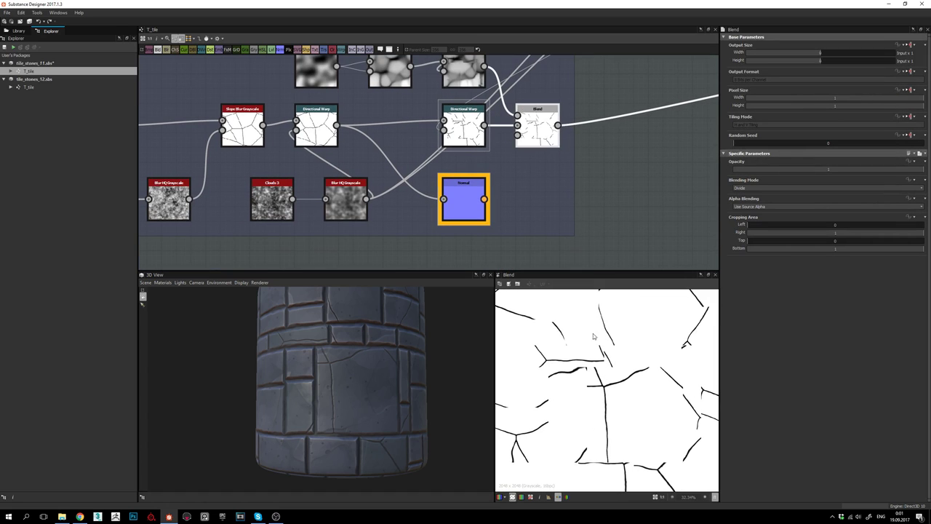
- Feed the Blend node's output into the Normal node and examine the cracks in the resulting normal map
drag(558, 125, 444, 199)
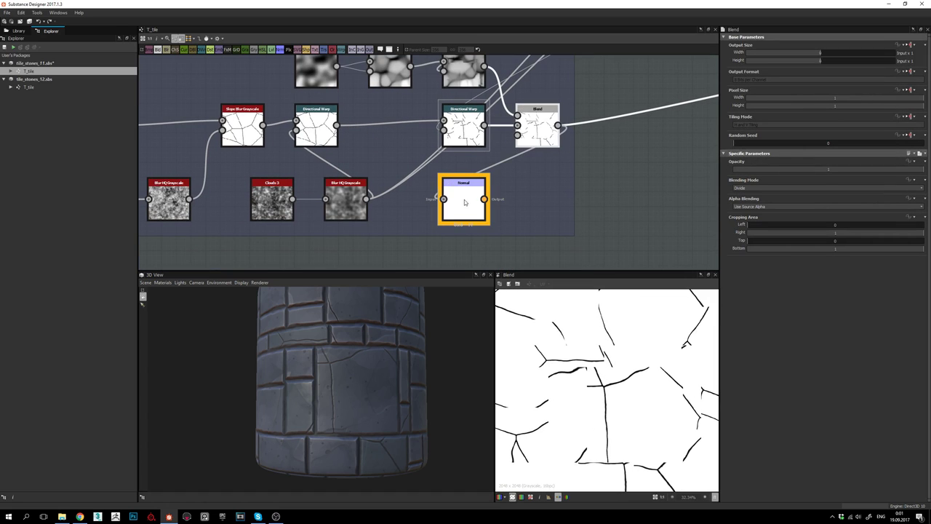
double_click(464, 203)
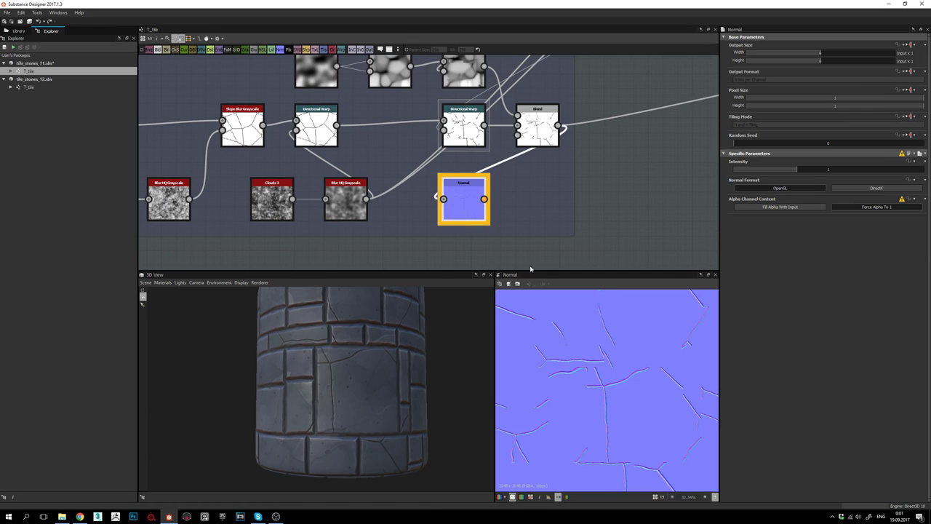
scroll(609, 408, up, 6)
scroll(589, 372, down, 3)
middle_drag(539, 356, 588, 386)
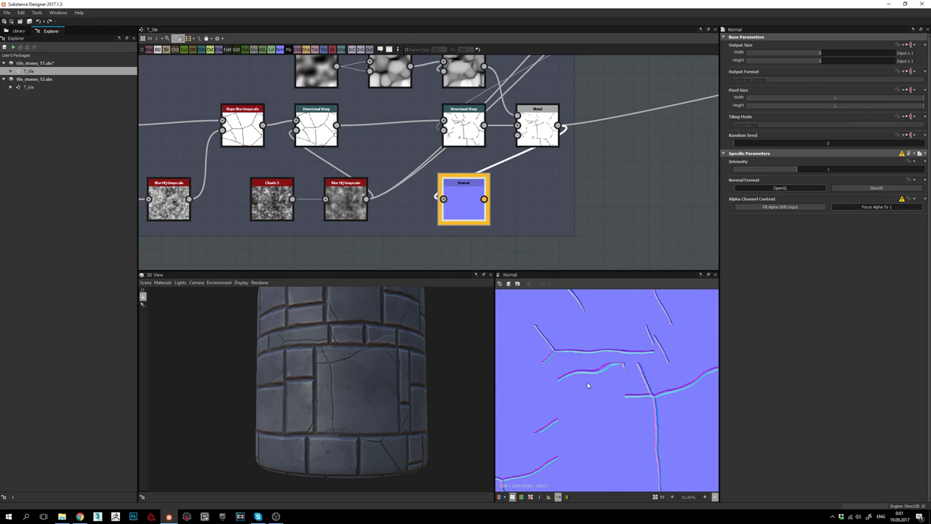
middle_drag(619, 460, 656, 389)
middle_drag(686, 441, 627, 366)
scroll(628, 366, down, 2)
middle_drag(626, 313, 622, 428)
middle_drag(578, 345, 579, 346)
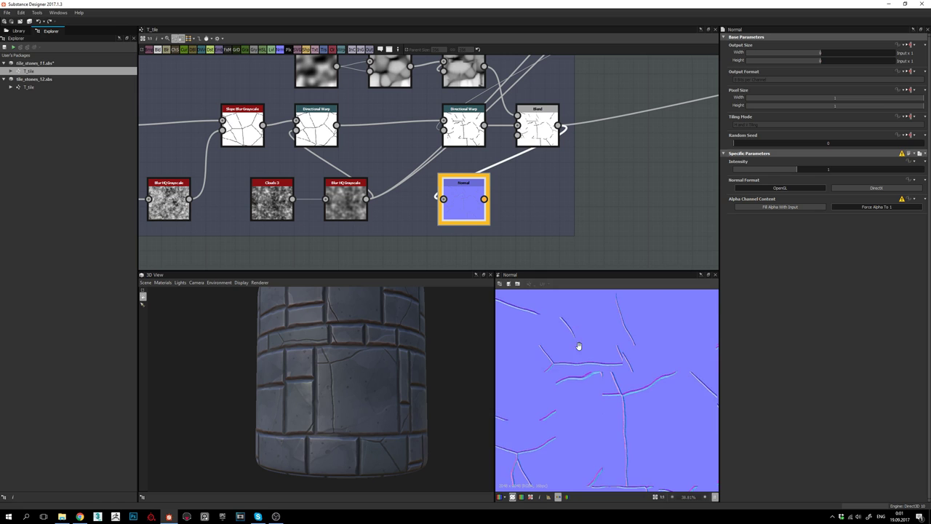
scroll(582, 347, up, 5)
- Preview the cuts Blend node in the height frame and examine how the cracks are multiplied onto the stones
mouse_move(465, 209)
mouse_down()
mouse_move(531, 209)
mouse_move(465, 207)
mouse_up()
middle_drag(574, 173, 505, 211)
scroll(506, 211, down, 4)
middle_drag(694, 148, 598, 164)
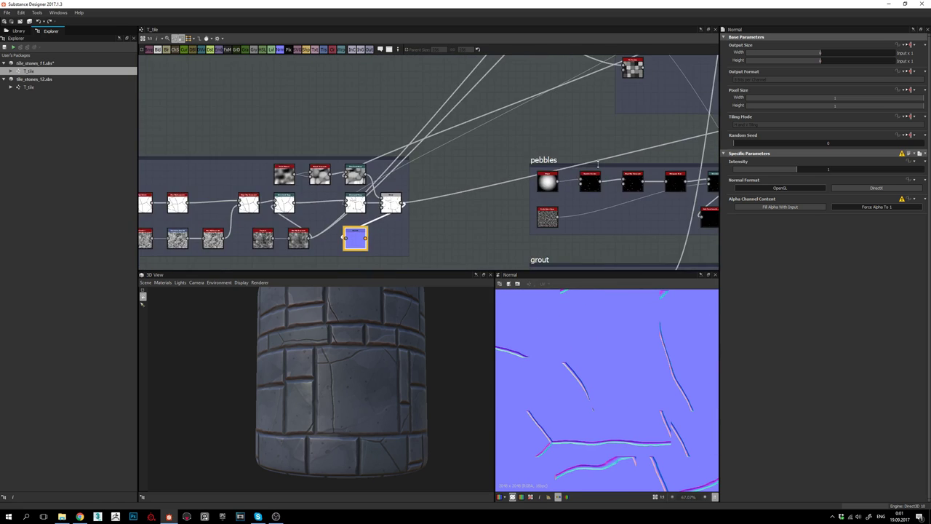
middle_drag(683, 121, 511, 160)
middle_drag(624, 126, 380, 208)
middle_drag(546, 207, 399, 165)
scroll(436, 177, up, 3)
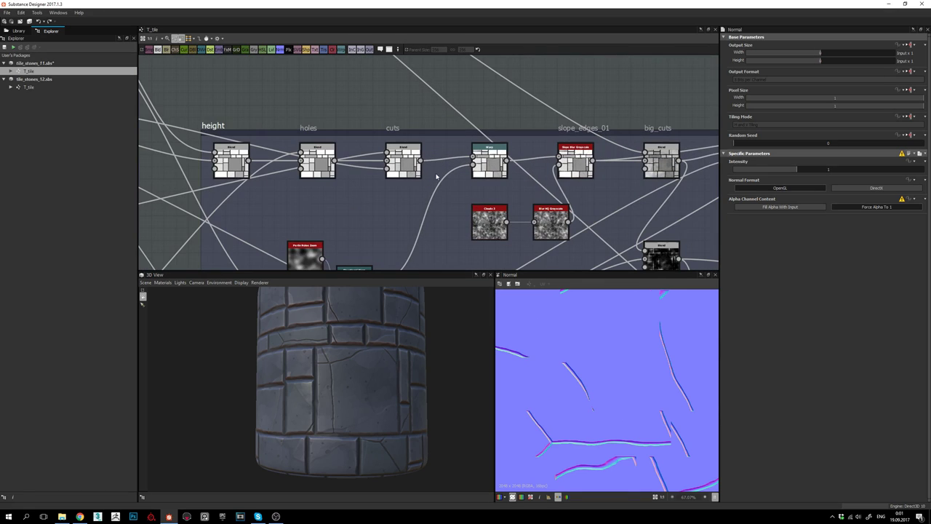
double_click(408, 166)
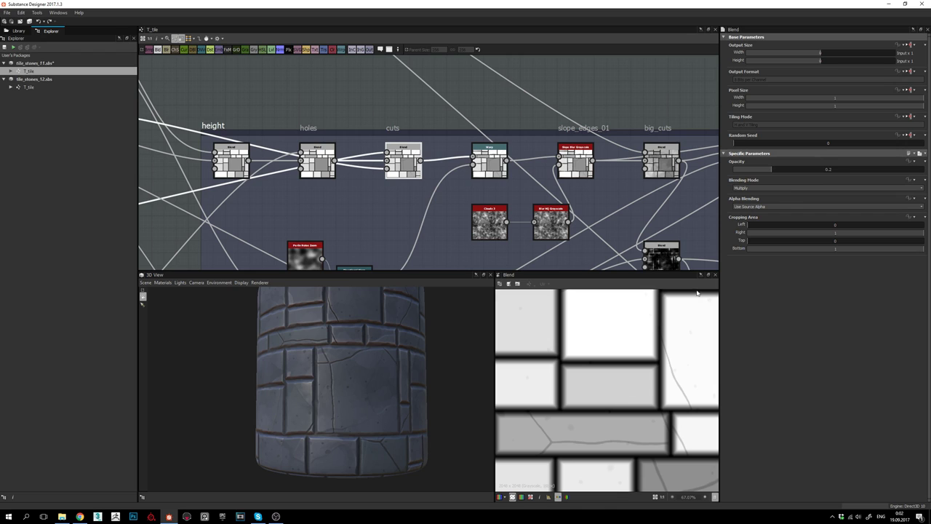
scroll(604, 437, down, 5)
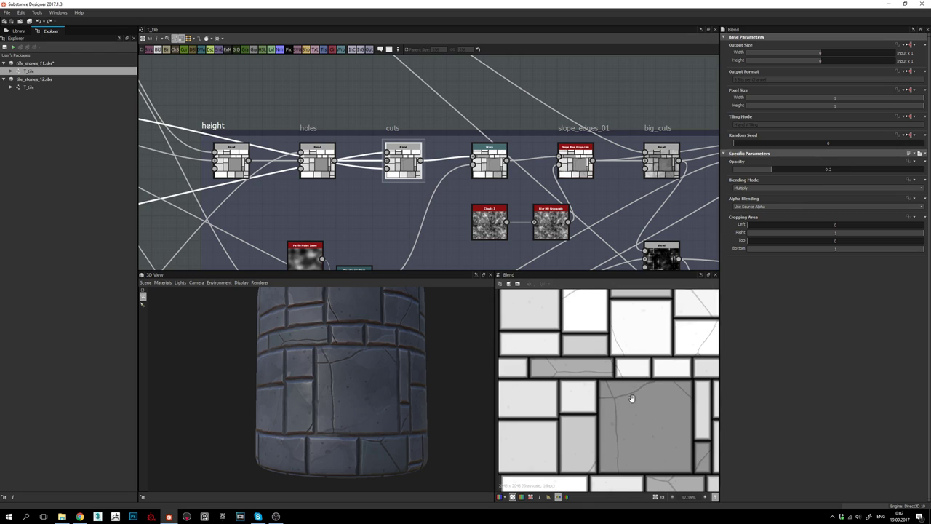
scroll(640, 345, down, 2)
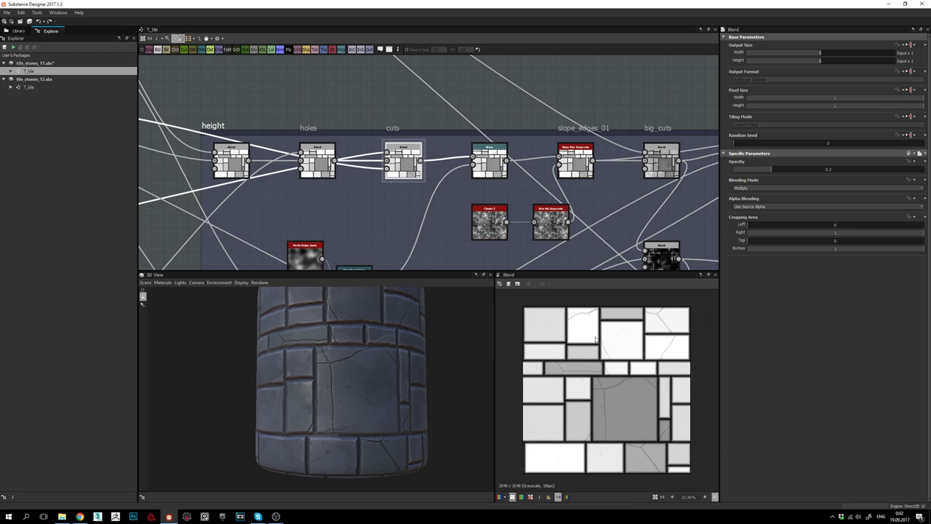
- Compare the stone edges before and after the Warp node that follows the cuts Blend
middle_drag(524, 195, 469, 195)
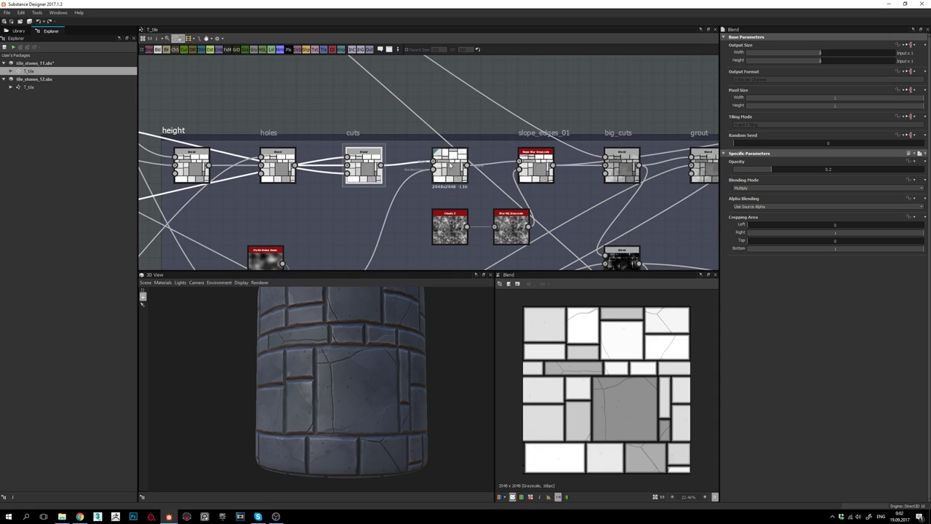
click(450, 166)
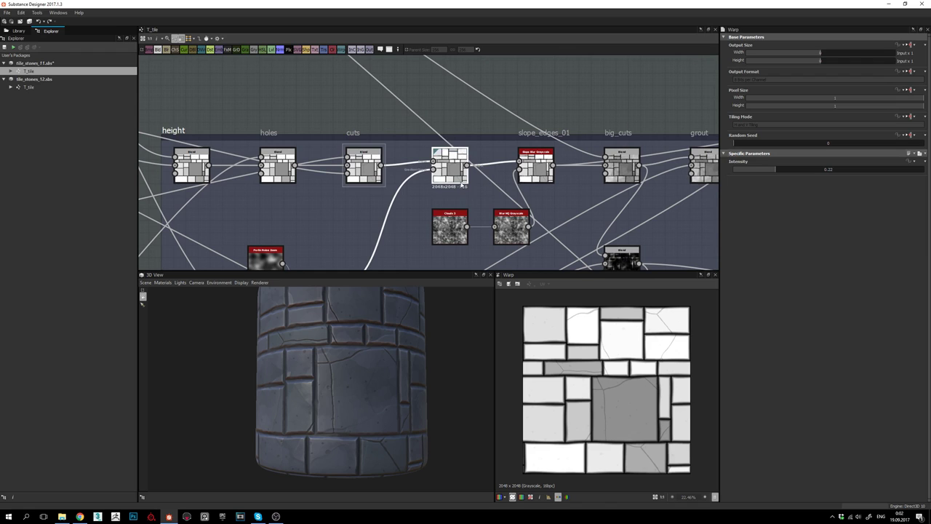
scroll(633, 445, up, 2)
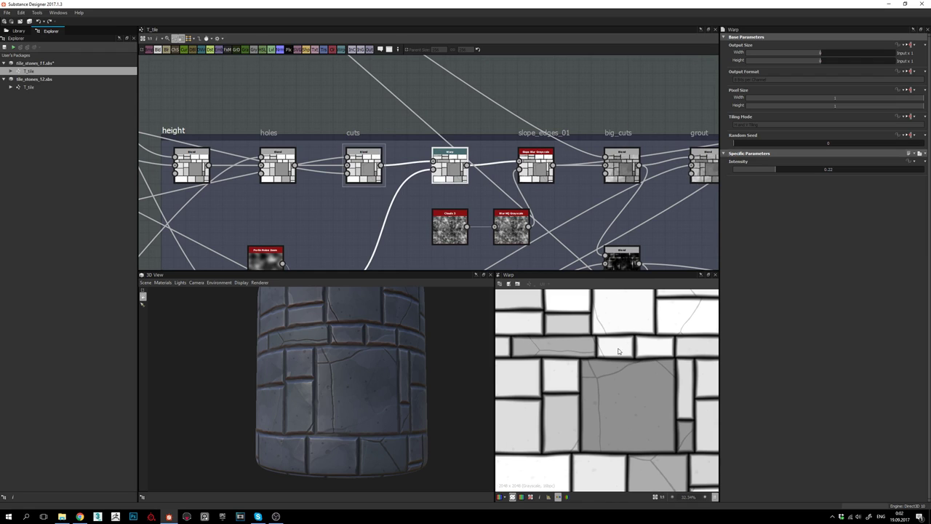
double_click(365, 168)
scroll(627, 376, up, 2)
middle_drag(621, 369, 612, 373)
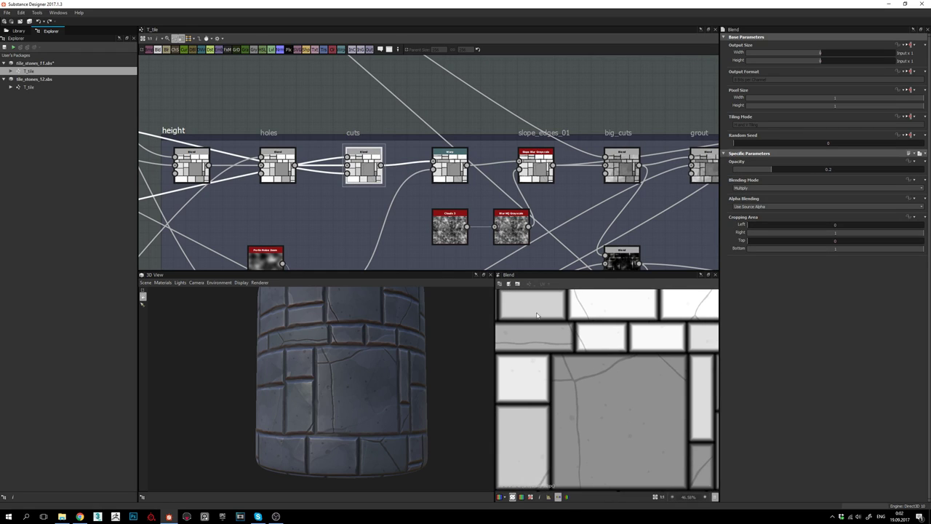
double_click(451, 169)
- Preview the Directional Warp driving the Warp node, together with its Perlin Noise Zoom and Blur HQ Grayscale inputs
middle_drag(369, 268, 422, 181)
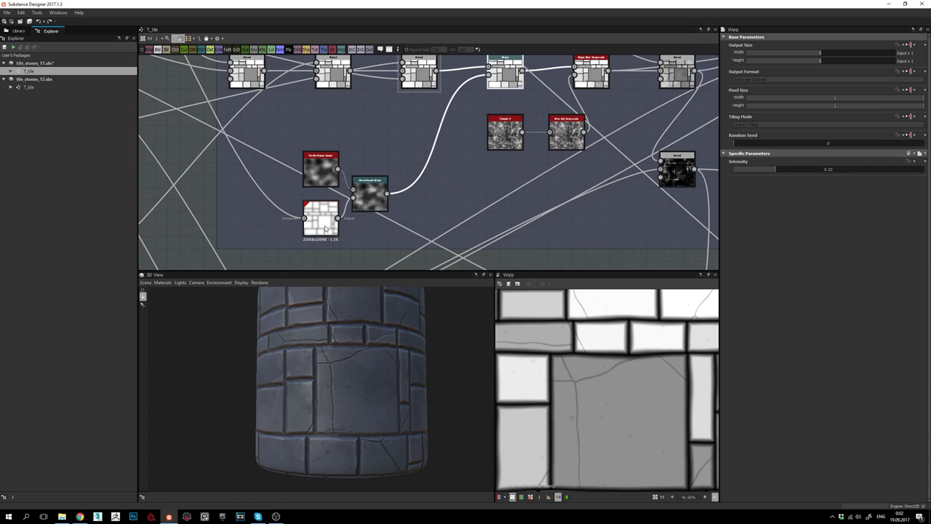
double_click(369, 195)
scroll(681, 382, down, 4)
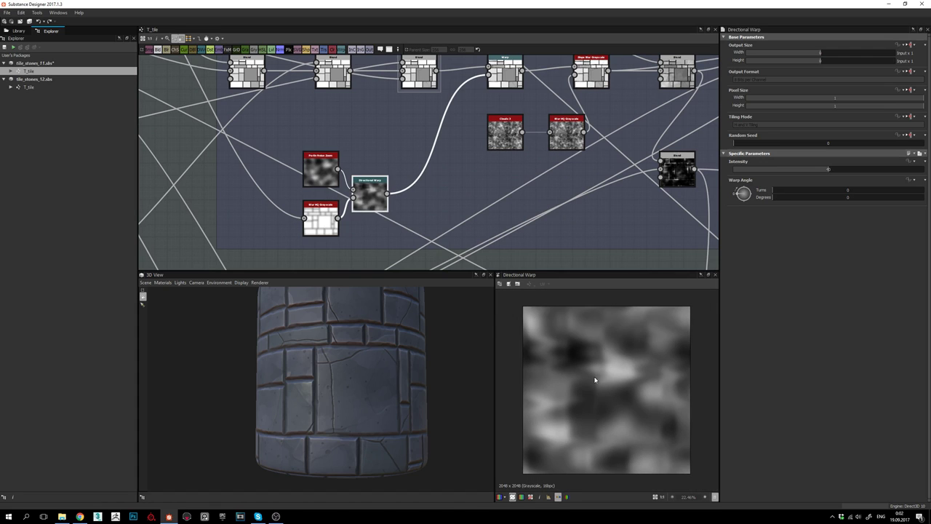
middle_drag(362, 188, 394, 189)
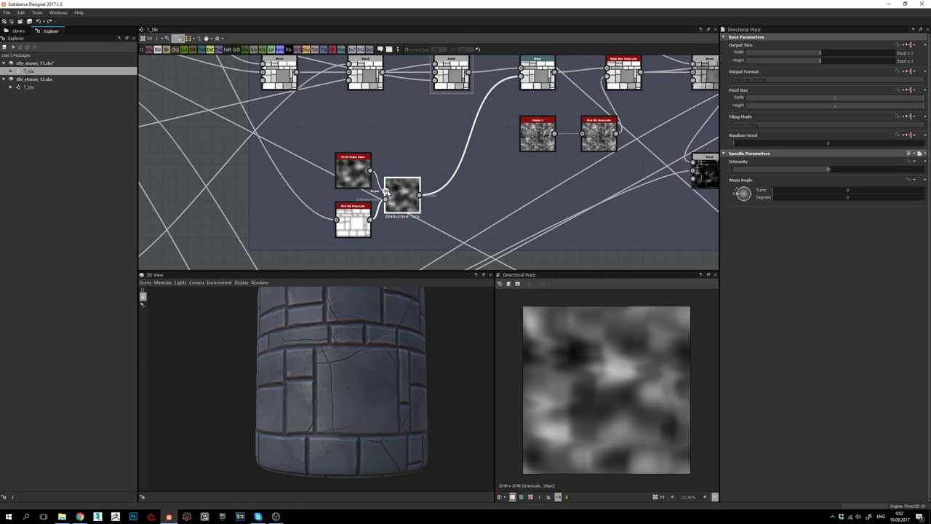
click(352, 172)
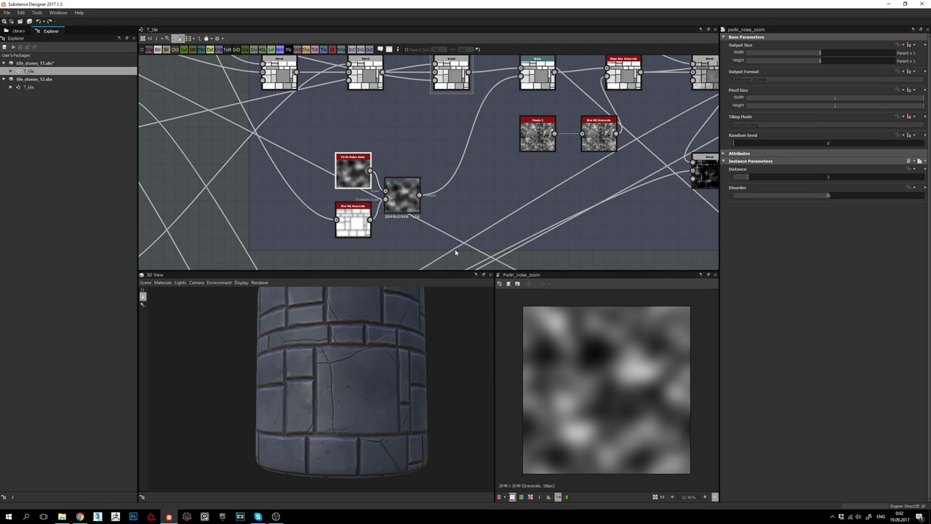
middle_drag(433, 188, 414, 188)
double_click(397, 203)
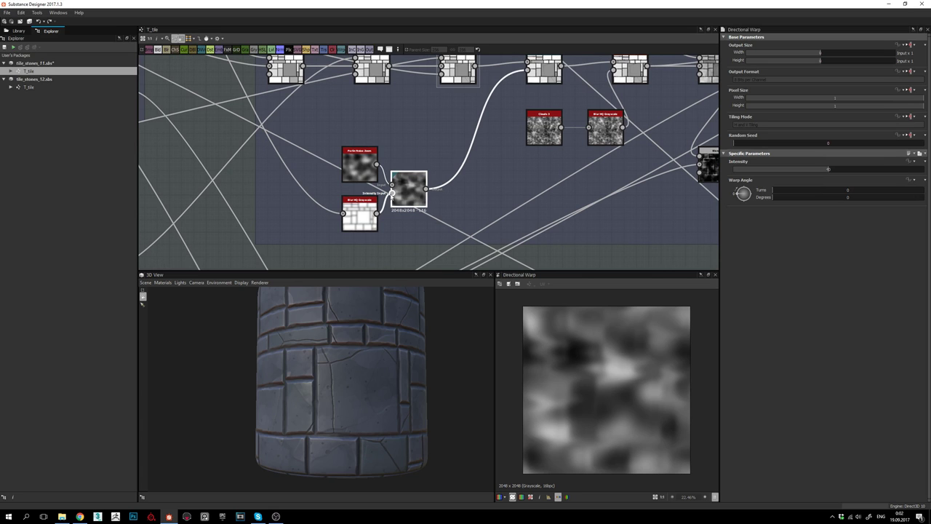
double_click(368, 213)
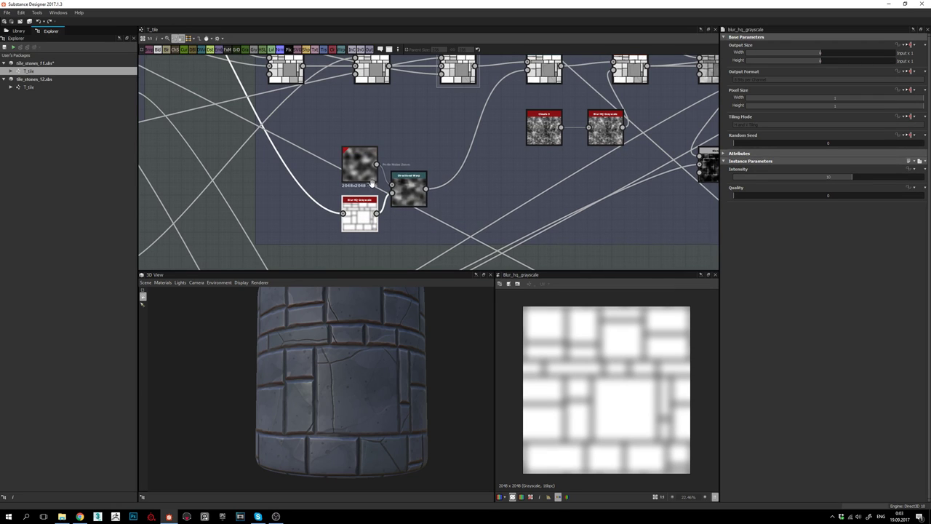
- Trace the Blur HQ Grayscale node's input back to its source in the tile_stones frame
middle_drag(371, 183, 544, 253)
middle_drag(424, 178, 560, 299)
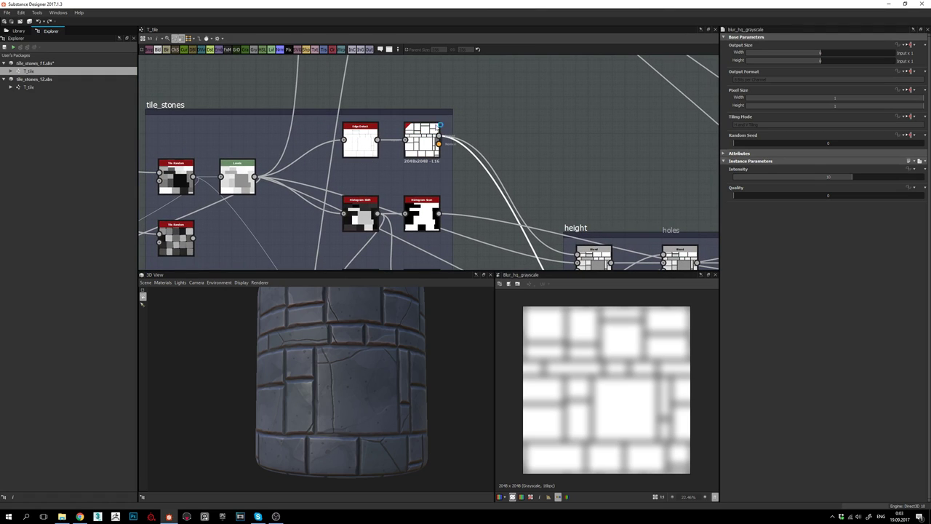
middle_drag(502, 211, 444, 106)
middle_drag(511, 190, 465, 211)
middle_drag(530, 170, 507, 183)
scroll(469, 188, up, 3)
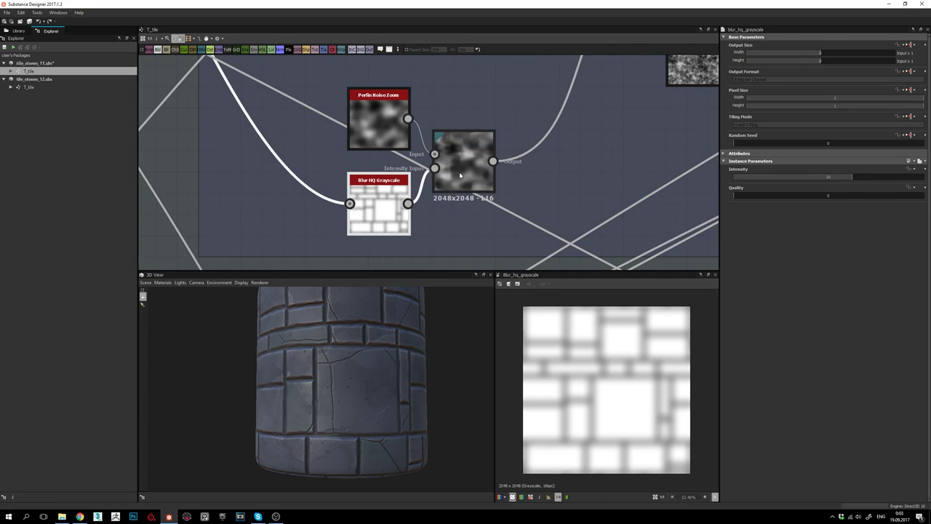
- Compare the blurred stone mask on the Directional Warp's Intensity Input with the warped noise it produces
click(468, 186)
scroll(391, 210, up, 2)
scroll(370, 210, up, 1)
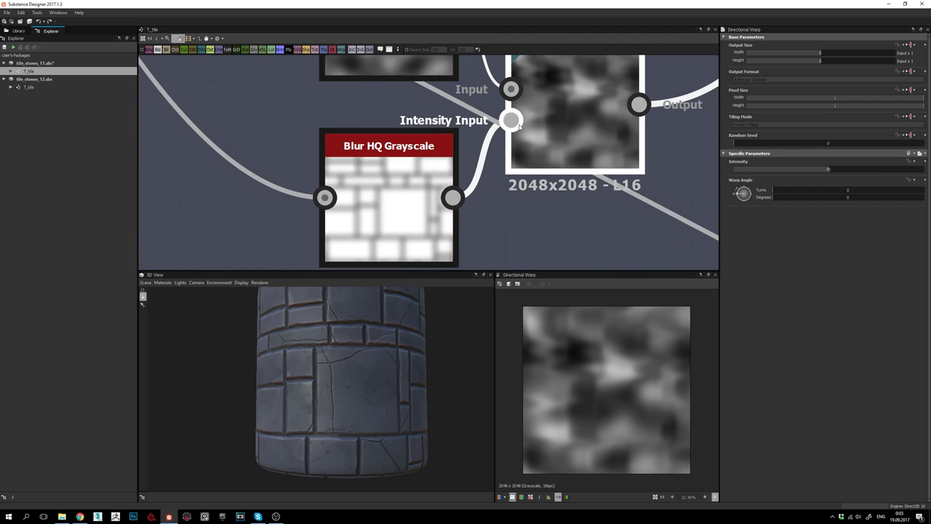
click(377, 202)
scroll(615, 413, down, 1)
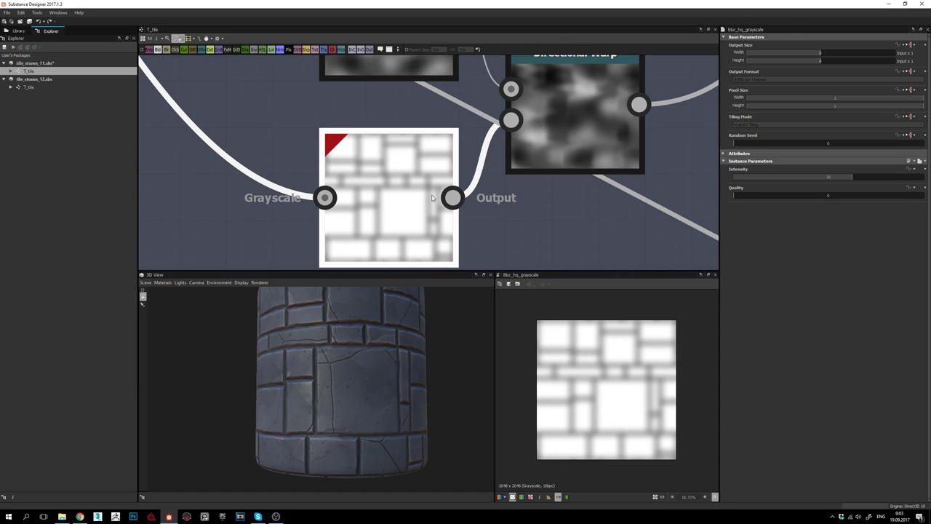
scroll(522, 165, down, 1)
click(513, 137)
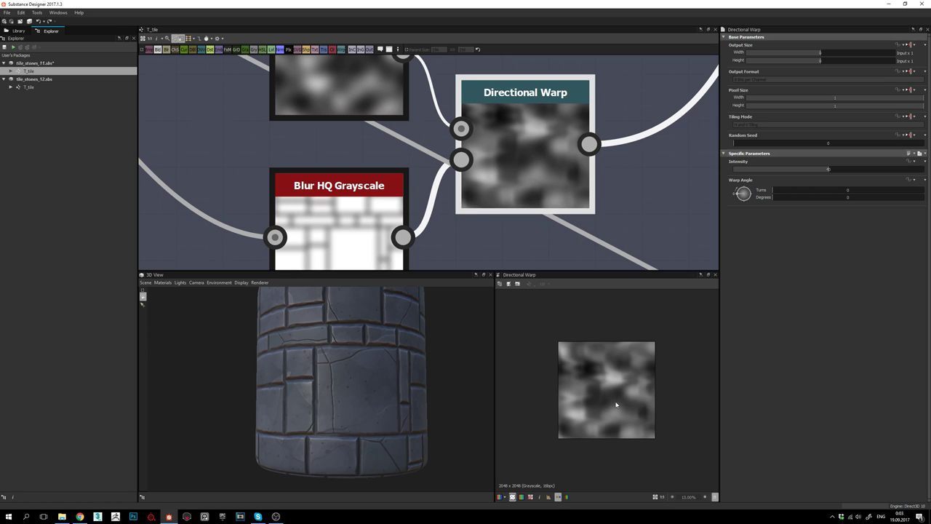
scroll(616, 405, up, 1)
scroll(601, 370, up, 3)
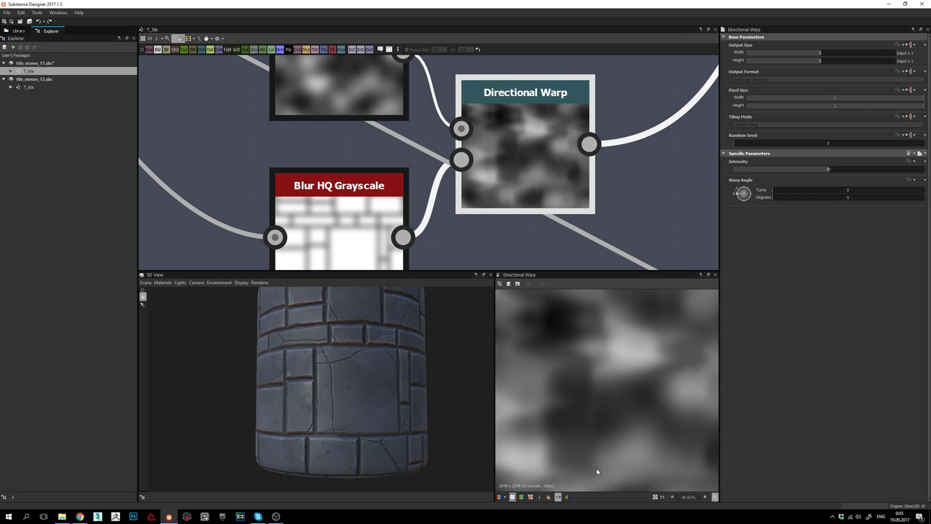
scroll(597, 472, down, 2)
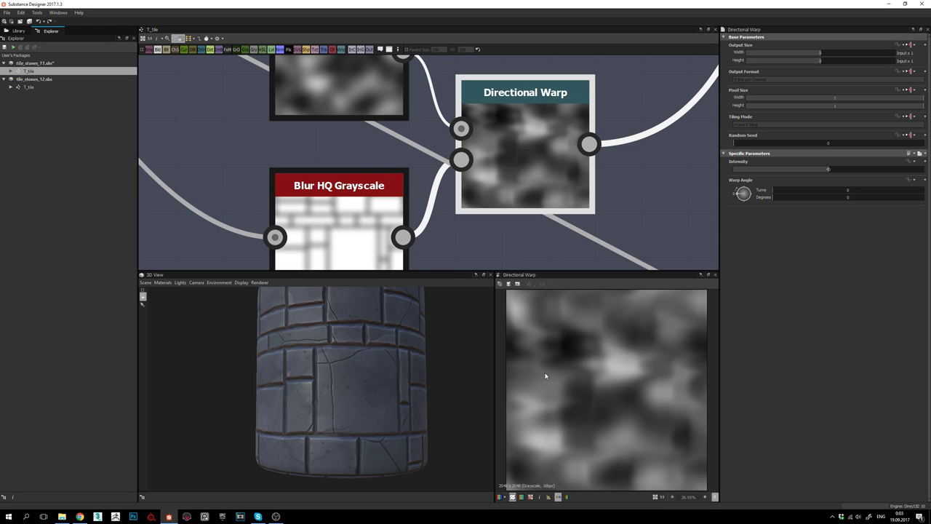
- Examine the whole Directional Warp noise pattern next to the Blur HQ Grayscale mask that feeds it
middle_drag(364, 236, 368, 191)
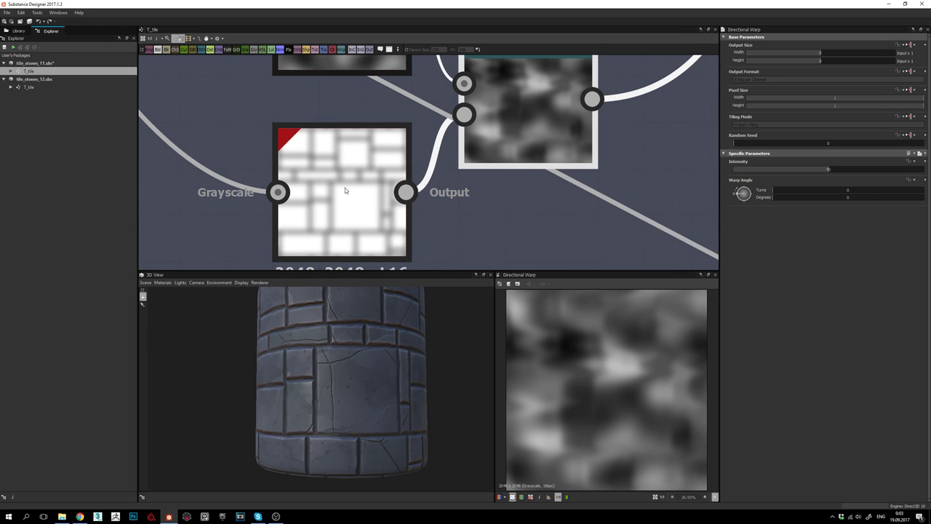
scroll(598, 436, down, 2)
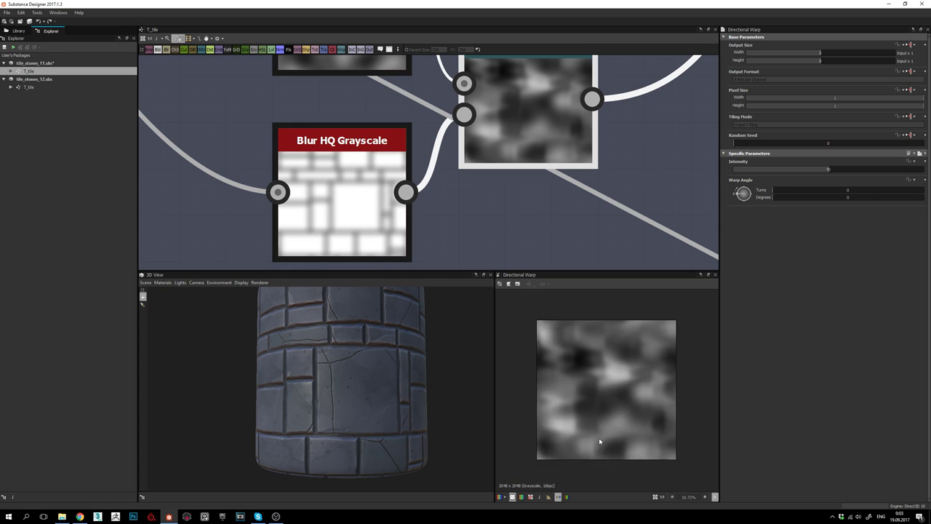
scroll(609, 435, up, 3)
scroll(594, 425, down, 2)
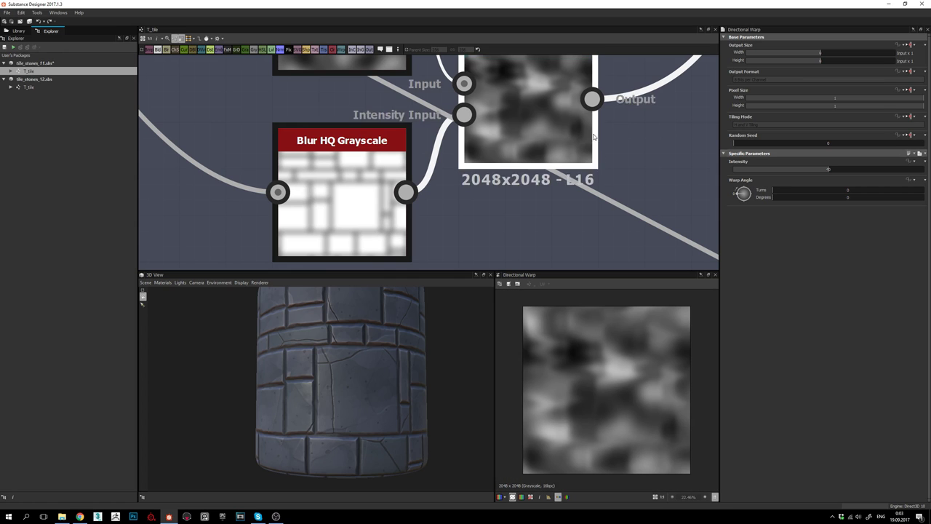
- Preview the Warp node after the cuts Blend and examine its stone edges up close, then on the 3D cylinder
scroll(534, 131, down, 3)
middle_drag(647, 121, 328, 268)
middle_drag(461, 67, 397, 229)
double_click(431, 175)
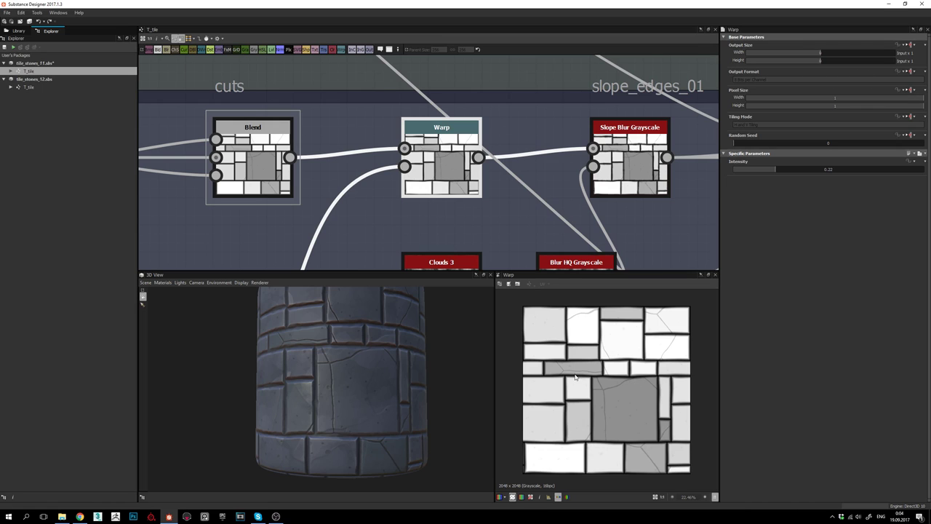
scroll(638, 381, up, 2)
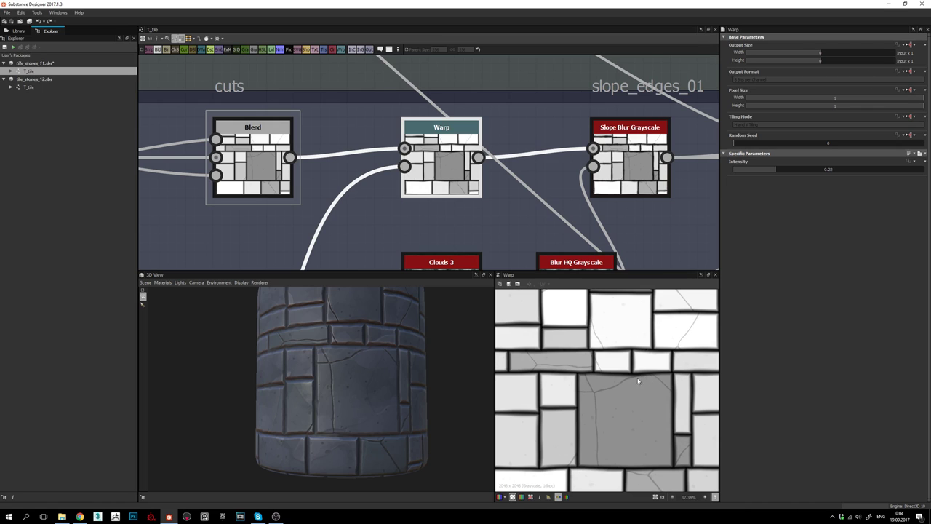
mouse_move(559, 371)
middle_down()
mouse_move(592, 375)
mouse_move(545, 376)
middle_up()
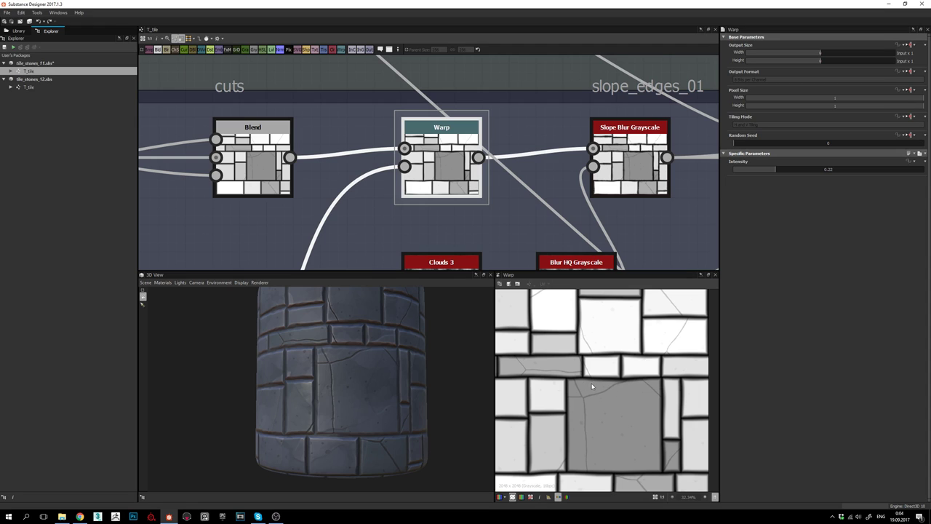
scroll(630, 365, up, 2)
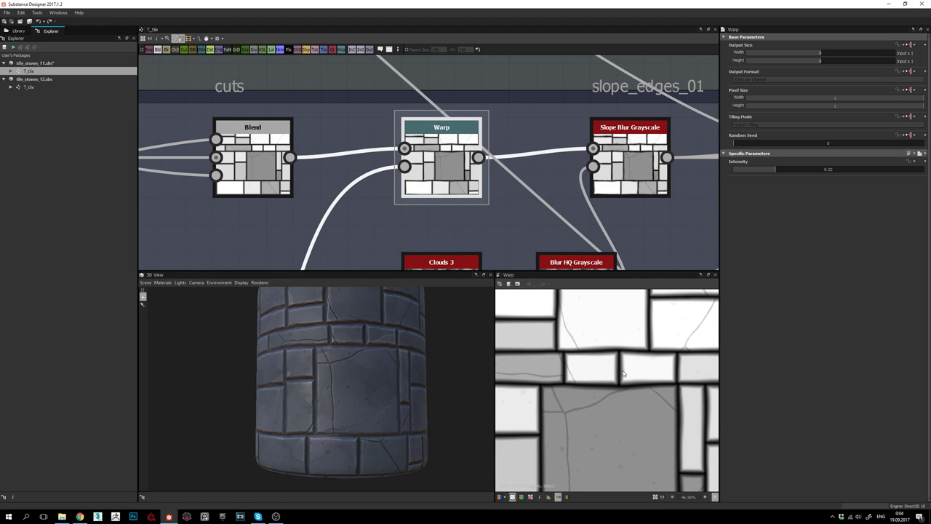
middle_drag(635, 374, 648, 384)
scroll(590, 382, down, 3)
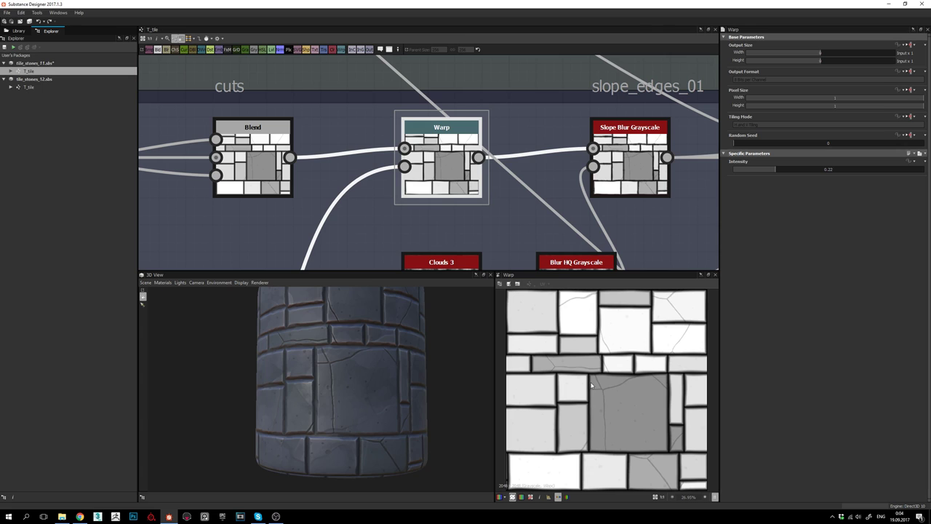
mouse_move(361, 374)
mouse_down()
mouse_move(374, 376)
mouse_move(363, 388)
mouse_up()
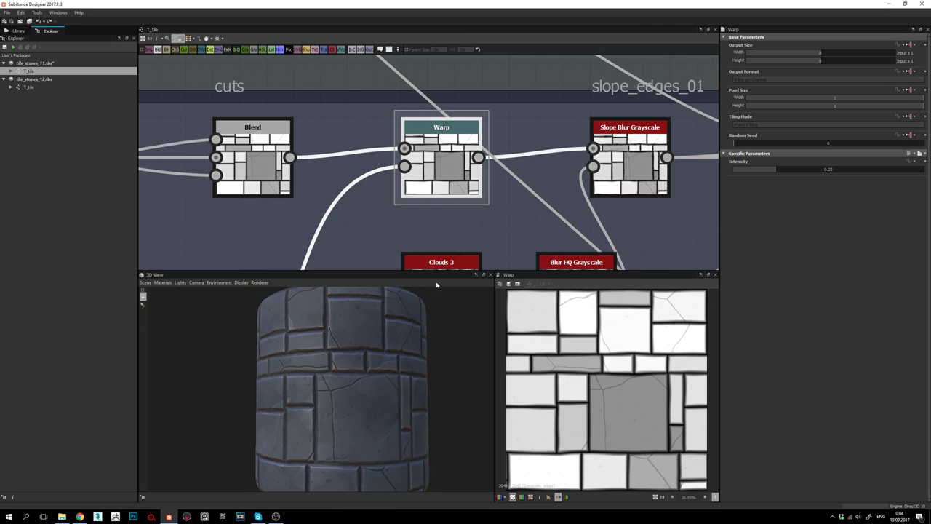
- Compare the output of the Slope Blur Grayscale node under slope_edges_01 with the Warp output feeding it
double_click(631, 149)
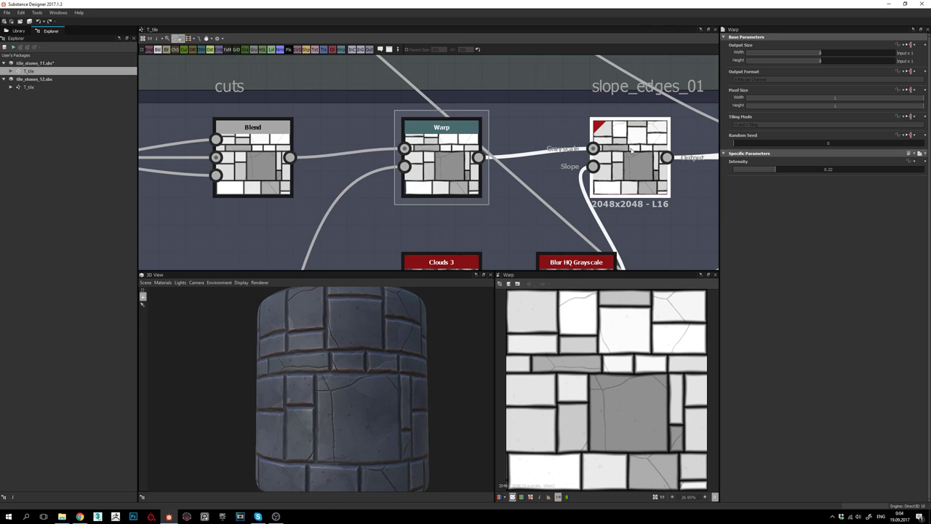
middle_drag(577, 201, 542, 188)
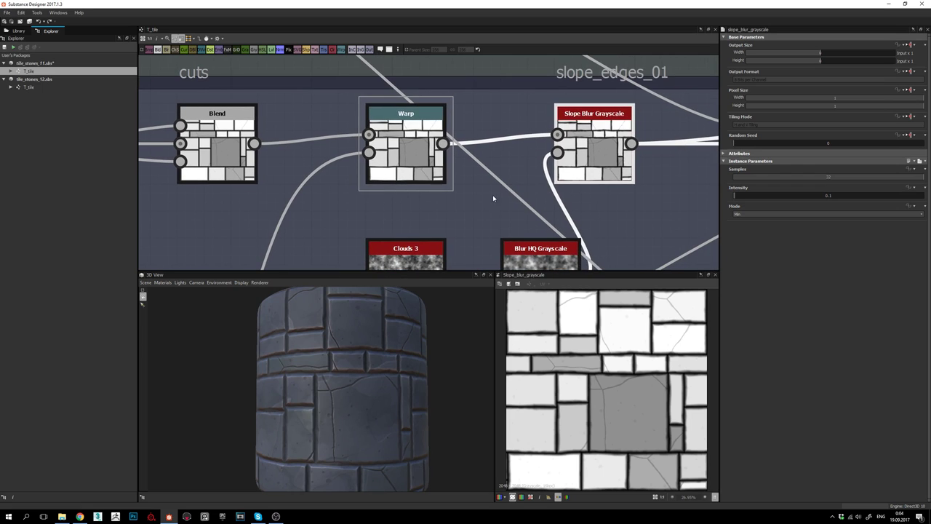
double_click(406, 166)
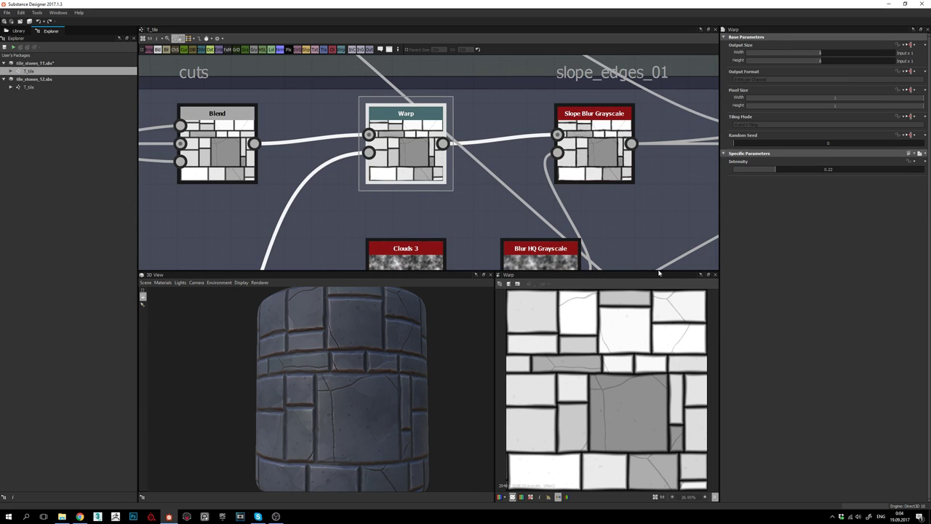
- Try a Warp Intensity of 0.31, inspect the stone edges on the 3D cylinder, and set the Intensity back to 0.22
click(793, 170)
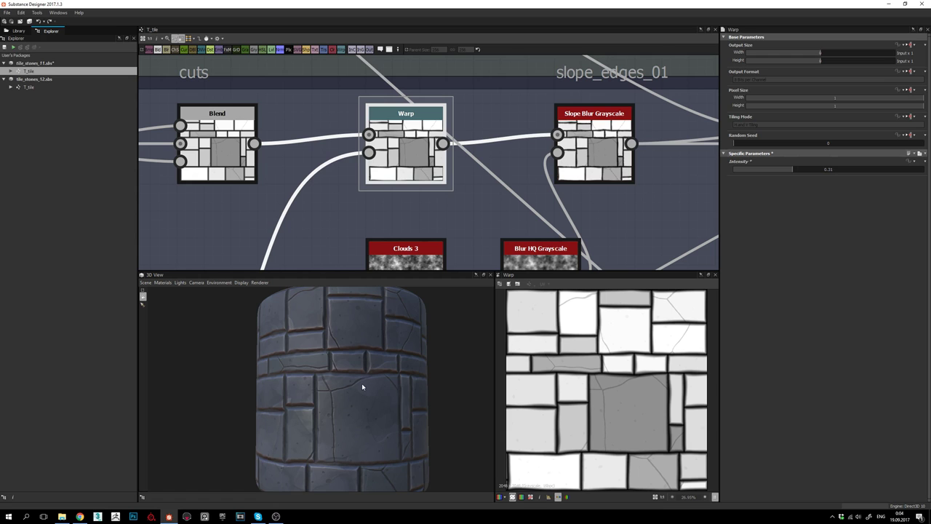
drag(363, 386, 399, 378)
scroll(357, 357, up, 3)
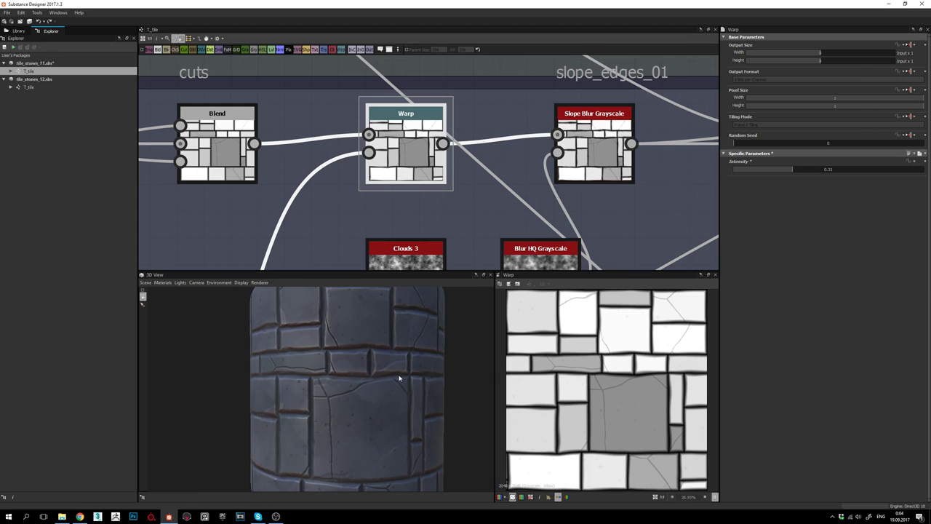
drag(324, 356, 370, 425)
right_drag(371, 426, 369, 409)
drag(370, 408, 354, 396)
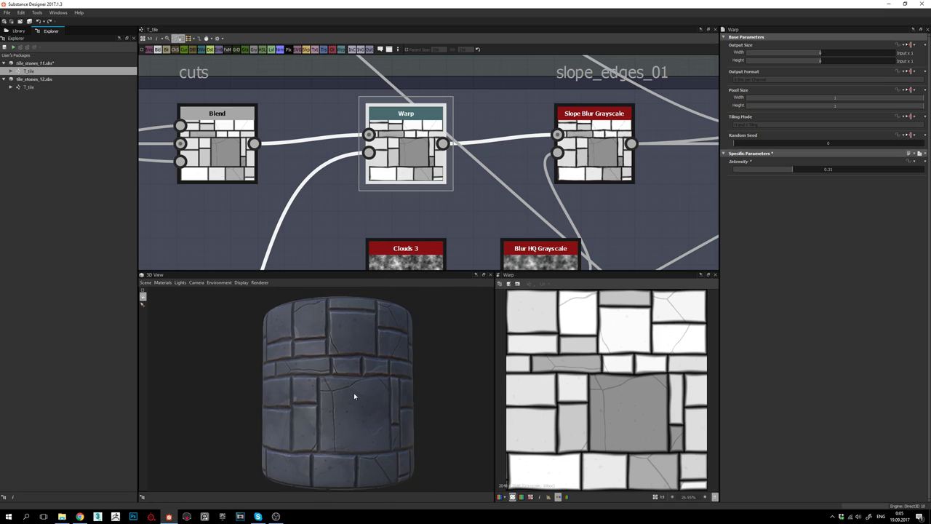
right_drag(354, 395, 358, 384)
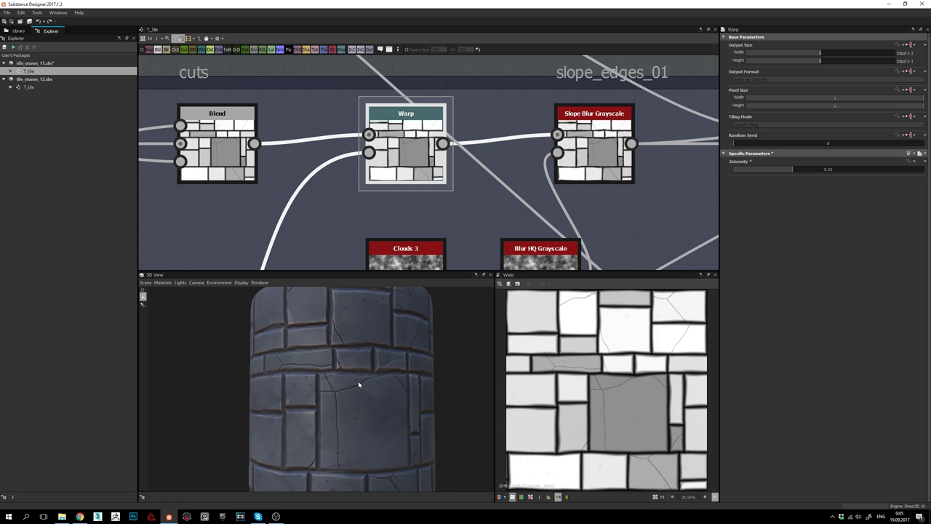
click(775, 170)
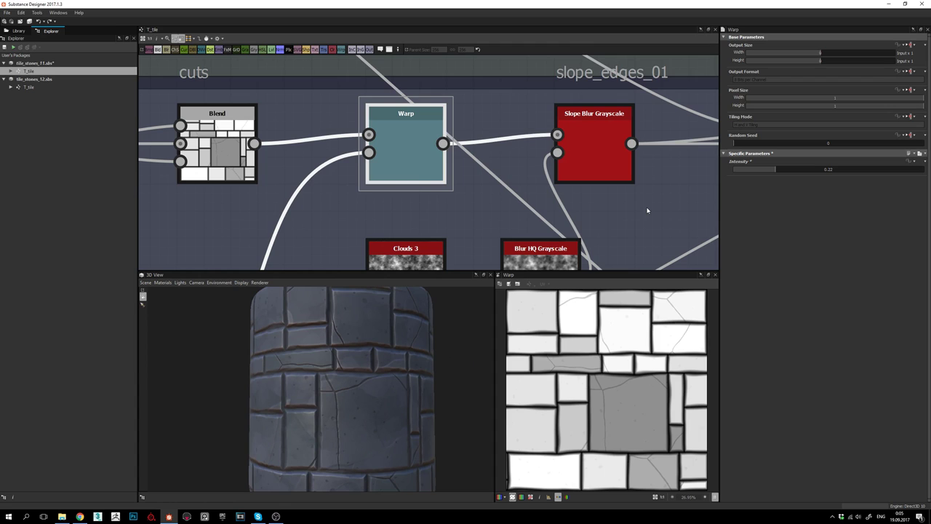
- Preview the Slope Blur Grayscale node under slope_edges_01 with its parameters
middle_drag(547, 162, 494, 174)
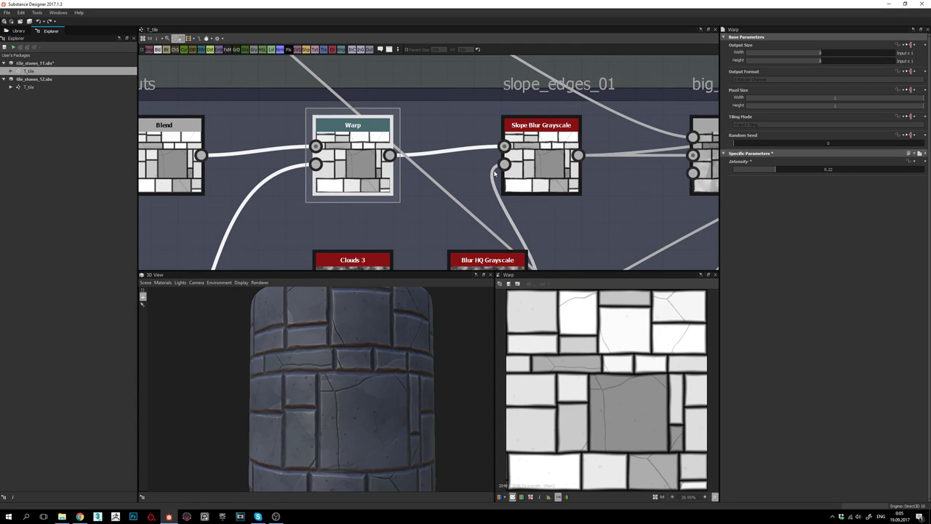
double_click(542, 146)
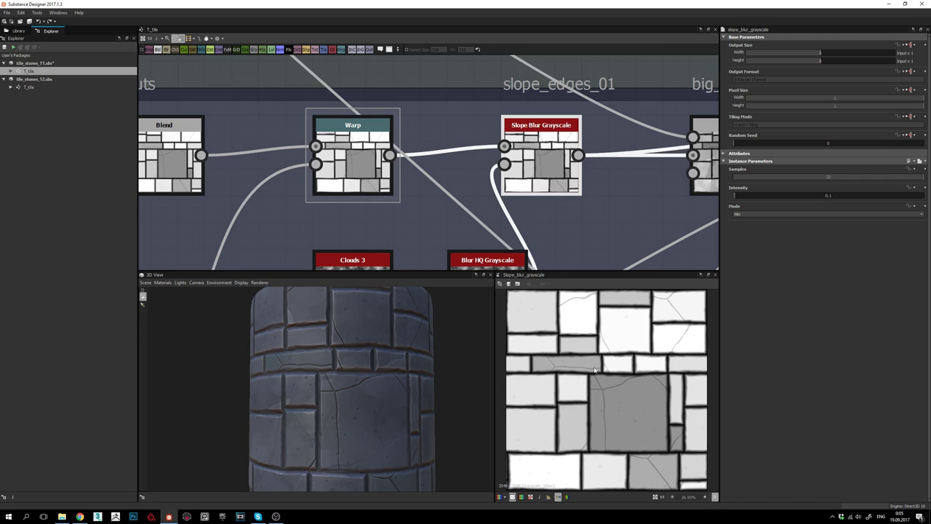
- Examine the slope_edges_01 Slope Blur Grayscale result and the matching worn stone edges on the 3D cylinder
scroll(569, 381, up, 3)
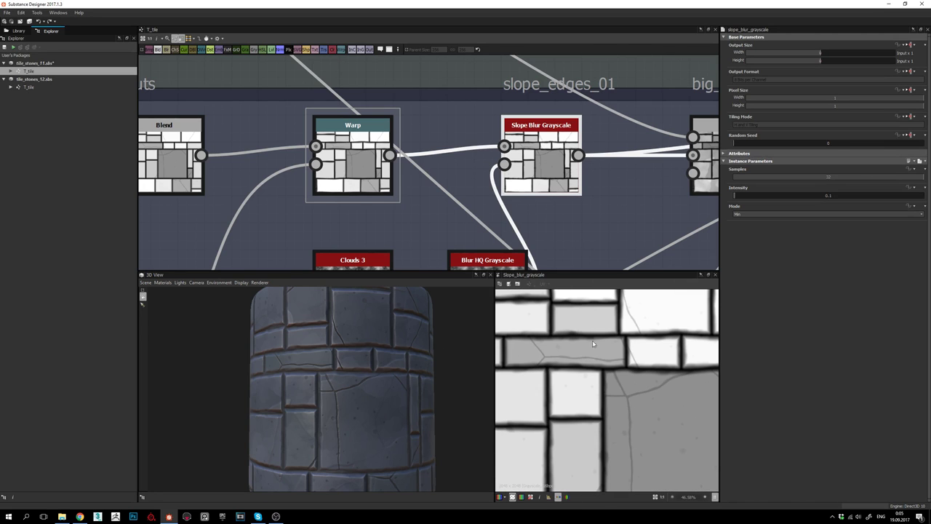
scroll(546, 172, down, 3)
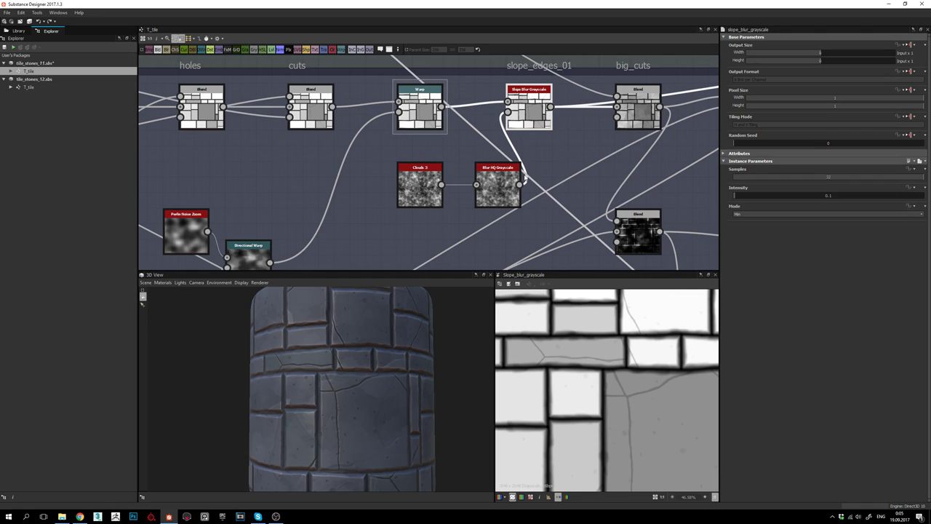
middle_drag(521, 158, 523, 173)
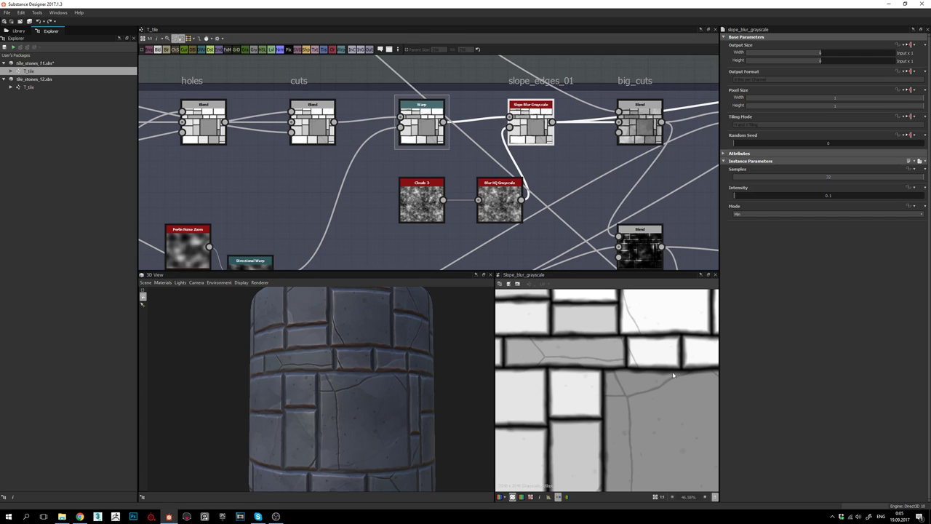
scroll(339, 371, up, 5)
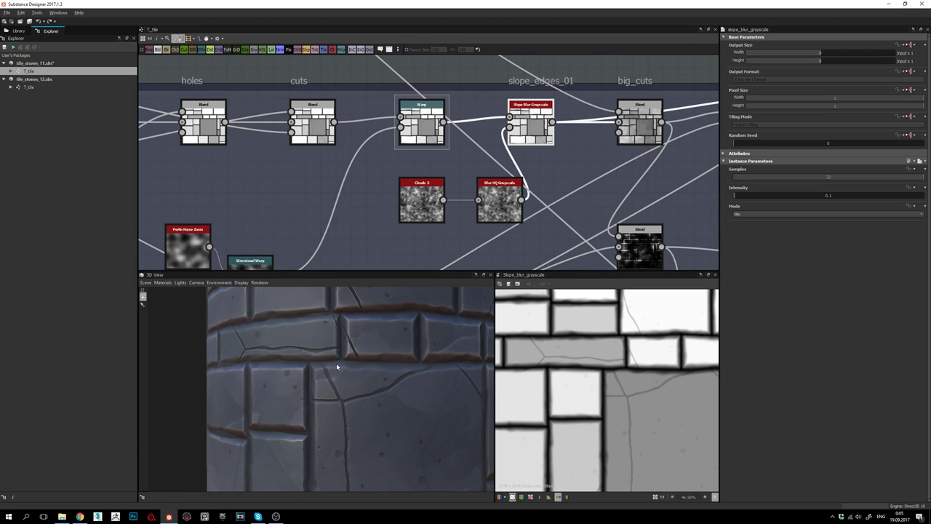
mouse_move(337, 367)
mouse_down()
mouse_move(353, 360)
mouse_move(345, 375)
mouse_up()
drag(406, 384, 428, 348)
drag(305, 353, 407, 295)
drag(260, 318, 255, 320)
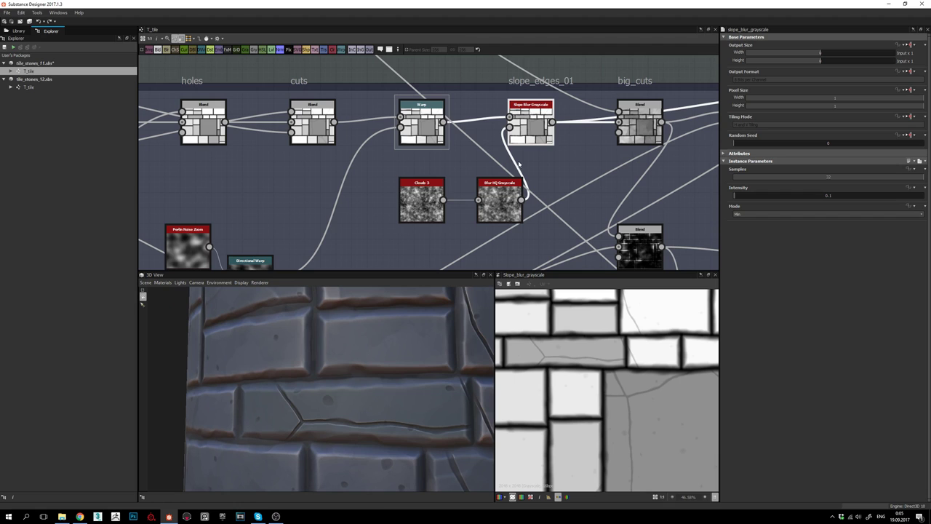
- Preview the Clouds 3 and Blur HQ Grayscale nodes feeding the slope input, then the Slope Blur Grayscale node
click(426, 193)
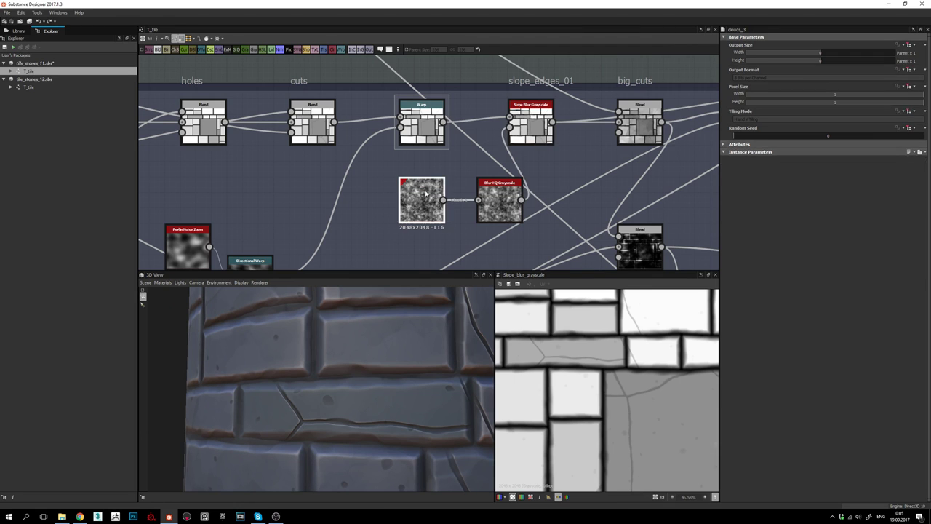
double_click(427, 194)
double_click(501, 198)
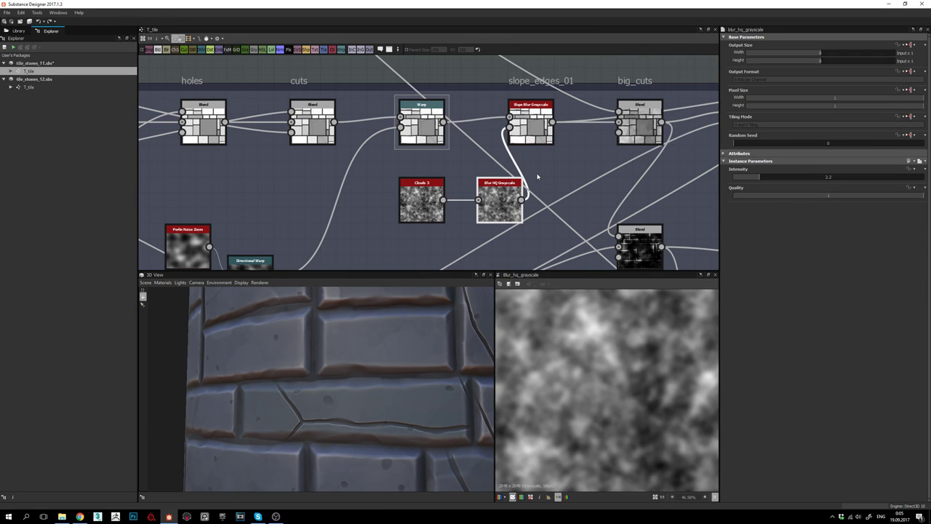
middle_drag(570, 167, 557, 193)
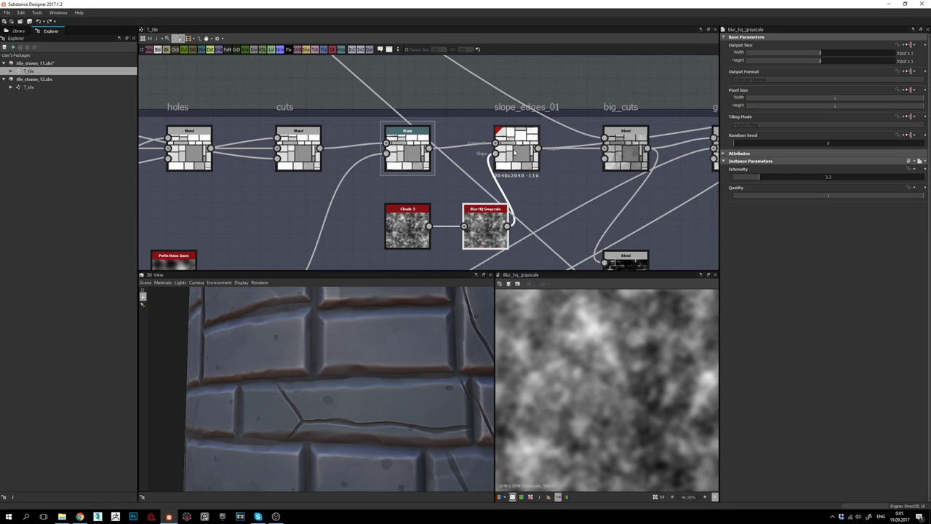
double_click(491, 158)
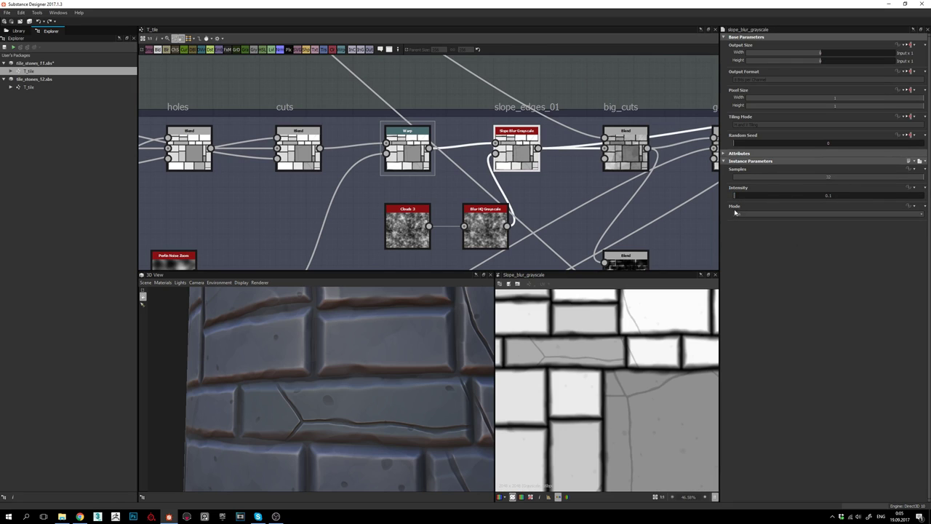
- Inspect the slope-blurred tile edges up close in the 2D preview and around the upper part of the cylinder
scroll(613, 373, up, 3)
middle_drag(646, 373, 622, 370)
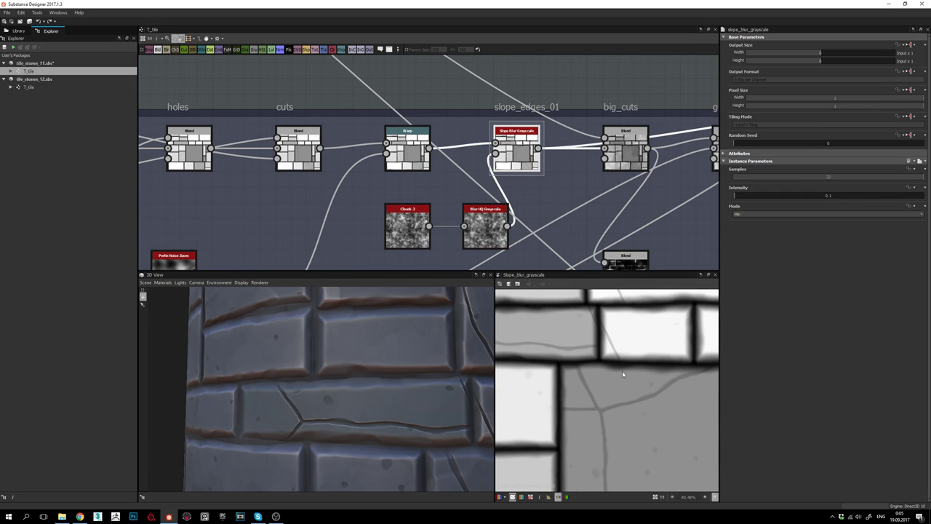
scroll(395, 384, down, 2)
scroll(396, 385, down, 1)
middle_drag(523, 152, 511, 155)
drag(349, 346, 329, 372)
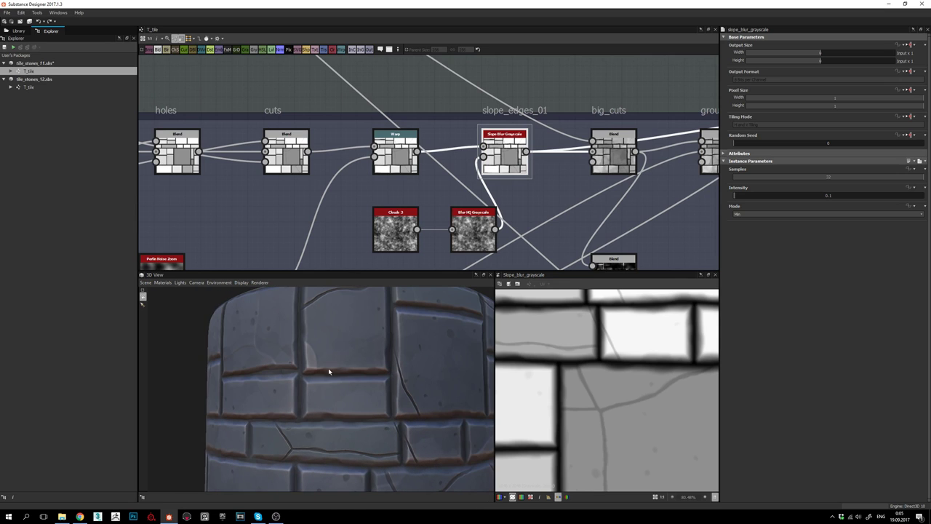
drag(388, 329, 347, 356)
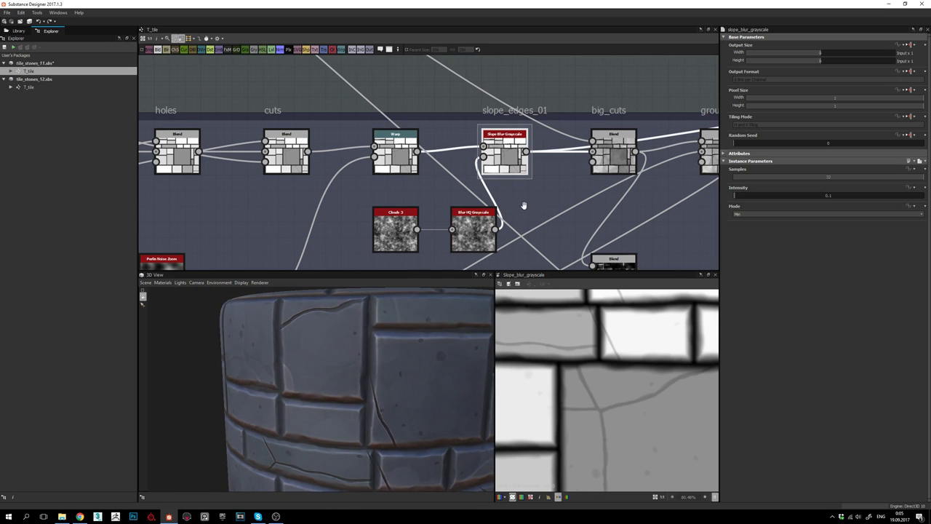
- Preview the big_cuts Blend node and compare its output with the Slope Blur Grayscale node before it
middle_drag(523, 206, 477, 218)
double_click(565, 156)
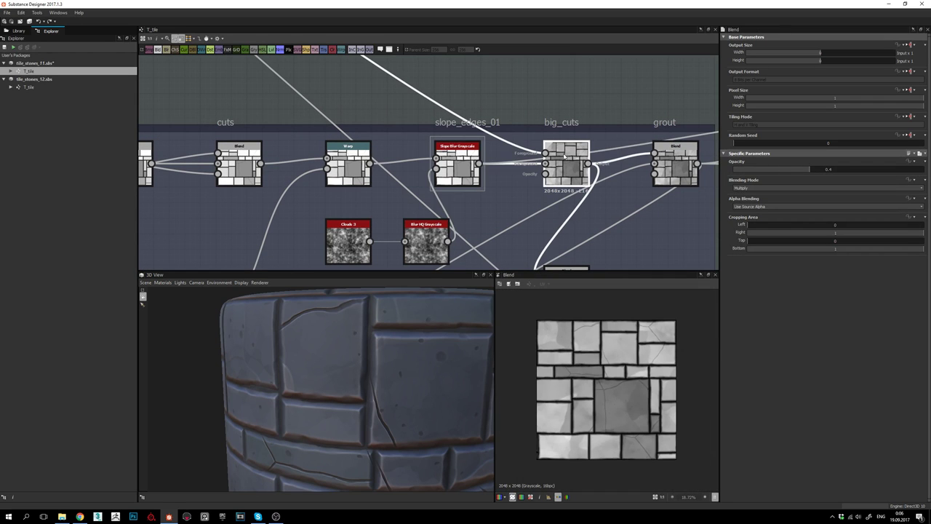
scroll(566, 156, up, 2)
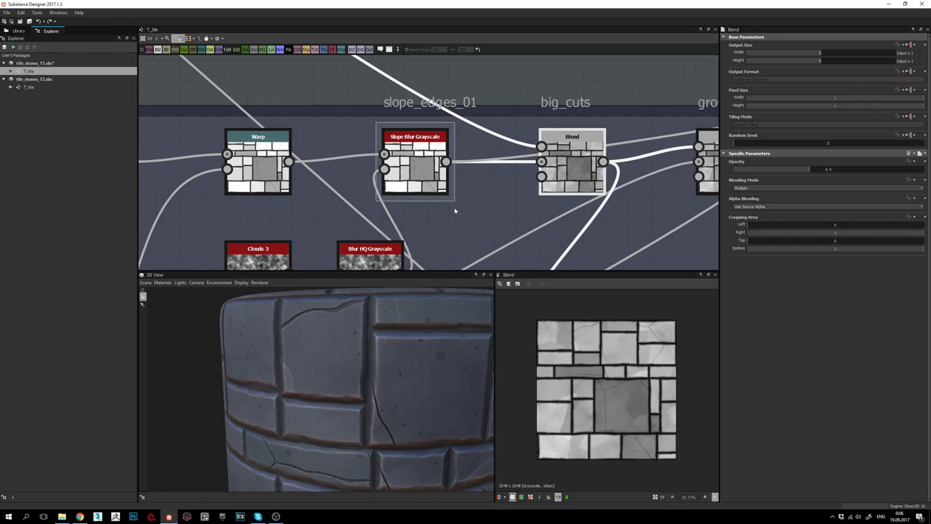
double_click(425, 172)
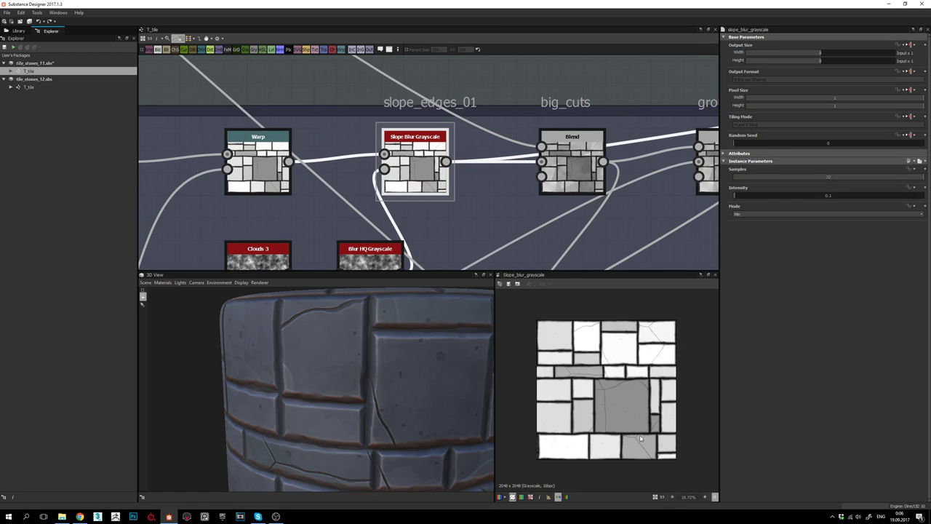
scroll(641, 433, up, 3)
double_click(575, 170)
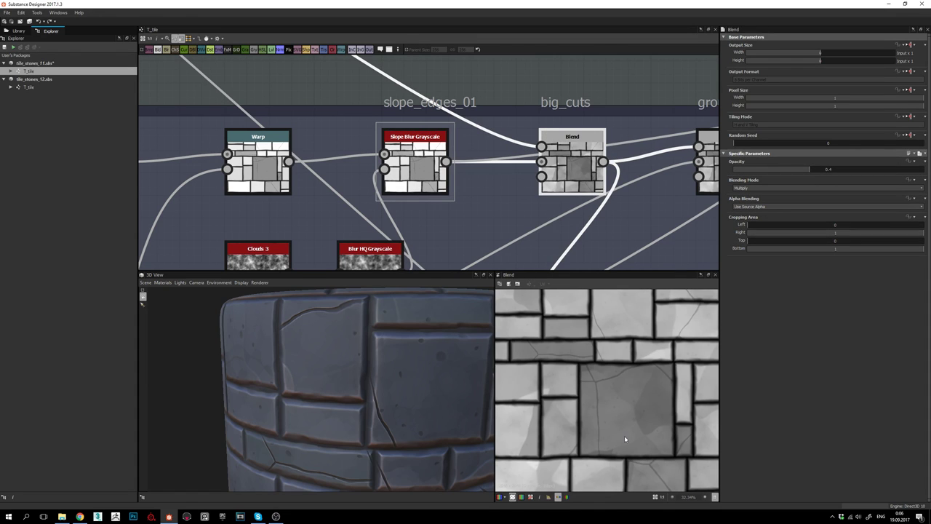
scroll(624, 436, down, 2)
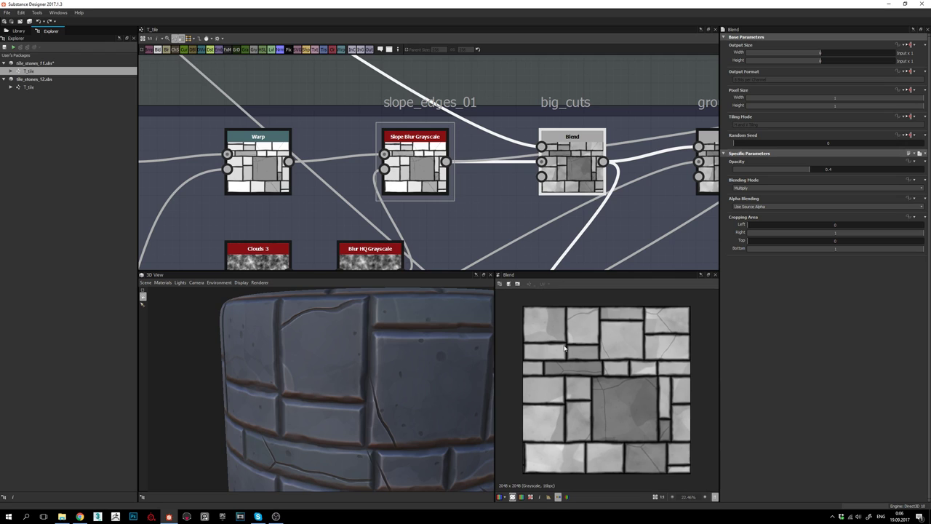
scroll(558, 337, up, 3)
middle_drag(554, 338, 584, 369)
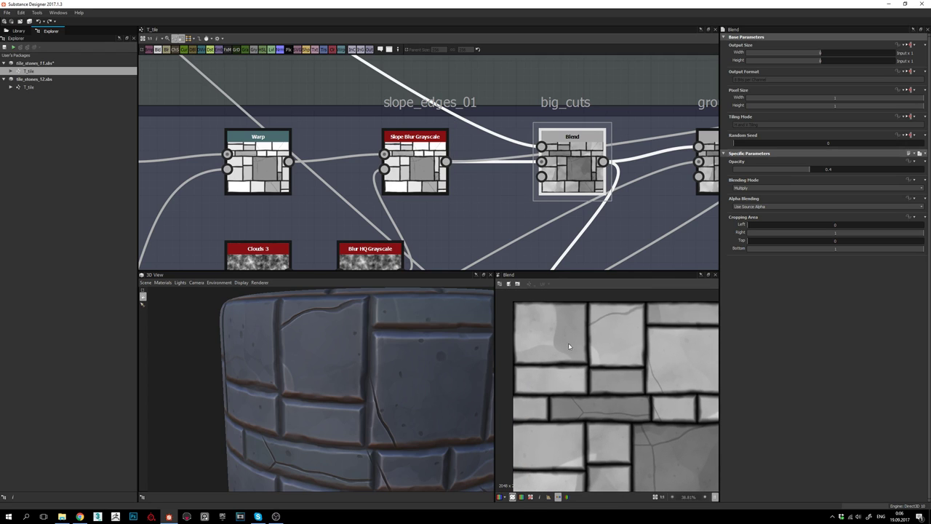
- Examine the big cuts on the stone surfaces from several sides of the 3D cylinder
drag(409, 397, 391, 350)
right_drag(392, 350, 409, 414)
middle_drag(412, 479, 402, 433)
drag(402, 433, 328, 387)
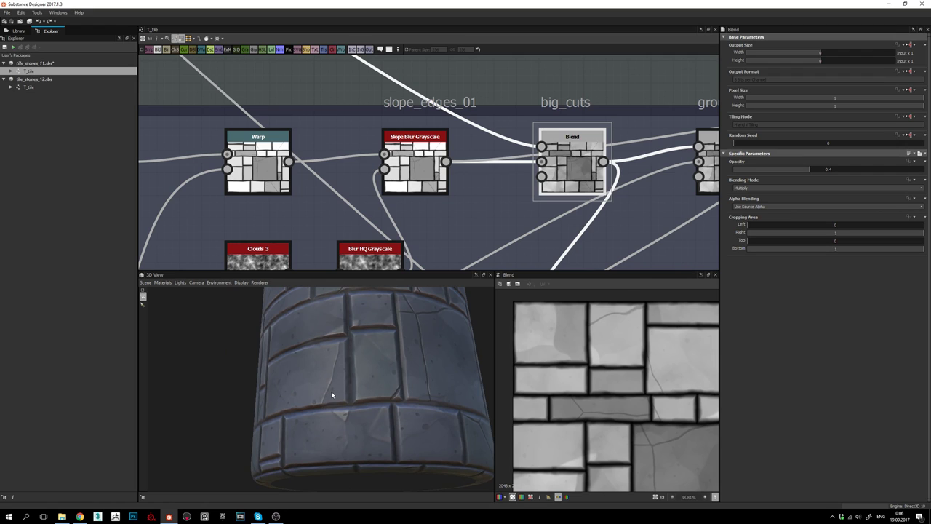
drag(332, 395, 318, 378)
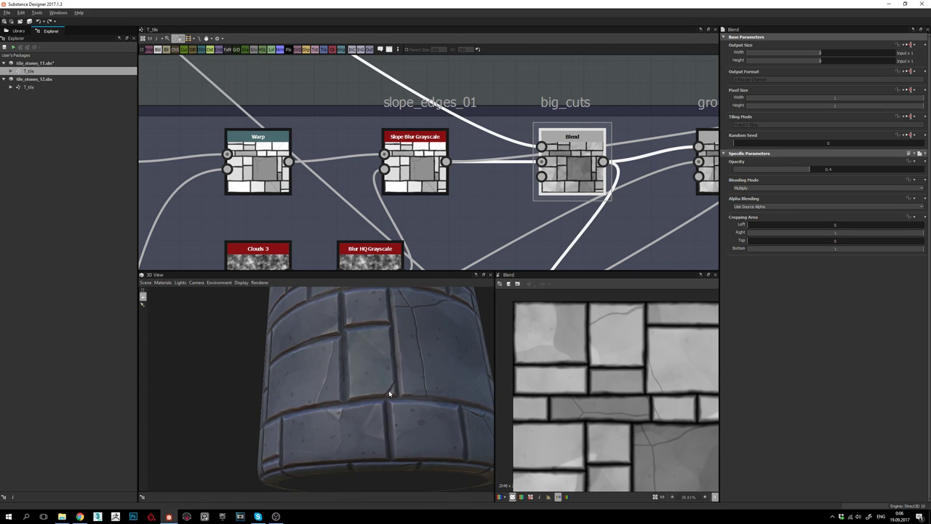
drag(388, 392, 391, 421)
scroll(390, 415, down, 2)
middle_drag(382, 364, 381, 409)
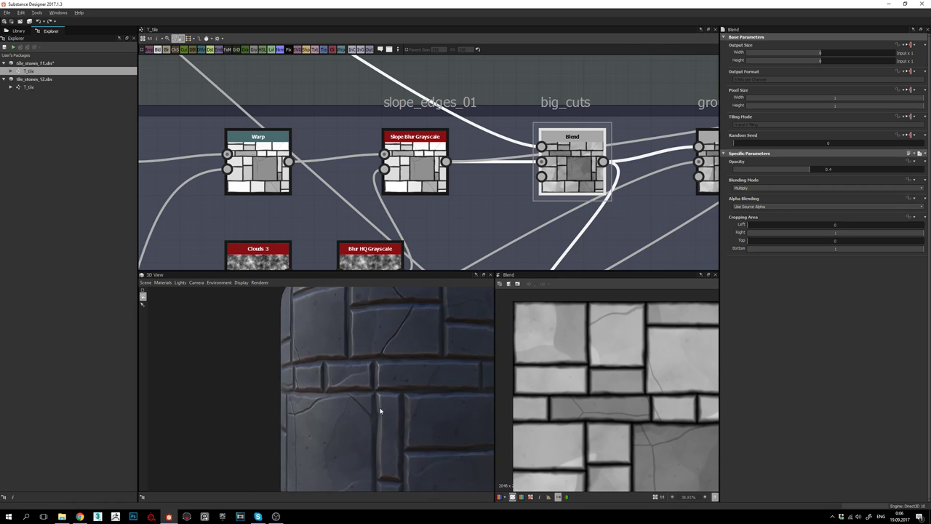
drag(380, 409, 348, 351)
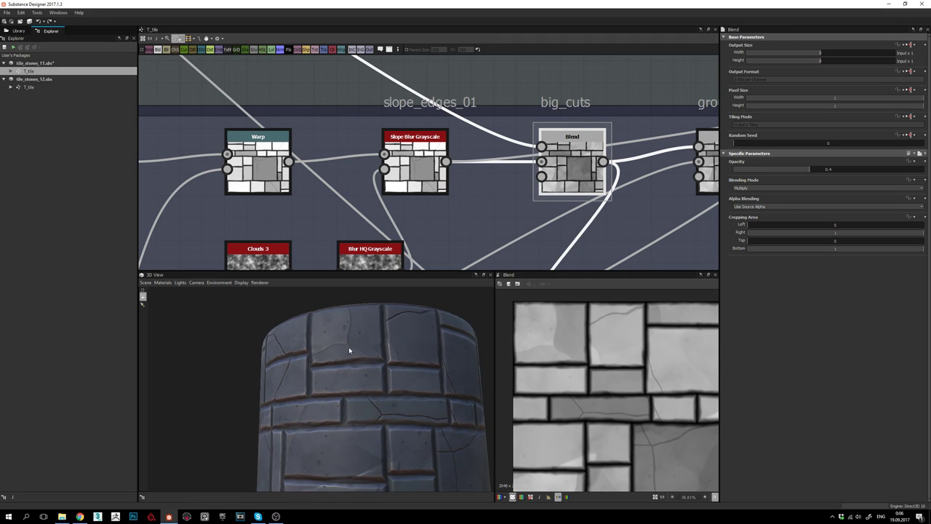
drag(342, 304, 378, 370)
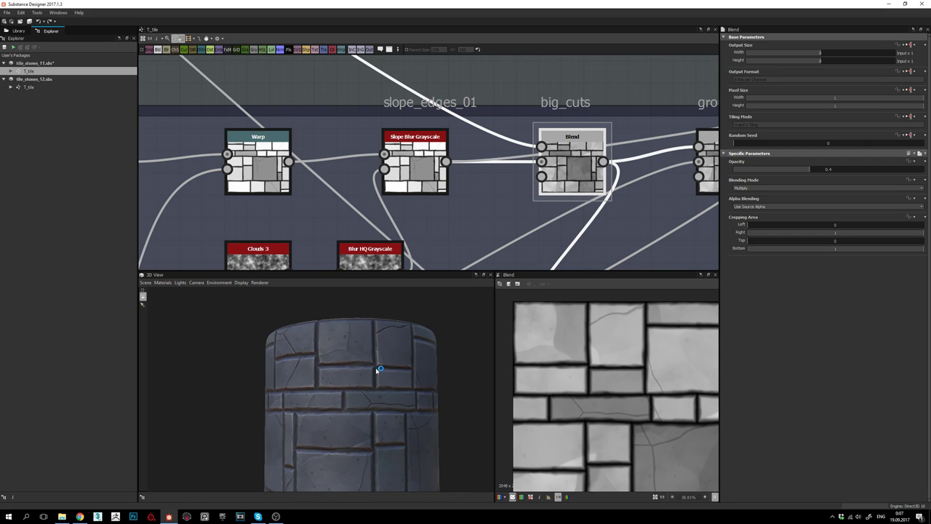
drag(368, 375, 334, 352)
scroll(302, 338, up, 3)
scroll(421, 175, down, 1)
- Locate the big_cuts frame in the graph and view its node chain back to the Tile Sampler
middle_drag(421, 174, 536, 212)
scroll(537, 212, down, 2)
middle_drag(211, 73, 385, 185)
scroll(385, 184, down, 2)
middle_drag(291, 166, 477, 197)
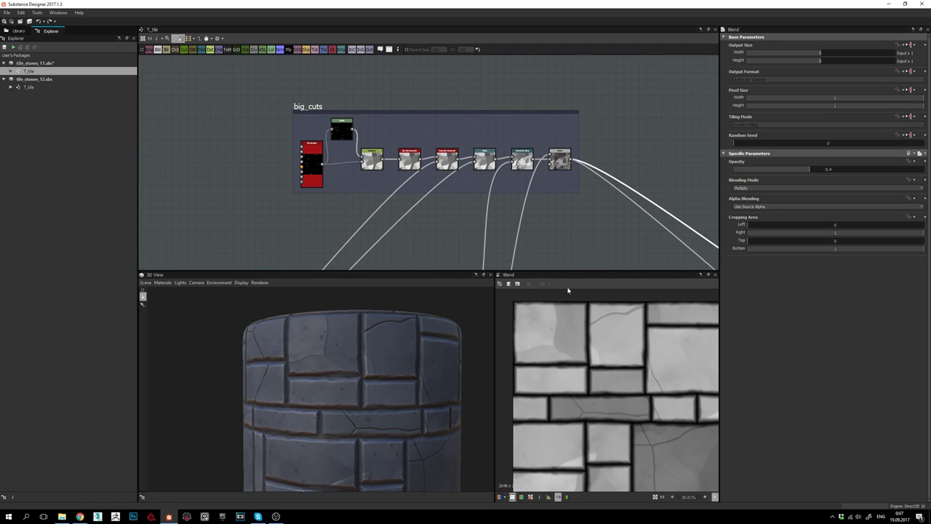
middle_drag(393, 144, 454, 151)
scroll(398, 165, up, 3)
middle_drag(654, 175, 476, 187)
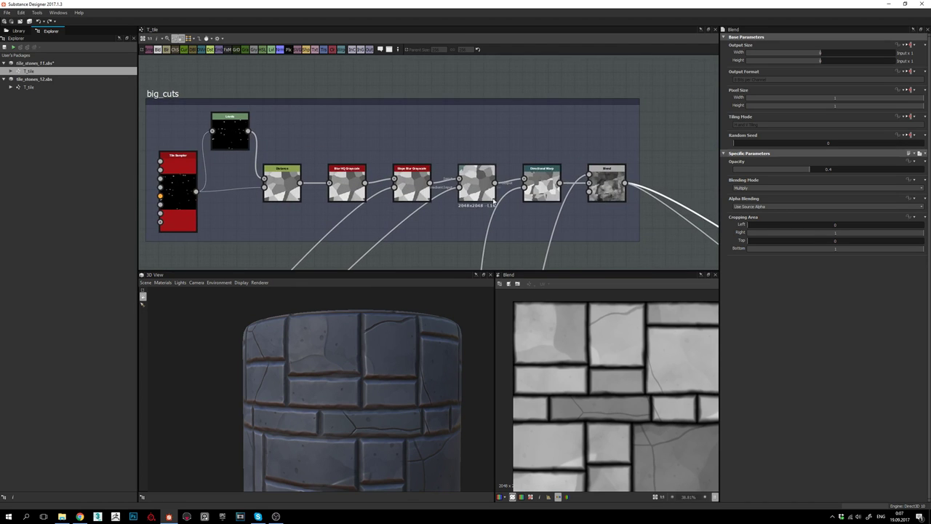
middle_drag(341, 205, 513, 202)
scroll(343, 187, up, 2)
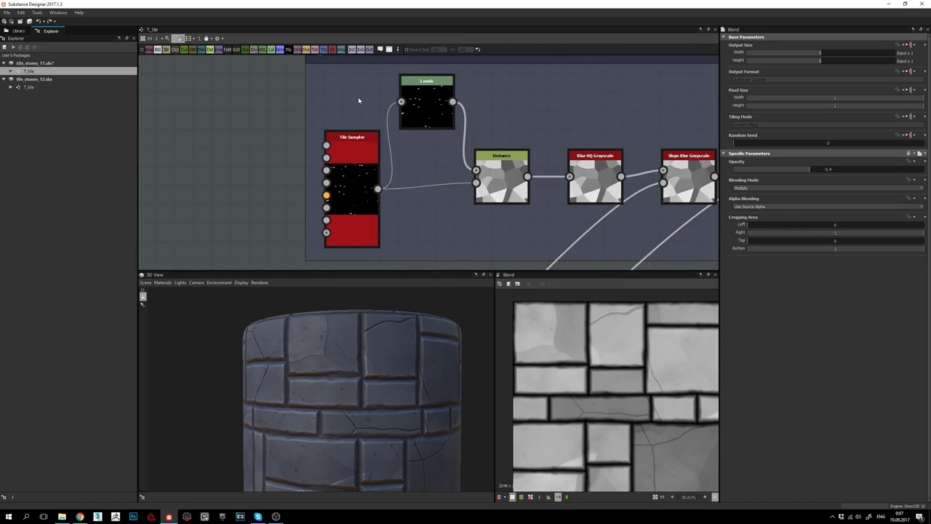
- Preview the big_cuts Tile Sampler with its whole output fitted in the 2D view
click(354, 148)
double_click(355, 148)
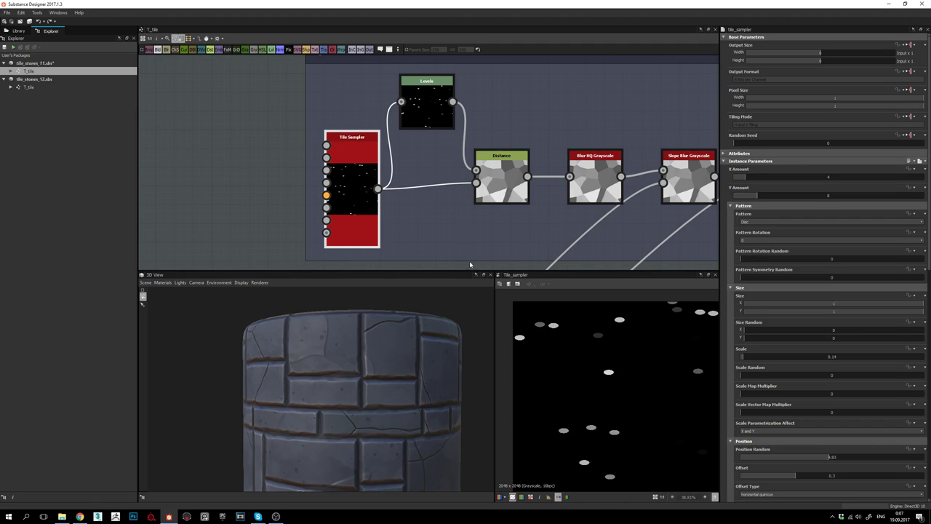
key(f)
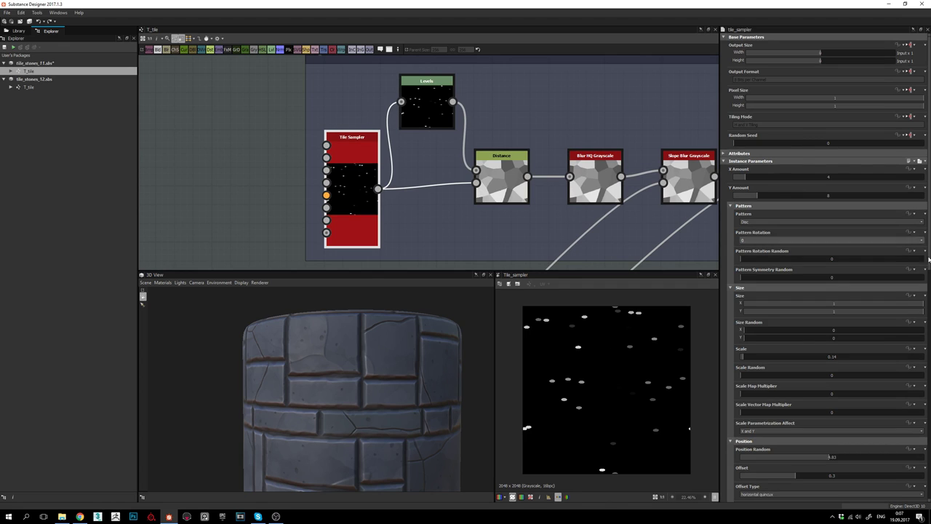
- Look over the cracks frame's node chain for comparison and return to the big_cuts frame
middle_drag(453, 204, 507, 109)
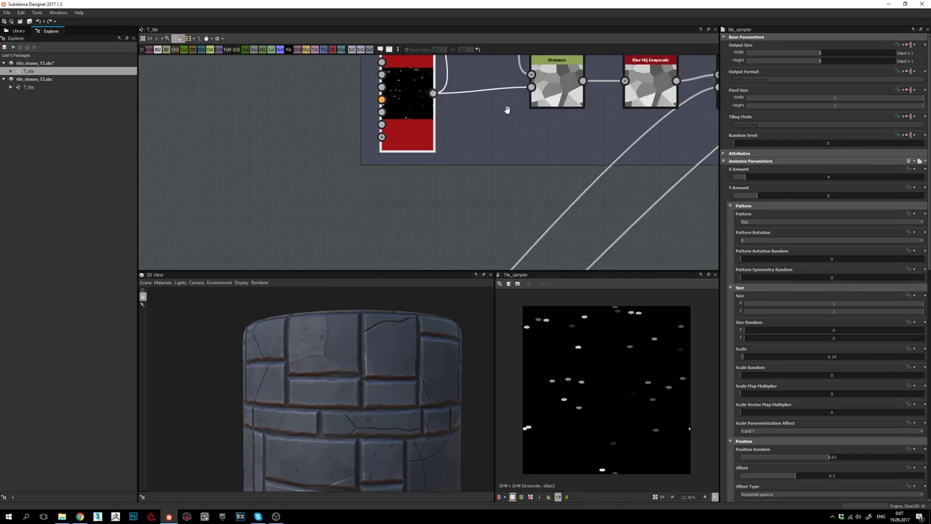
scroll(492, 133, down, 6)
middle_drag(504, 207, 474, 107)
middle_drag(424, 213, 578, 127)
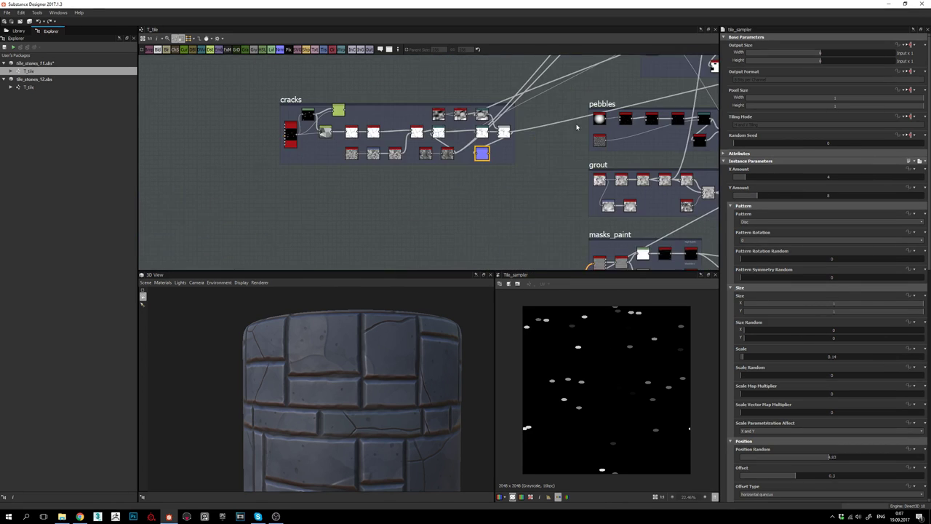
middle_drag(390, 176, 332, 125)
middle_drag(416, 167, 516, 222)
scroll(313, 121, up, 5)
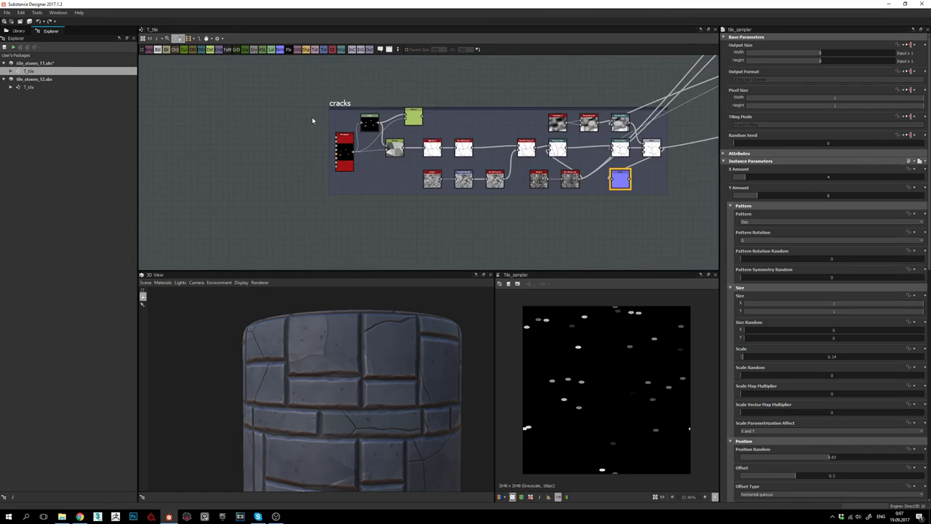
middle_drag(432, 164, 421, 174)
scroll(422, 173, down, 3)
middle_drag(522, 134, 385, 219)
middle_drag(566, 123, 413, 230)
- Review the Tile Sampler's pattern, size and position parameters and examine its scattered discs up close
scroll(830, 291, down, 2)
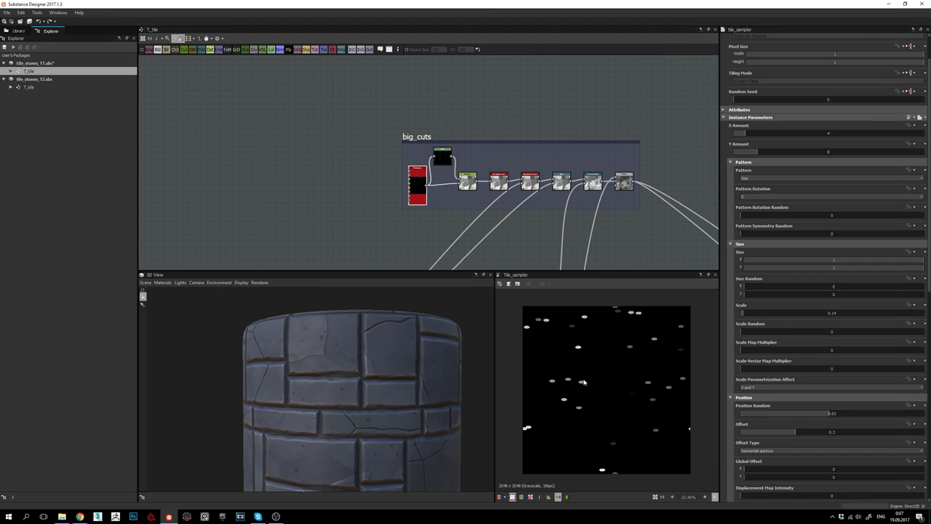
scroll(582, 374, up, 4)
scroll(572, 352, down, 3)
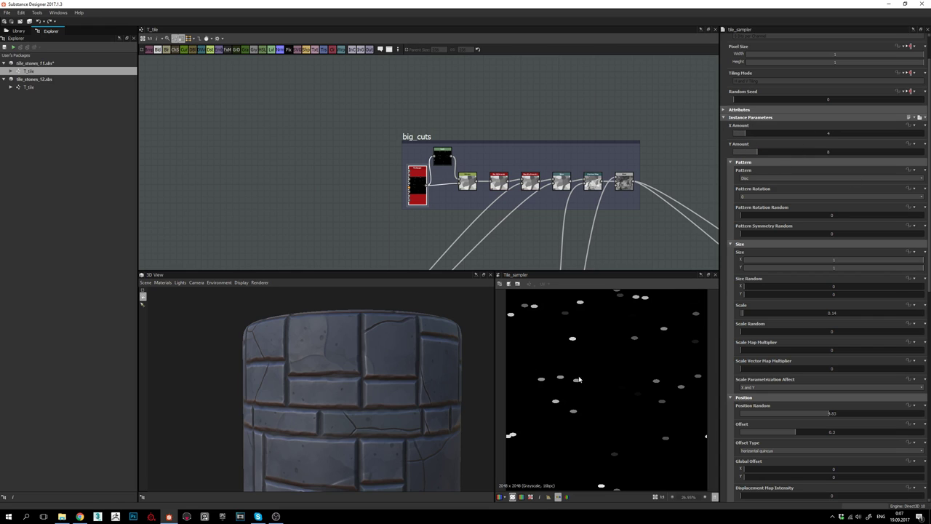
scroll(578, 379, up, 3)
scroll(643, 329, down, 3)
scroll(586, 371, up, 5)
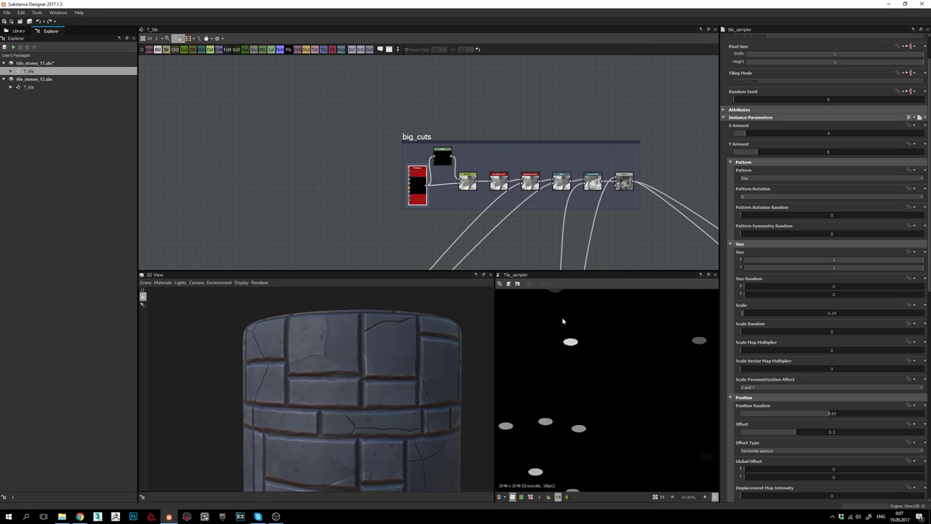
- Preview the Levels node in the big_cuts frame and show its histogram settings
middle_drag(437, 157, 432, 170)
scroll(432, 171, up, 5)
double_click(445, 162)
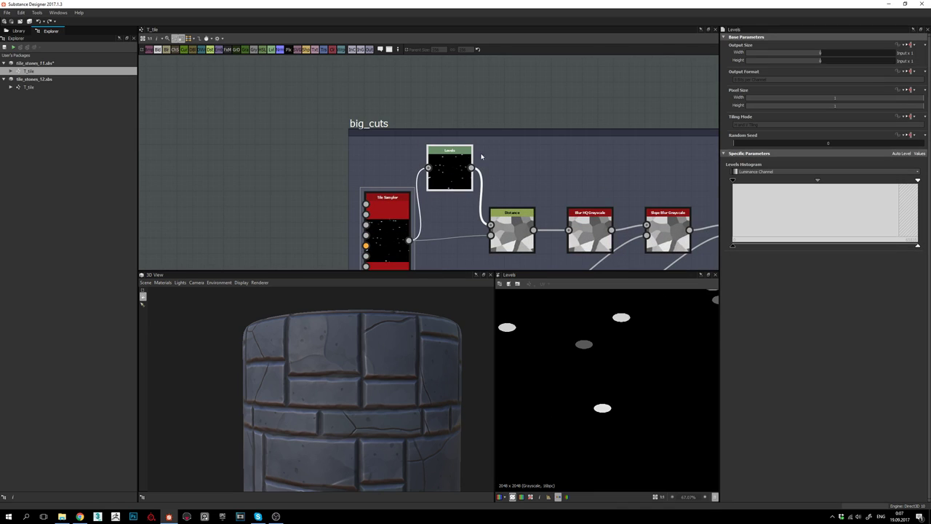
- Preview the Distance node in the big_cuts frame with its whole output visible and survey the nodes that follow it
middle_drag(543, 189, 529, 136)
double_click(502, 175)
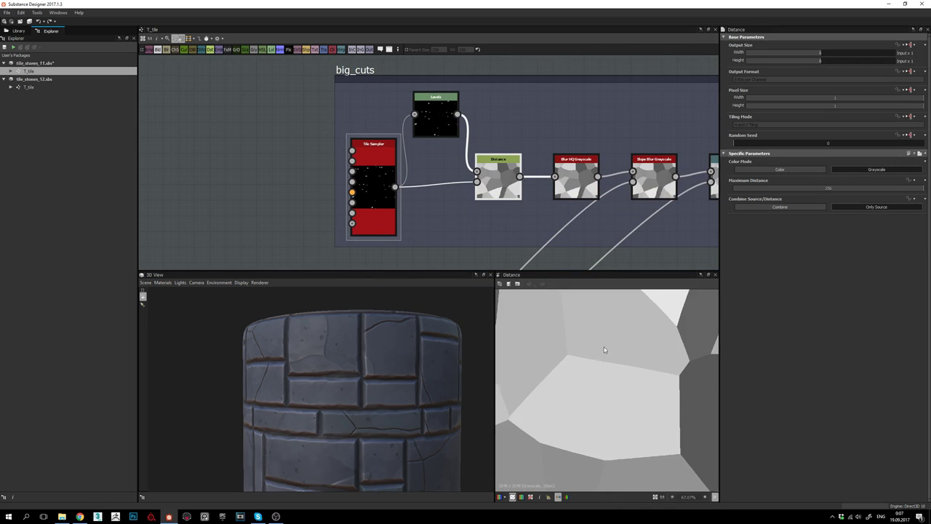
scroll(612, 355, down, 6)
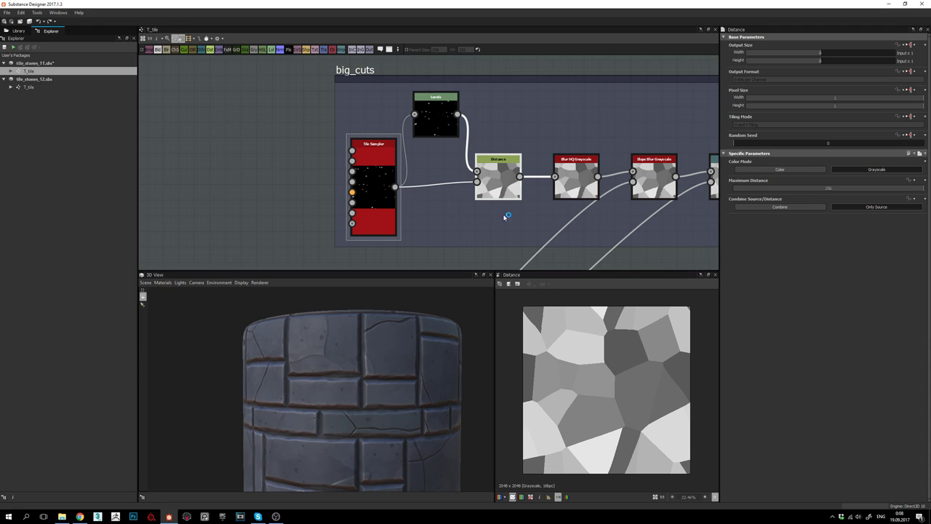
middle_drag(502, 252, 499, 152)
scroll(499, 152, down, 3)
middle_drag(472, 187, 443, 217)
- Examine the big cuts on the upper stones of the cylinder in the 3D view
scroll(339, 359, up, 3)
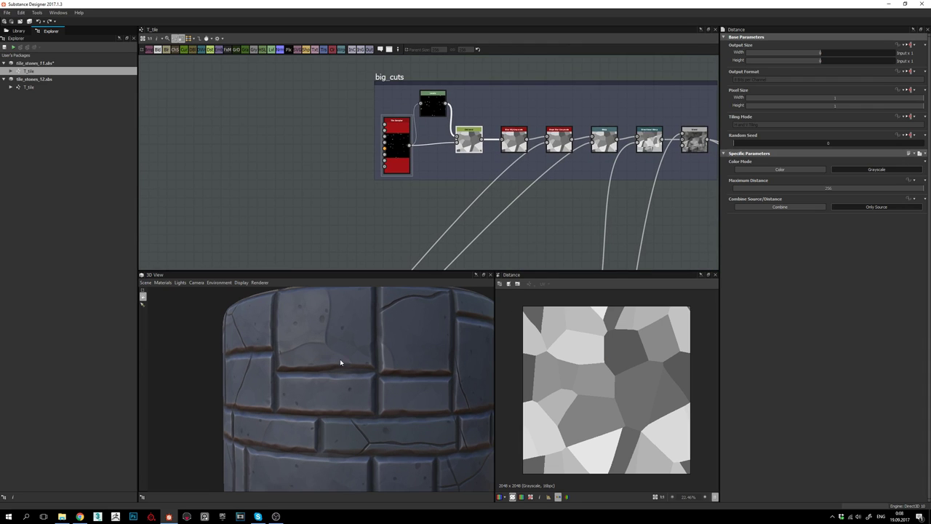
scroll(331, 329, down, 1)
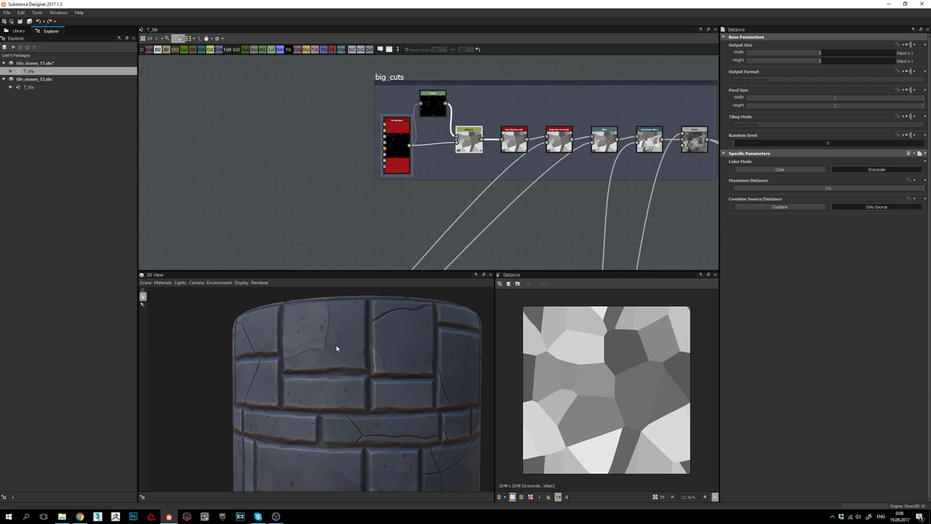
right_drag(372, 359, 373, 393)
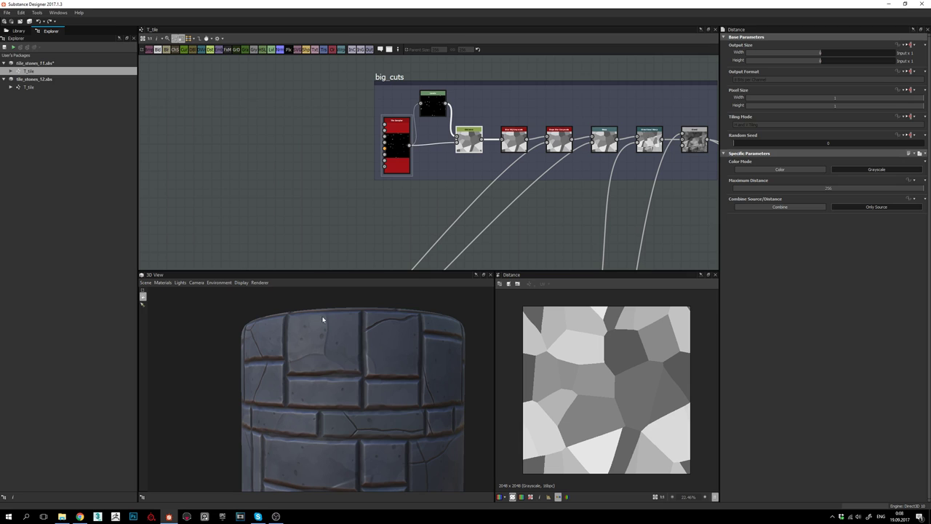
- Preview the Blur HQ Grayscale node up close and compare its cell edges with the Distance node's output
scroll(511, 141, up, 3)
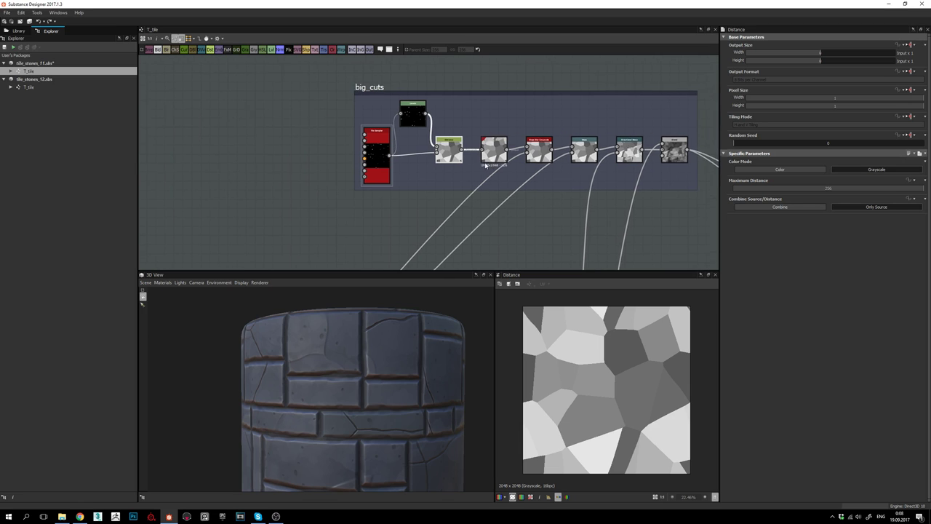
click(511, 141)
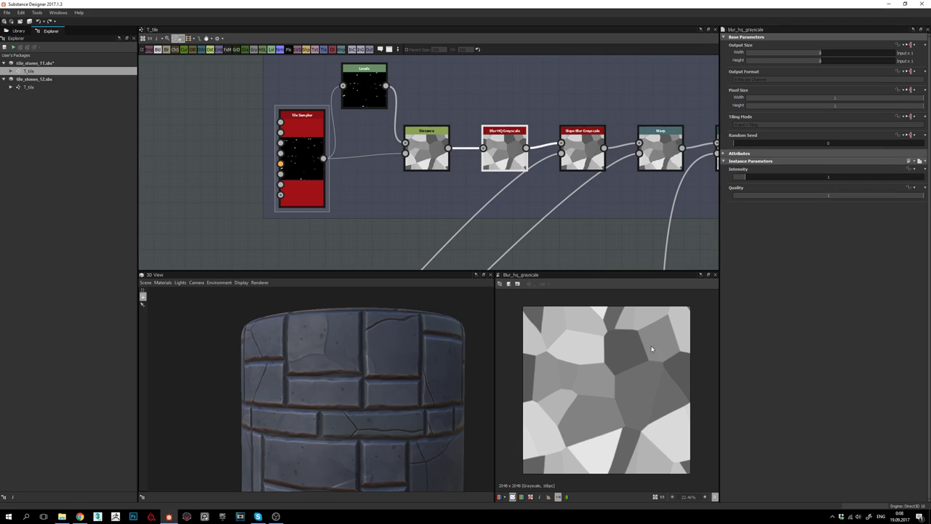
scroll(634, 354, up, 5)
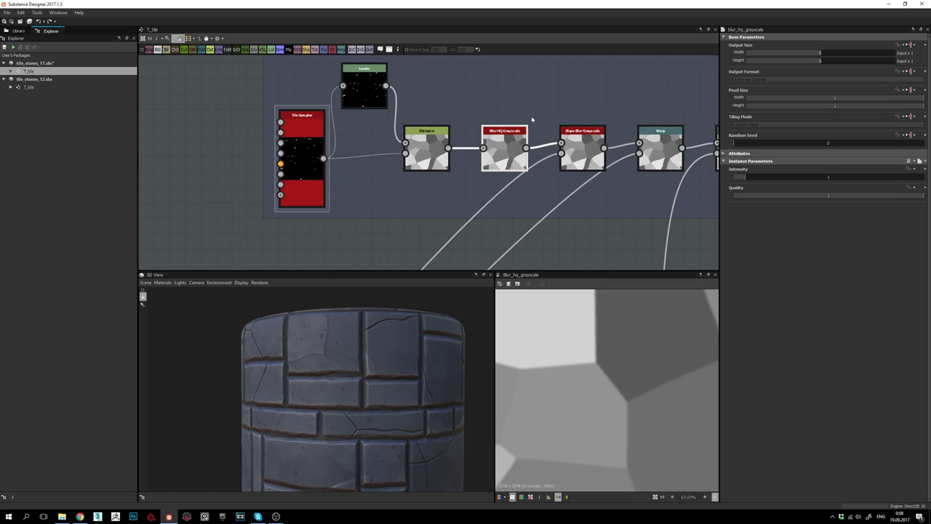
click(436, 165)
scroll(611, 387, up, 2)
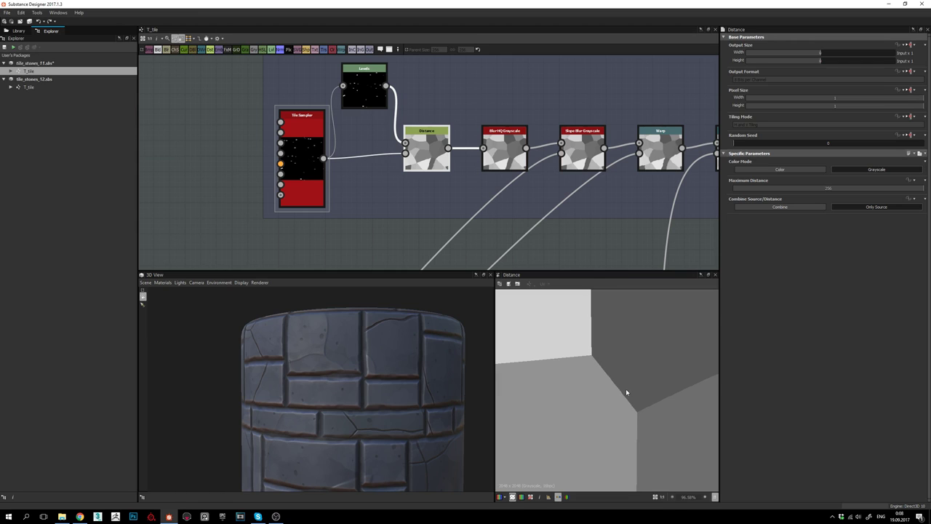
scroll(626, 393, down, 2)
scroll(666, 334, down, 2)
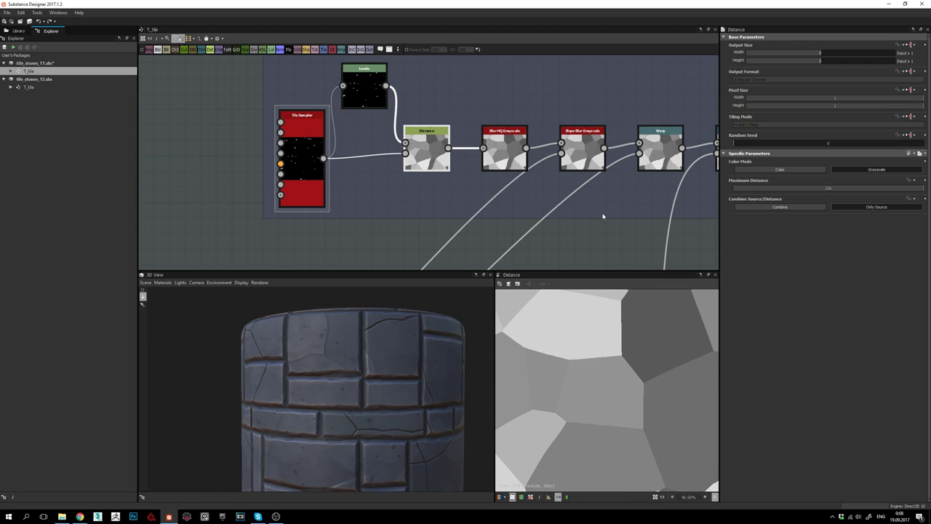
scroll(615, 364, down, 2)
- Preview the Slope Blur Grayscale node in the big_cuts frame and inspect its cell edges up close
middle_drag(566, 174, 533, 183)
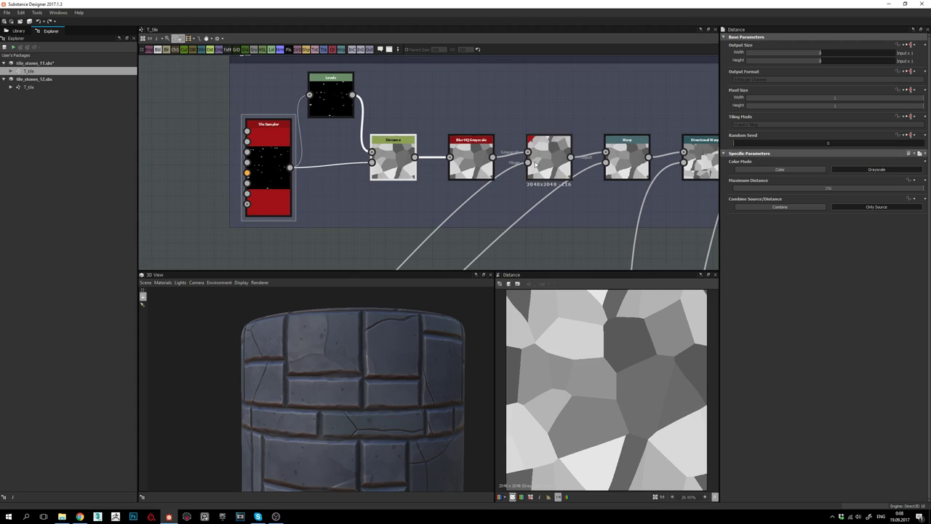
double_click(540, 155)
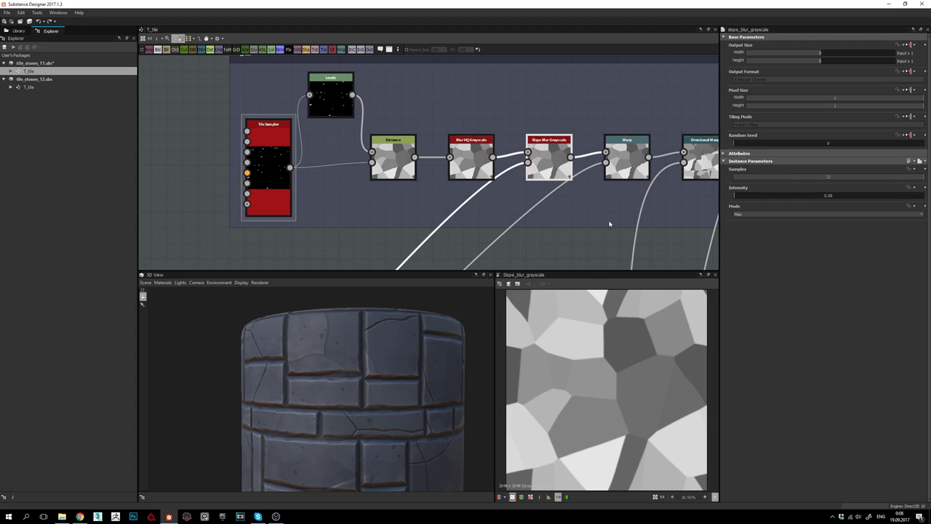
scroll(587, 301, up, 3)
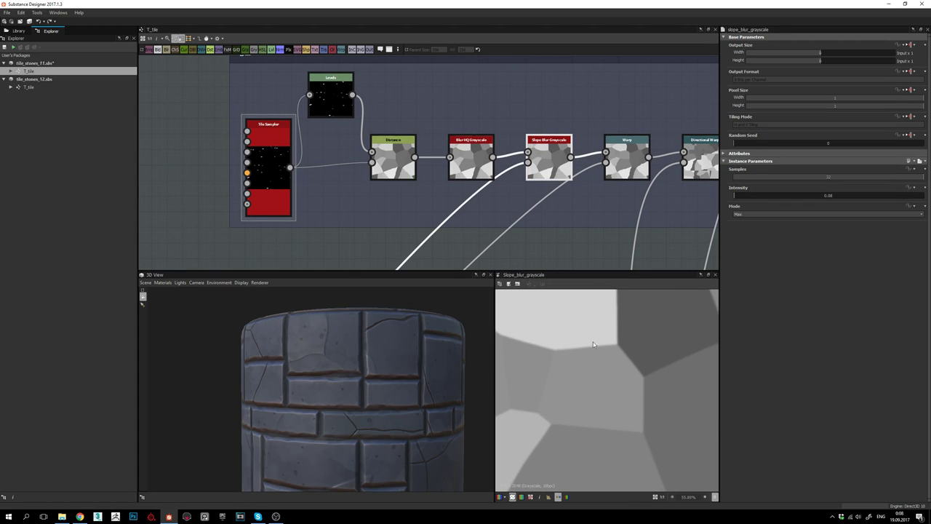
- Preview the Slope Blur Grayscale node's slope input and trace its connection to the Blur HQ Grayscale source in the cracks frame
middle_drag(518, 223, 550, 158)
double_click(559, 97)
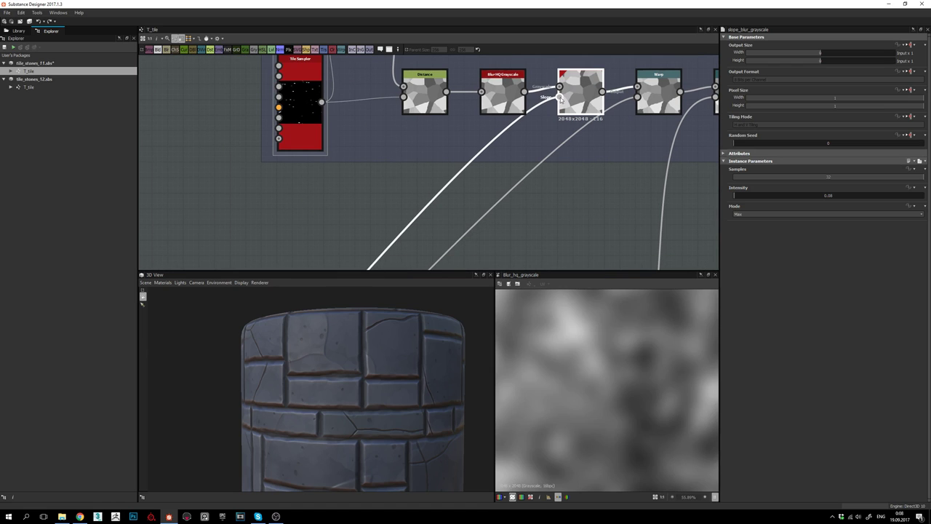
scroll(559, 390, down, 1)
scroll(559, 390, down, 5)
middle_drag(337, 139, 586, 110)
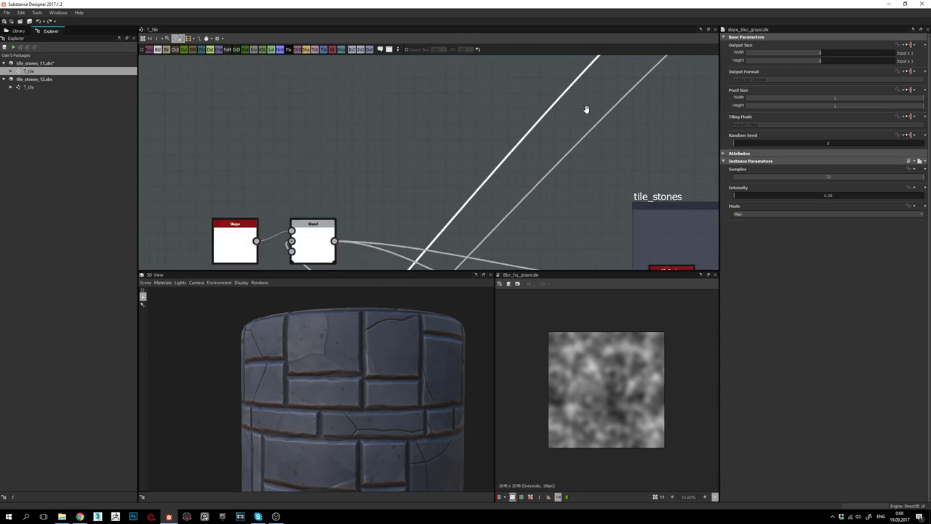
middle_drag(443, 251, 542, 160)
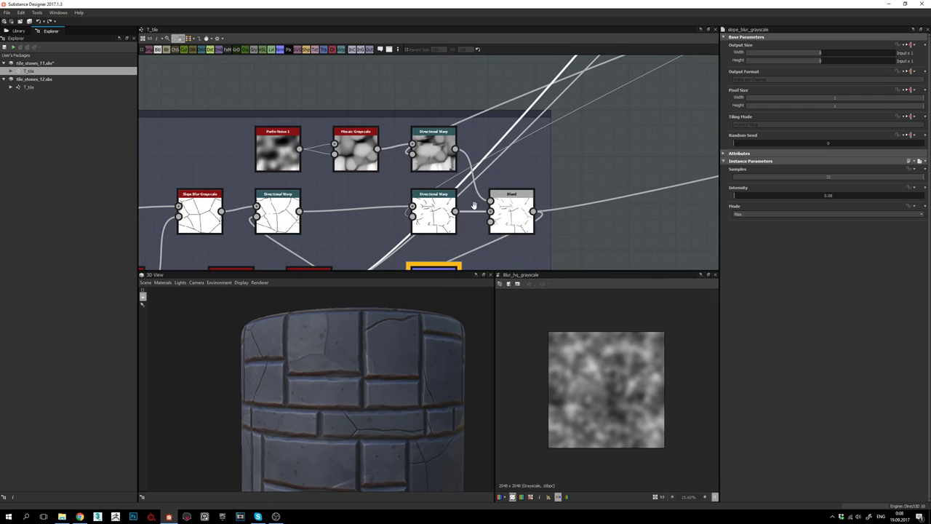
middle_drag(403, 261, 613, 61)
middle_drag(562, 94, 529, 171)
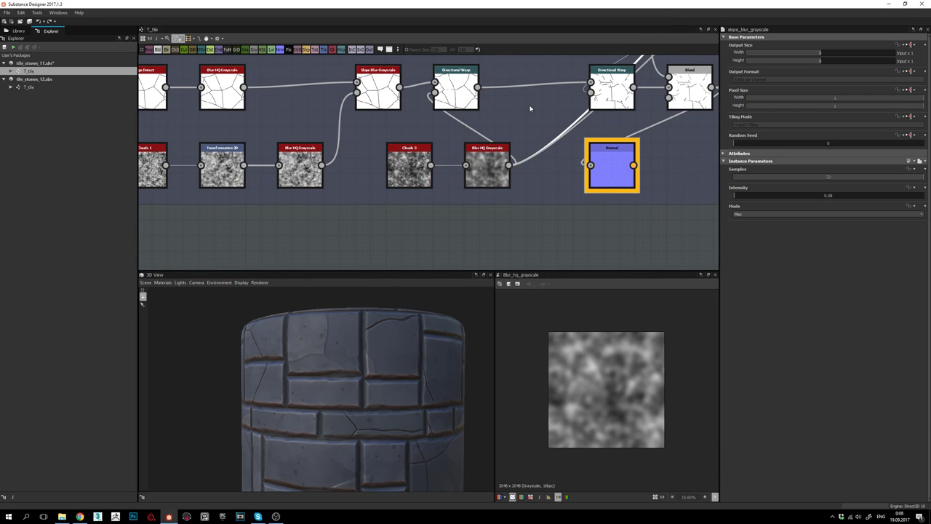
- Return to the big_cuts frame and preview the Slope Blur Grayscale node again, checking its edges and intensity setting
middle_drag(496, 142, 385, 224)
scroll(385, 223, down, 3)
middle_drag(503, 170, 397, 273)
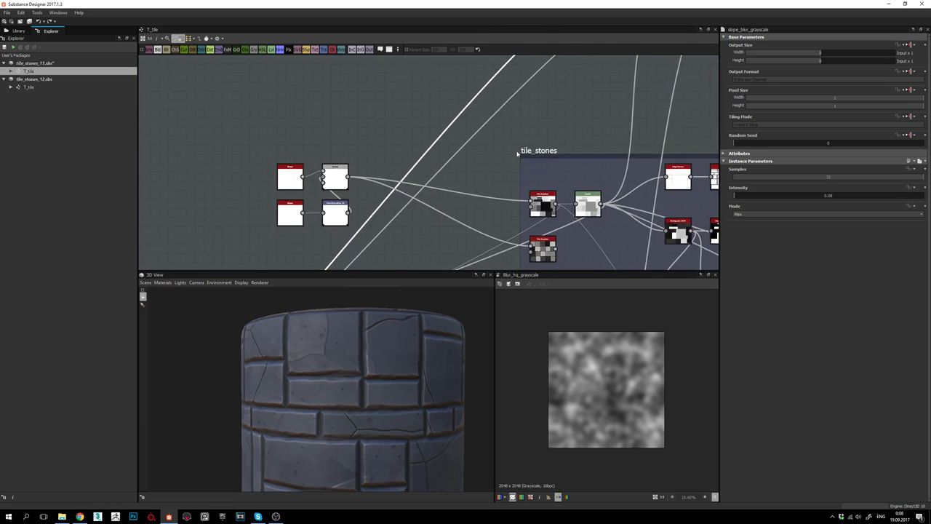
middle_drag(600, 70, 471, 197)
scroll(463, 131, up, 5)
double_click(461, 122)
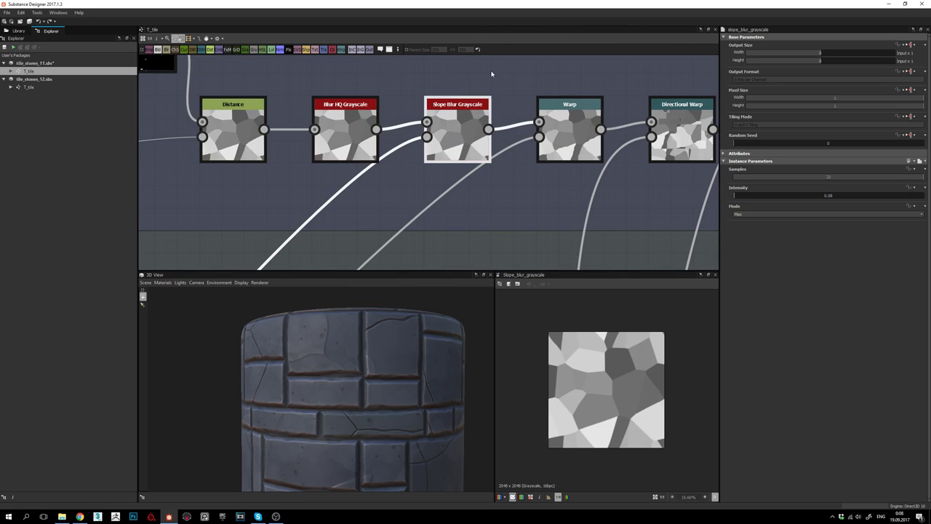
scroll(611, 391, up, 3)
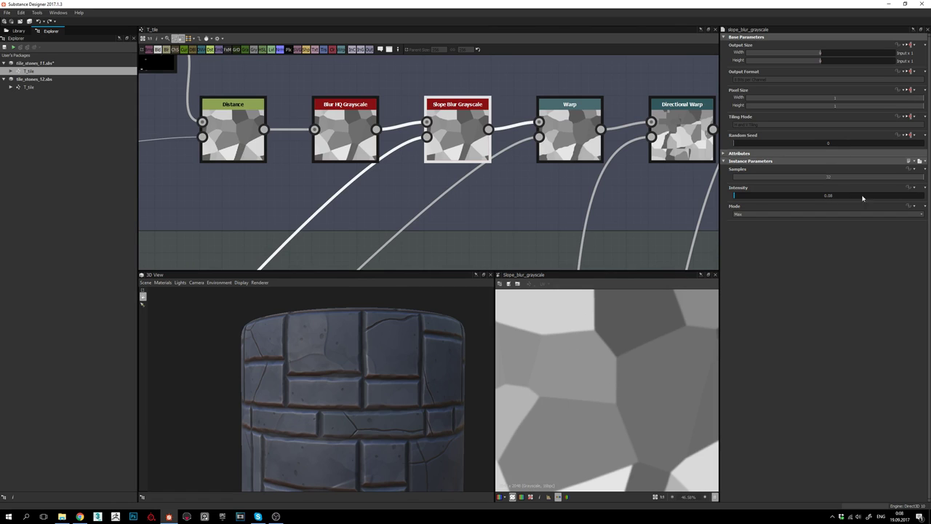
- Preview the Warp node in the big_cuts frame and compare its wavy cell shapes with the stones in the 3D view
middle_drag(534, 173, 455, 174)
click(493, 125)
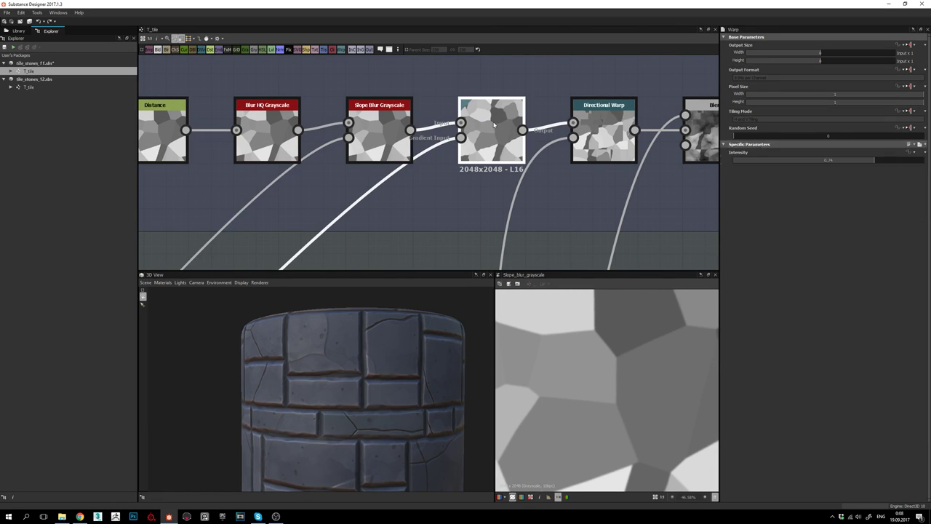
double_click(494, 125)
scroll(631, 361, down, 2)
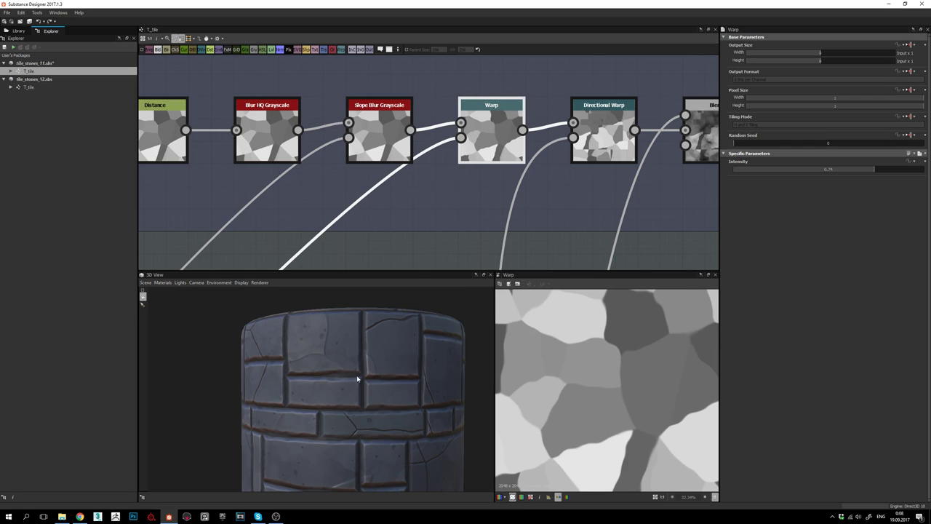
drag(352, 382, 364, 363)
scroll(618, 383, down, 3)
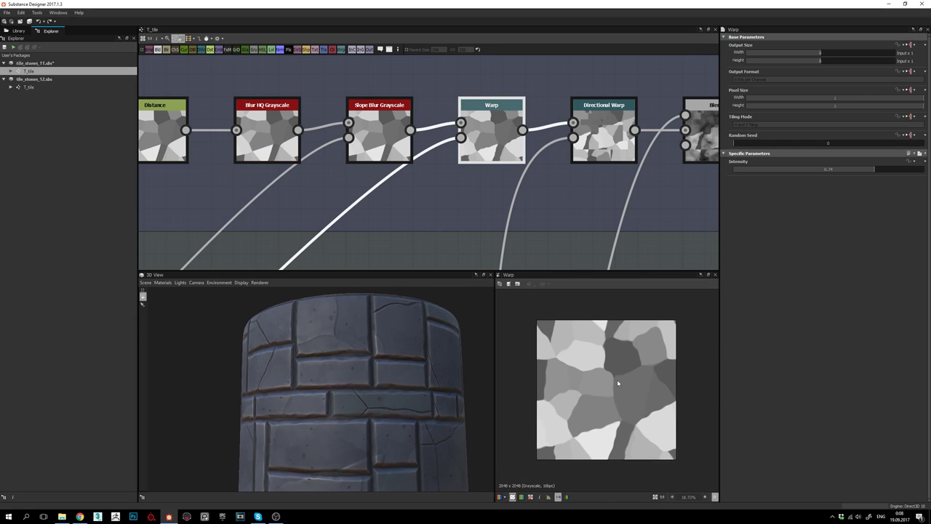
scroll(607, 379, up, 1)
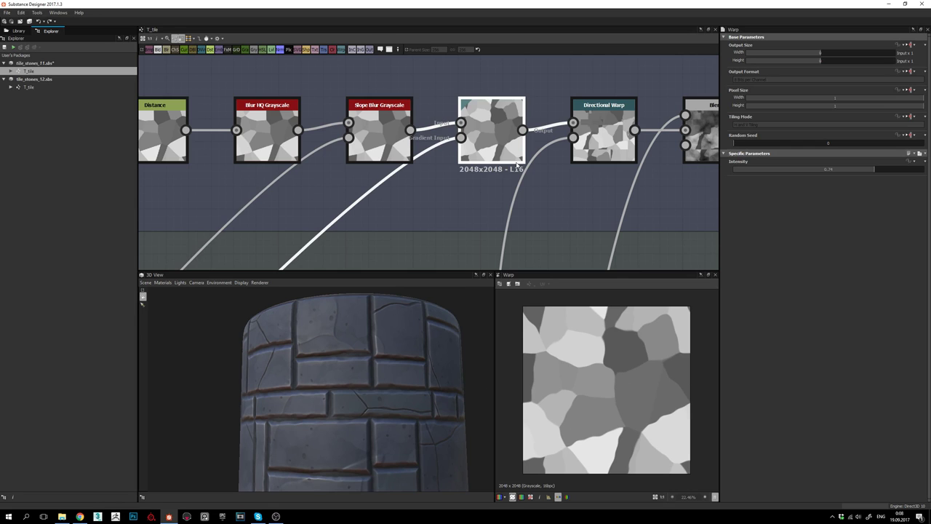
- Preview the Warp node's gradient input and trace its connection to the blurred clouds in the cracks frame
middle_drag(473, 215, 534, 109)
double_click(469, 120)
scroll(444, 177, down, 5)
middle_drag(414, 235, 555, 101)
scroll(502, 182, down, 7)
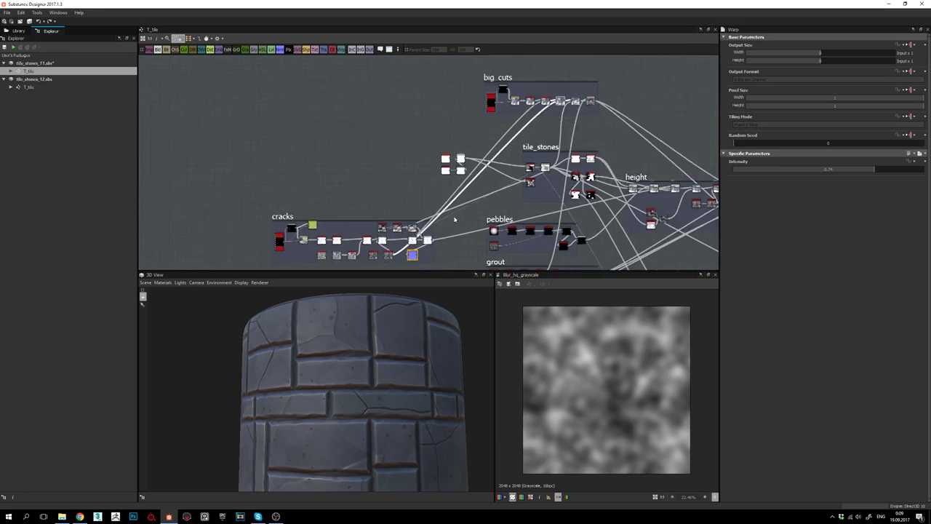
middle_drag(513, 218, 608, 123)
scroll(515, 143, up, 9)
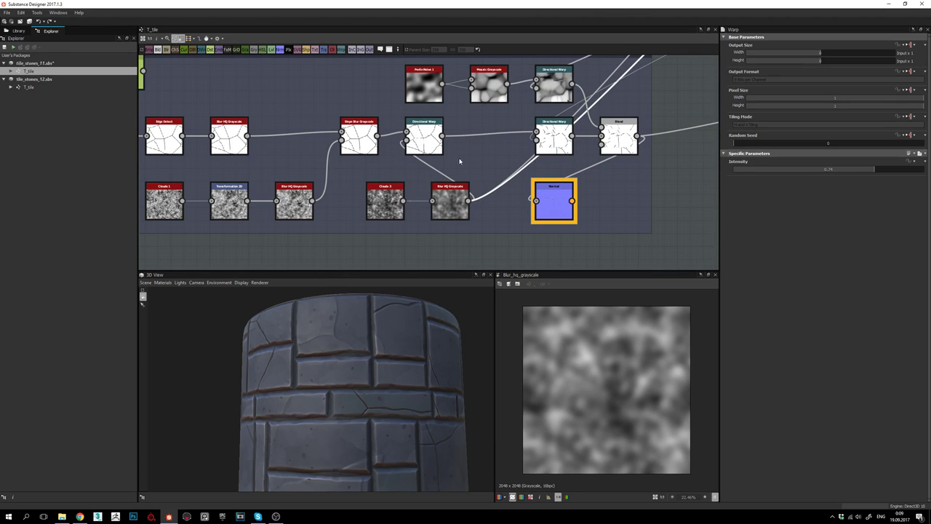
- Go back to the big_cuts frame and preview the Warp node's output again
scroll(548, 134, down, 3)
middle_drag(620, 86, 447, 217)
scroll(466, 192, down, 1)
middle_drag(528, 103, 418, 195)
scroll(425, 185, up, 7)
double_click(441, 173)
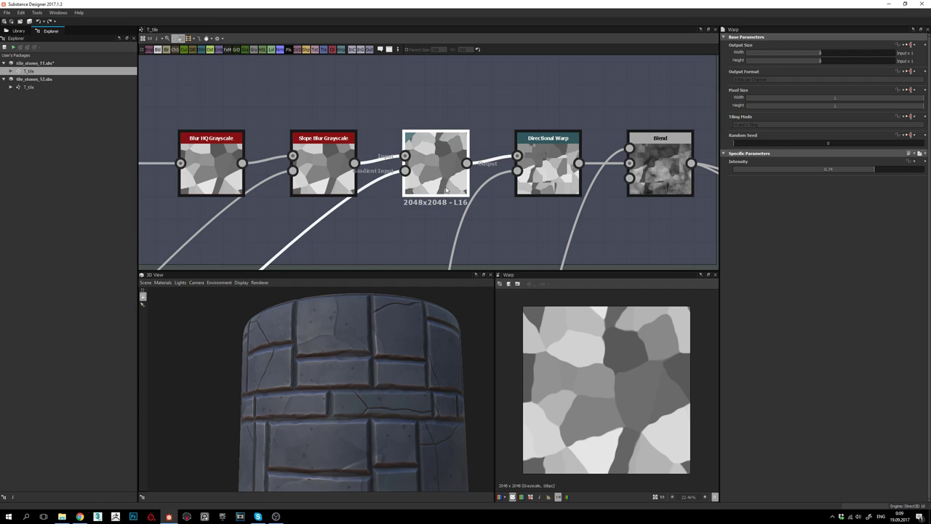
- Show the Directional Warp node's output and settings, and preview the map feeding its intensity input
middle_drag(479, 123, 400, 106)
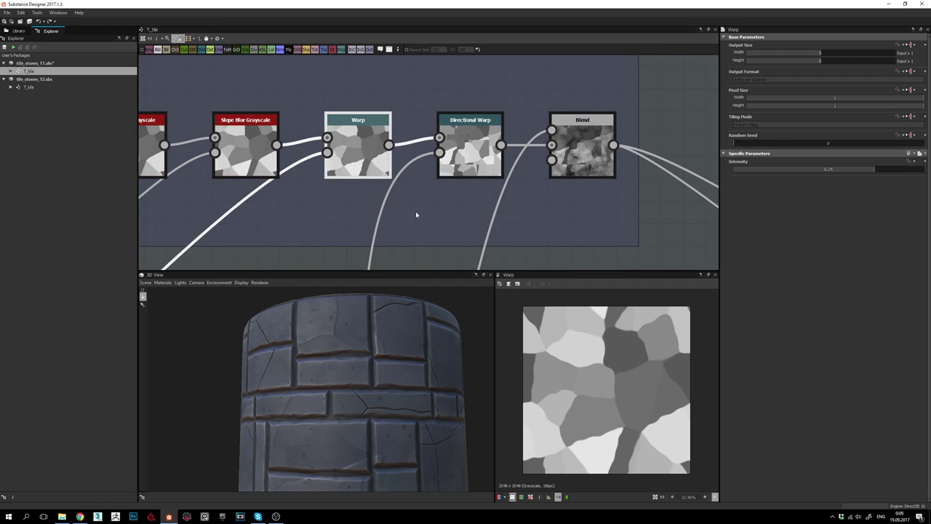
click(463, 152)
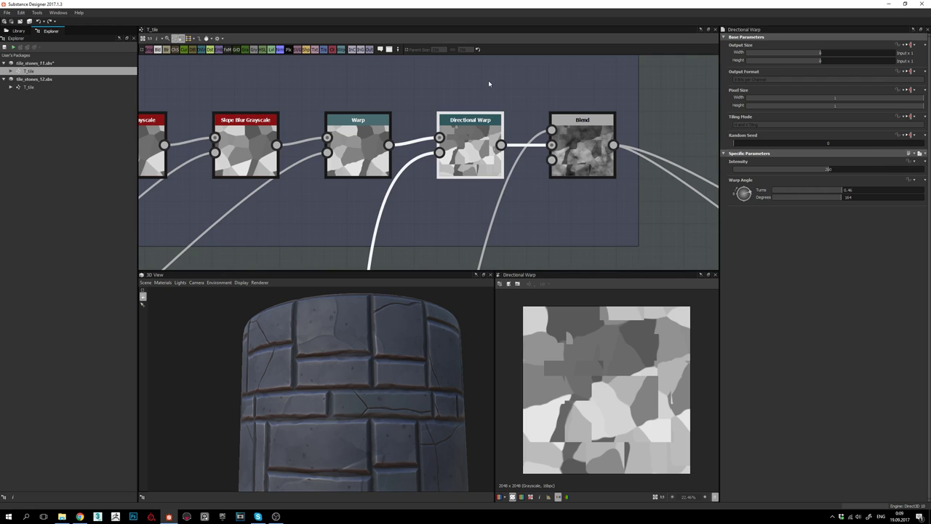
double_click(439, 154)
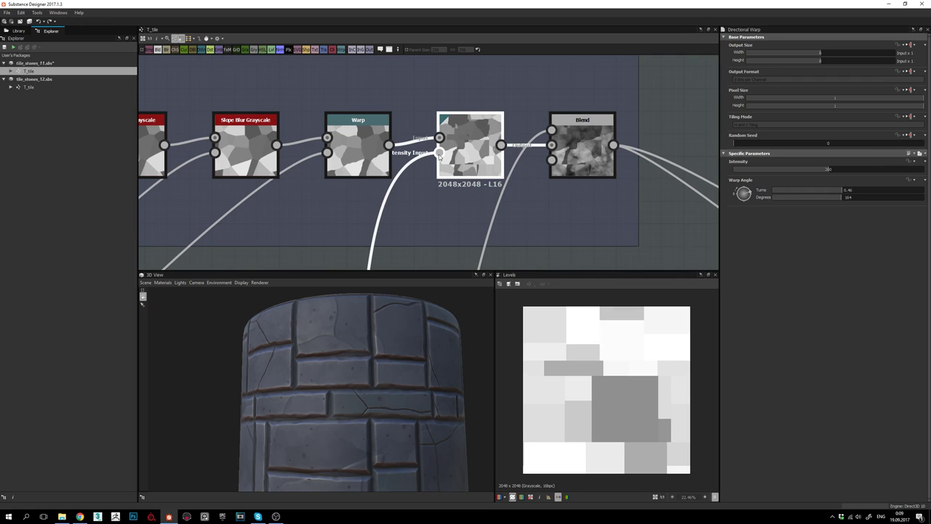
- Preview the Directional Warp node's output again and examine how its cells are offset per tile, up close and as a whole
double_click(468, 153)
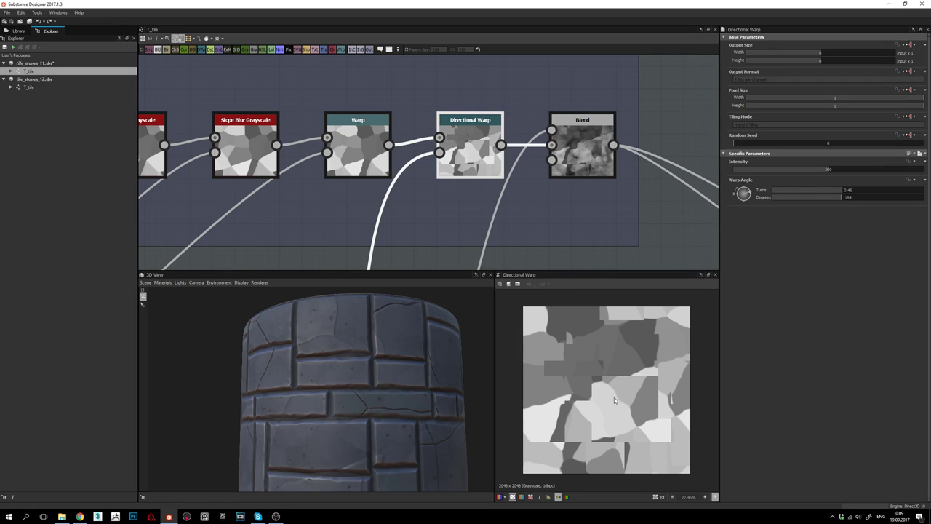
scroll(601, 382, up, 2)
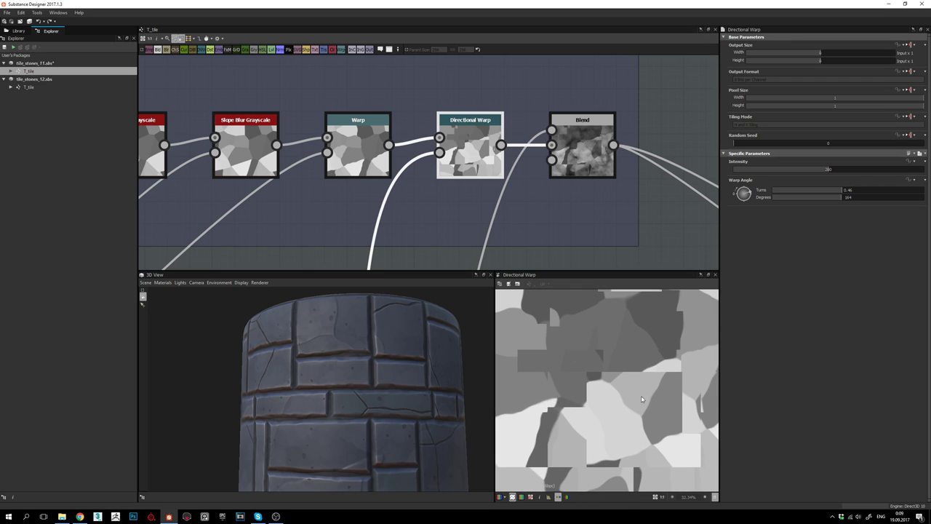
scroll(628, 380, up, 3)
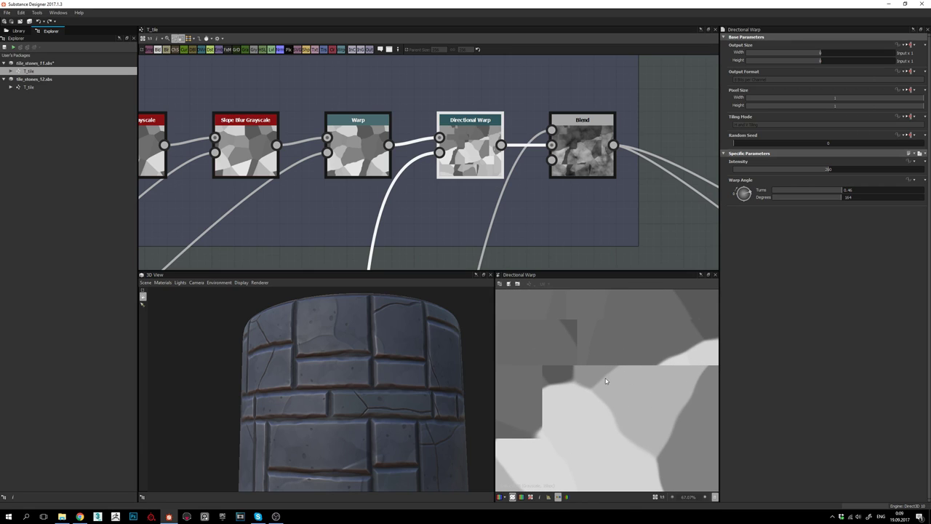
scroll(562, 372, down, 3)
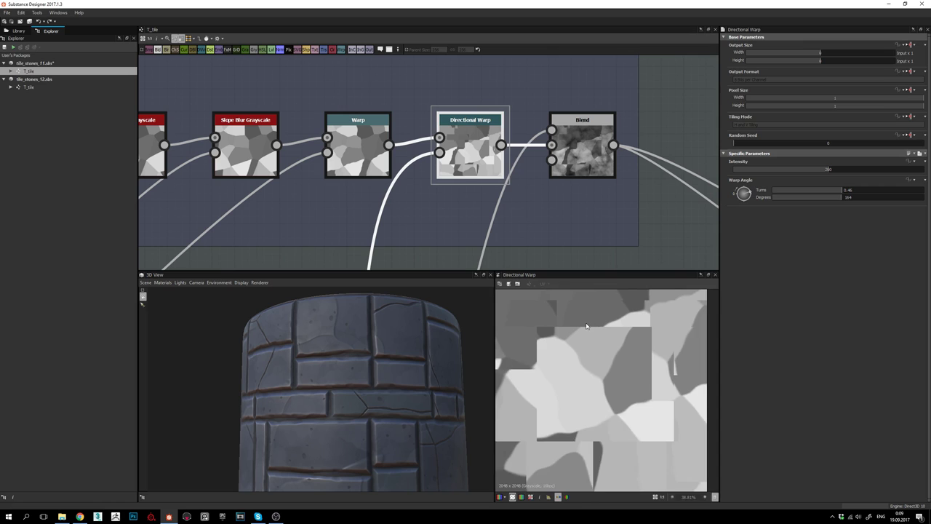
scroll(587, 326, up, 2)
scroll(600, 374, down, 5)
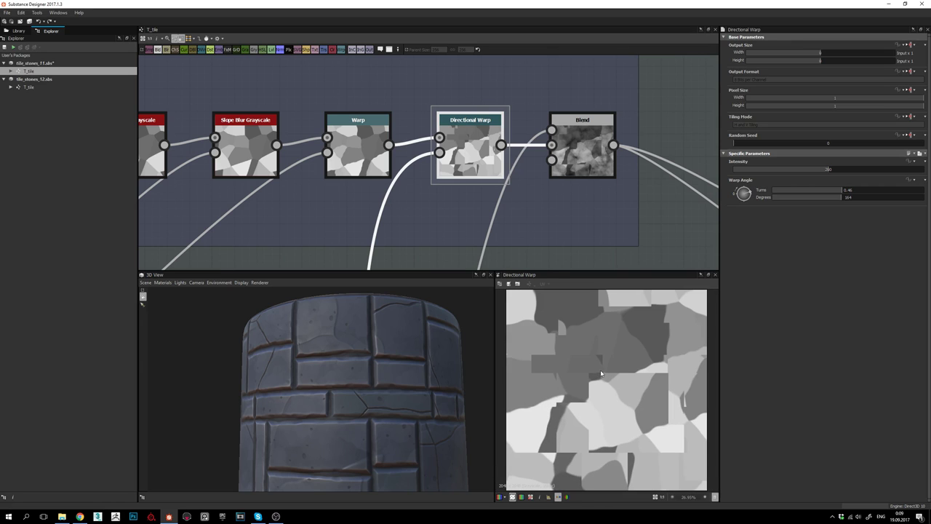
- Examine the seams between the shifted cells in the Directional Warp node's output at different magnifications
scroll(609, 364, down, 2)
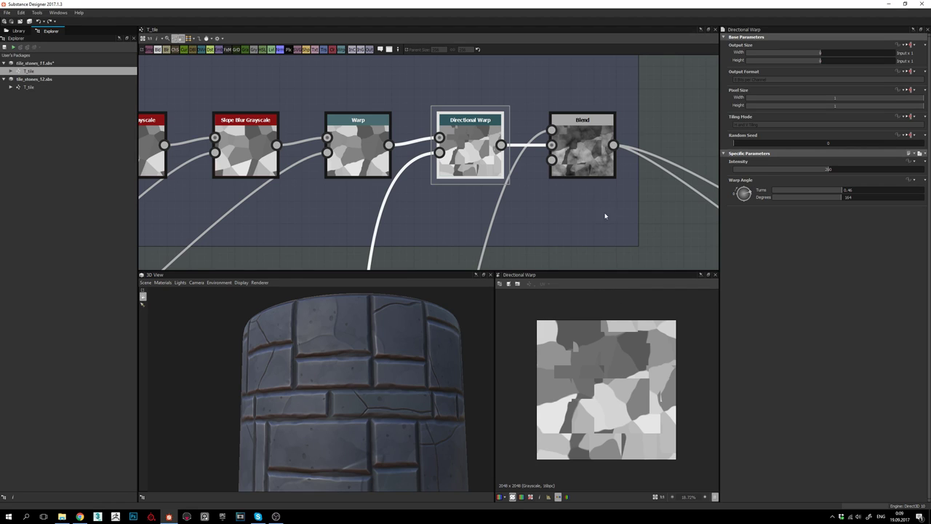
middle_drag(521, 188, 530, 172)
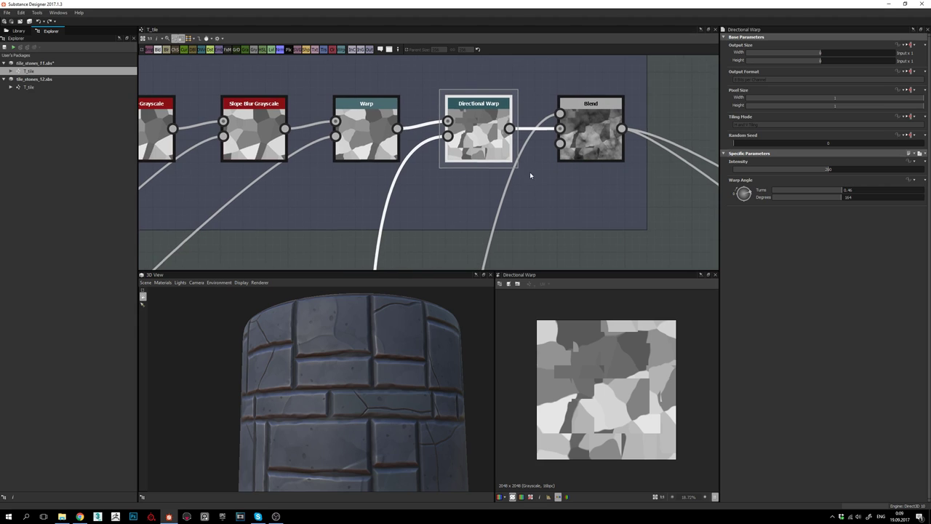
scroll(634, 385, up, 4)
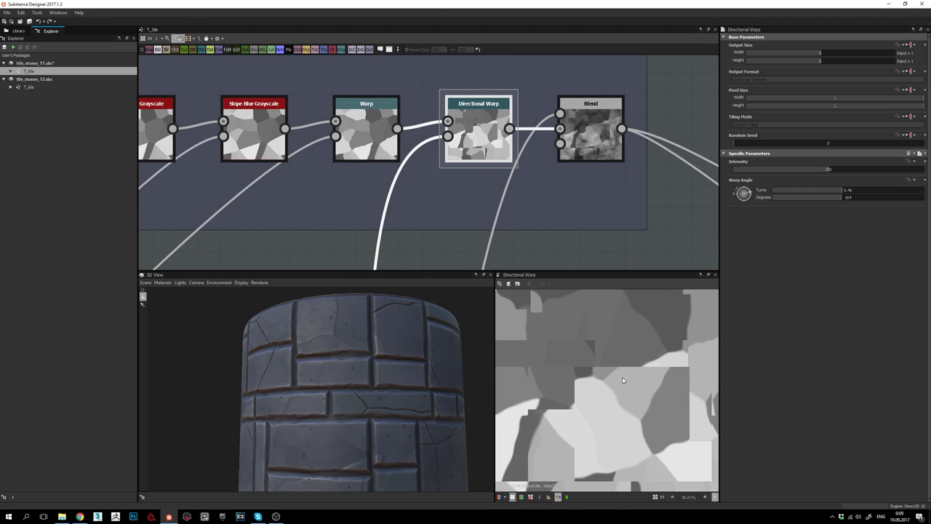
middle_drag(544, 379, 621, 384)
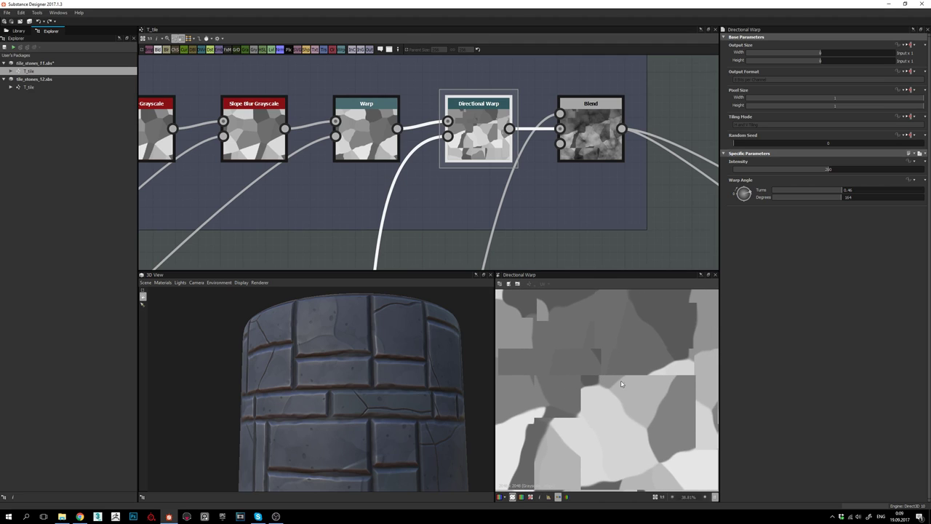
scroll(646, 385, down, 2)
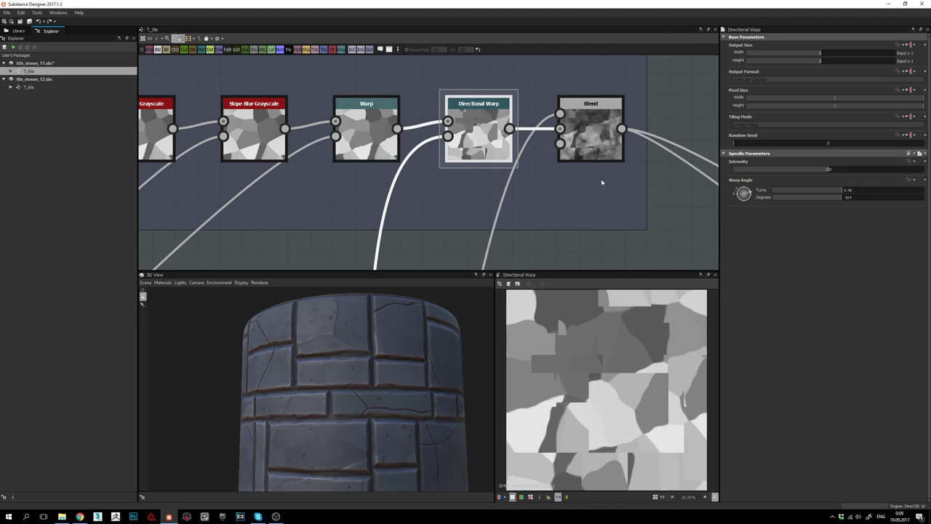
scroll(601, 181, down, 3)
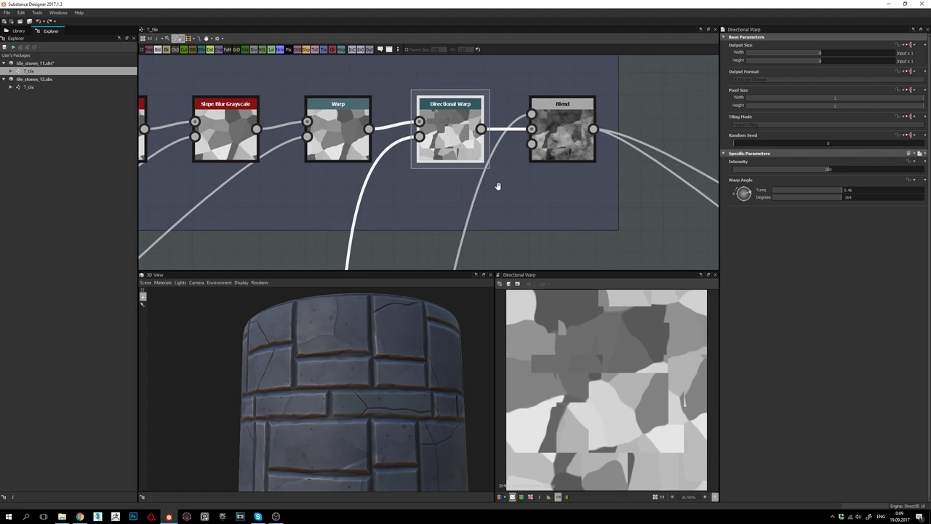
- Review the big_cuts node chain from the Tile Sampler through to the final Blend node
mouse_move(429, 170)
middle_down()
mouse_move(515, 168)
mouse_move(443, 176)
mouse_move(517, 178)
mouse_move(409, 182)
middle_up()
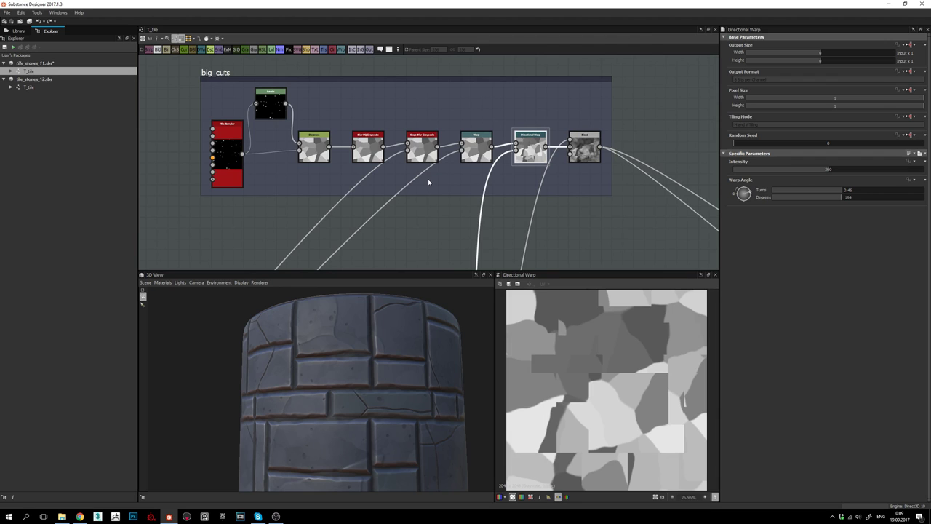
middle_drag(438, 180, 496, 179)
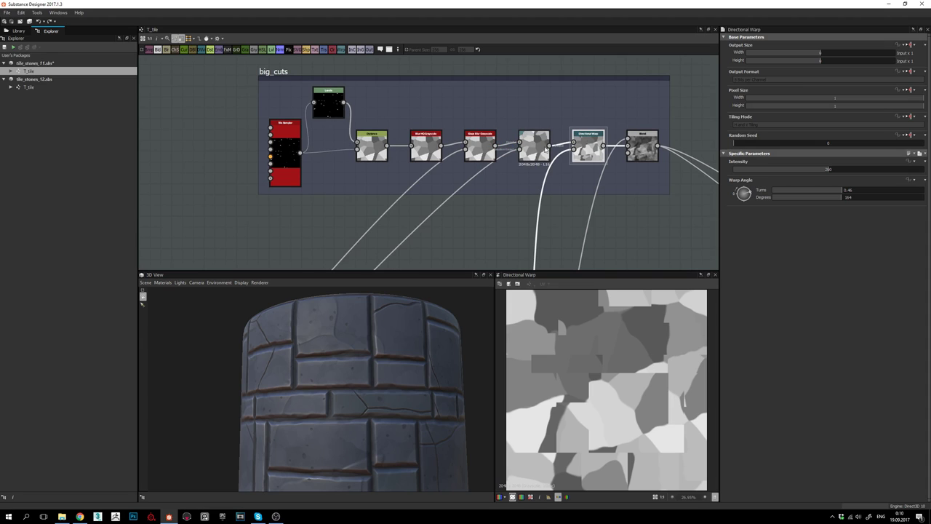
middle_drag(580, 185, 559, 166)
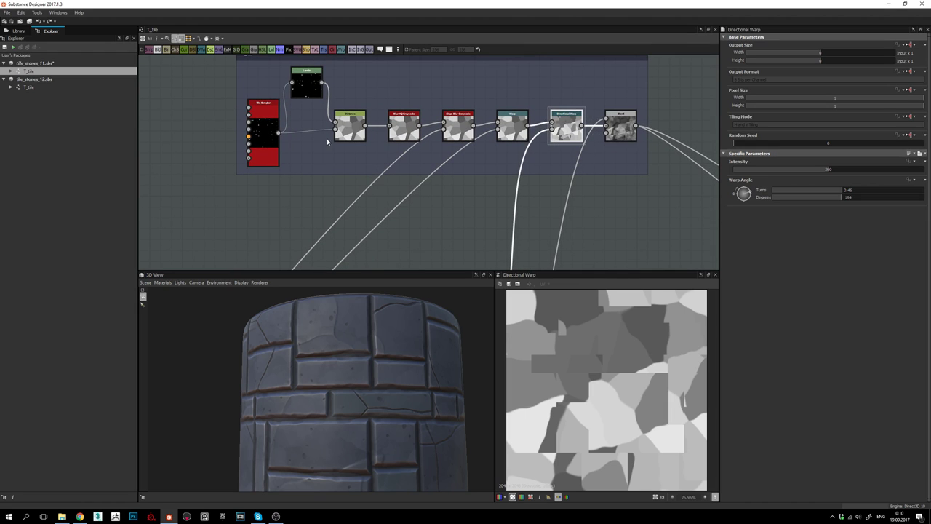
middle_drag(624, 151, 473, 162)
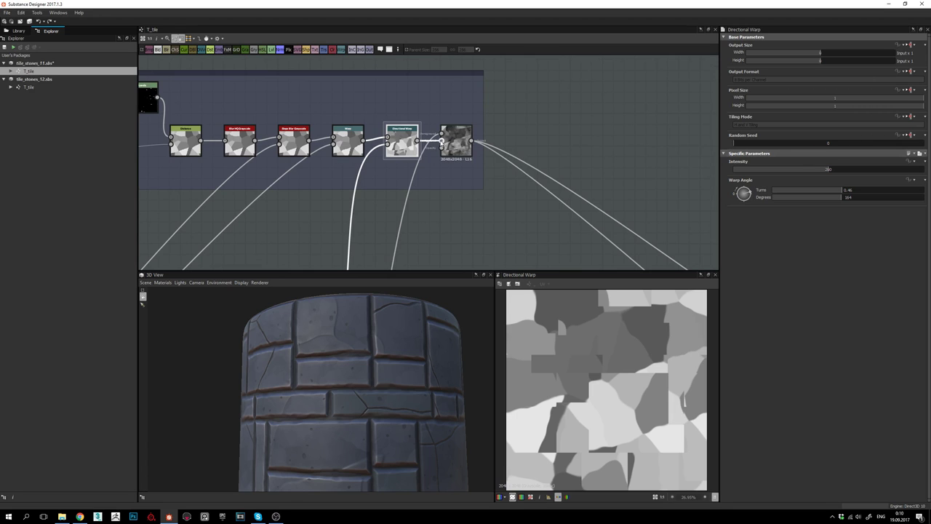
middle_drag(440, 147, 465, 152)
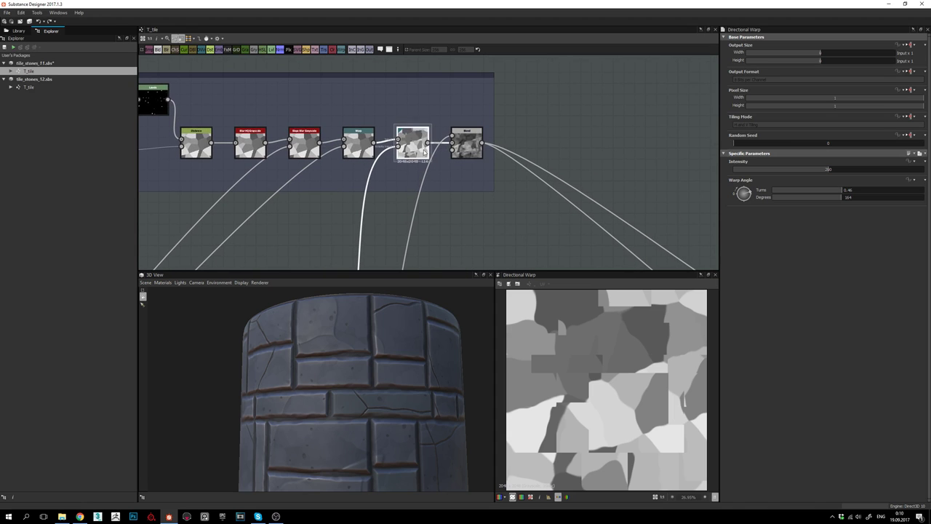
- Preview the output and settings of the Blend node that ends the big_cuts chain, and inspect it up close
double_click(466, 146)
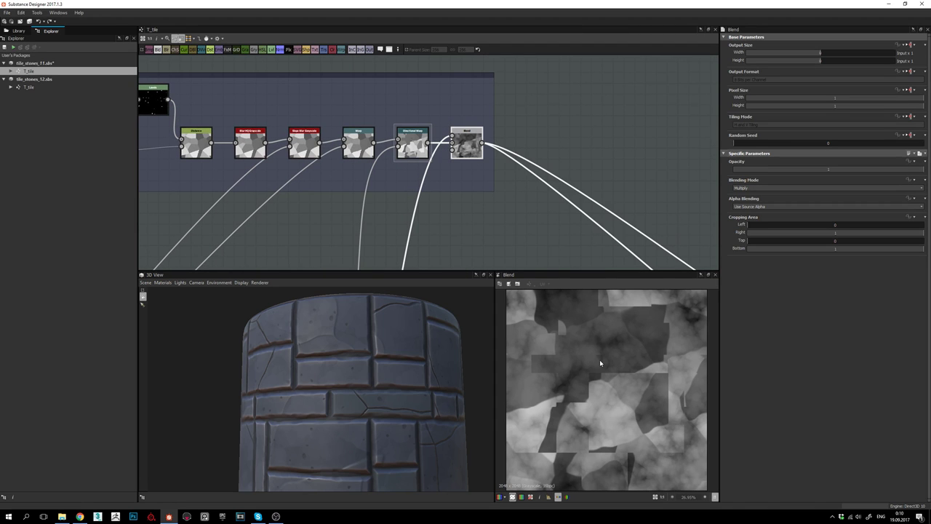
scroll(453, 171, down, 2)
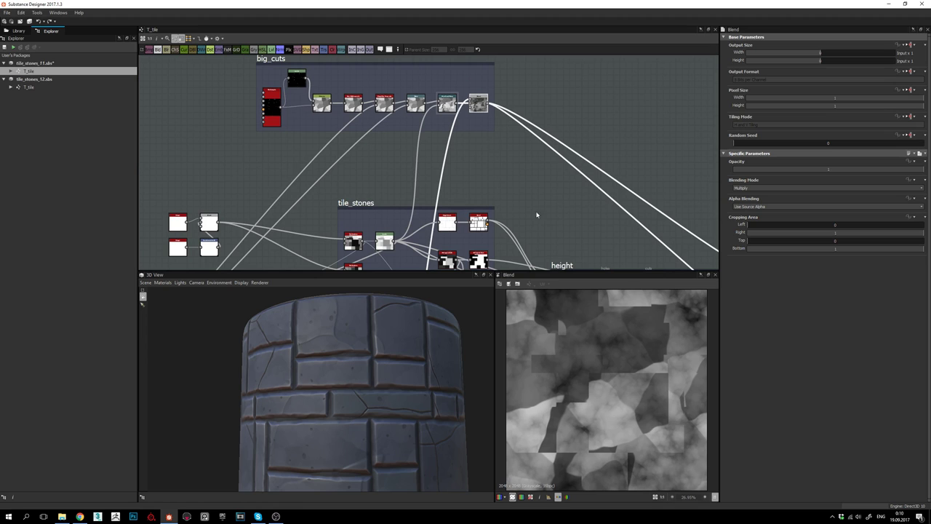
scroll(584, 349, up, 3)
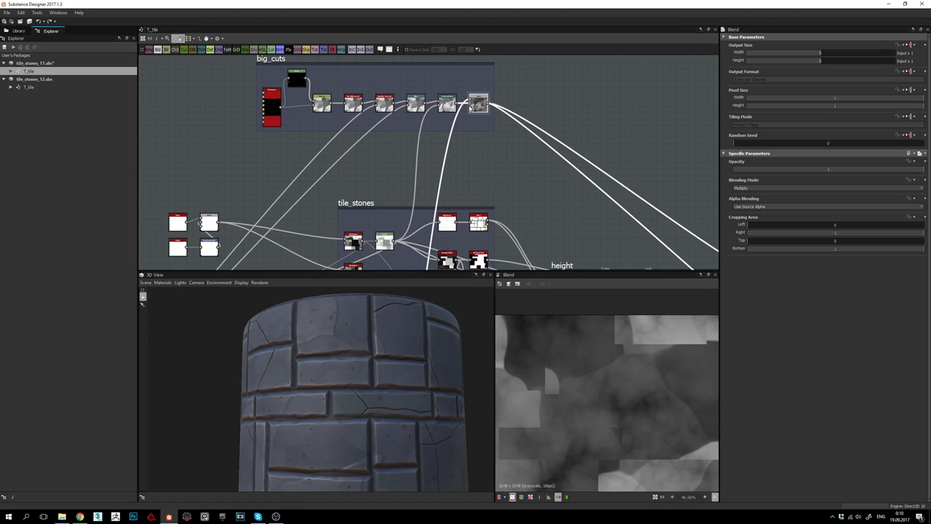
- Preview the map feeding the Blend node's foreground input and trace it to the Mosaic Grayscale node in the grout frame
double_click(470, 100)
scroll(603, 421, down, 2)
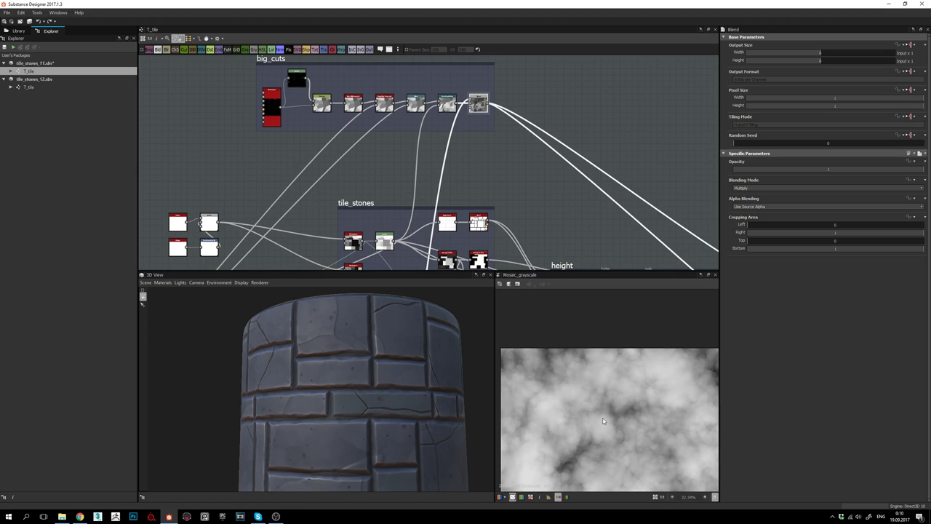
middle_drag(463, 236, 509, 142)
scroll(393, 161, up, 3)
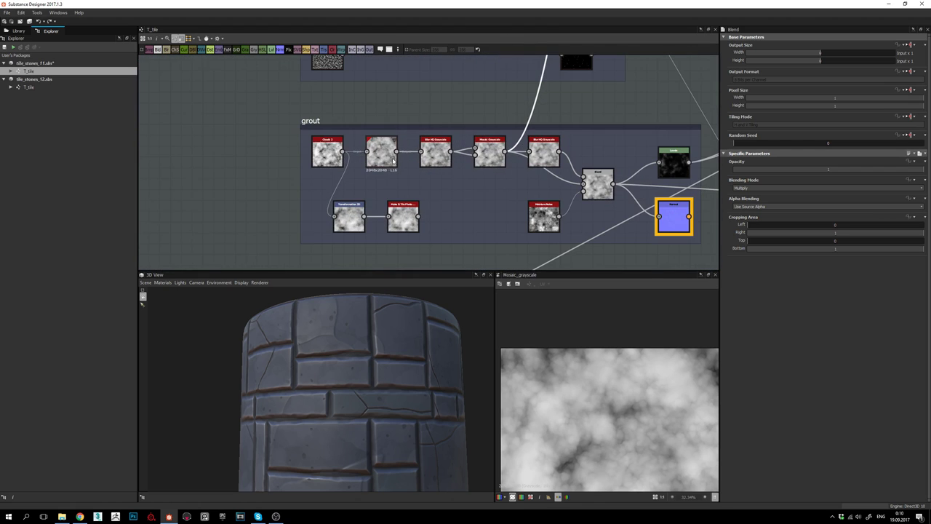
click(490, 150)
scroll(602, 421, down, 2)
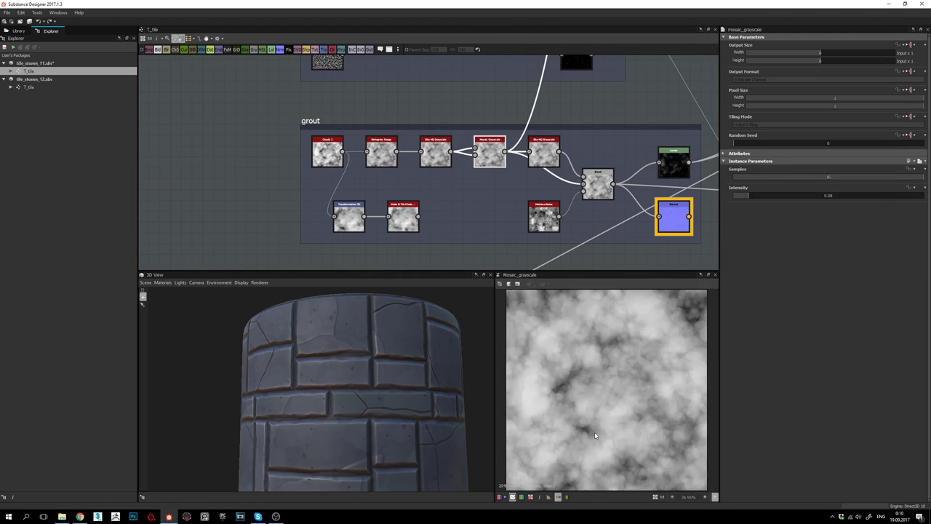
- Examine the Mosaic Grayscale node's output and settings together with the grout nodes that lead into it
scroll(601, 365, up, 2)
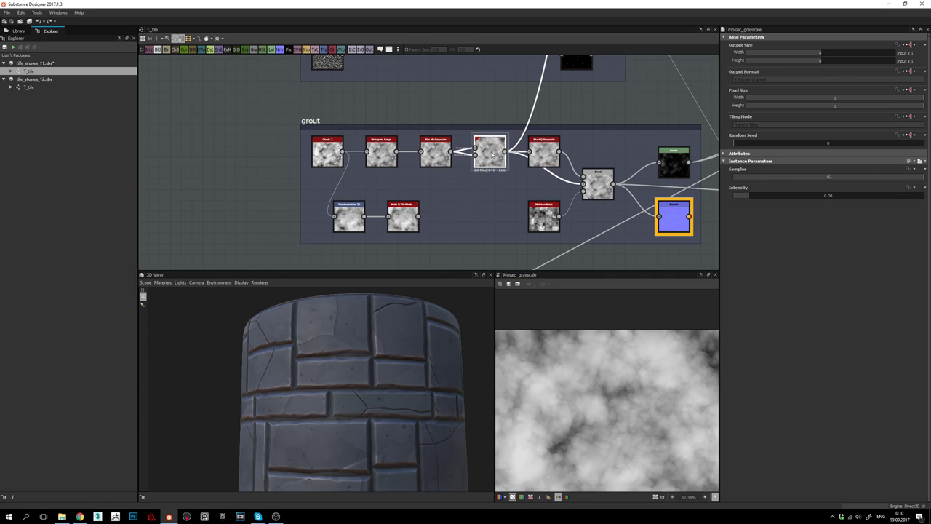
scroll(487, 151, up, 1)
middle_drag(416, 167, 460, 185)
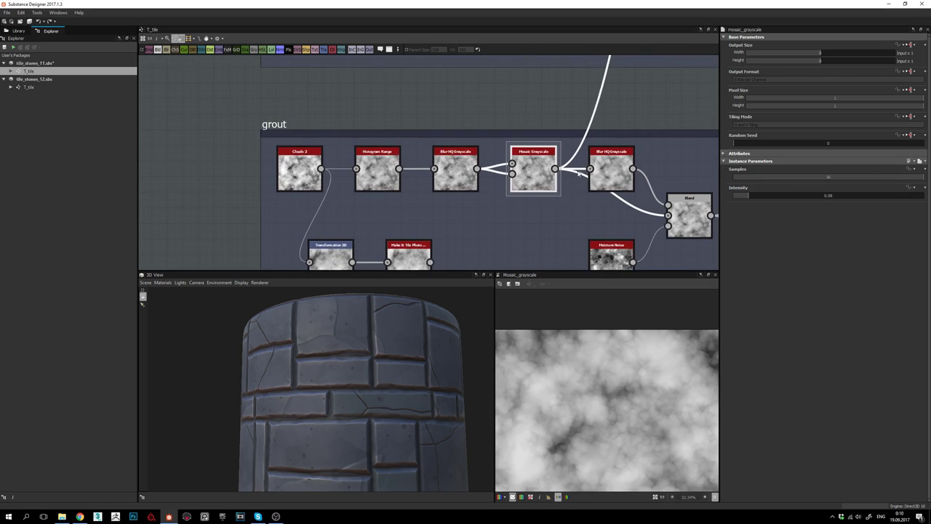
scroll(459, 184, down, 2)
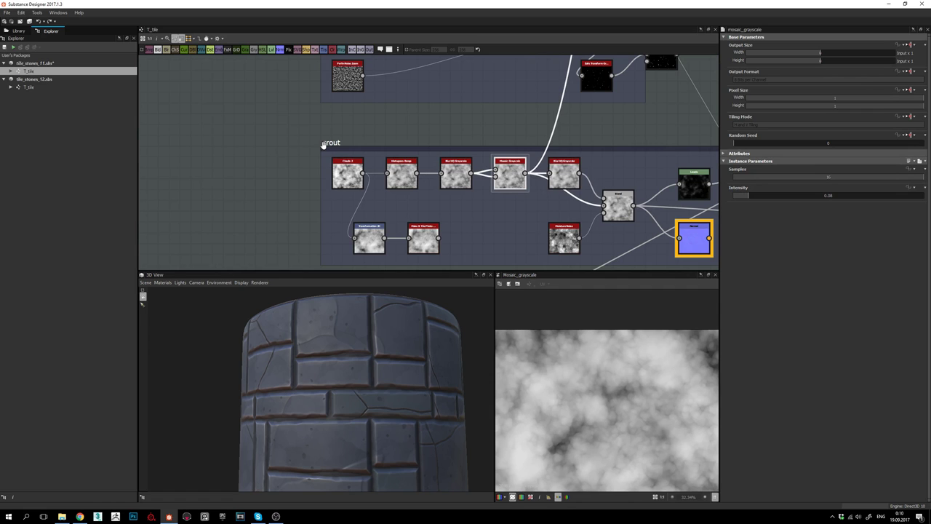
scroll(330, 179, up, 3)
scroll(637, 425, down, 2)
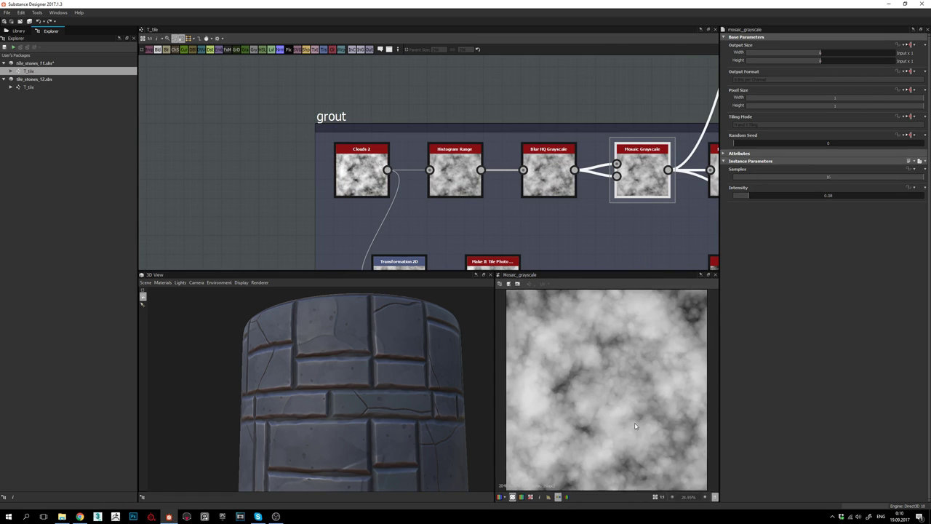
middle_drag(558, 201, 506, 208)
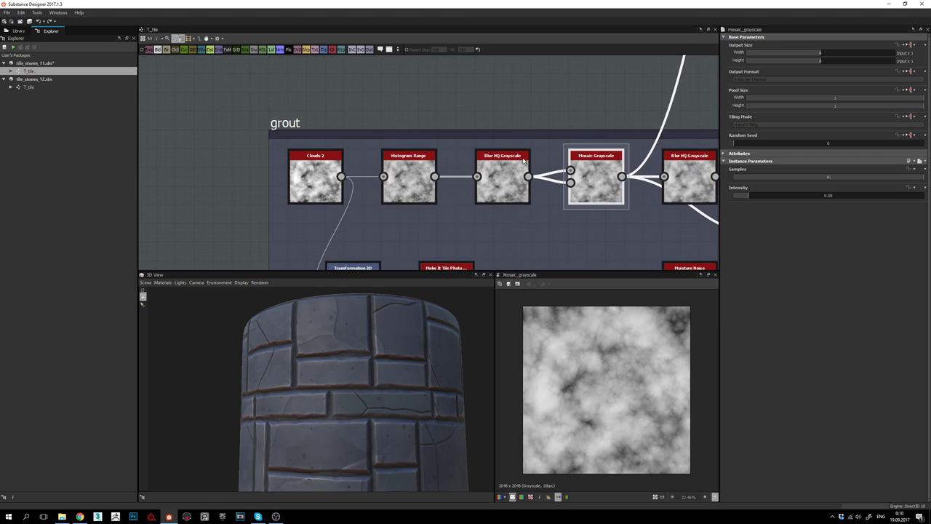
- Preview the outputs of the grout frame's Clouds 2, Histogram Range and first Blur HQ Grayscale nodes in turn
double_click(320, 186)
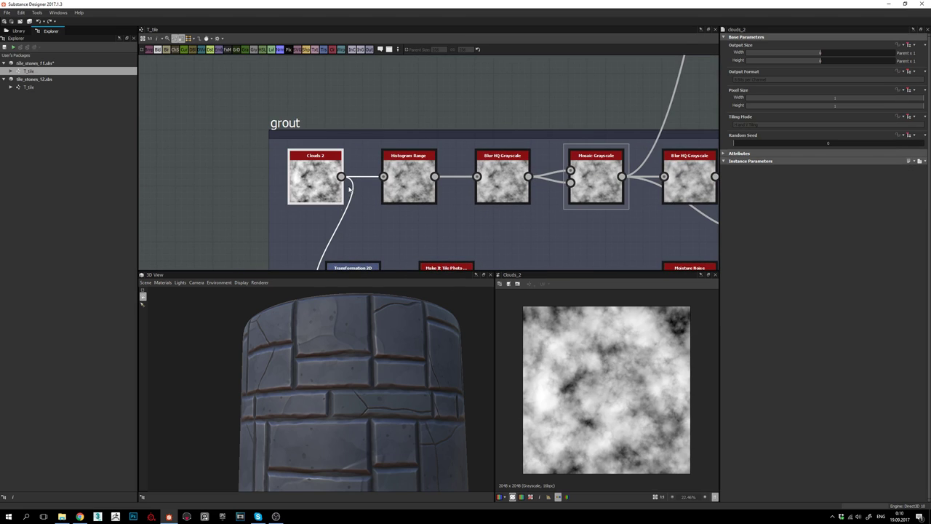
click(418, 170)
double_click(417, 169)
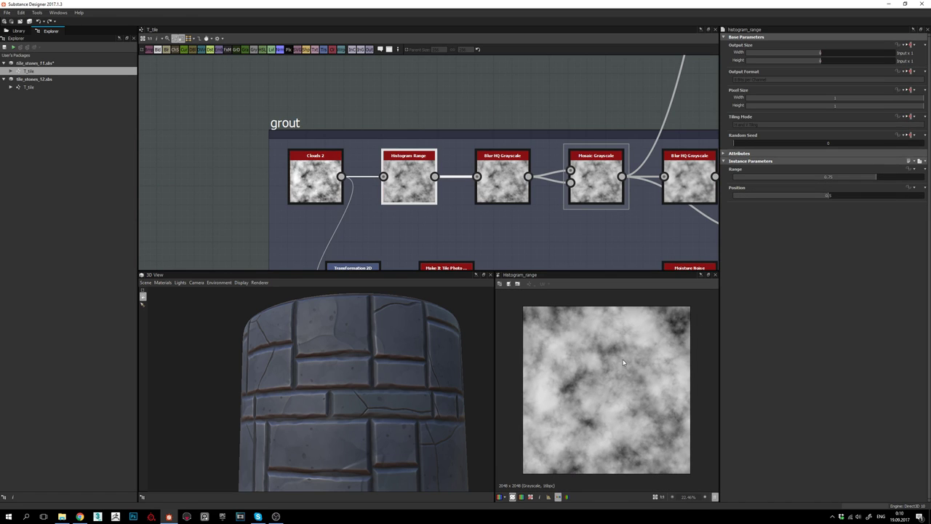
scroll(608, 374, up, 2)
middle_drag(645, 351, 618, 381)
click(506, 178)
double_click(505, 176)
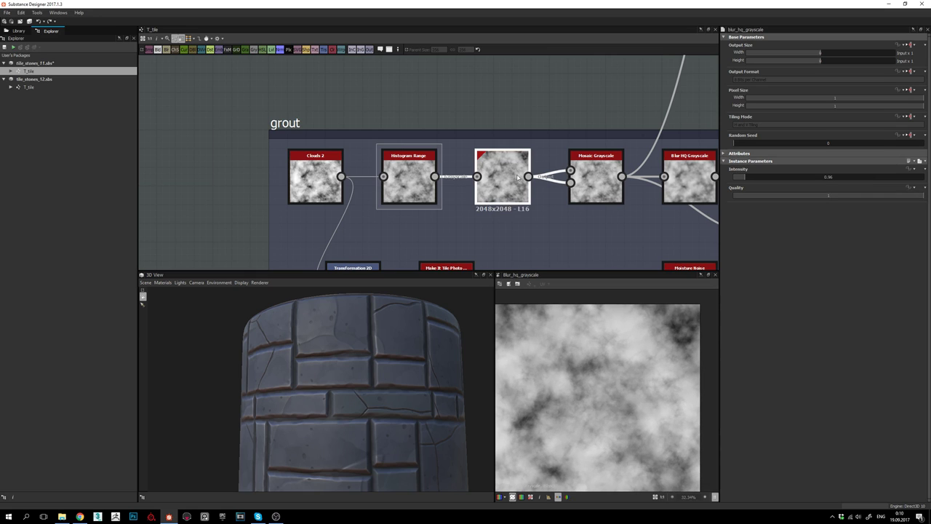
- Preview the Mosaic Grayscale node's output and inspect its softened cloud shapes up close
middle_drag(608, 179, 478, 192)
double_click(465, 184)
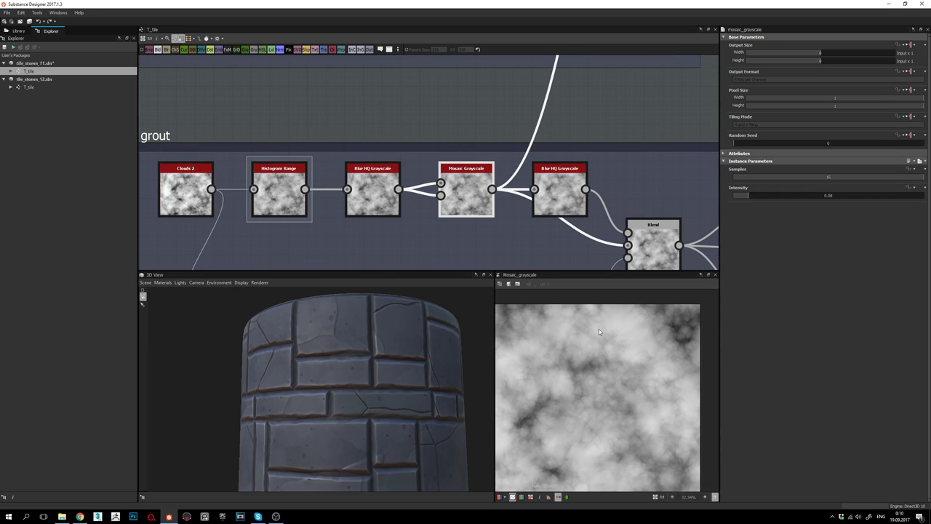
scroll(567, 375, up, 3)
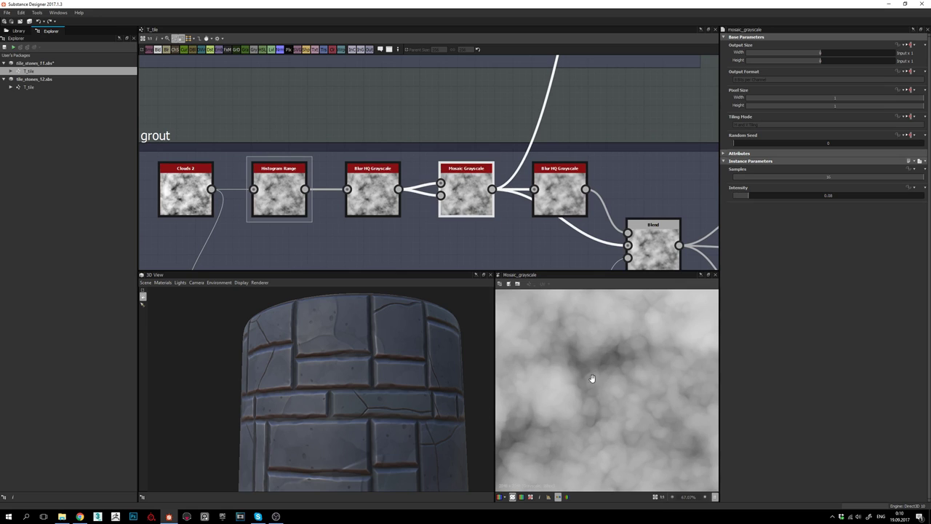
middle_drag(591, 379, 621, 371)
scroll(622, 370, up, 3)
scroll(663, 349, down, 1)
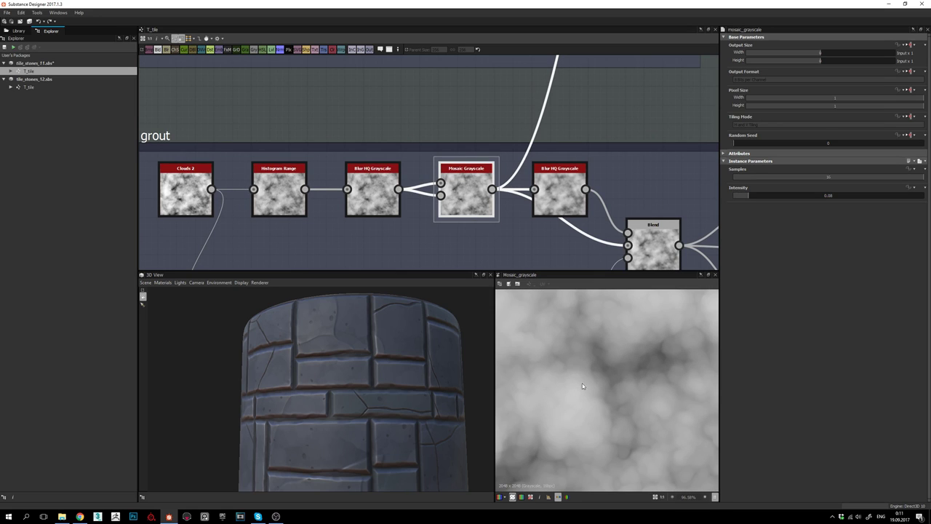
- Compare the first Blur HQ Grayscale node's output with the Mosaic Grayscale output
double_click(384, 196)
double_click(472, 186)
double_click(473, 188)
scroll(604, 386, down, 3)
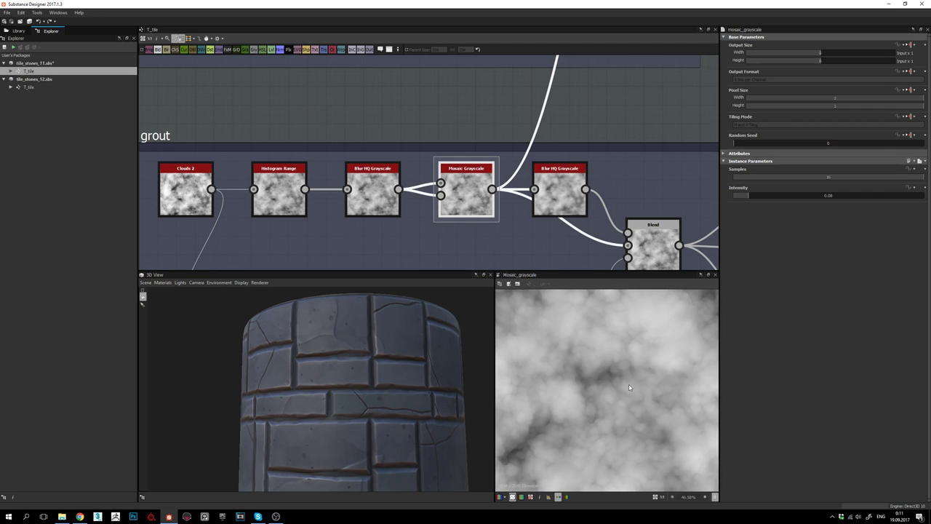
- Examine several areas of the Mosaic Grayscale cloud map in detail and the whole map
scroll(626, 386, up, 3)
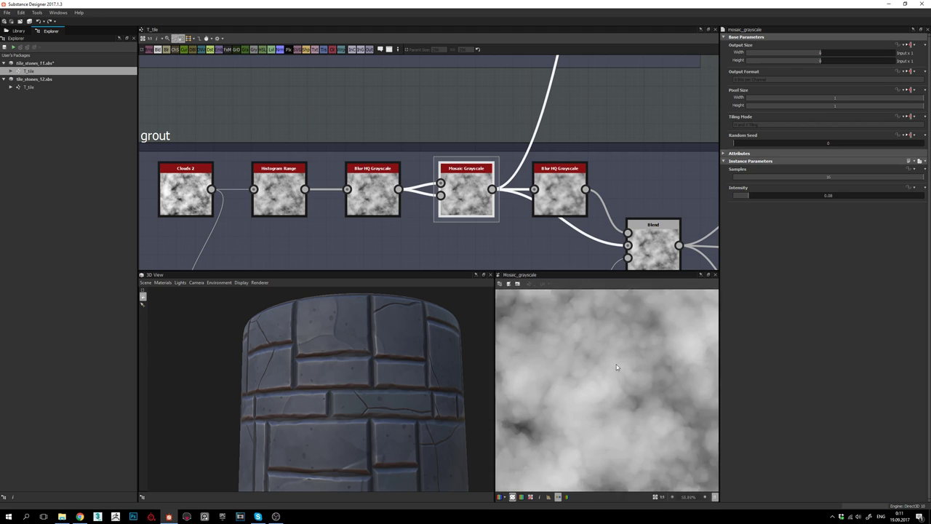
middle_drag(616, 367, 619, 337)
scroll(620, 338, down, 3)
scroll(561, 370, up, 3)
middle_drag(561, 370, 602, 408)
scroll(616, 399, down, 4)
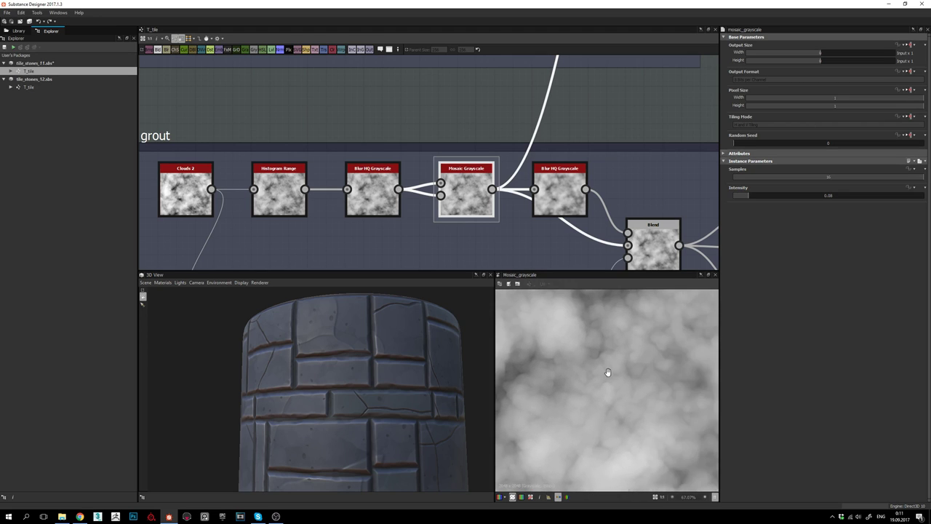
scroll(624, 363, down, 2)
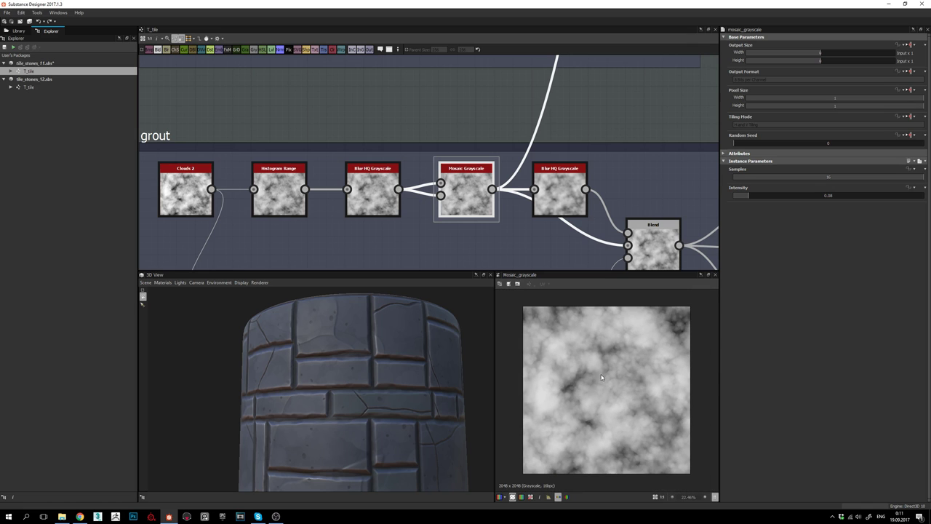
scroll(608, 373, up, 6)
scroll(546, 99, down, 5)
- Return to the big_cuts frame and compare the Blend node's output with the Directional Warp node's output
middle_drag(573, 89, 360, 404)
scroll(366, 248, down, 3)
scroll(390, 197, up, 8)
click(423, 187)
double_click(423, 187)
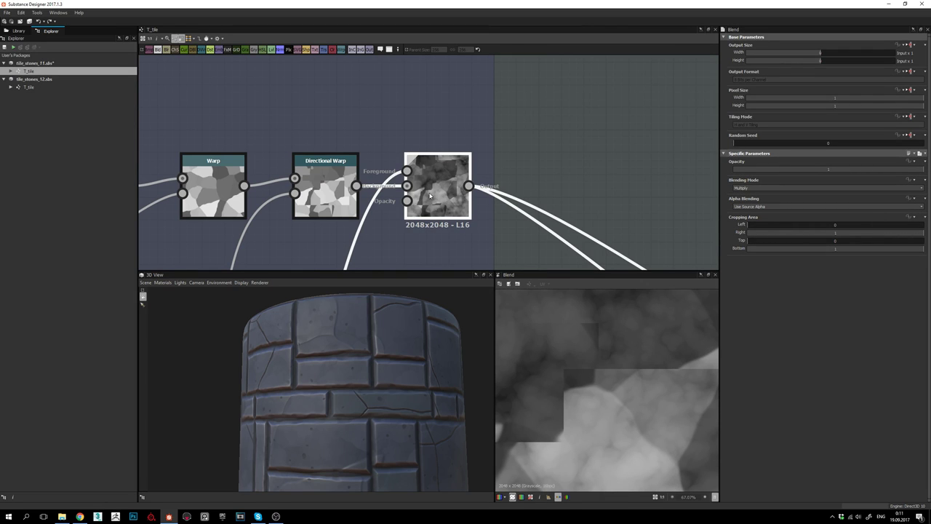
double_click(321, 192)
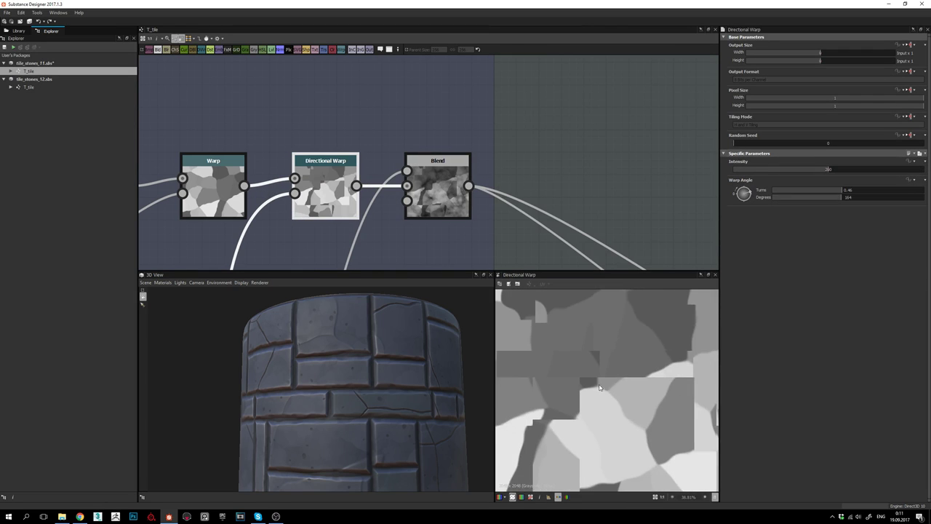
scroll(600, 387, down, 2)
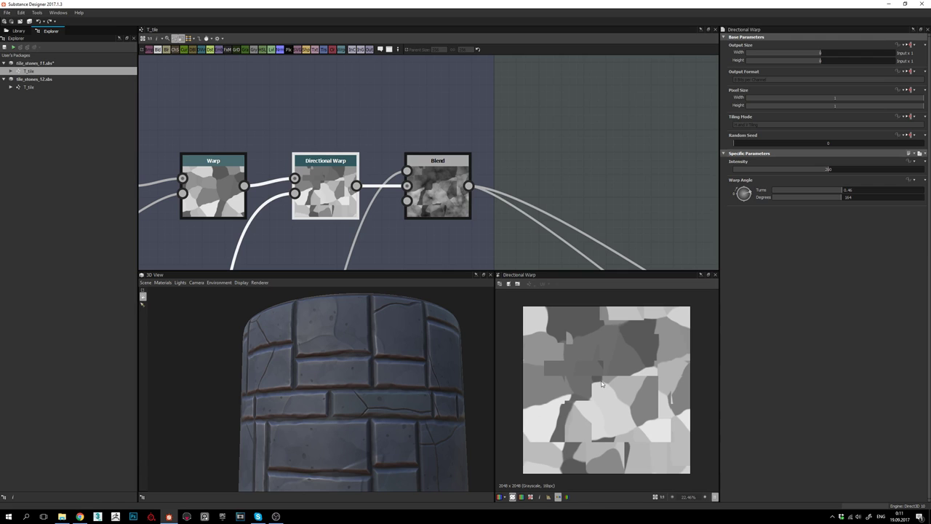
- Preview the big_cuts chain's final Blend output and follow its connections down to the height frame
double_click(439, 190)
middle_drag(468, 138, 437, 62)
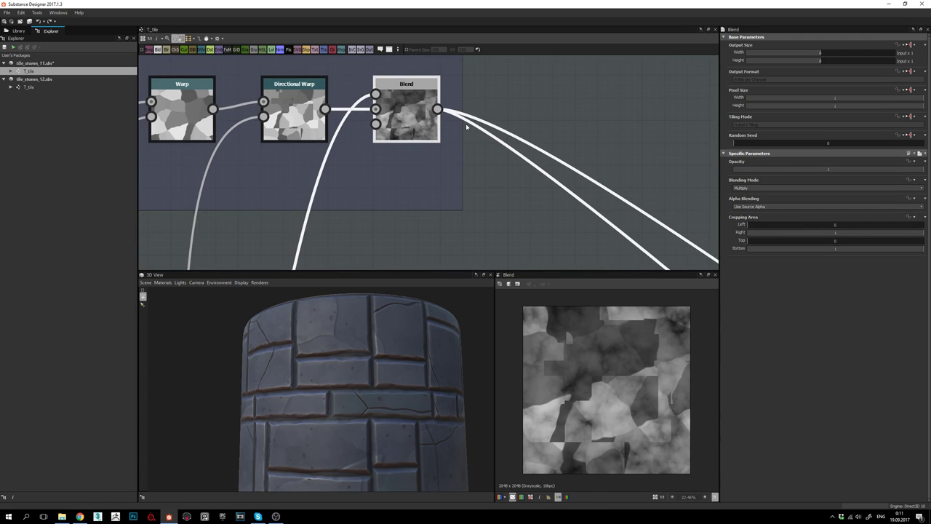
scroll(624, 249, down, 3)
middle_drag(624, 249, 445, 125)
middle_drag(588, 248, 463, 163)
middle_drag(626, 250, 555, 136)
middle_drag(633, 247, 490, 174)
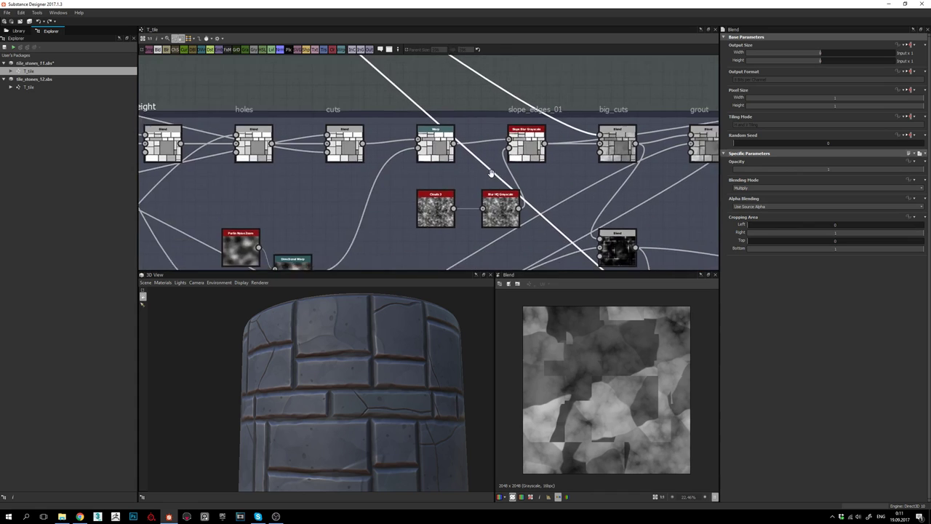
middle_drag(607, 166, 494, 195)
- Examine the node sequence in the height frame, from its first Blend through holes, cuts and slope_edges_01 to grout
scroll(366, 193, down, 3)
middle_drag(366, 194, 517, 191)
middle_drag(580, 170, 523, 163)
middle_drag(416, 193, 494, 219)
scroll(492, 171, down, 4)
middle_drag(474, 211, 446, 183)
scroll(470, 208, up, 5)
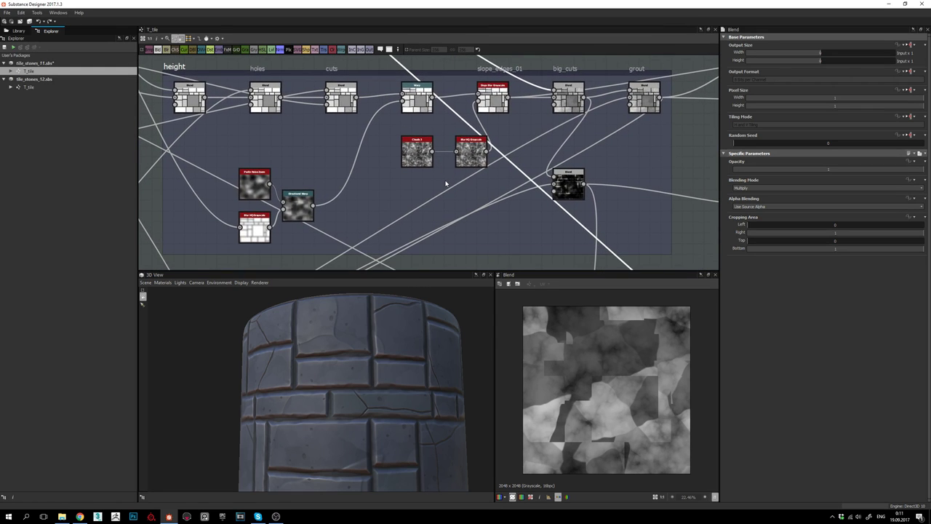
scroll(442, 188, down, 2)
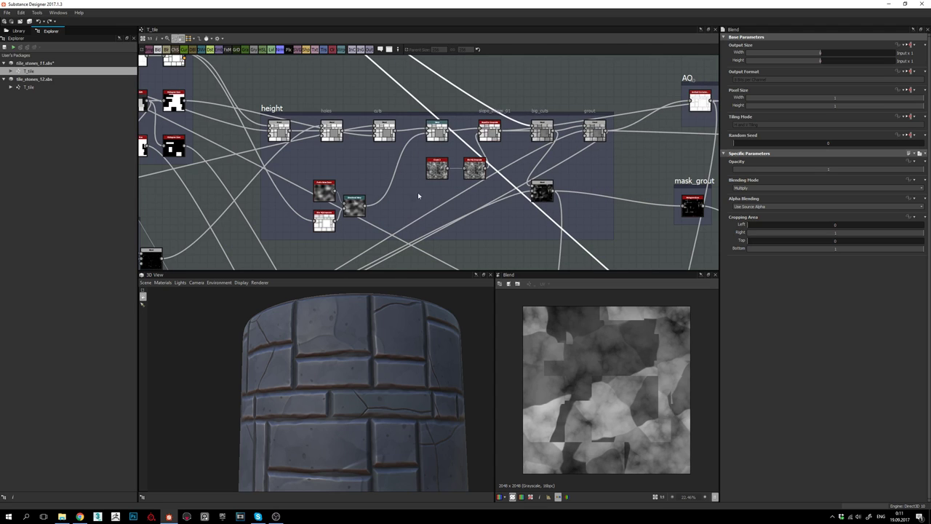
middle_drag(409, 195, 420, 228)
middle_drag(491, 195, 518, 167)
scroll(471, 162, up, 2)
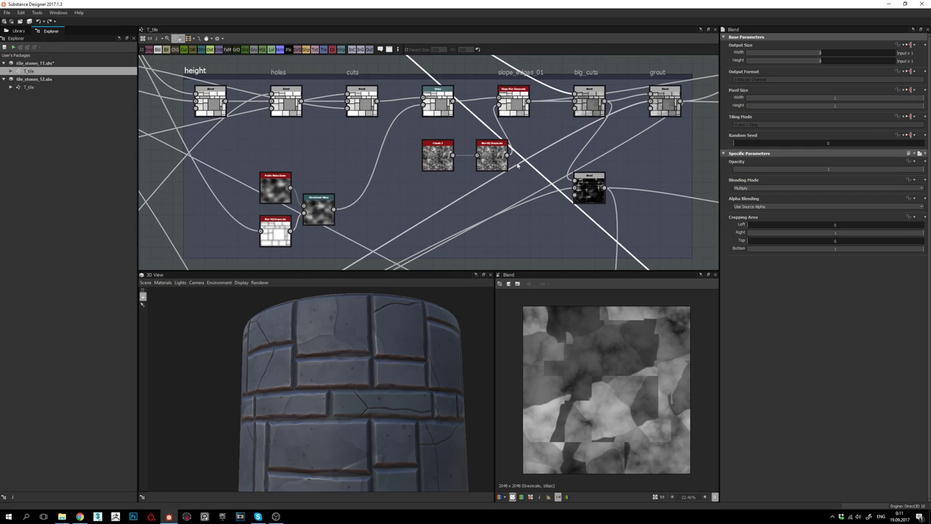
- Review the whole height frame's wiring, and inspect the stone relief on another part of the cylinder in the 3D view
scroll(518, 165, down, 2)
middle_drag(441, 151, 470, 151)
middle_drag(499, 185, 481, 185)
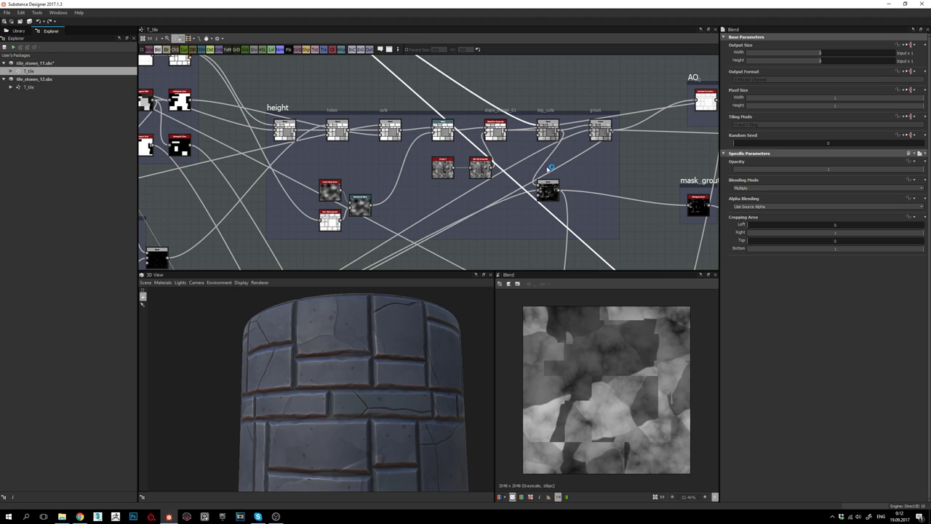
middle_drag(506, 162, 505, 174)
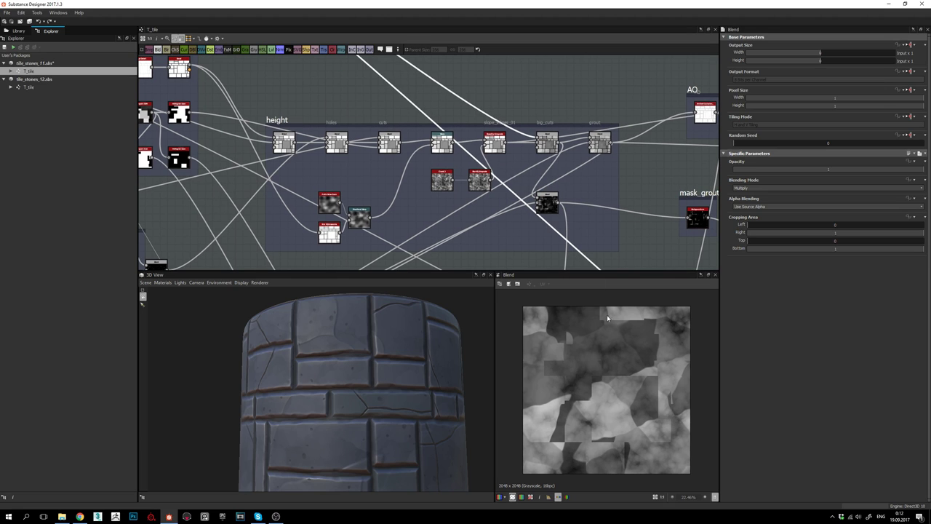
scroll(602, 364, up, 2)
scroll(601, 360, down, 2)
middle_drag(501, 188, 509, 179)
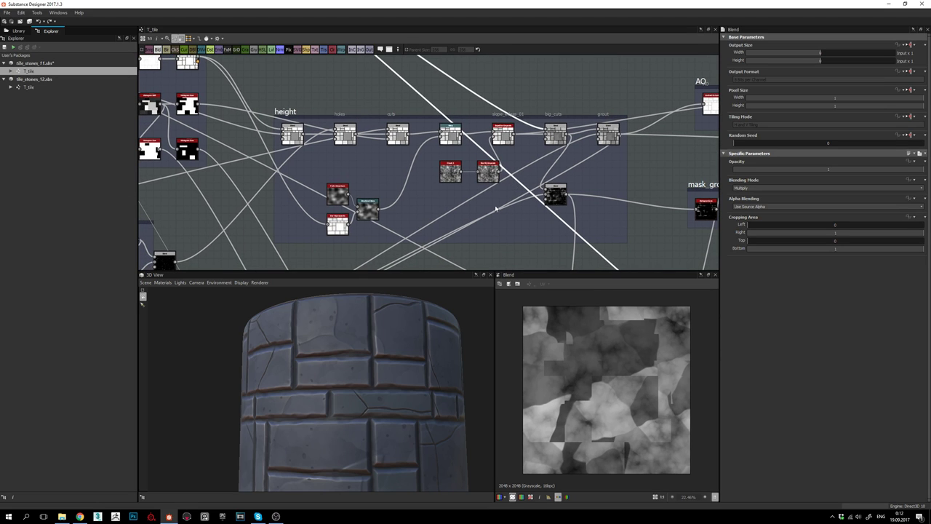
middle_drag(381, 392, 374, 373)
drag(397, 378, 400, 412)
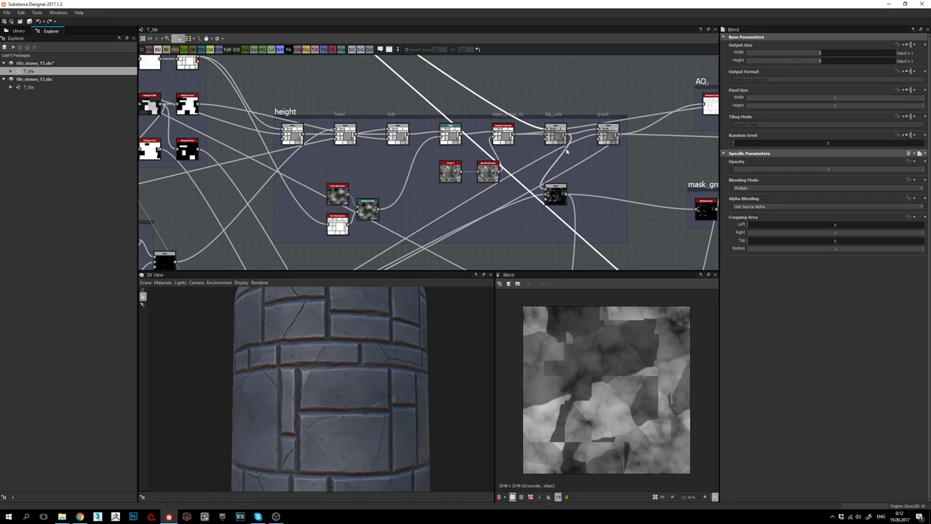
- Compare the height frame's big_cuts Blend output with the Slope Blur Grayscale output that feeds it
middle_drag(557, 148, 588, 160)
middle_drag(525, 139, 542, 166)
scroll(630, 160, up, 3)
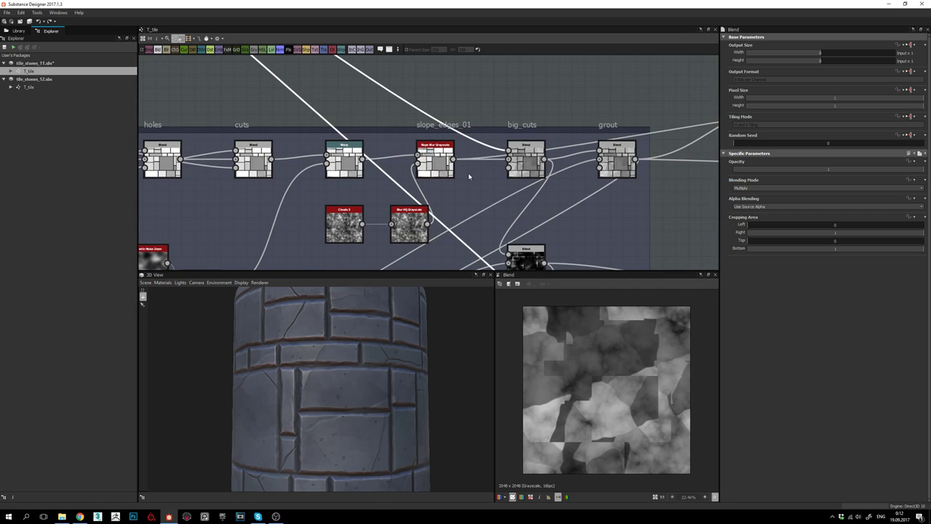
click(525, 161)
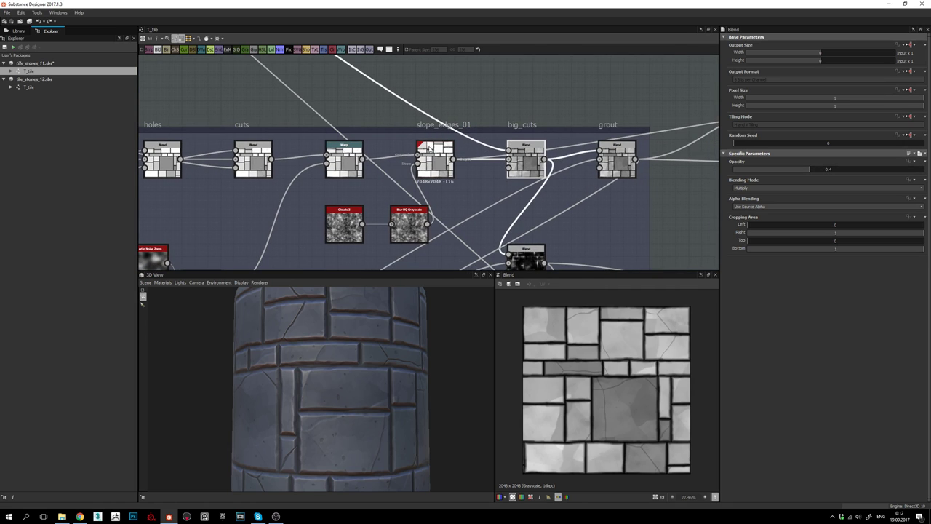
scroll(437, 149, up, 2)
click(449, 153)
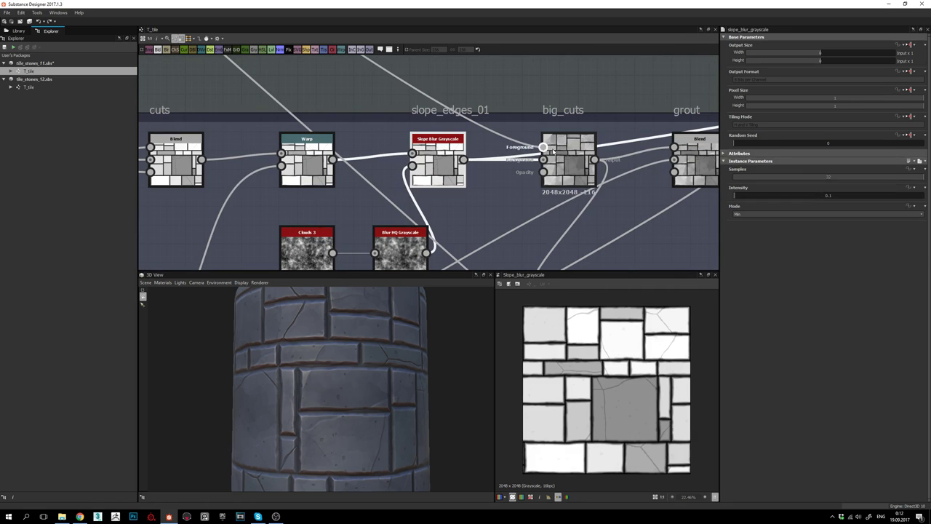
click(573, 152)
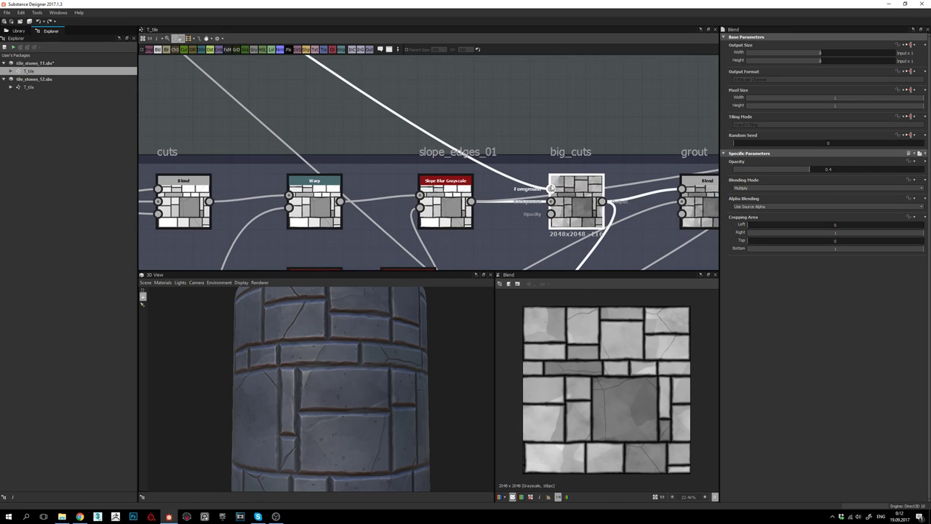
- Trace the big_cuts Blend's foreground input to its source Blend, and compare that cut map with the blended height result
scroll(591, 219, down, 2)
scroll(553, 174, down, 1)
middle_drag(515, 131, 686, 264)
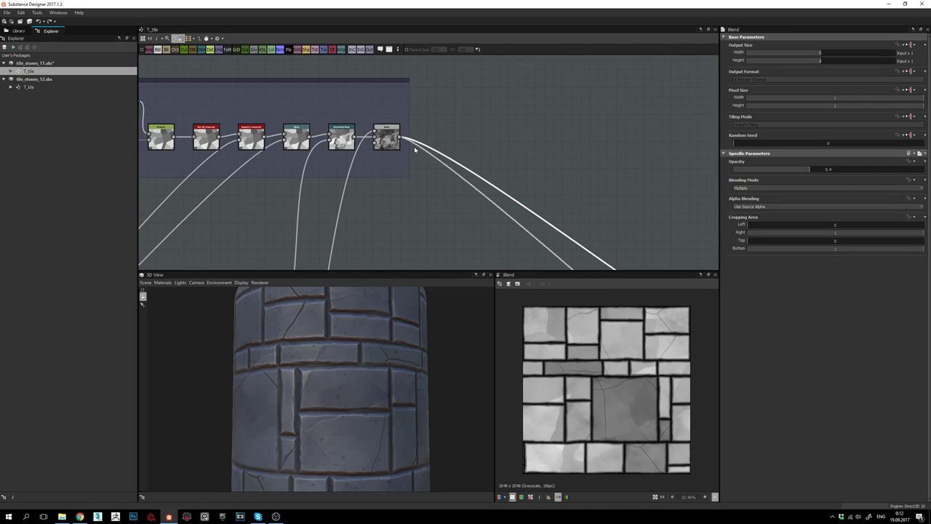
double_click(388, 138)
middle_drag(622, 184, 450, 78)
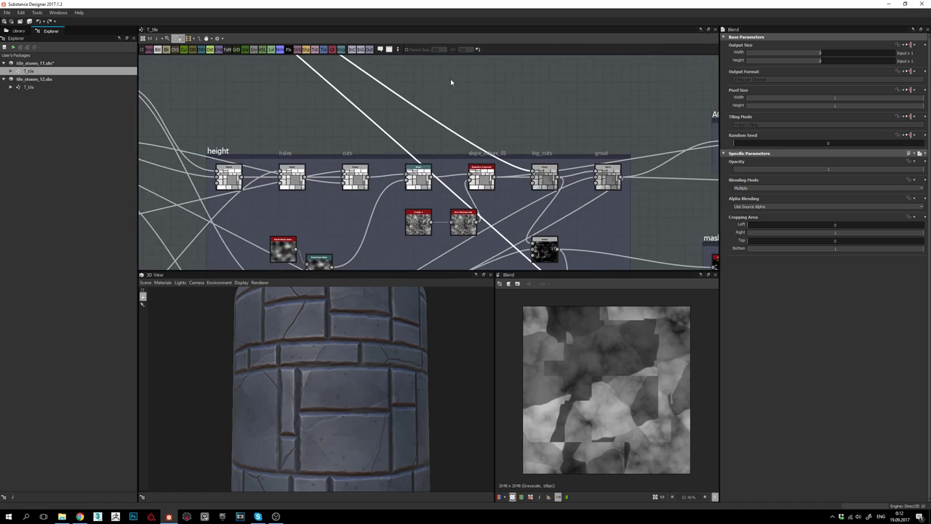
middle_drag(548, 175, 495, 139)
click(497, 139)
click(497, 139)
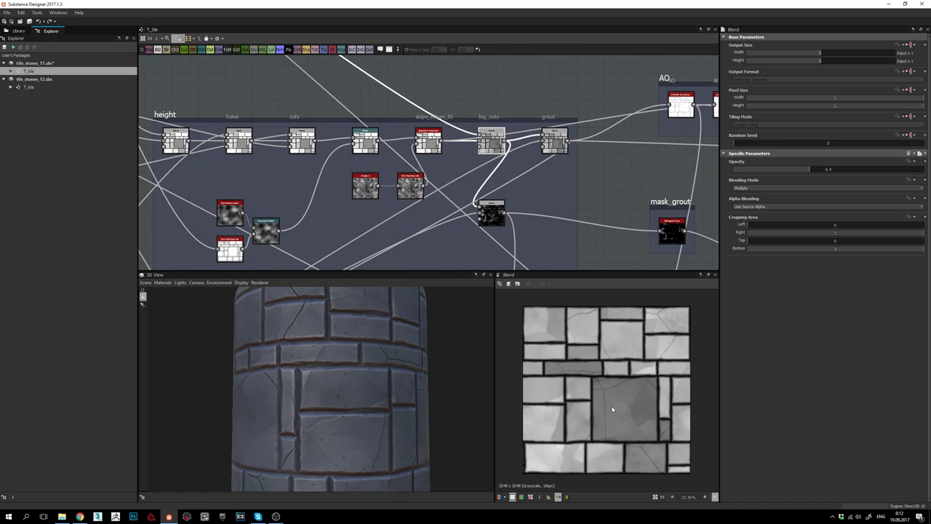
scroll(564, 173, up, 3)
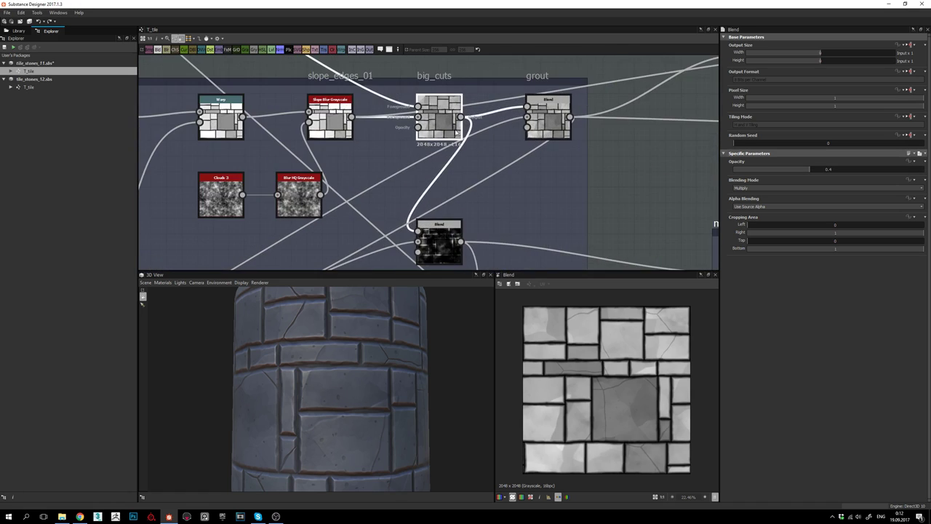
middle_drag(449, 174, 446, 186)
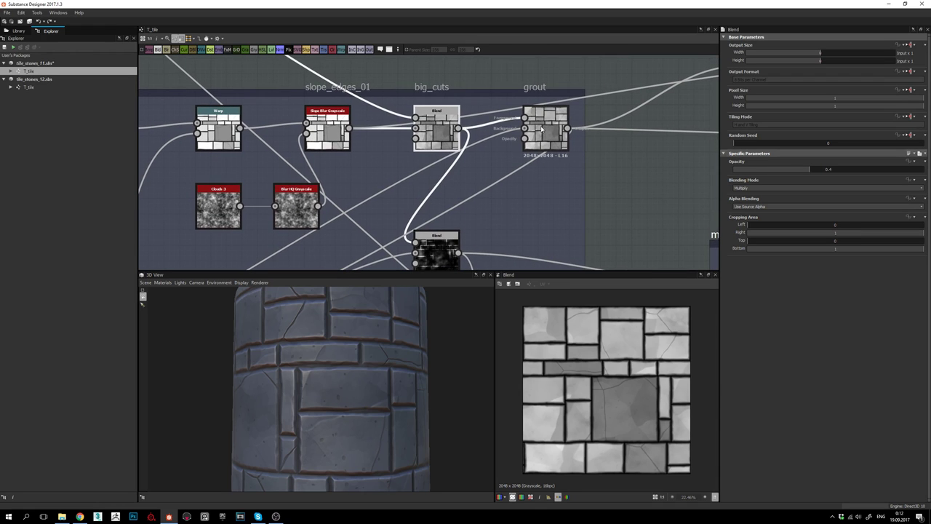
- Preview the height frame's grout Blend output and inspect the grout from another side of the 3D cylinder
click(542, 130)
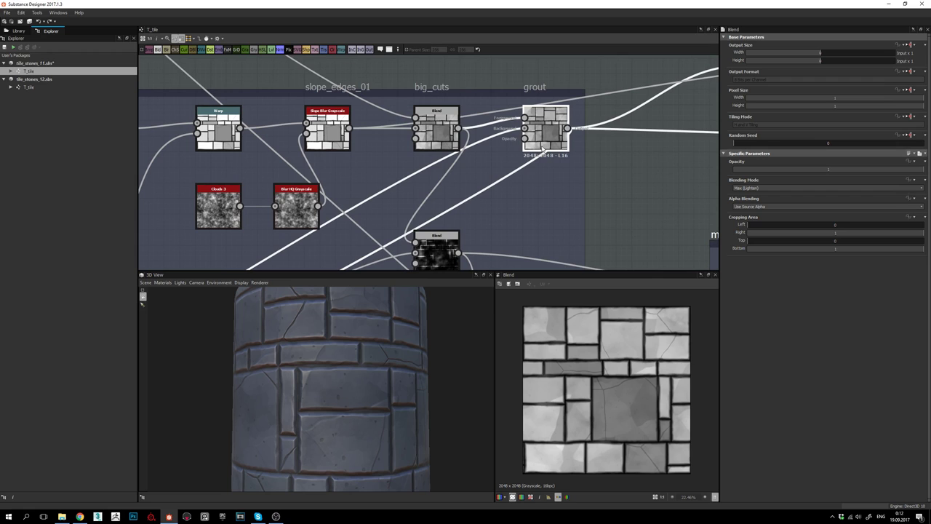
scroll(541, 133, up, 1)
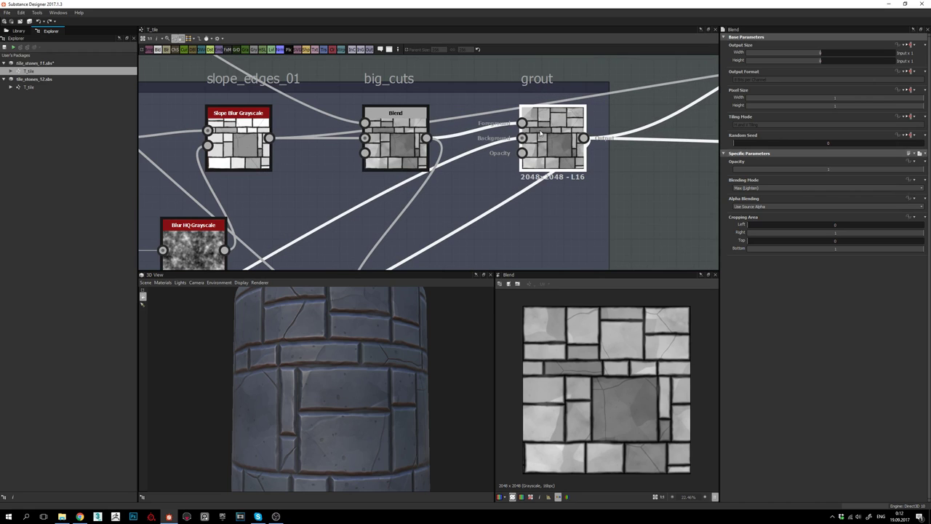
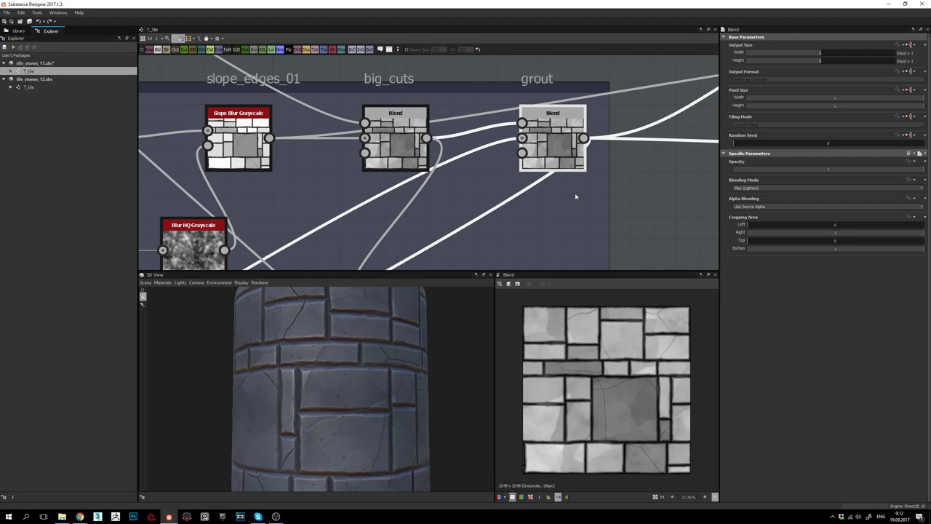
scroll(575, 195, down, 5)
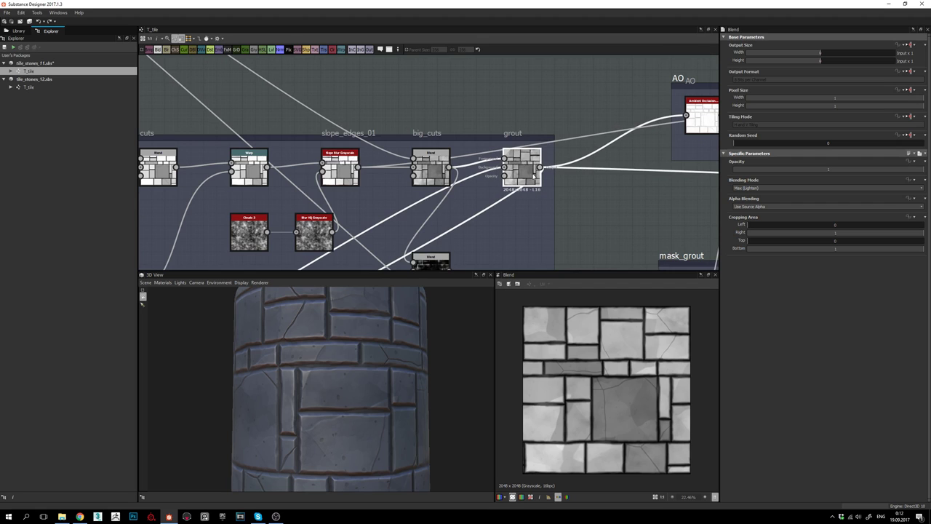
drag(342, 396, 385, 349)
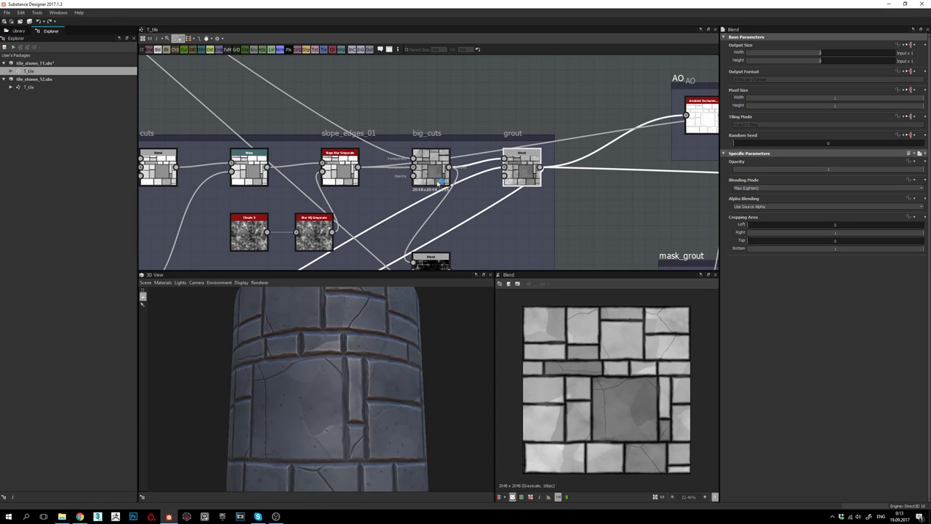
- Trace the height chain back from the grout Blend to the first Blend in the frame
middle_drag(442, 184, 551, 182)
scroll(564, 181, down, 1)
scroll(571, 162, down, 1)
scroll(411, 172, down, 1)
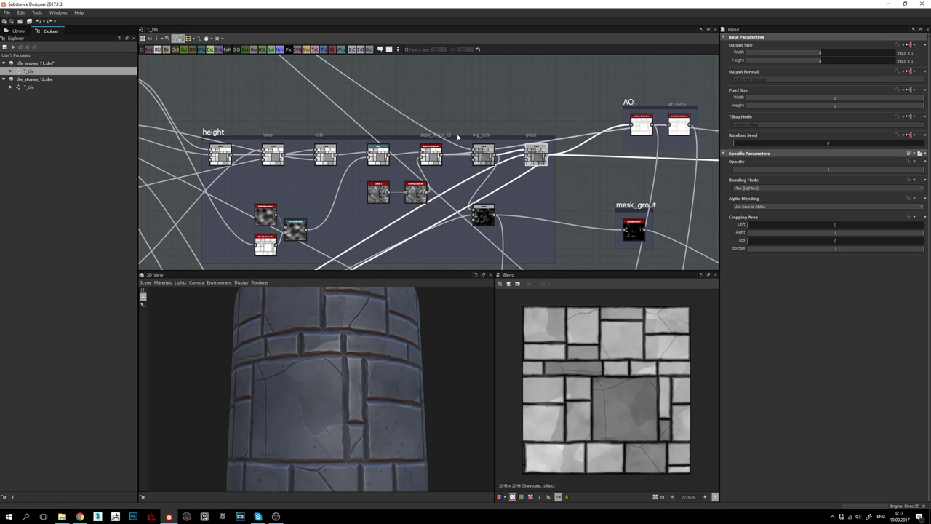
scroll(426, 168, up, 2)
mouse_move(590, 151)
middle_down()
mouse_move(649, 155)
mouse_move(423, 158)
mouse_move(613, 167)
middle_up()
scroll(650, 155, down, 2)
scroll(461, 155, up, 3)
middle_drag(516, 171, 640, 163)
middle_drag(416, 173, 549, 171)
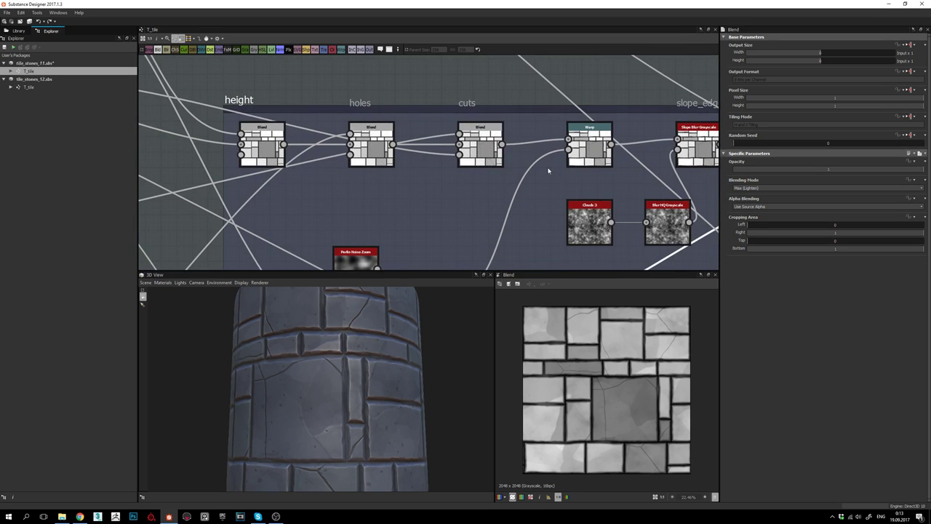
- Return along the height chain to the grout Blend and inspect its inputs and whole 2D preview
middle_drag(630, 153, 417, 173)
middle_drag(550, 171, 417, 176)
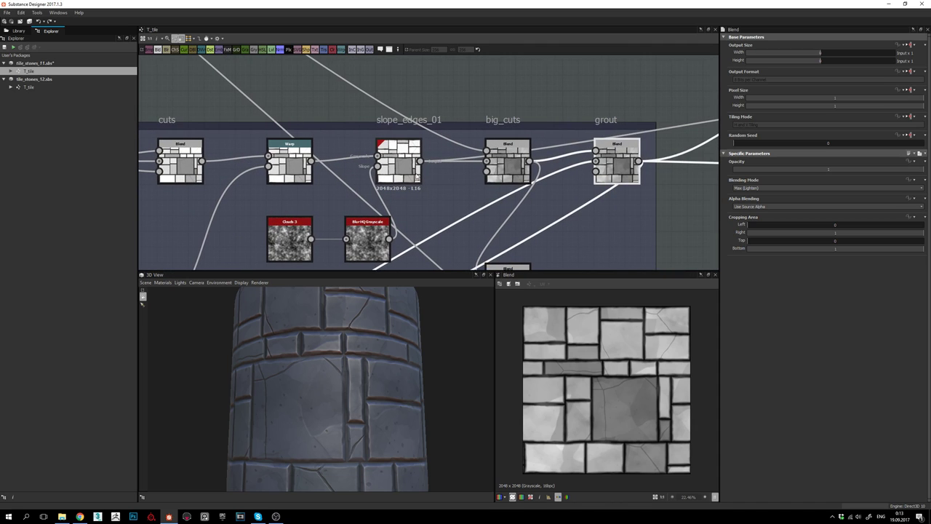
middle_drag(566, 172, 623, 158)
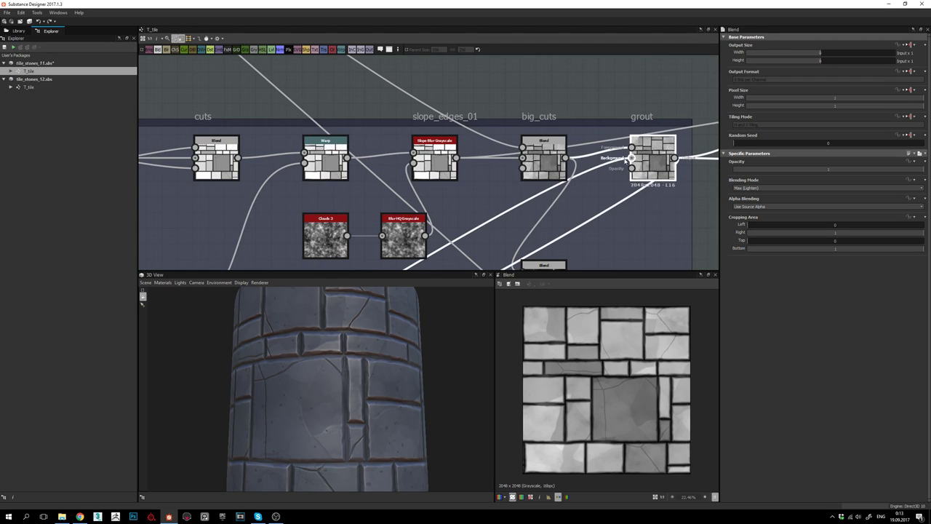
middle_drag(492, 181, 518, 176)
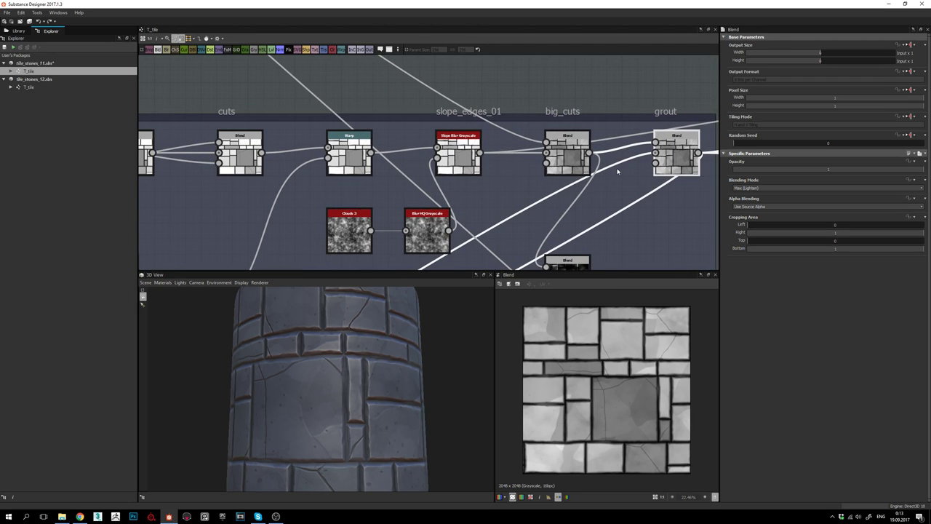
middle_drag(617, 171, 476, 191)
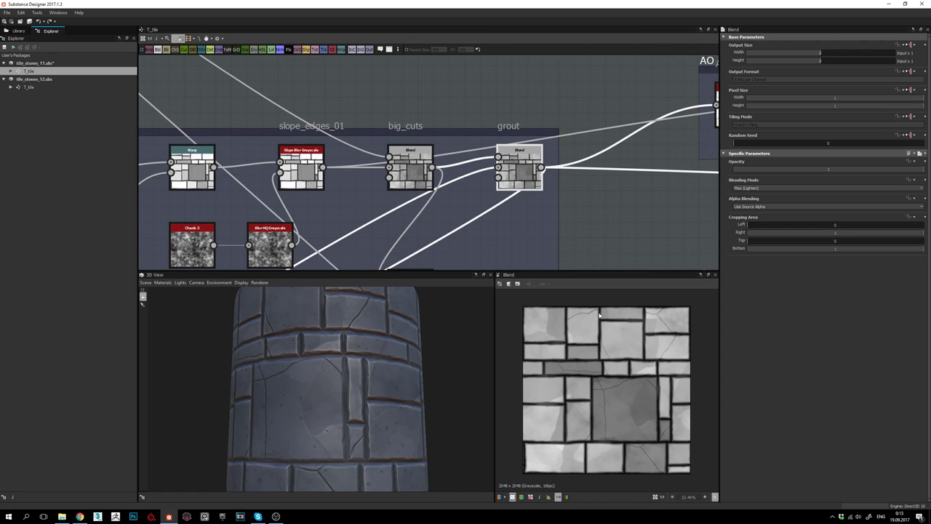
scroll(579, 377, up, 2)
scroll(605, 372, down, 3)
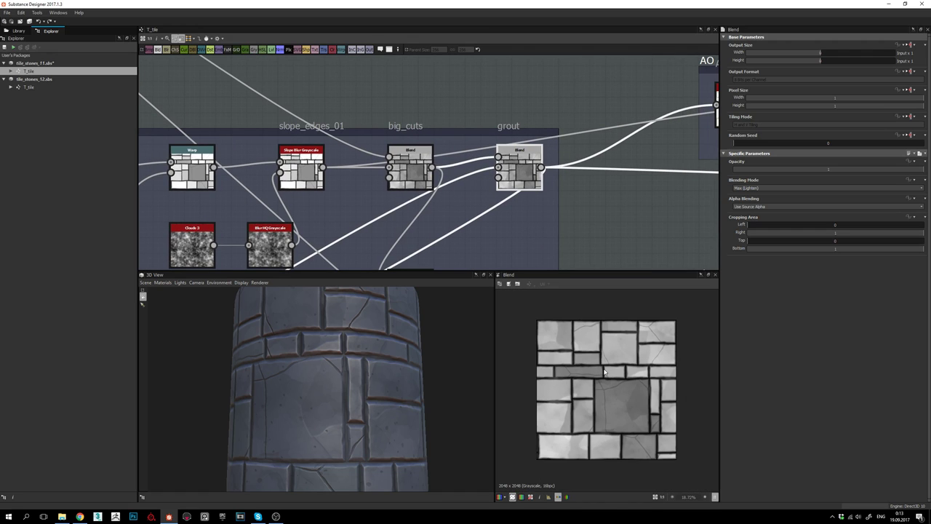
- Follow the grout Blend's input connections back to the grout frame below the pebbles frame
middle_drag(507, 208, 537, 150)
scroll(537, 150, down, 3)
middle_drag(449, 184, 541, 120)
scroll(484, 150, down, 3)
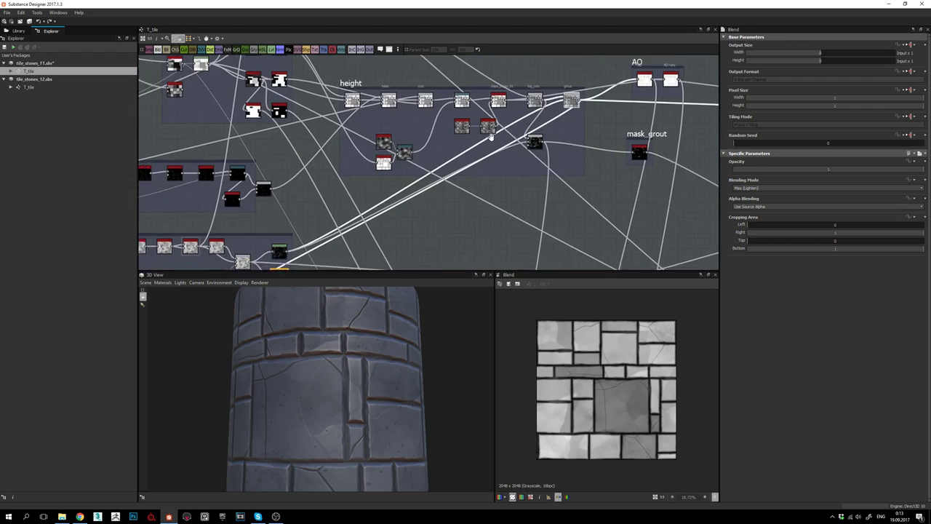
middle_drag(354, 252, 623, 69)
middle_drag(529, 175, 418, 240)
middle_drag(549, 131, 490, 189)
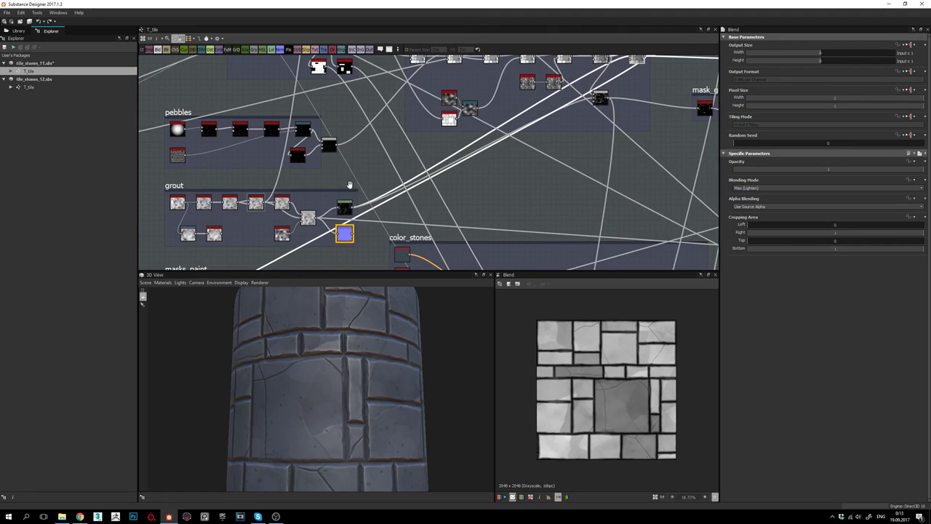
middle_drag(350, 185, 554, 109)
- Examine the grout frame's node chain from Clouds 2 through Mosaic Grayscale to its Blend, Levels and Normal nodes
scroll(489, 144, up, 4)
middle_drag(481, 144, 457, 148)
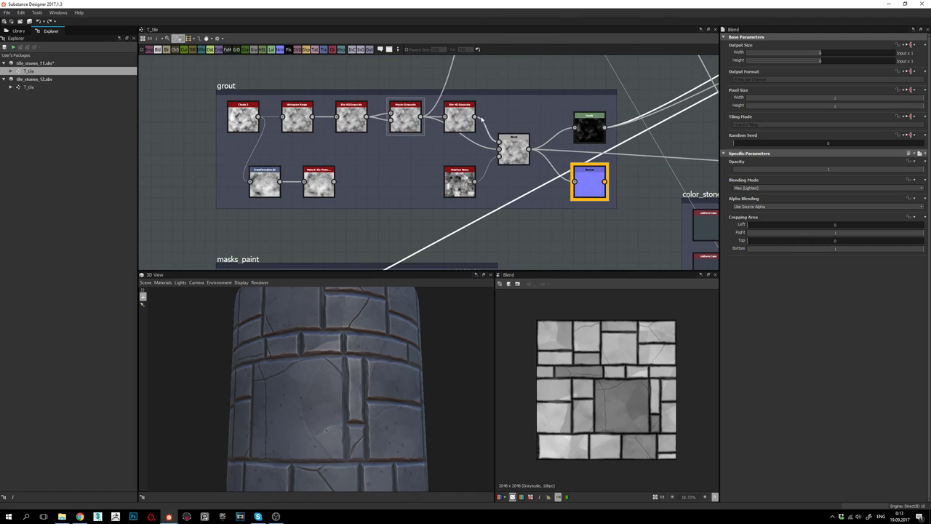
middle_drag(367, 155, 400, 145)
scroll(313, 136, up, 2)
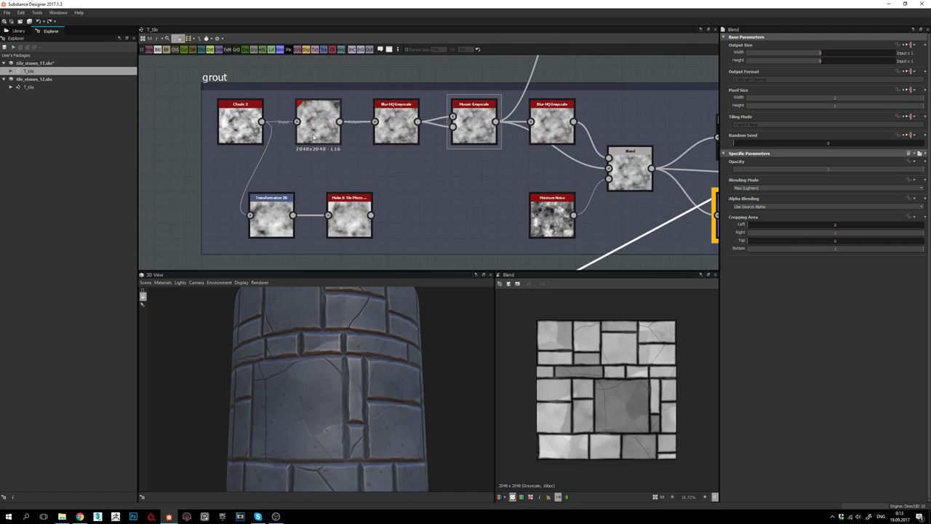
scroll(314, 137, down, 2)
middle_drag(337, 141, 340, 141)
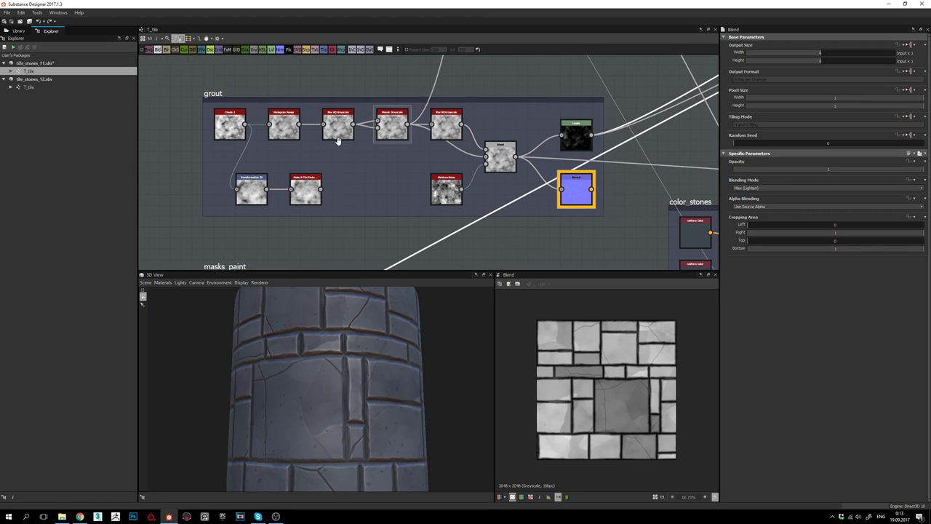
- Preview the Clouds 2, Mosaic Grayscale and second Blur HQ Grayscale nodes in the grout frame
scroll(263, 117, up, 1)
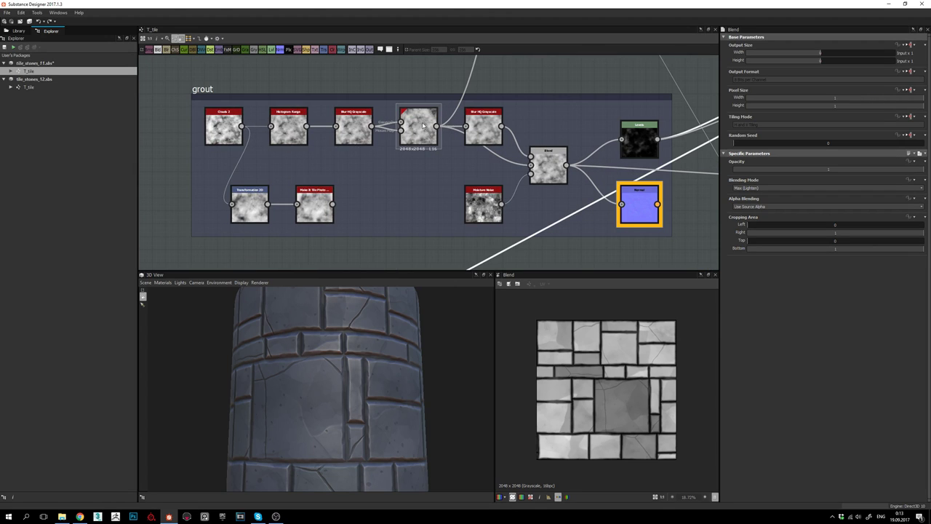
click(224, 128)
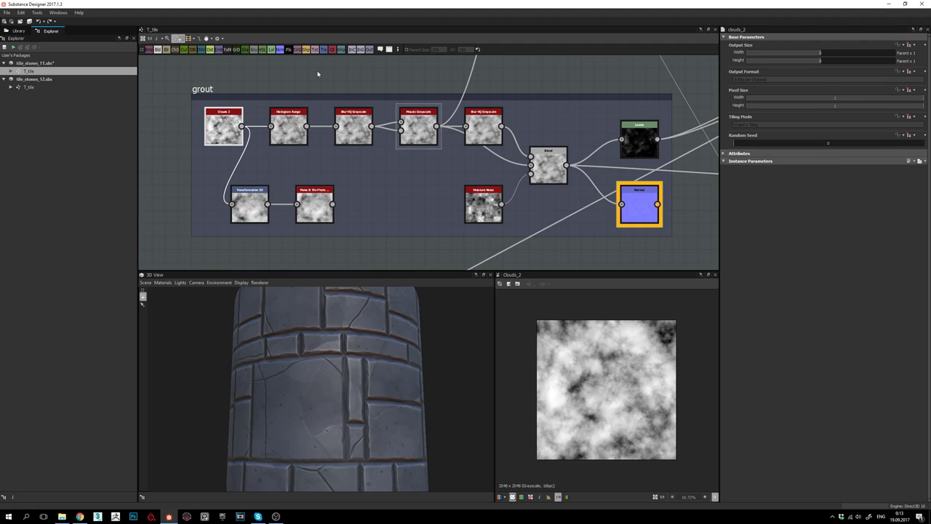
middle_drag(453, 136, 448, 154)
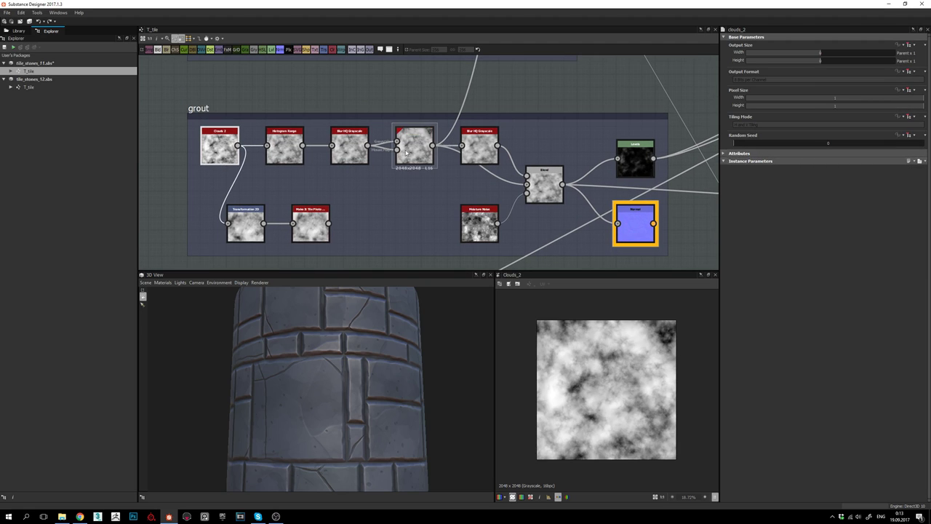
scroll(393, 145, up, 2)
click(424, 152)
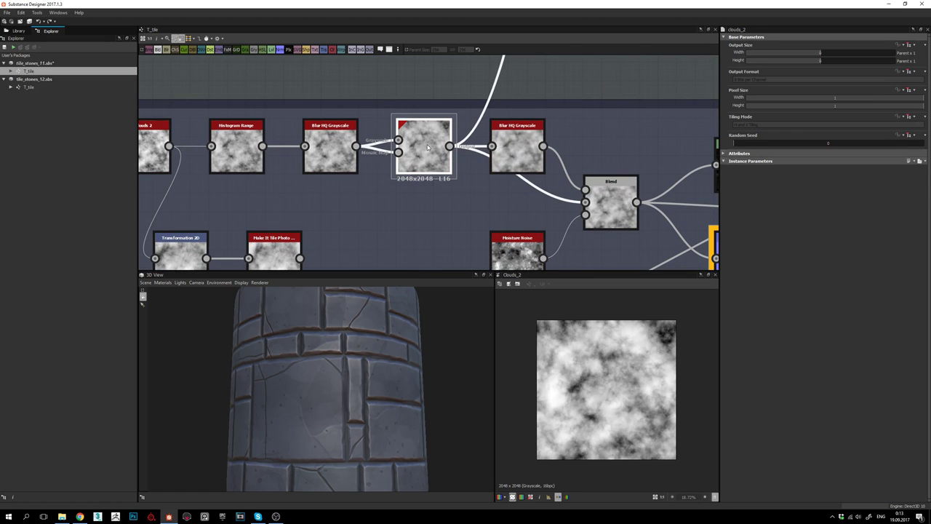
scroll(607, 365, down, 3)
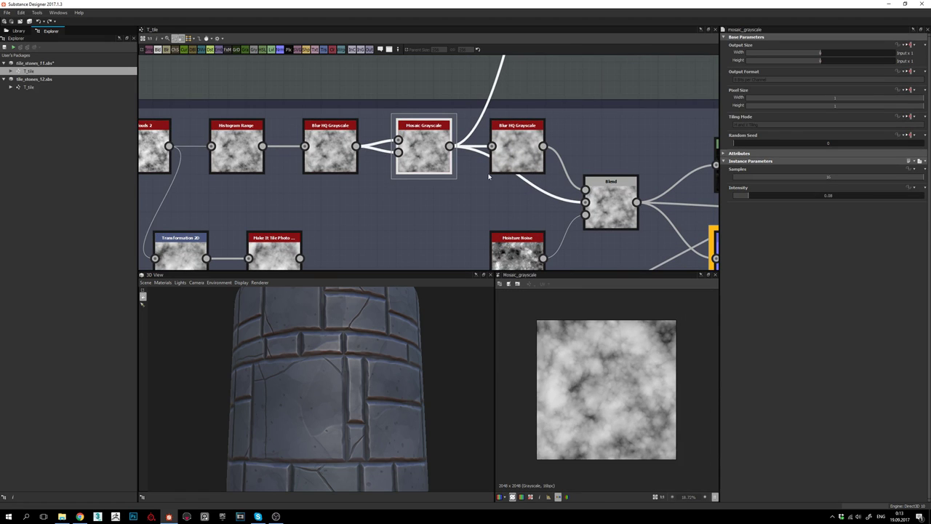
middle_drag(488, 164, 486, 142)
double_click(517, 132)
middle_drag(601, 187, 554, 179)
scroll(461, 200, down, 1)
middle_drag(461, 200, 523, 183)
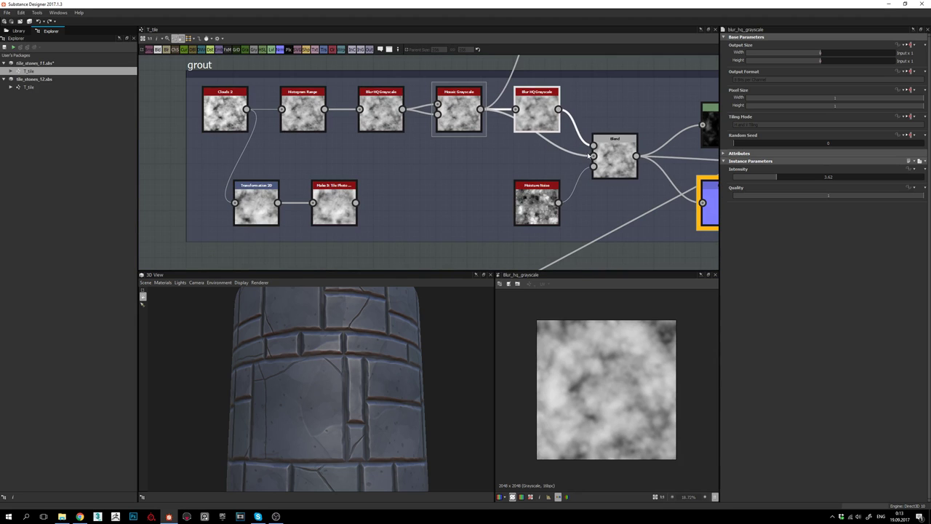
- Preview the Transformation 2D and Make It Tile Photo nodes that branch off Clouds 2
middle_drag(603, 154, 439, 167)
middle_drag(250, 205, 419, 190)
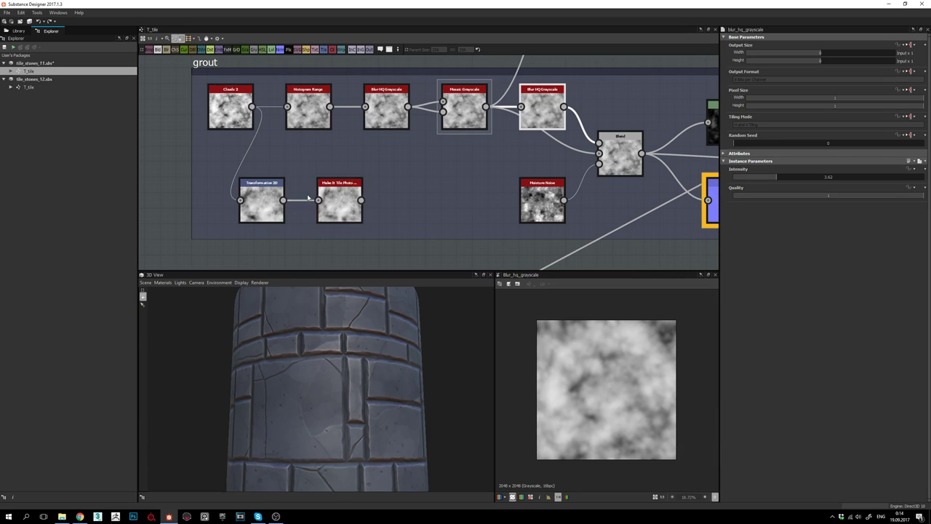
click(265, 202)
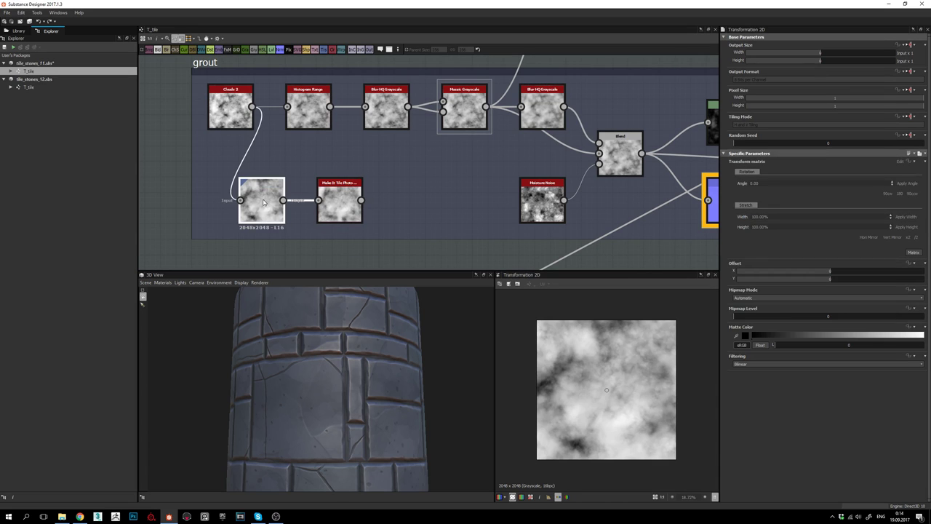
click(347, 200)
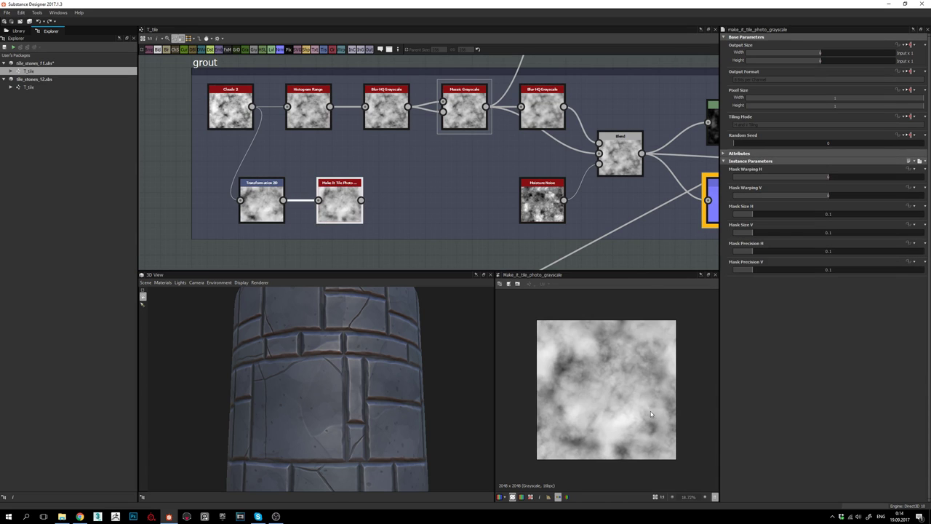
middle_drag(321, 238, 329, 249)
middle_drag(394, 230, 413, 206)
middle_drag(450, 182, 318, 179)
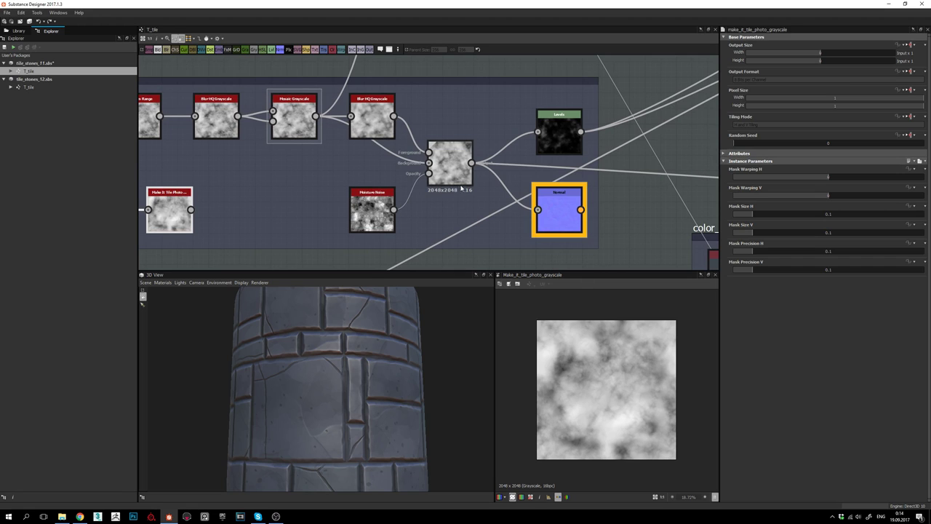
- Preview the grout frame's Blend and check the Blur HQ Grayscale and Mosaic Grayscale nodes feeding it
double_click(449, 168)
scroll(593, 402, up, 3)
mouse_move(595, 391)
middle_down()
mouse_move(579, 383)
mouse_move(605, 401)
middle_up()
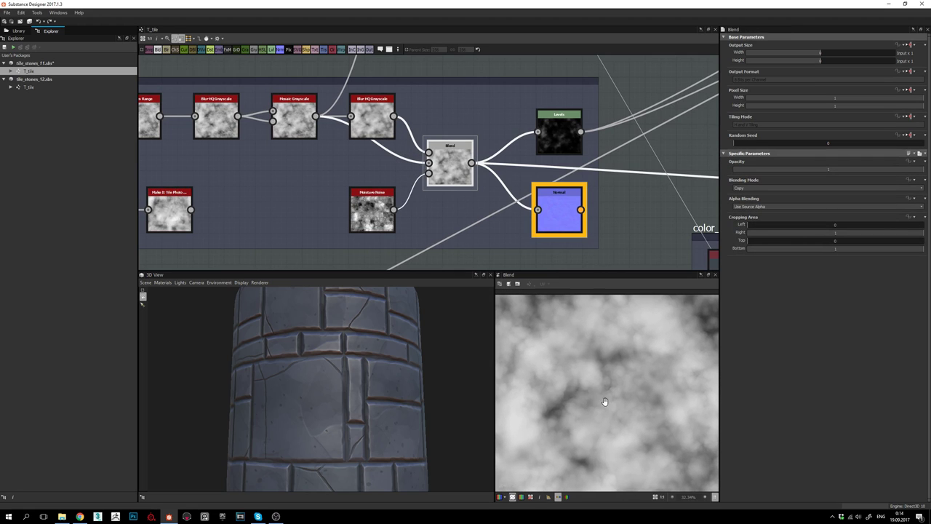
click(376, 113)
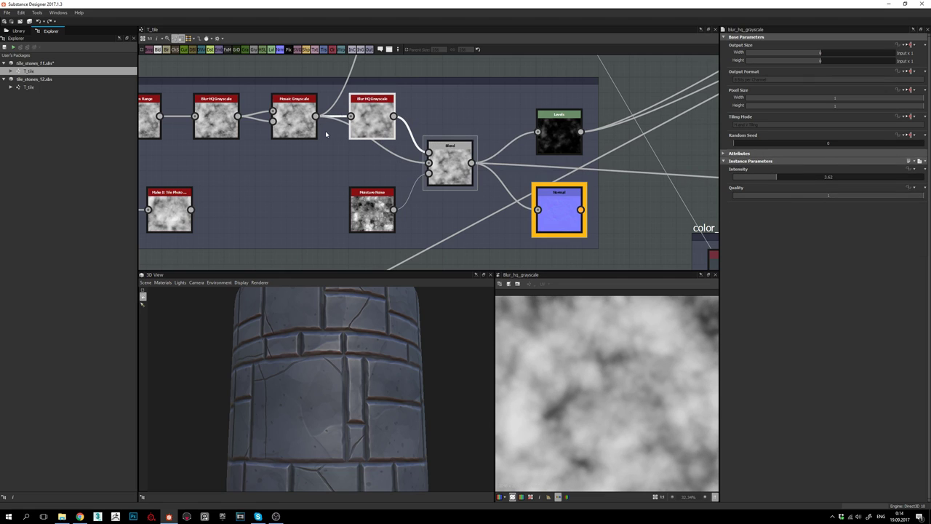
click(295, 127)
double_click(449, 169)
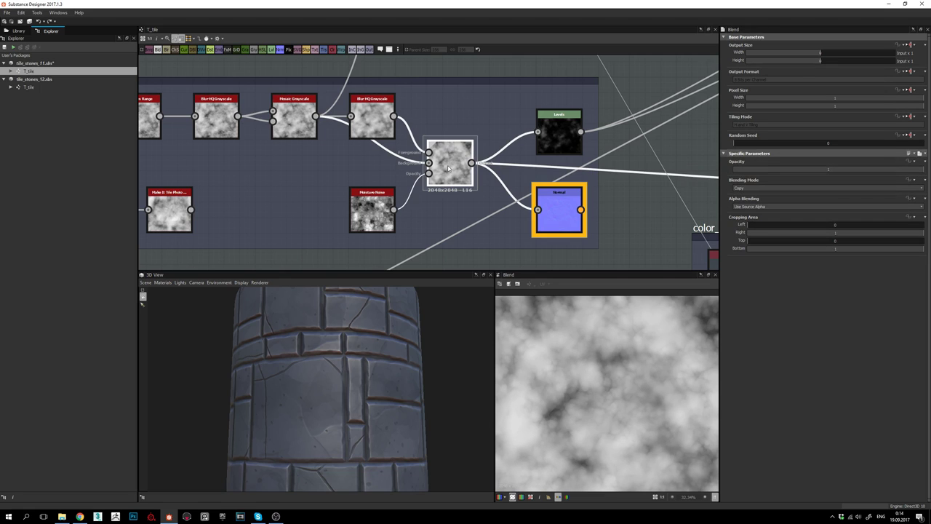
- Trace Moisture Noise into the Blend's Opacity input and preview the whole noise map
click(381, 210)
drag(417, 178, 431, 174)
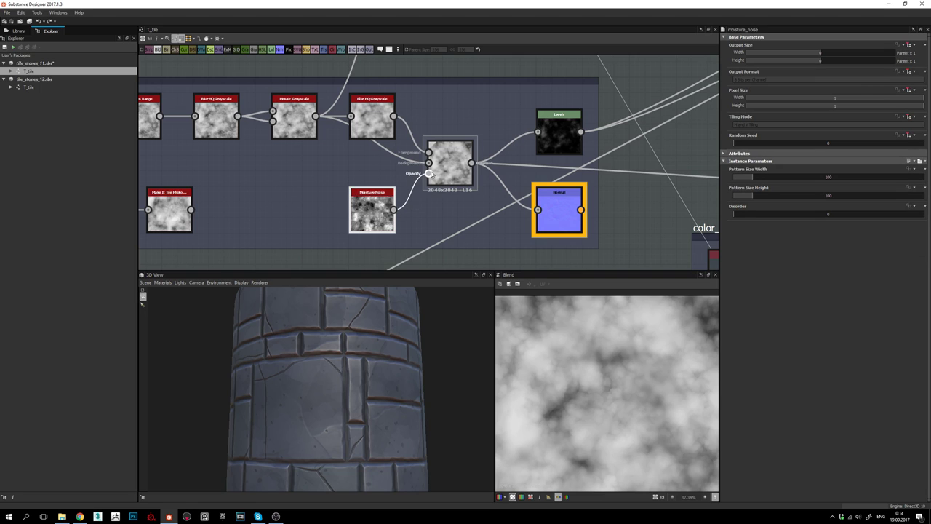
double_click(374, 209)
scroll(603, 359, down, 3)
key(f)
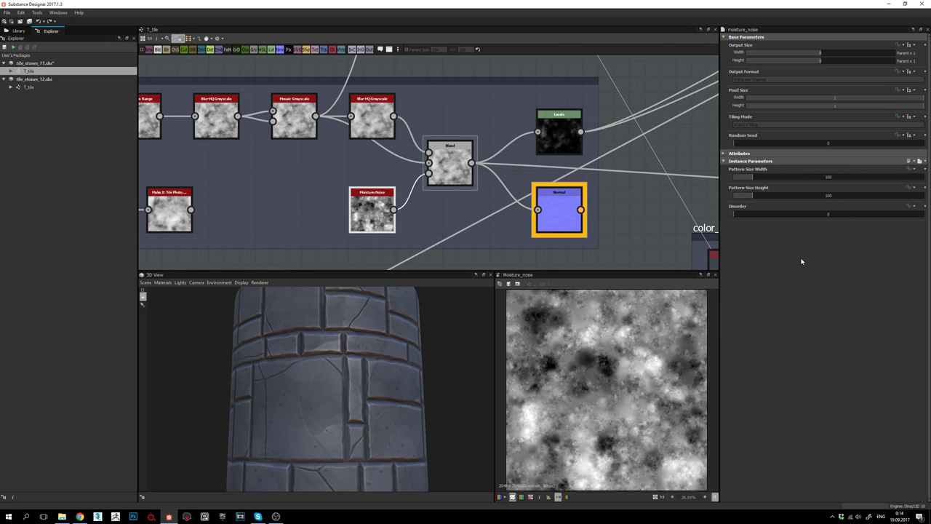
- Compare enlarged previews of the Blend, its blurred foreground and its Mosaic Grayscale background
double_click(451, 166)
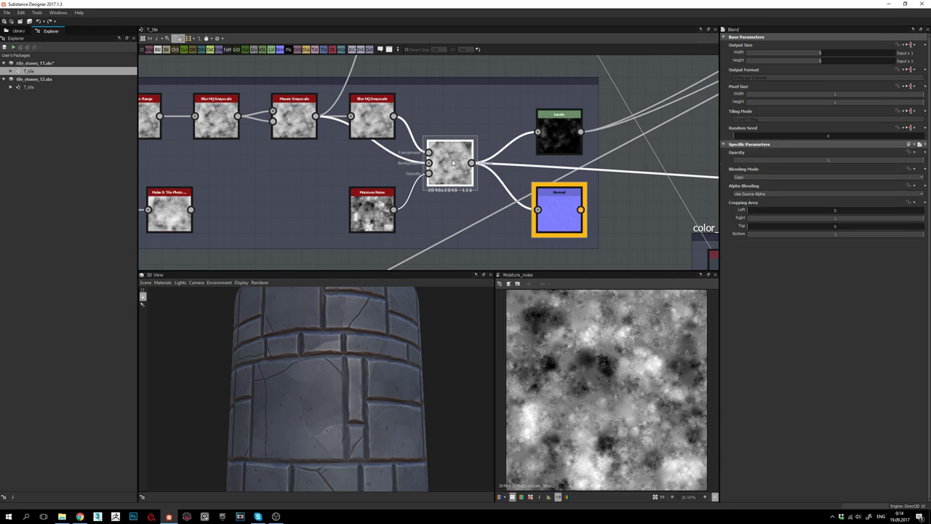
scroll(621, 377, up, 5)
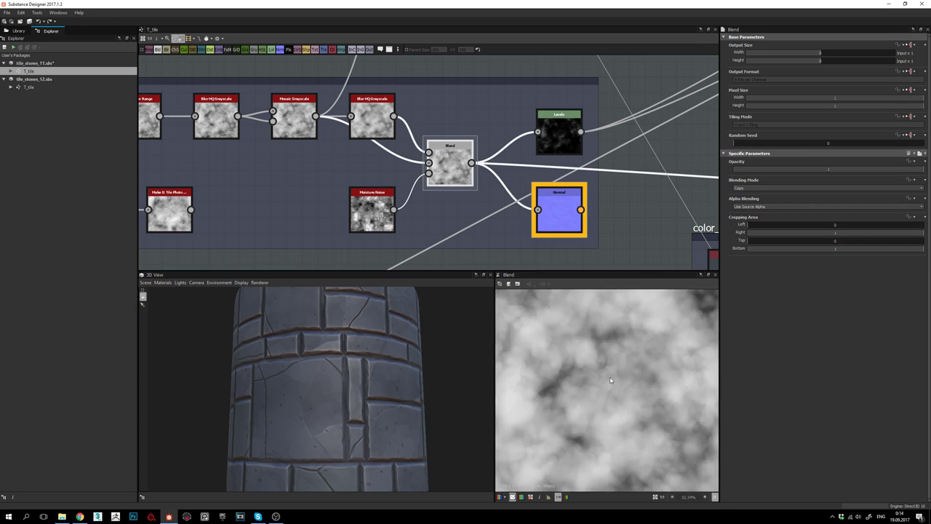
double_click(365, 112)
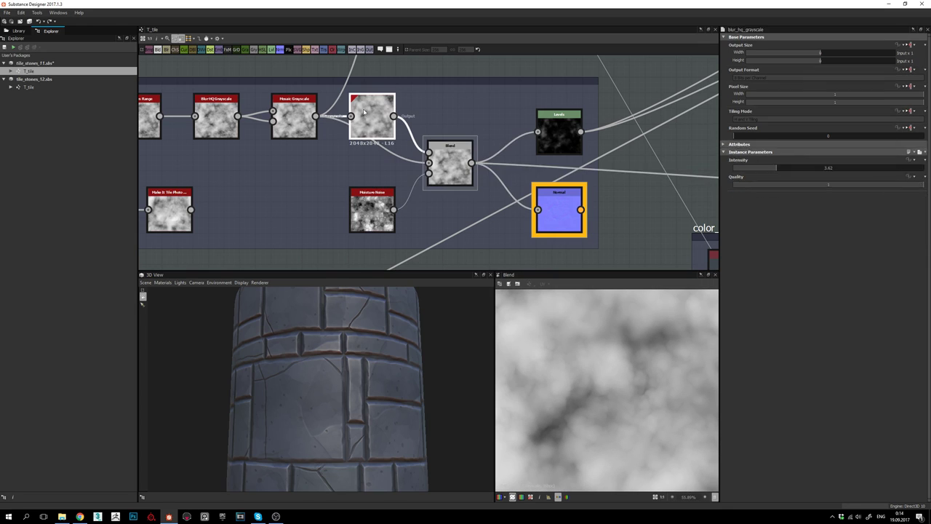
double_click(293, 114)
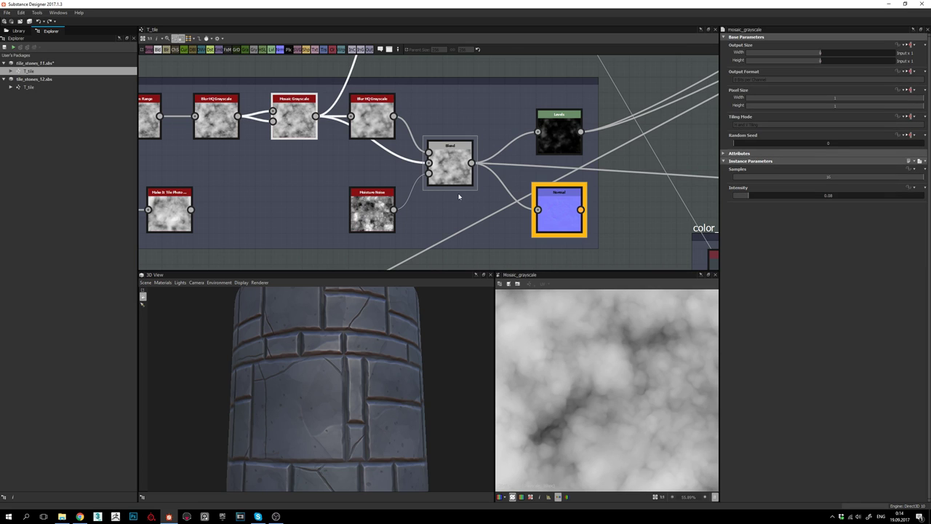
double_click(452, 166)
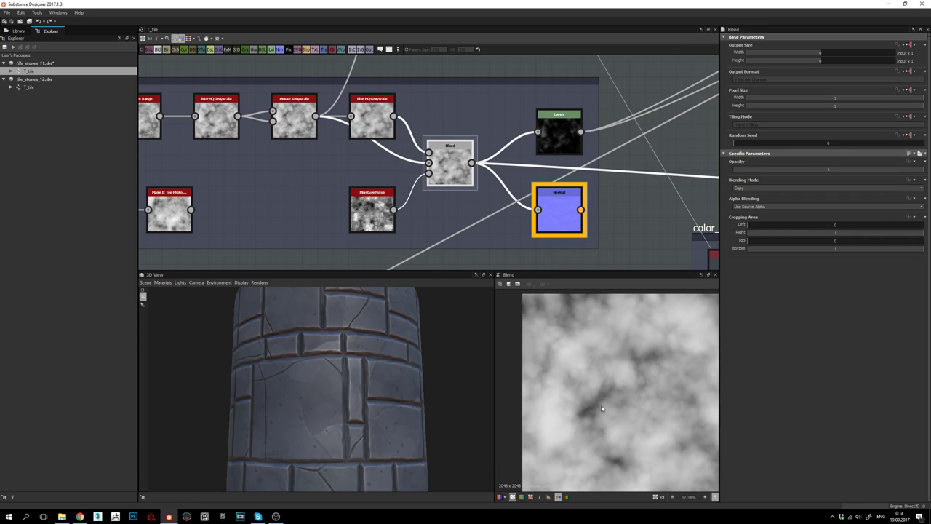
- Examine the Blend's 2D preview up close for the mix of blurred and sharp areas
scroll(602, 409, up, 2)
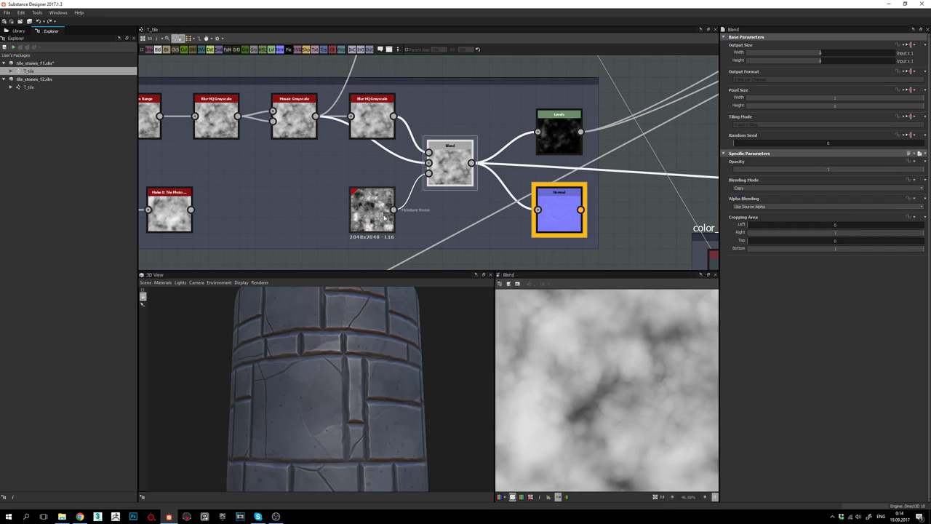
scroll(598, 403, up, 2)
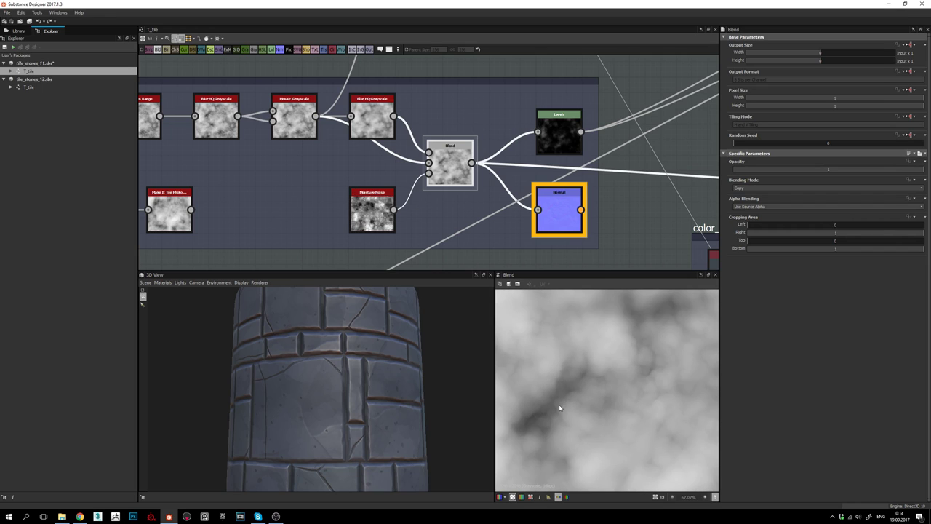
mouse_move(606, 392)
middle_down()
mouse_move(626, 393)
mouse_move(622, 384)
mouse_move(617, 392)
middle_up()
scroll(606, 383, down, 4)
scroll(609, 395, up, 2)
middle_drag(578, 422, 582, 404)
scroll(583, 397, up, 2)
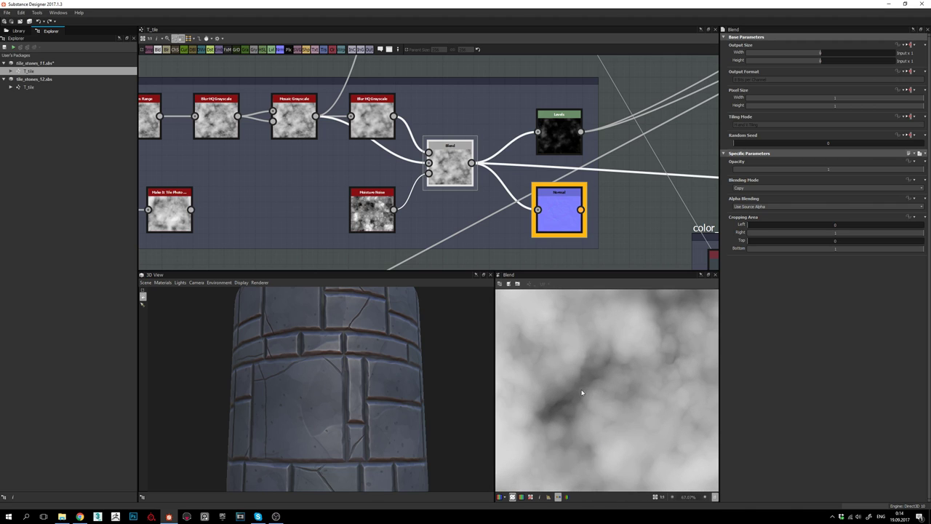
- Preview the Levels node fed by the grout frame's Blend, including its histogram
middle_drag(563, 143, 432, 138)
click(334, 108)
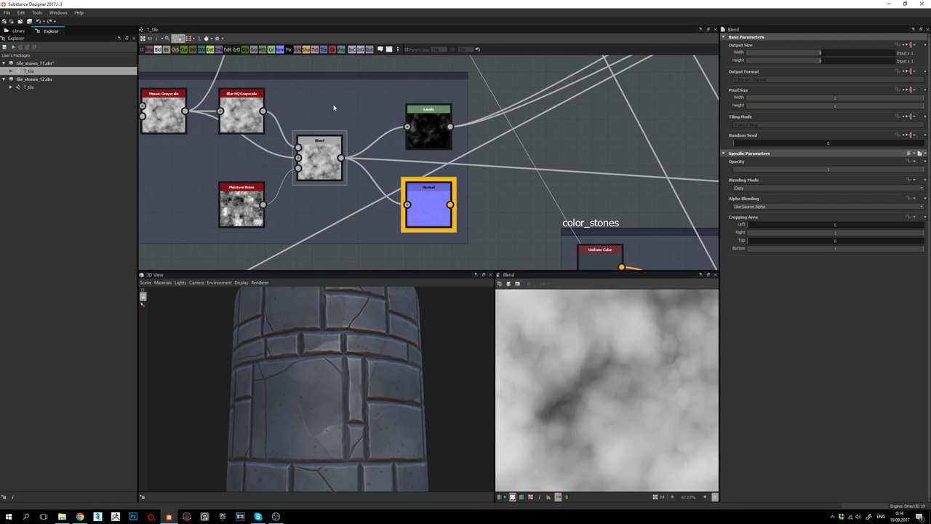
double_click(431, 126)
scroll(628, 345, down, 4)
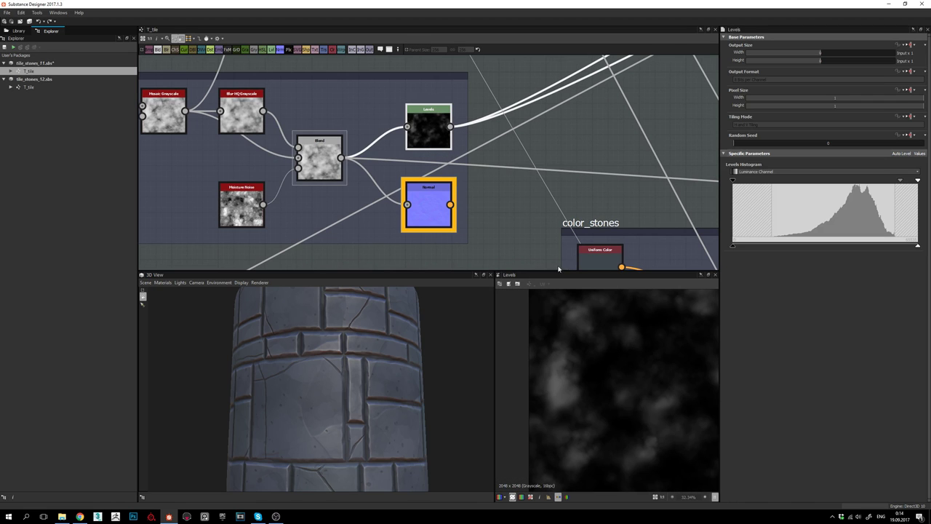
- Follow the Levels output up to the grout Blend in the height chain and preview its whole map
middle_drag(432, 121, 198, 229)
scroll(198, 228, down, 4)
middle_drag(431, 137, 204, 244)
middle_drag(402, 162, 403, 207)
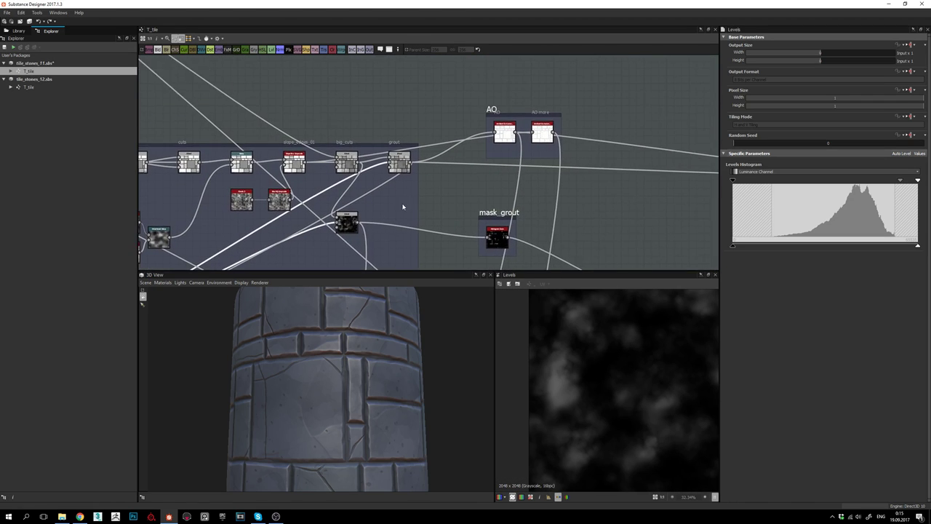
scroll(397, 155, up, 3)
double_click(393, 154)
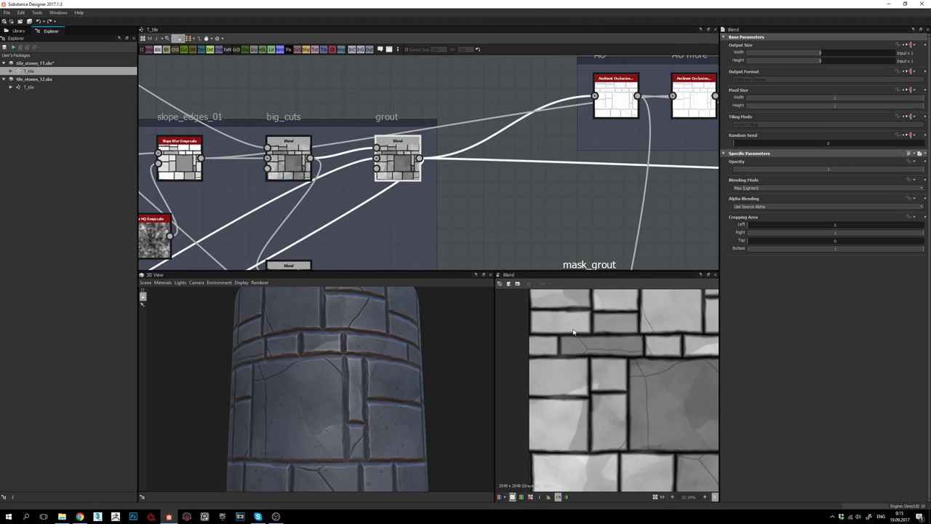
scroll(623, 360, down, 2)
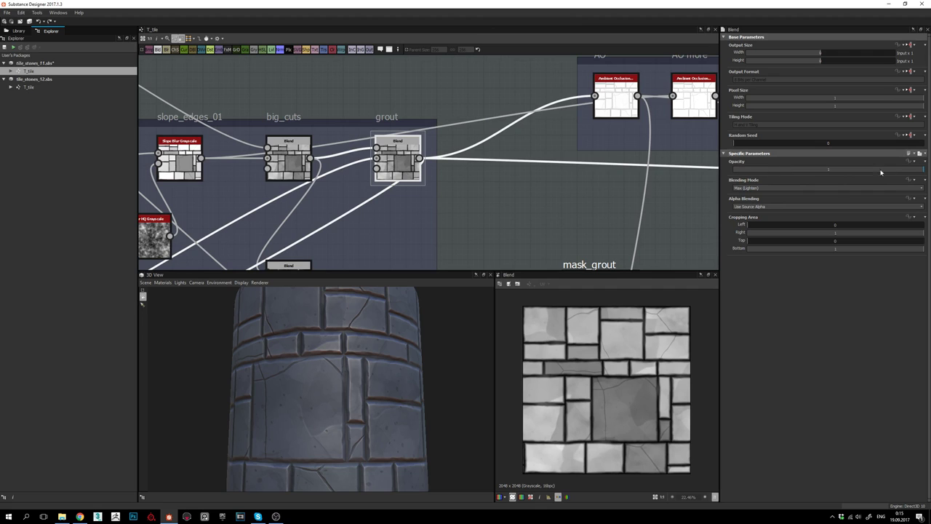
- Inspect the dark joints between stones up close in the grout Blend's 2D preview and on the 3D model
scroll(612, 382, up, 12)
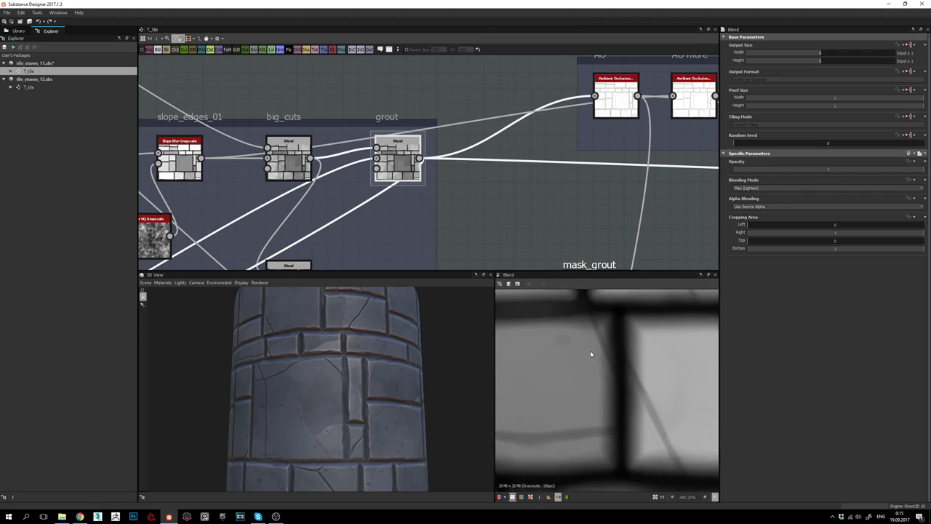
scroll(606, 384, up, 3)
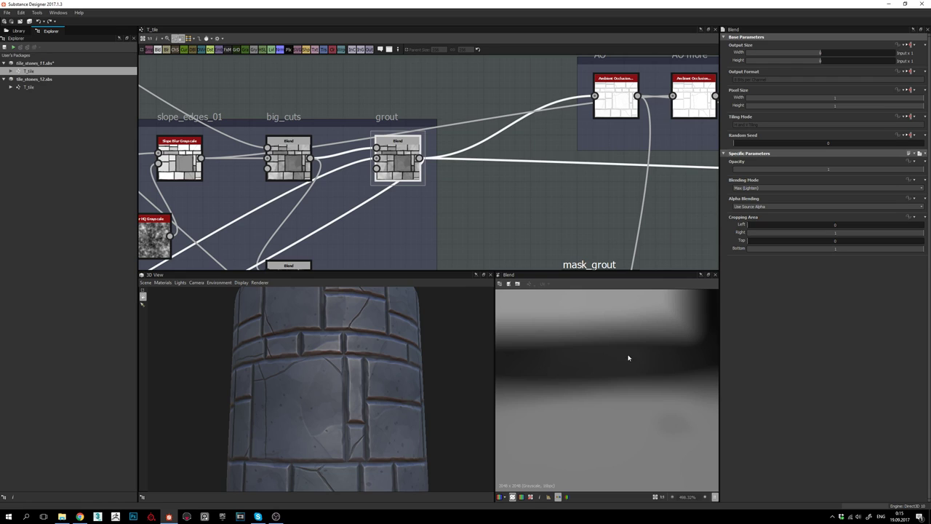
scroll(579, 363, down, 3)
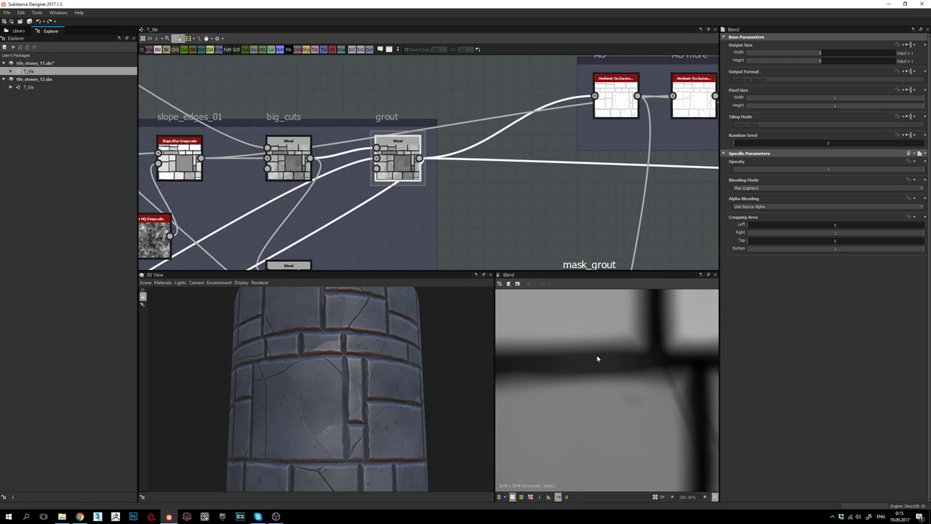
middle_drag(650, 356, 623, 369)
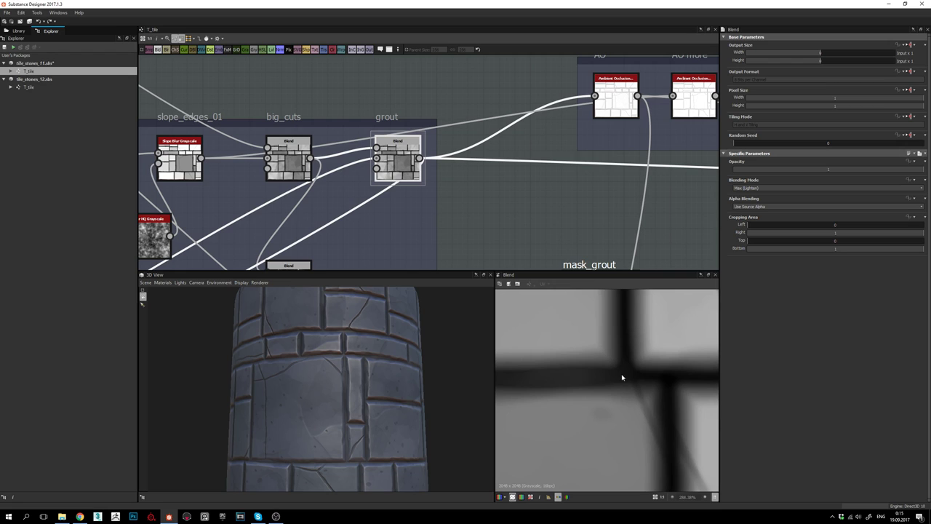
scroll(668, 377, down, 6)
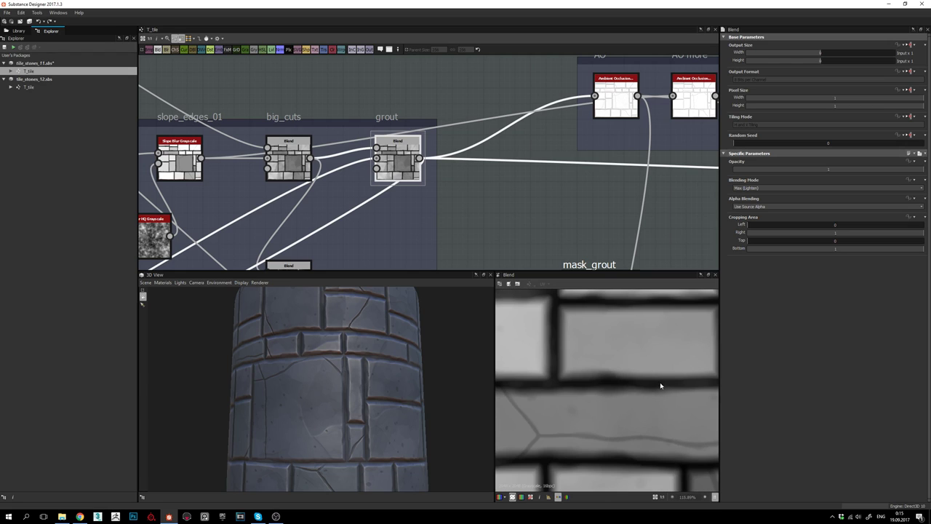
middle_drag(653, 382, 623, 369)
scroll(622, 356, down, 1)
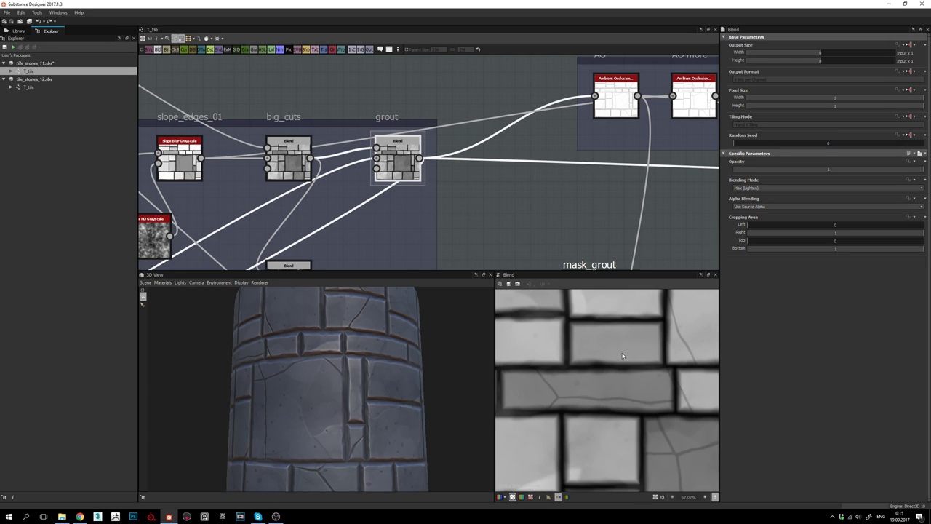
scroll(349, 364, up, 5)
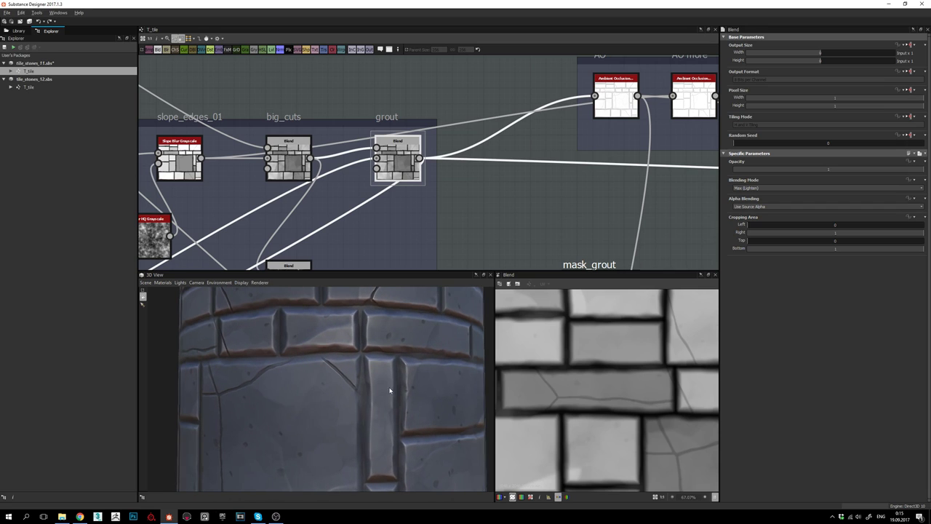
- Inspect the grout joints around the narrow stone row on the 3D cylinder, both up close and from a distance
mouse_move(363, 362)
mouse_down()
mouse_move(357, 337)
mouse_move(364, 349)
mouse_up()
scroll(387, 331, up, 3)
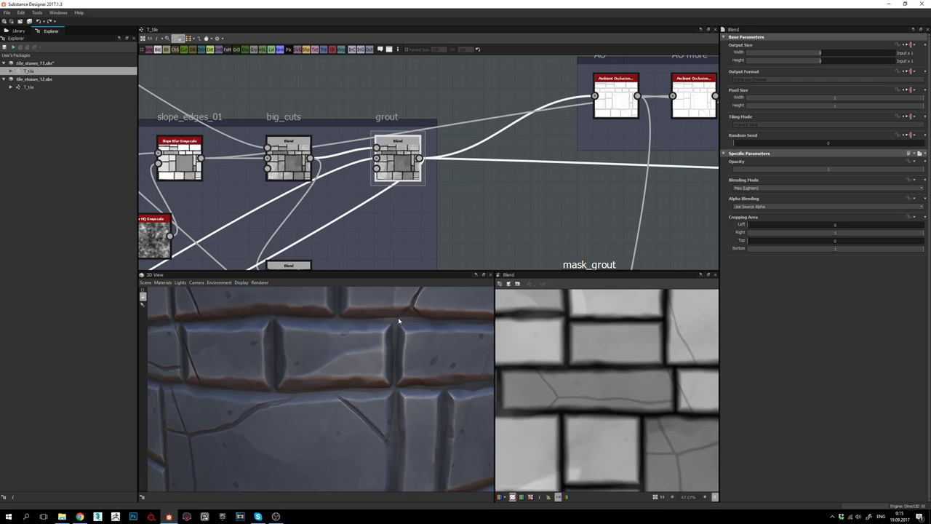
scroll(396, 326, down, 3)
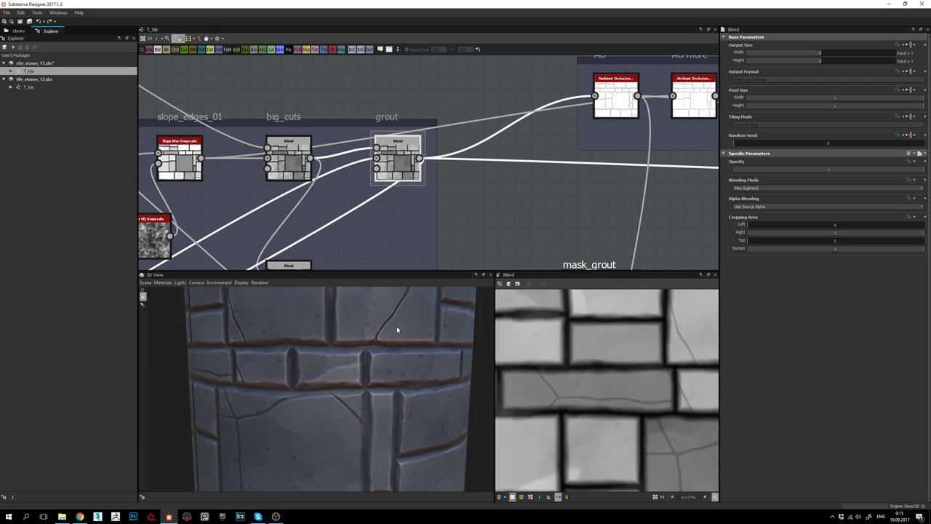
scroll(368, 360, down, 4)
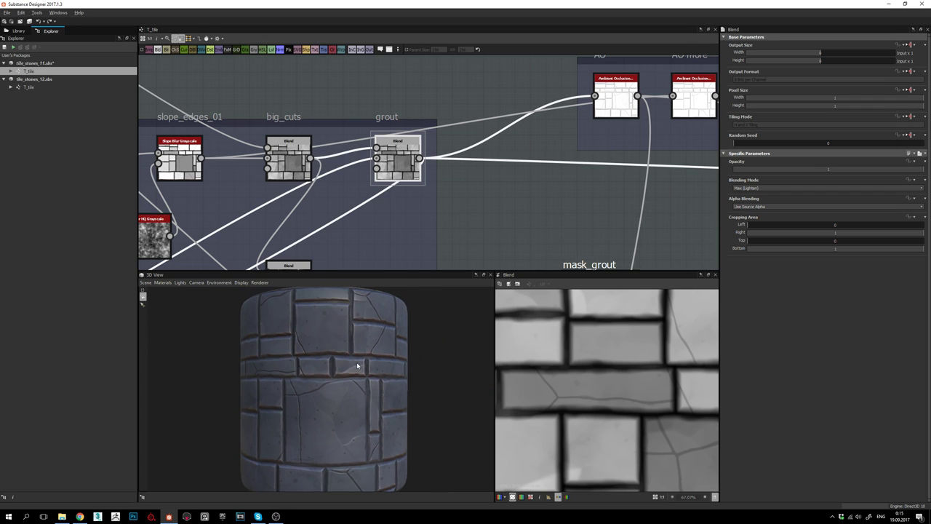
mouse_move(360, 367)
mouse_down()
mouse_move(358, 378)
mouse_move(345, 365)
mouse_move(346, 375)
mouse_move(365, 373)
mouse_up()
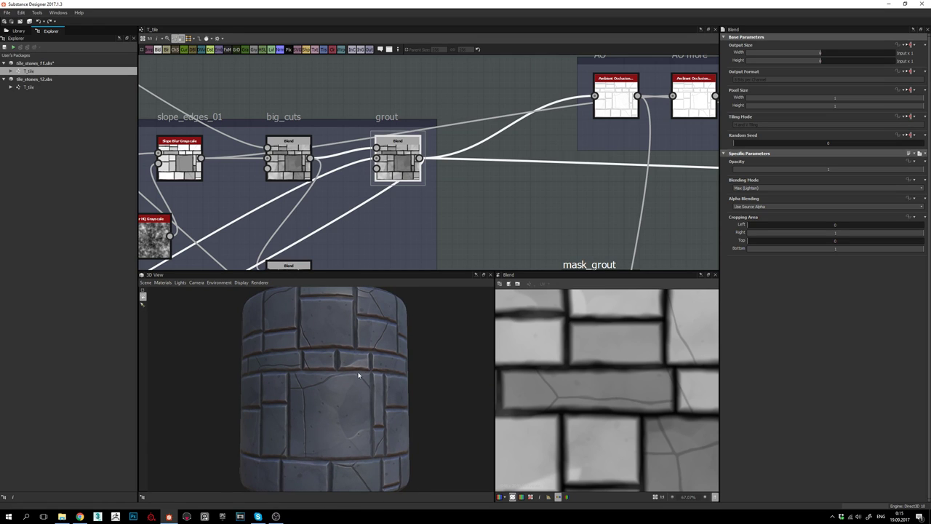
scroll(358, 376, up, 1)
drag(358, 373, 346, 356)
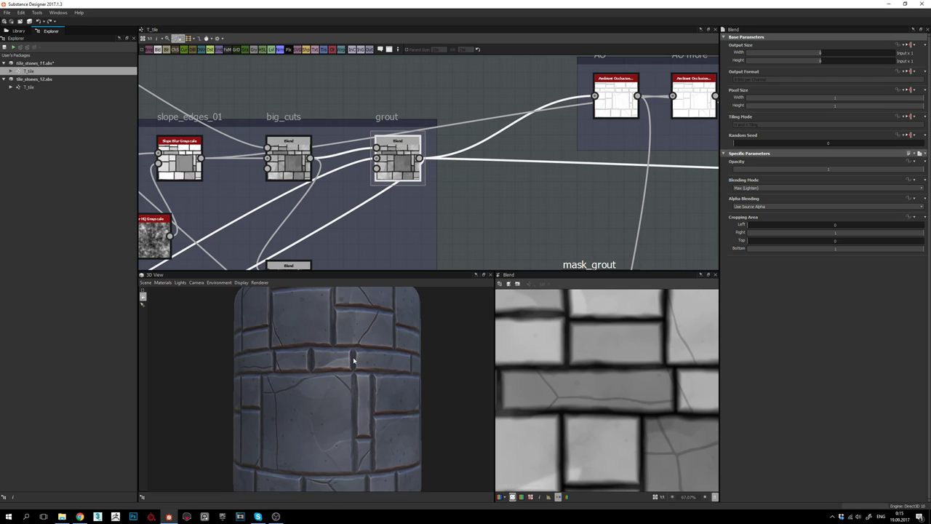
scroll(354, 359, up, 2)
drag(369, 346, 372, 342)
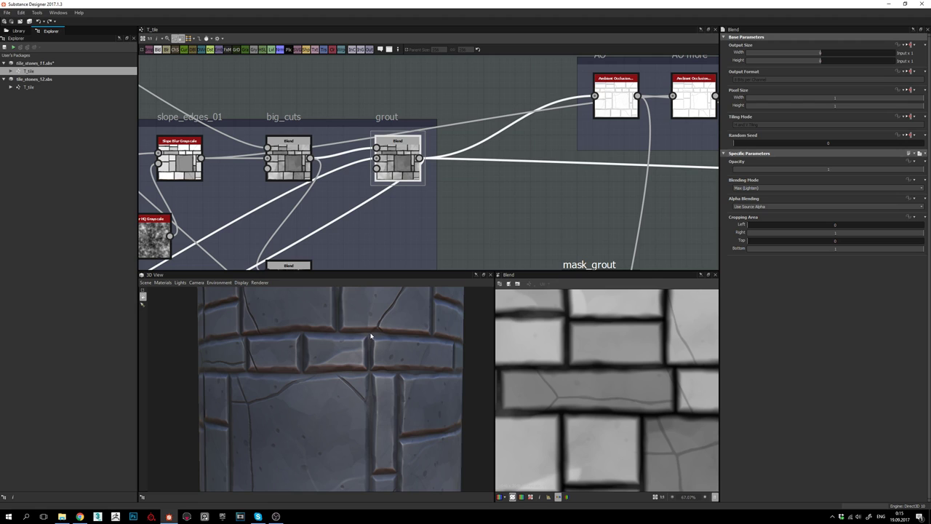
scroll(374, 355, down, 4)
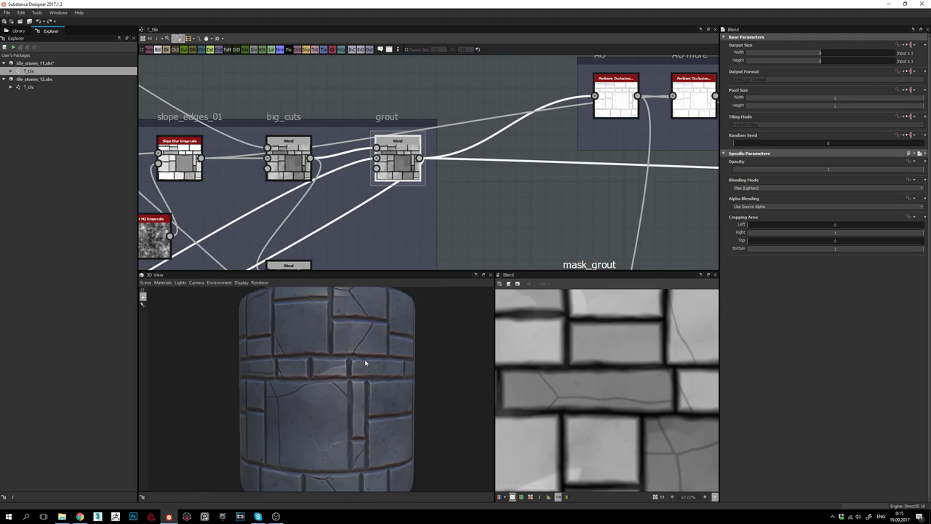
- Examine the stone edges and grout depth on the 3D cylinder from several angles and viewing distances
drag(364, 359, 386, 353)
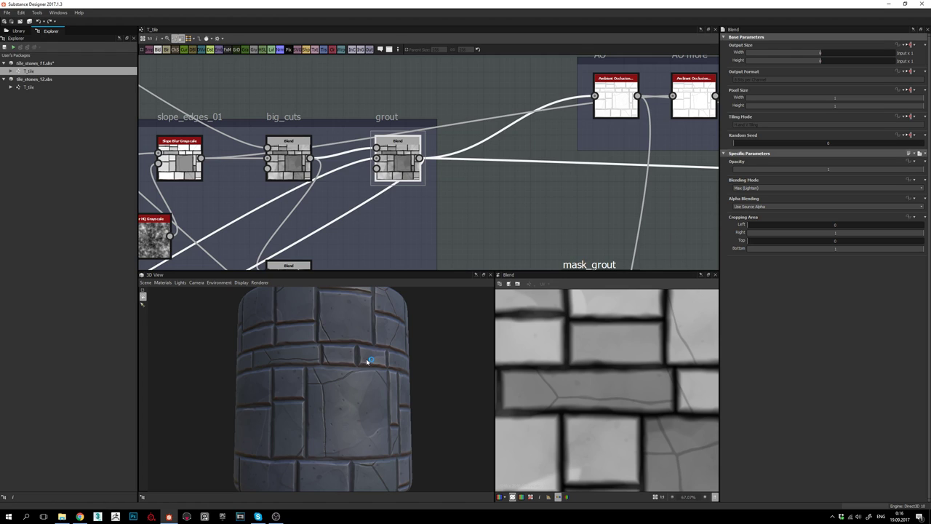
drag(374, 358, 368, 379)
scroll(354, 345, up, 3)
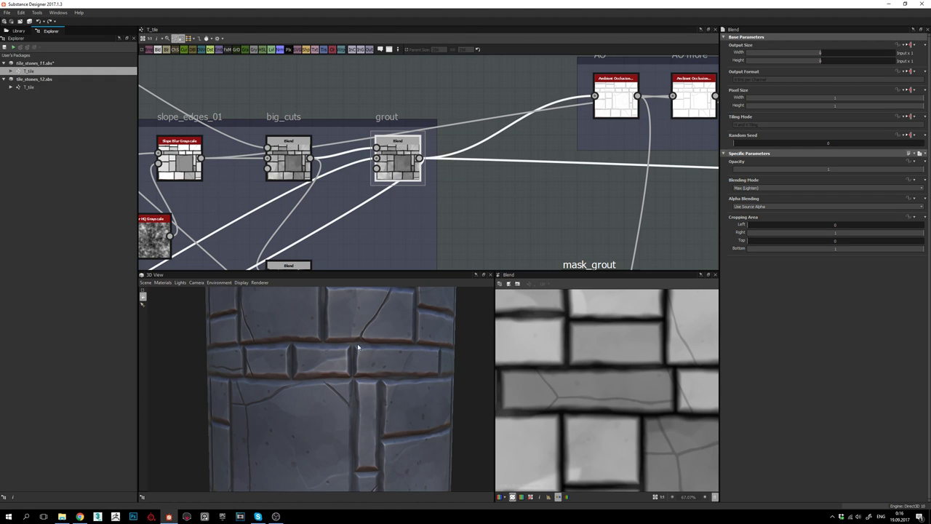
scroll(348, 379, down, 3)
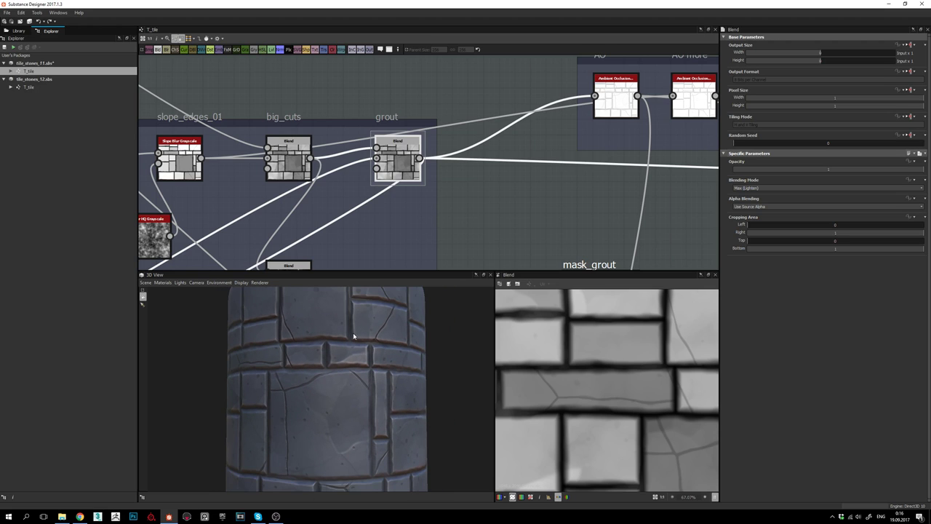
mouse_move(360, 397)
mouse_down()
mouse_move(375, 398)
mouse_move(352, 394)
mouse_up()
scroll(375, 398, down, 2)
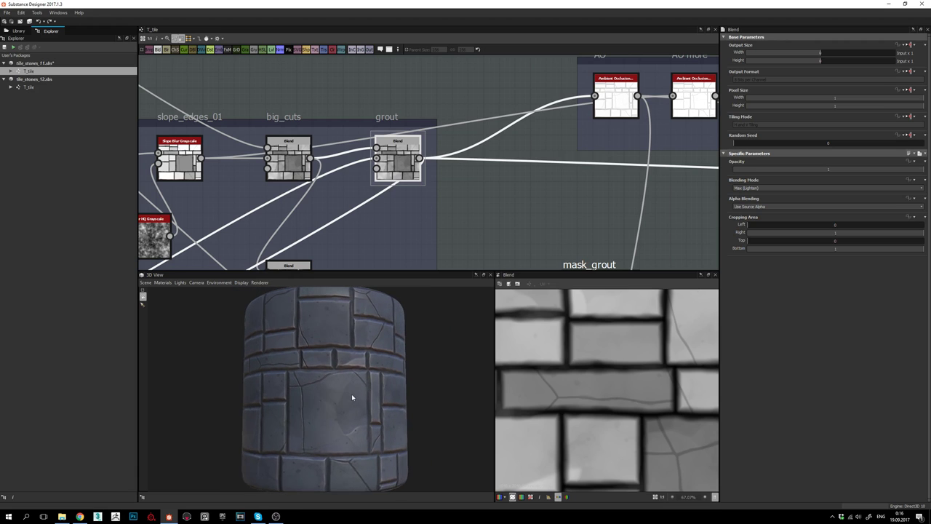
scroll(351, 395, up, 3)
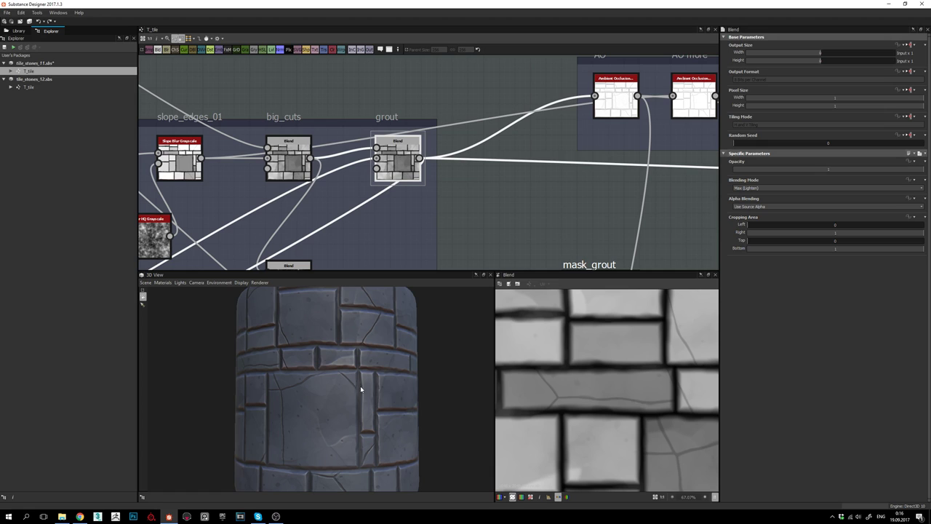
mouse_move(345, 379)
mouse_down()
mouse_move(335, 374)
mouse_move(352, 369)
mouse_move(351, 377)
mouse_up()
scroll(358, 378, down, 3)
scroll(360, 379, up, 3)
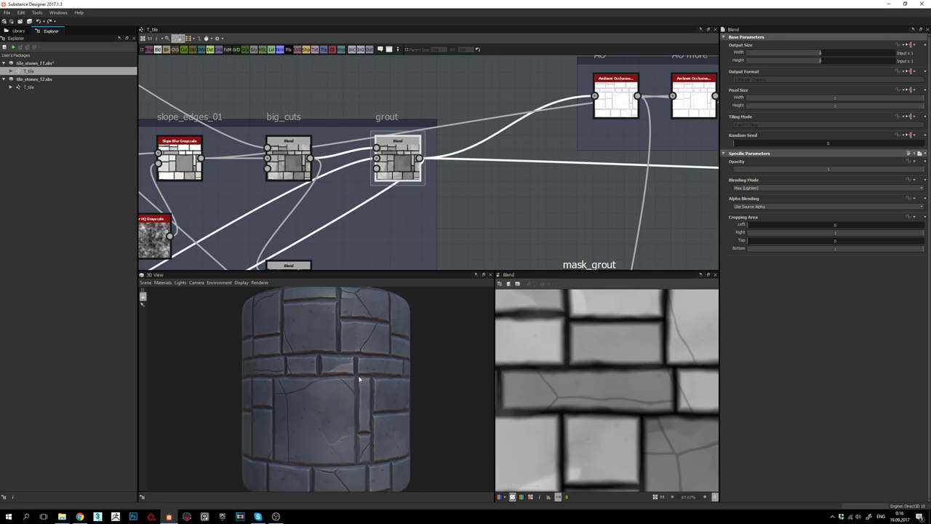
- Compare the whole grout Blend map in the 2D preview with the joints on the 3D cylinder
scroll(631, 398, down, 5)
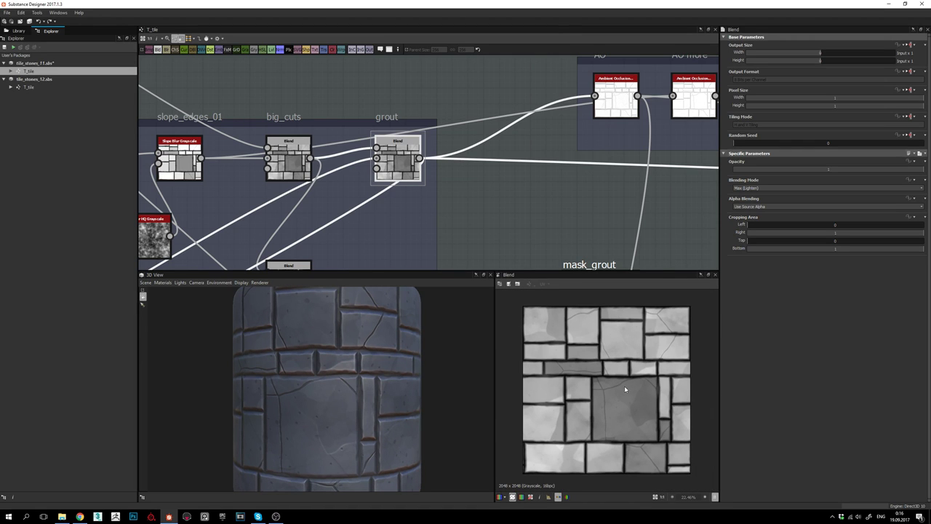
scroll(619, 379, down, 1)
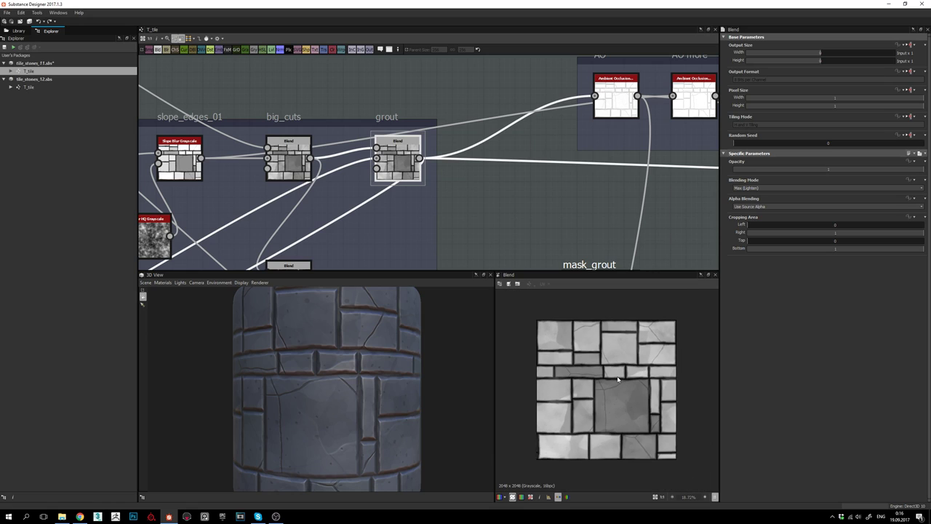
scroll(618, 378, up, 1)
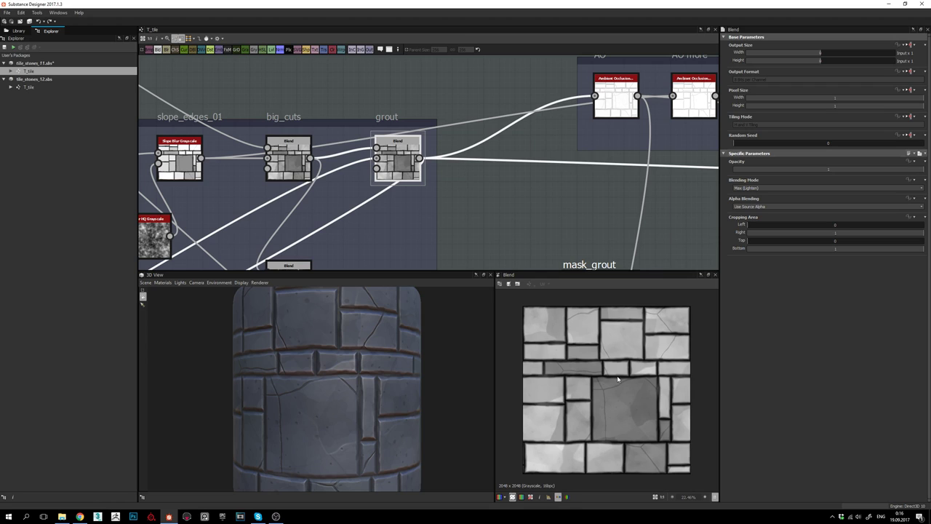
drag(356, 380, 351, 382)
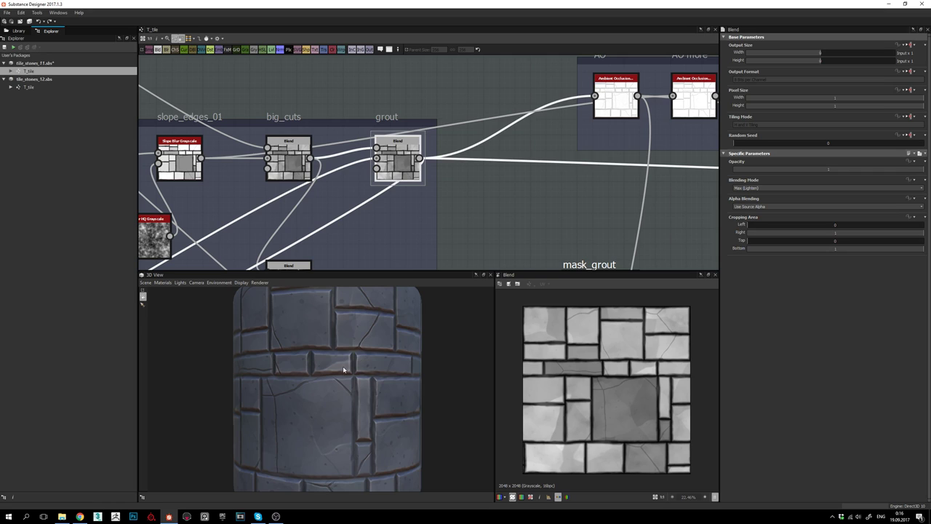
drag(342, 368, 350, 374)
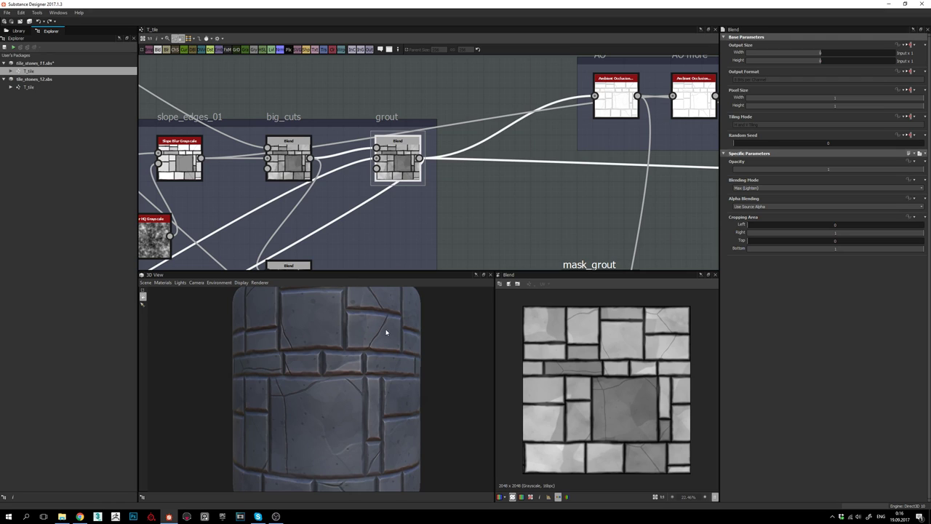
drag(366, 373, 355, 374)
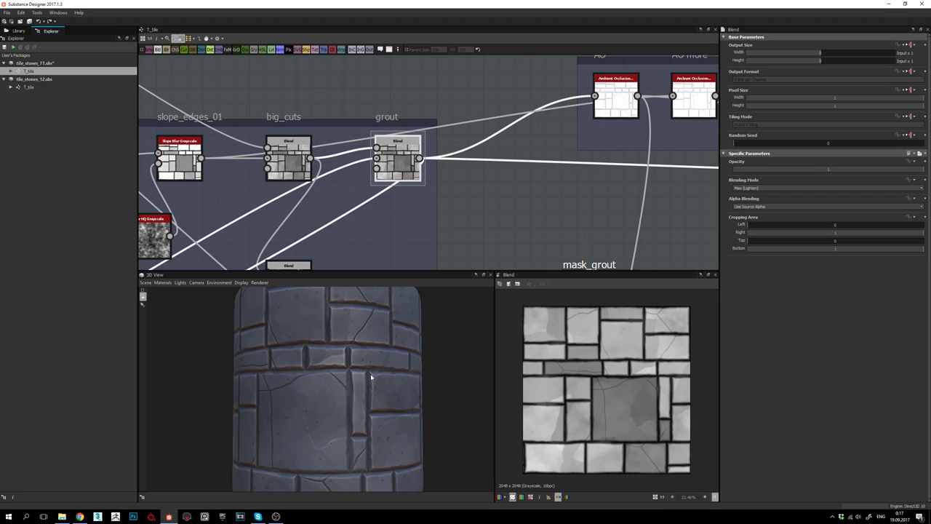
mouse_move(371, 374)
mouse_down()
mouse_move(372, 384)
mouse_move(377, 373)
mouse_move(401, 371)
mouse_move(332, 380)
mouse_move(389, 389)
mouse_move(332, 391)
mouse_move(366, 392)
mouse_move(335, 388)
mouse_move(359, 387)
mouse_up()
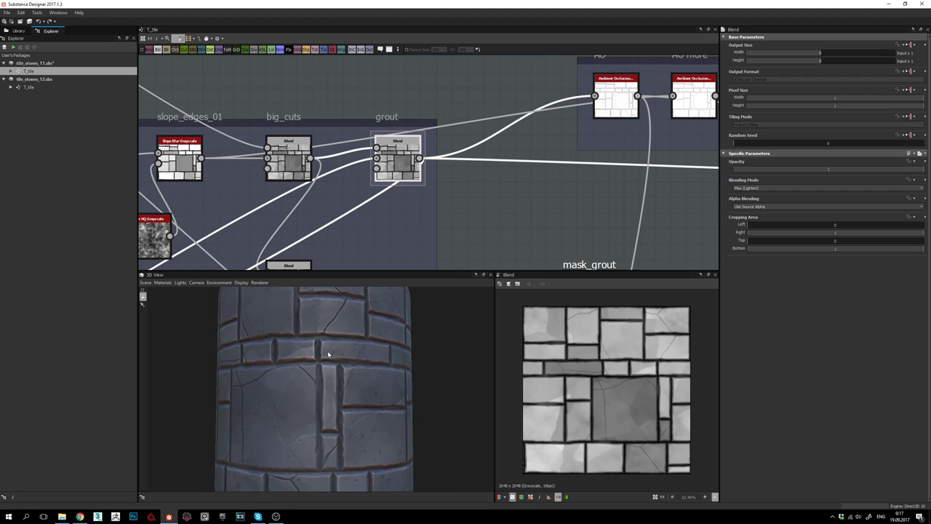
- Rotate the 3D cylinder to study the stones and joints beside the tall narrow stone
middle_drag(494, 208, 460, 196)
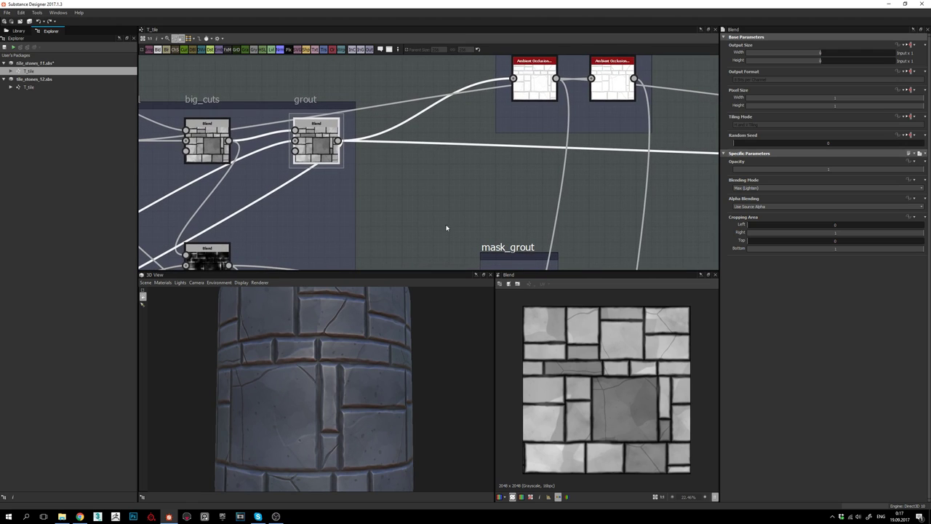
drag(306, 348, 359, 355)
middle_drag(359, 355, 347, 356)
drag(332, 363, 318, 366)
middle_drag(318, 366, 331, 366)
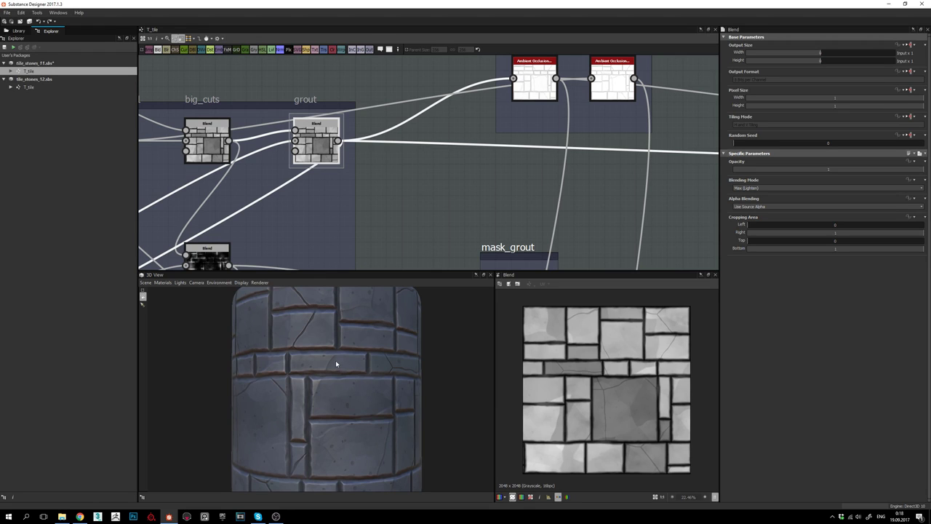
middle_drag(336, 362, 333, 360)
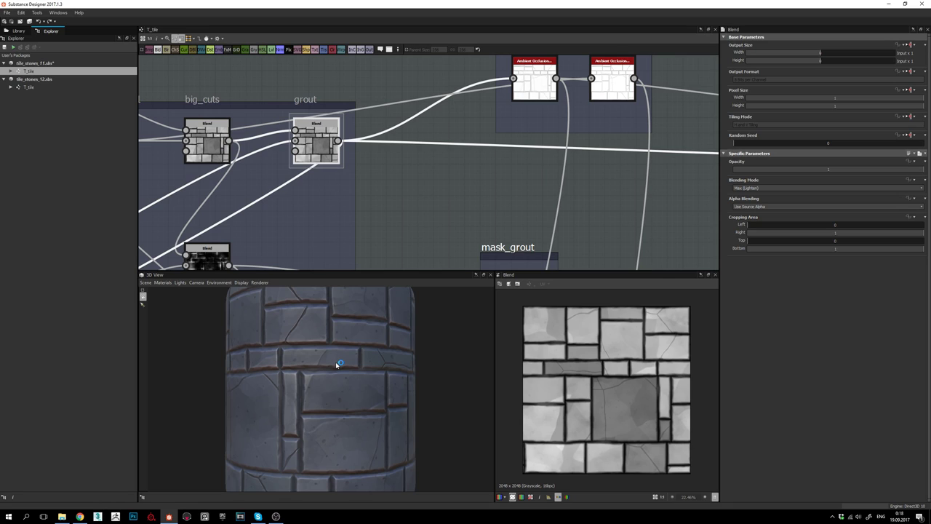
drag(331, 371, 348, 402)
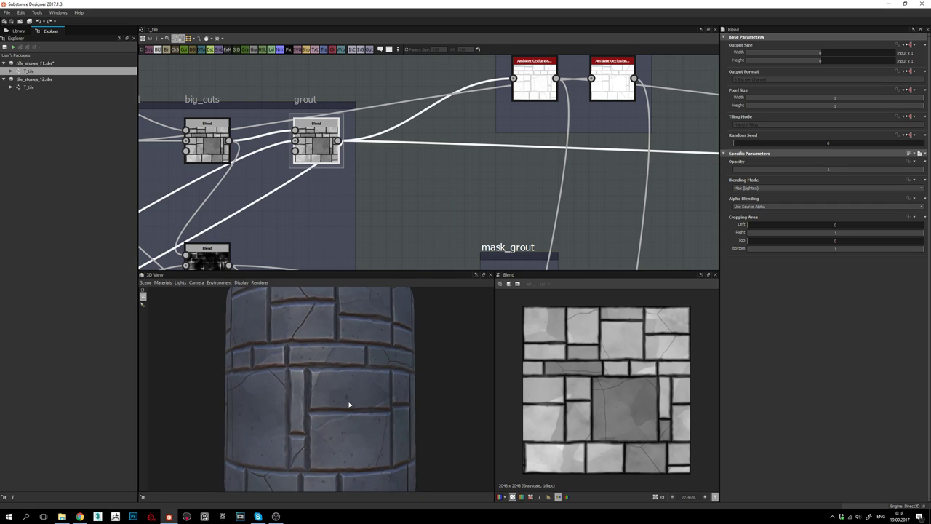
drag(336, 404, 344, 408)
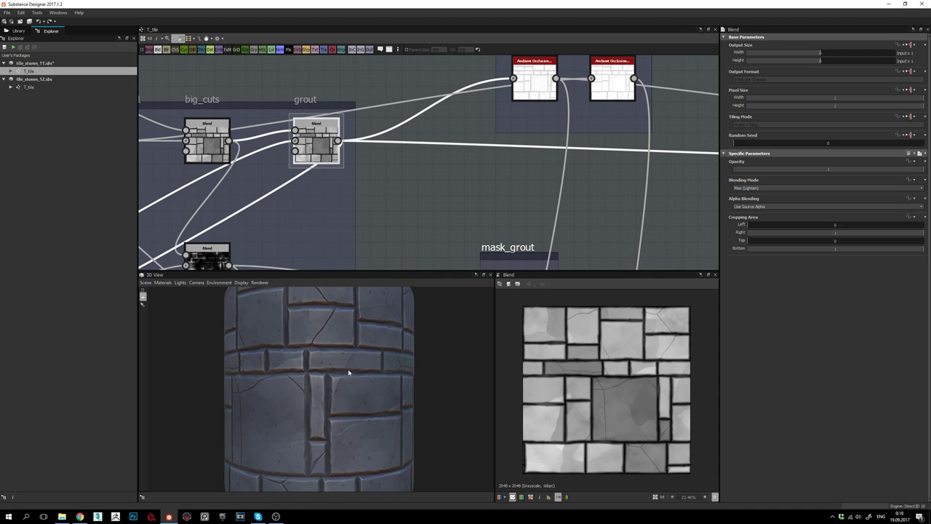
mouse_move(348, 373)
mouse_down()
mouse_move(362, 388)
mouse_move(366, 371)
mouse_move(375, 389)
mouse_move(339, 389)
mouse_move(354, 377)
mouse_up()
- Trace the grout Blend's connections in the graph towards the AO and mask_grout frames
scroll(443, 200, down, 2)
middle_drag(443, 200, 395, 168)
scroll(395, 168, down, 1)
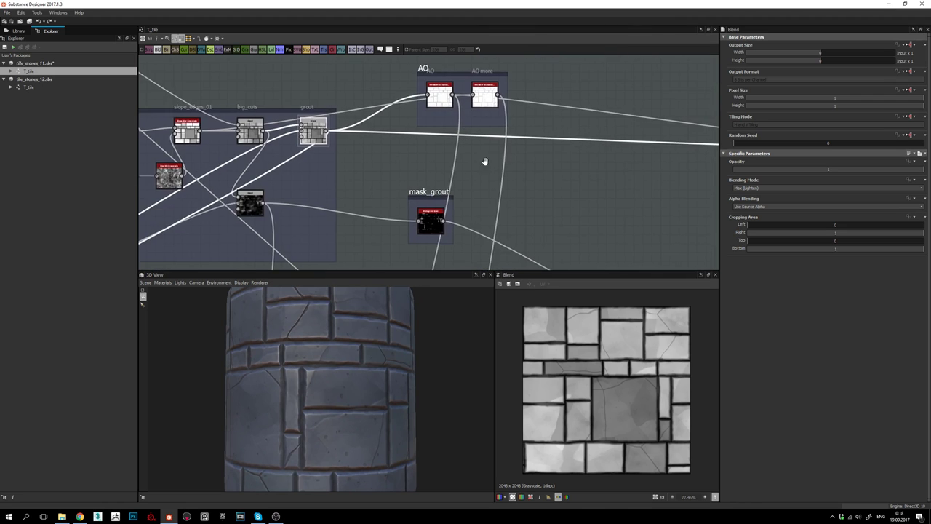
middle_drag(487, 162, 446, 178)
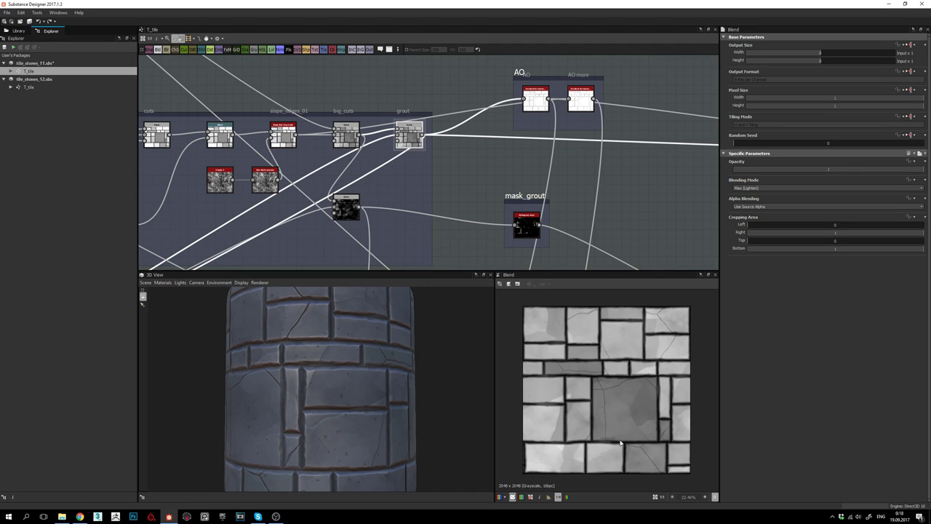
middle_drag(443, 193, 462, 177)
middle_drag(459, 116, 462, 157)
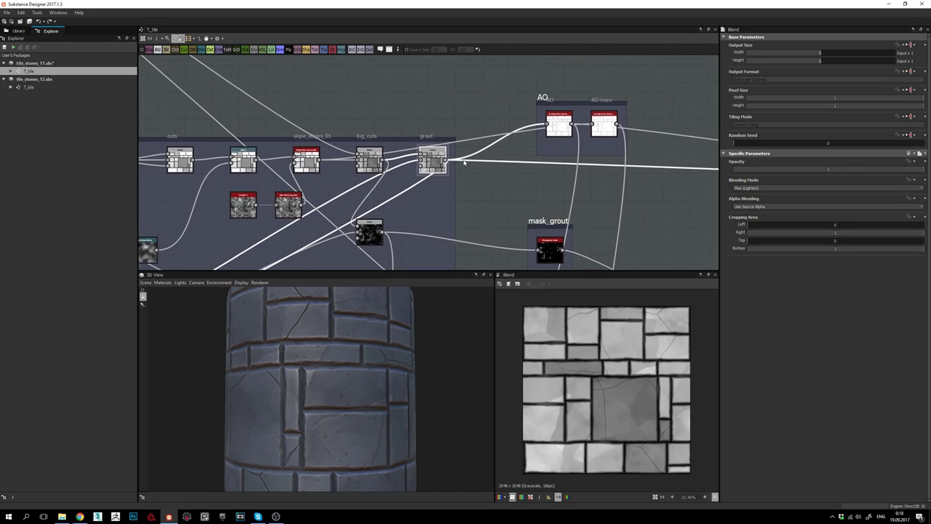
- Survey the masks_paint, color_stones and color_grout frames and the links between them in the graph
scroll(465, 162, down, 2)
scroll(518, 159, down, 2)
middle_drag(380, 116, 503, 164)
middle_drag(515, 261, 557, 120)
middle_drag(563, 218, 507, 125)
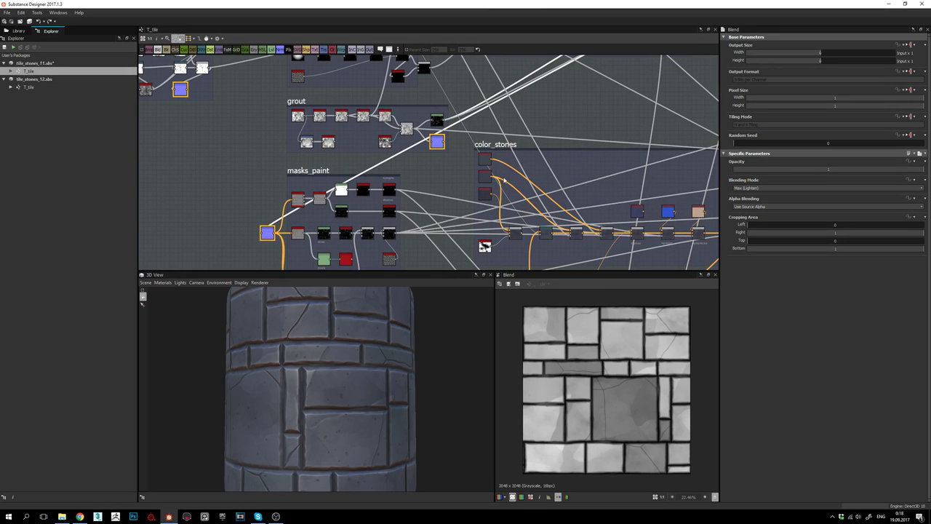
middle_drag(503, 169, 354, 95)
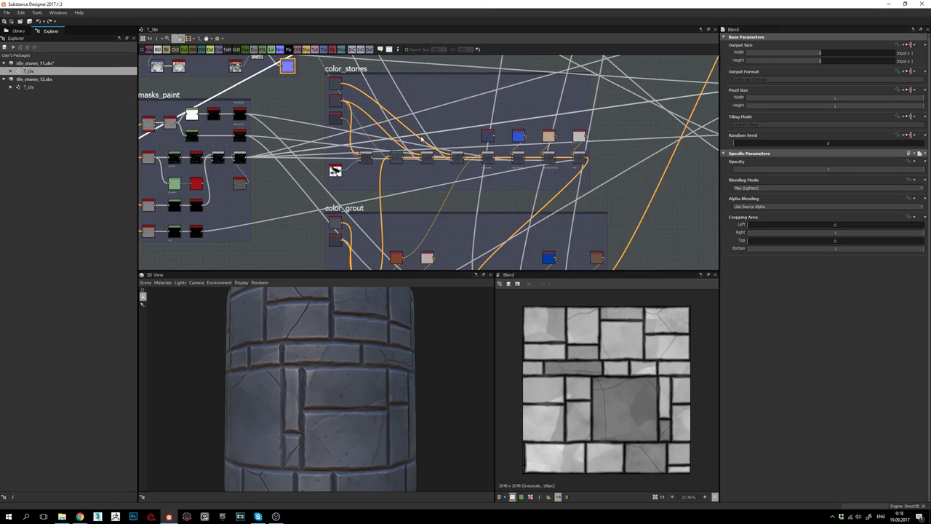
scroll(422, 137, down, 2)
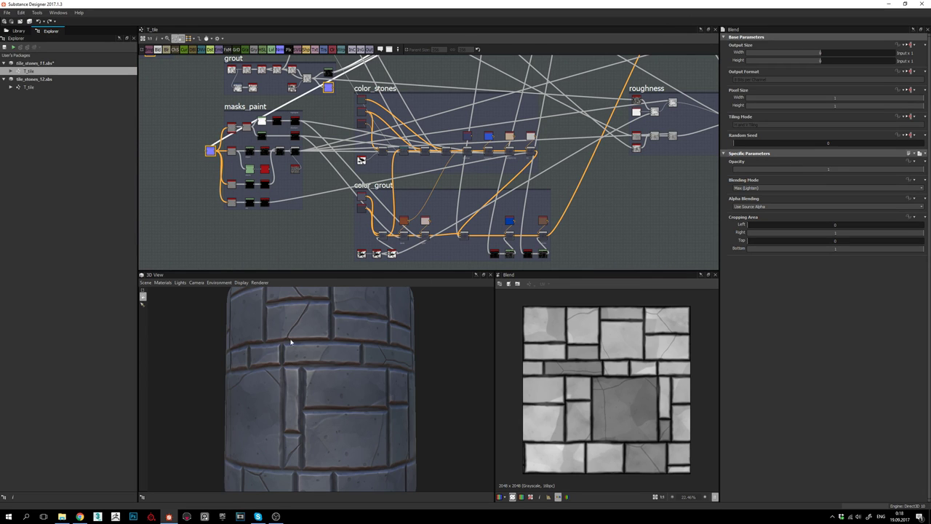
- Locate the roughness frame in the graph and examine its node chain up close
middle_drag(498, 126, 452, 162)
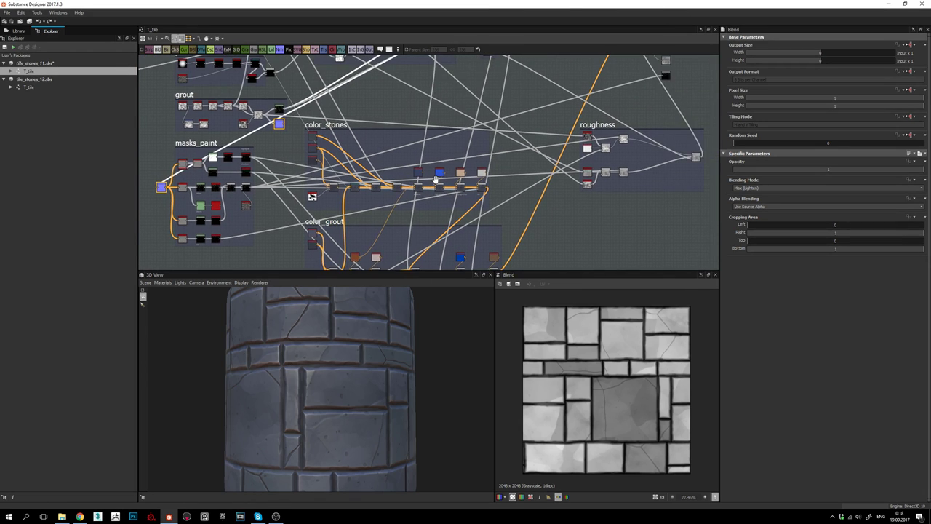
middle_drag(556, 115, 525, 117)
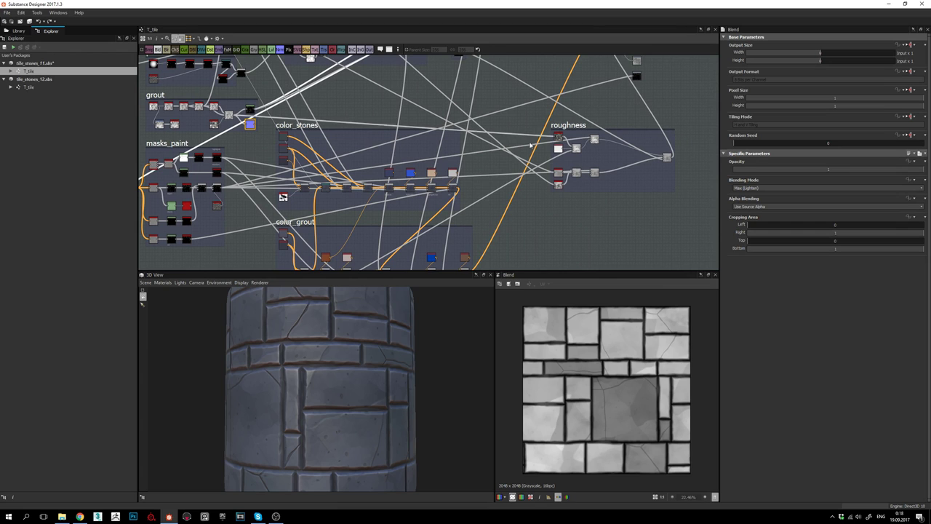
middle_drag(611, 165, 493, 193)
scroll(492, 194, up, 4)
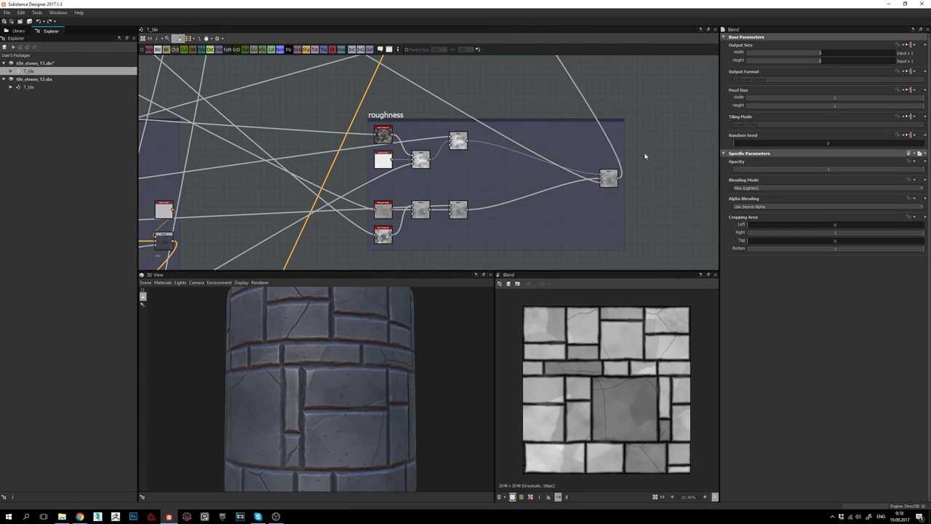
middle_drag(458, 235, 481, 220)
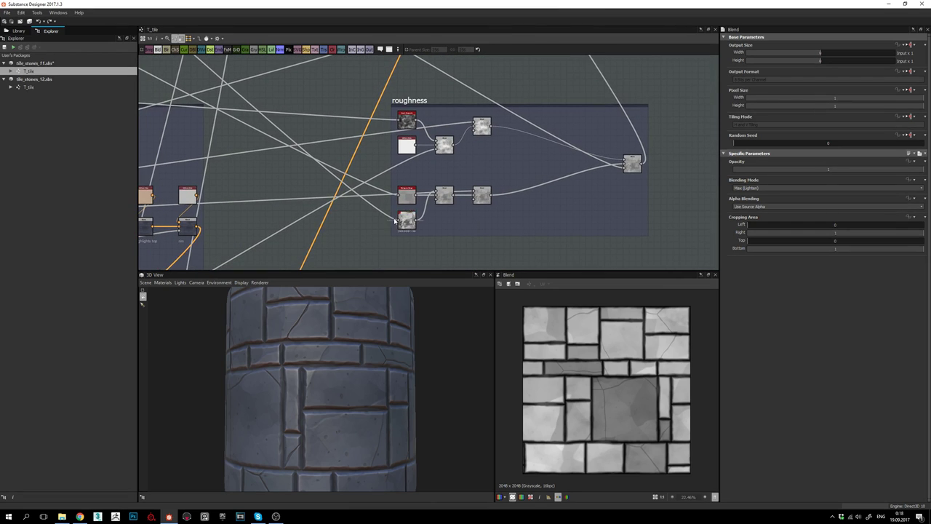
- Rotate the 3D cylinder to study how light reflects off the stones, keeping the roughness frame in view
mouse_move(496, 137)
middle_down()
mouse_move(467, 156)
mouse_move(551, 206)
mouse_move(472, 117)
mouse_move(497, 147)
middle_up()
scroll(469, 156, down, 2)
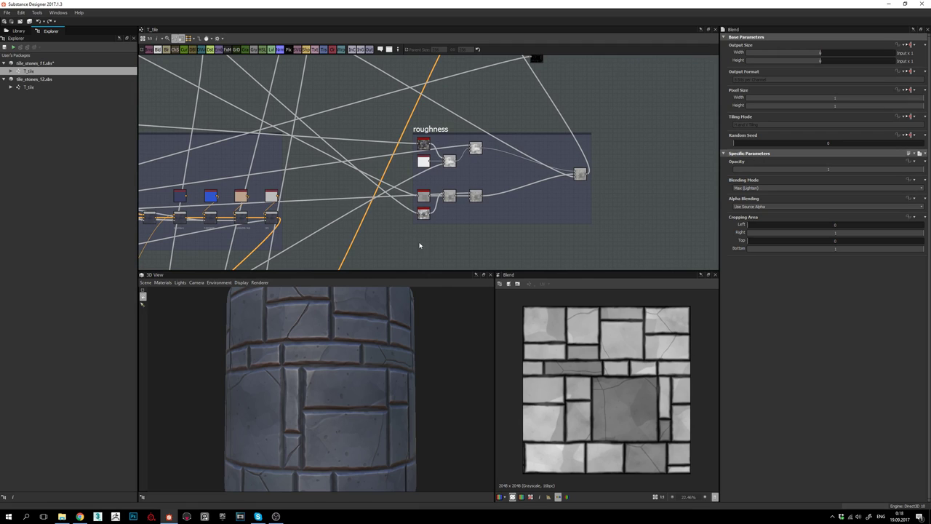
drag(339, 337, 324, 403)
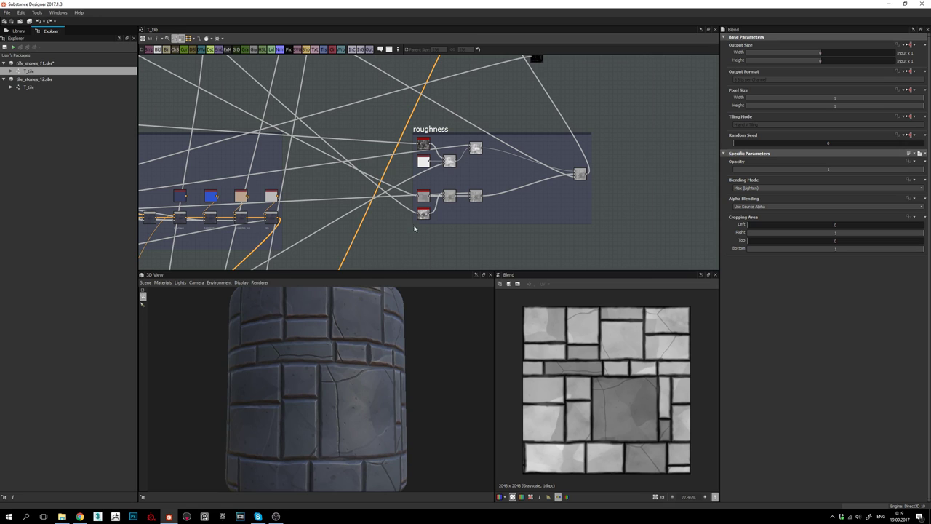
mouse_move(345, 345)
mouse_down()
mouse_move(377, 354)
mouse_move(293, 359)
mouse_move(322, 352)
mouse_move(328, 339)
mouse_move(332, 347)
mouse_up()
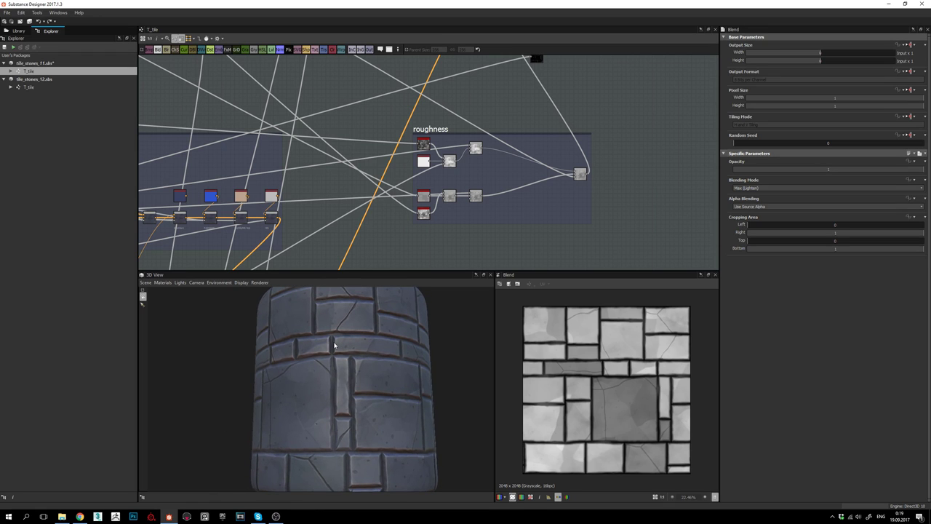
drag(335, 345, 379, 355)
- Survey the graph from the roughness frame back to the grout, masks_paint and color_stones frames
middle_drag(460, 137, 582, 90)
scroll(434, 181, down, 1)
middle_drag(570, 164, 586, 138)
middle_drag(486, 158, 518, 166)
middle_drag(493, 120, 540, 154)
middle_drag(488, 121, 368, 181)
middle_drag(468, 187, 467, 117)
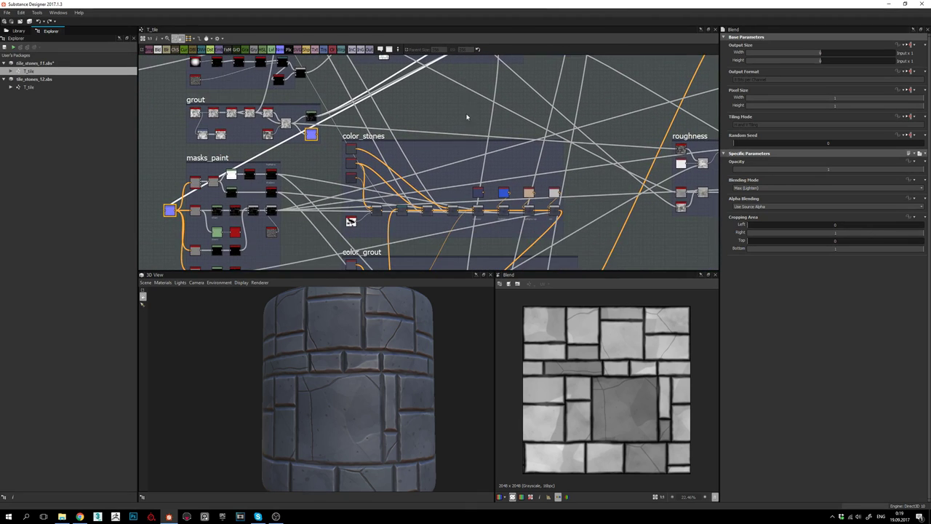
middle_drag(472, 149, 484, 85)
middle_drag(474, 130, 550, 88)
middle_drag(586, 174, 642, 161)
middle_drag(556, 187, 399, 235)
mouse_move(425, 198)
middle_down()
mouse_move(503, 198)
mouse_move(445, 216)
mouse_move(492, 201)
mouse_move(489, 111)
mouse_move(480, 114)
middle_up()
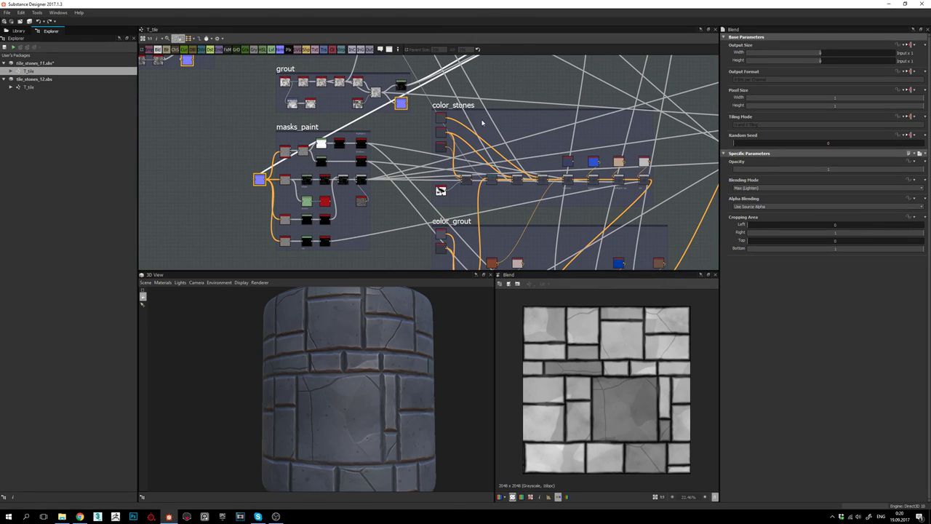
- Survey the links running from the height and mask_grout frames down to the color_stones and color_grout frames
middle_drag(486, 150, 462, 159)
middle_drag(517, 98, 411, 189)
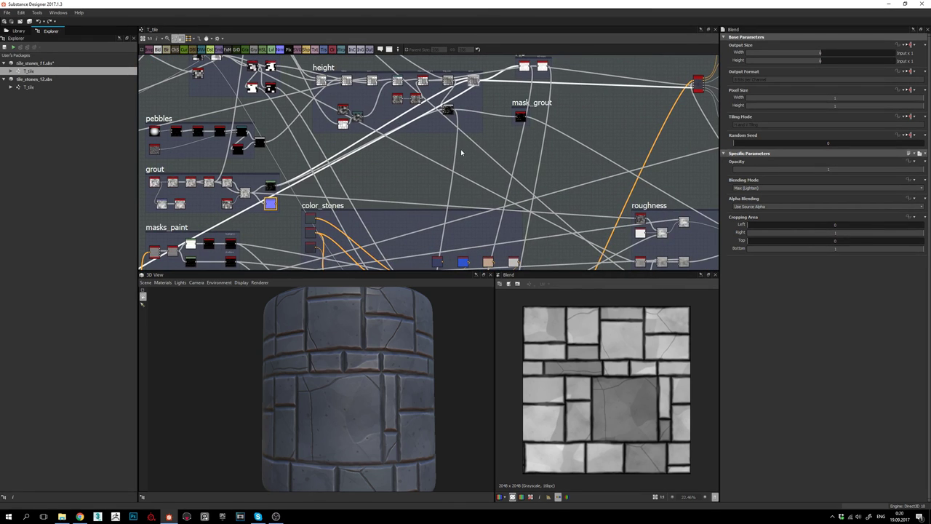
middle_drag(408, 137, 451, 154)
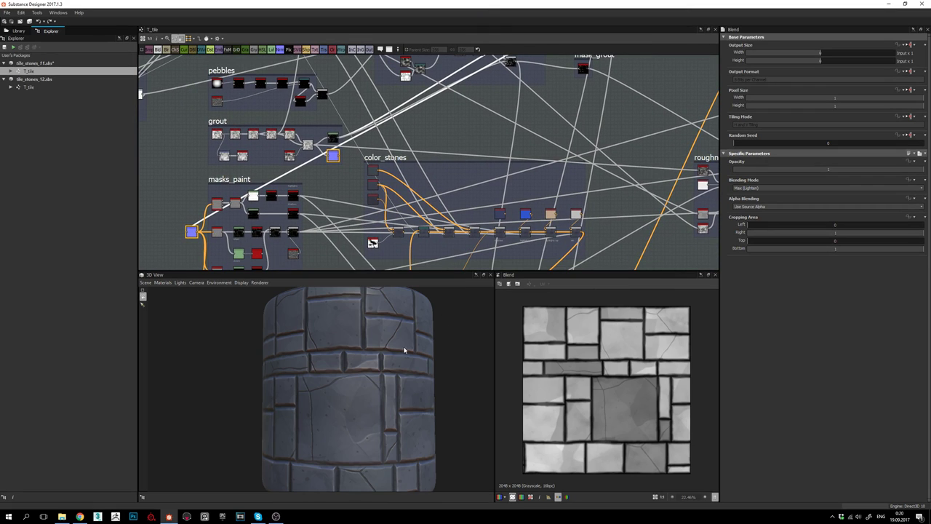
middle_drag(470, 204, 466, 160)
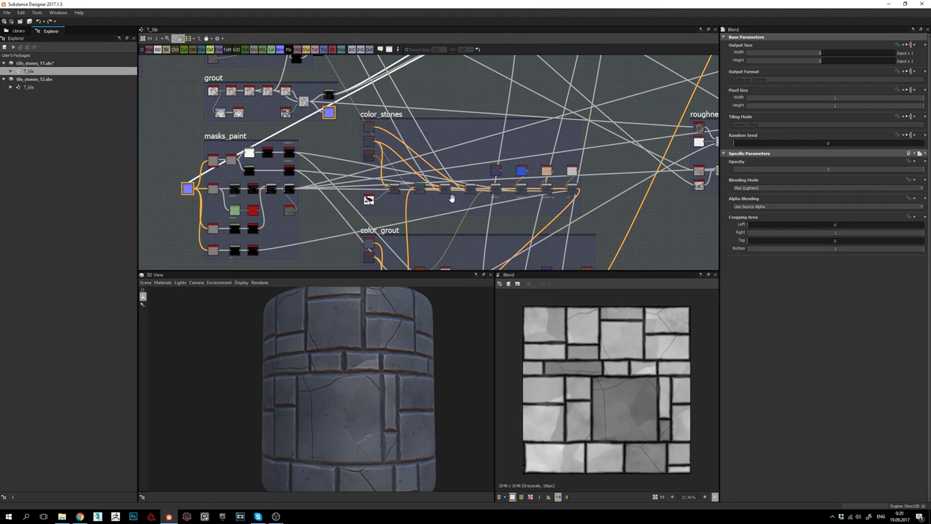
middle_drag(454, 201, 456, 175)
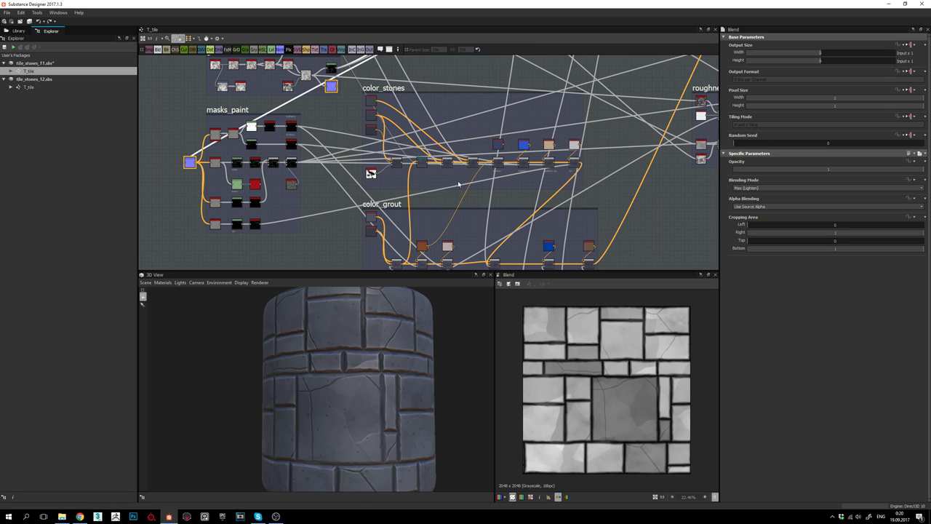
drag(368, 354, 368, 355)
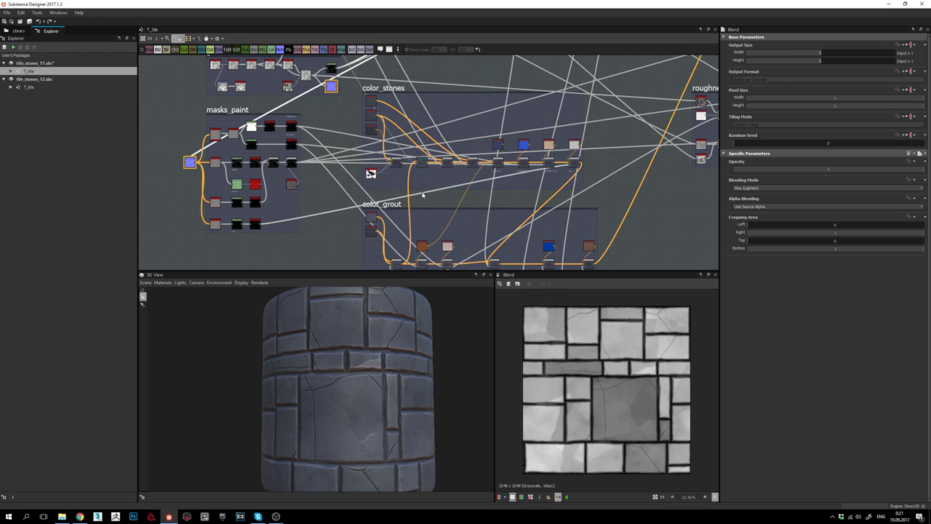
- Trace the masks_paint outputs into the color_stones frame, ending on its first Blend node
middle_drag(589, 199, 629, 209)
scroll(374, 179, up, 3)
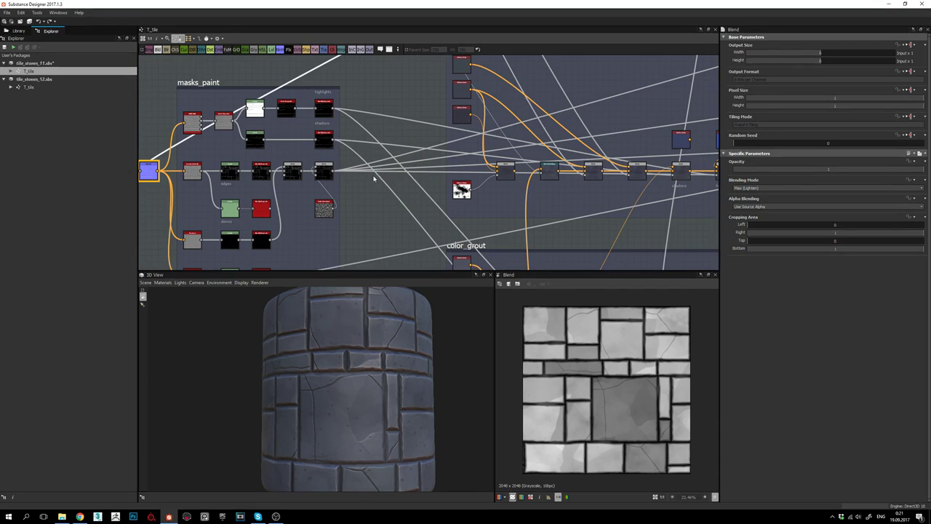
middle_drag(519, 206, 518, 265)
scroll(522, 188, down, 3)
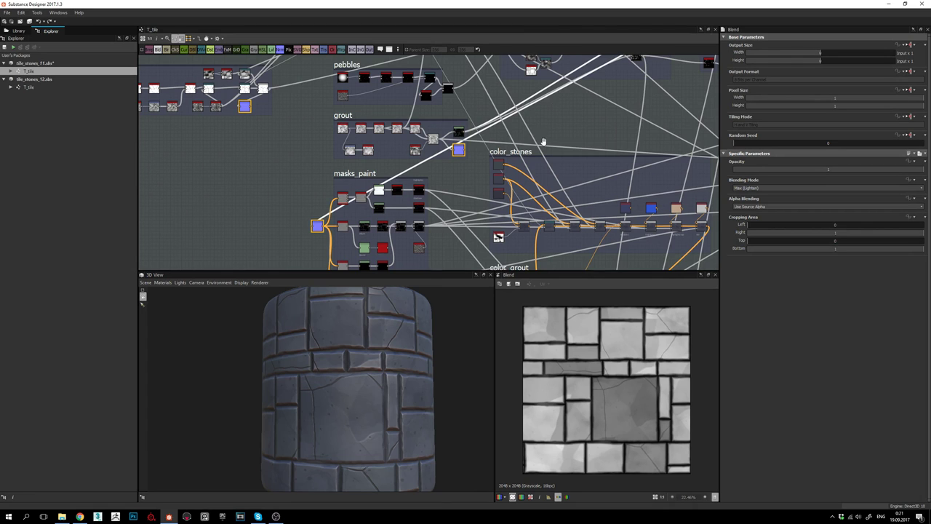
middle_drag(543, 141, 454, 123)
scroll(400, 191, up, 3)
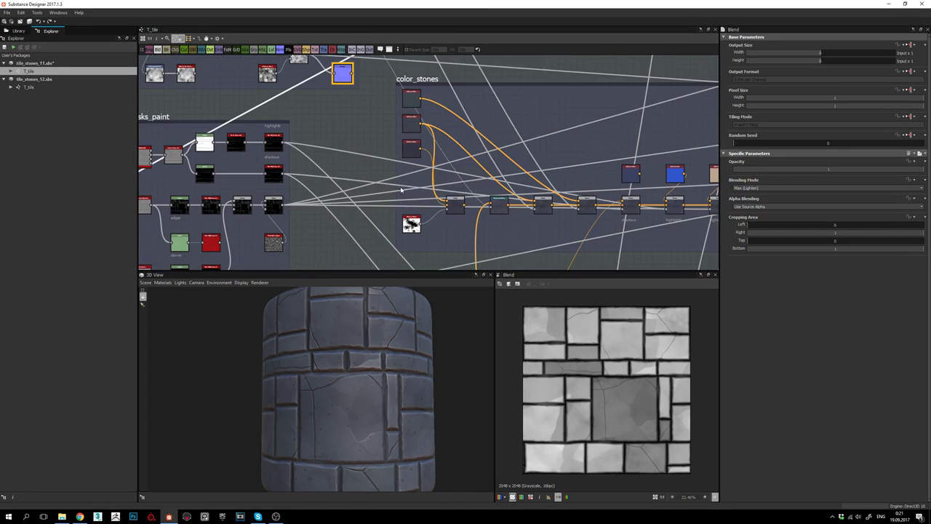
middle_drag(404, 189, 421, 220)
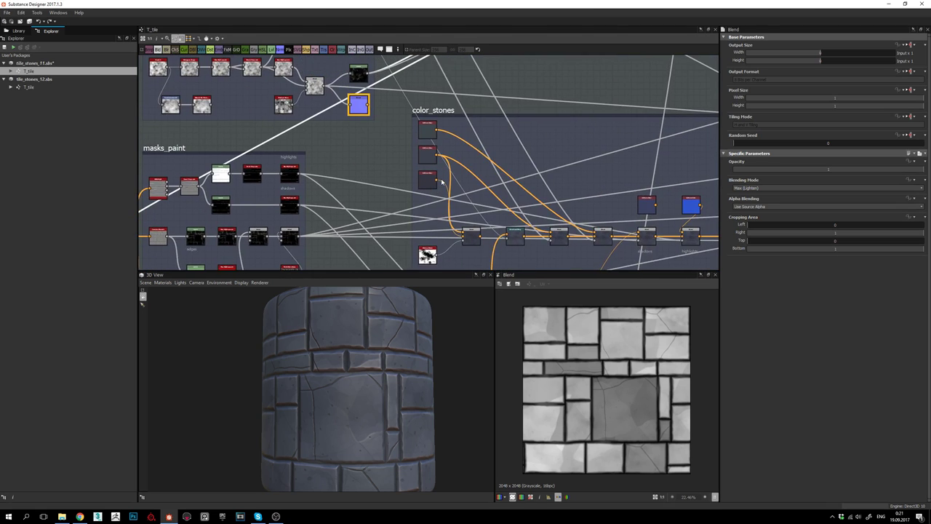
scroll(442, 182, up, 2)
middle_drag(461, 194, 457, 148)
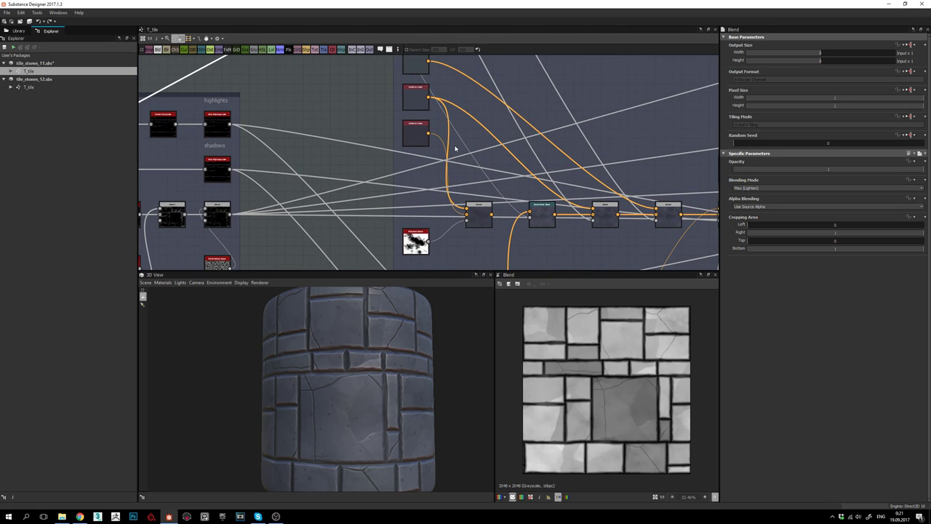
- Preview the first Blend in the color_stones frame and examine its color variation in the 2D view
double_click(491, 215)
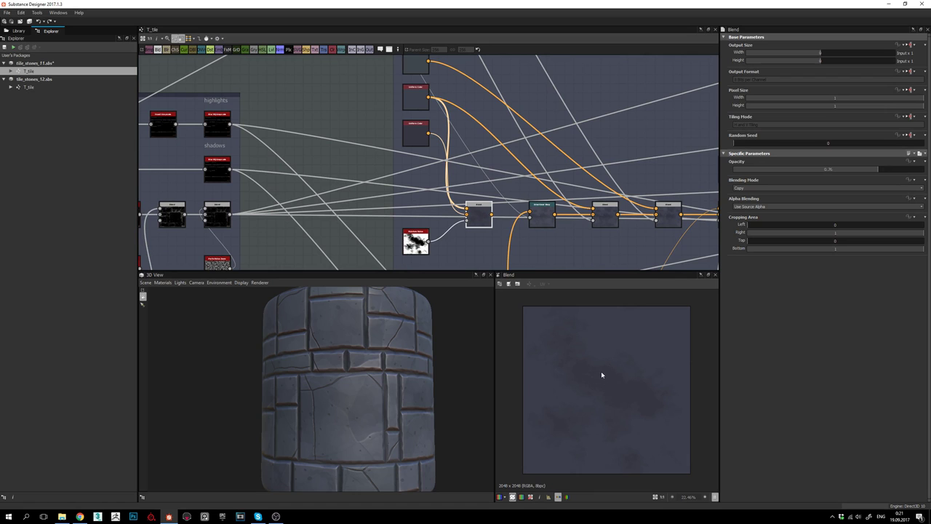
scroll(601, 371, up, 2)
scroll(602, 368, down, 3)
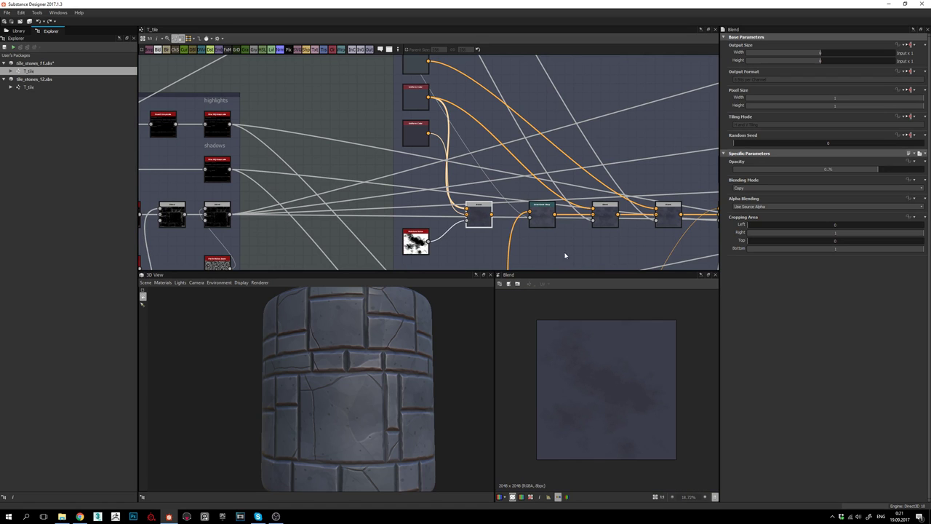
middle_drag(532, 249, 536, 226)
scroll(599, 390, up, 3)
scroll(600, 383, down, 2)
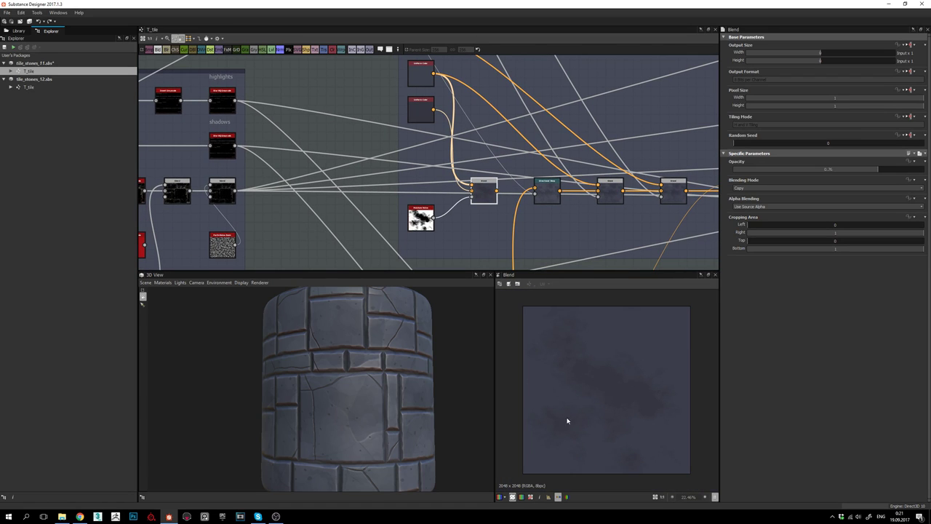
scroll(604, 378, up, 2)
middle_drag(511, 210, 508, 235)
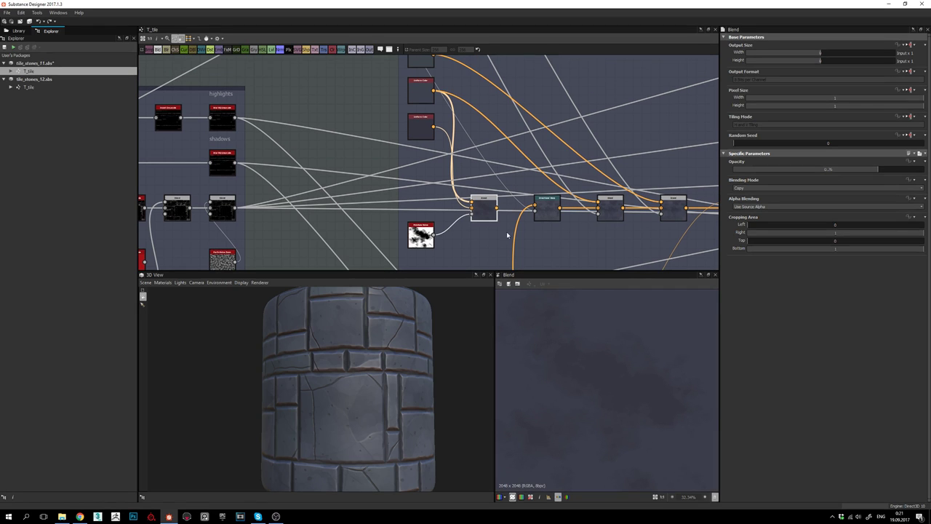
- Inspect the Moisture Noise mask and Uniform Color inputs of the first color_stones Blend, ending back on the Blend
double_click(424, 236)
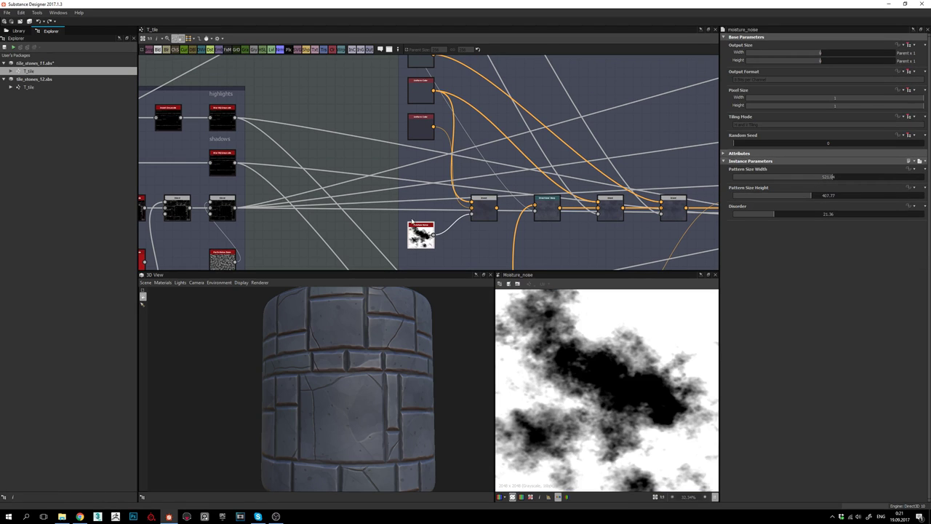
scroll(593, 367, down, 2)
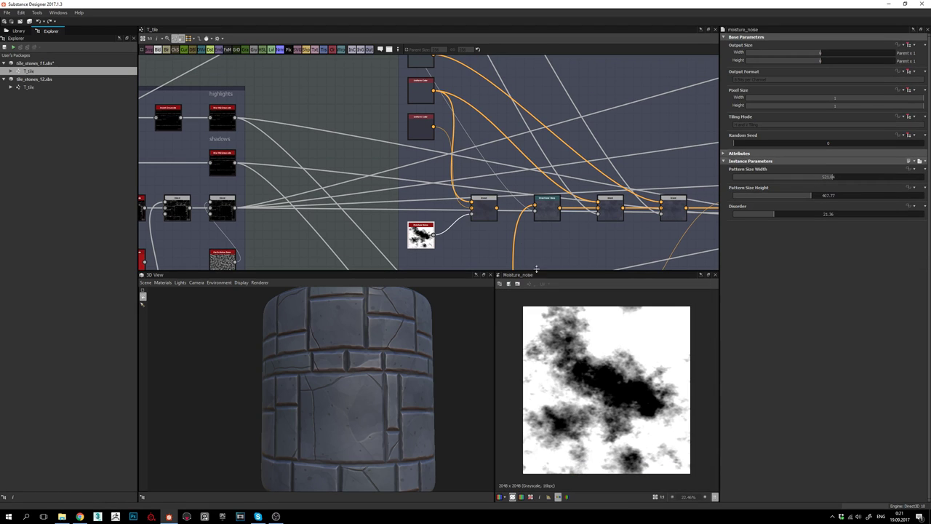
double_click(430, 125)
double_click(415, 92)
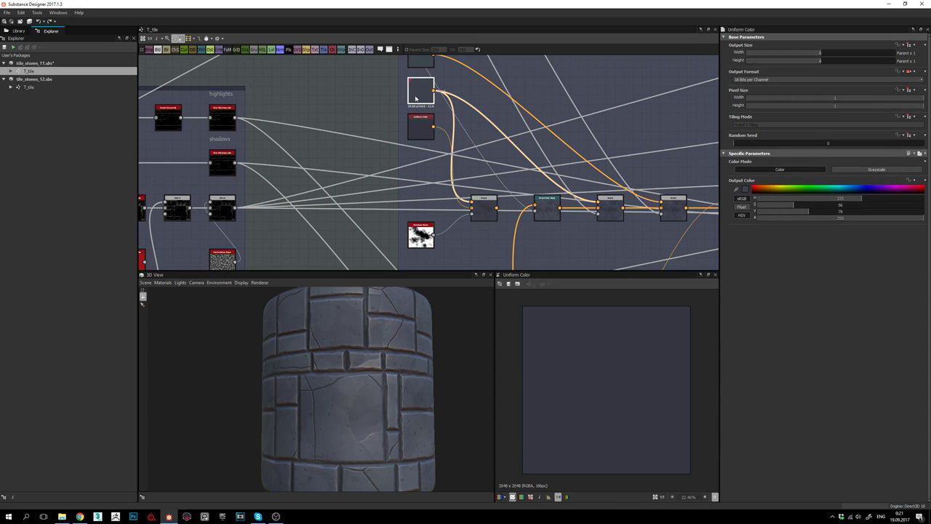
double_click(488, 204)
middle_drag(488, 211, 483, 211)
mouse_move(483, 217)
mouse_down()
mouse_move(486, 236)
mouse_move(480, 211)
mouse_up()
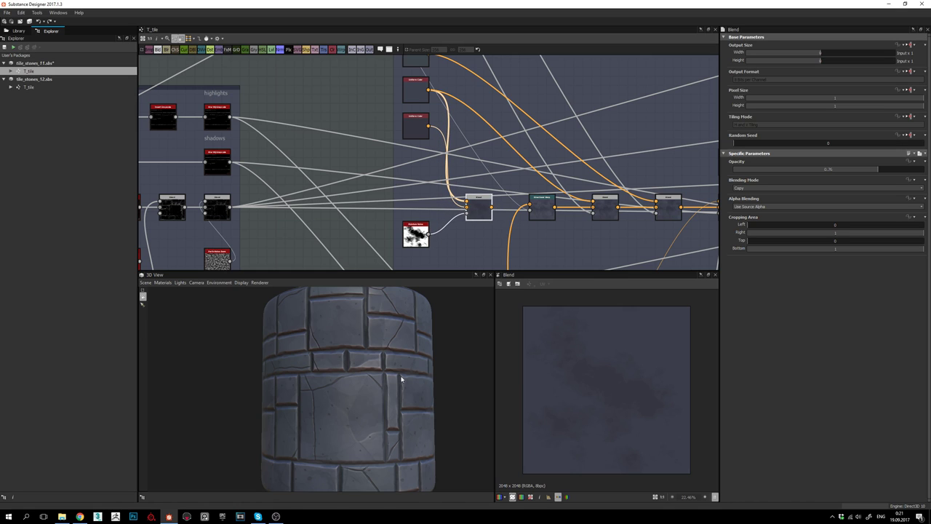
- Connect the first color_stones Blend to the color input of the next node and compare the stones on the cylinder
drag(401, 380, 375, 386)
middle_drag(525, 224, 533, 173)
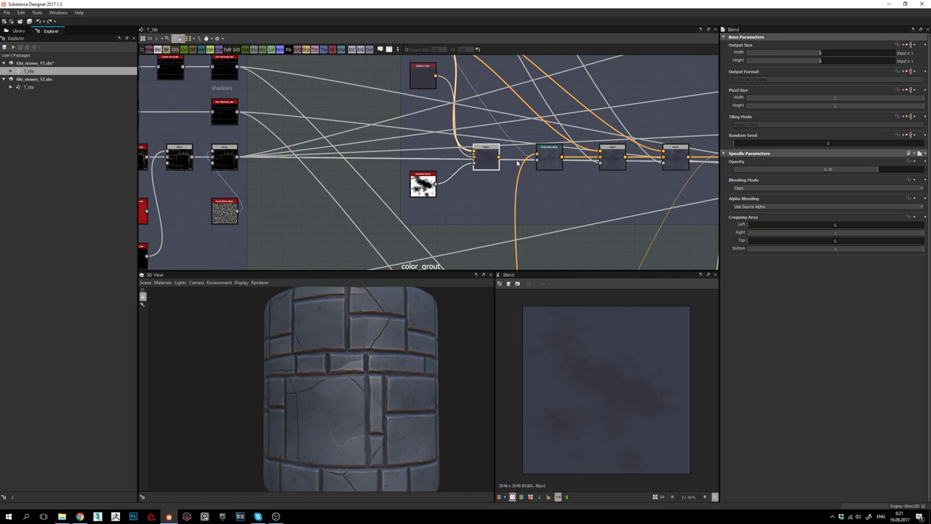
drag(499, 157, 537, 155)
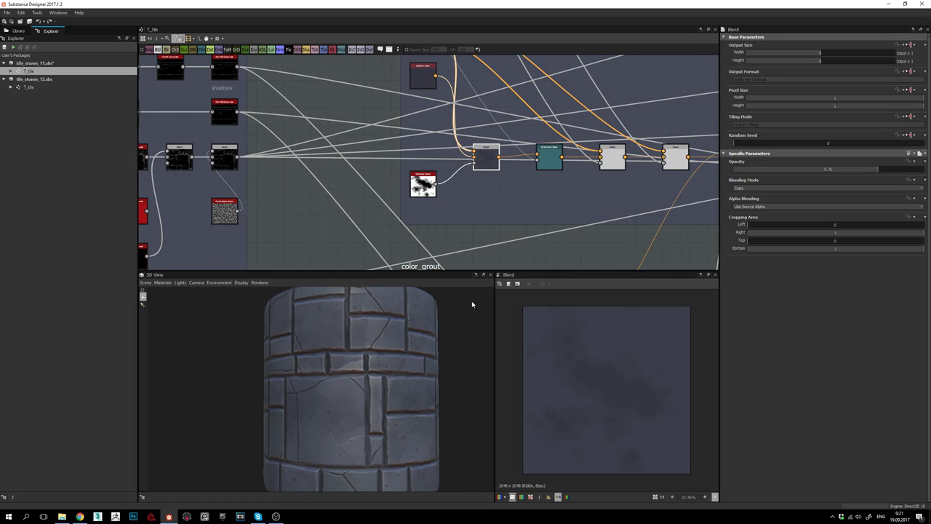
drag(371, 378, 370, 345)
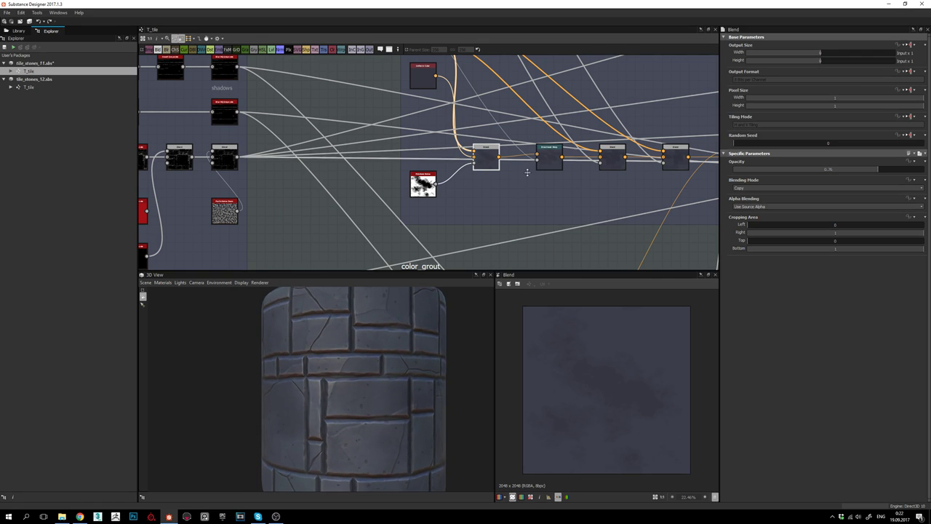
- Reconnect the first color_grout Blend to the color input of the second node in the color_stones chain
middle_drag(530, 172, 531, 124)
scroll(525, 153, down, 3)
middle_drag(508, 211, 496, 176)
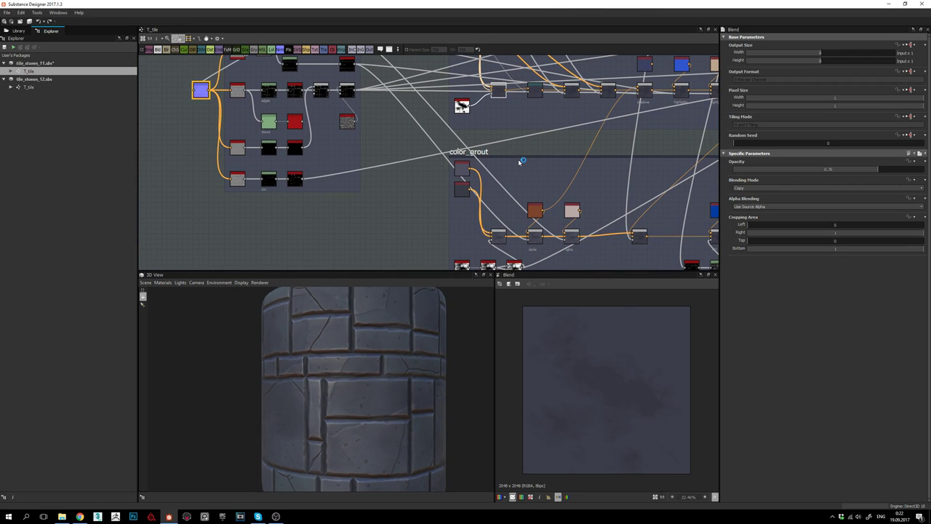
drag(506, 237, 529, 88)
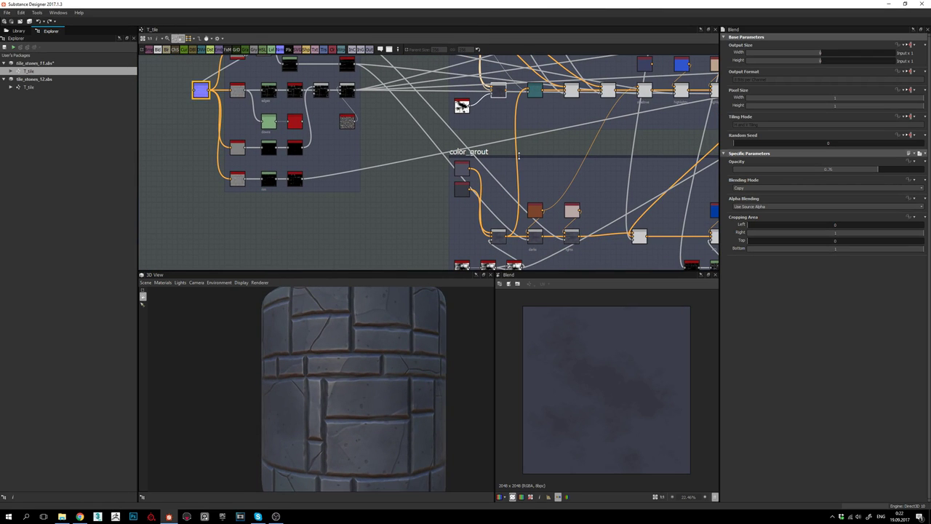
- Inspect the two Uniform Color nodes feeding the first color_grout Blend and the nodes that follow it
double_click(466, 173)
middle_drag(480, 202, 480, 185)
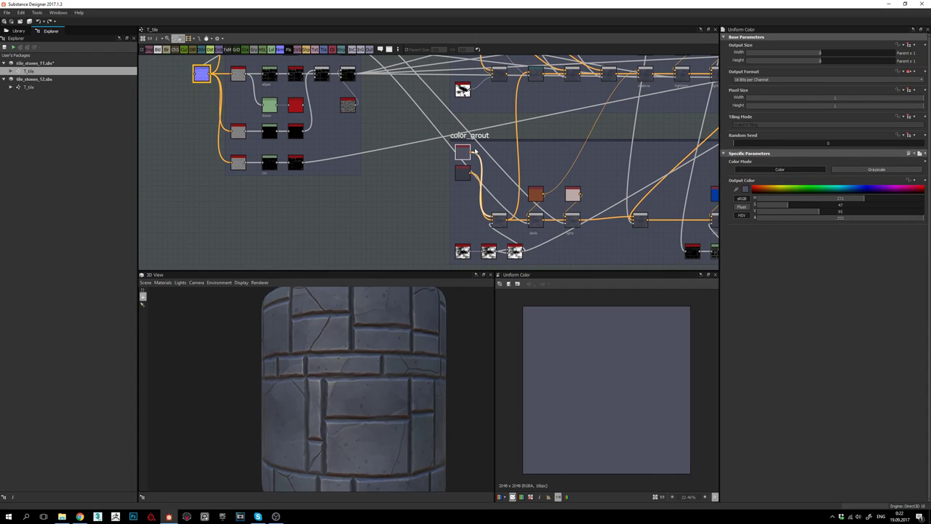
scroll(462, 136, up, 1)
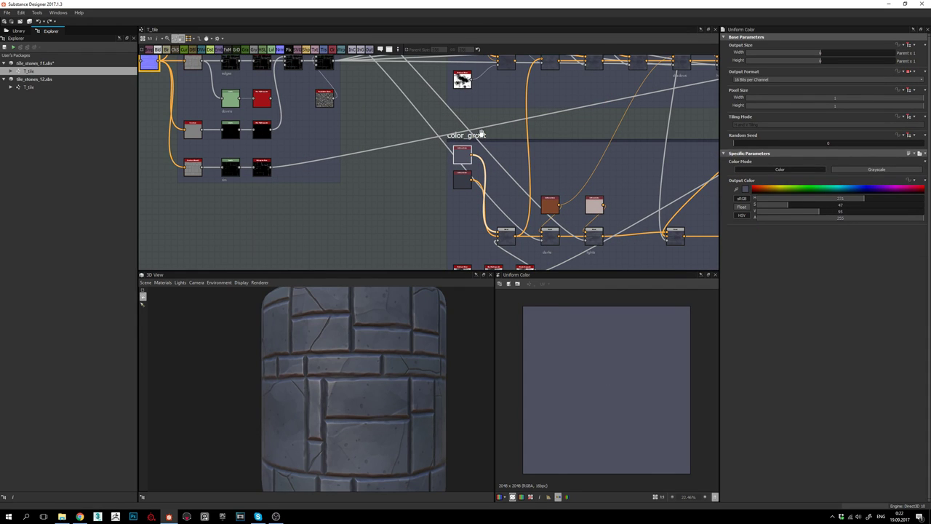
double_click(462, 177)
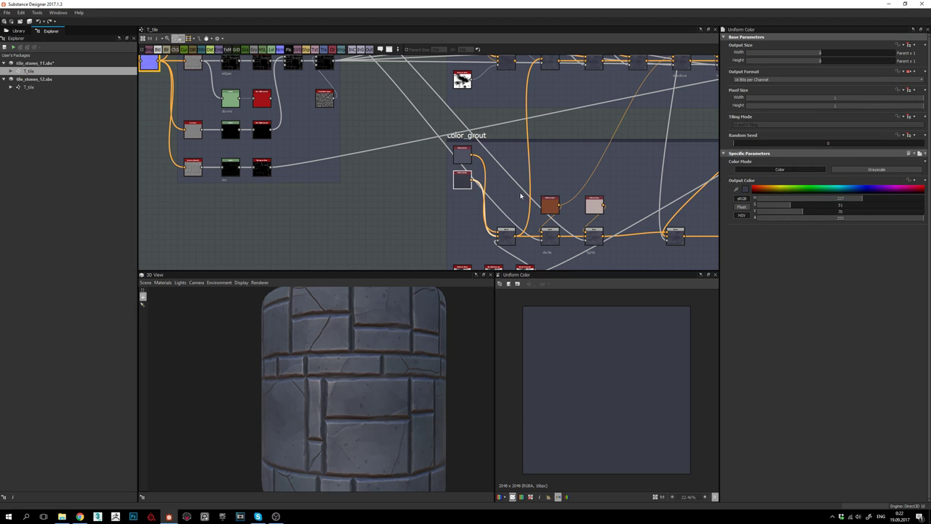
middle_drag(520, 195, 521, 174)
scroll(536, 223, up, 3)
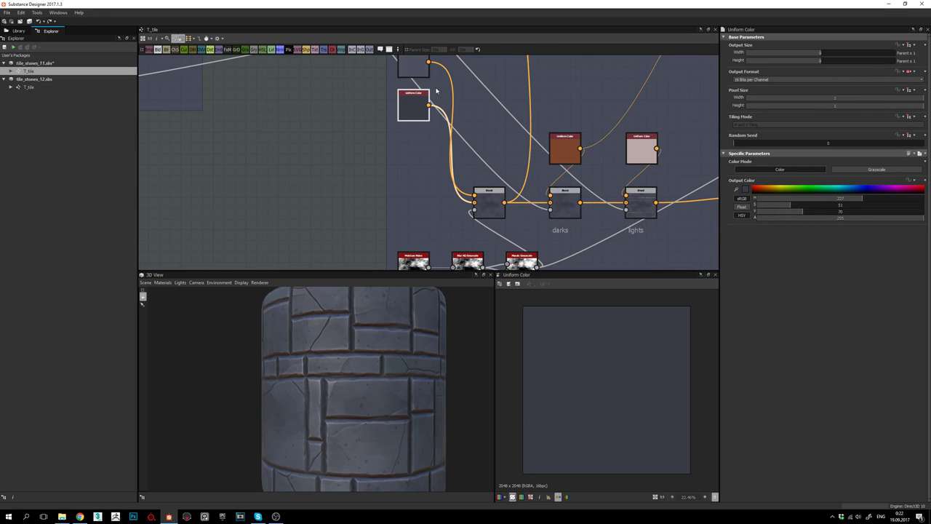
middle_drag(436, 90, 446, 143)
- Compare the color_stones base colors with those of color_grout, ending on the upper Uniform Color node in color_grout
middle_drag(521, 165, 469, 210)
scroll(482, 146, down, 1)
scroll(469, 141, down, 2)
scroll(470, 208, down, 1)
middle_drag(477, 167, 472, 260)
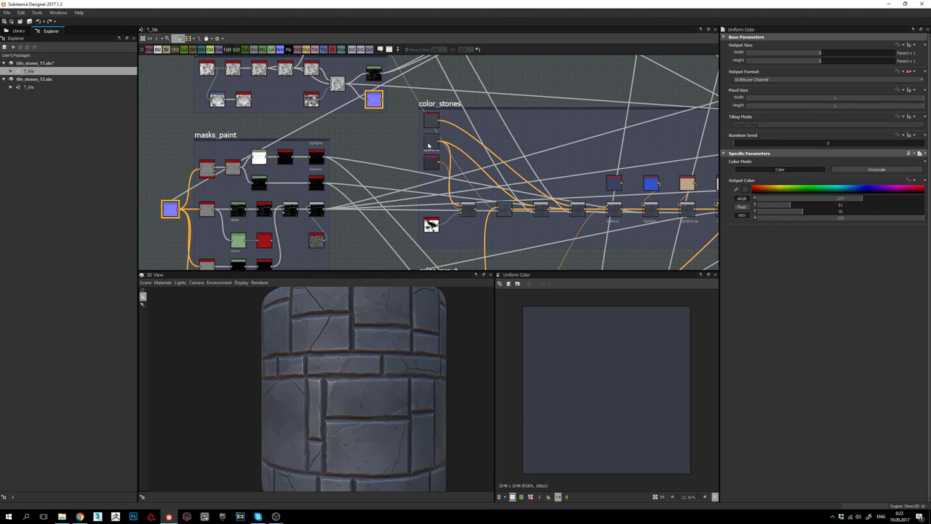
middle_drag(459, 225, 465, 101)
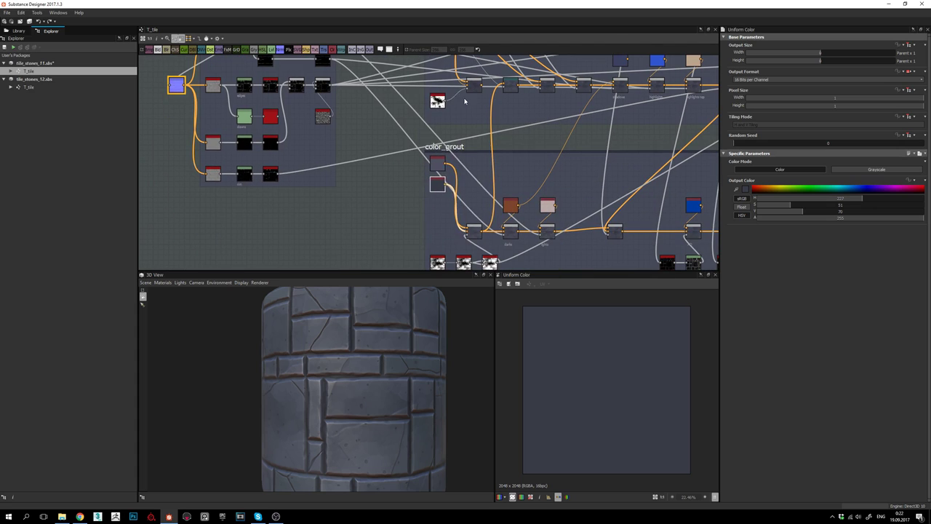
click(438, 163)
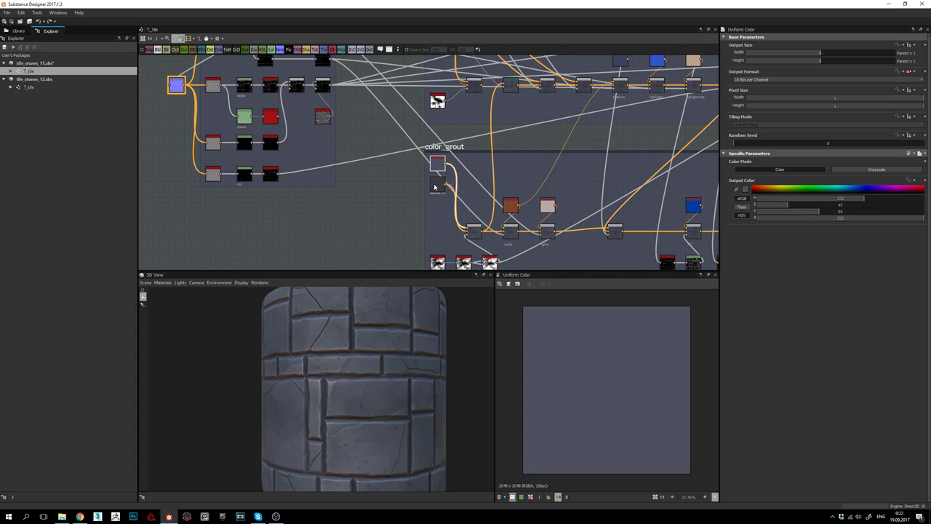
- Inspect color_grout's lower Uniform Color and first Blend, then the Moisture Noise, Blur HQ Grayscale and Mosaic Grayscale nodes that mask it
double_click(435, 187)
double_click(475, 232)
scroll(621, 386, up, 3)
middle_drag(527, 186, 540, 118)
scroll(479, 165, up, 3)
double_click(431, 215)
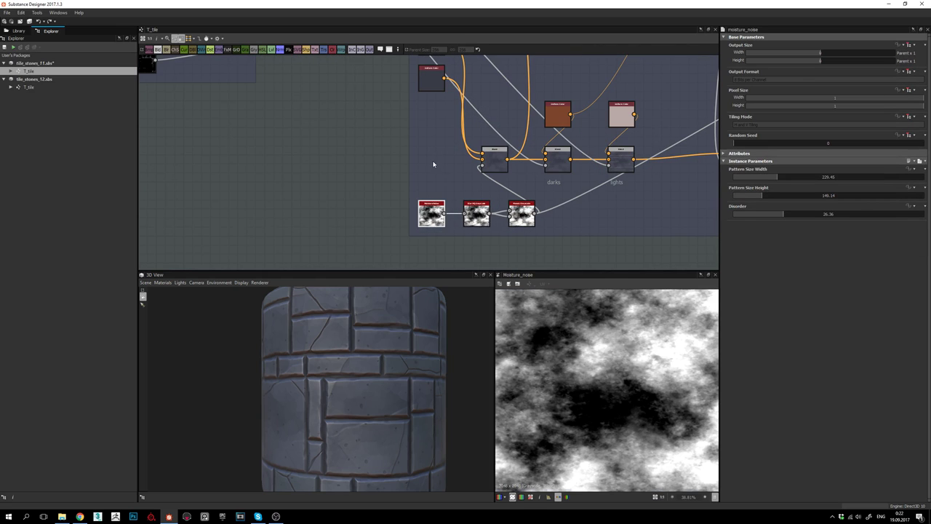
click(476, 208)
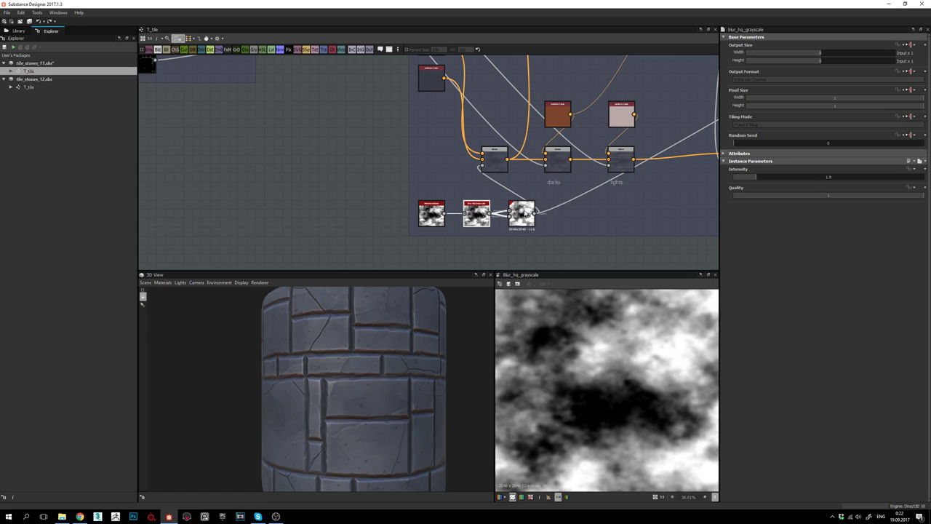
click(526, 212)
scroll(517, 204, up, 2)
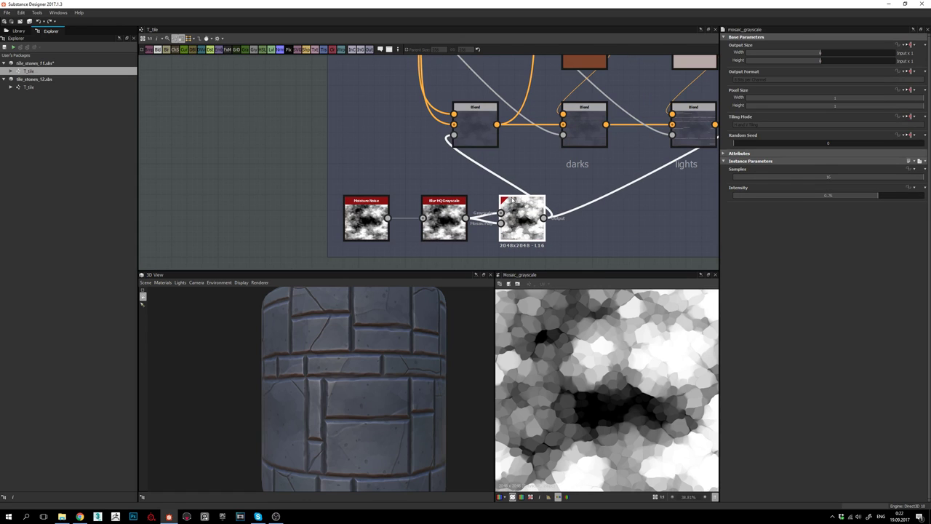
key(f)
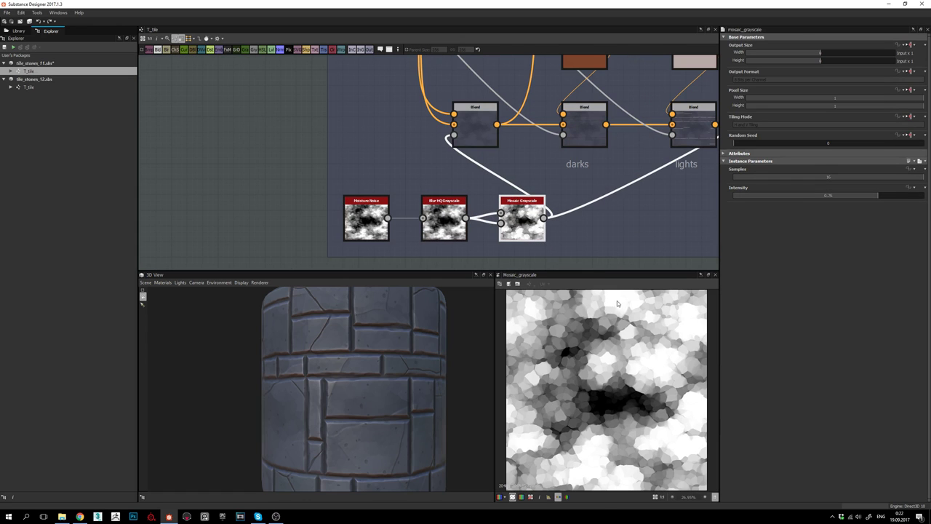
middle_drag(512, 163, 523, 187)
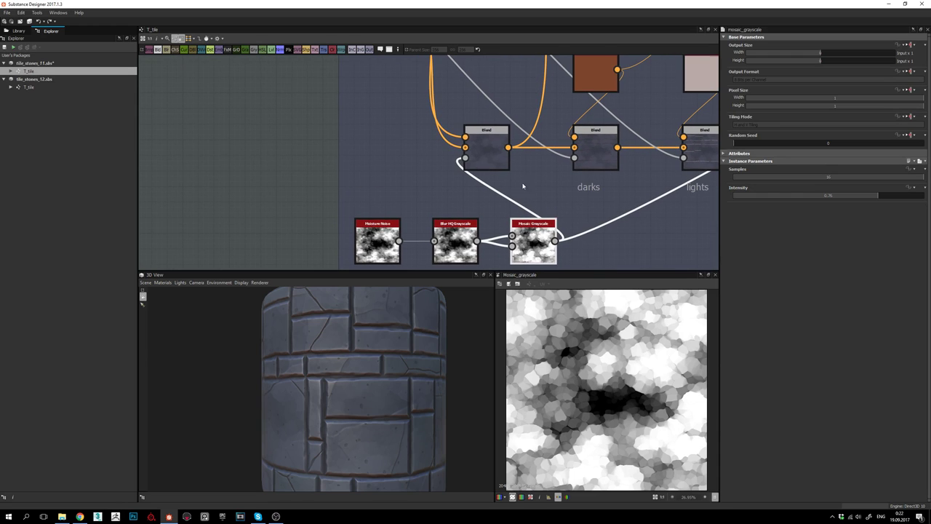
- Examine the first color_grout Blend's output up close and as a whole for the patchy tonal variation from the mosaic mask
double_click(490, 145)
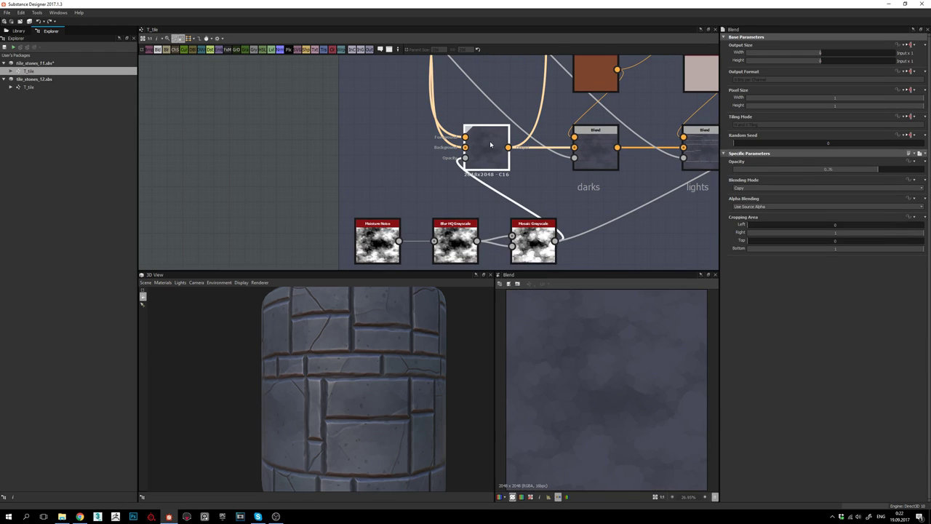
middle_drag(490, 143, 517, 252)
scroll(499, 223, down, 2)
middle_drag(468, 203, 432, 101)
scroll(463, 146, up, 2)
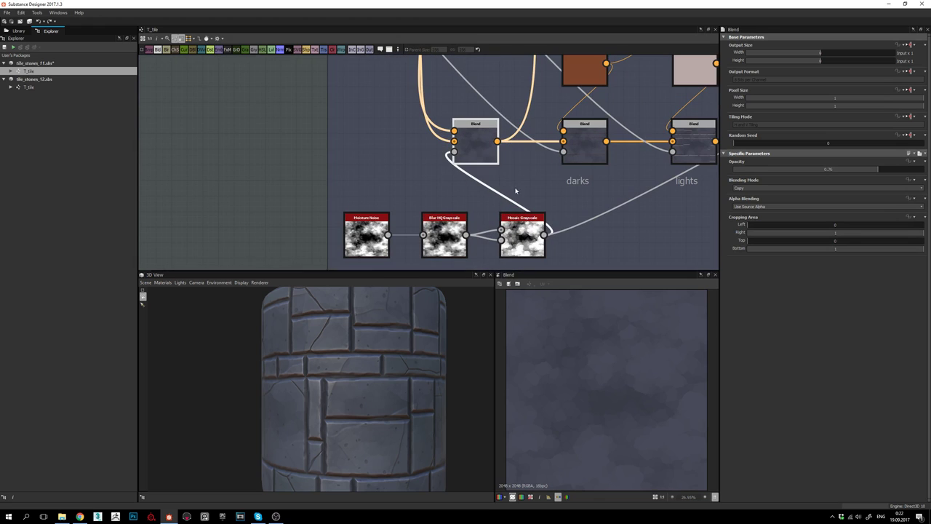
scroll(615, 416, up, 3)
middle_drag(595, 402, 574, 395)
scroll(662, 359, down, 2)
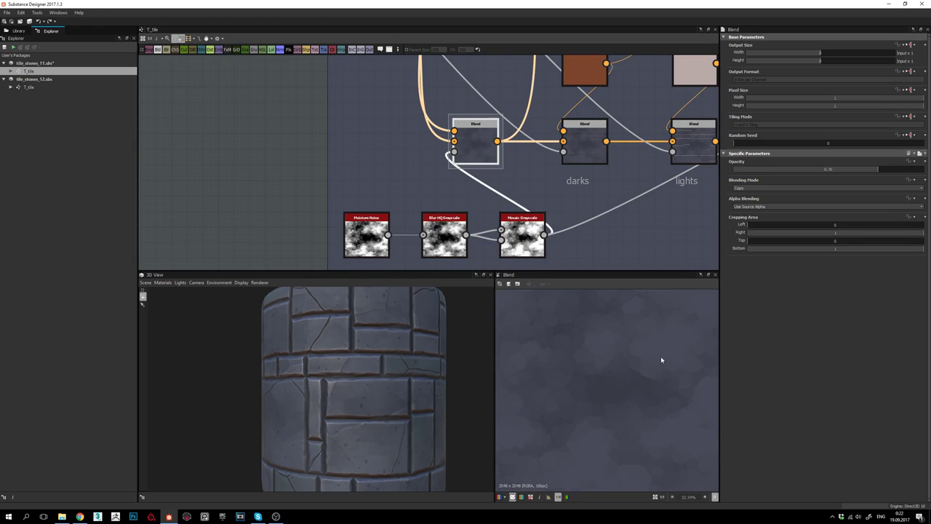
scroll(639, 374, down, 2)
scroll(644, 377, up, 3)
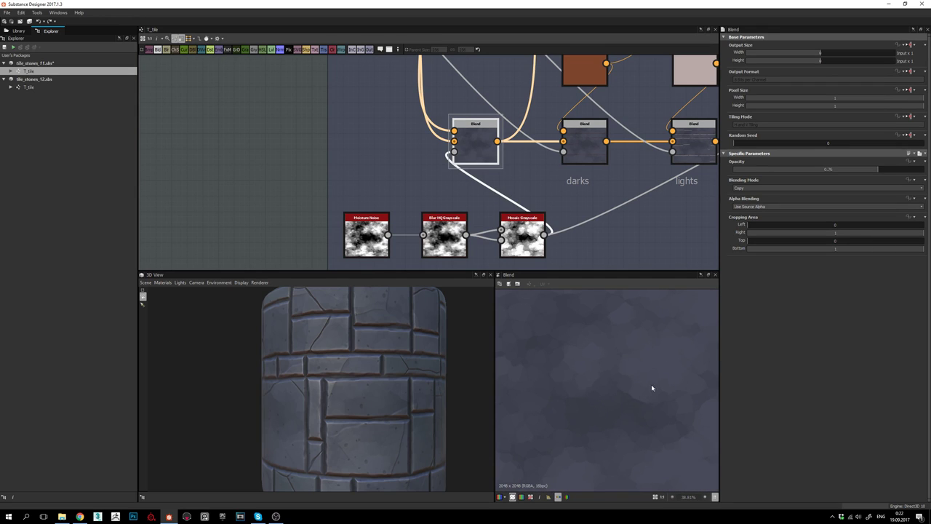
scroll(631, 381, down, 2)
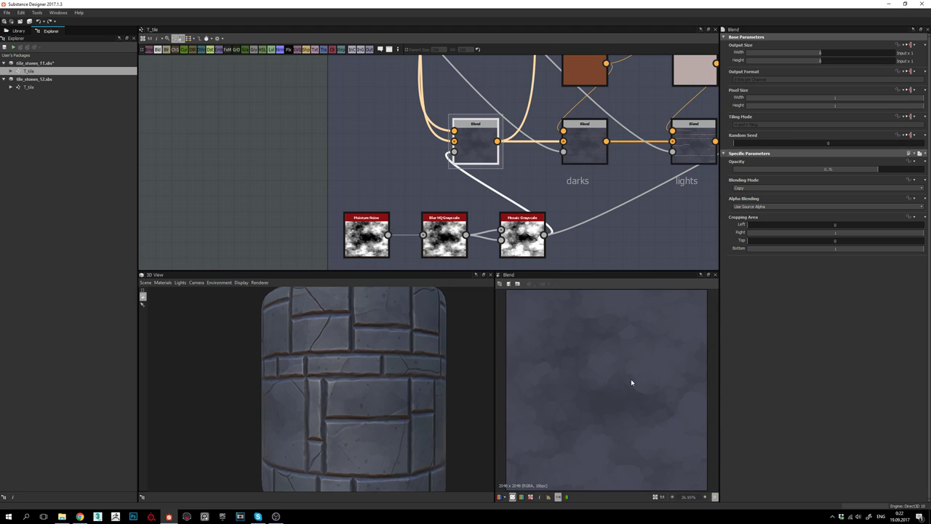
scroll(659, 409, up, 4)
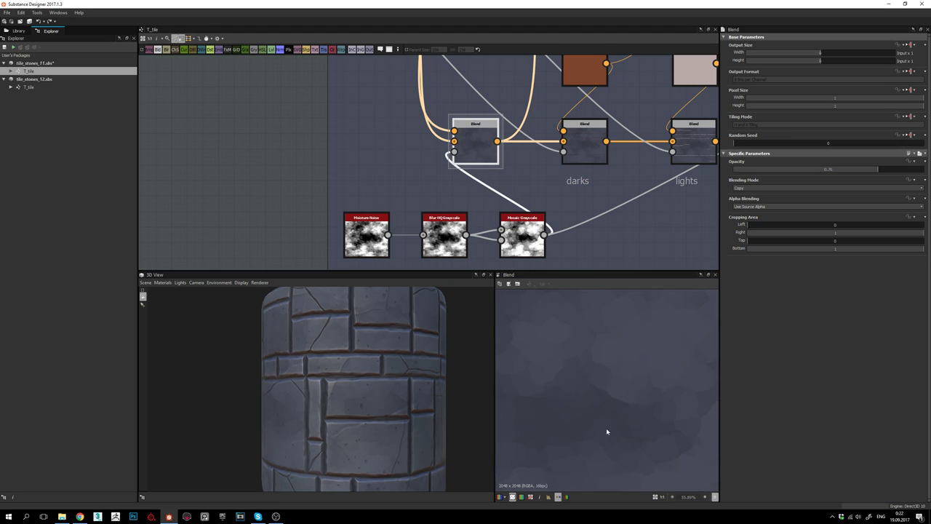
middle_drag(606, 430, 656, 405)
middle_drag(618, 429, 609, 441)
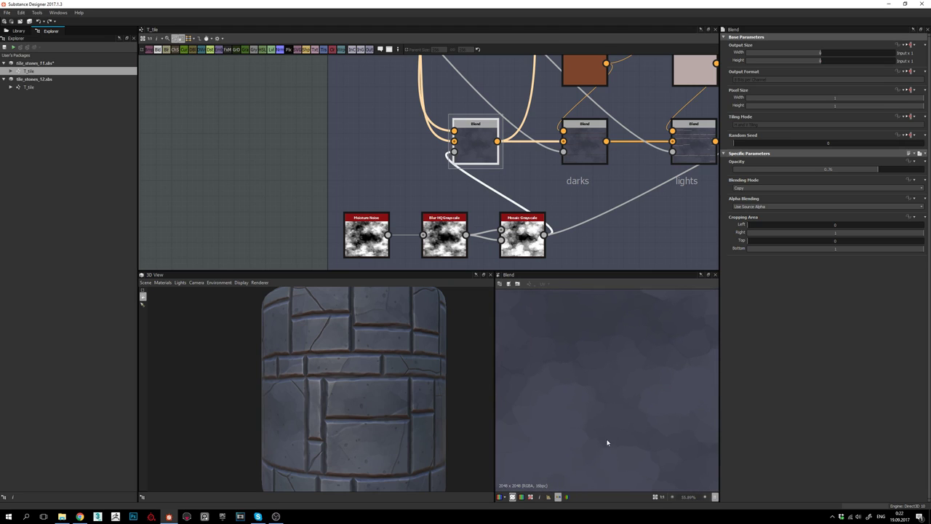
middle_drag(580, 384, 615, 397)
scroll(615, 397, down, 2)
middle_drag(615, 296, 639, 373)
middle_drag(571, 362, 653, 381)
scroll(611, 358, up, 2)
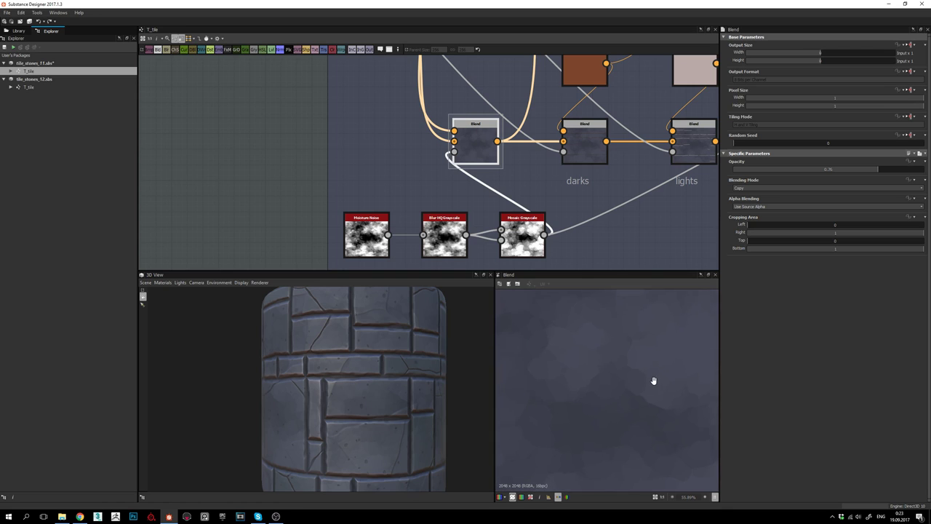
scroll(661, 370, down, 2)
scroll(624, 385, down, 2)
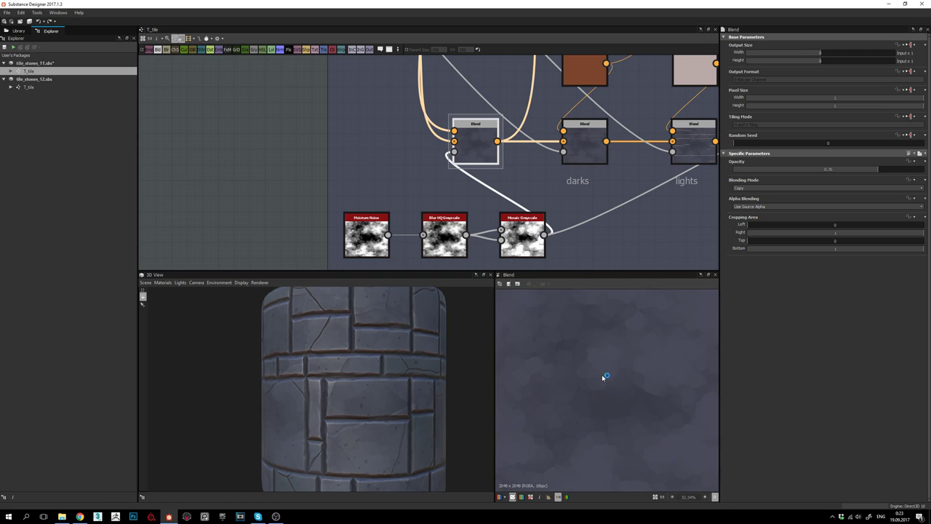
scroll(584, 377, up, 1)
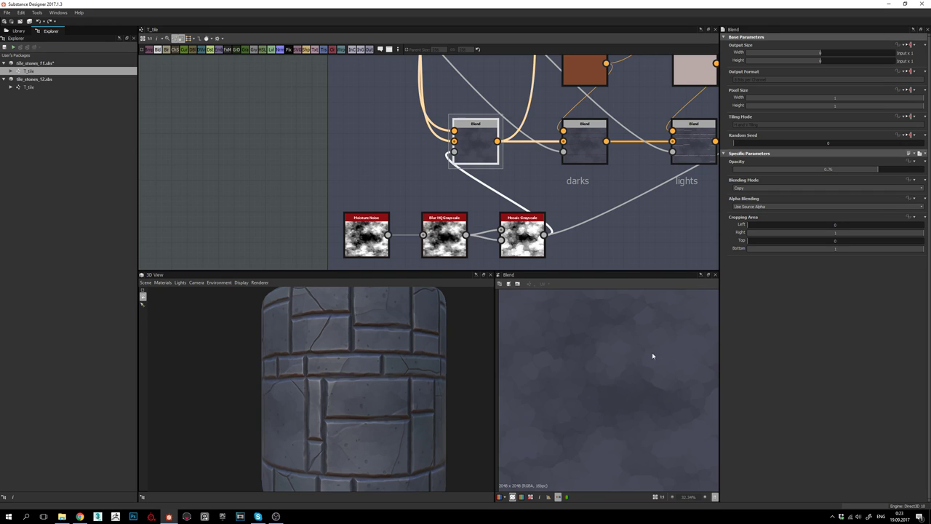
scroll(652, 356, down, 4)
scroll(657, 388, up, 8)
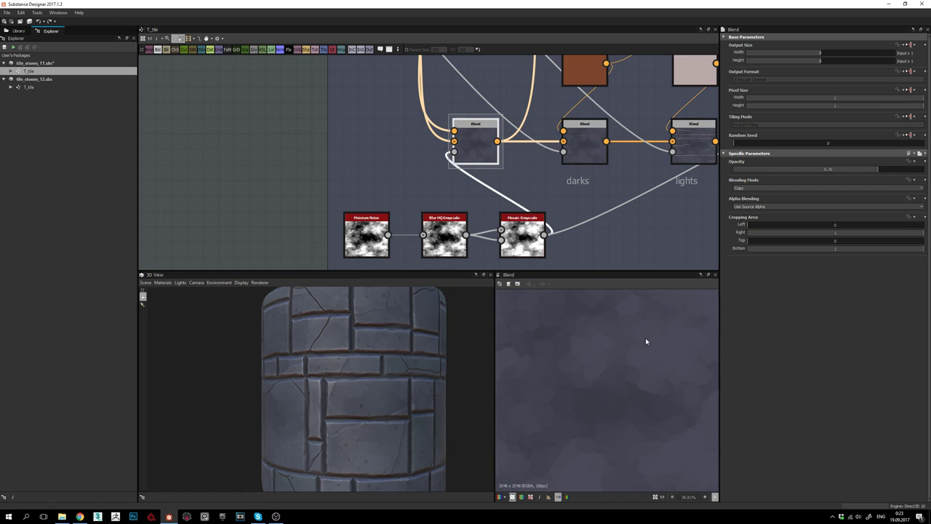
scroll(613, 352, down, 1)
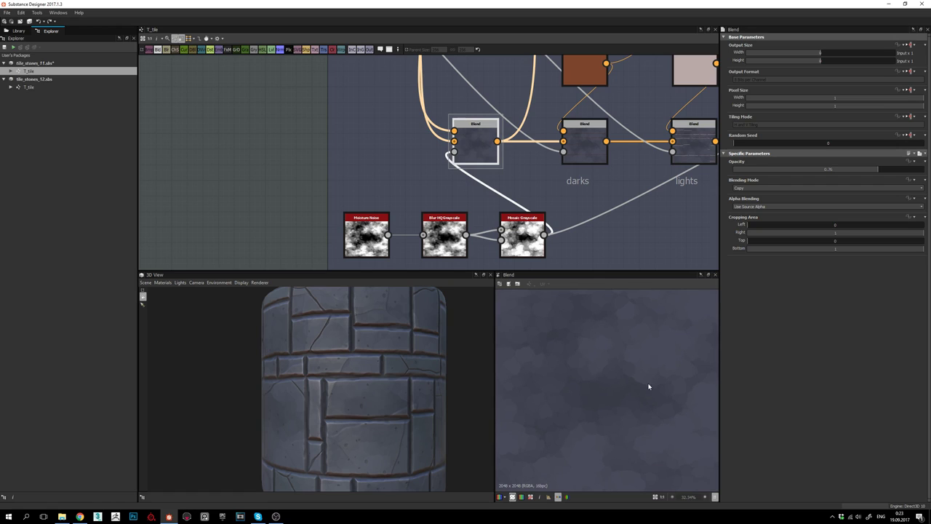
scroll(595, 356, up, 3)
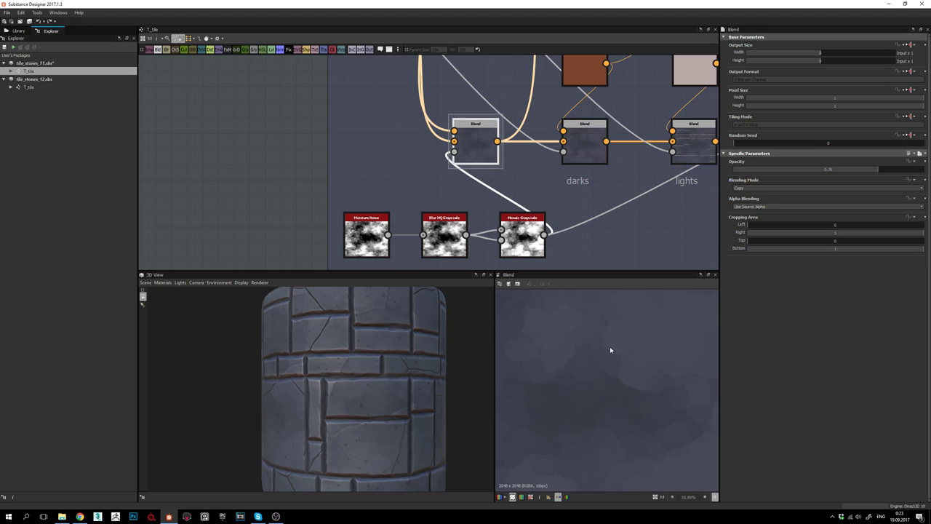
middle_drag(611, 348, 613, 378)
scroll(615, 373, down, 4)
scroll(623, 377, up, 1)
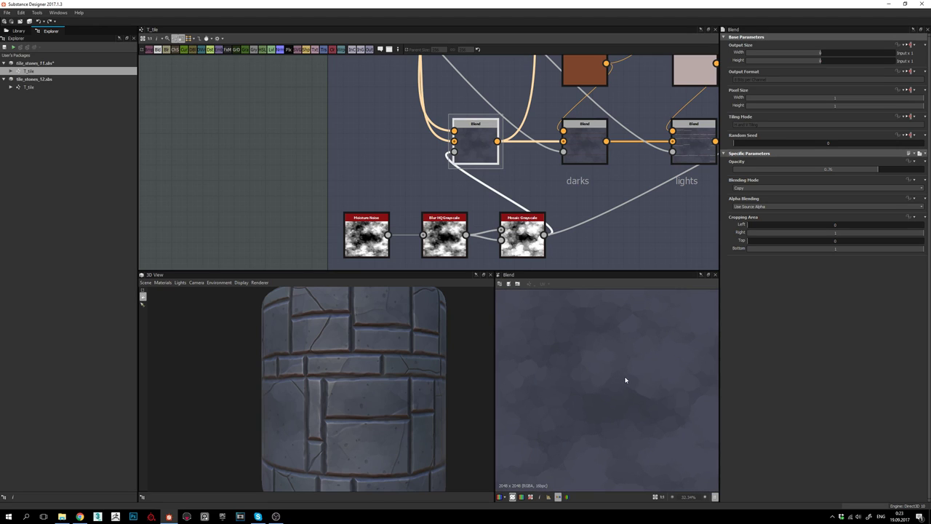
scroll(620, 382, down, 1)
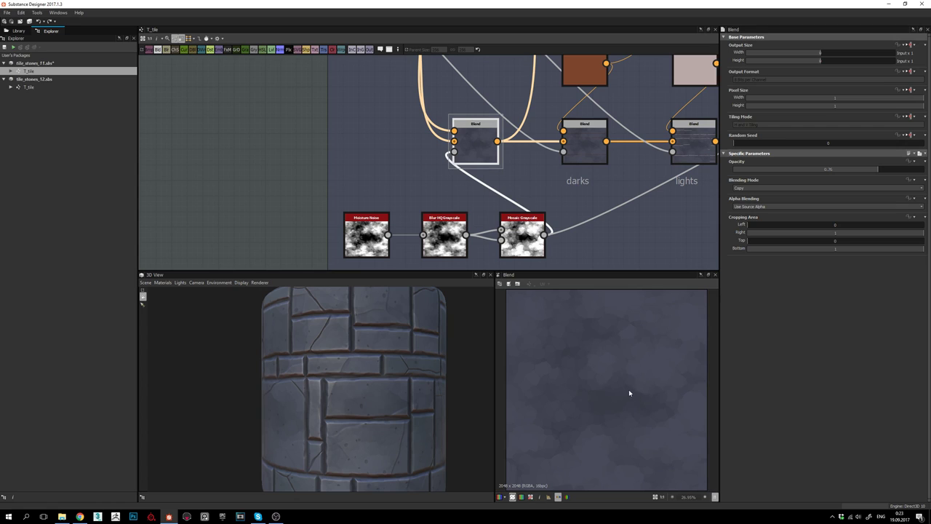
- Compare the Mosaic Grayscale mask with the output of the first color_grout Blend
double_click(522, 236)
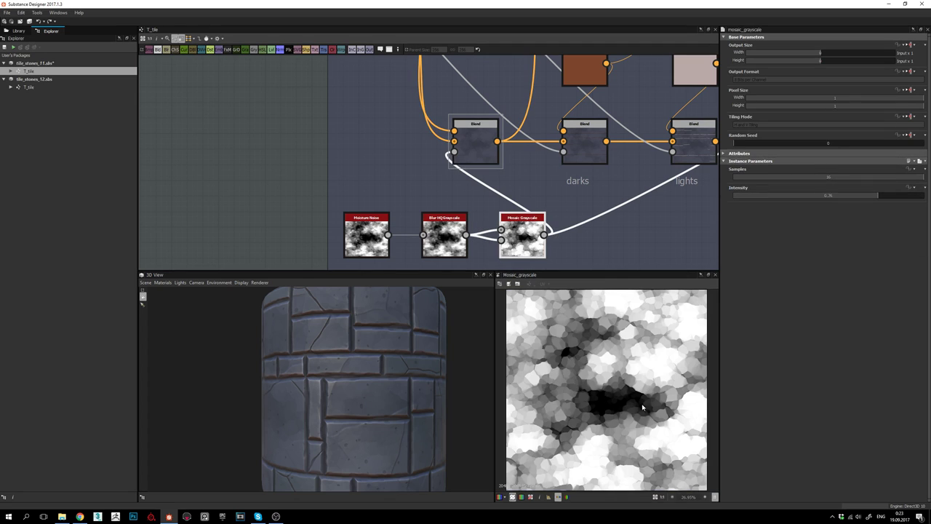
double_click(488, 147)
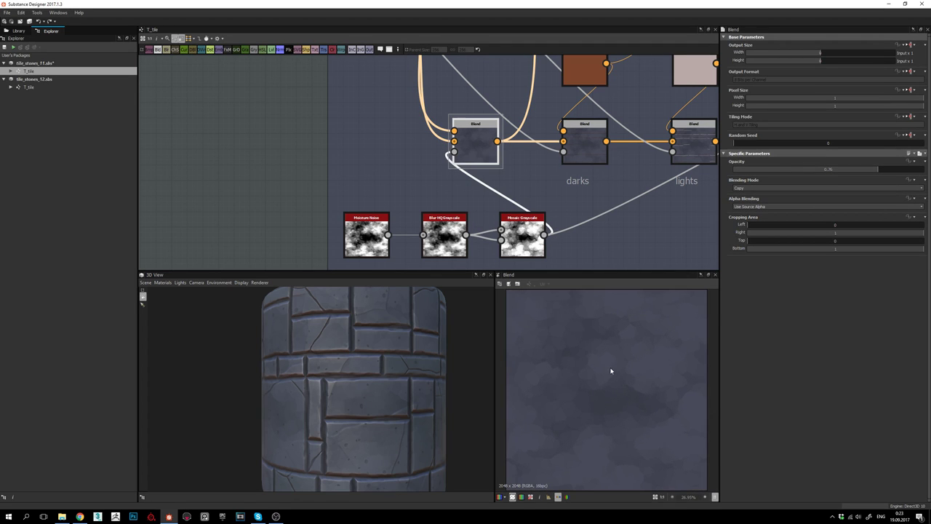
middle_drag(530, 125, 502, 199)
scroll(503, 198, down, 3)
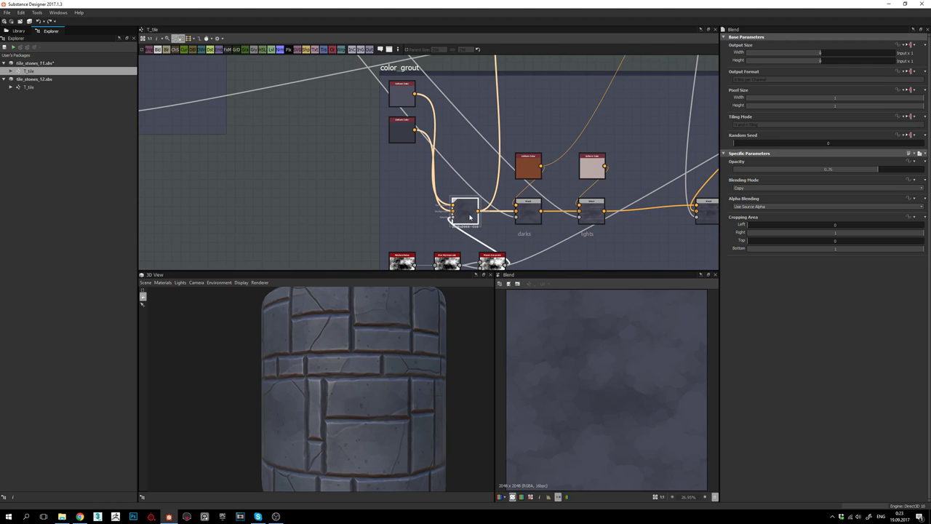
scroll(636, 410, down, 2)
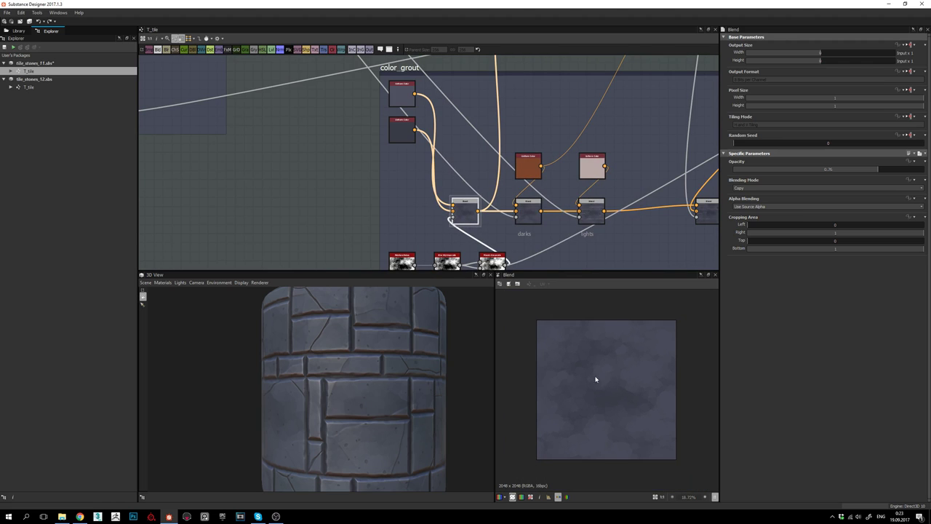
- Examine how the Directional Warp in color_stones shifts the grout base color from stone to stone
middle_drag(564, 136, 521, 310)
scroll(483, 140, up, 2)
click(488, 139)
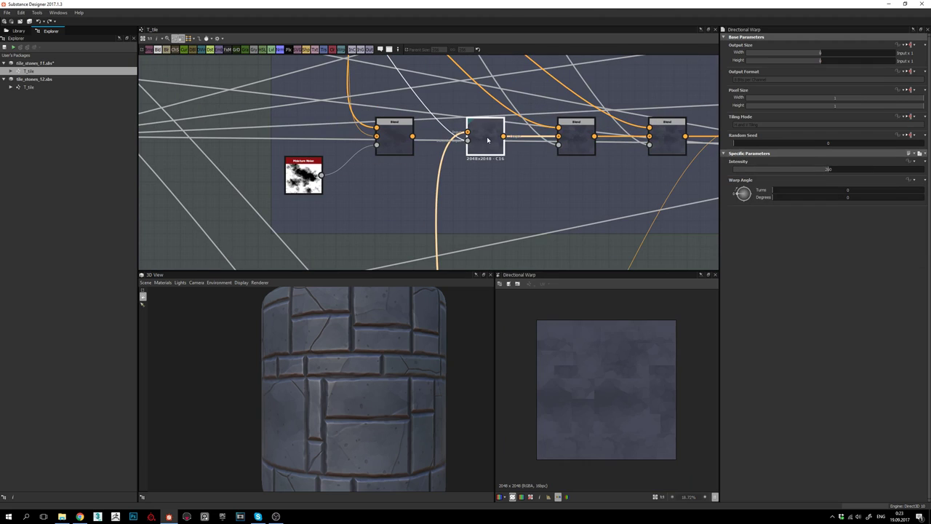
scroll(473, 73, up, 2)
scroll(595, 396, up, 3)
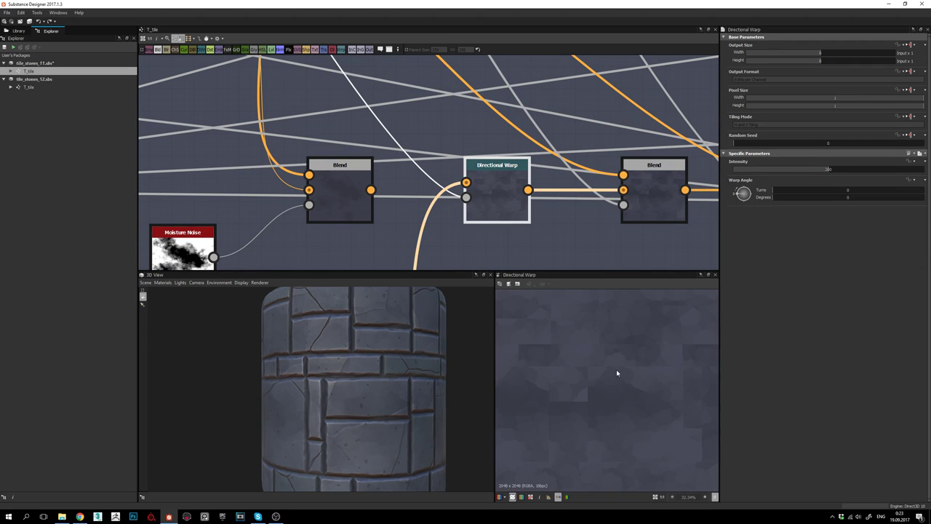
scroll(658, 389, up, 2)
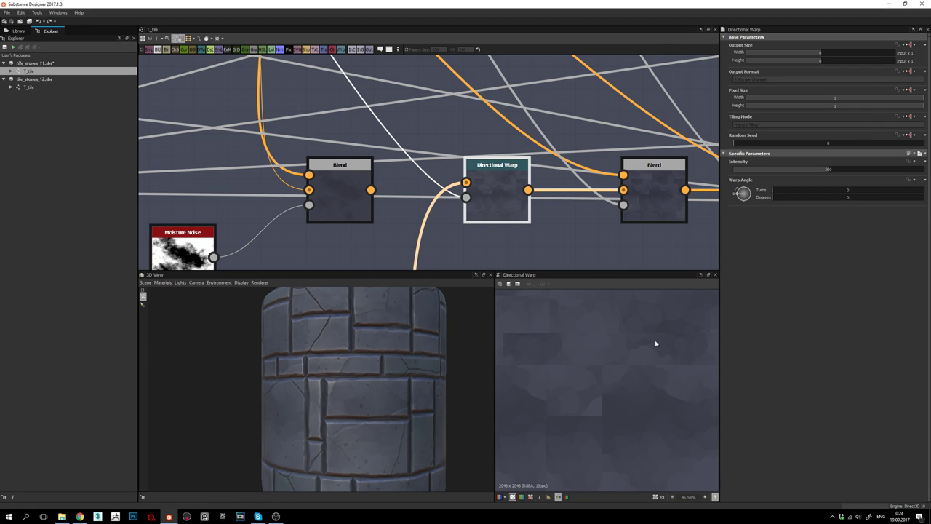
- Inspect the output and blending settings of the Blend directly after the Directional Warp in color_stones
middle_drag(526, 189, 306, 187)
scroll(461, 187, down, 2)
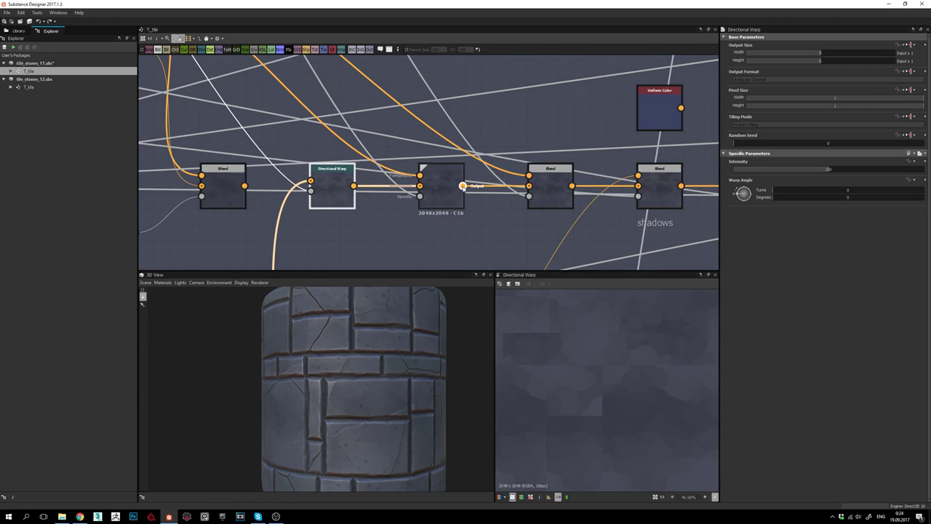
middle_drag(439, 141, 530, 227)
scroll(485, 184, down, 1)
double_click(482, 215)
scroll(530, 227, down, 2)
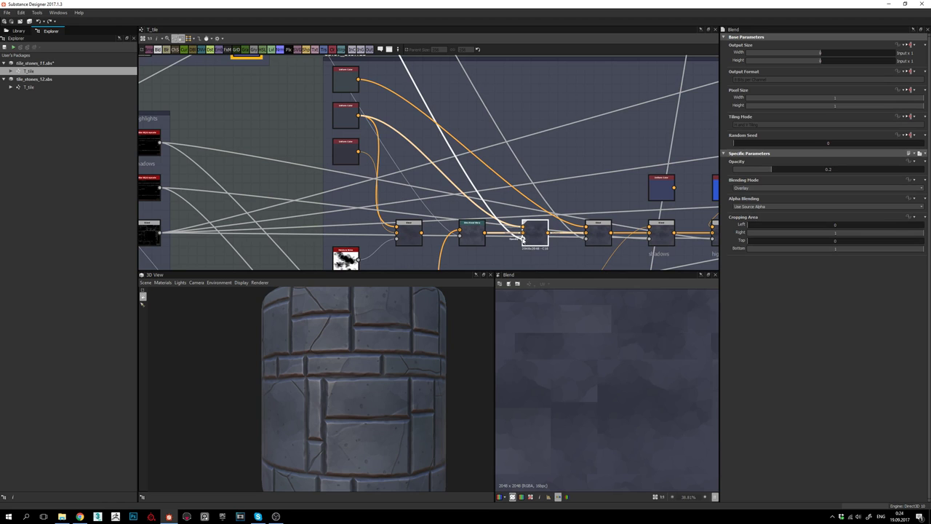
- Trace that Blend's opacity mask back to its source Histogram Scan in the tile_stones frame and inspect its parameters
double_click(522, 239)
scroll(517, 232, down, 3)
middle_drag(420, 108, 502, 220)
middle_drag(422, 79, 482, 174)
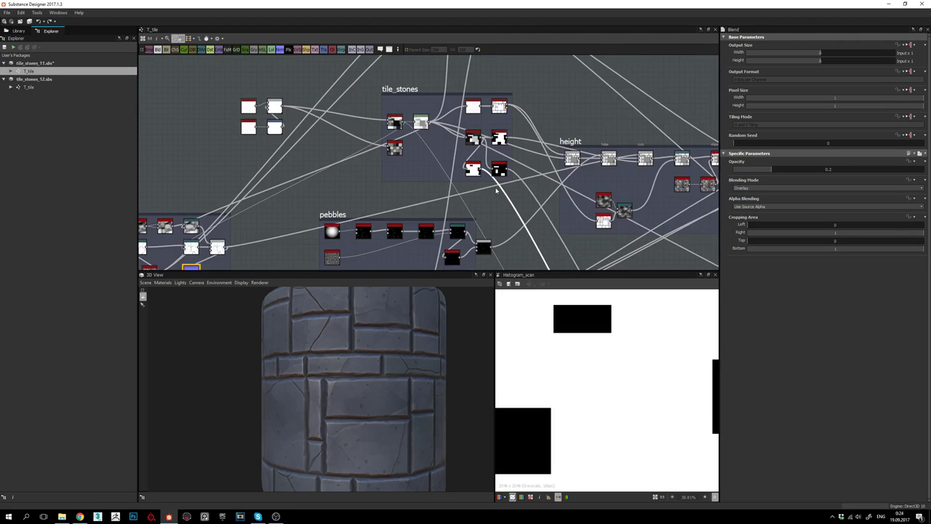
scroll(482, 174, up, 5)
middle_drag(465, 136, 476, 197)
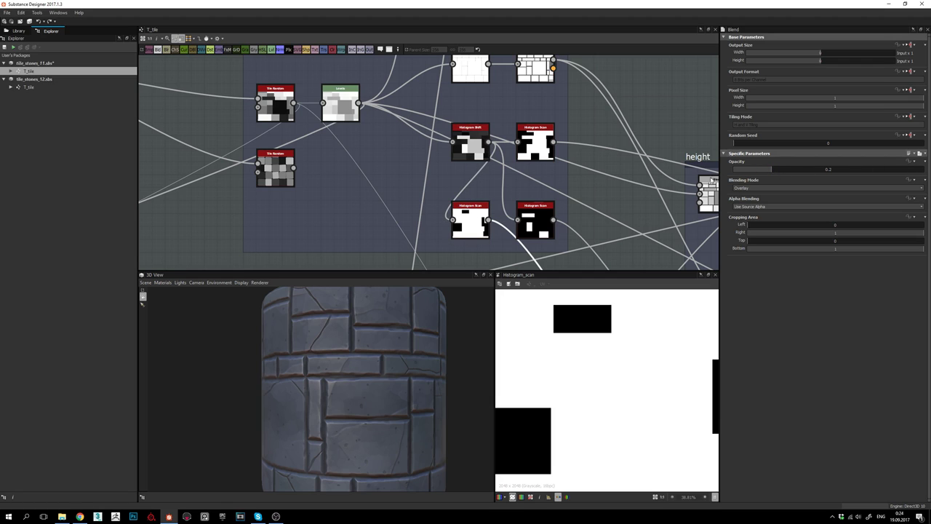
click(474, 222)
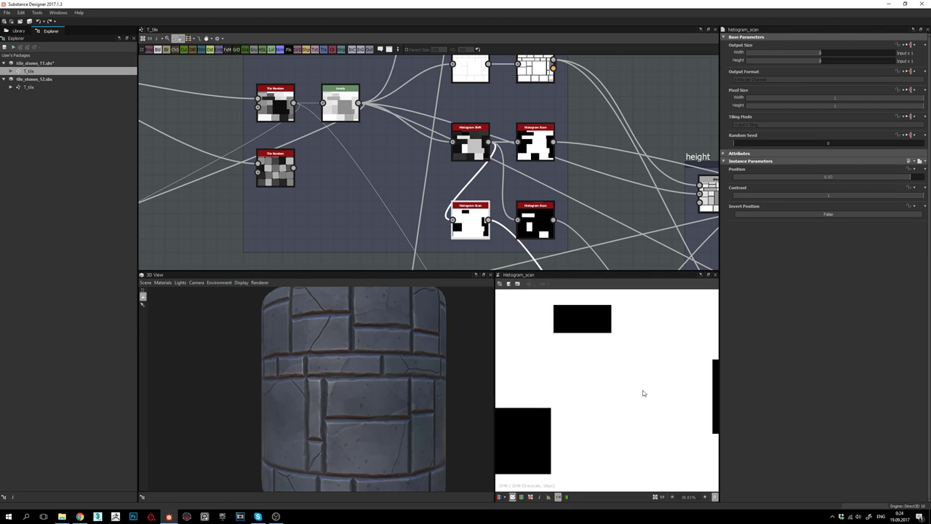
- Return to the Overlay Blend after the Directional Warp in color_stones and examine the tint on individual stones
scroll(641, 408, down, 2)
middle_drag(560, 247, 468, 104)
scroll(468, 104, down, 3)
mouse_move(562, 254)
middle_down()
mouse_move(445, 101)
mouse_move(451, 80)
middle_up()
click(459, 121)
double_click(459, 120)
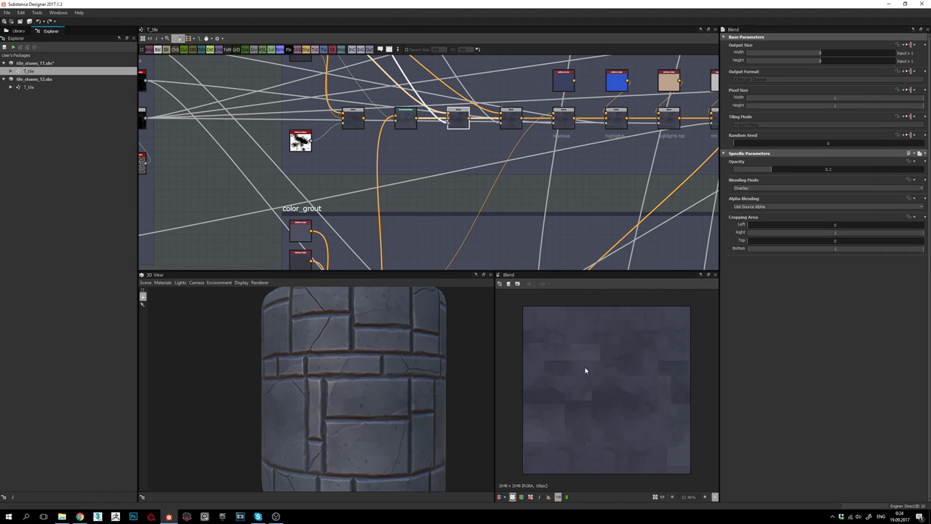
scroll(590, 387, up, 2)
scroll(592, 387, down, 1)
middle_drag(484, 134, 489, 144)
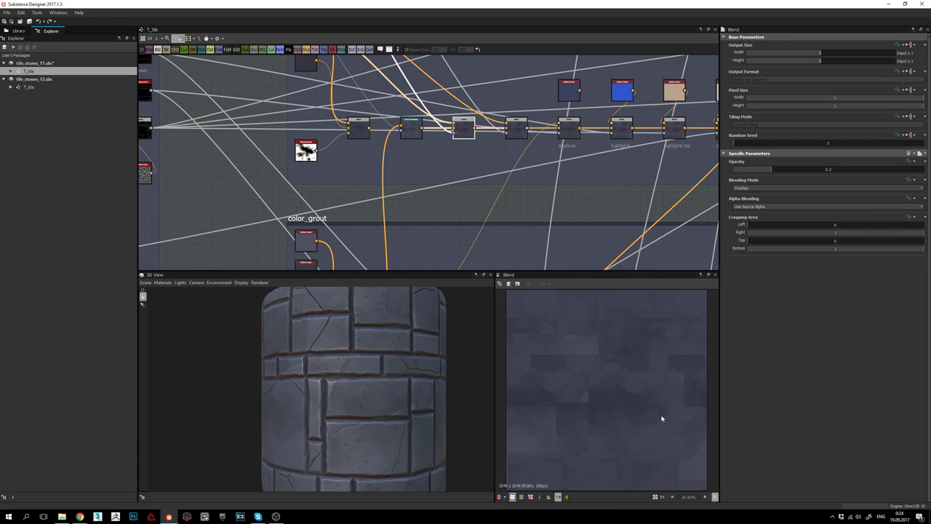
scroll(675, 386, up, 2)
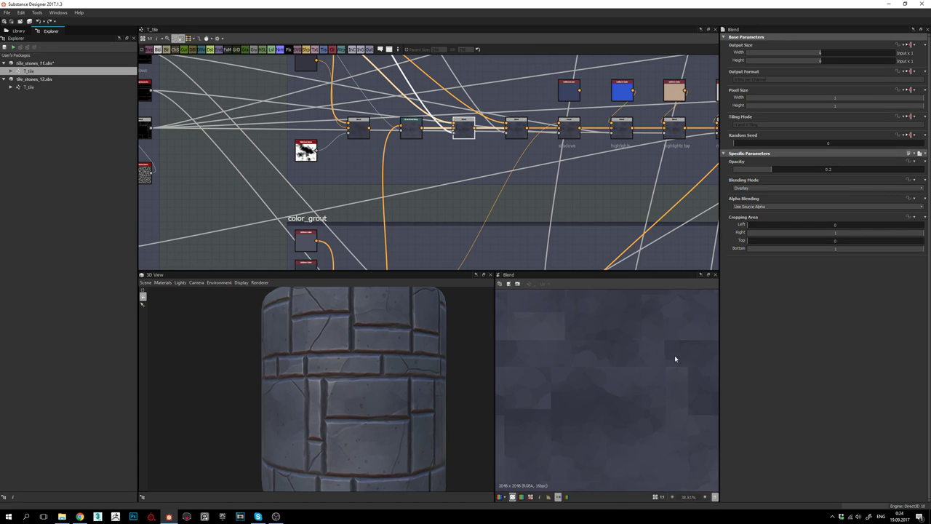
- Inspect the Overlay Blend's output and the middle Uniform Color in color_stones that feeds it
scroll(655, 378, down, 3)
scroll(559, 428, up, 3)
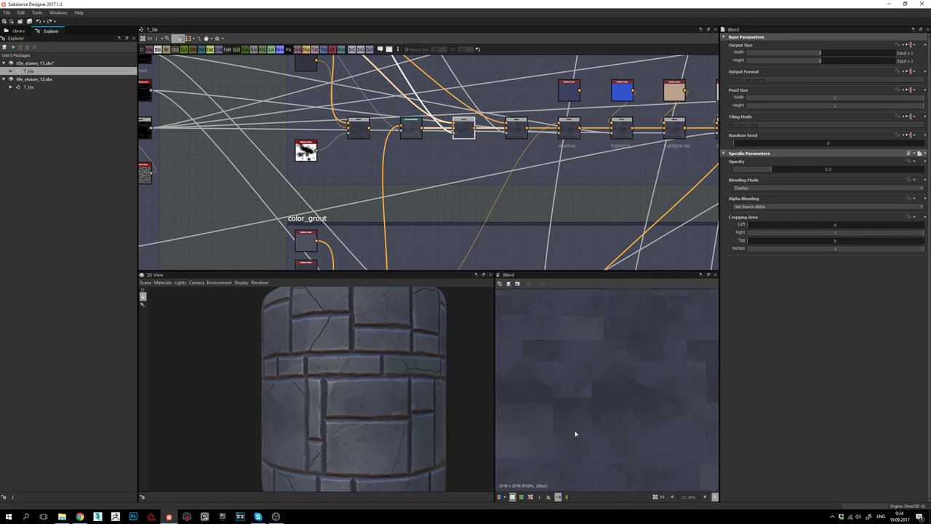
middle_drag(604, 405, 658, 389)
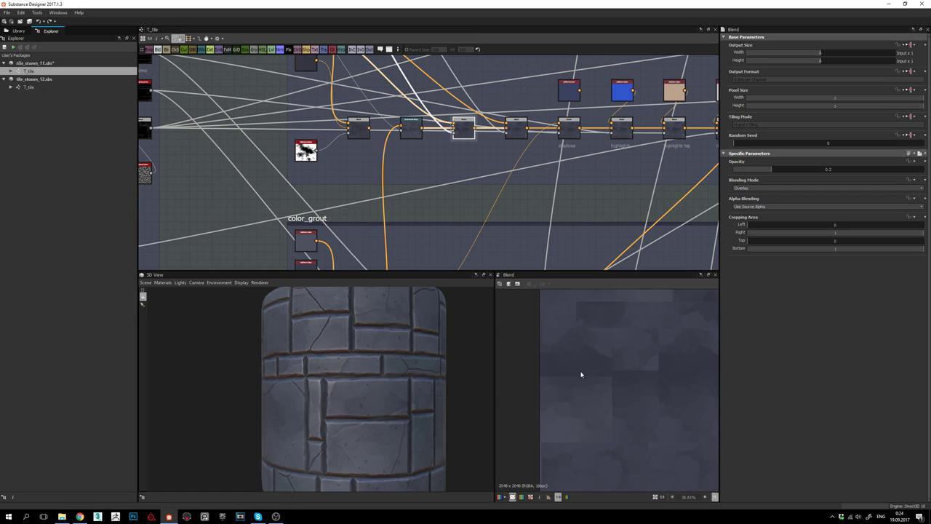
middle_drag(409, 102, 433, 176)
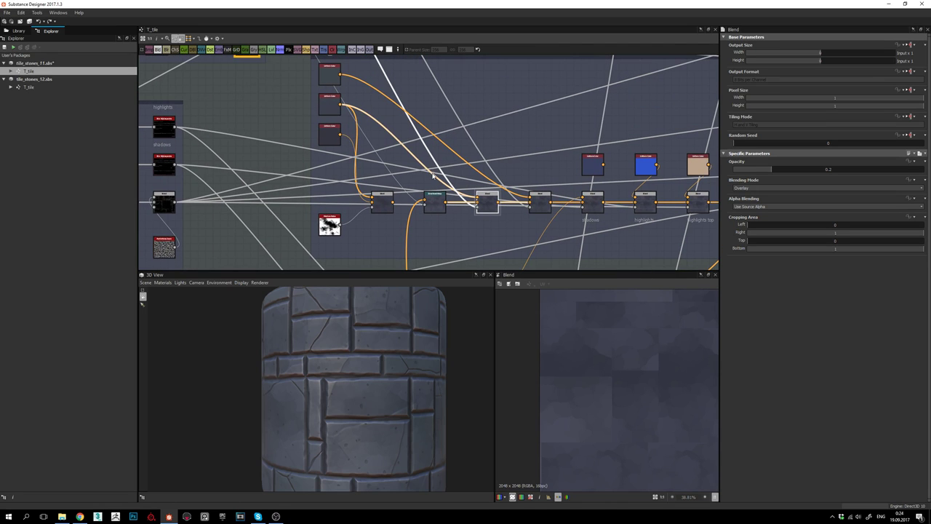
click(332, 106)
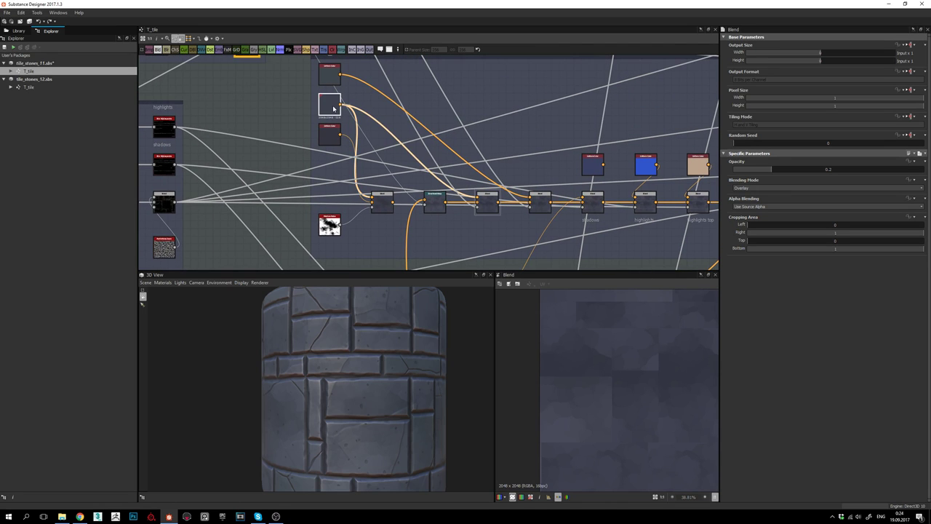
middle_drag(459, 235, 485, 98)
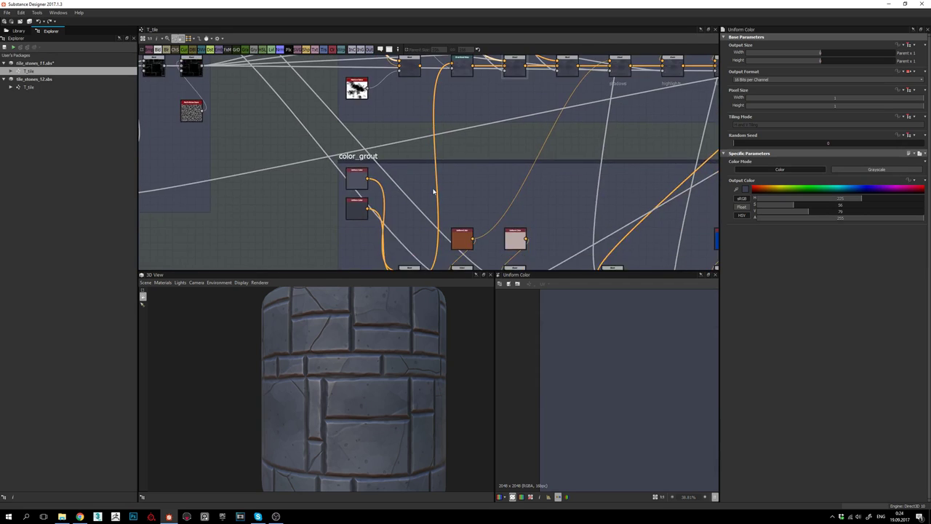
scroll(434, 193, down, 2)
key(f)
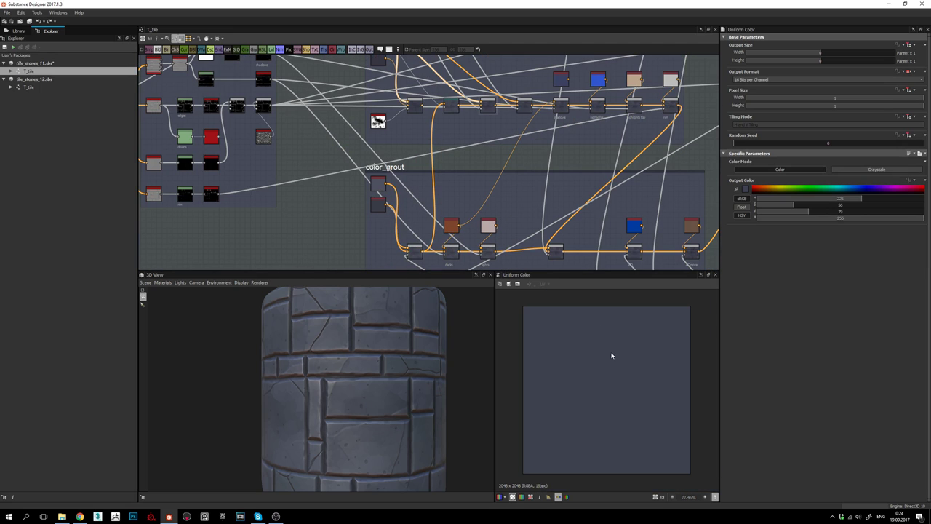
- Compare the two Uniform Colors in color_grout with the middle Uniform Color in color_stones
click(377, 209)
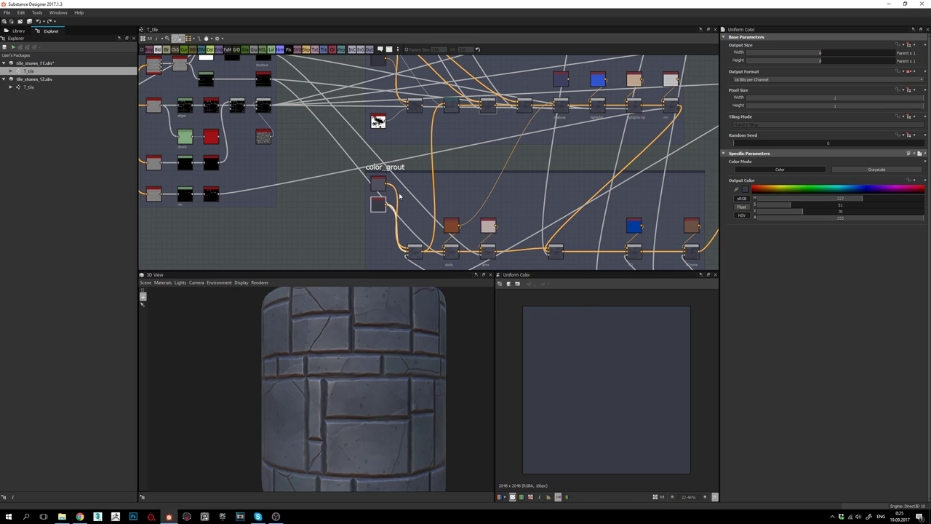
double_click(378, 186)
middle_drag(497, 182, 496, 227)
double_click(411, 128)
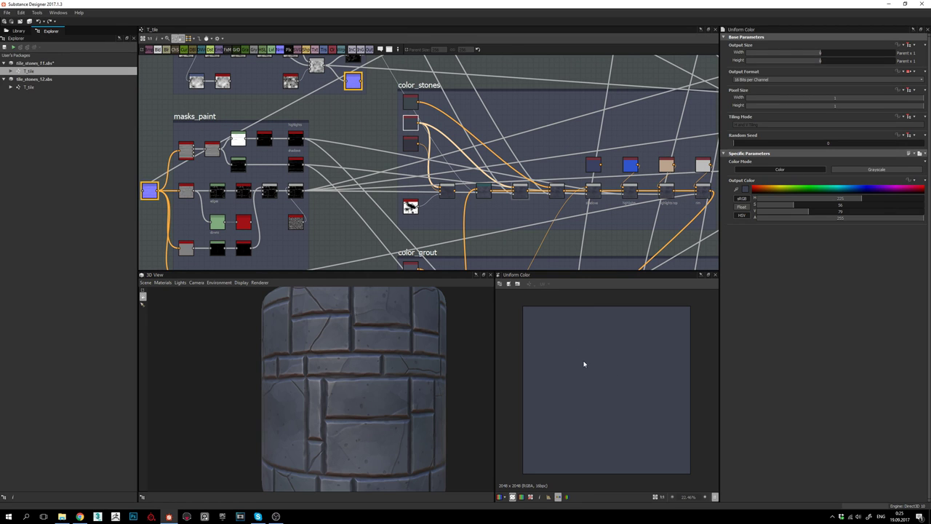
- Inspect the output color of the topmost Uniform Color in color_stones
middle_drag(457, 184, 410, 163)
scroll(455, 185, up, 2)
middle_drag(457, 142, 527, 226)
click(395, 120)
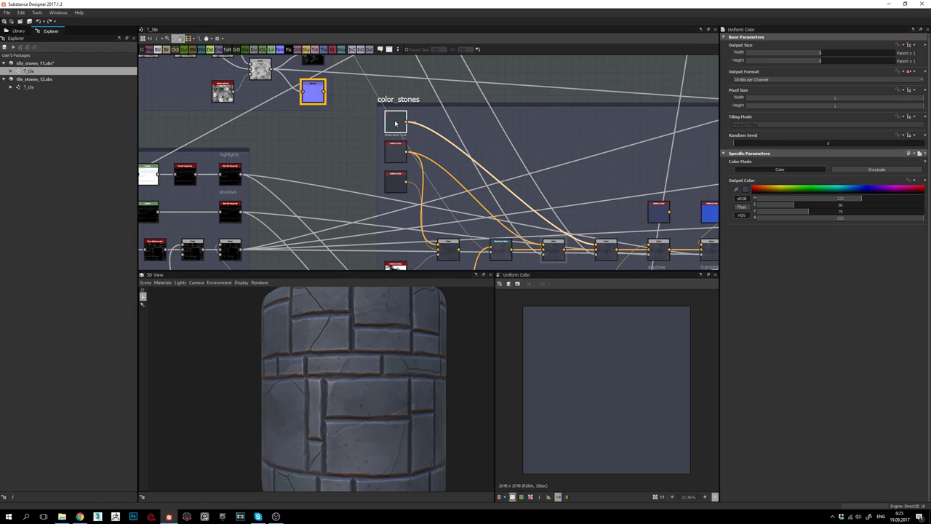
scroll(595, 391, up, 1)
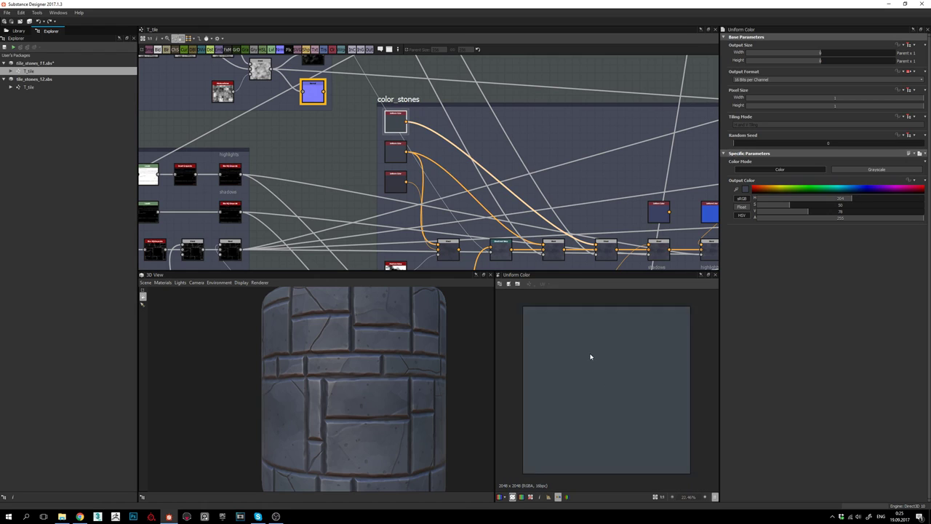
scroll(618, 367, down, 3)
scroll(608, 389, up, 3)
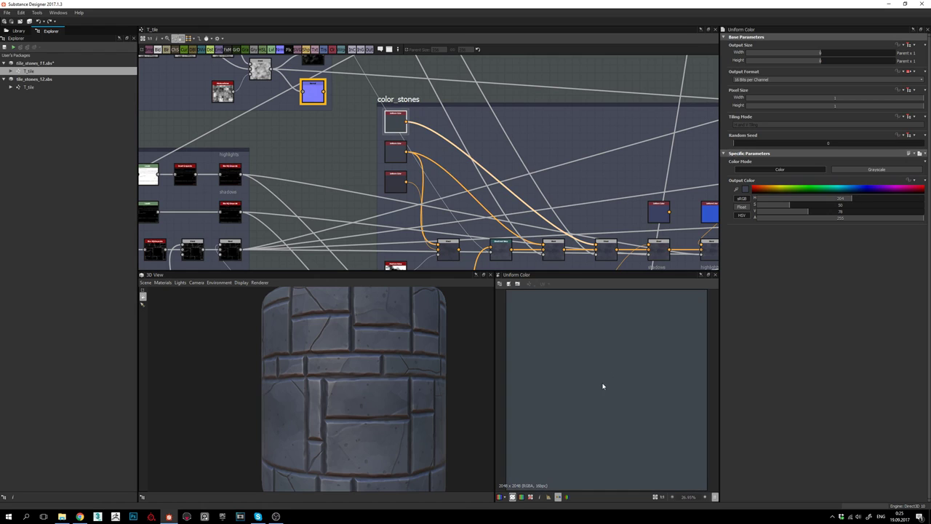
scroll(603, 385, down, 2)
scroll(611, 383, up, 2)
- Examine the opacity, foreground and background inputs of the Overlay Blend after the Directional Warp and compare them with its result
middle_drag(475, 178, 403, 81)
click(481, 151)
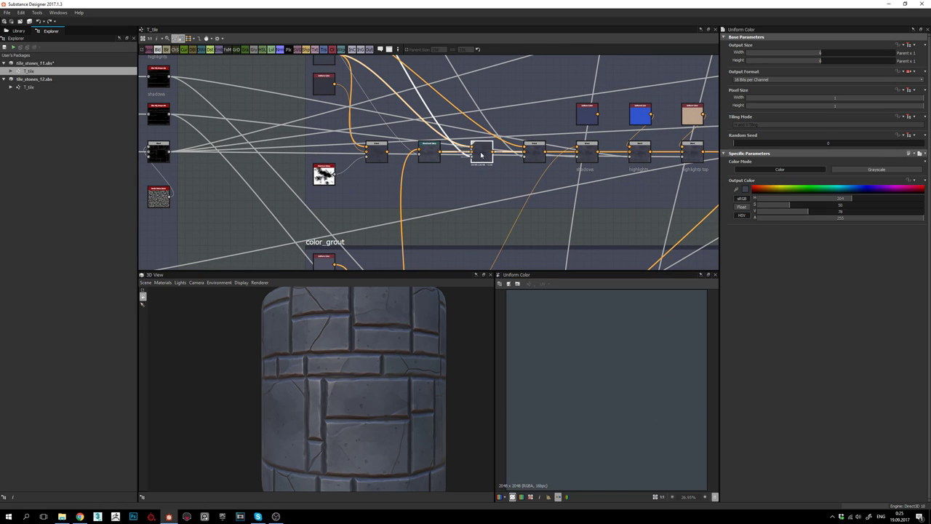
scroll(475, 152, up, 3)
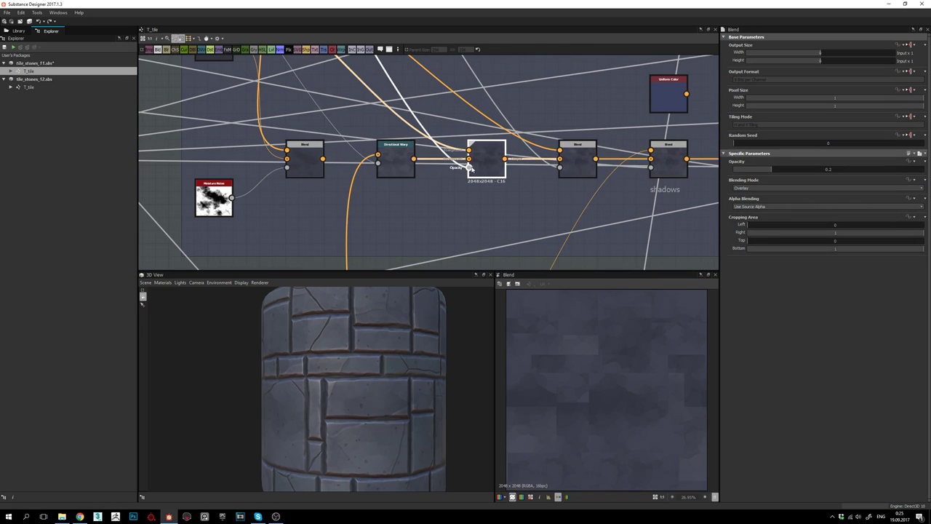
double_click(469, 168)
scroll(470, 167, up, 2)
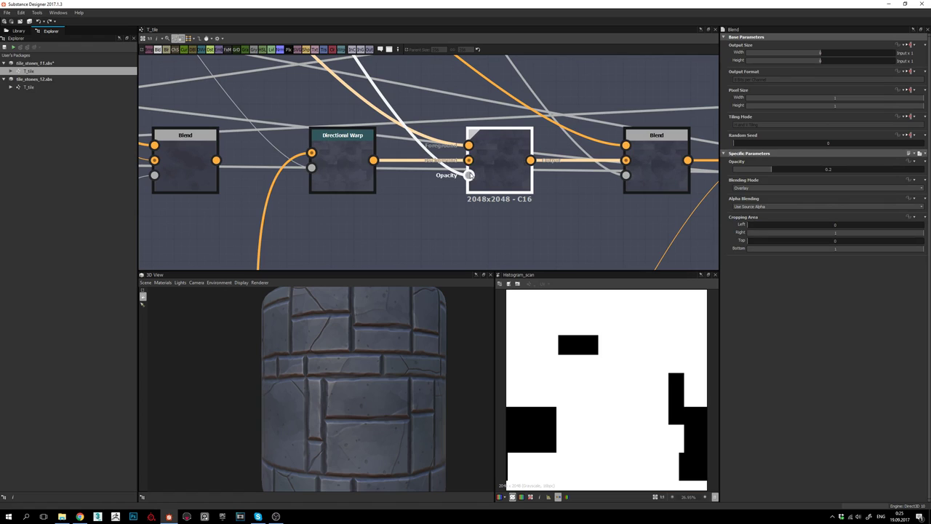
double_click(471, 145)
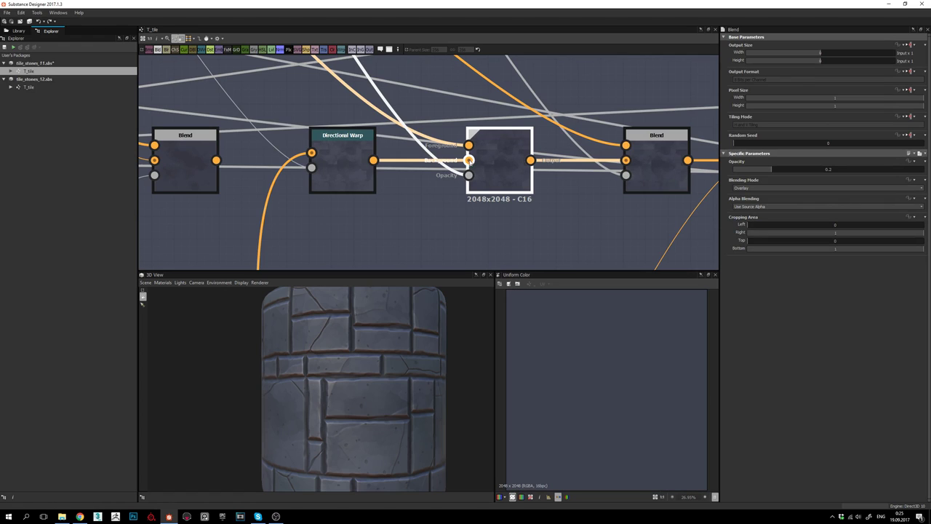
double_click(469, 161)
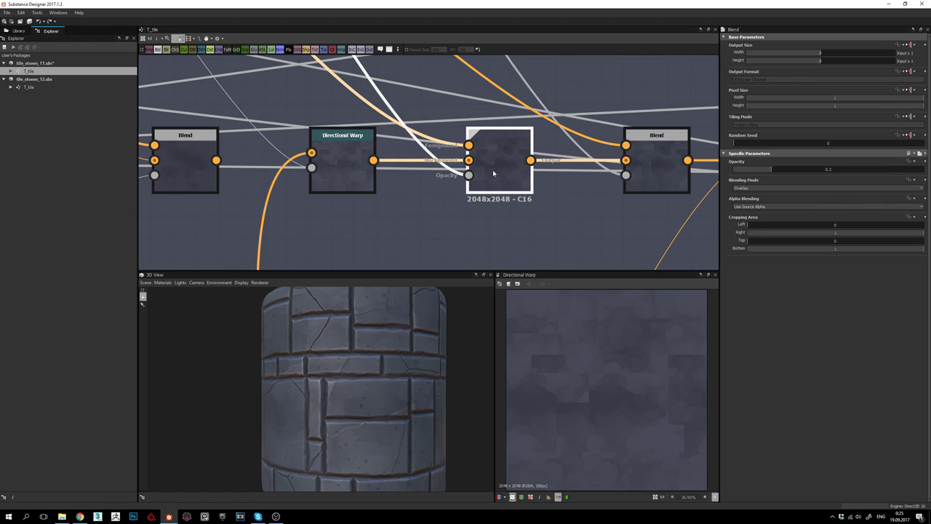
double_click(492, 169)
click(342, 171)
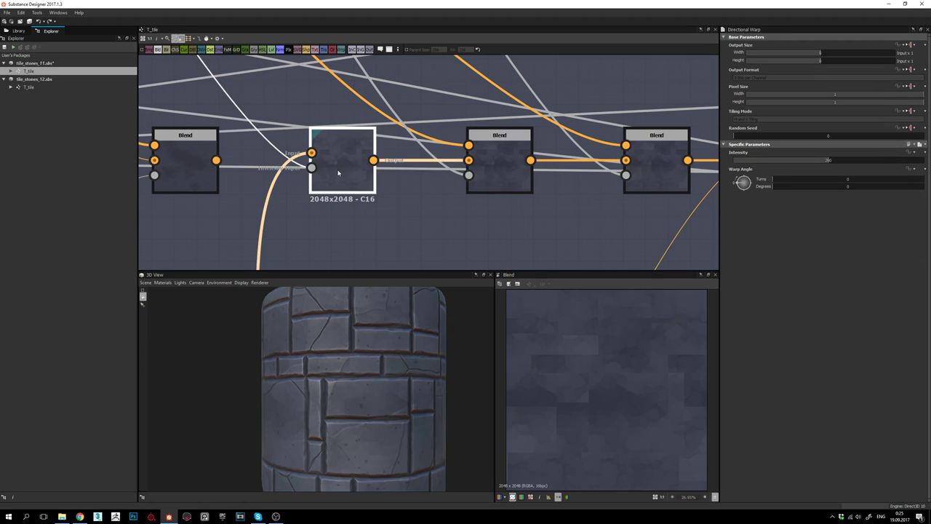
click(497, 159)
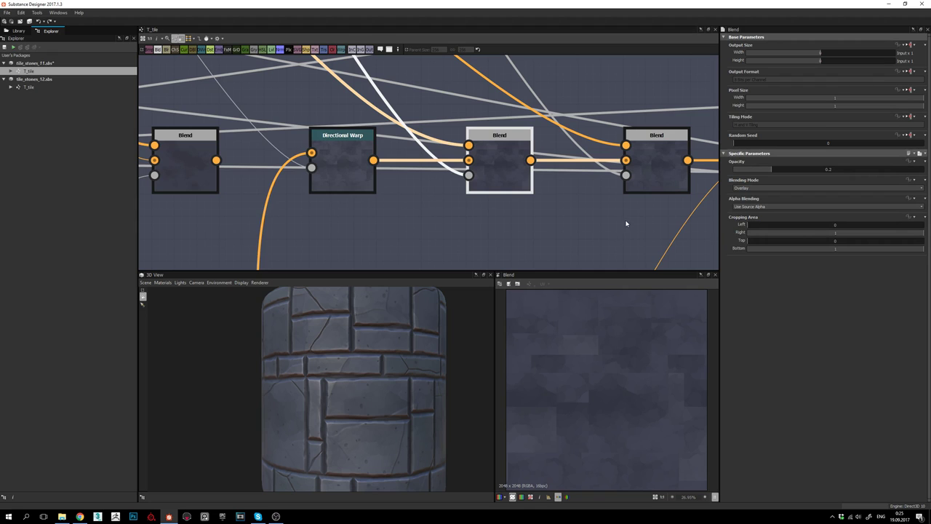
- Inspect the settings, opacity mask and output of the second Blend after the Directional Warp in color_stones
middle_drag(626, 223, 459, 214)
click(494, 169)
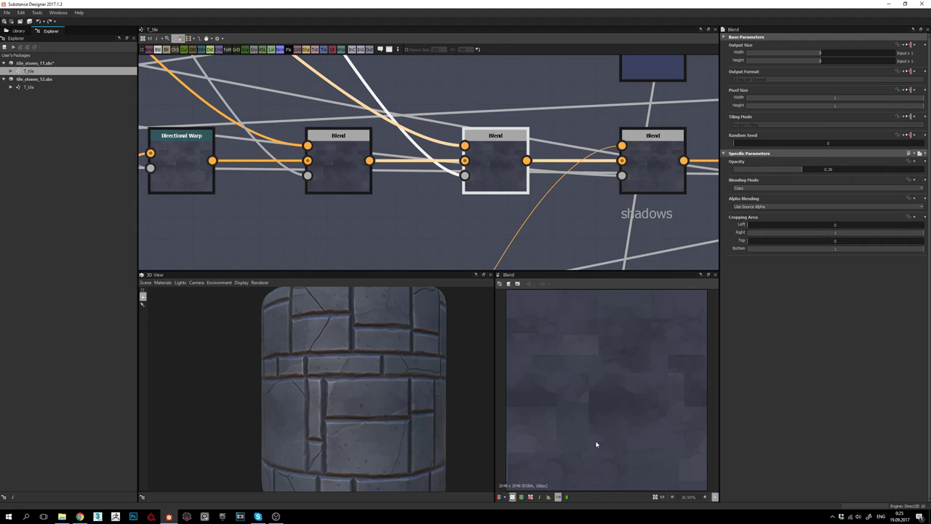
middle_drag(477, 182, 506, 218)
double_click(492, 213)
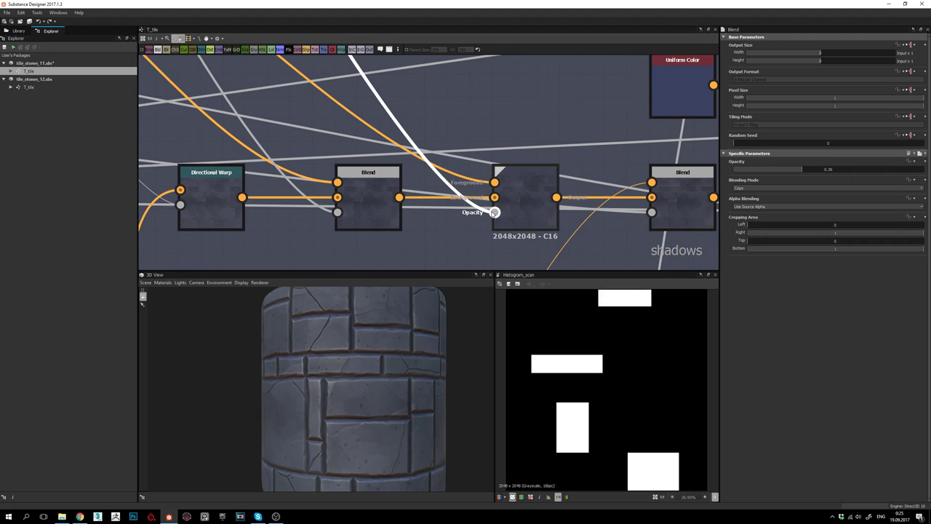
double_click(527, 211)
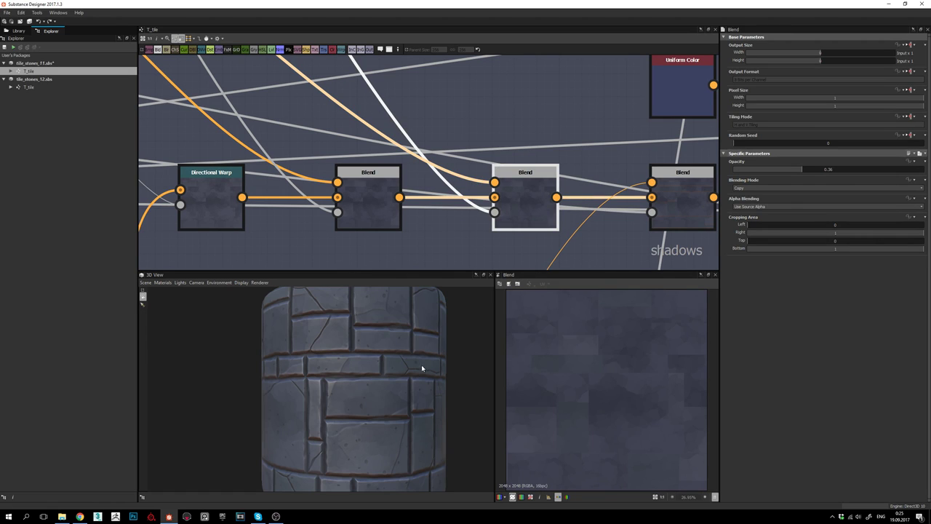
- Examine the color variation between stones on the blue-grey cylinder from several angles in the 3D preview
drag(344, 382, 371, 401)
scroll(373, 378, down, 4)
scroll(369, 388, up, 3)
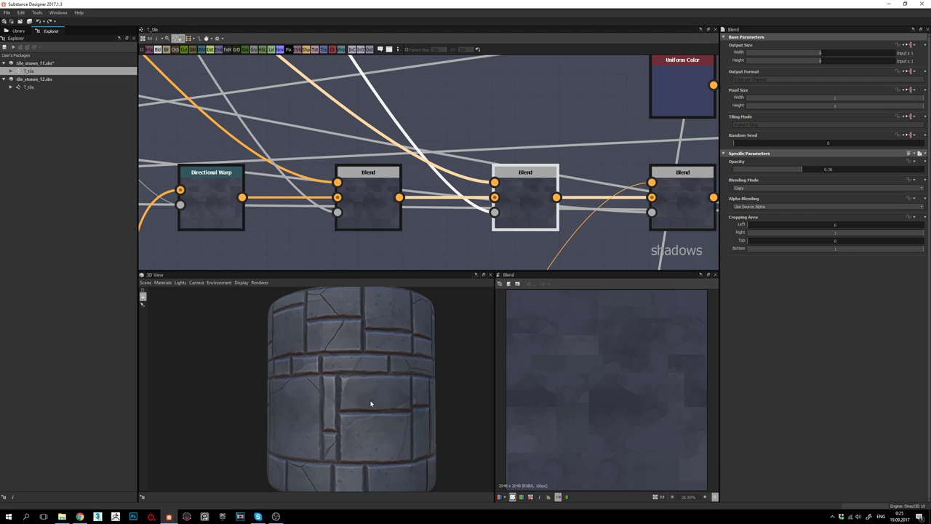
mouse_move(371, 403)
mouse_down()
mouse_move(391, 395)
mouse_move(378, 410)
mouse_up()
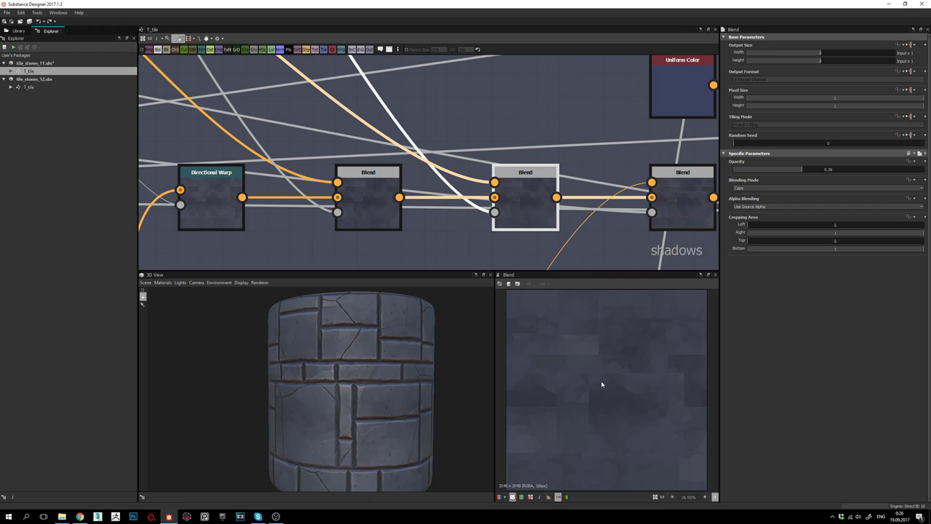
drag(345, 381, 405, 403)
- Open the T_tile graph of tile_stones_12 and examine its stone color variation in the 3D preview and Basecolor output
double_click(31, 88)
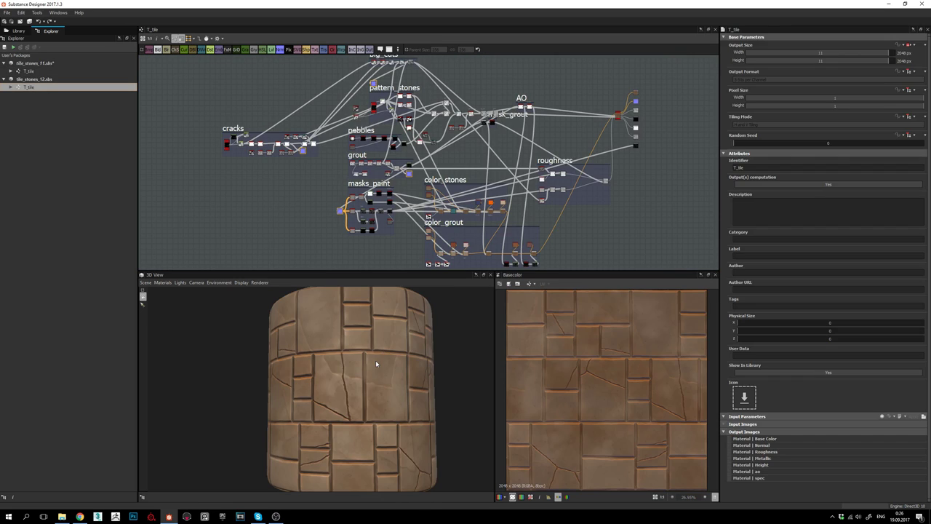
drag(375, 360, 369, 388)
right_drag(369, 386, 364, 302)
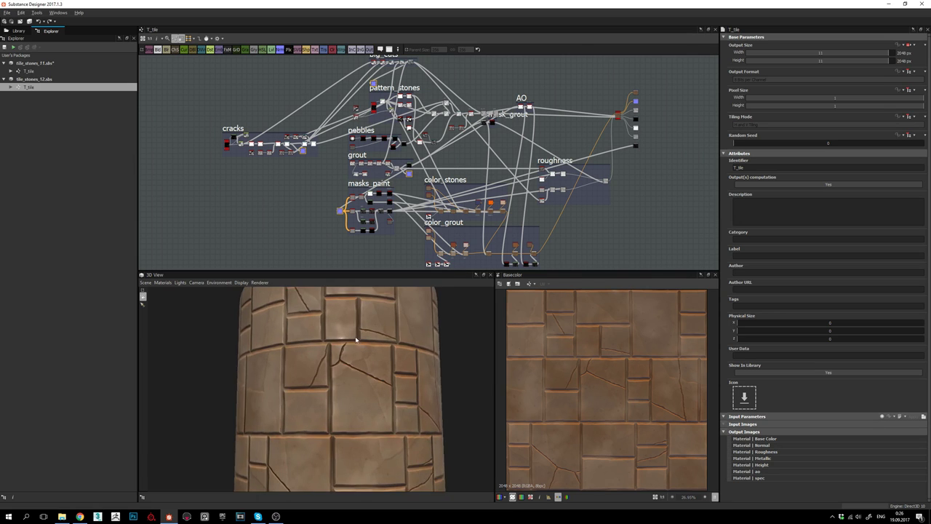
drag(364, 302, 356, 334)
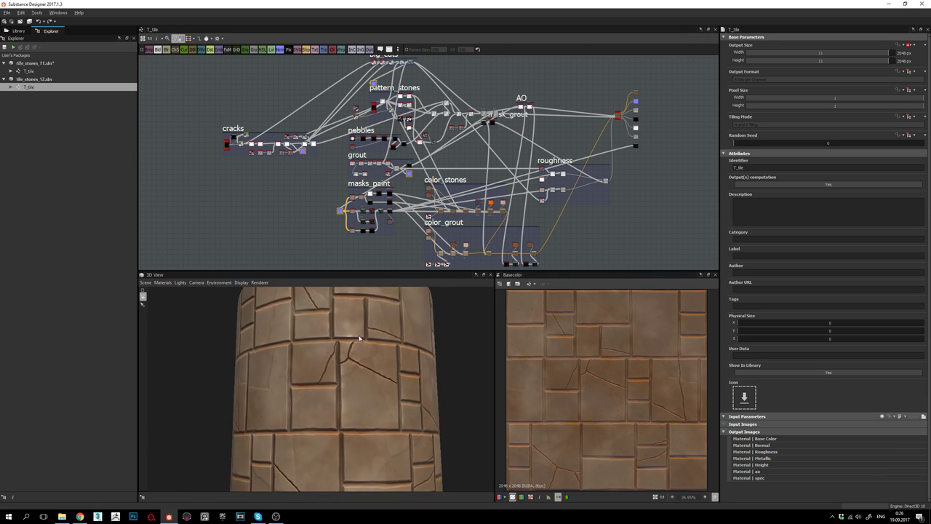
right_drag(364, 354, 373, 396)
drag(357, 393, 317, 397)
scroll(621, 356, down, 2)
scroll(596, 388, up, 3)
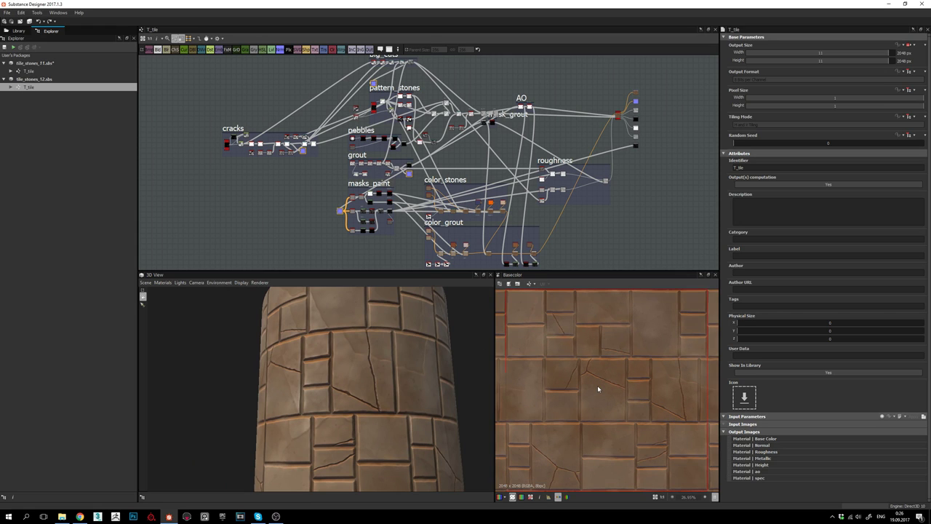
scroll(646, 386, up, 5)
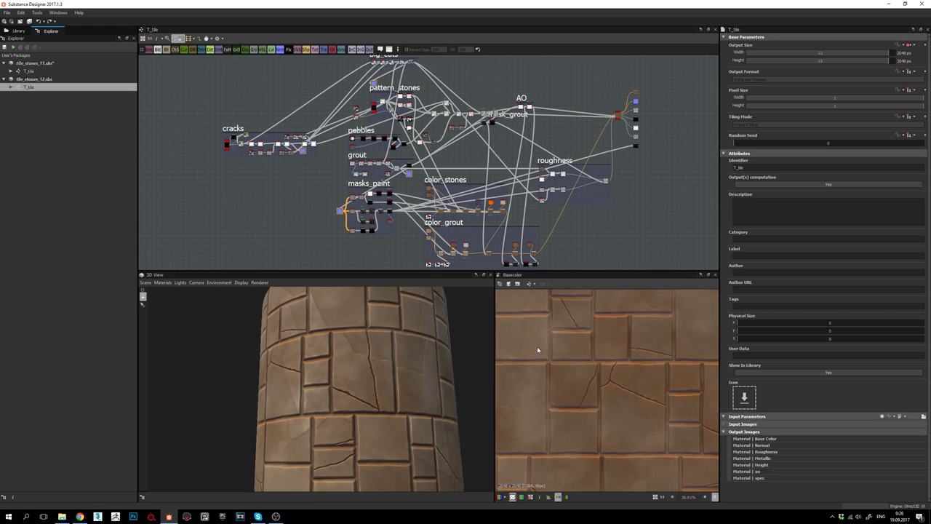
scroll(629, 367, down, 2)
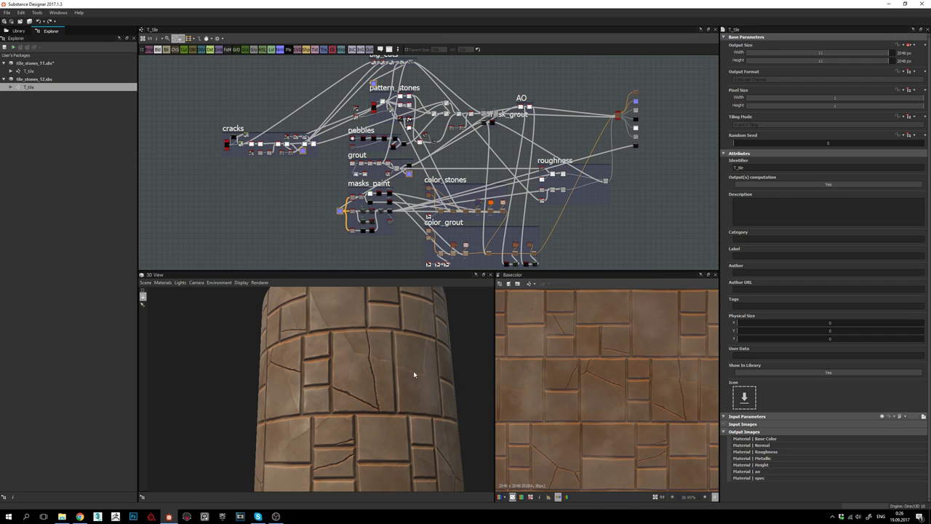
drag(414, 374, 299, 332)
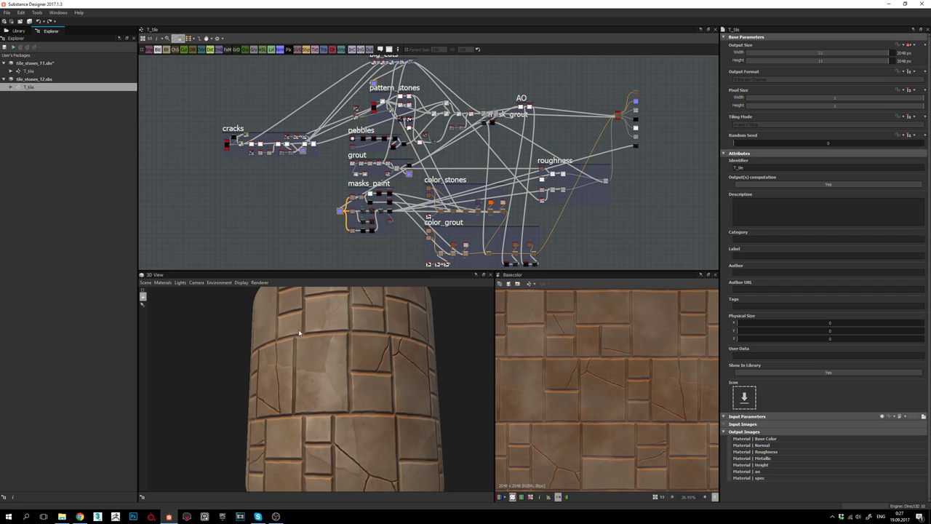
- Return to the T_tile graph of tile_stones_11 and view the output of the Blend just before shadows in color_stones
double_click(28, 71)
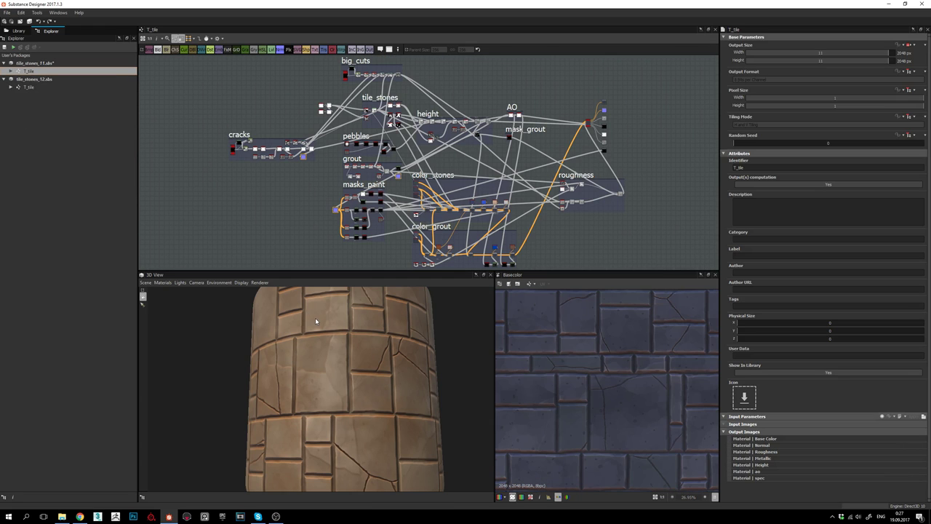
middle_drag(476, 213, 463, 165)
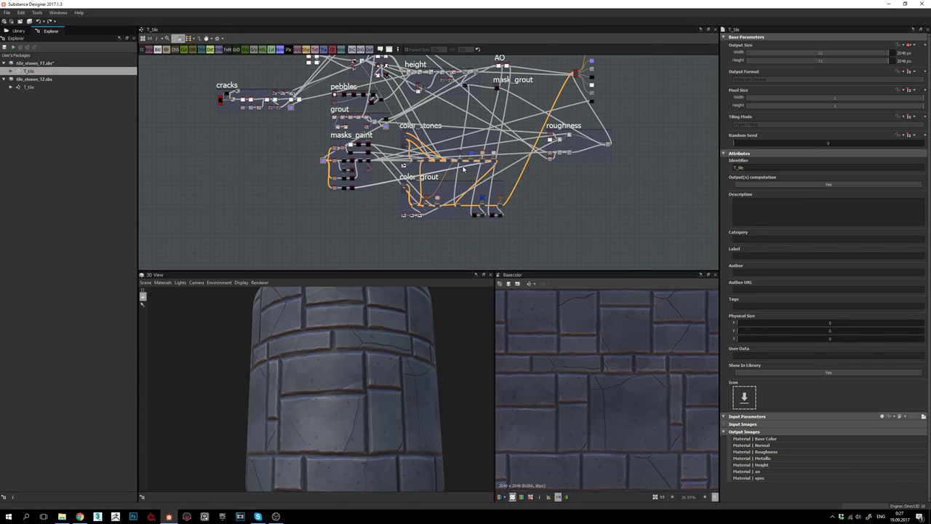
scroll(466, 178, up, 5)
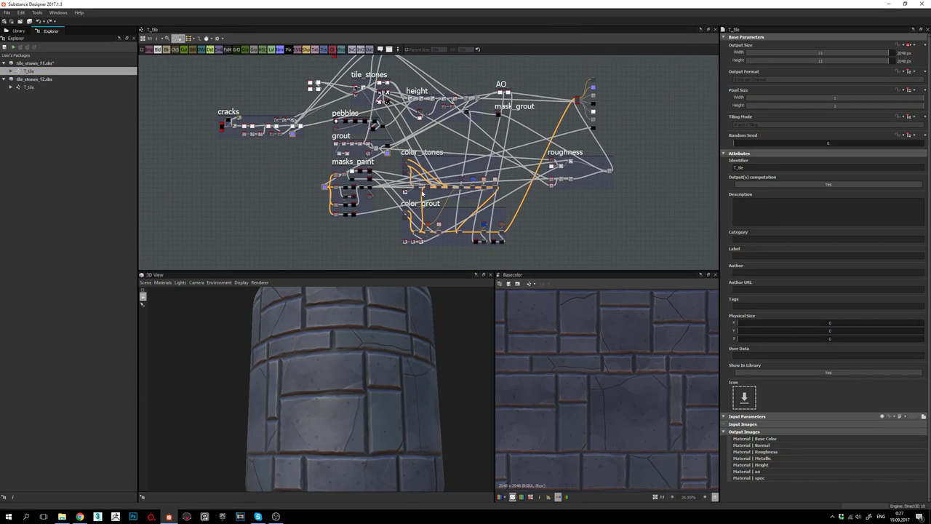
scroll(492, 204, up, 4)
scroll(422, 211, down, 3)
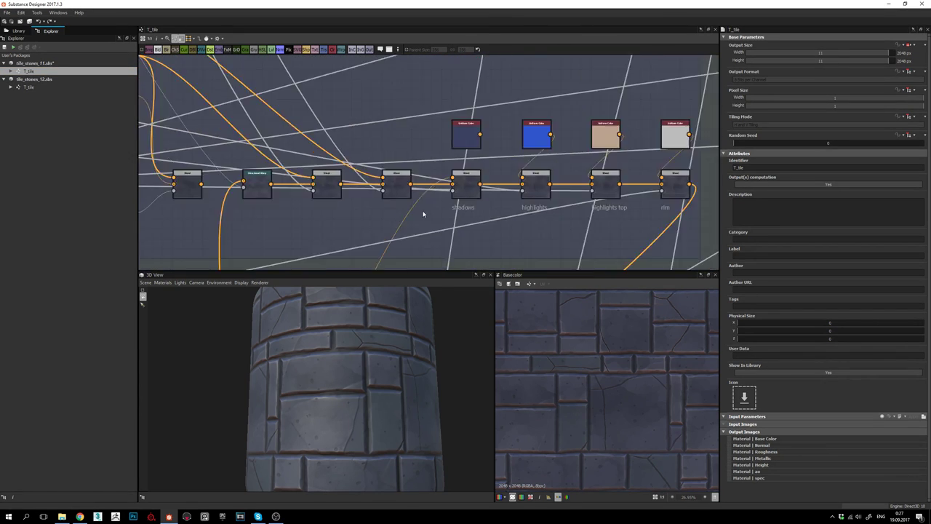
double_click(398, 186)
scroll(622, 357, down, 2)
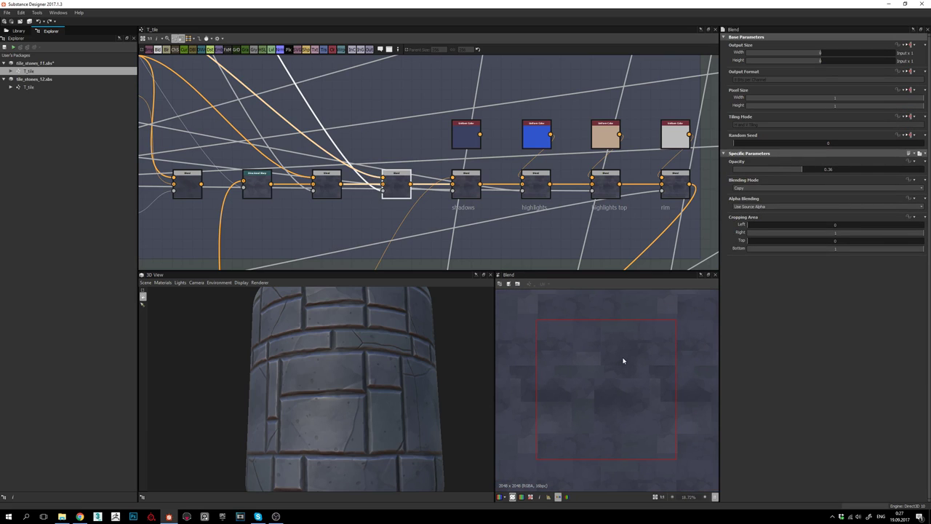
- Show the output of the Blend just before shadows untiled in the 2D view and compare it with the cylinder's colors
click(693, 354)
key(space)
key(f)
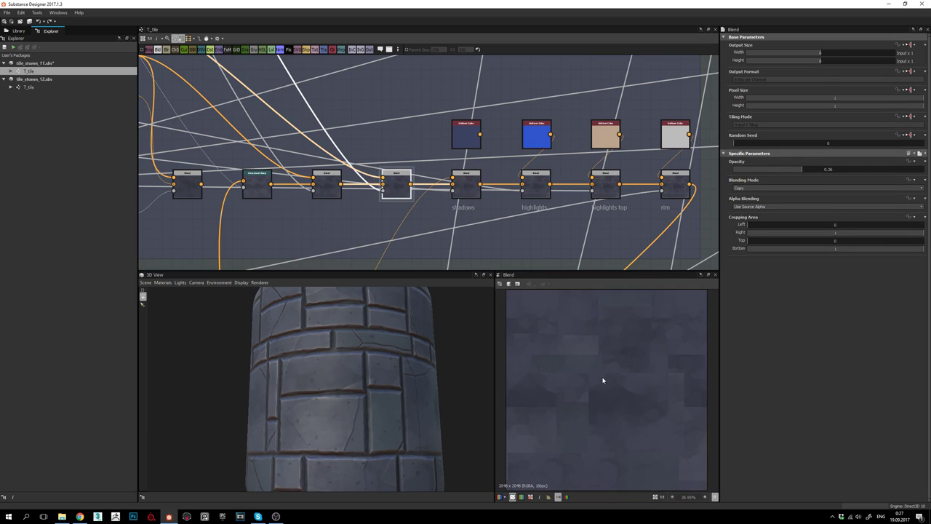
scroll(602, 379, down, 1)
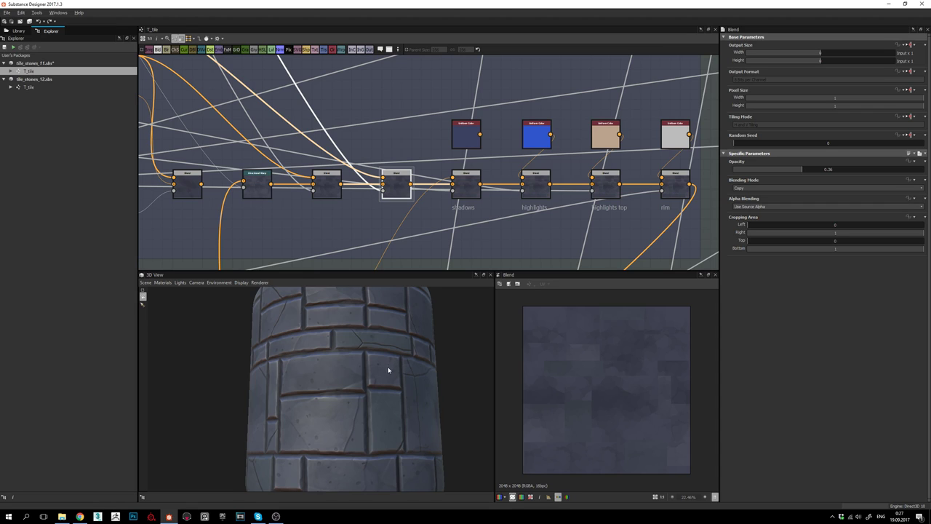
drag(388, 370, 380, 383)
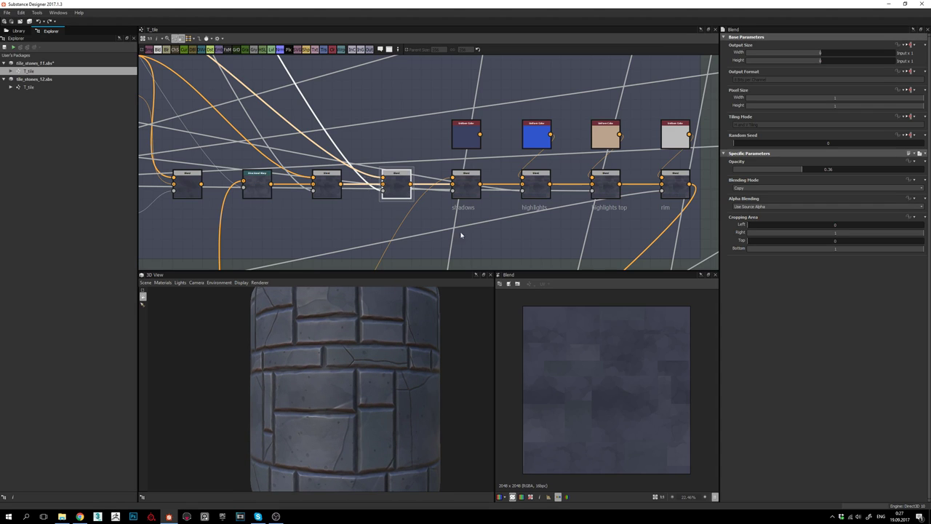
- Examine the output of the shadows Blend in color_stones, both up close and as a whole texture
double_click(467, 184)
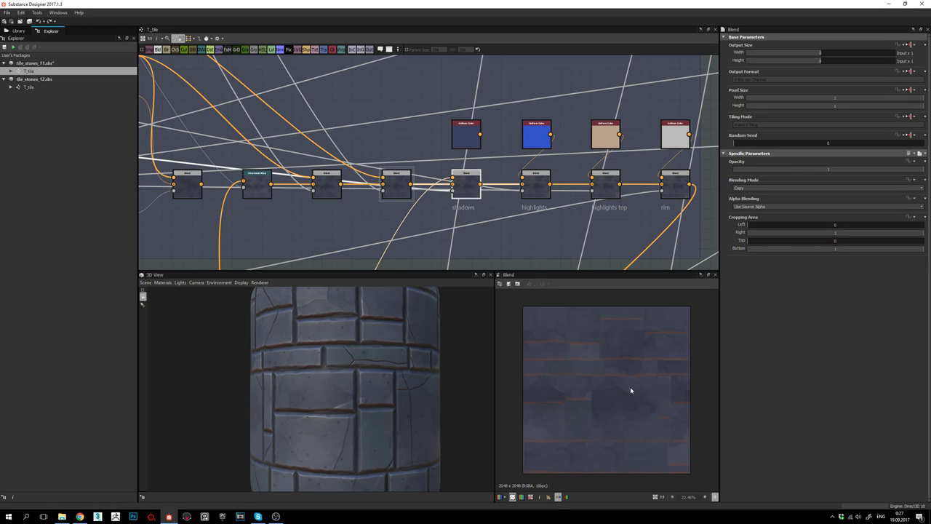
scroll(632, 391, up, 2)
scroll(590, 362, up, 1)
scroll(586, 349, up, 2)
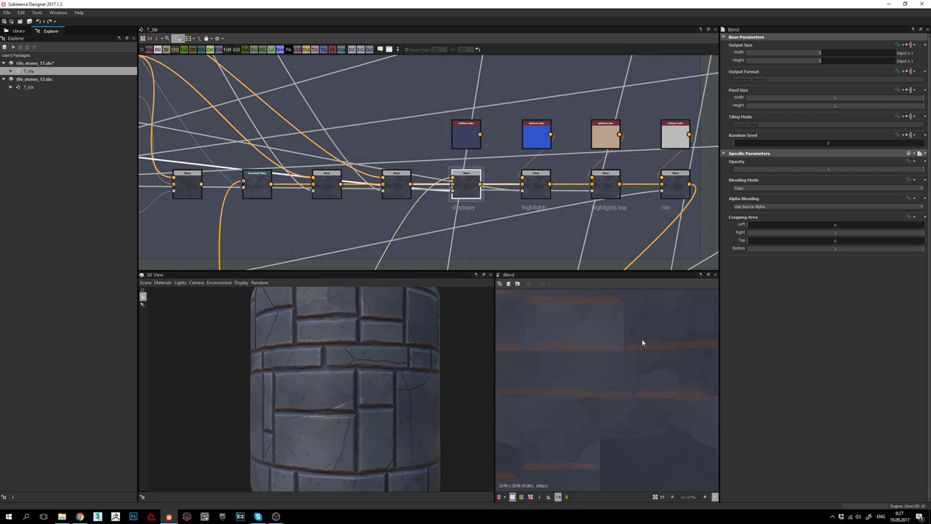
scroll(630, 346, down, 1)
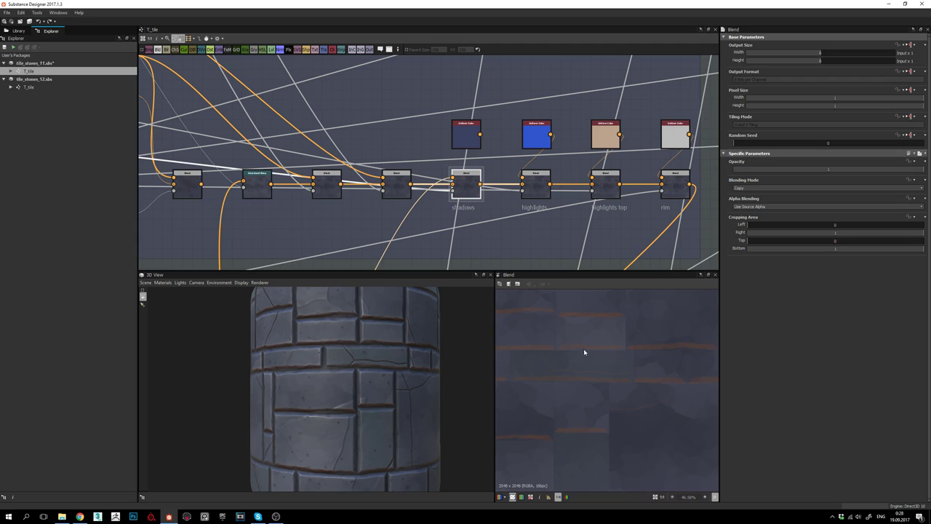
scroll(612, 392, down, 2)
scroll(669, 392, down, 2)
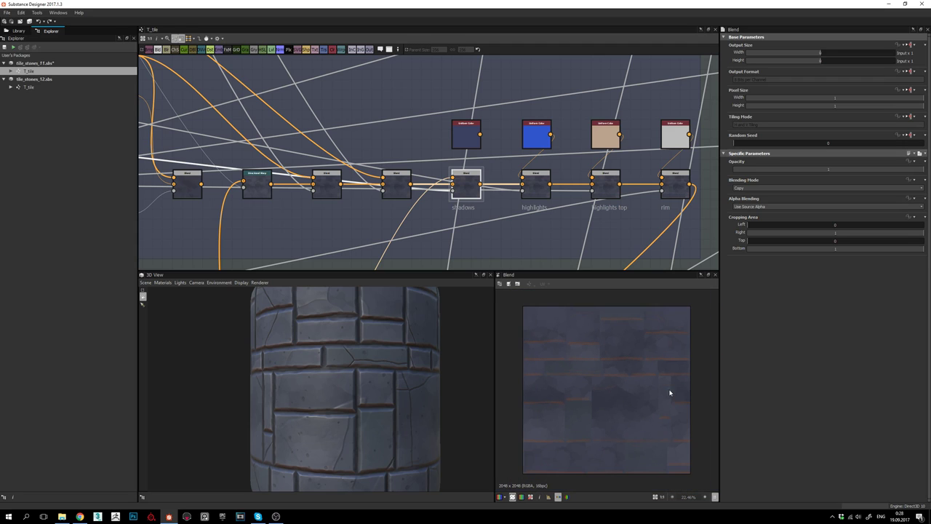
scroll(633, 384, up, 2)
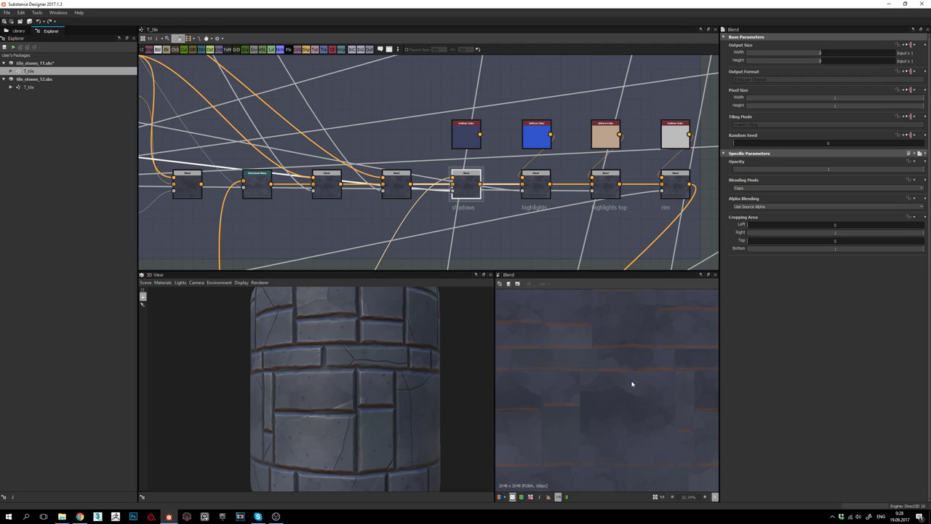
scroll(632, 385, down, 1)
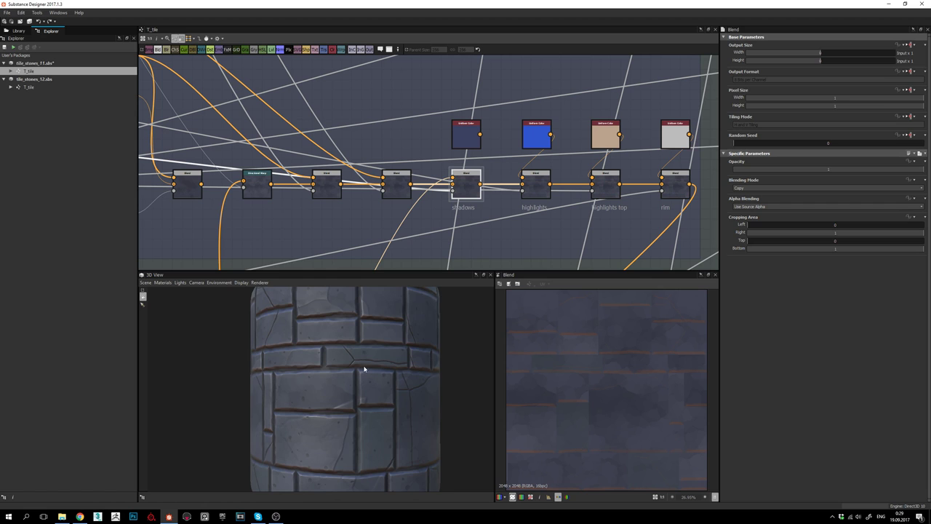
- View the outputs of the rim Blend in color_stones and the last Blend in color_grout
scroll(530, 154, down, 3)
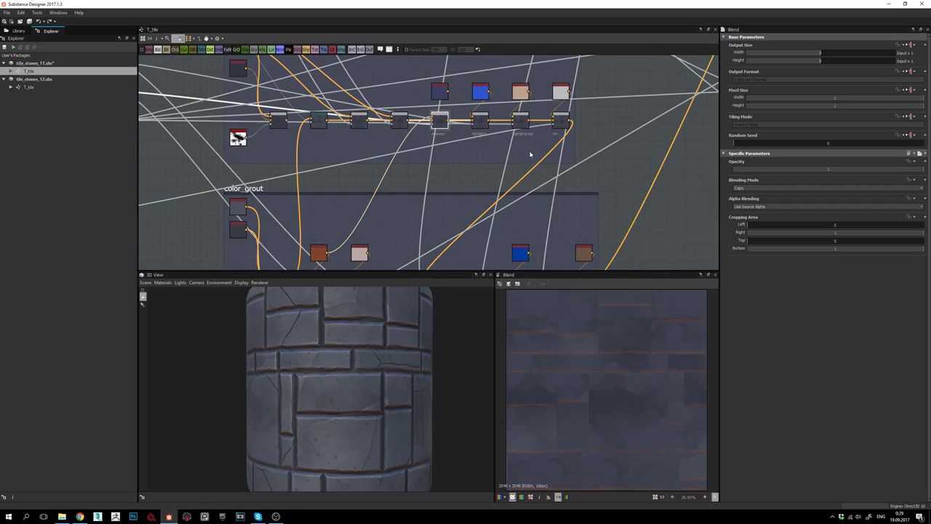
middle_drag(543, 182, 522, 133)
middle_drag(611, 140, 499, 170)
middle_drag(611, 117, 540, 158)
middle_drag(449, 258, 598, 226)
click(502, 109)
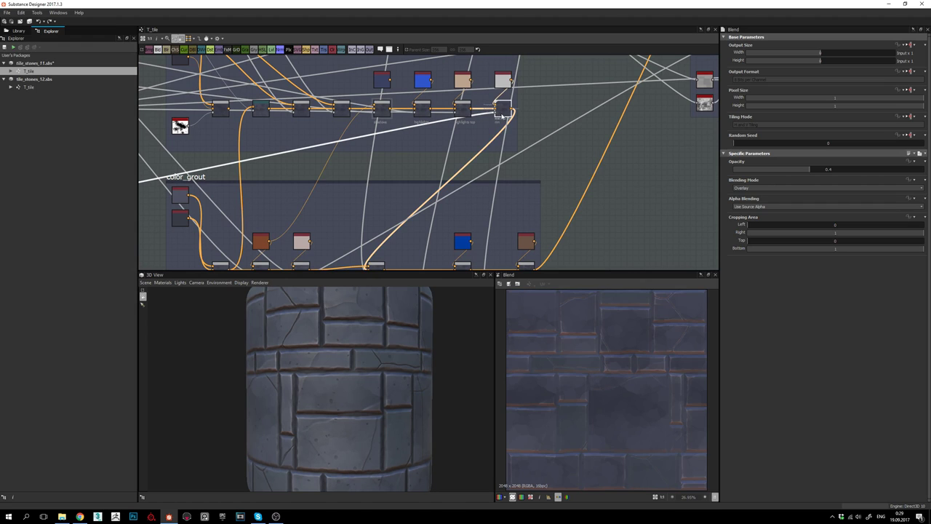
middle_drag(544, 172, 547, 64)
double_click(529, 162)
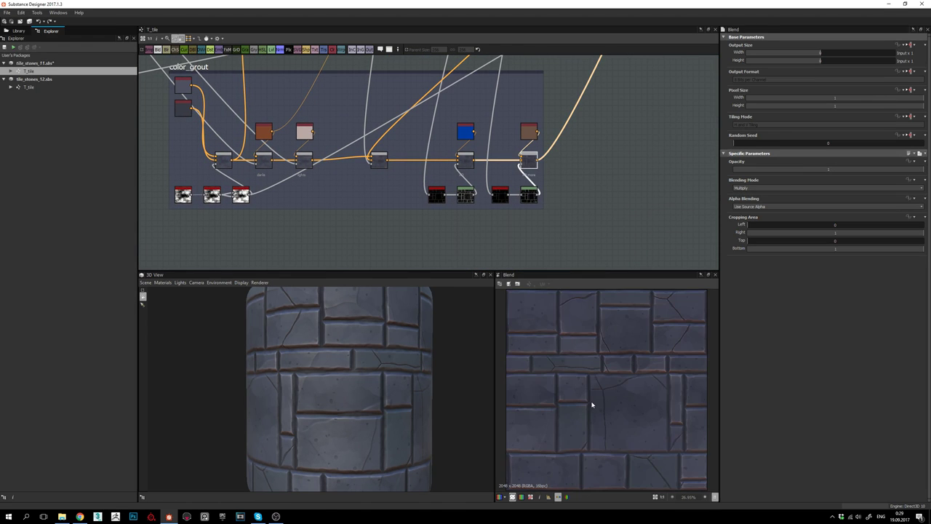
- Examine the stone edges, cracks and grout up close in the output of the last color_grout Blend
scroll(592, 405, up, 3)
middle_drag(603, 399, 628, 395)
key(f)
scroll(603, 397, up, 2)
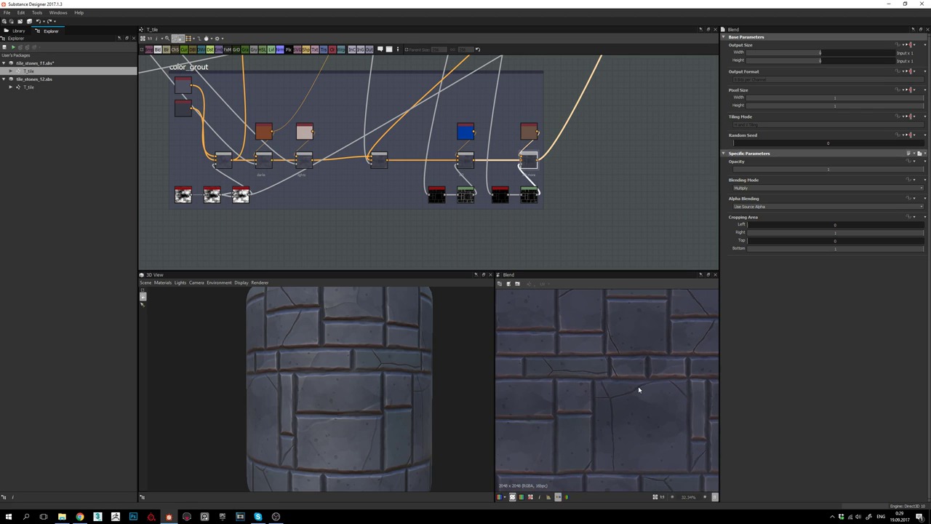
scroll(638, 386, down, 2)
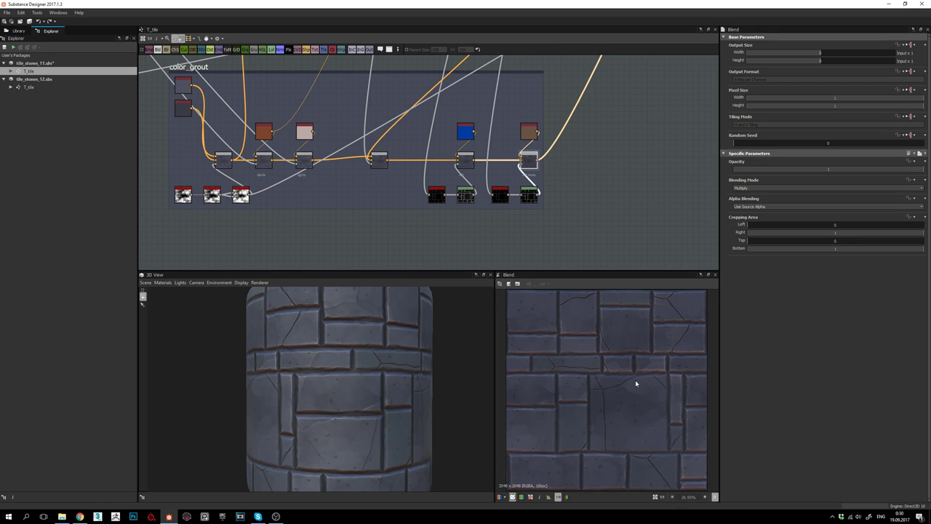
scroll(619, 366, up, 6)
scroll(634, 384, down, 3)
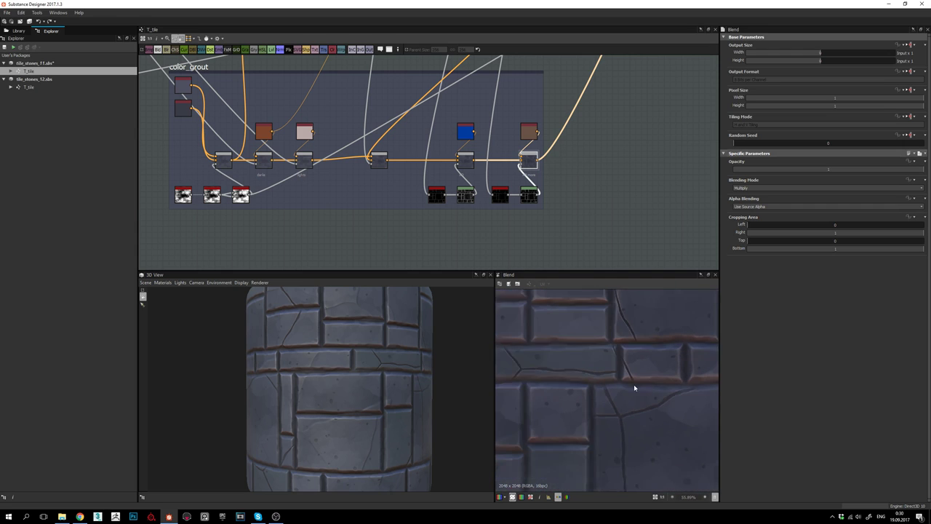
middle_drag(633, 394, 608, 376)
scroll(595, 379, down, 4)
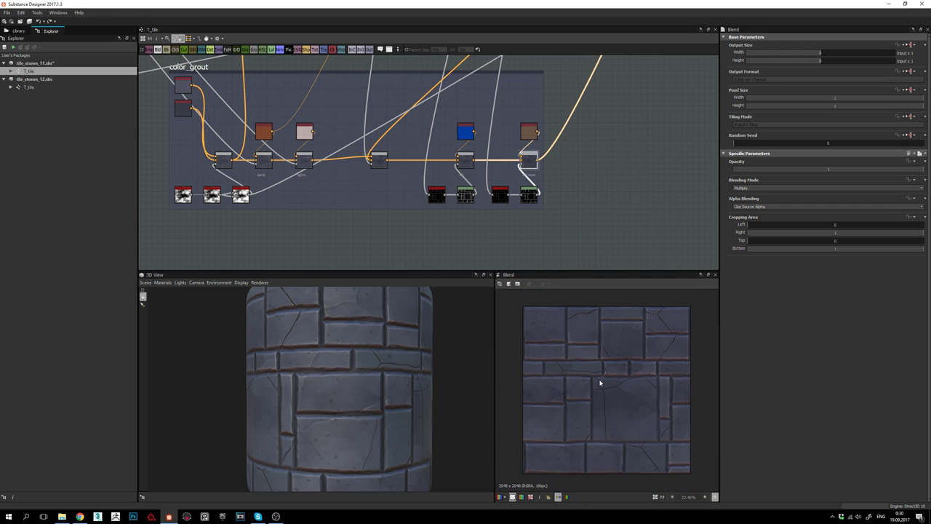
scroll(607, 384, up, 1)
scroll(607, 377, up, 2)
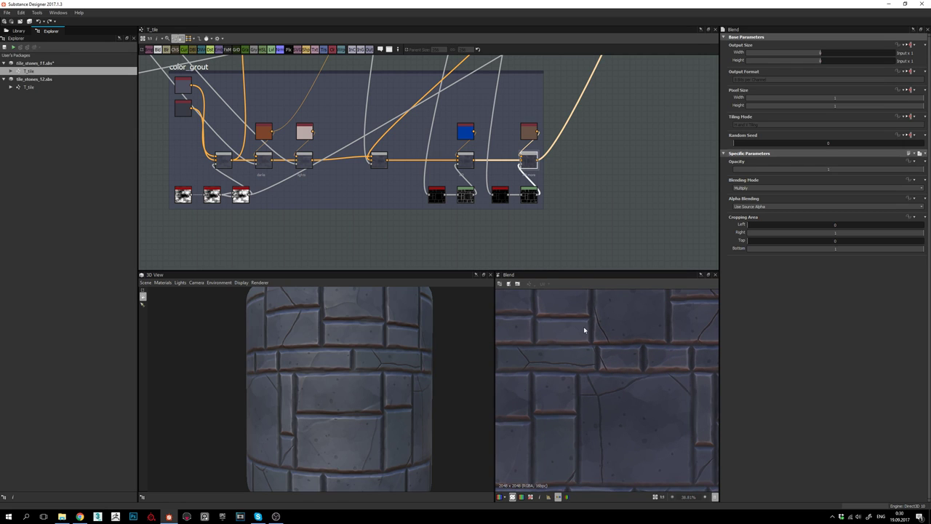
- Examine the painted shadows and highlights on the stone cylinder from several angles in the 3D preview
mouse_move(388, 364)
mouse_down()
mouse_move(370, 365)
mouse_move(401, 368)
mouse_up()
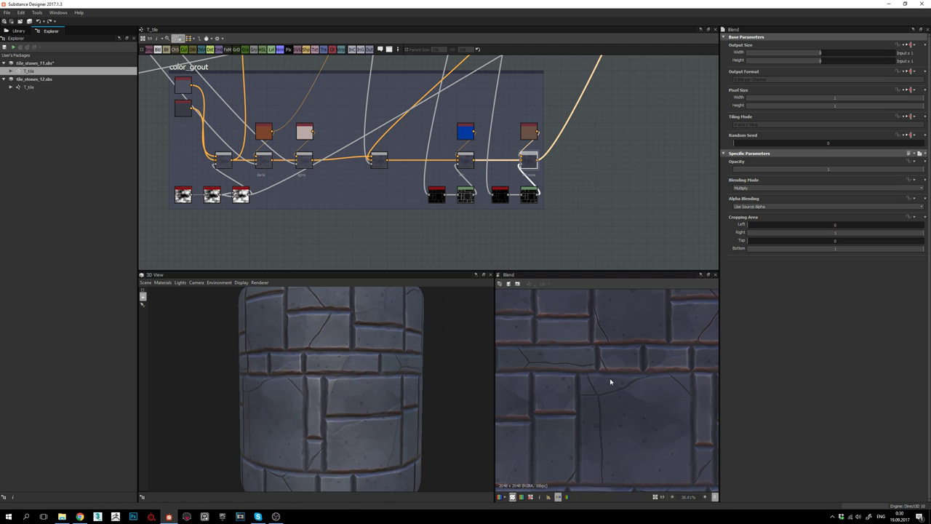
drag(300, 368, 336, 378)
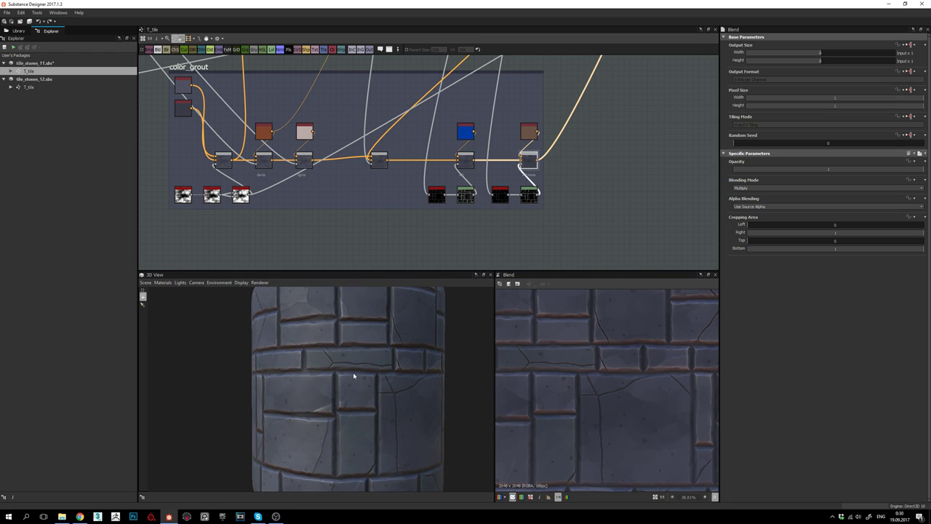
drag(394, 378, 327, 396)
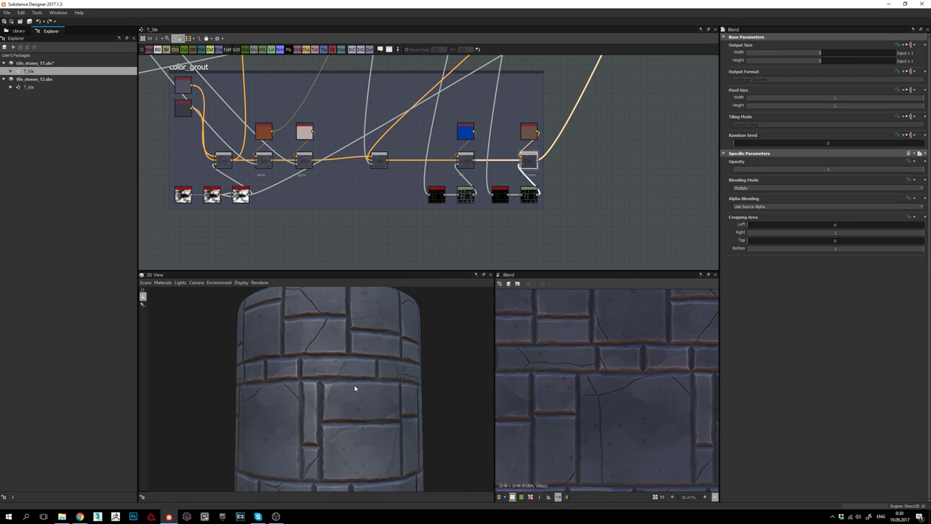
drag(355, 388, 378, 390)
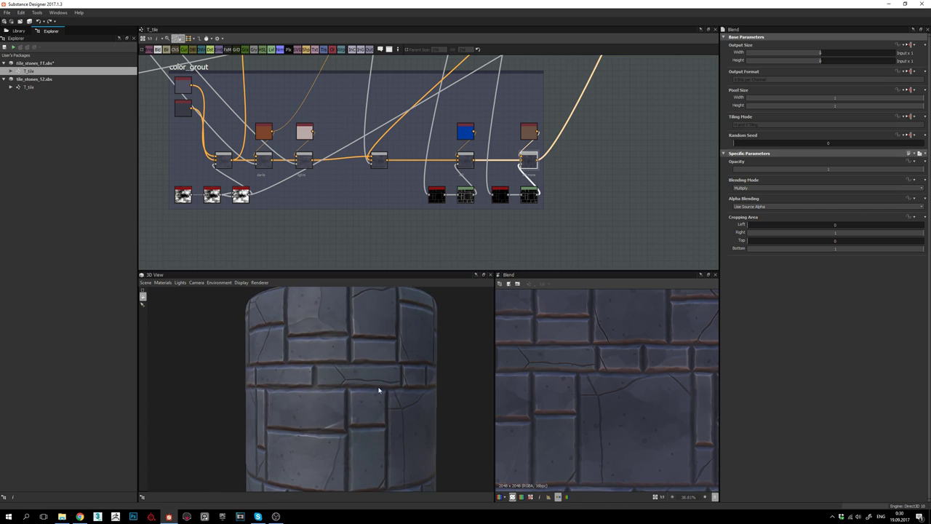
- Compare the outputs of the rim Blend, the shadows Blend and the Blend just before shadows in color_stones
middle_drag(461, 210, 466, 228)
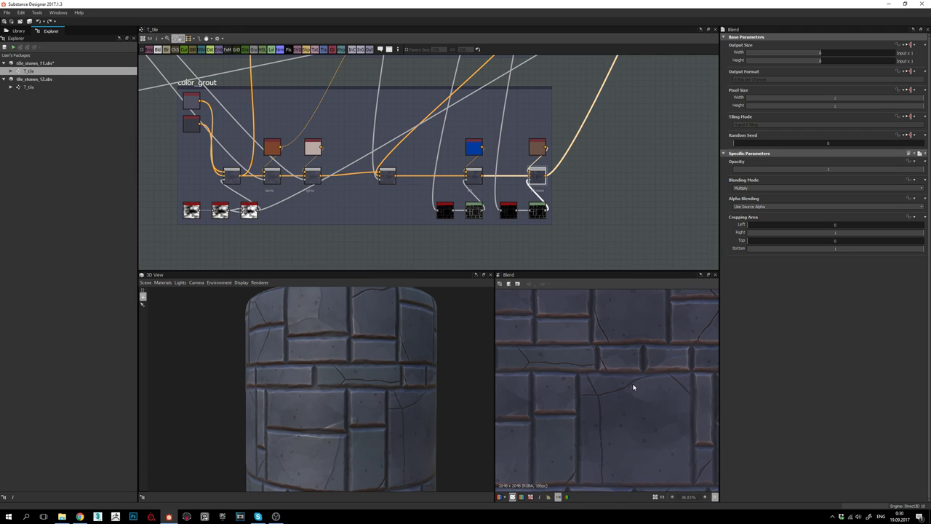
middle_drag(587, 360, 600, 377)
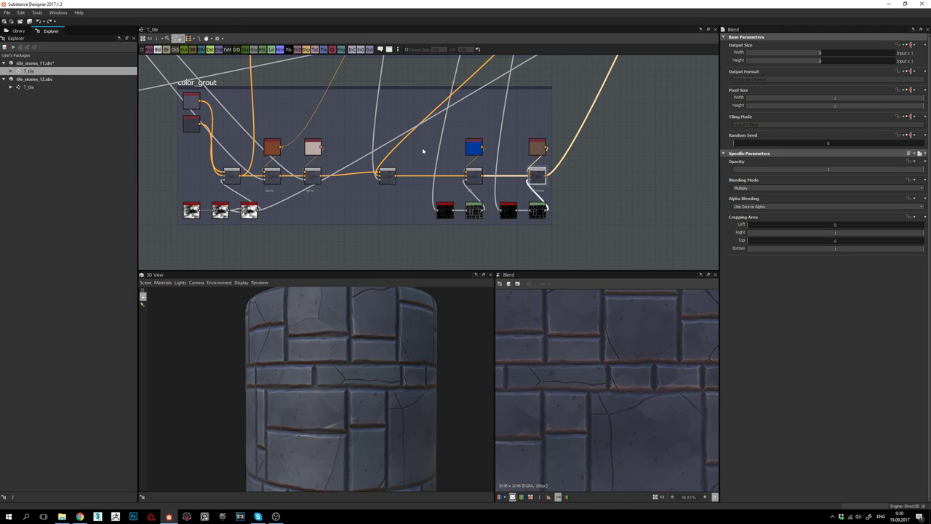
middle_drag(489, 67, 467, 162)
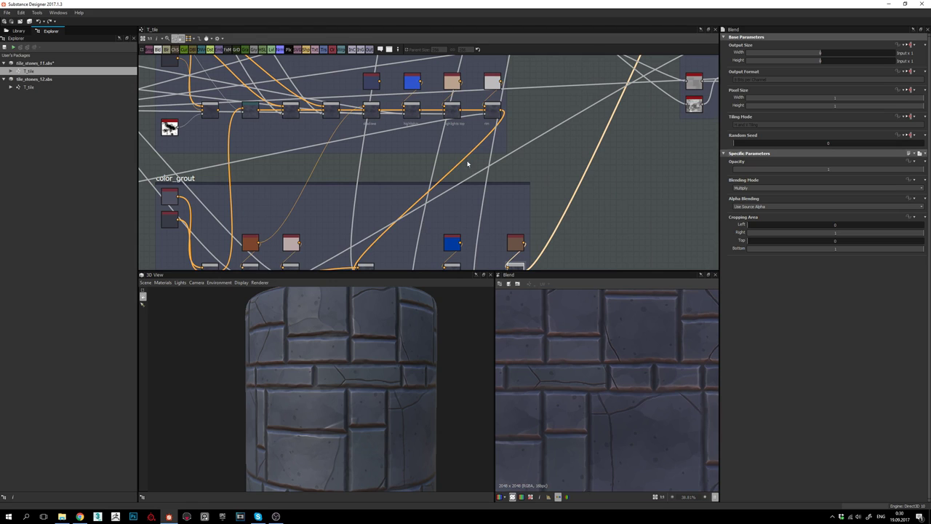
double_click(493, 113)
middle_drag(425, 140, 444, 159)
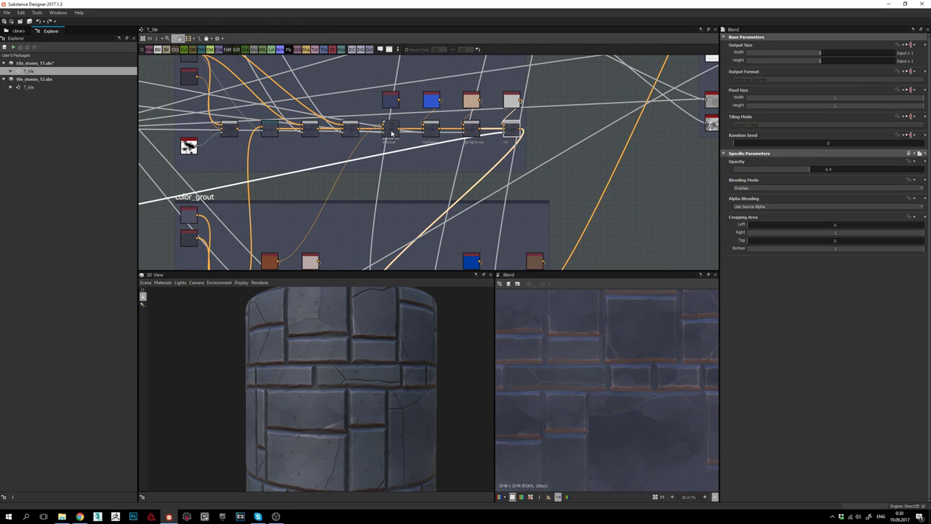
double_click(391, 130)
middle_drag(342, 143, 417, 151)
double_click(425, 137)
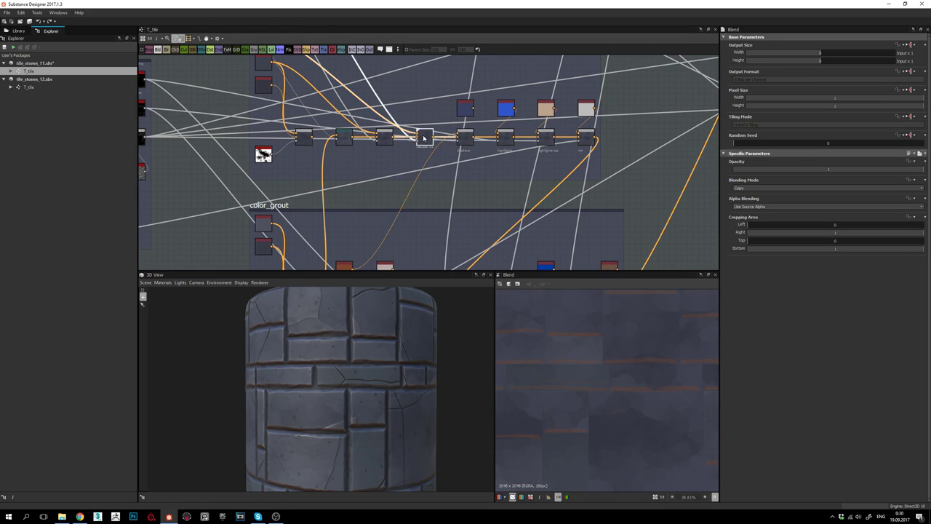
double_click(465, 138)
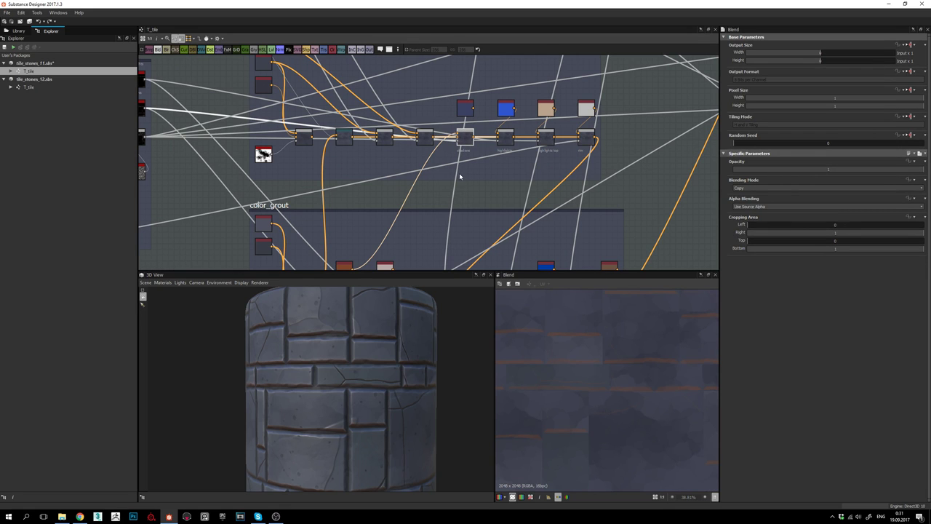
mouse_move(476, 194)
middle_down()
mouse_move(482, 154)
mouse_move(460, 205)
middle_up()
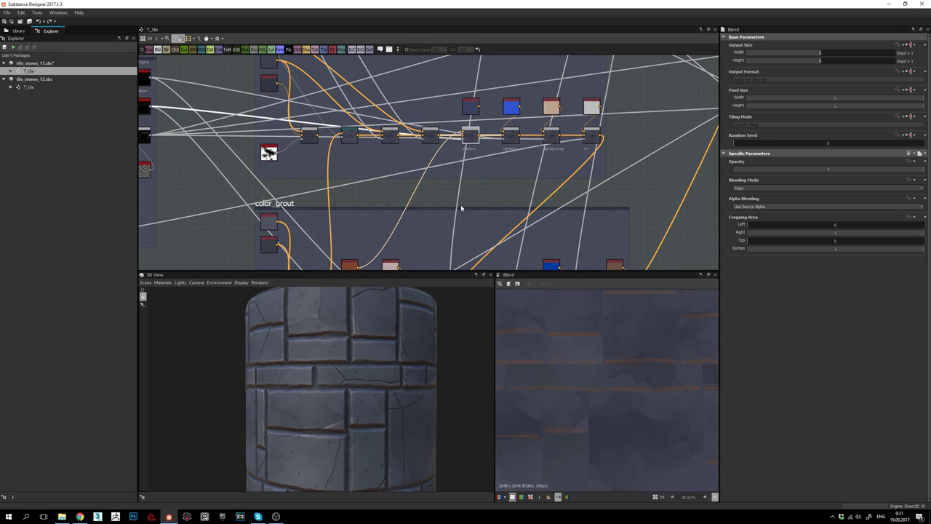
- Survey the graph from color_stones across roughness and the output nodes to the grout, masks_paint and height frames
middle_drag(513, 160, 454, 224)
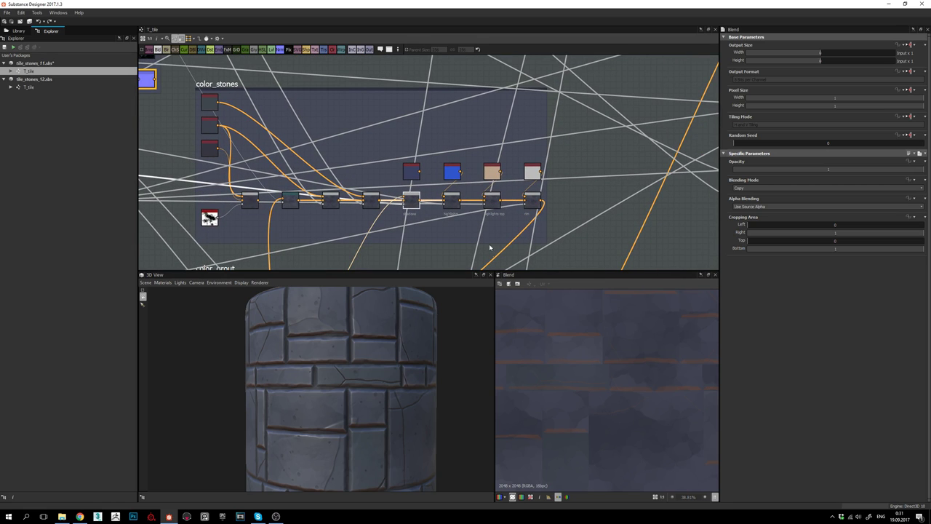
middle_drag(512, 203, 428, 238)
scroll(428, 238, down, 2)
middle_drag(557, 127, 528, 159)
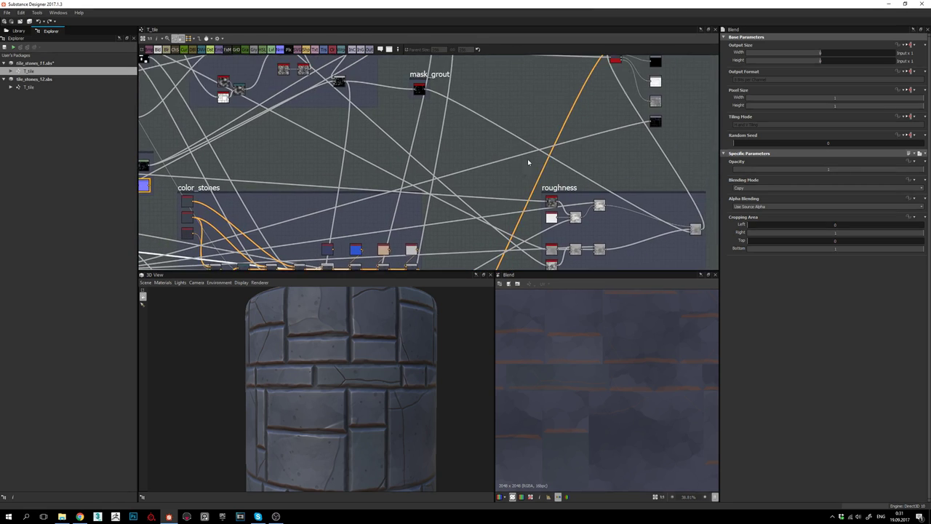
middle_drag(600, 76, 522, 143)
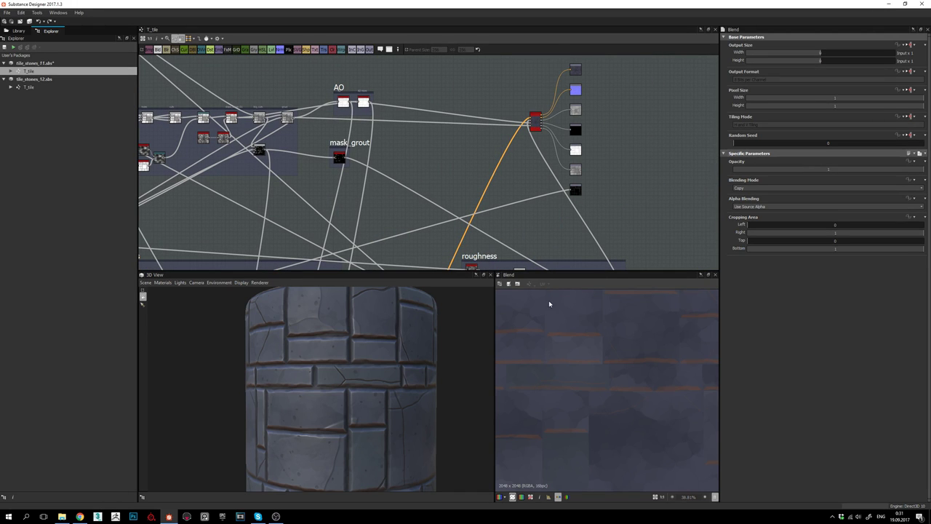
middle_drag(487, 165, 536, 144)
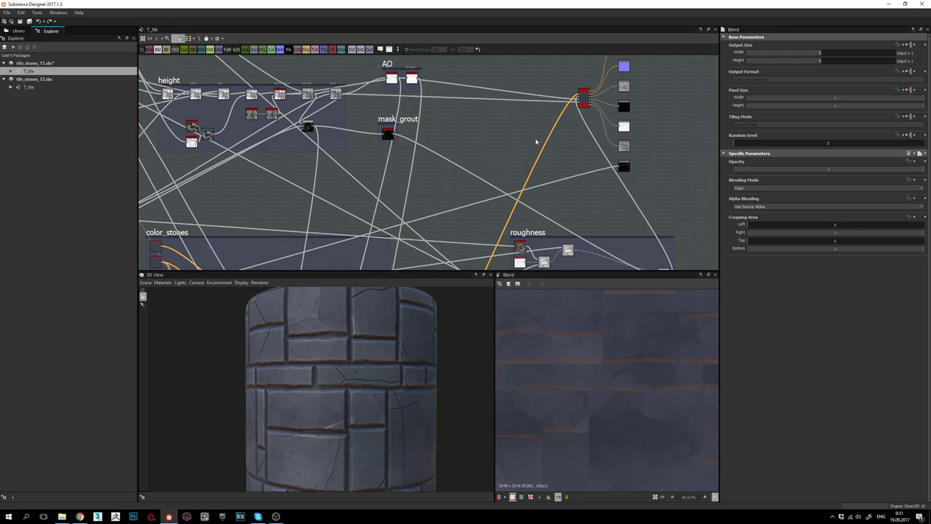
middle_drag(419, 154, 506, 162)
middle_drag(363, 200, 547, 128)
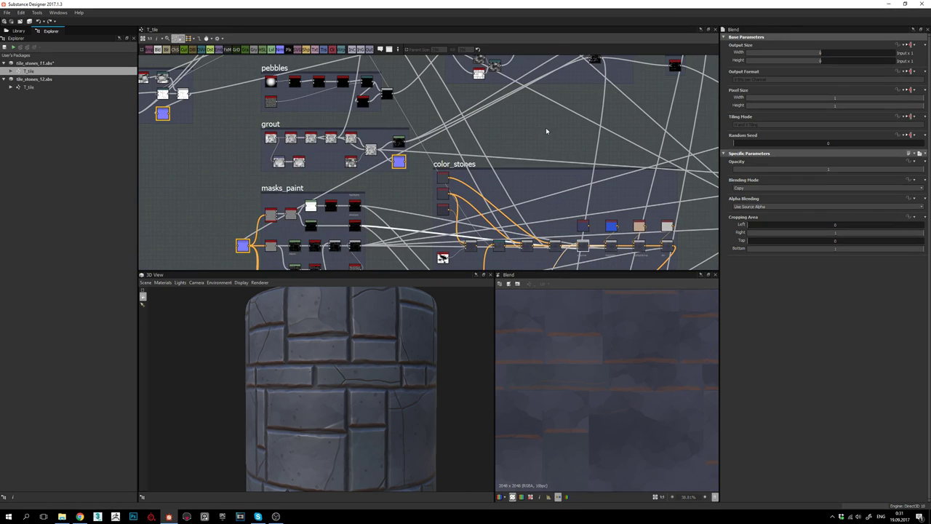
middle_drag(419, 174, 374, 223)
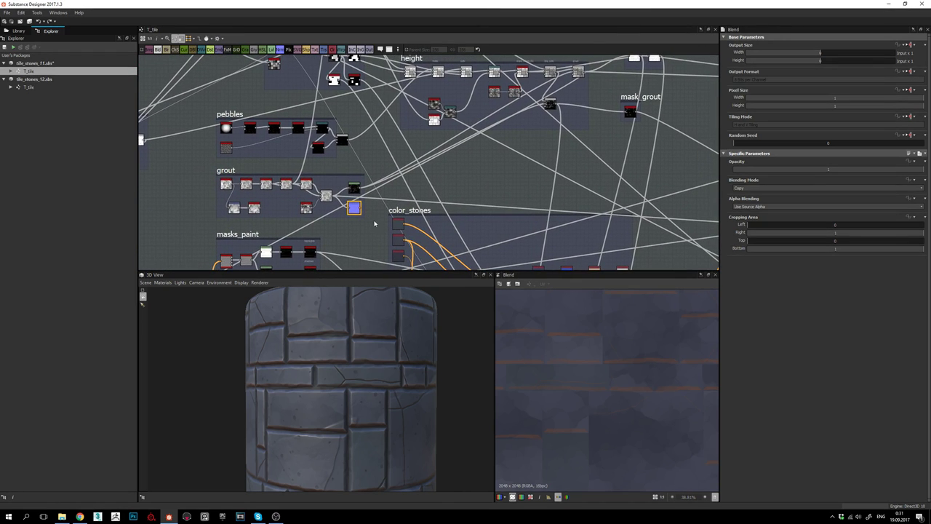
- View the output of the last node in the height frame and of the Normal node feeding masks_paint
double_click(578, 72)
key(f)
middle_drag(495, 188, 606, 114)
middle_drag(268, 225, 319, 205)
scroll(319, 205, up, 3)
double_click(391, 192)
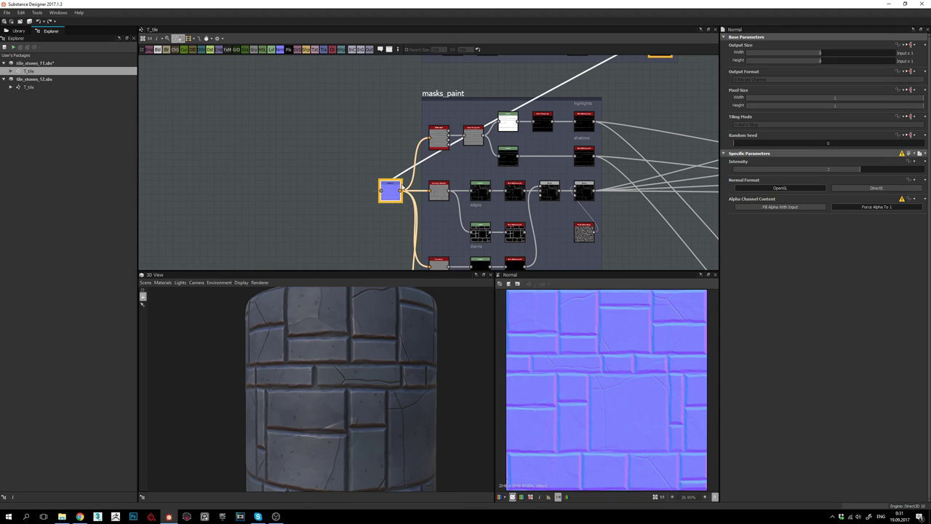
- View the G channel output of the RGBA Split node that the Normal node feeds in the masks_paint frame
middle_drag(437, 204, 419, 200)
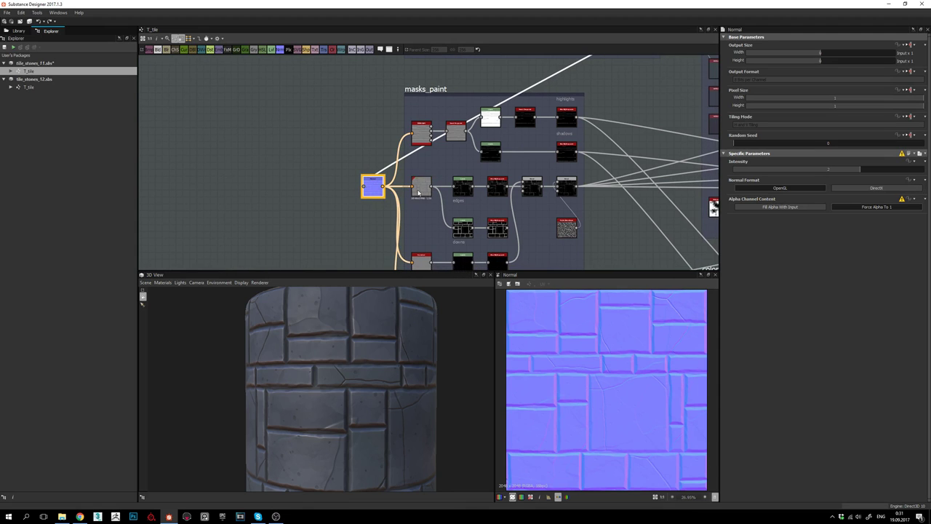
scroll(420, 157, up, 3)
middle_drag(700, 177, 337, 155)
middle_drag(605, 180, 741, 207)
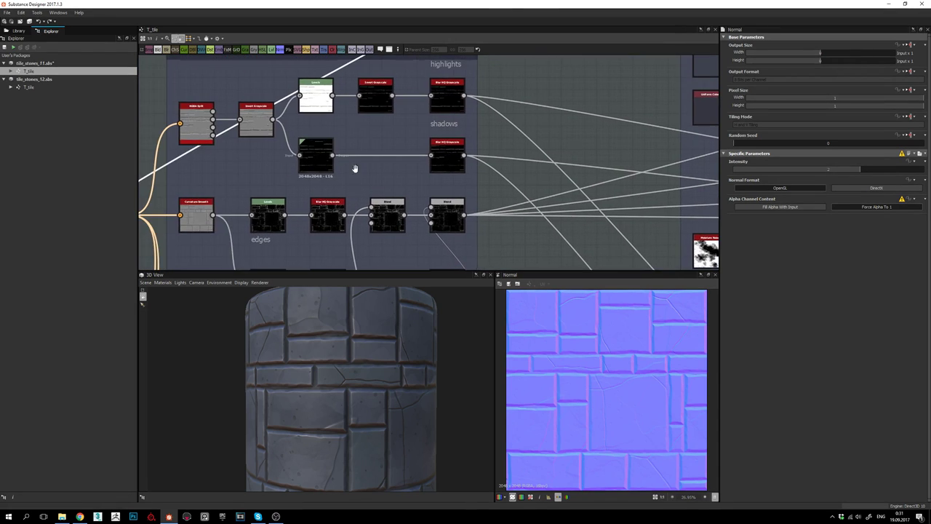
middle_drag(354, 168, 518, 187)
scroll(359, 129, up, 2)
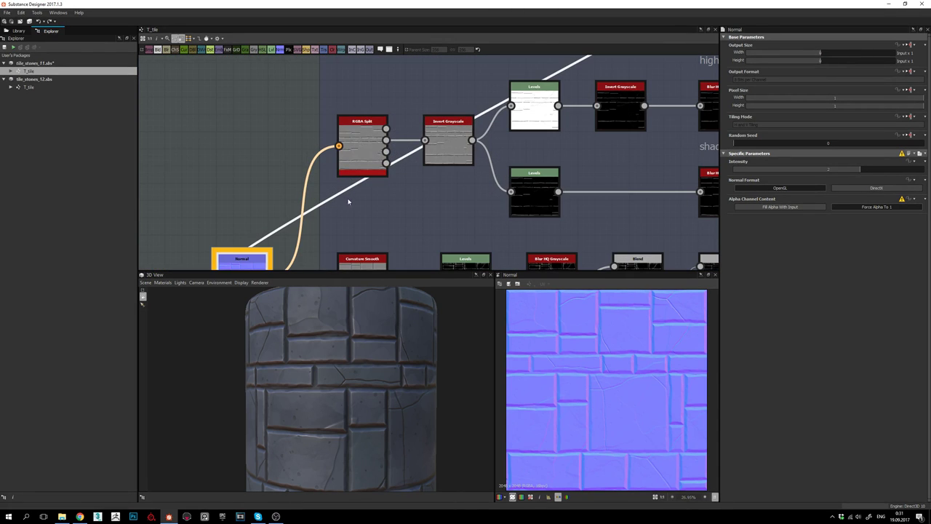
middle_drag(450, 155, 451, 169)
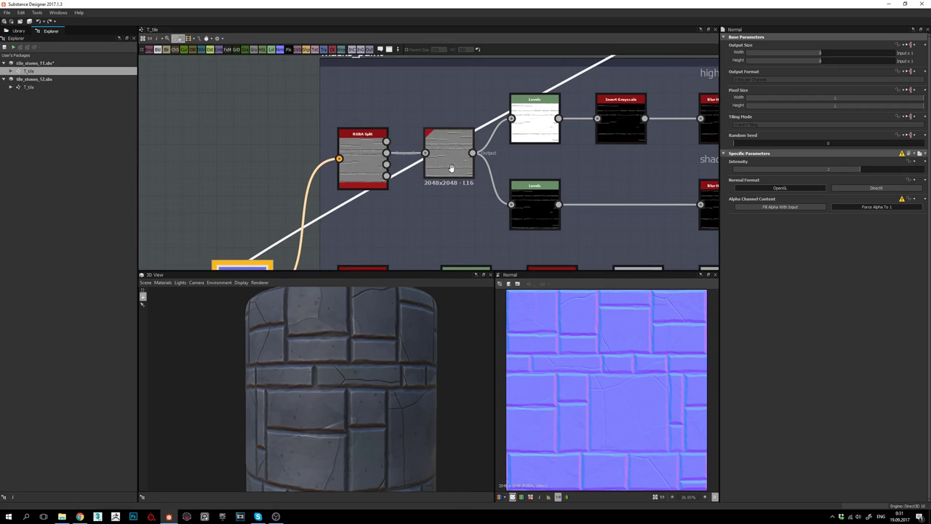
click(364, 140)
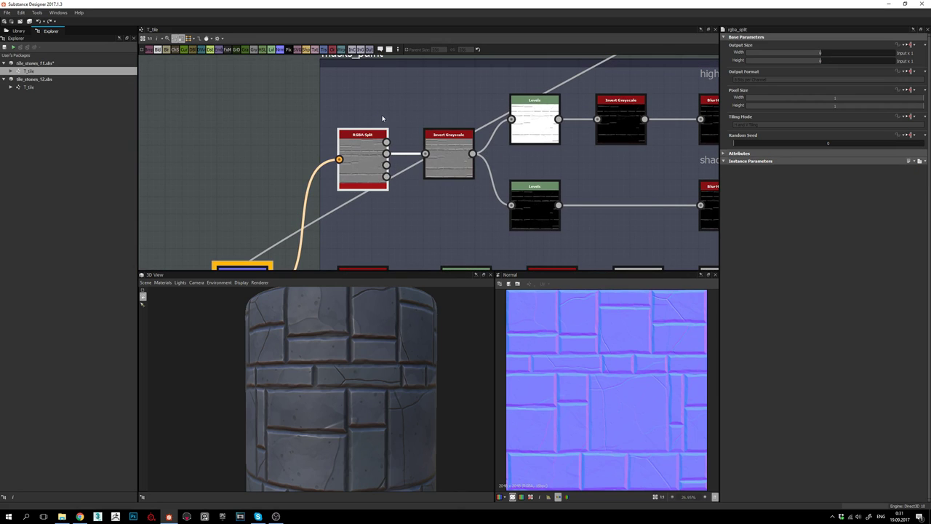
double_click(363, 159)
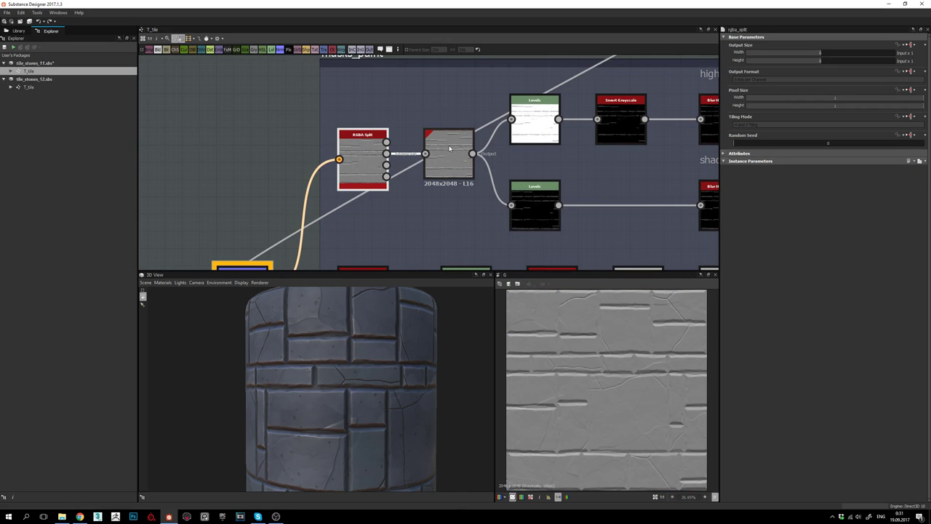
- View the output of the Invert Grayscale node after RGBA Split and examine its stone edges and cracks up close and as a whole
double_click(440, 149)
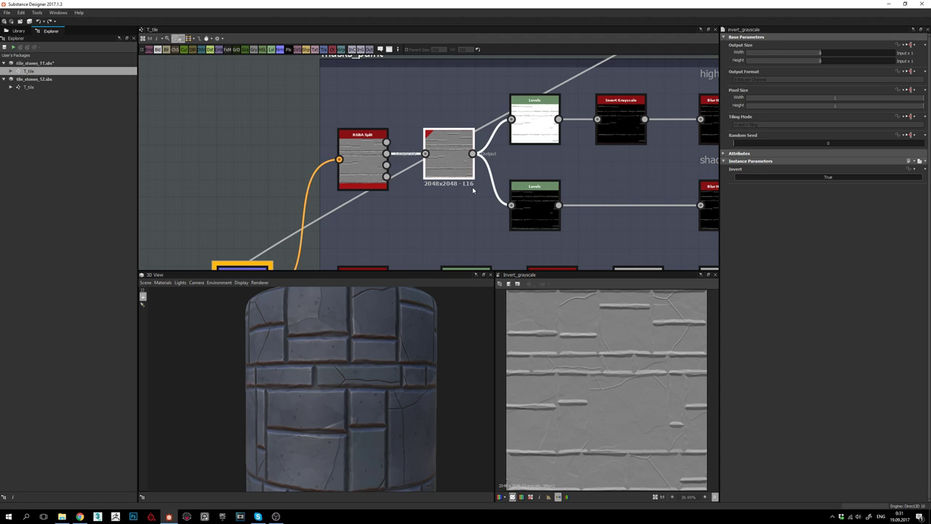
scroll(611, 383, up, 3)
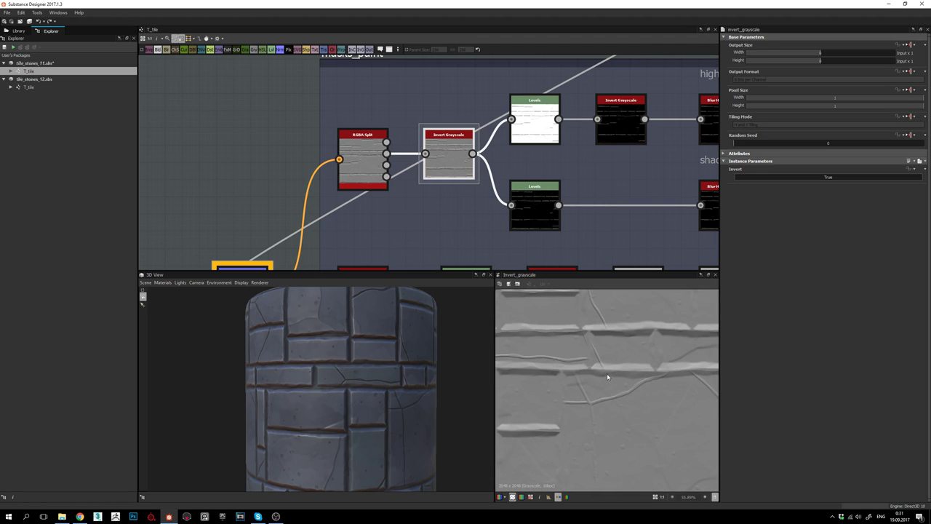
scroll(615, 368, down, 2)
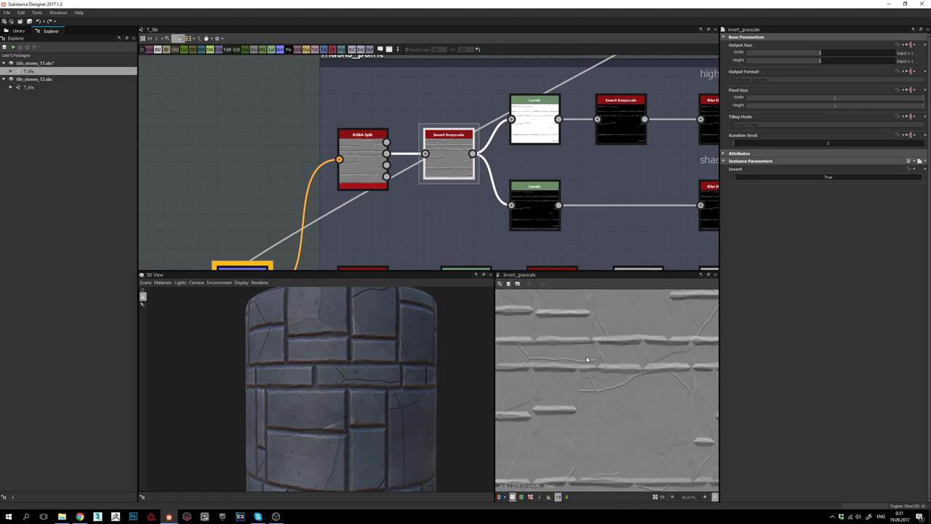
middle_drag(586, 359, 596, 401)
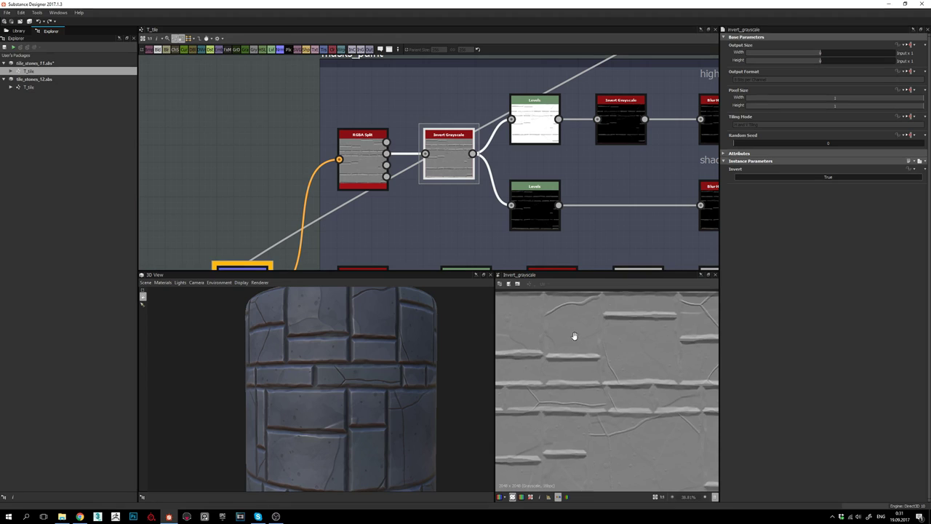
middle_drag(574, 336, 580, 362)
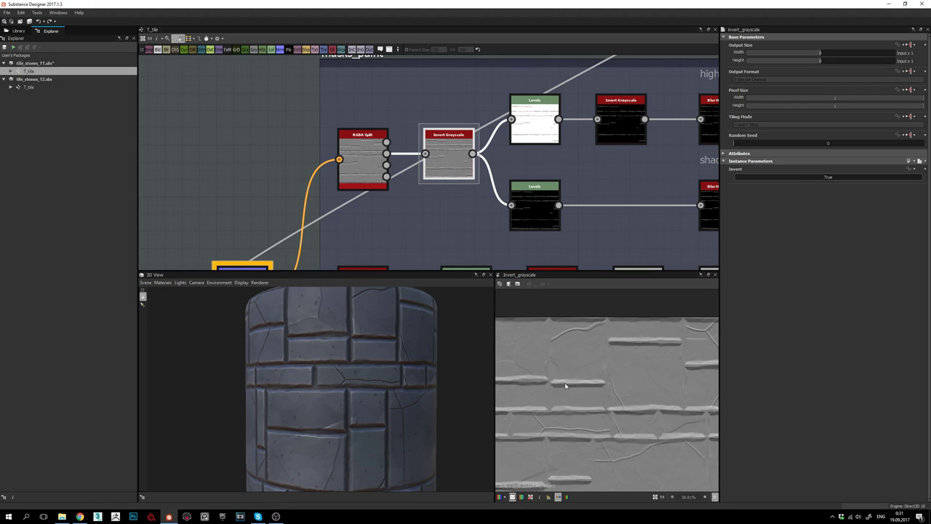
scroll(604, 385, down, 4)
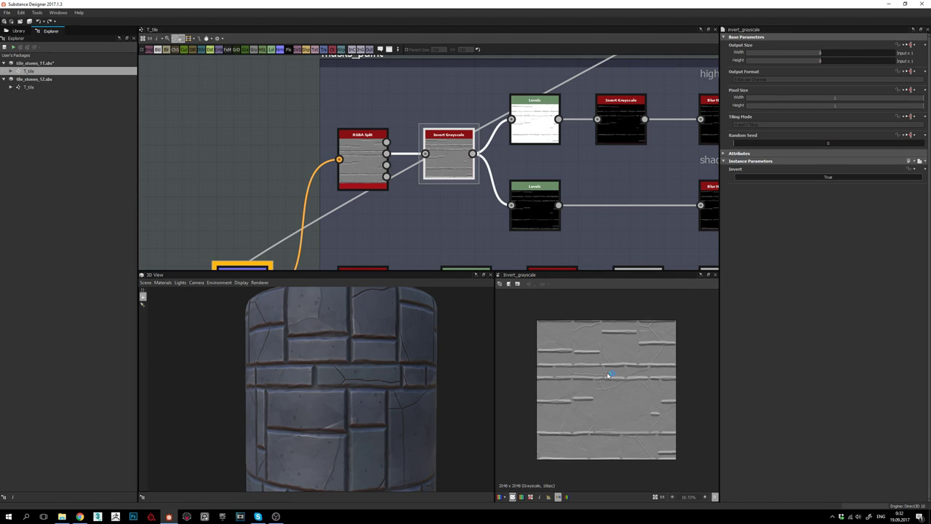
scroll(609, 377, up, 3)
scroll(616, 384, down, 2)
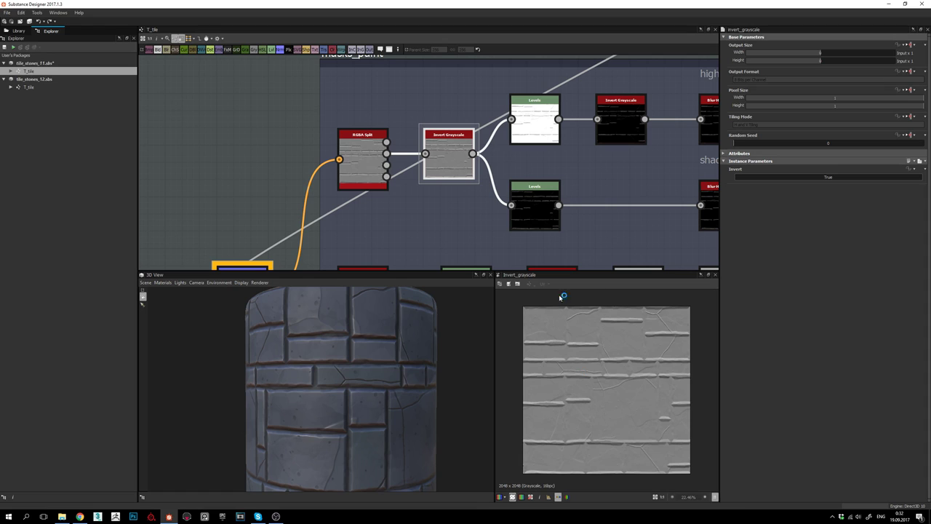
scroll(651, 368, up, 2)
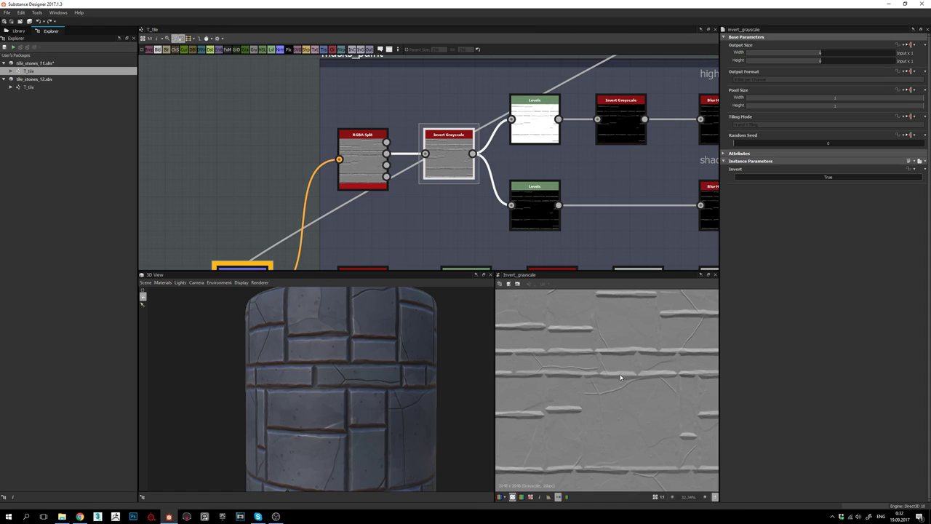
scroll(631, 381, down, 2)
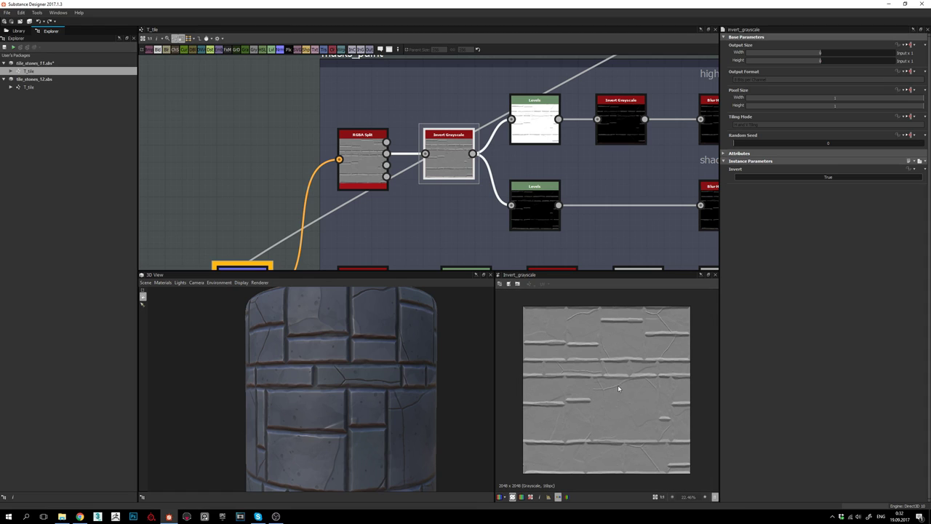
scroll(611, 372, up, 1)
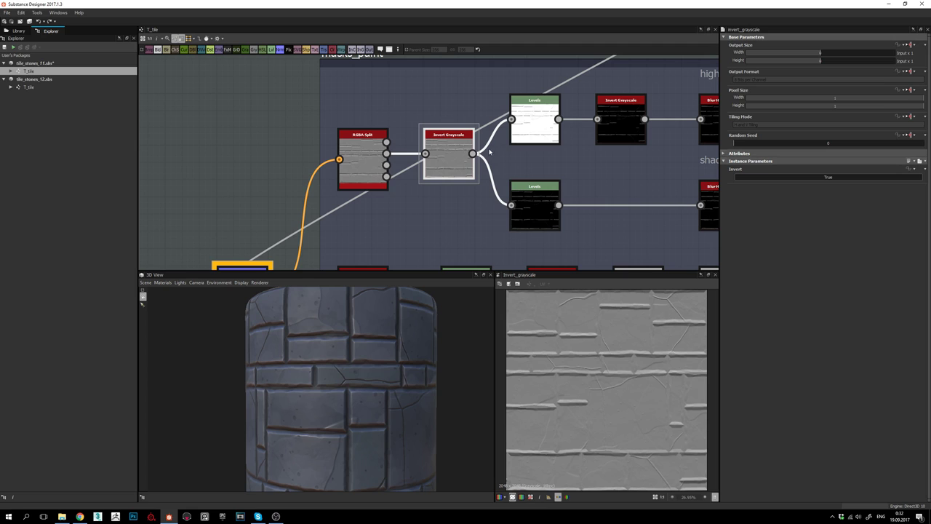
- Compare the highlights Levels node with the shadows Levels node in masks_paint, checking the highlights output and histogram
double_click(531, 119)
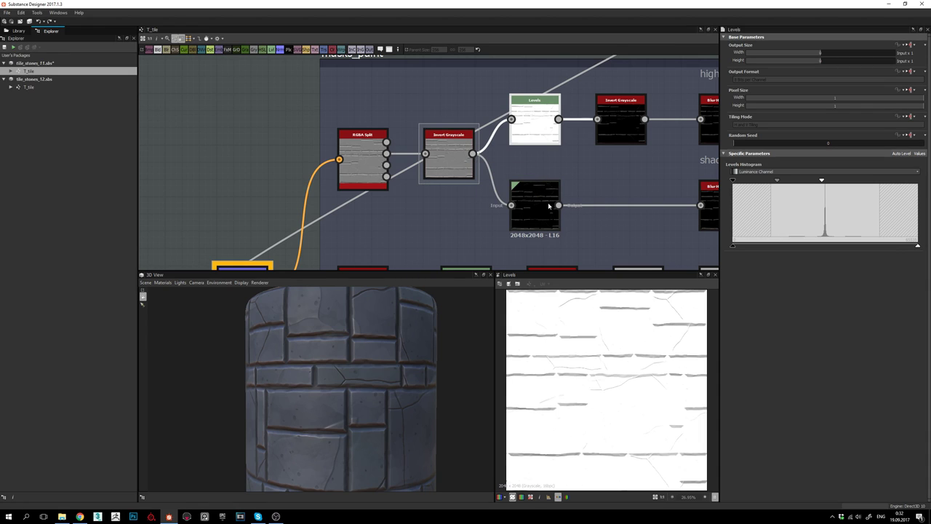
double_click(536, 201)
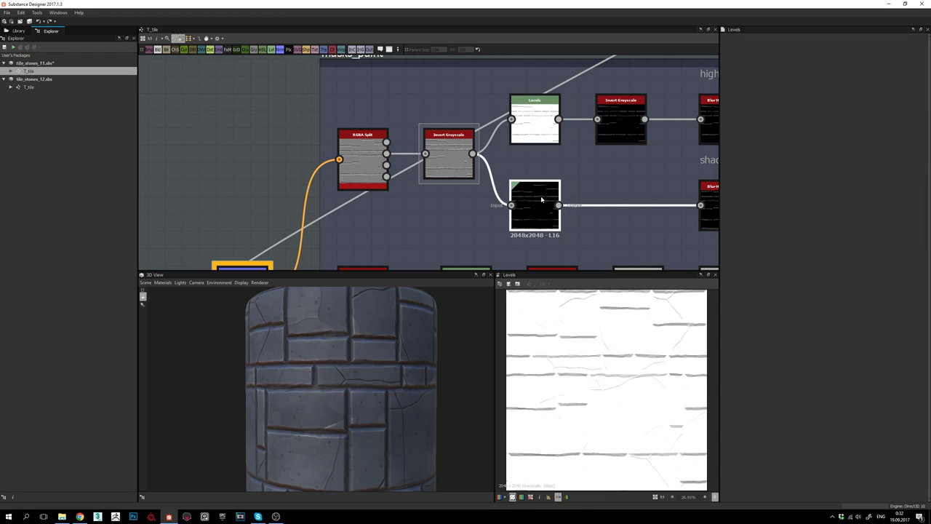
double_click(532, 129)
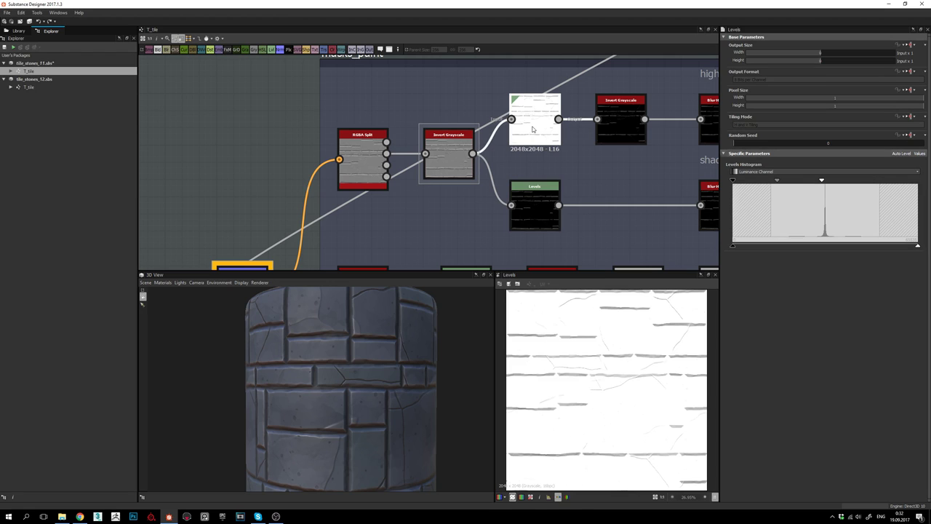
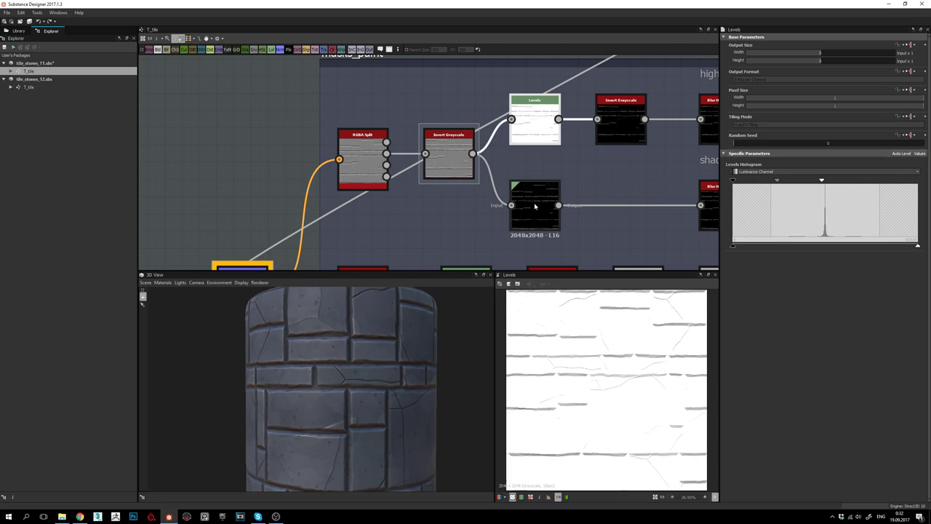
- Compare the outputs of the shadows and highlights Levels nodes in the masks_paint frame
click(535, 204)
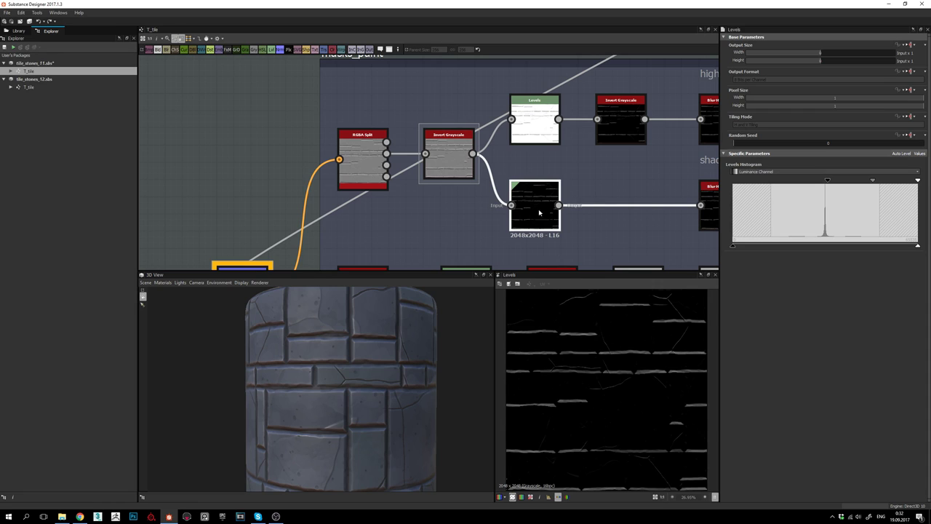
scroll(572, 370, up, 4)
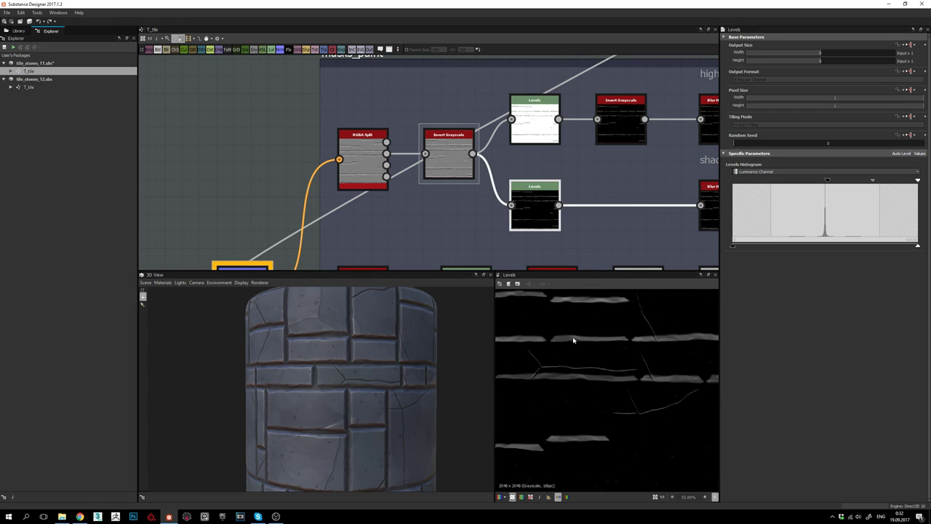
scroll(693, 336, down, 3)
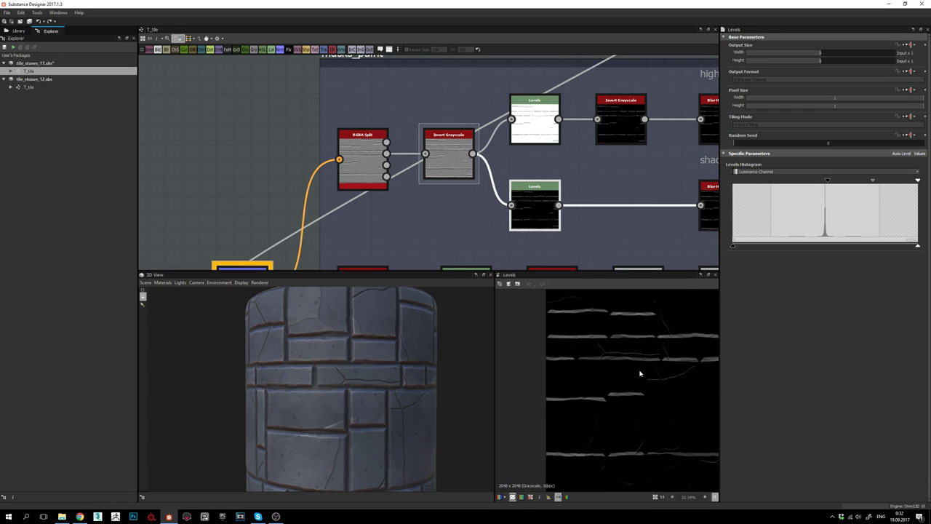
scroll(640, 373, down, 2)
double_click(527, 130)
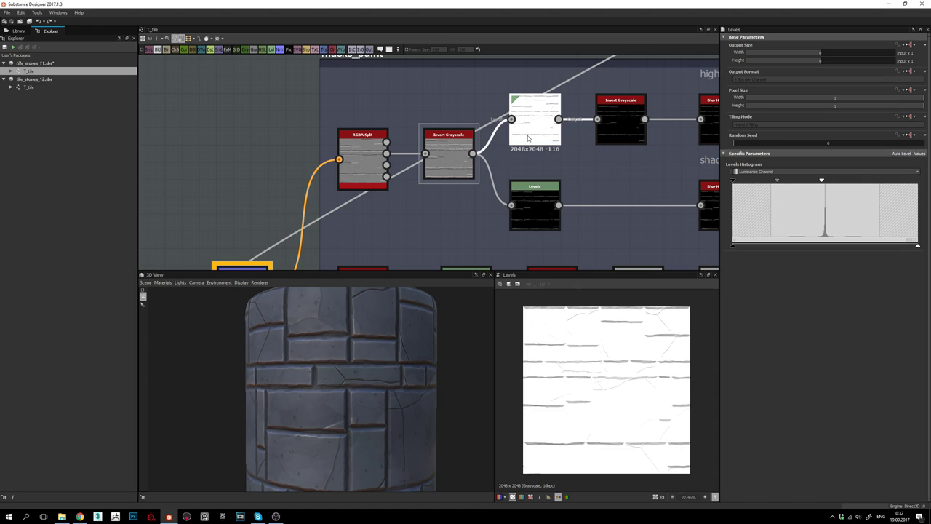
scroll(593, 327, up, 3)
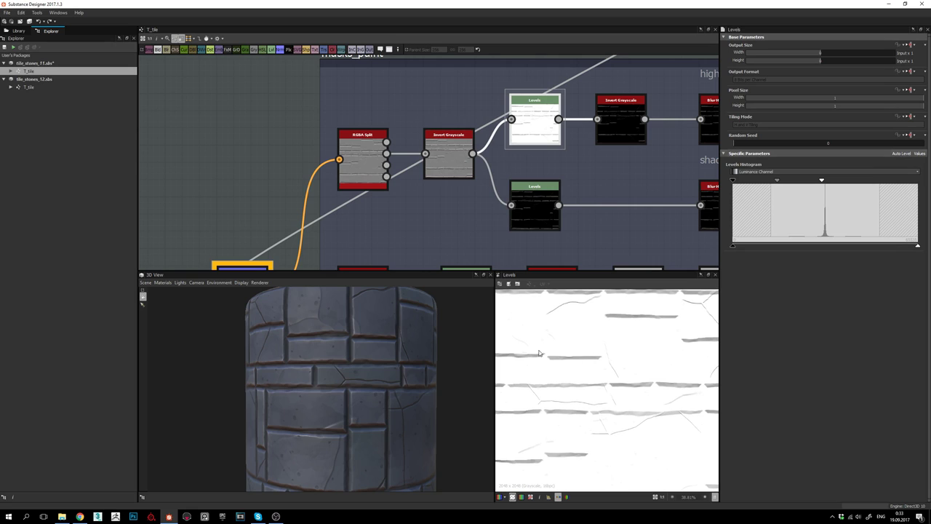
middle_drag(634, 325, 628, 343)
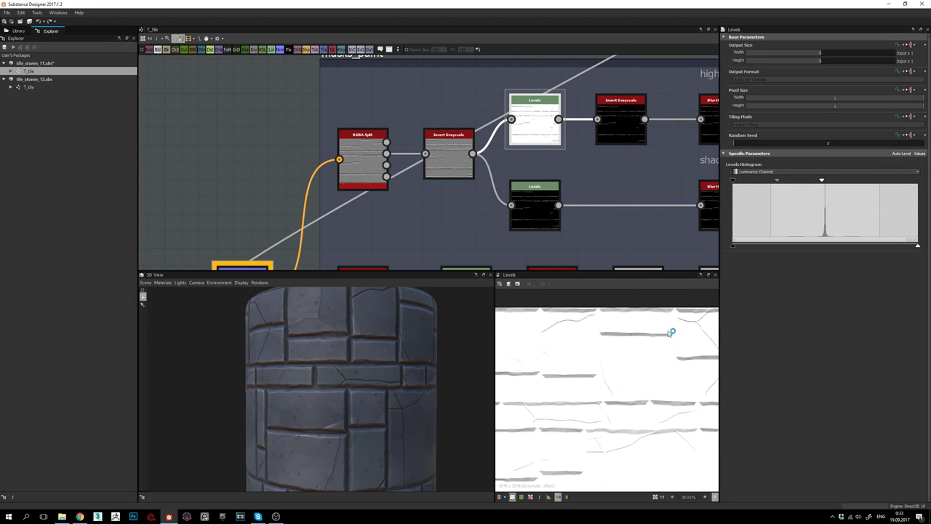
- Preview the Invert Grayscale node between Levels and Blur HQ Grayscale in the highlights branch and examine its mask
middle_drag(595, 165, 514, 184)
click(544, 144)
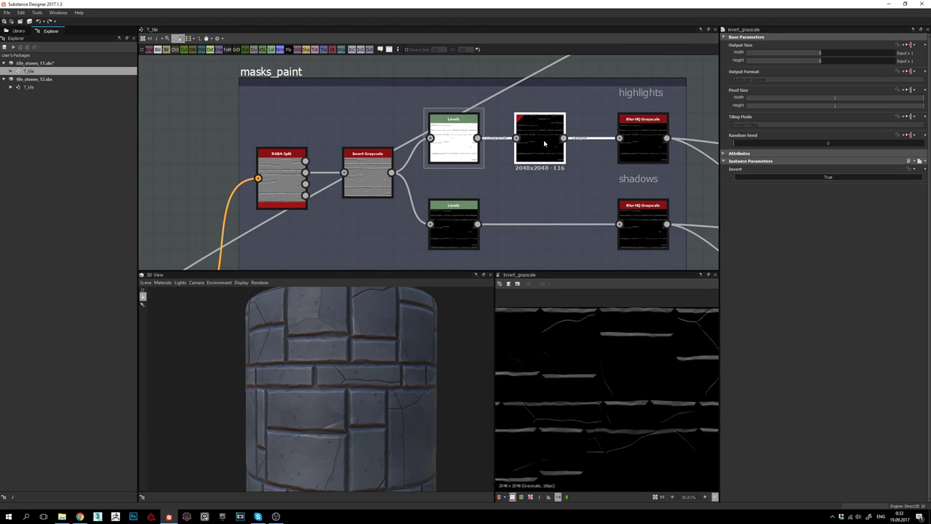
scroll(644, 383, down, 5)
scroll(616, 344, up, 5)
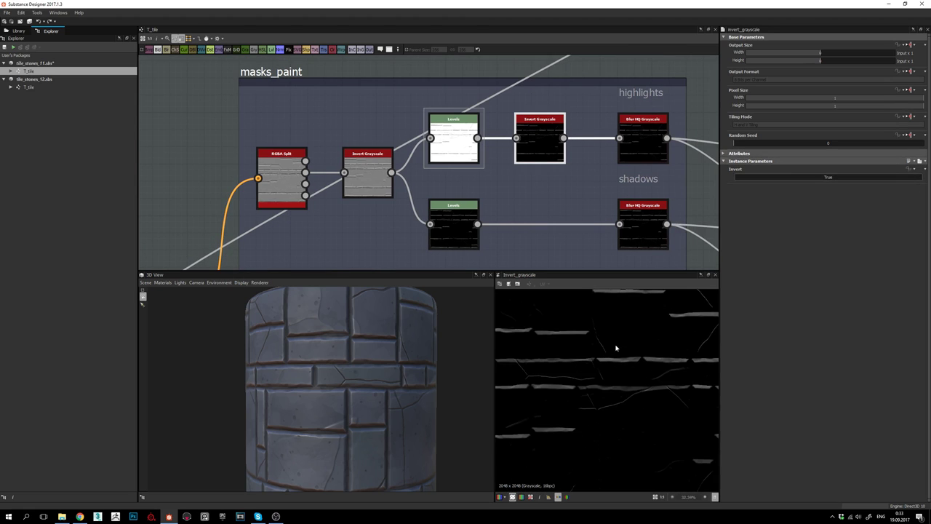
middle_drag(586, 341, 585, 357)
middle_drag(636, 188, 529, 182)
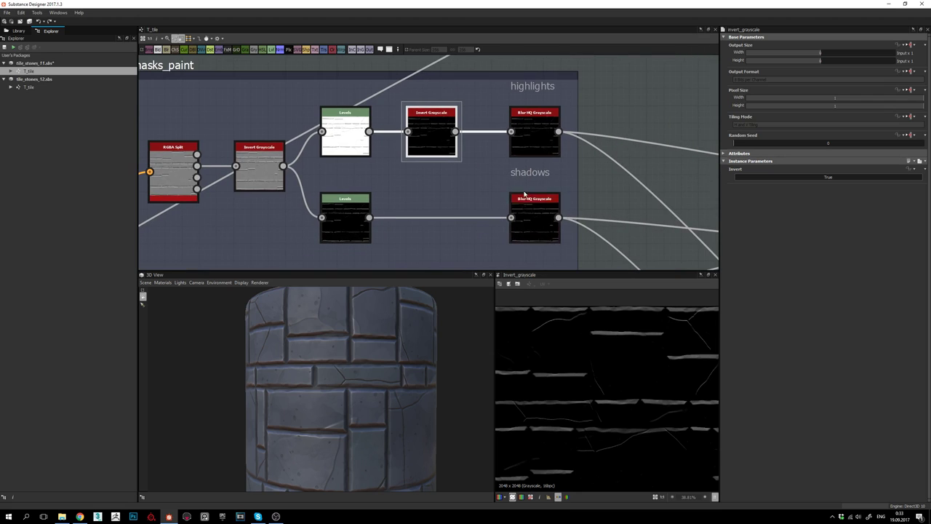
- Compare the highlights Blur HQ Grayscale output with the unblurred Invert Grayscale mask at close range
click(535, 142)
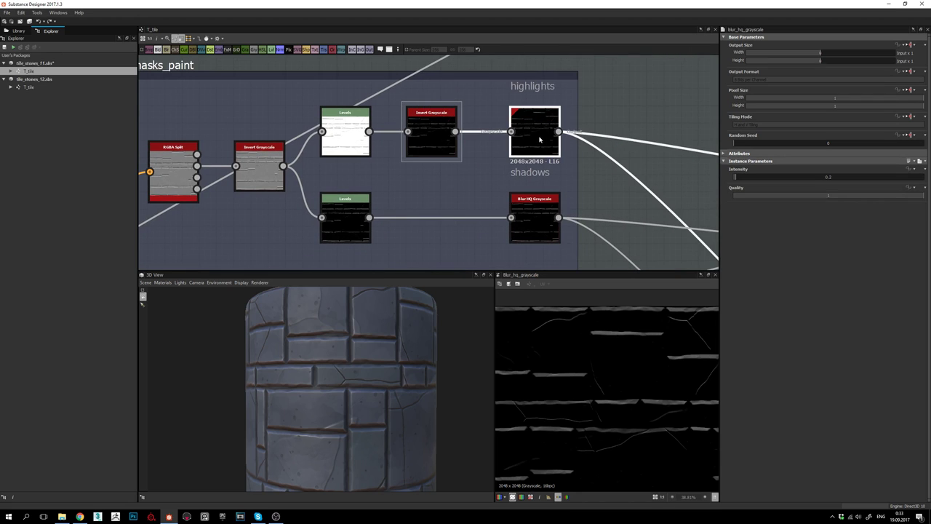
scroll(619, 388, up, 3)
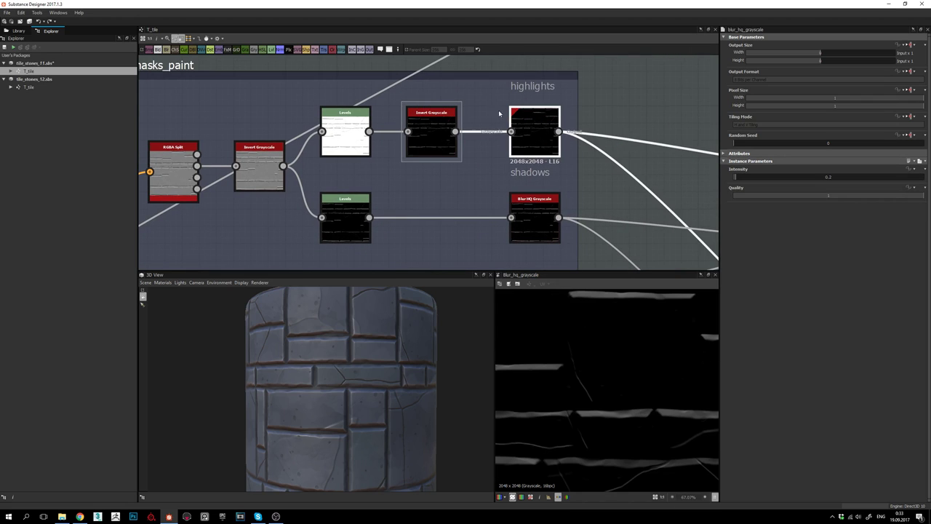
click(426, 125)
scroll(580, 389, up, 3)
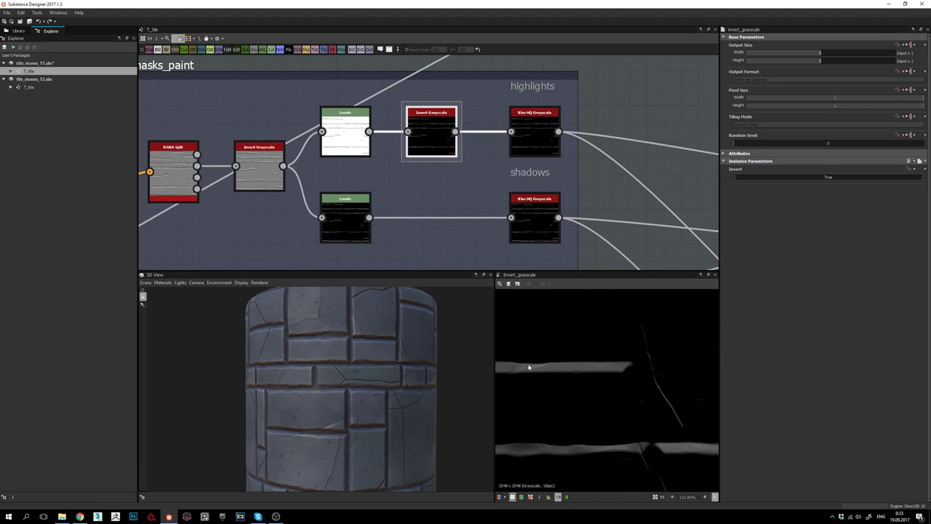
scroll(631, 393, up, 2)
double_click(540, 141)
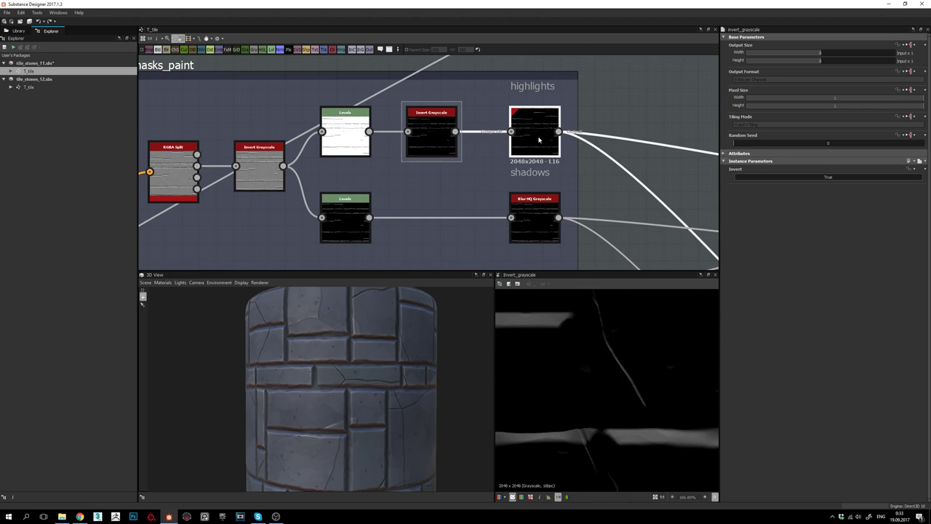
- Preview the shadows Blur HQ Grayscale mask and trace it to the Blend node labelled shadows
middle_drag(540, 220, 304, 174)
click(534, 204)
scroll(304, 175, down, 4)
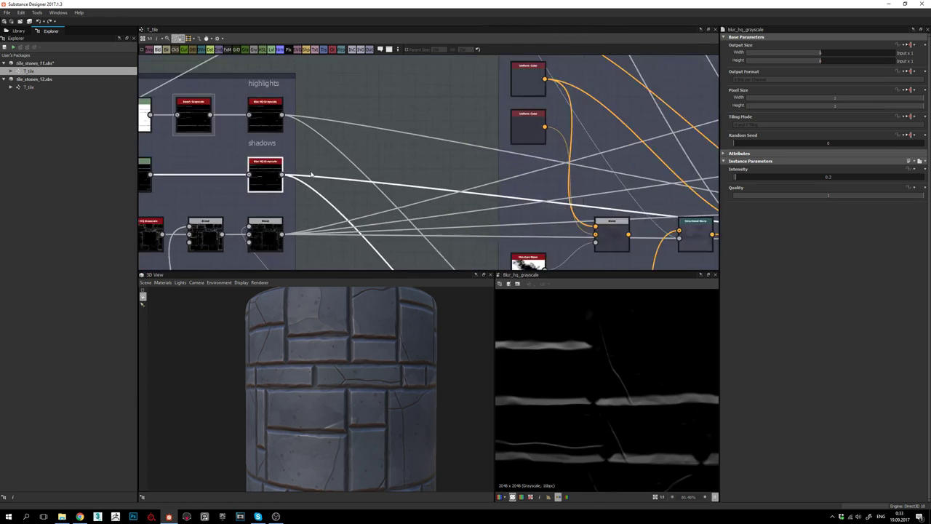
middle_drag(529, 194, 248, 177)
scroll(438, 199, up, 2)
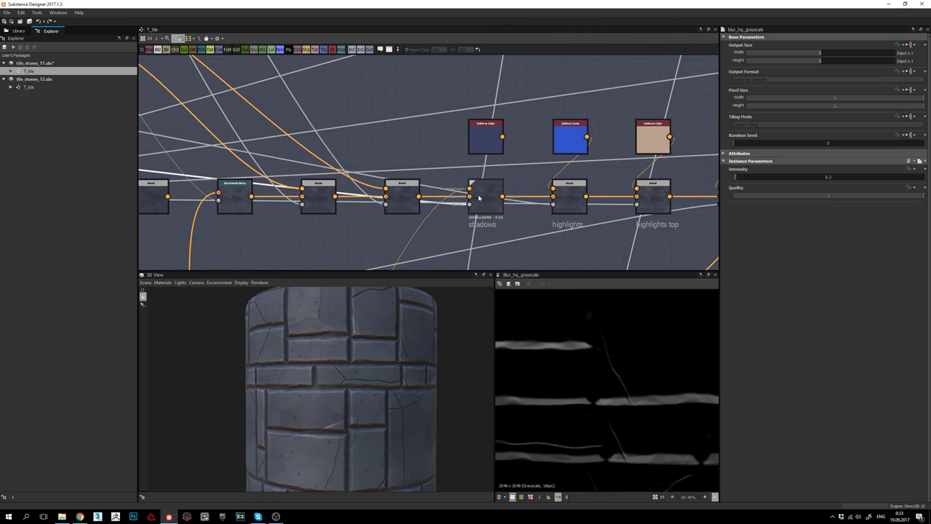
click(471, 202)
scroll(601, 422, down, 3)
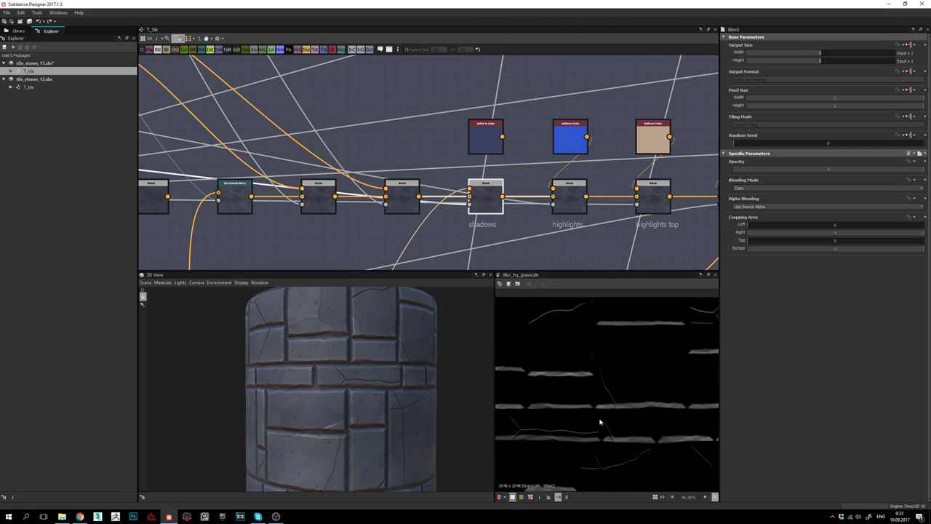
- Compare the shadows and highlights Blend results with the masks feeding their opacity inputs
double_click(489, 198)
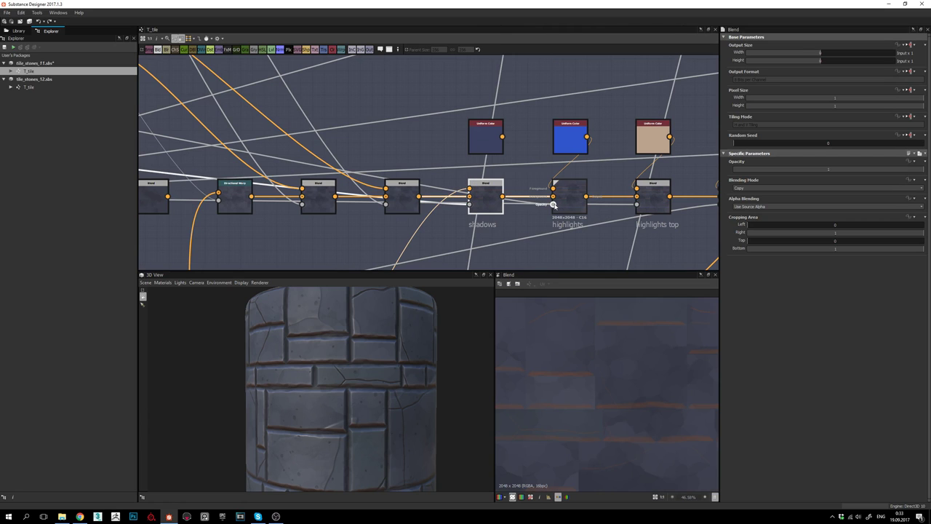
double_click(567, 207)
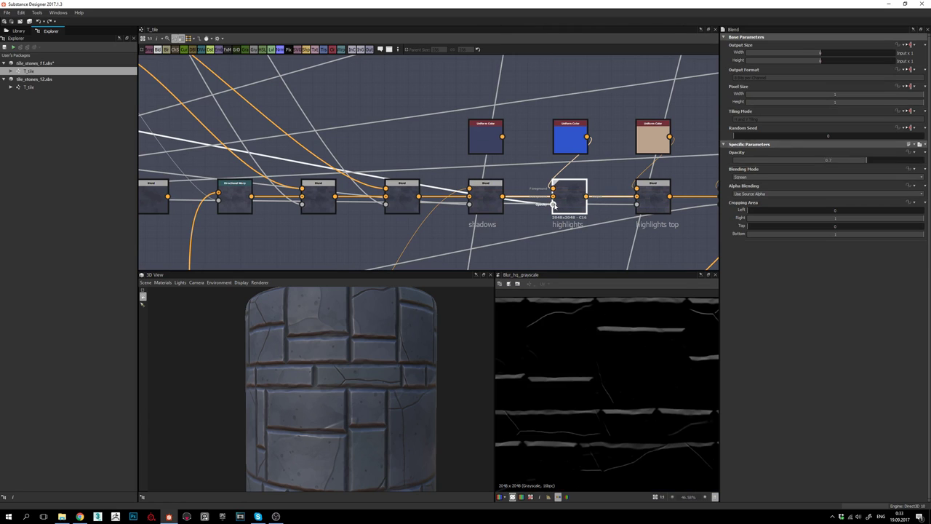
double_click(469, 205)
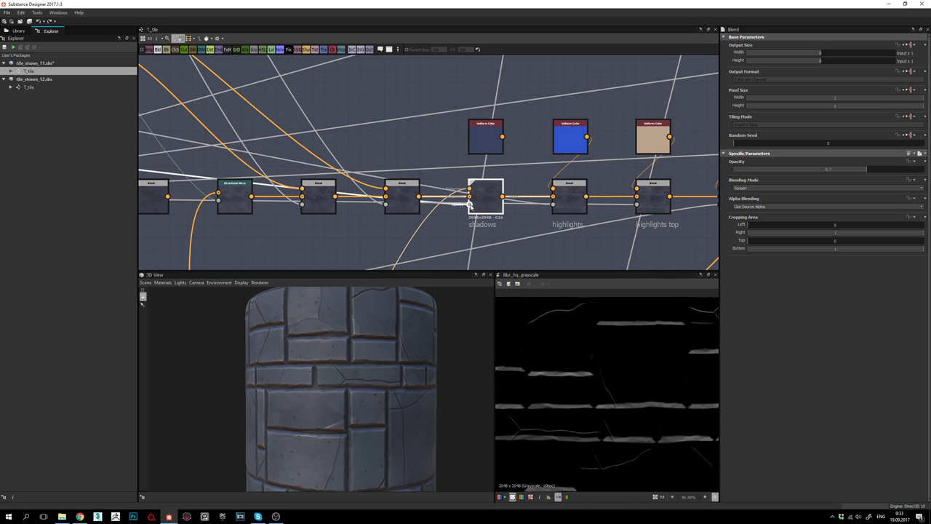
double_click(553, 205)
double_click(486, 204)
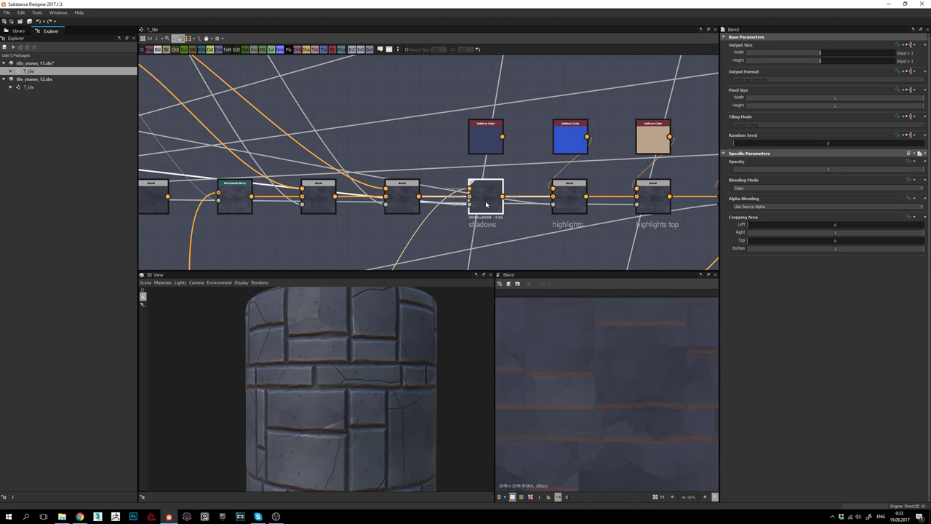
double_click(566, 203)
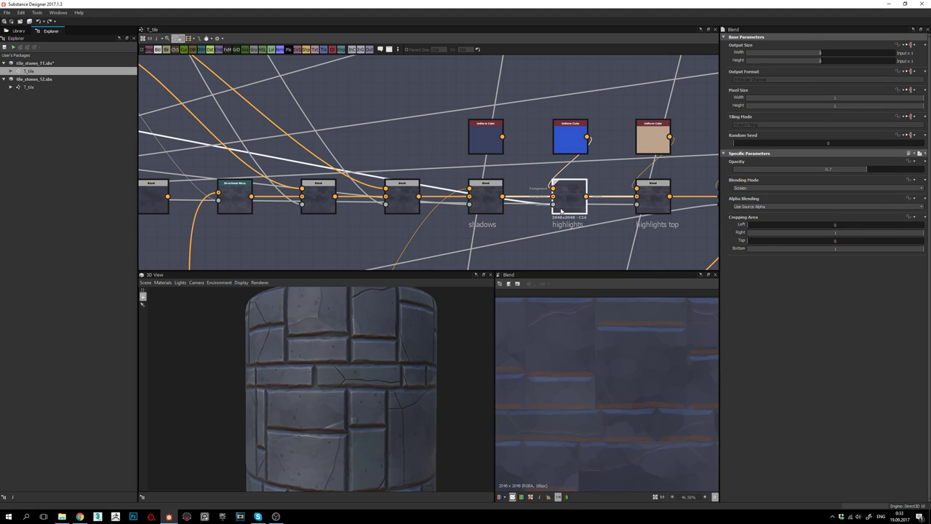
scroll(561, 208, up, 2)
double_click(550, 203)
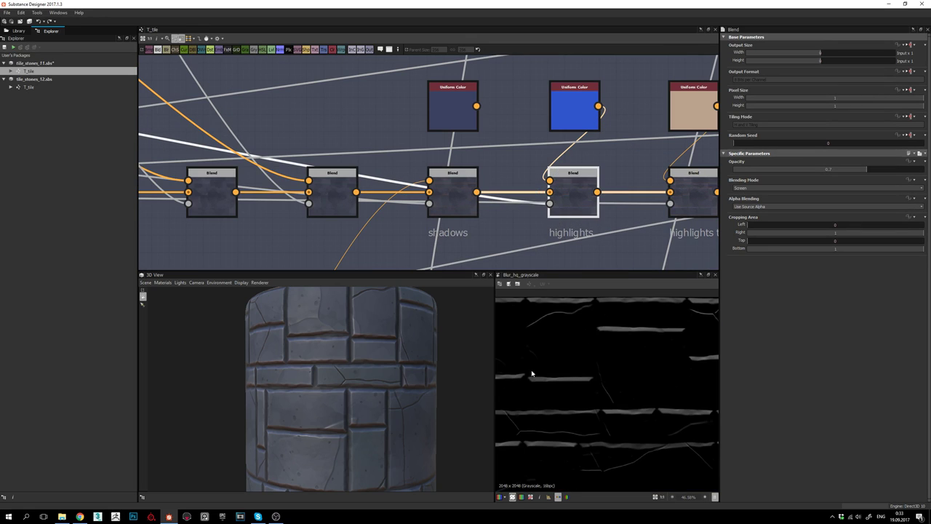
double_click(570, 198)
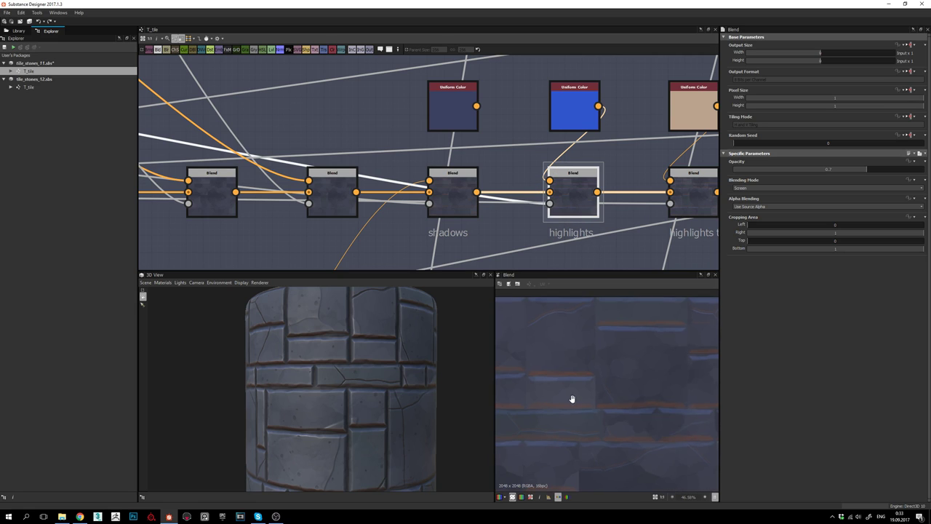
- Examine the coloured shadow and highlight edges along the tile gaps and cracks in the highlights Blend result
scroll(572, 399, down, 2)
scroll(579, 364, up, 3)
middle_drag(578, 368, 567, 374)
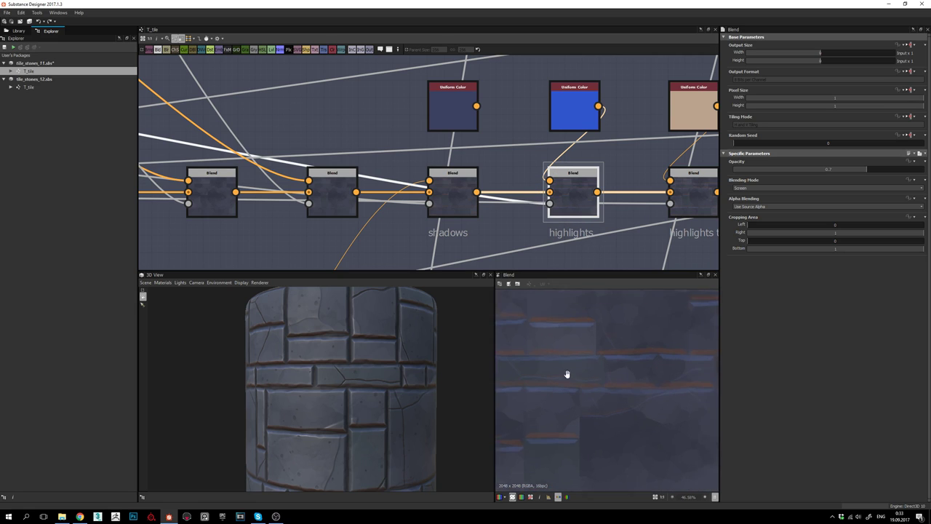
scroll(602, 384, down, 3)
scroll(595, 376, up, 4)
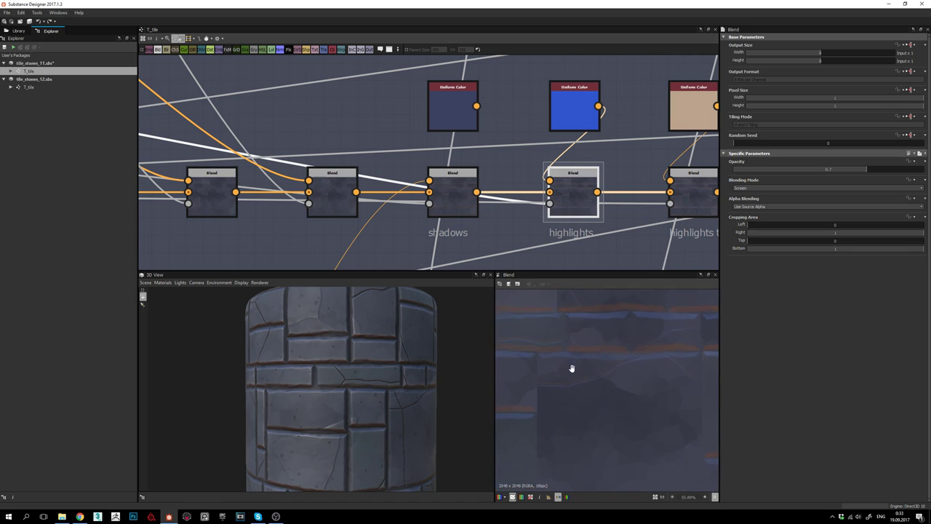
scroll(602, 378, up, 3)
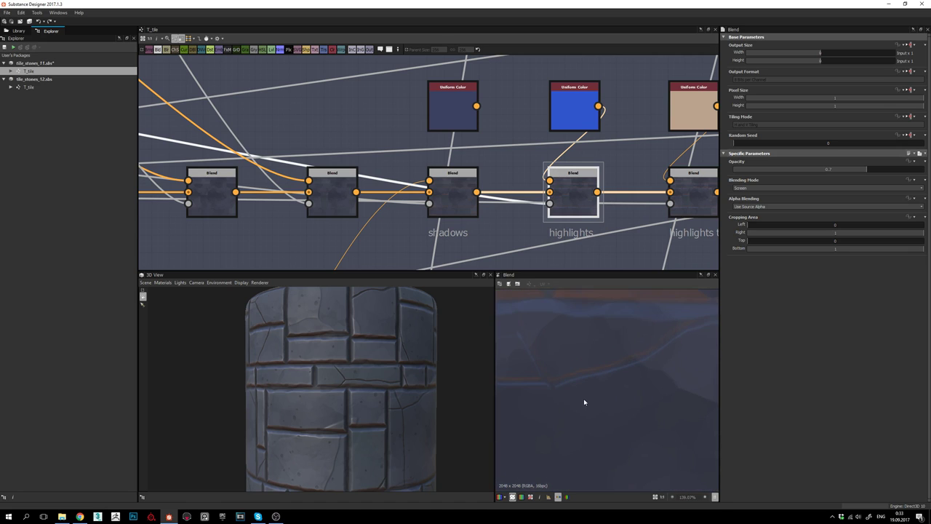
scroll(601, 415, up, 2)
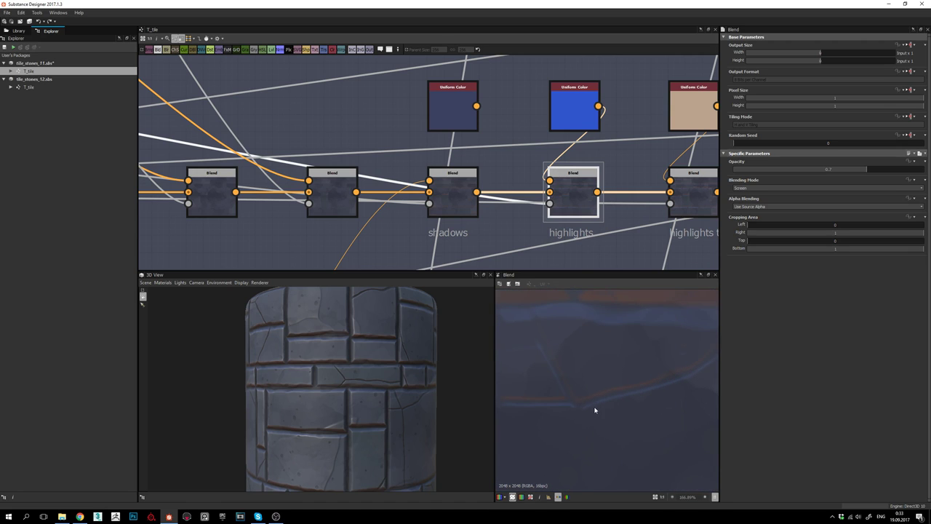
middle_drag(595, 410, 571, 407)
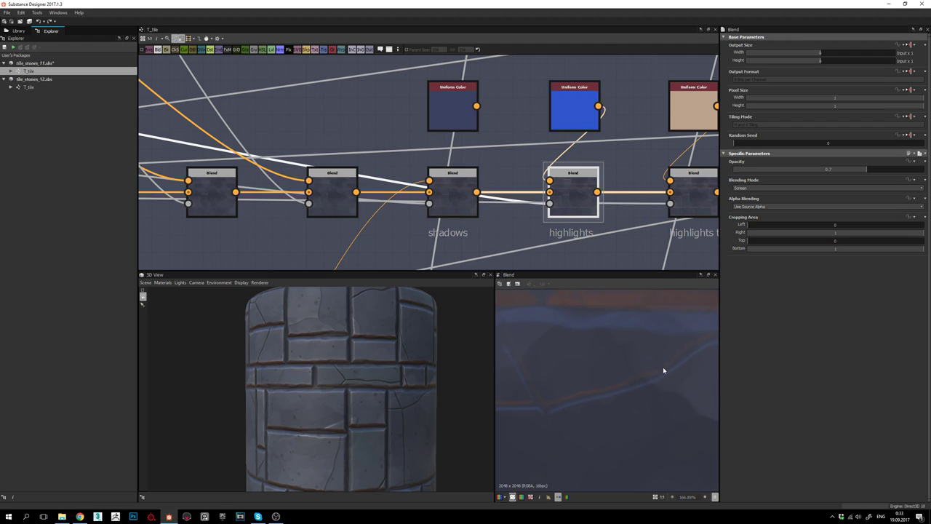
scroll(627, 383, down, 1)
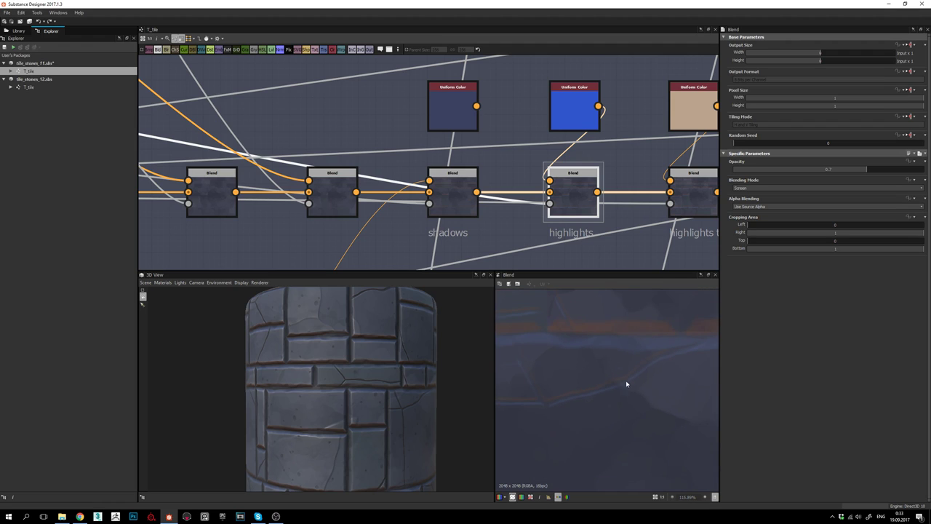
scroll(629, 377, up, 1)
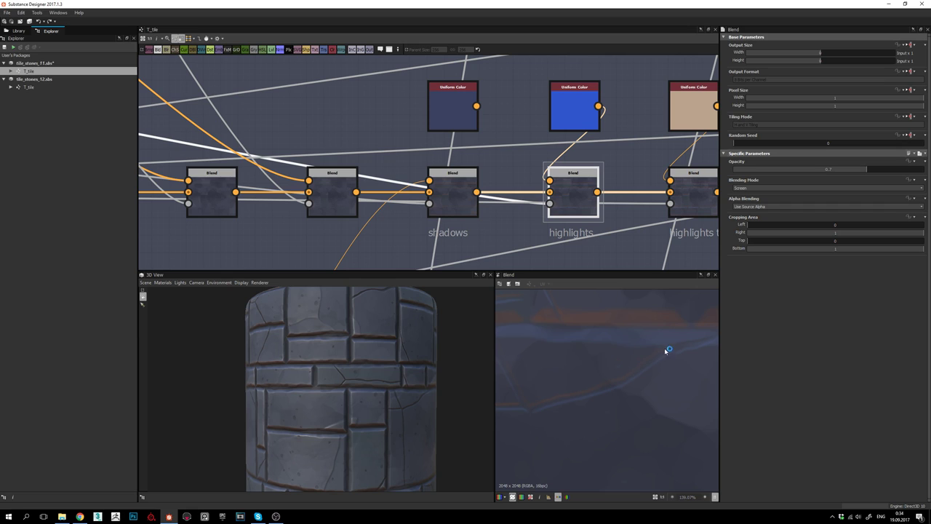
- Examine the overall highlights Blend texture and compare it with the rotated 3D cylinder preview
scroll(641, 414, down, 5)
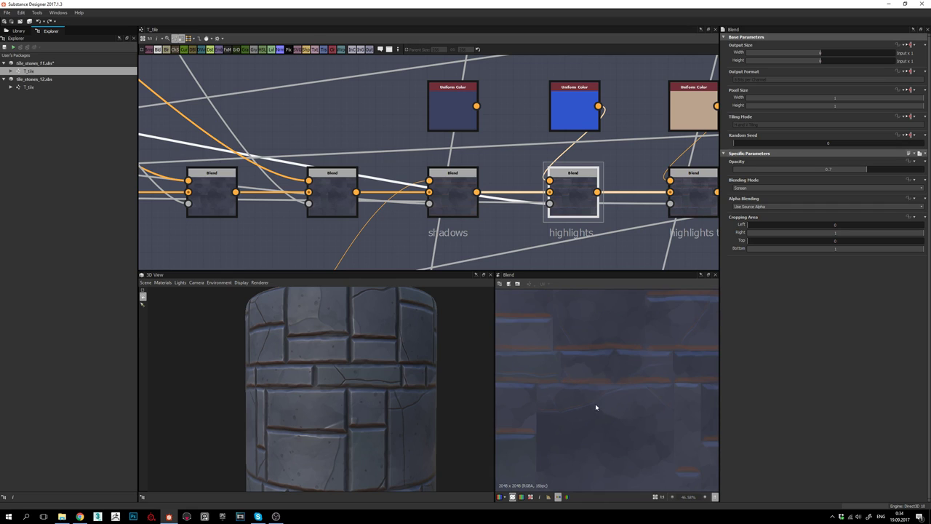
scroll(589, 336, up, 2)
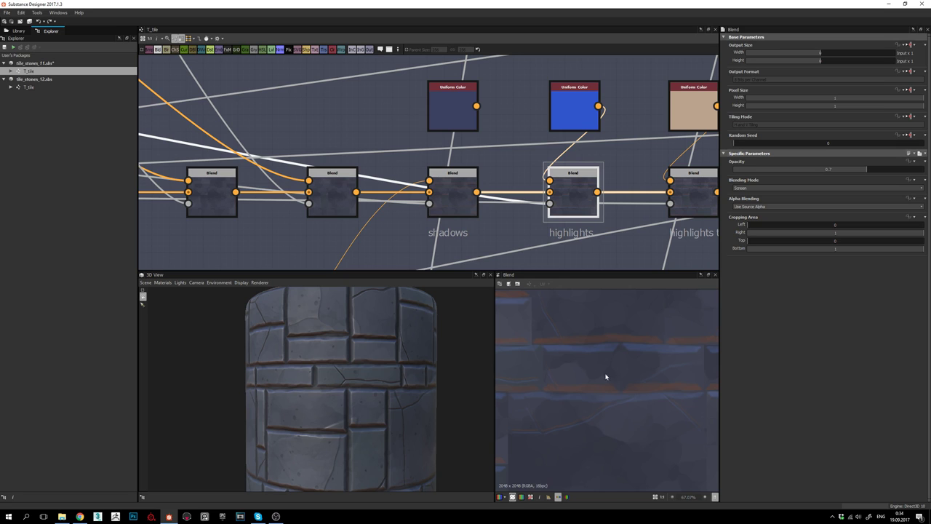
scroll(634, 387, down, 3)
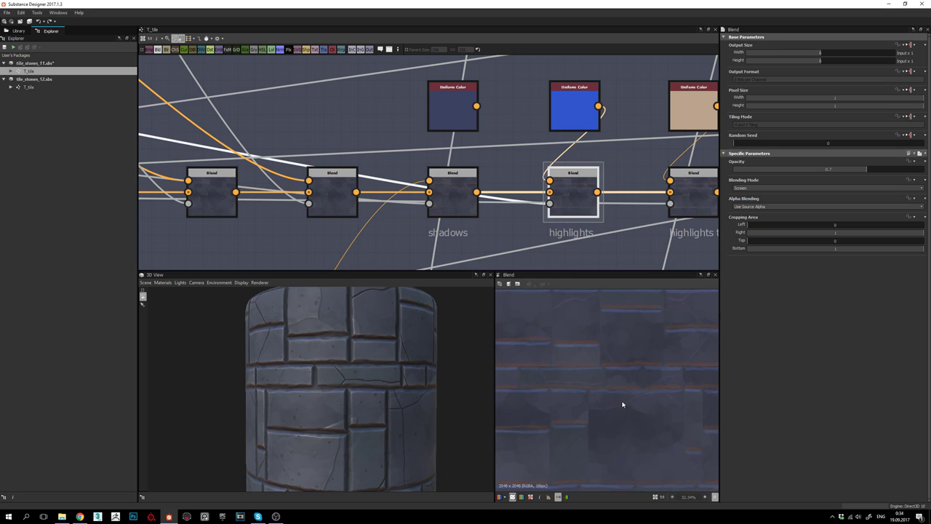
scroll(627, 397, down, 2)
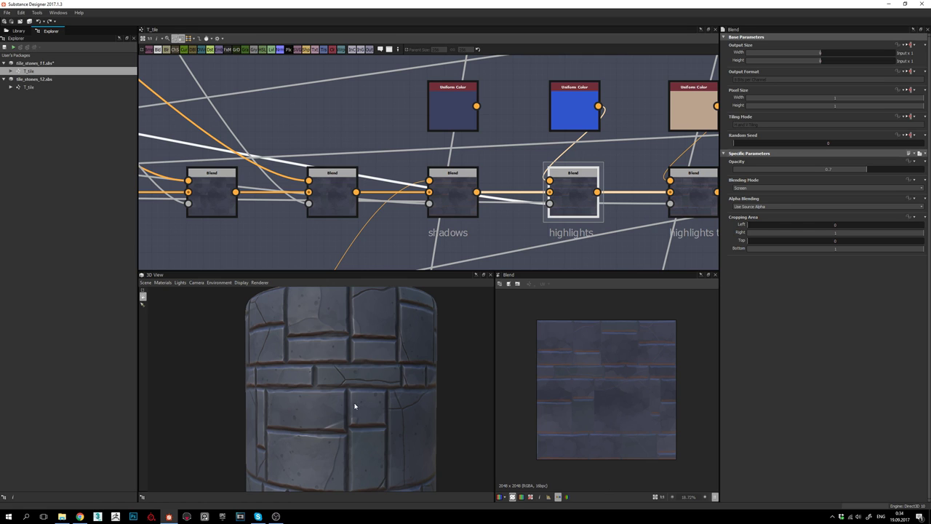
drag(355, 406, 413, 397)
scroll(601, 390, up, 3)
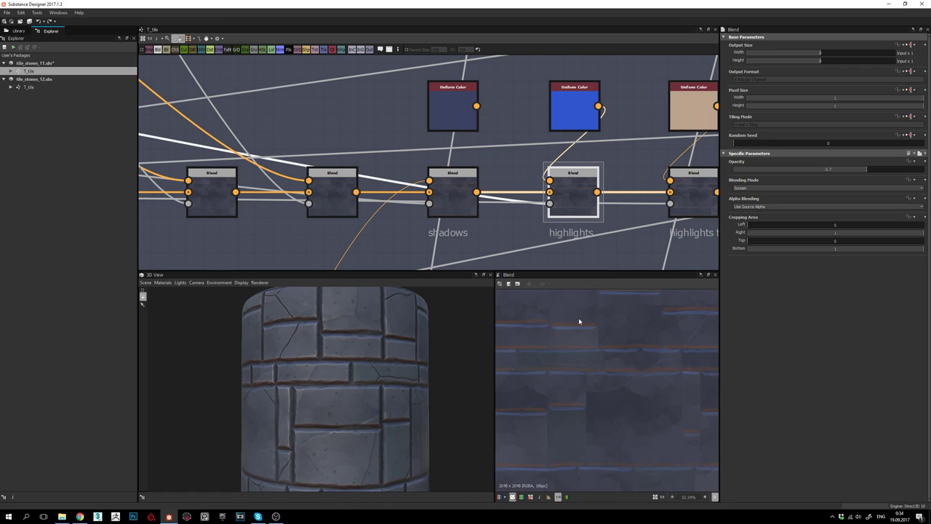
- Inspect the highlights Blend texture up close and compare its coloured edges with the 3D cylinder from several angles
scroll(585, 362, up, 3)
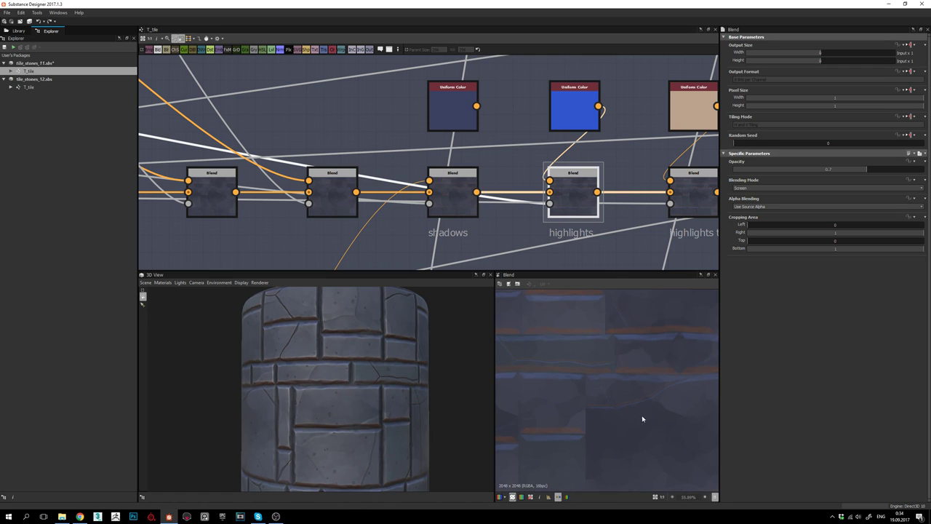
drag(377, 401, 301, 418)
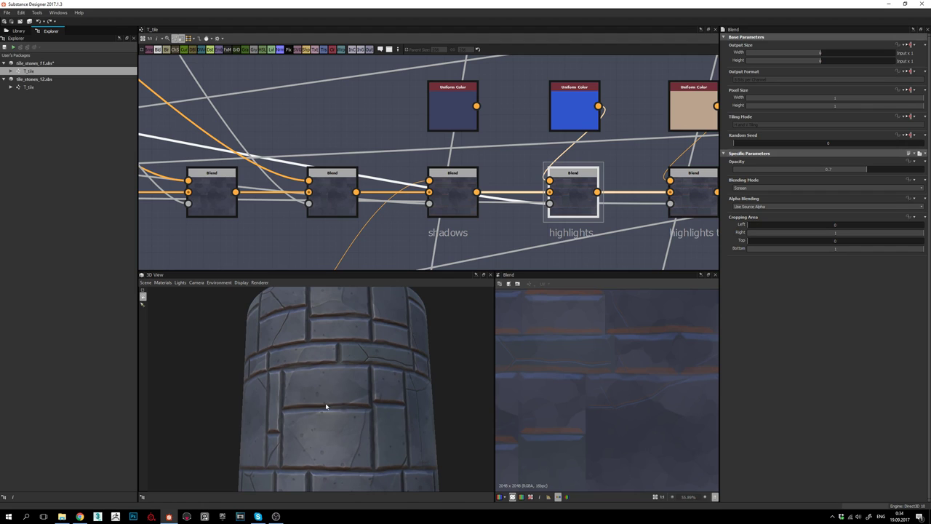
drag(370, 408, 374, 424)
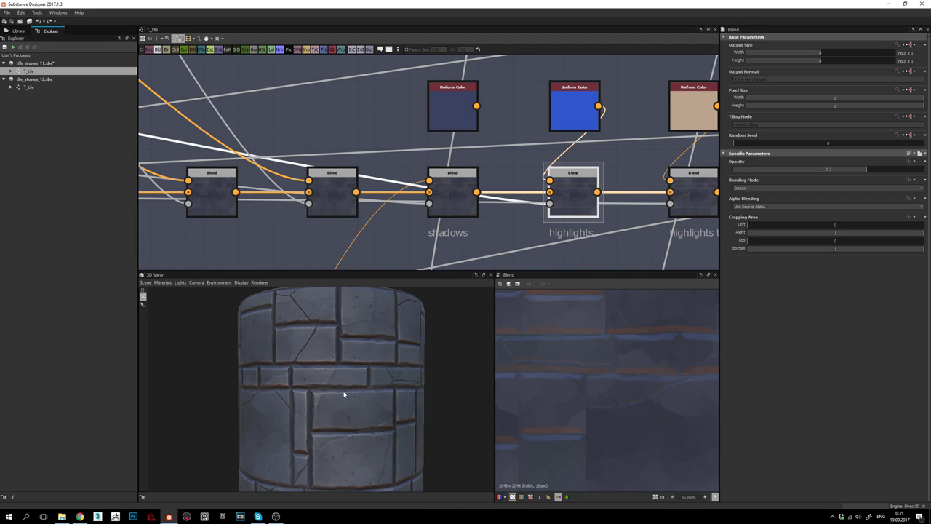
drag(390, 393, 348, 406)
- Preview the full grayscale mask that feeds the opacity input of the highlights top Blend
middle_drag(551, 173, 465, 161)
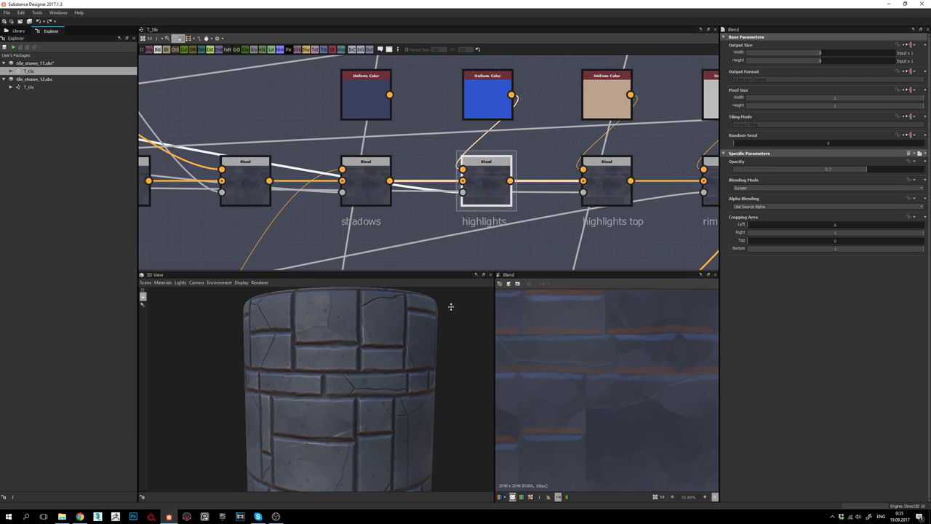
click(608, 183)
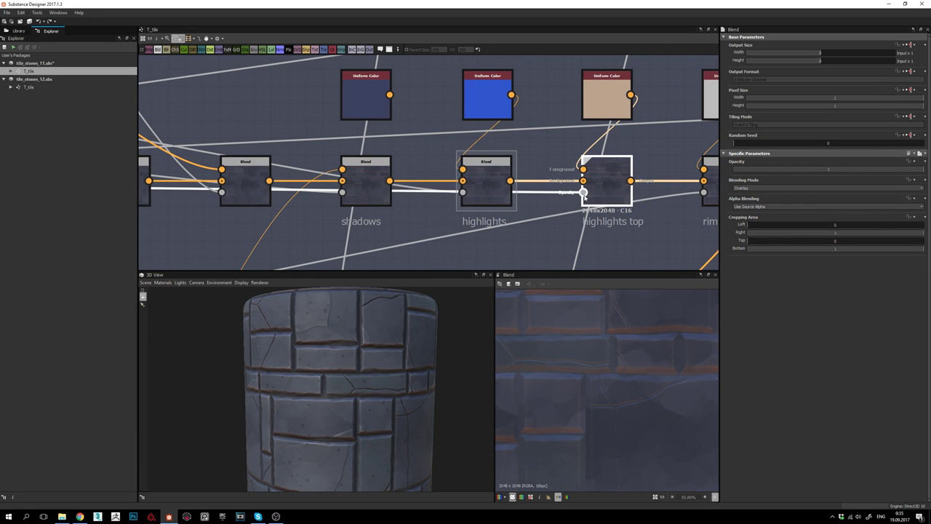
double_click(584, 192)
scroll(603, 371, down, 5)
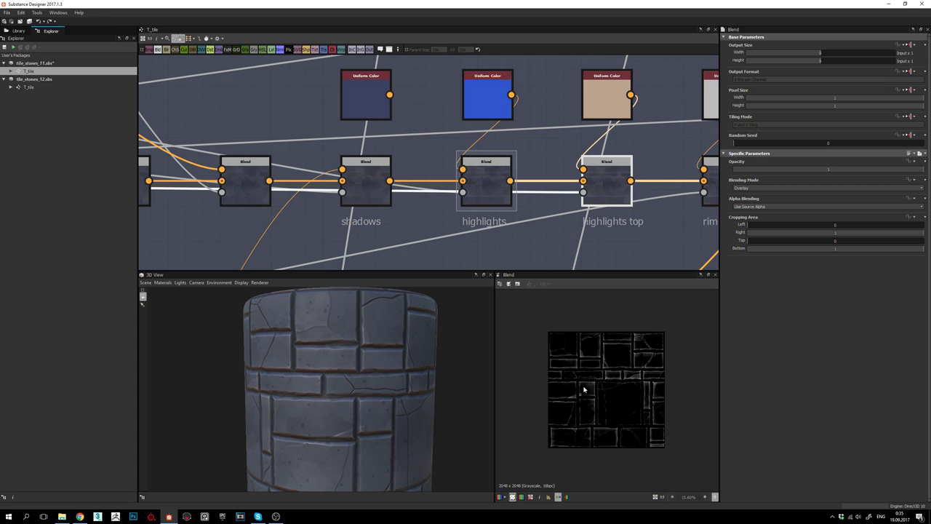
scroll(603, 387, up, 2)
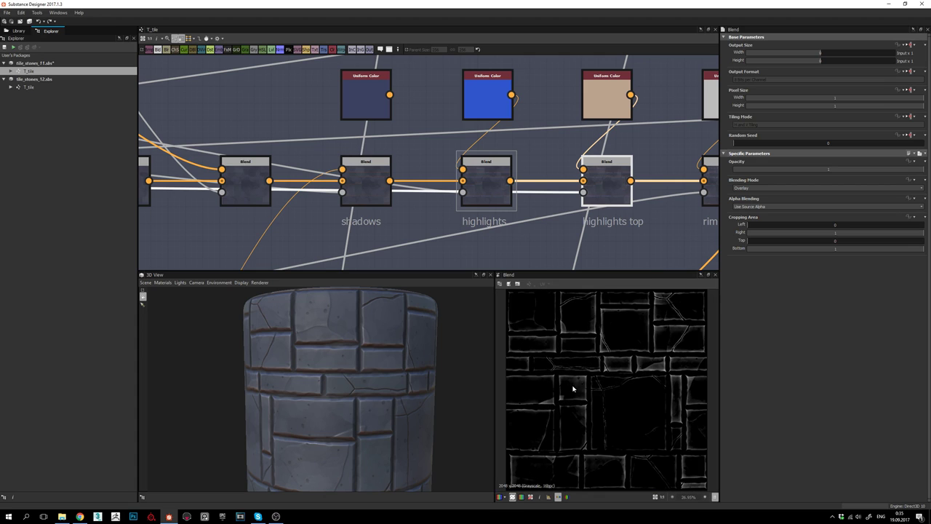
- Trace the highlights top mask back through the graph to its source and preview the Normal node
middle_drag(314, 158, 809, 155)
middle_drag(284, 163, 786, 151)
middle_drag(233, 198, 620, 175)
click(300, 152)
double_click(301, 151)
middle_drag(410, 164, 411, 195)
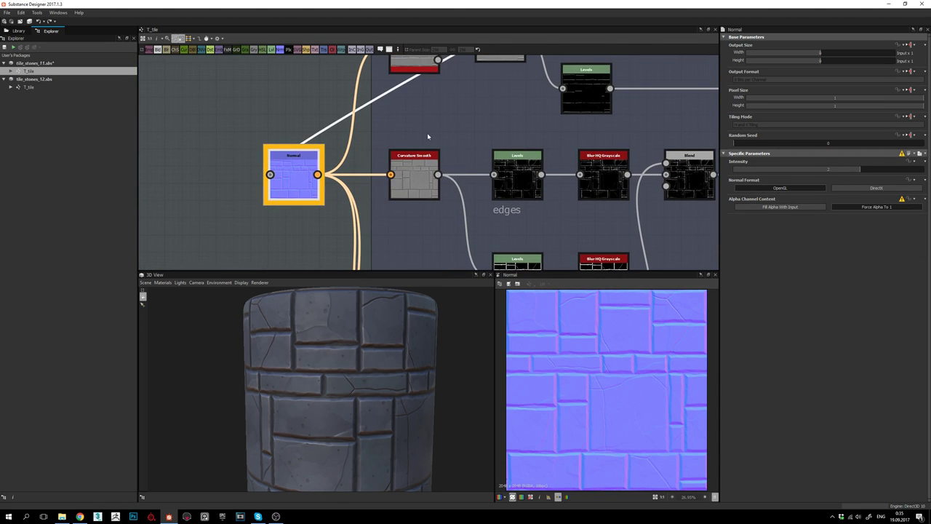
middle_drag(437, 123, 439, 188)
- Preview the Curvature Smooth node and the Levels node labelled edges that it feeds
double_click(417, 237)
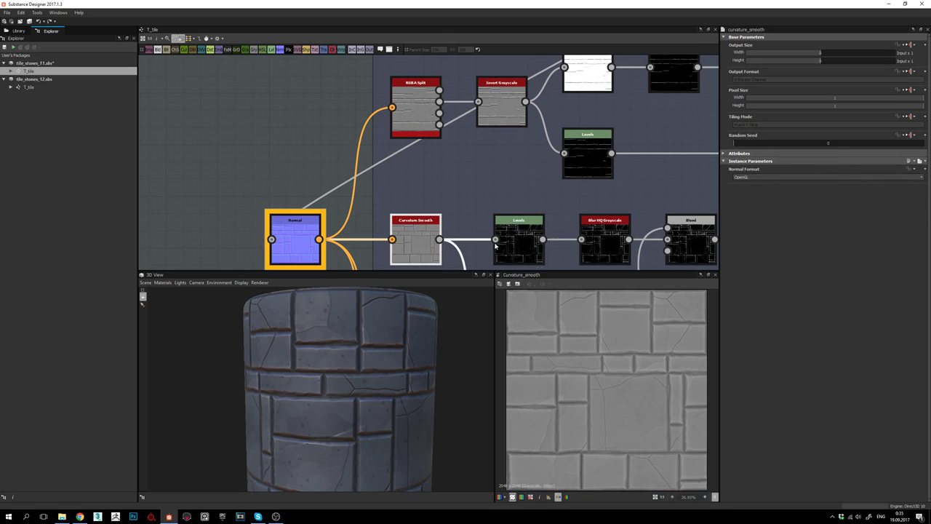
middle_drag(551, 241, 523, 173)
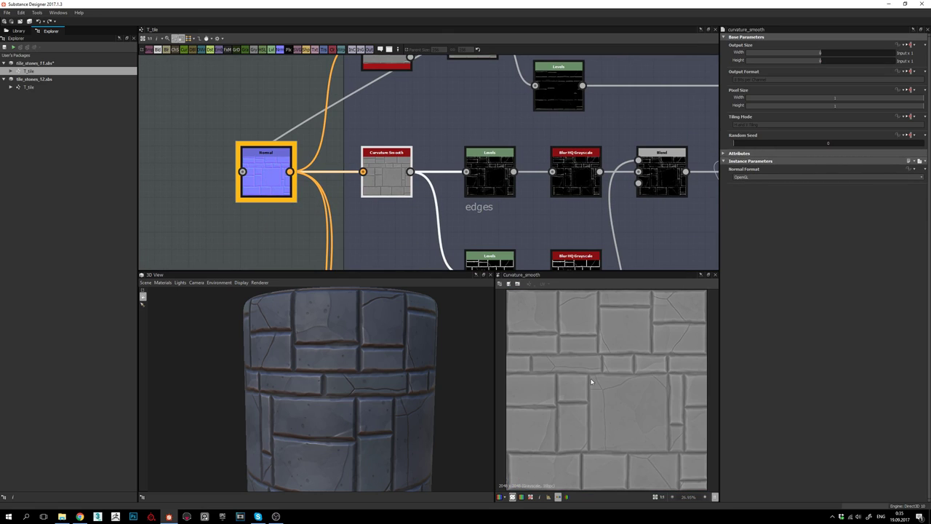
click(484, 165)
double_click(484, 164)
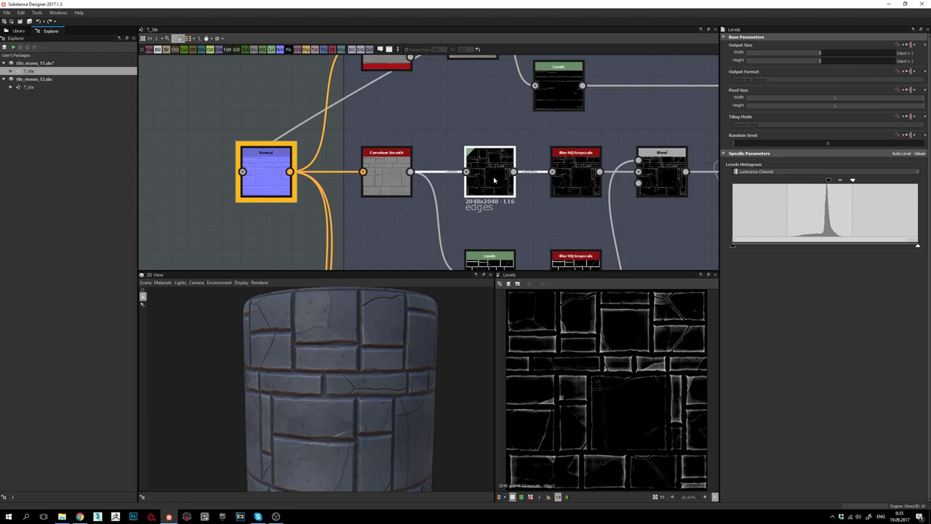
- Examine the edges Levels mask closely along the stone borders and cracks
scroll(601, 373, up, 6)
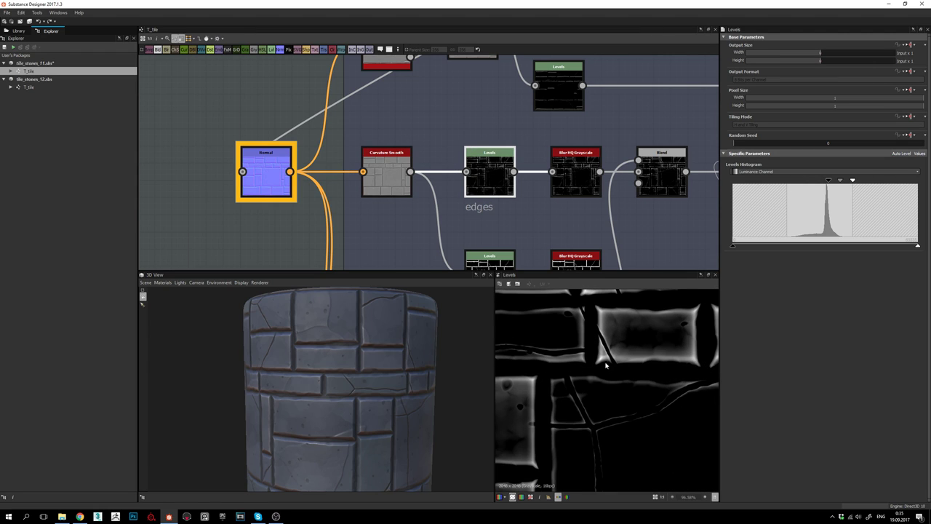
scroll(643, 383, up, 1)
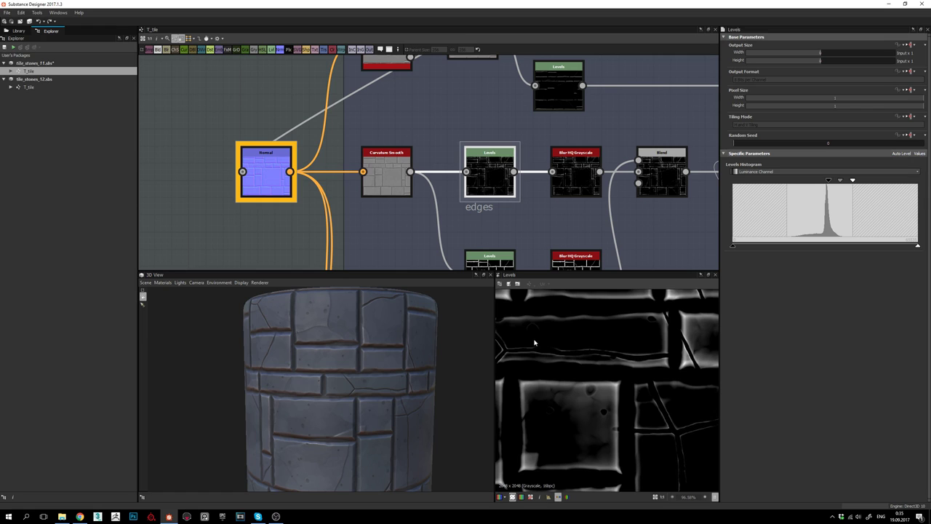
middle_drag(660, 384, 557, 386)
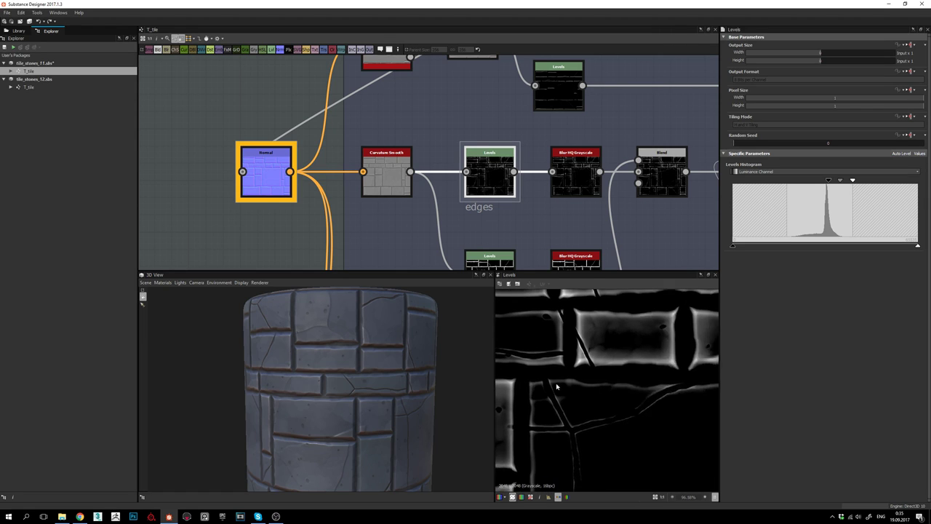
scroll(559, 386, down, 3)
middle_drag(623, 454, 599, 410)
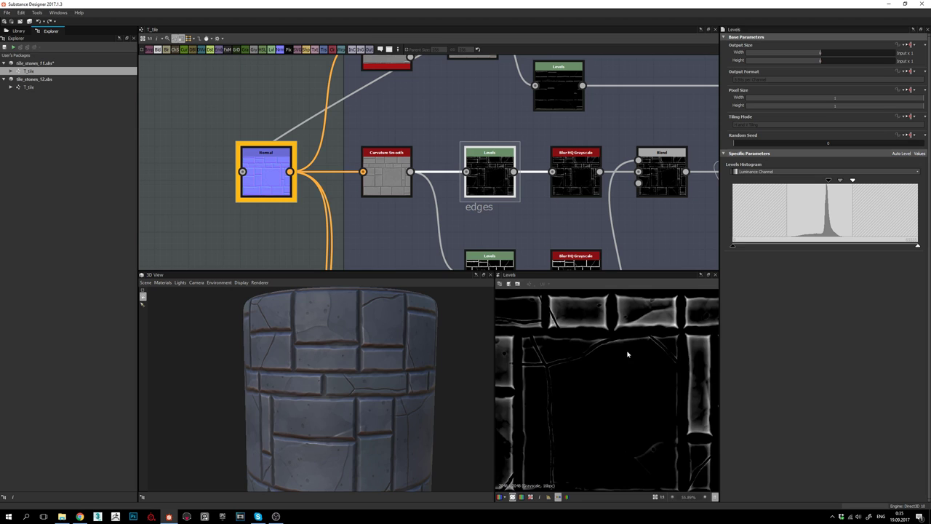
middle_drag(628, 354, 624, 371)
- Preview the edges Blur HQ Grayscale and its Add (Linear Dodge) Blend, and trace the foreground input to the Curvature branch
middle_drag(584, 171, 577, 171)
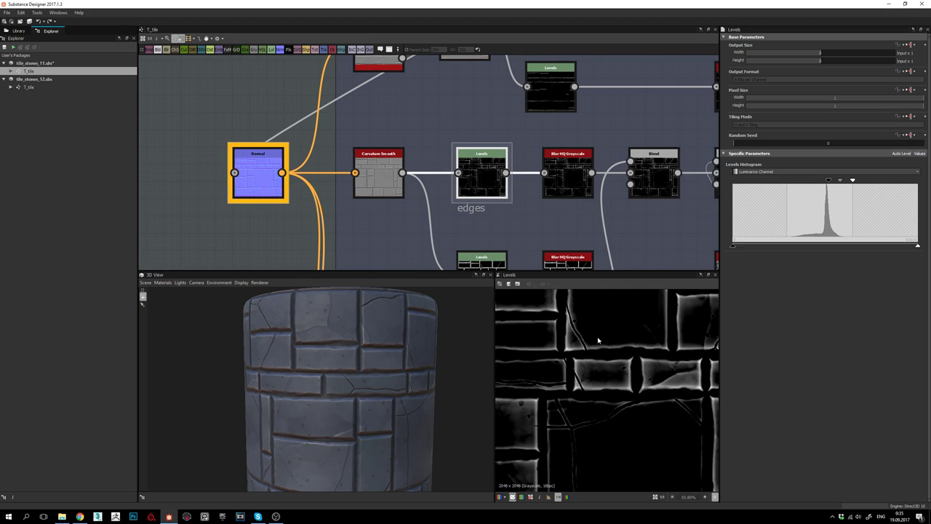
middle_drag(554, 214, 500, 218)
double_click(531, 173)
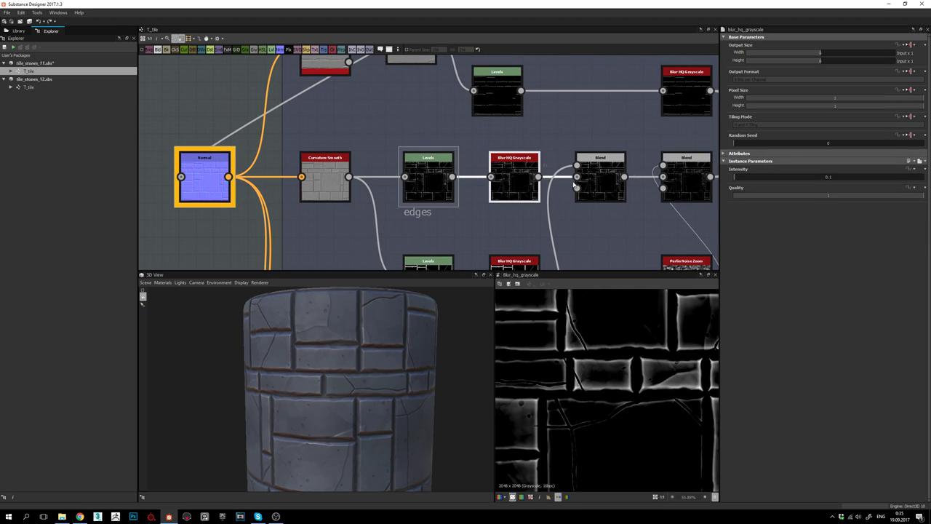
double_click(600, 175)
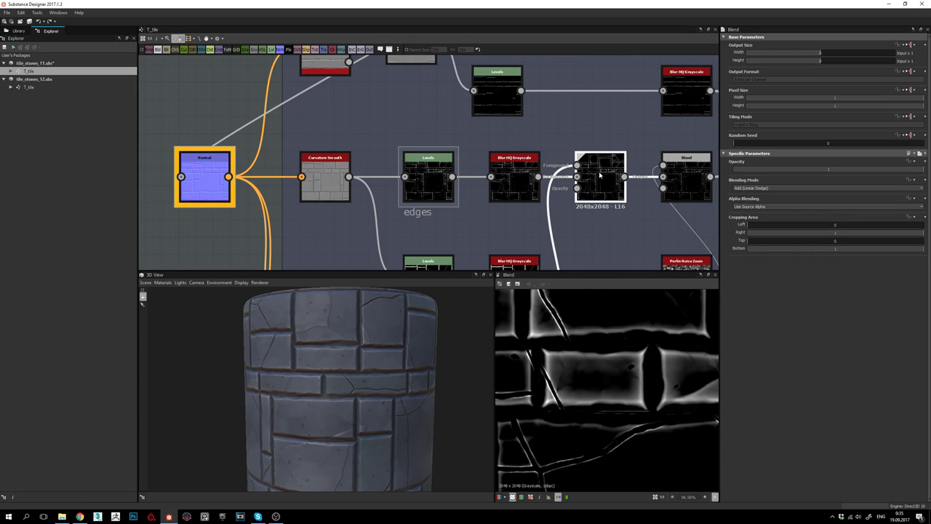
middle_drag(604, 209, 584, 195)
middle_drag(554, 214, 575, 155)
middle_drag(582, 212, 622, 117)
scroll(569, 212, down, 4)
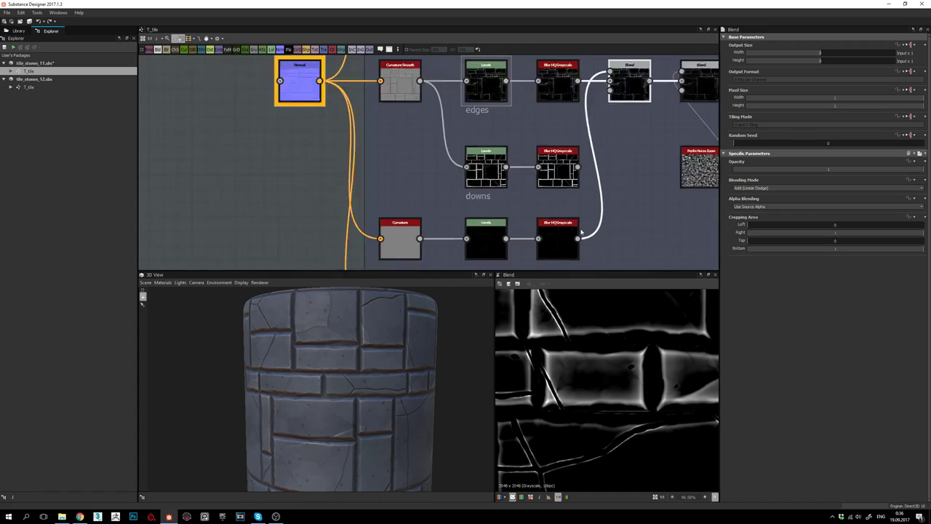
- Compare the Curvature Smooth output with the Curvature output around the tile edges and cracks
middle_drag(480, 204, 493, 191)
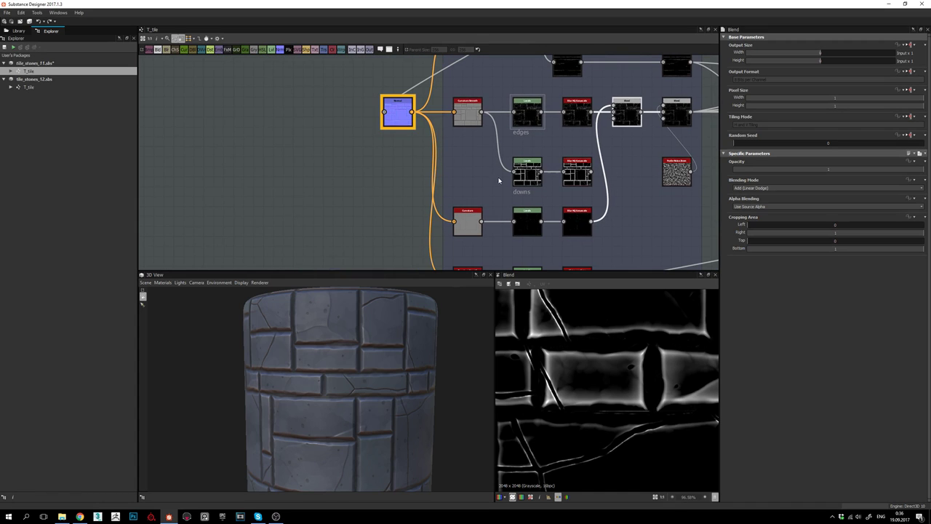
double_click(469, 111)
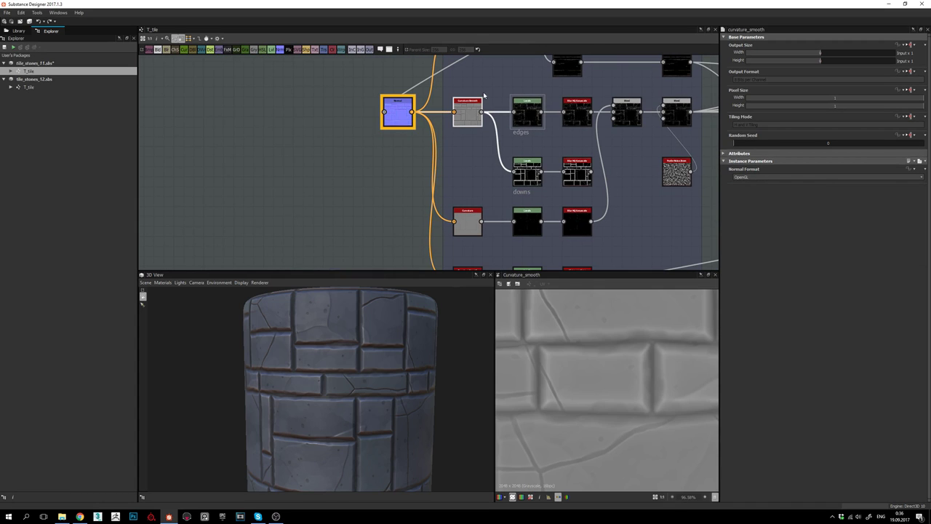
double_click(469, 224)
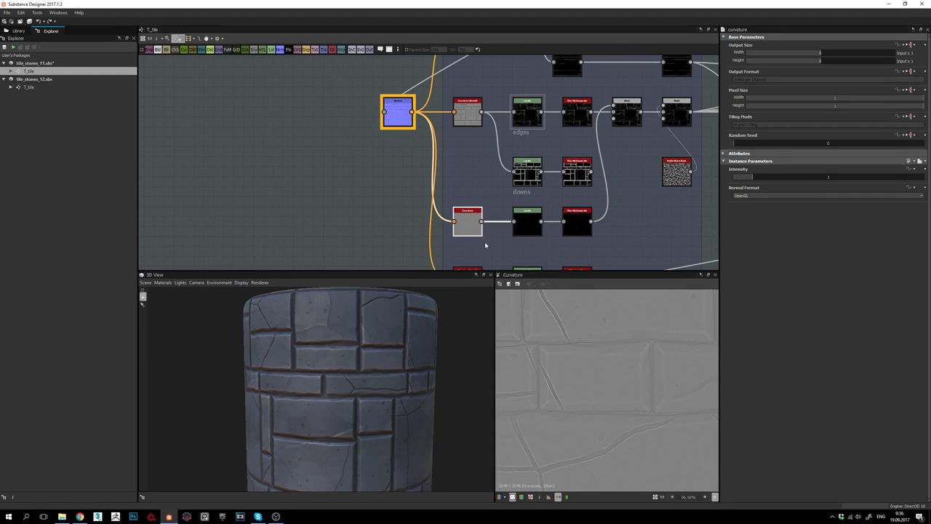
scroll(556, 357, up, 2)
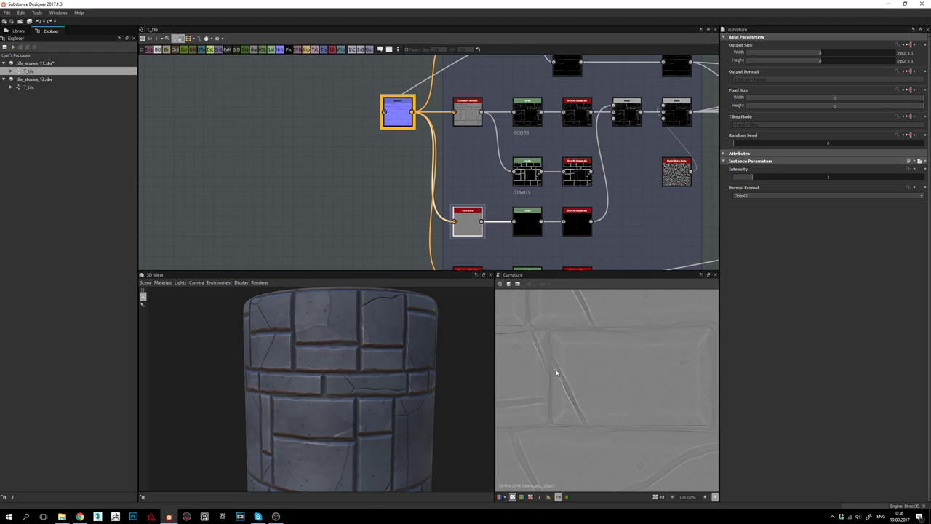
double_click(472, 112)
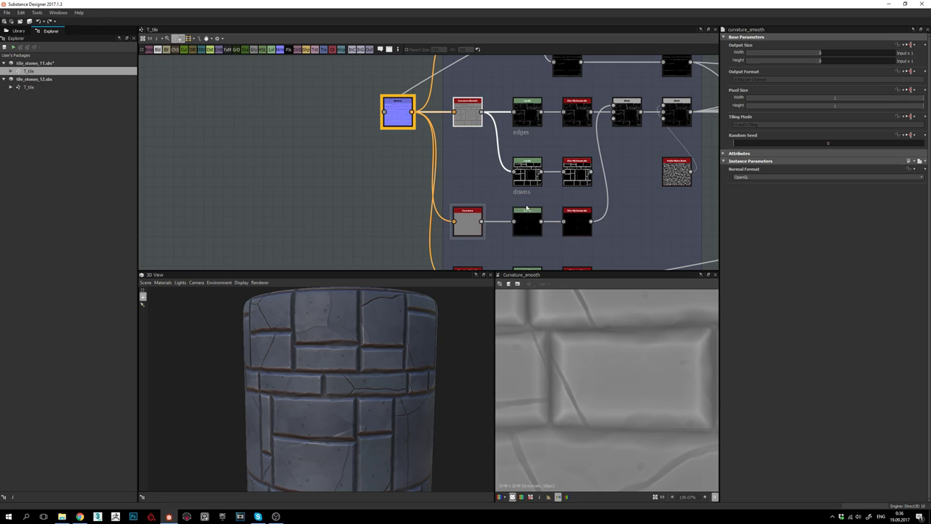
middle_drag(534, 233, 513, 236)
double_click(447, 227)
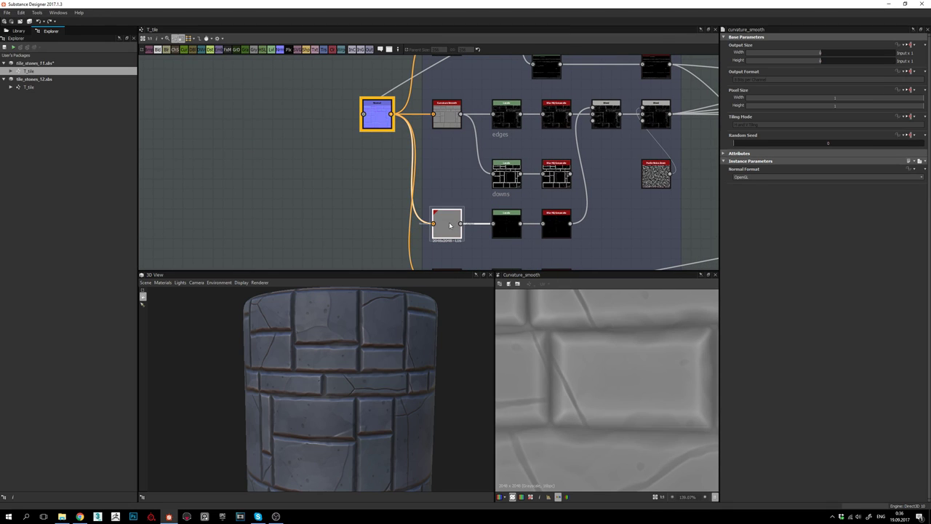
- Preview the Curvature branch's Levels and Blur HQ Grayscale nodes, plus the Blend that adds them to the edges mask
click(509, 222)
double_click(509, 222)
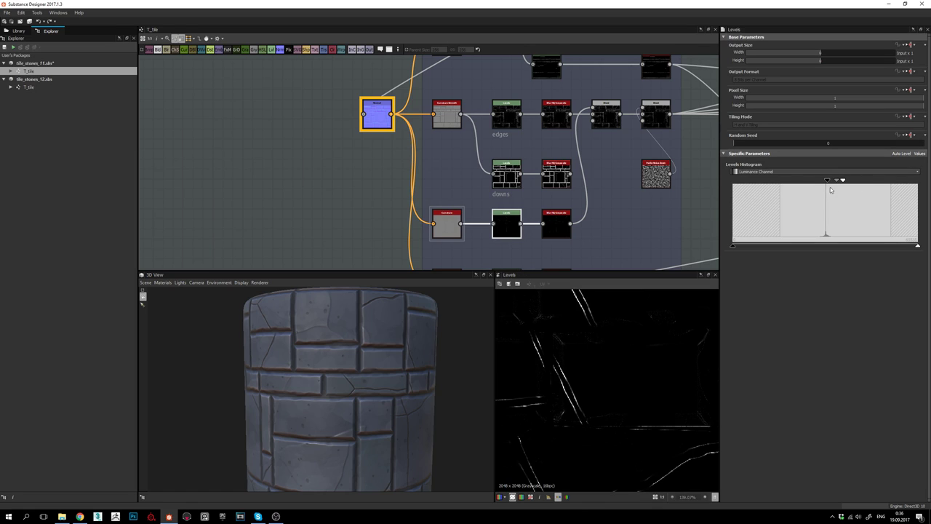
double_click(558, 225)
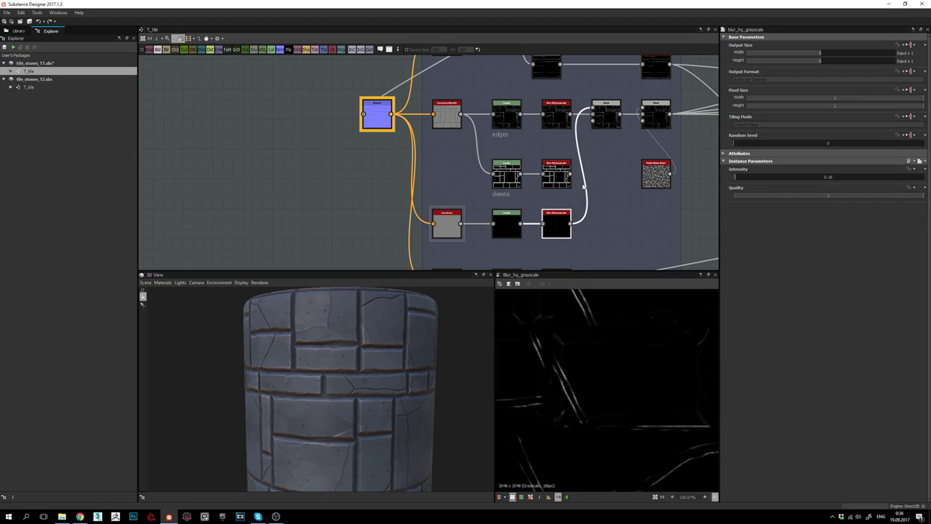
middle_drag(583, 186, 509, 217)
double_click(533, 149)
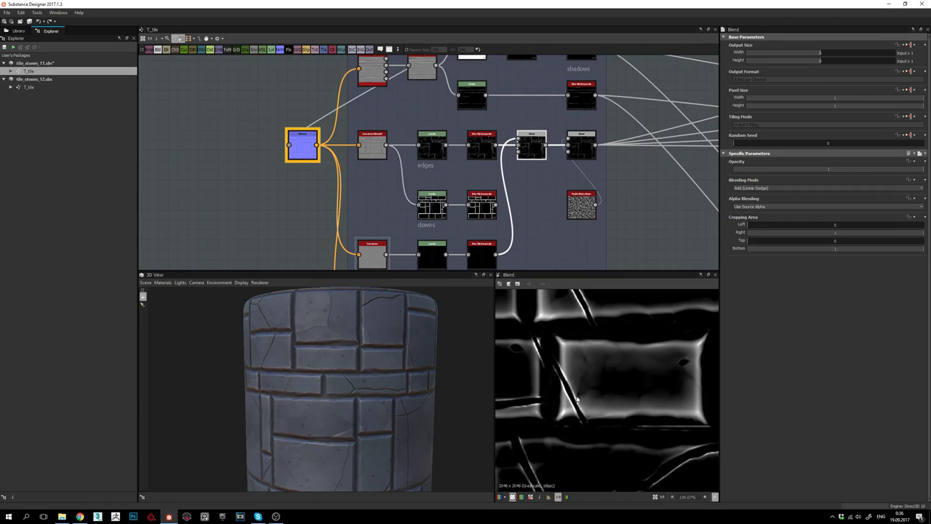
- Examine the crack lines and stone edges across the combined curvature mask in the Add (Linear Dodge) Blend
middle_drag(577, 398, 618, 402)
middle_drag(624, 301, 605, 339)
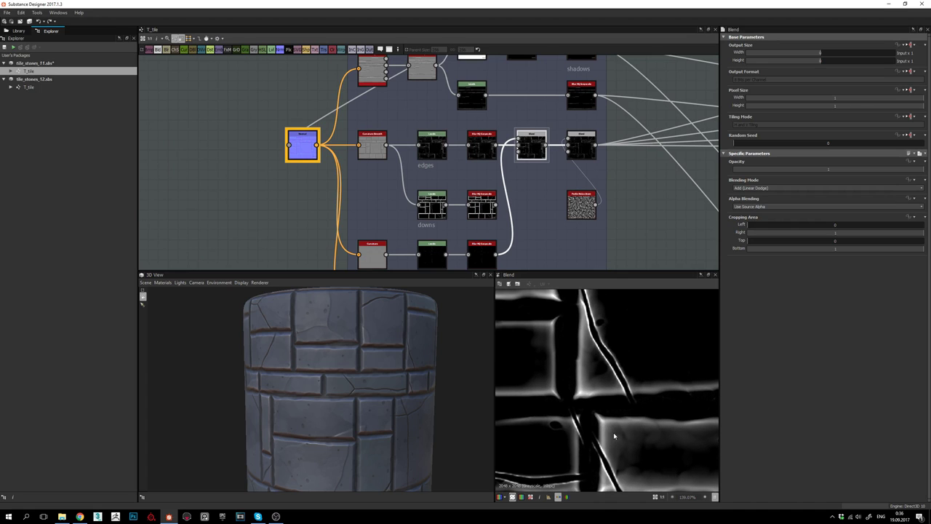
middle_drag(614, 436, 599, 406)
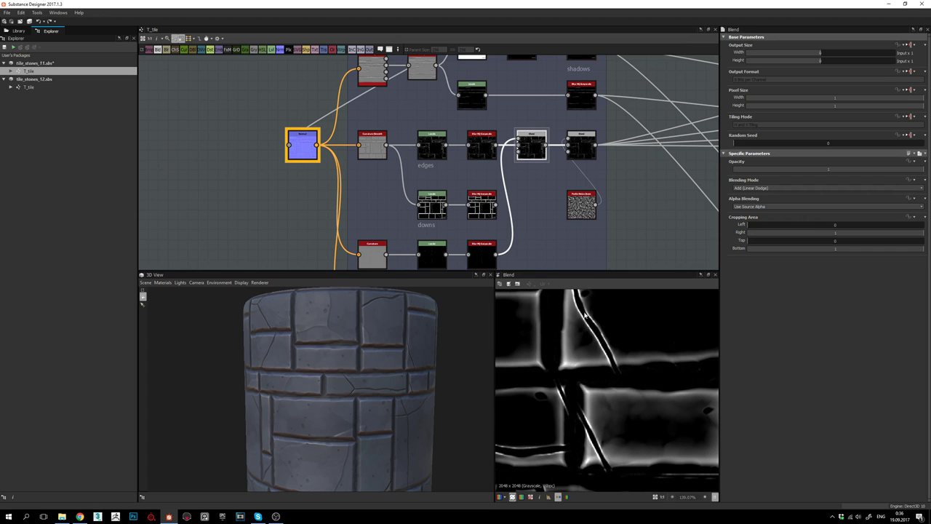
middle_drag(623, 389, 638, 328)
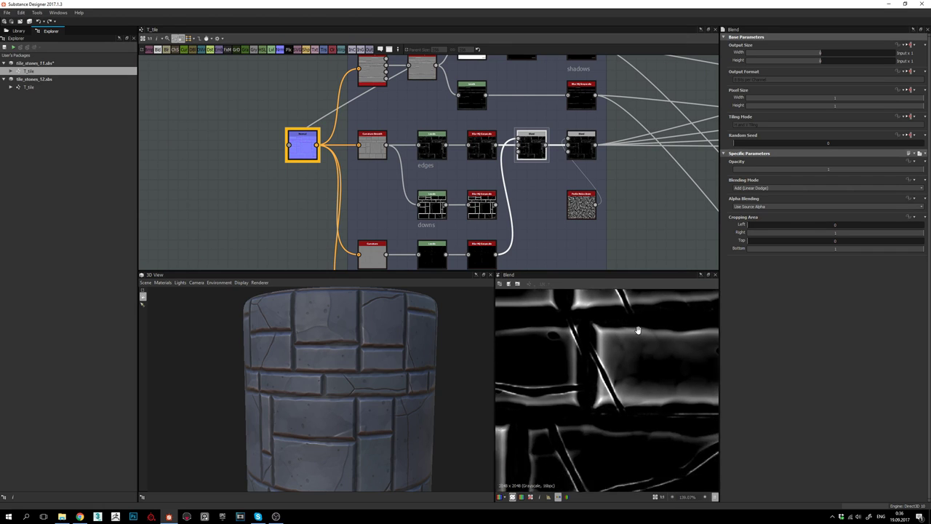
middle_drag(653, 443, 661, 344)
scroll(661, 345, down, 2)
middle_drag(590, 357, 675, 382)
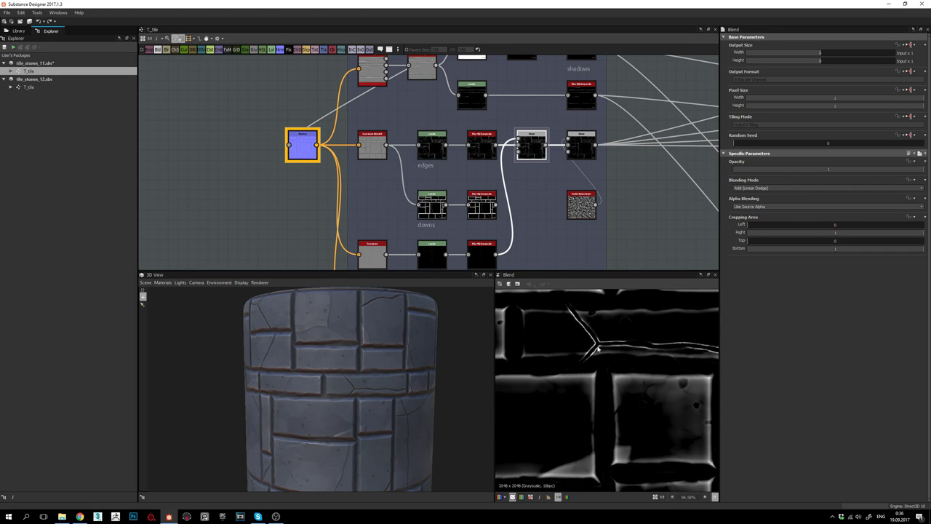
scroll(598, 350, up, 5)
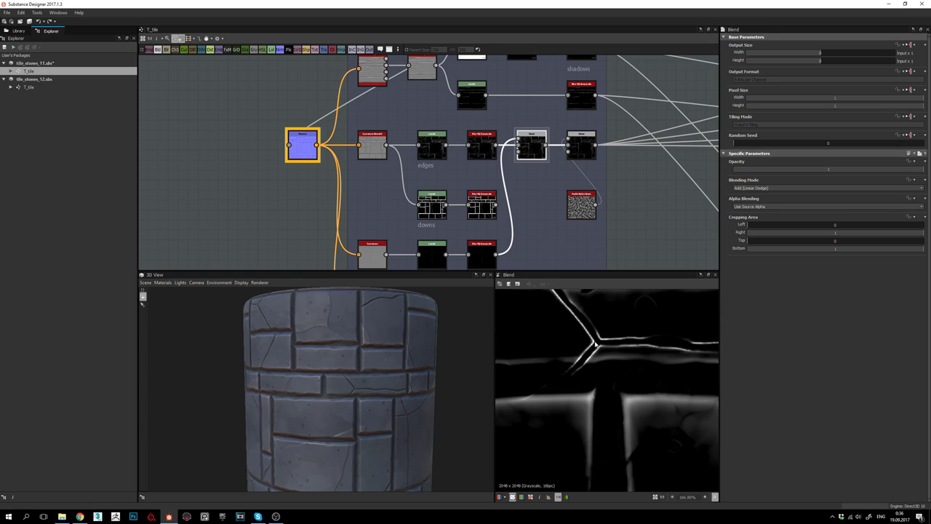
scroll(590, 360, down, 7)
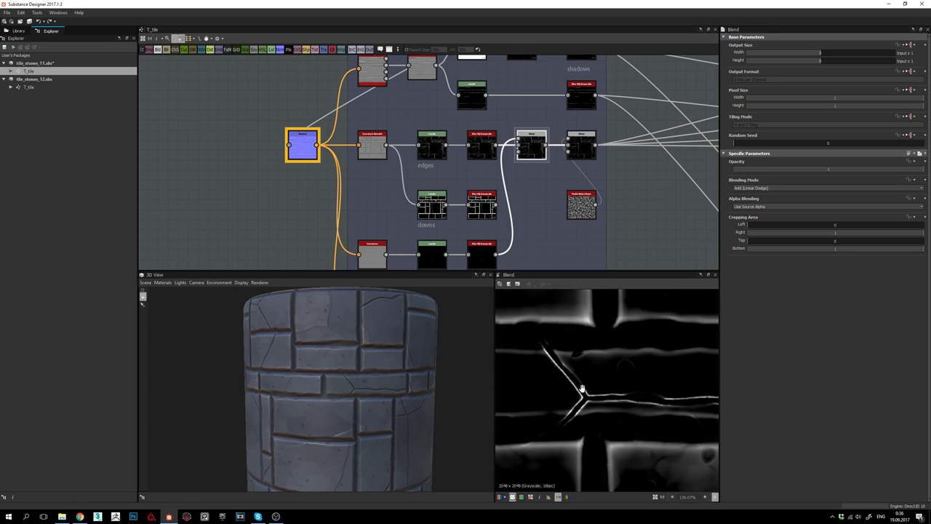
middle_drag(578, 411, 605, 378)
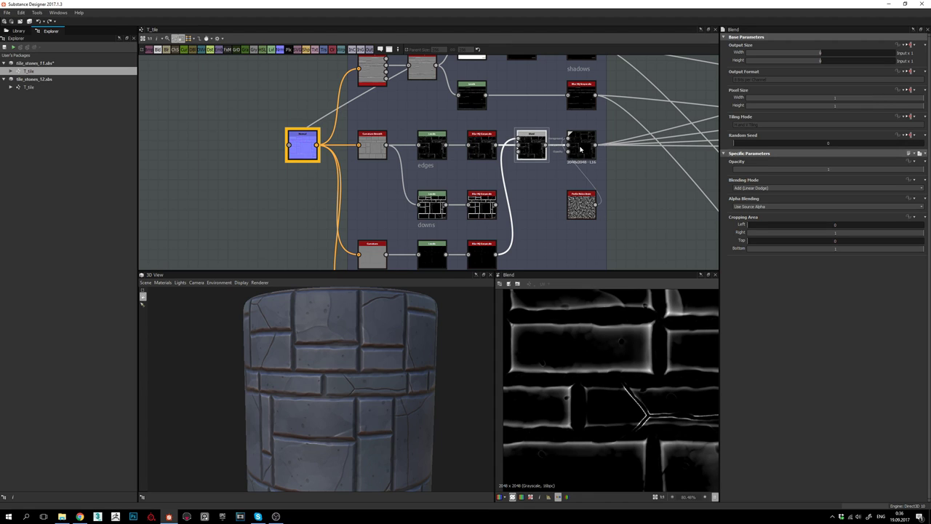
- Preview the Multiply Blend following the combined edges mask and the Perlin Noise Zoom node that feeds it
click(579, 149)
middle_drag(603, 216, 536, 231)
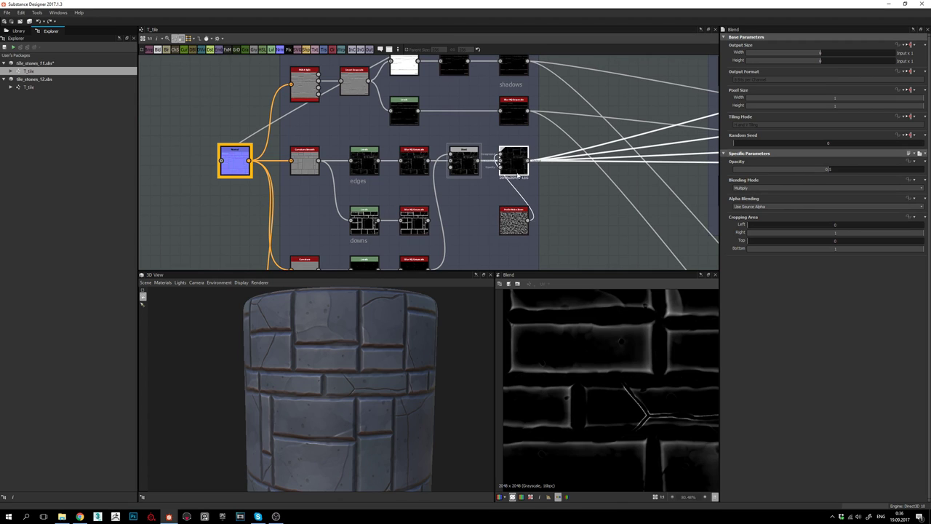
click(511, 213)
scroll(513, 212, up, 2)
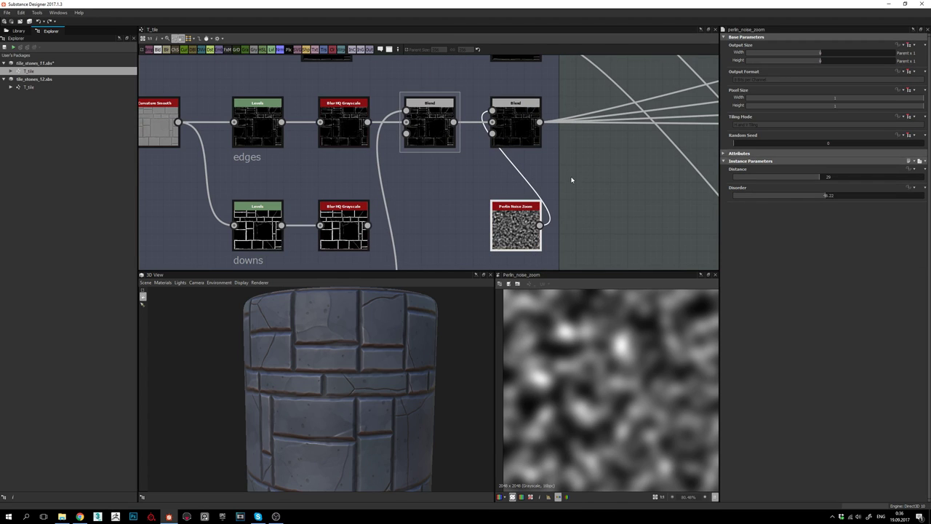
scroll(601, 293, down, 2)
- Compare the Multiply Blend output with the preceding Add (Linear Dodge) Blend across the whole tile
click(518, 132)
double_click(518, 133)
scroll(647, 370, down, 3)
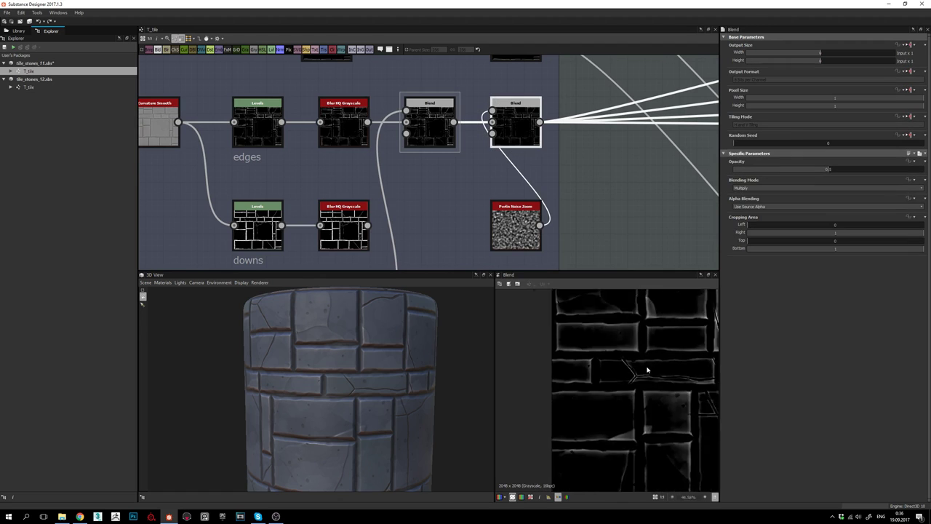
middle_drag(647, 370, 577, 345)
scroll(577, 345, down, 1)
double_click(428, 133)
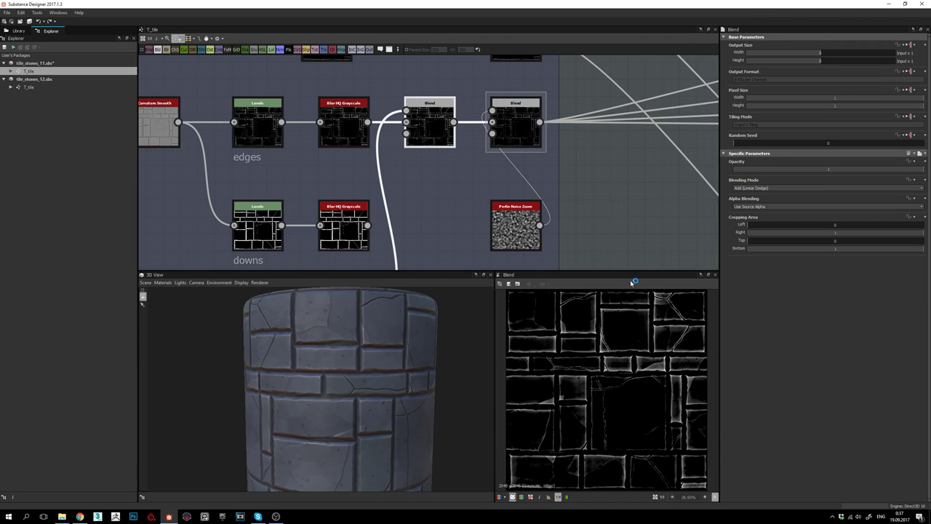
double_click(516, 129)
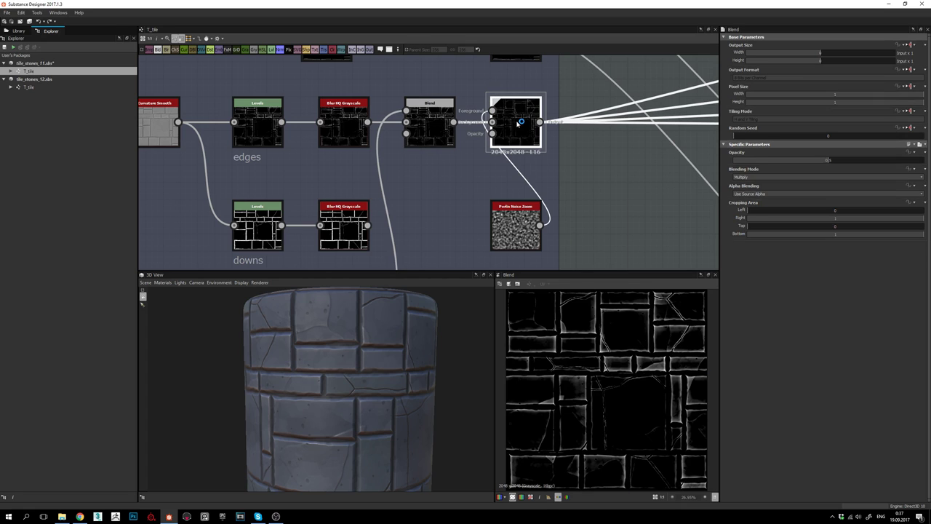
- Examine how the noise varies the stone edges and crack lines in the Multiply Blend mask
scroll(553, 320, up, 3)
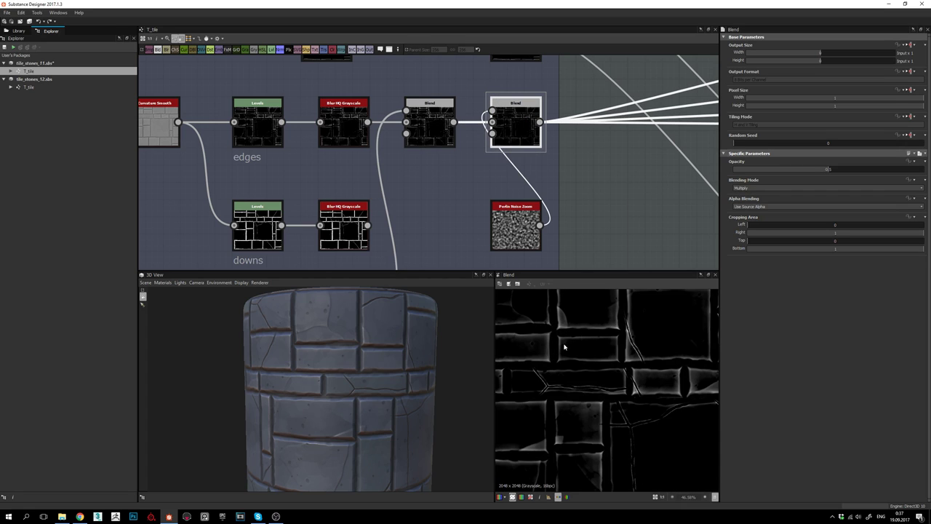
scroll(610, 382, up, 2)
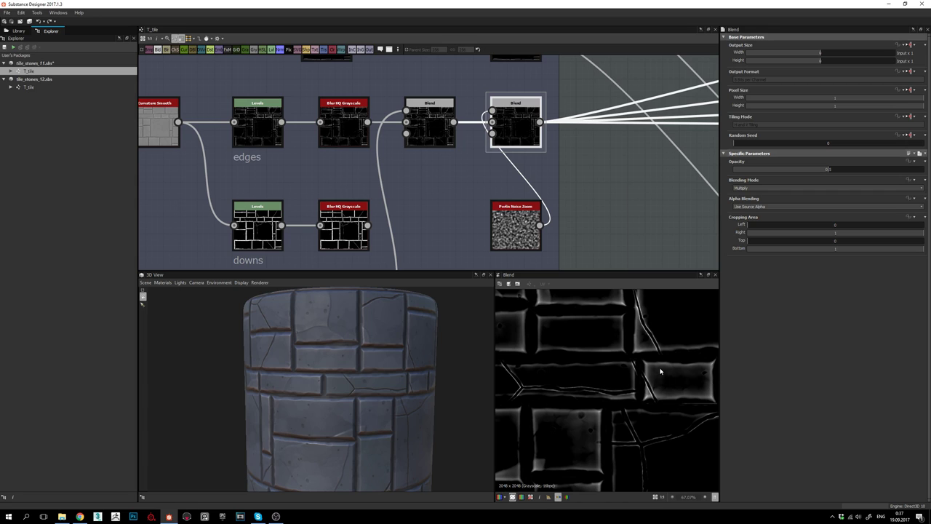
scroll(640, 375, down, 5)
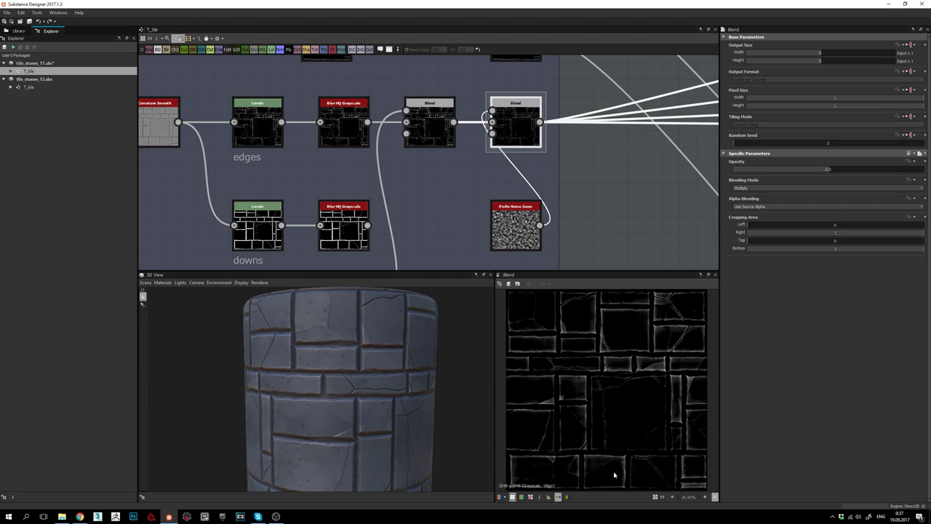
scroll(580, 412, up, 2)
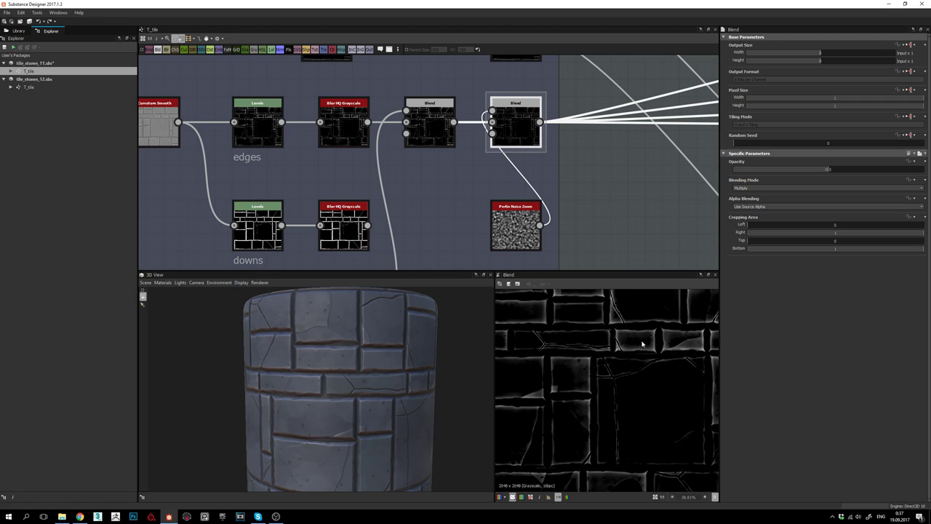
middle_drag(643, 344, 625, 374)
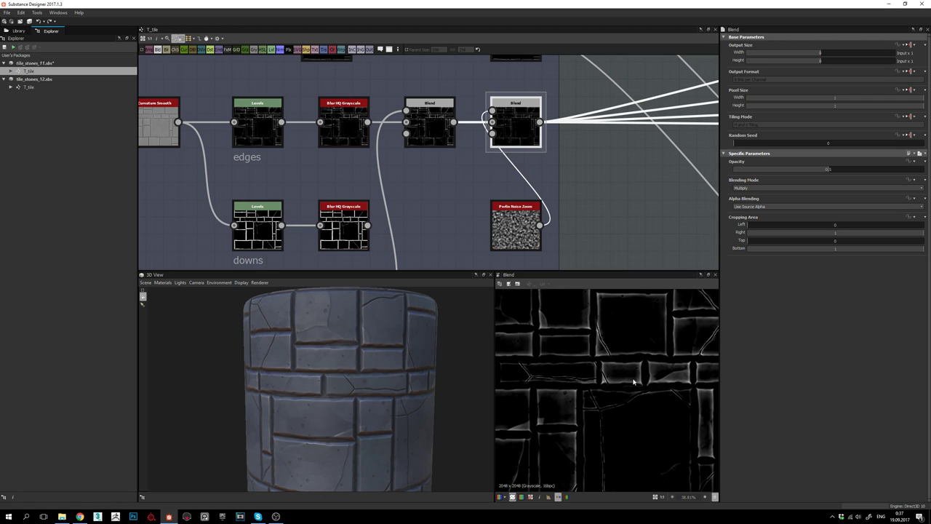
scroll(634, 383, down, 4)
scroll(632, 394, up, 2)
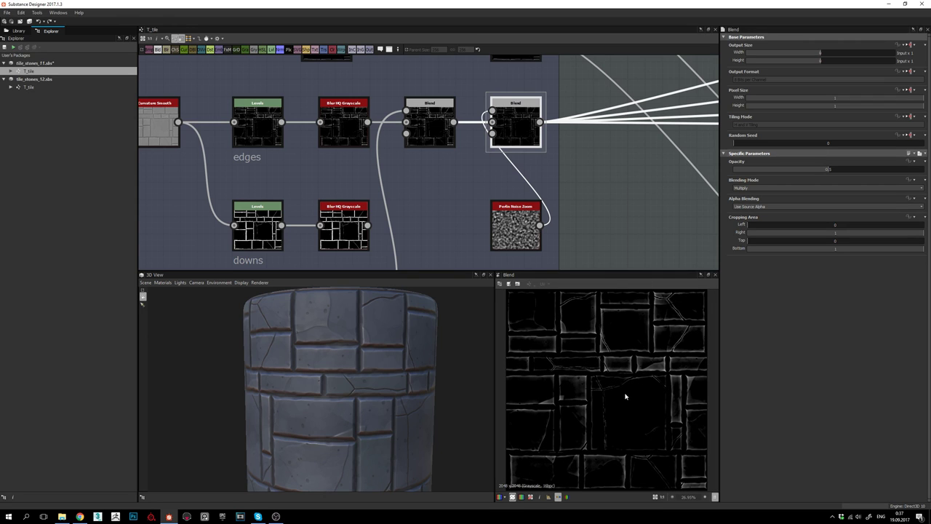
- Preview the Levels and Blur HQ Grayscale nodes of the downs branch coming from Curvature Smooth
middle_drag(555, 153, 465, 158)
scroll(469, 160, down, 2)
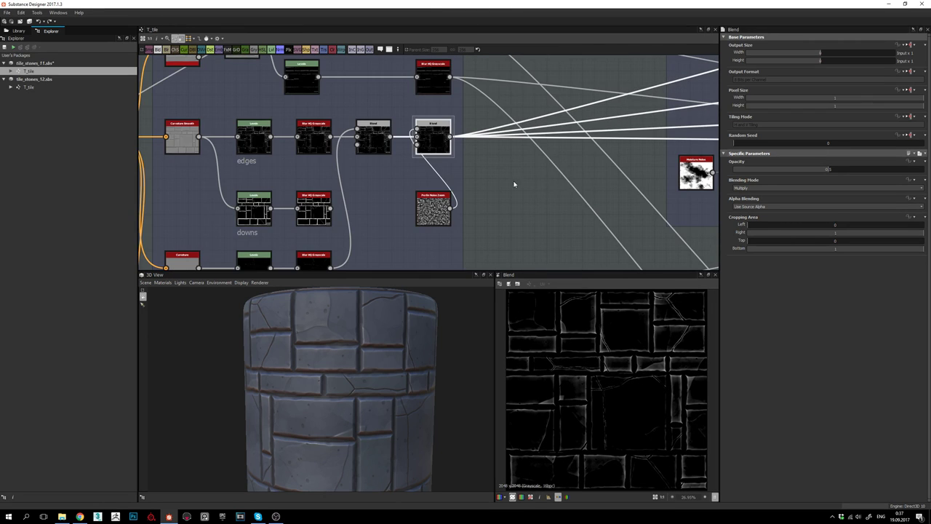
middle_drag(588, 172, 713, 165)
middle_drag(458, 200, 486, 202)
scroll(478, 246, down, 2)
scroll(457, 188, up, 4)
double_click(409, 175)
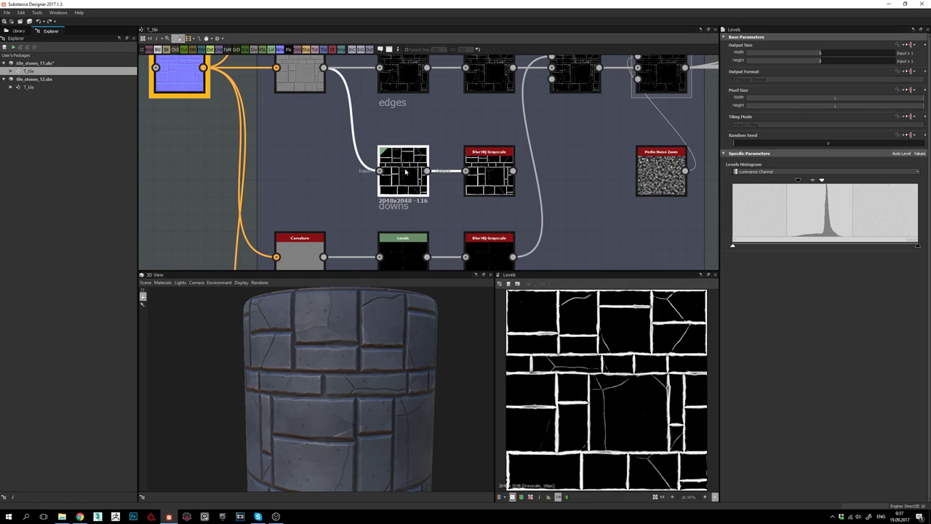
middle_drag(402, 152, 438, 187)
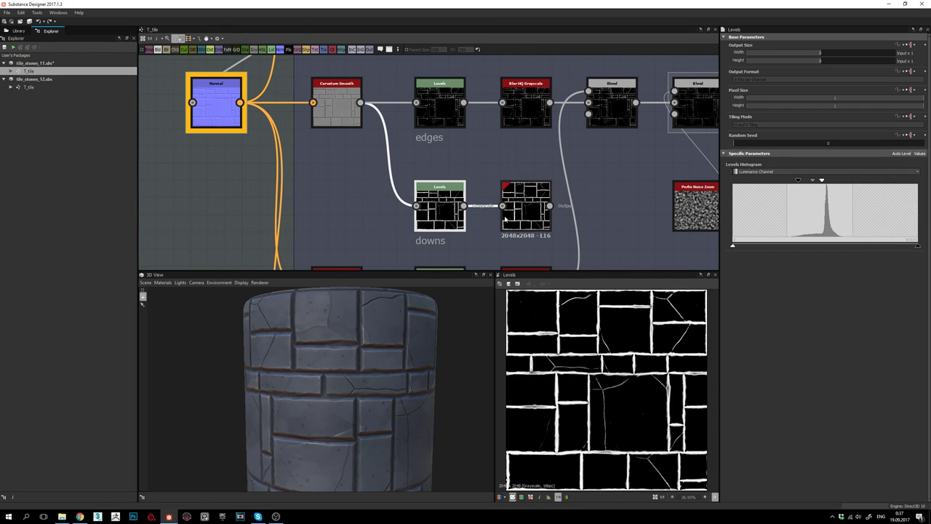
click(531, 206)
double_click(531, 206)
- Examine the joints and crack lines across the blurred downs mask, close up and as a whole
scroll(604, 371, up, 4)
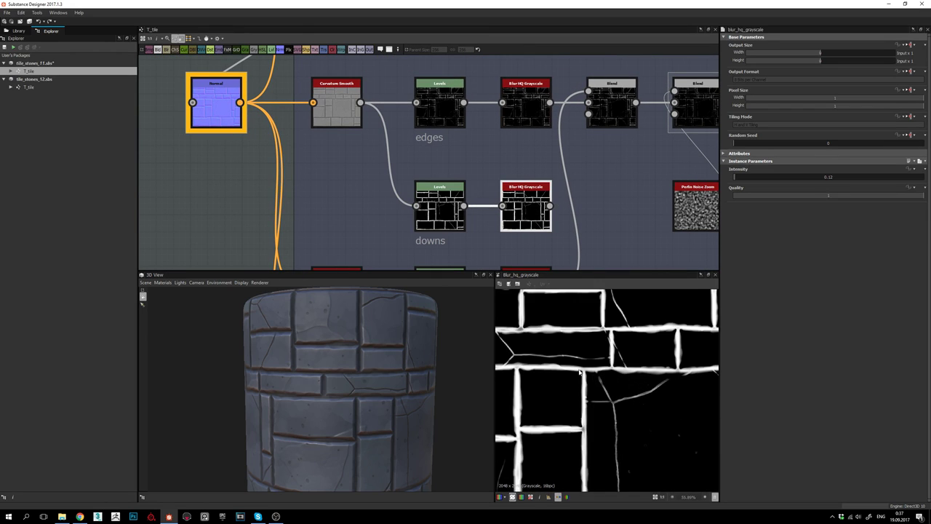
scroll(594, 341, down, 2)
scroll(583, 369, up, 2)
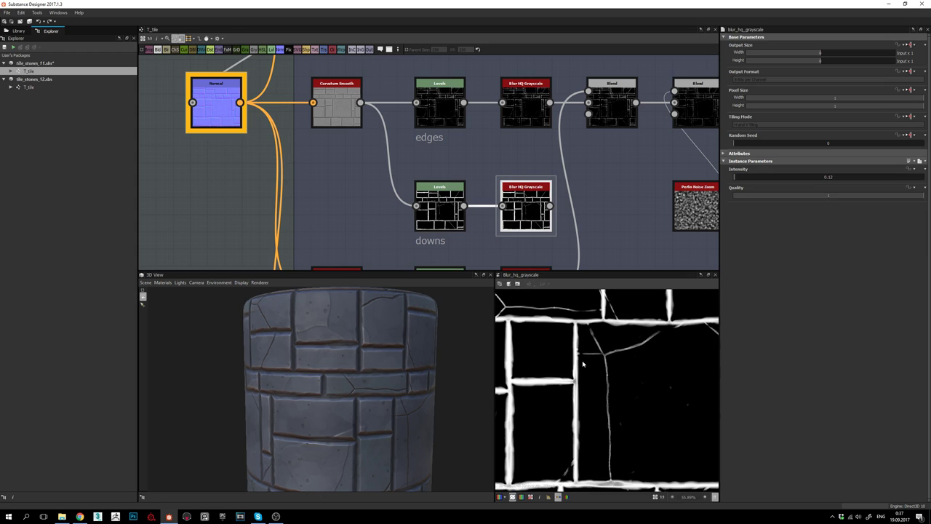
middle_drag(583, 363, 584, 404)
scroll(585, 405, down, 2)
middle_drag(639, 359, 632, 374)
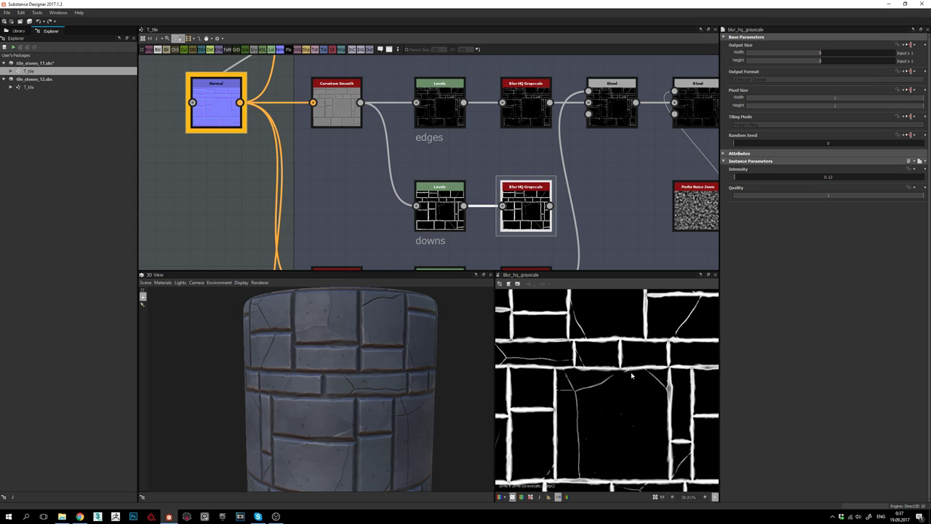
scroll(632, 376, up, 4)
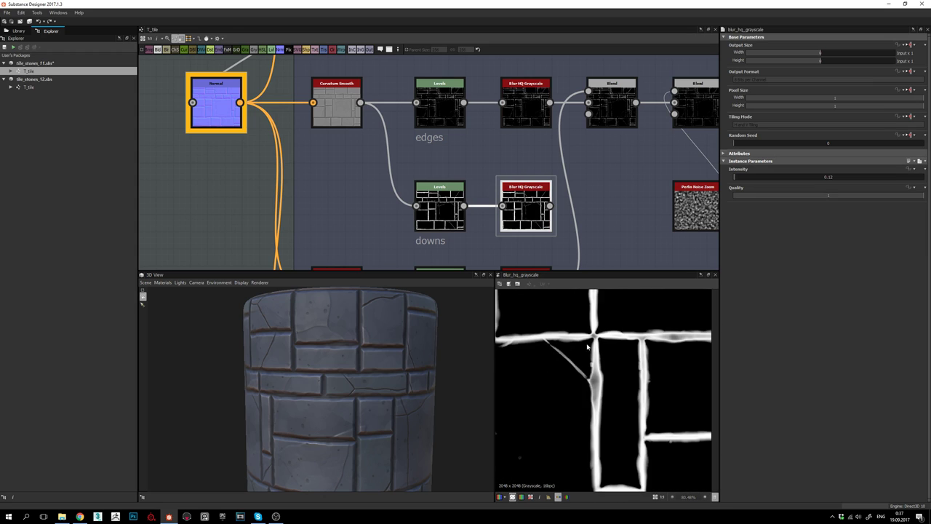
scroll(614, 368, down, 5)
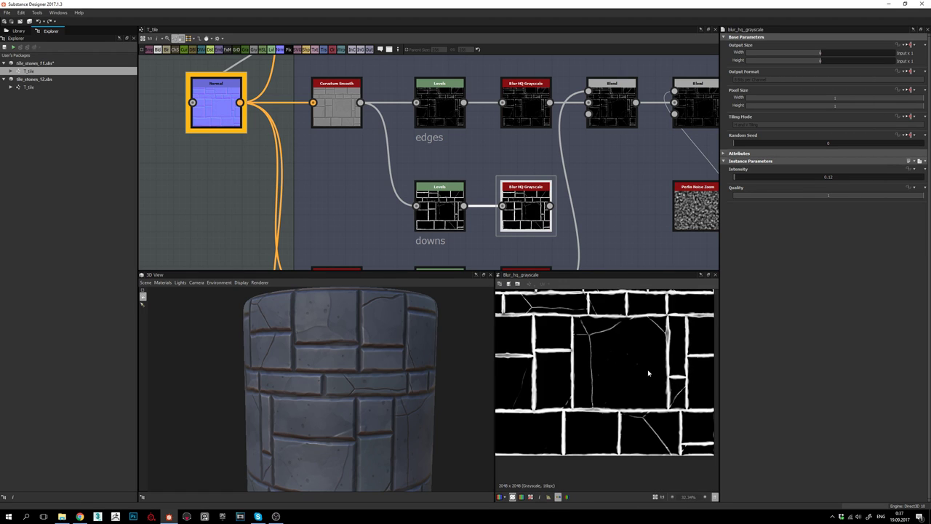
- Compare the highlights top Blend in the stone colour chain with the preceding highlights Blend
middle_drag(598, 216, 474, 200)
scroll(474, 200, down, 3)
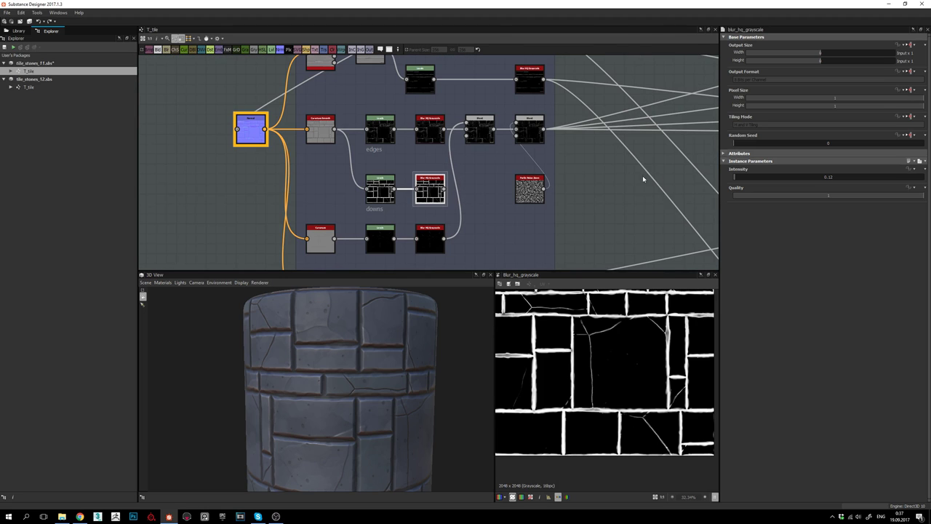
middle_drag(642, 175, 442, 193)
middle_drag(552, 198, 359, 181)
middle_drag(639, 171, 362, 165)
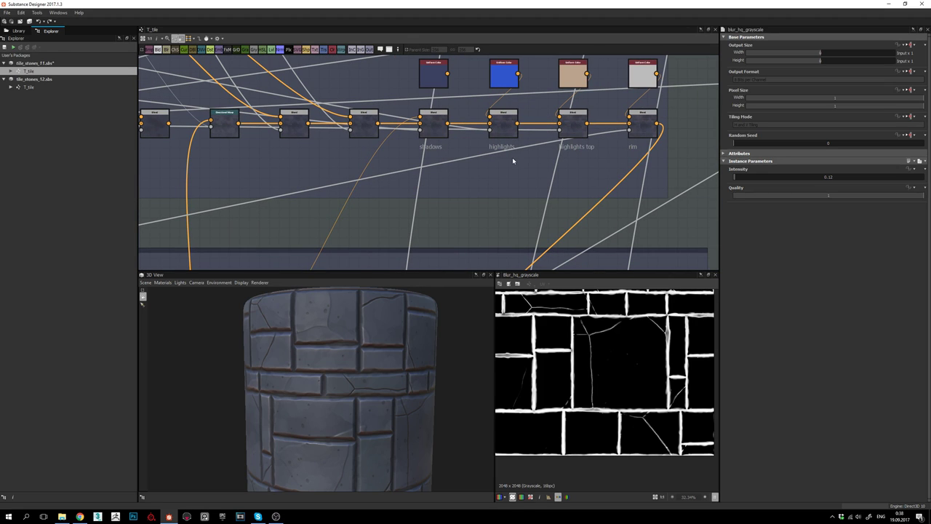
middle_drag(553, 159, 542, 181)
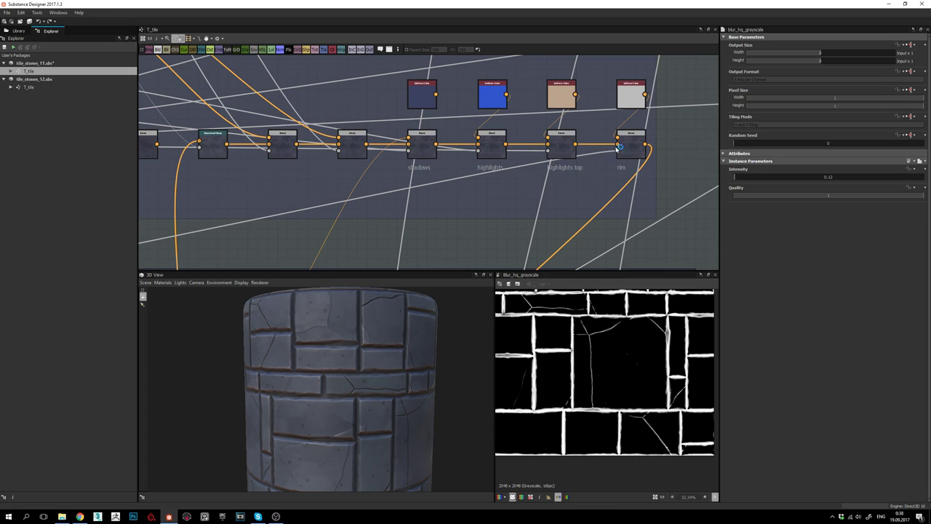
double_click(561, 143)
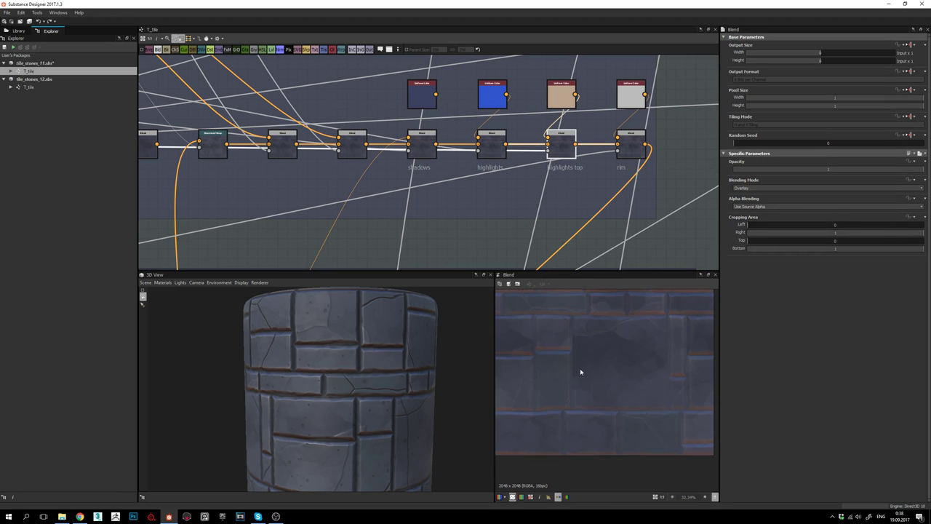
scroll(631, 410, up, 5)
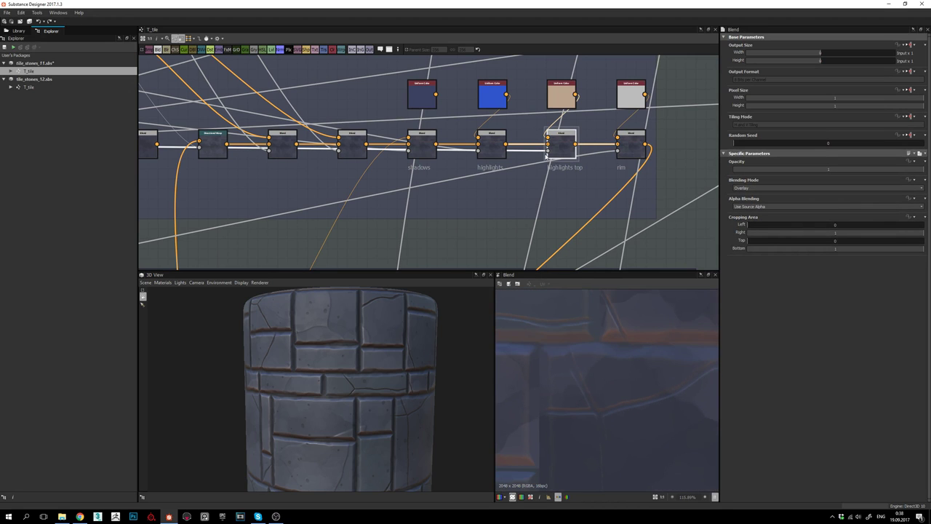
click(490, 150)
click(561, 143)
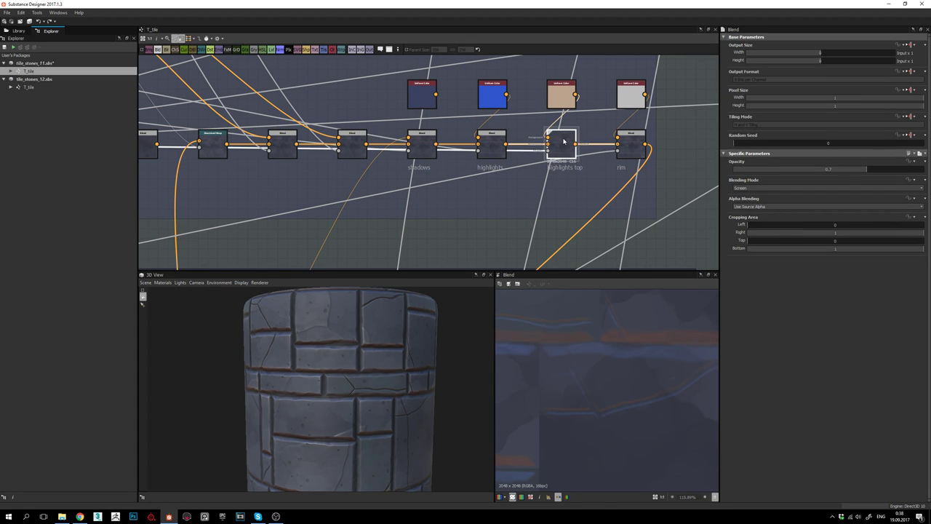
- Examine the stone edges and cracks close up in the highlights top Blend's colour output
scroll(550, 393, up, 2)
middle_drag(541, 374, 602, 356)
scroll(604, 355, up, 4)
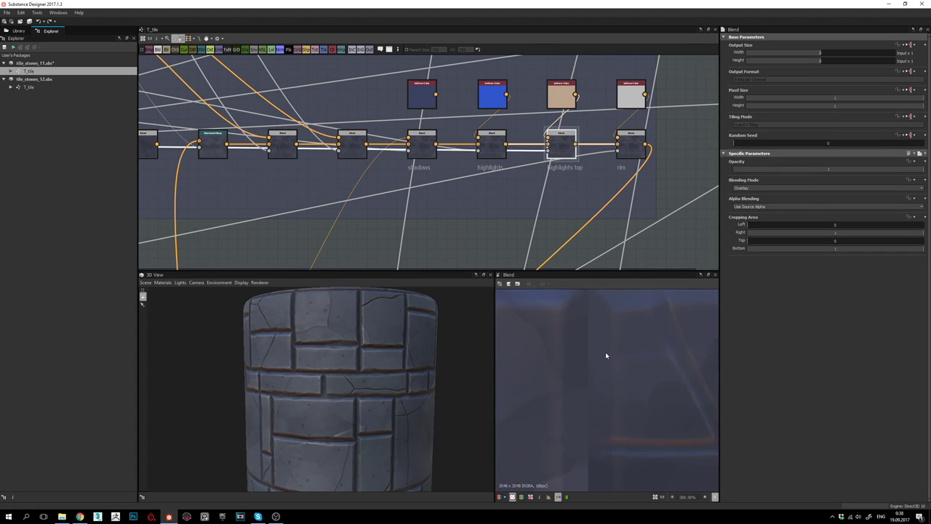
scroll(605, 351, down, 3)
scroll(624, 386, down, 1)
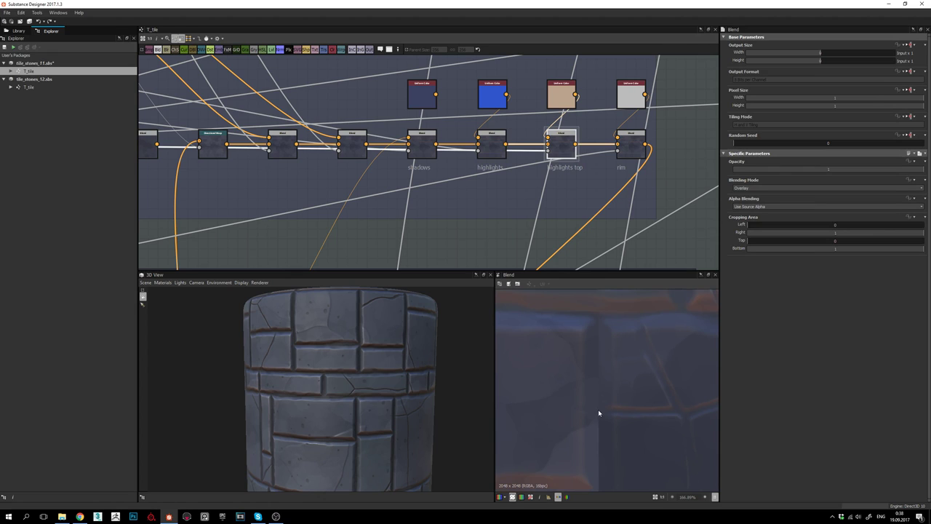
middle_drag(598, 414, 614, 443)
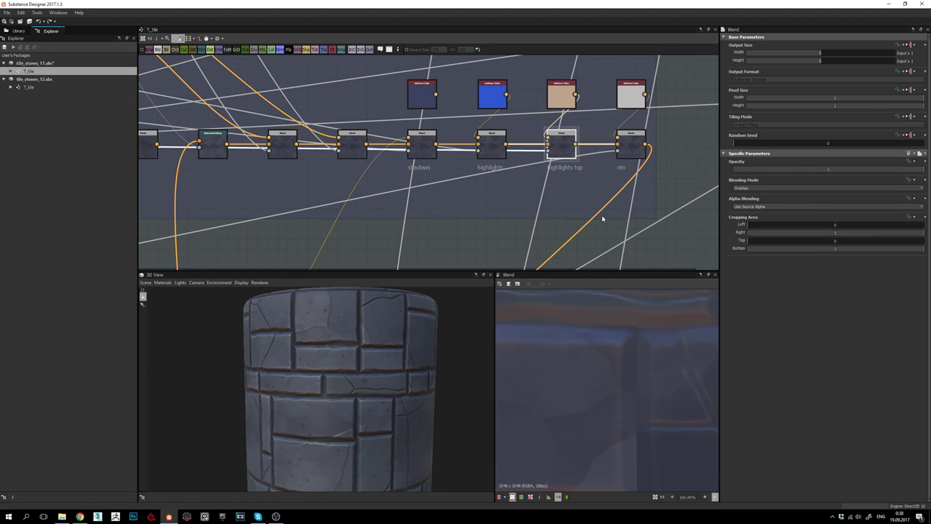
- Preview the rim Blend at the end of the stone colour chain and inspect its settings and connections
middle_drag(631, 173, 627, 206)
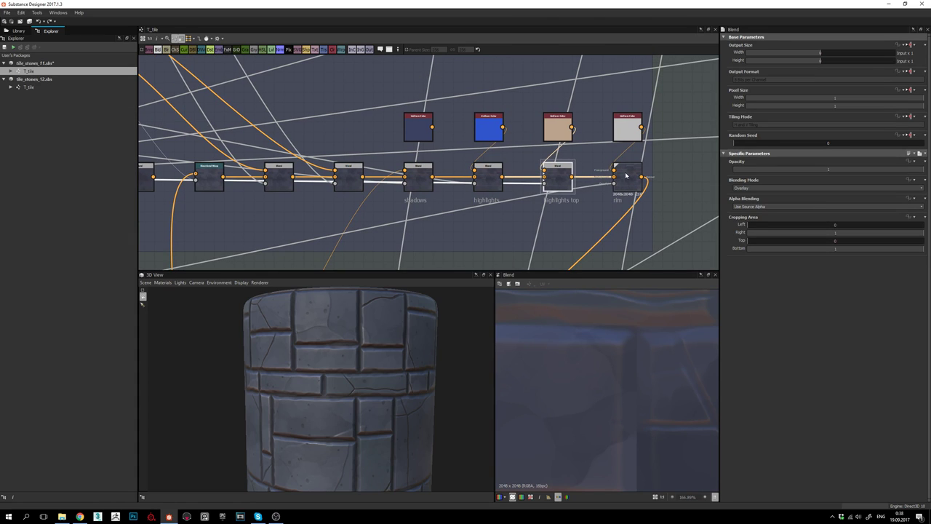
click(626, 175)
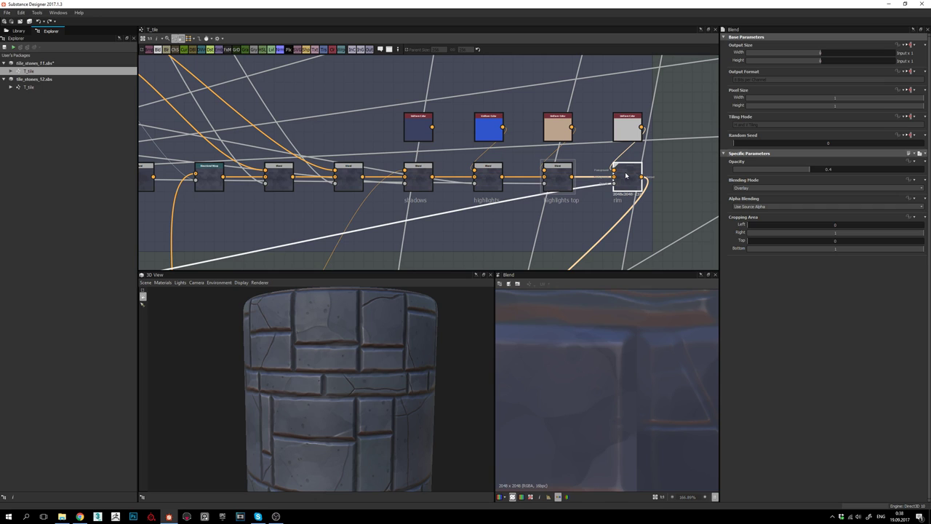
scroll(570, 219, down, 2)
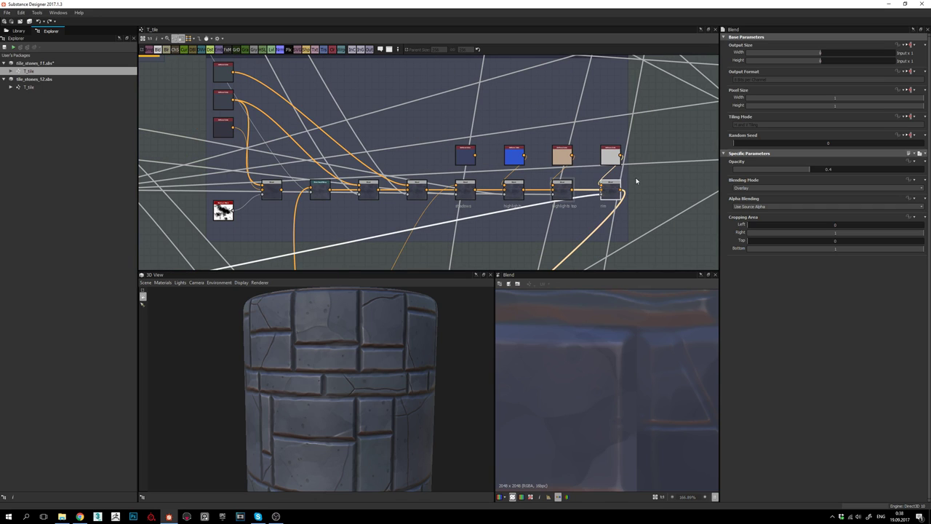
middle_drag(624, 195, 598, 173)
scroll(578, 166, up, 2)
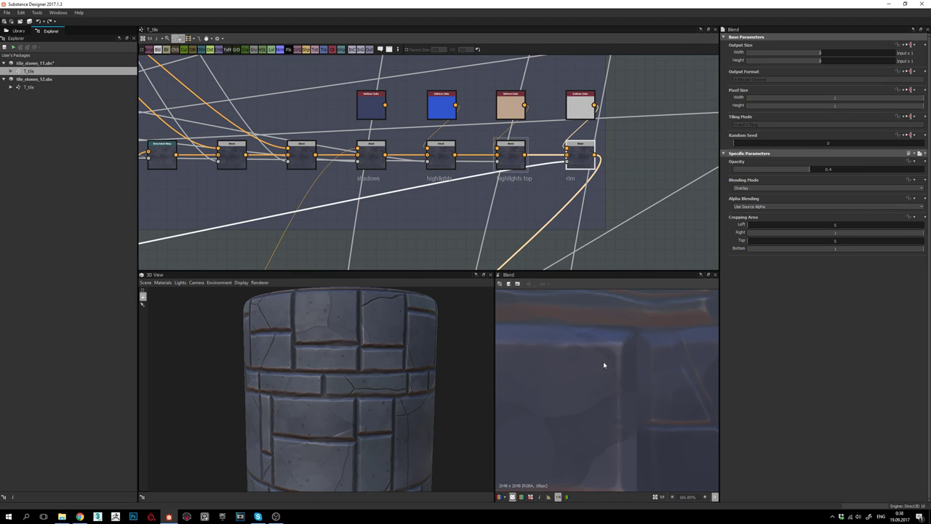
- Compare the rim Blend's colour output with the Histogram Scan mask connected to its opacity input
double_click(567, 162)
scroll(632, 404, down, 4)
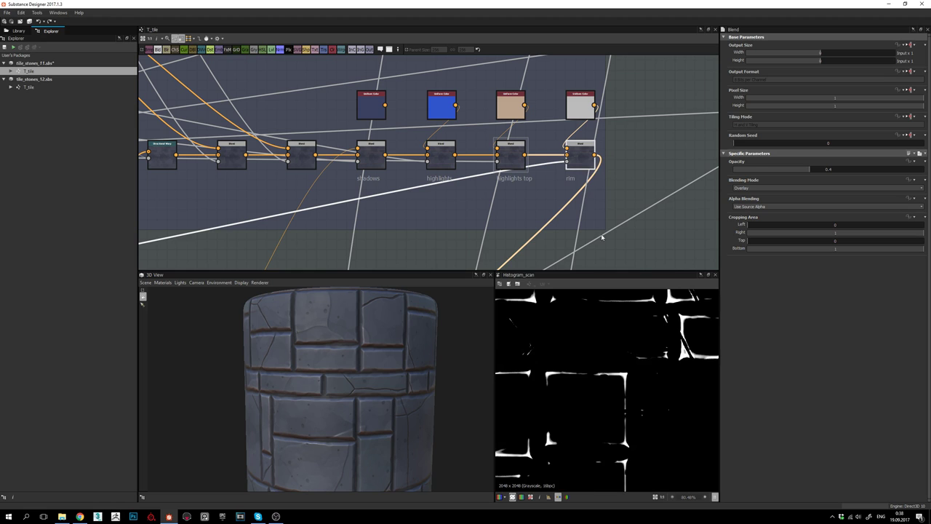
double_click(579, 153)
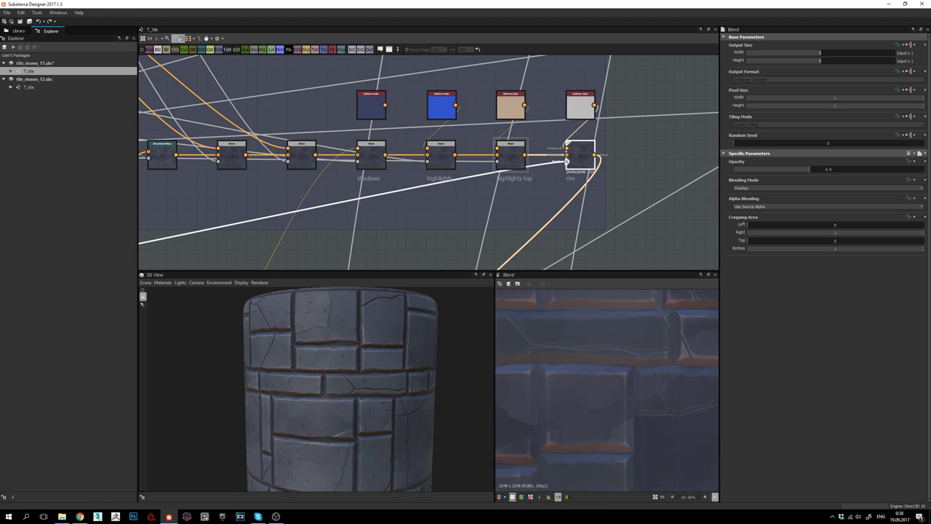
double_click(567, 161)
- Trace the rim mask back to the start of its chain and preview the Curvature Smooth node feeding it
scroll(327, 214, down, 4)
middle_drag(326, 214, 647, 139)
middle_drag(399, 176, 528, 149)
scroll(400, 187, up, 1)
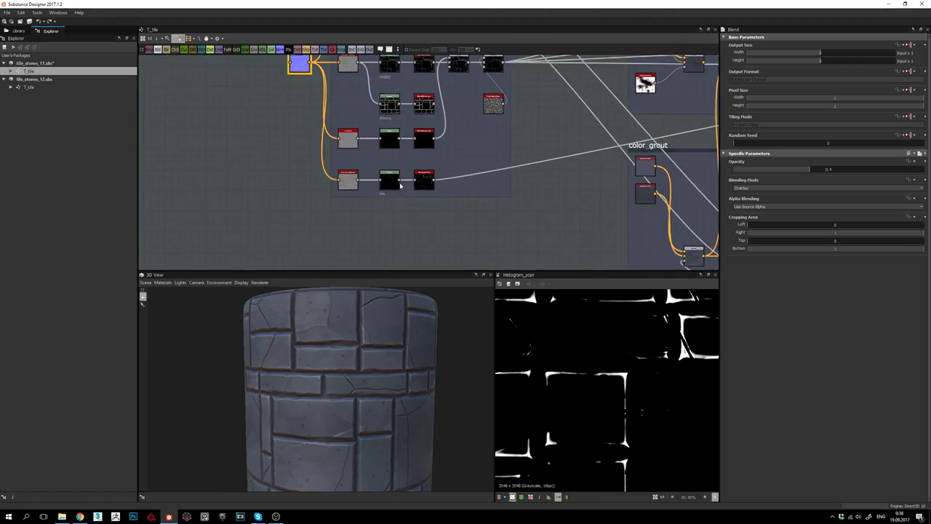
scroll(399, 185, up, 3)
middle_drag(331, 185, 406, 193)
scroll(383, 180, up, 3)
double_click(385, 184)
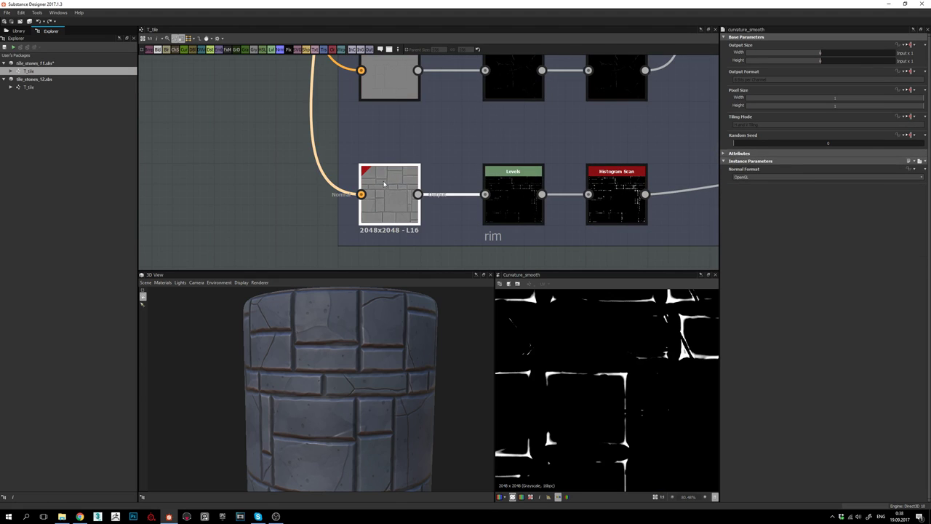
- Compare the rim mask's Levels output with its Histogram Scan output and inspect both nodes' settings
double_click(516, 193)
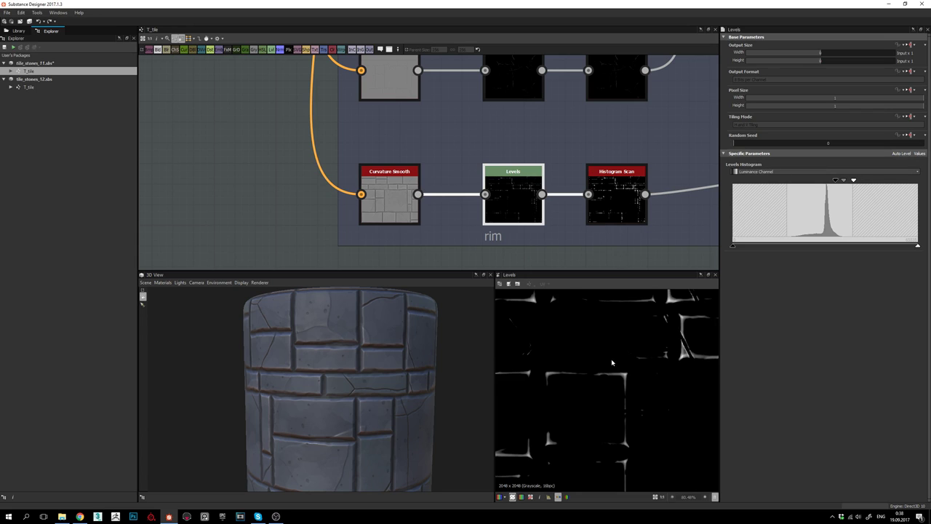
scroll(617, 397, down, 2)
scroll(630, 393, up, 3)
middle_drag(630, 386, 652, 429)
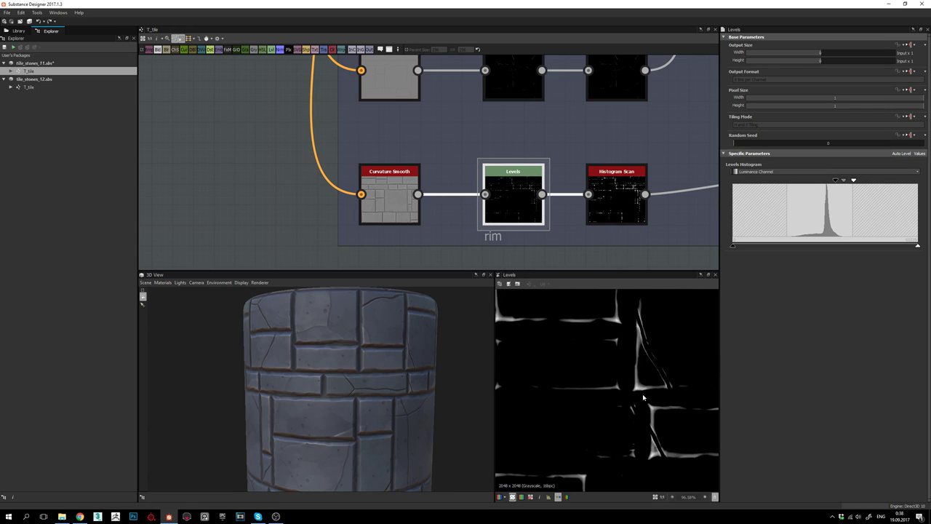
double_click(605, 194)
scroll(655, 376, up, 2)
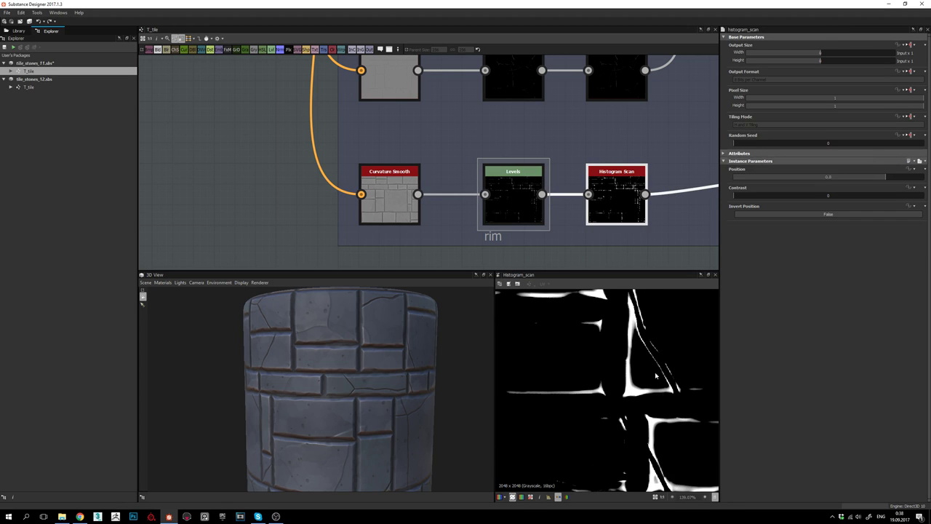
scroll(632, 183, down, 2)
- Follow the rim Histogram Scan's output link back to the rim Blend and preview that Blend
middle_drag(631, 182, 219, 191)
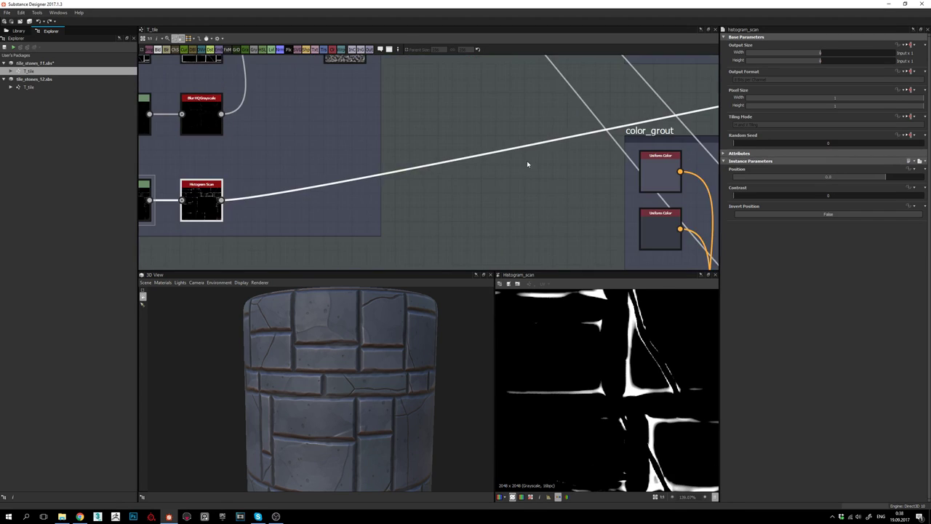
middle_drag(596, 156, 225, 205)
scroll(463, 146, down, 1)
middle_drag(571, 135, 282, 207)
middle_drag(690, 115, 470, 164)
double_click(487, 148)
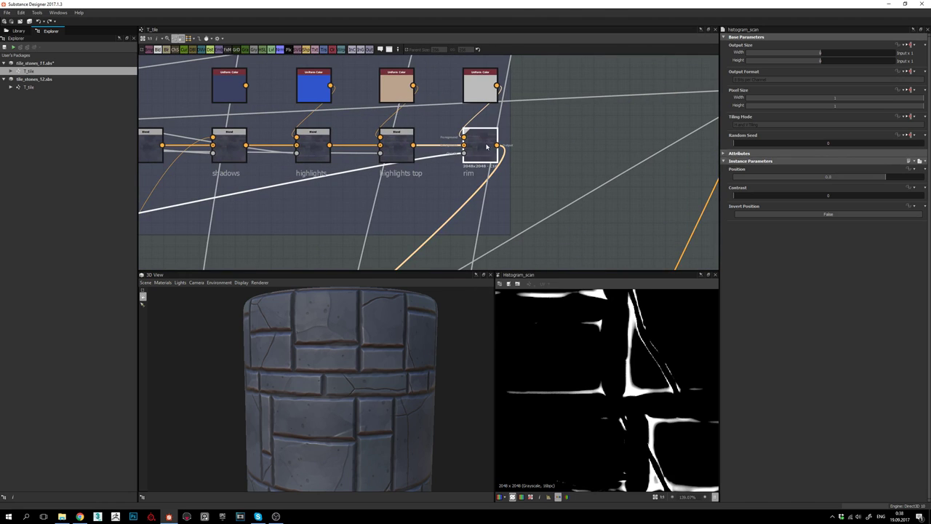
- Inspect the grey Uniform Color feeding the rim Blend, and return to the Blend's colour output
scroll(632, 376, down, 4)
scroll(632, 338, up, 2)
middle_drag(484, 94, 478, 153)
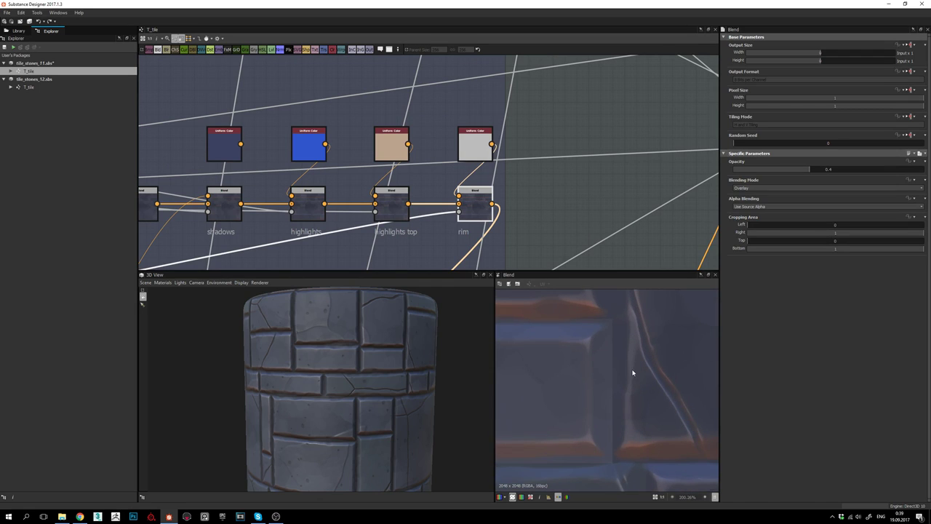
double_click(474, 141)
double_click(474, 203)
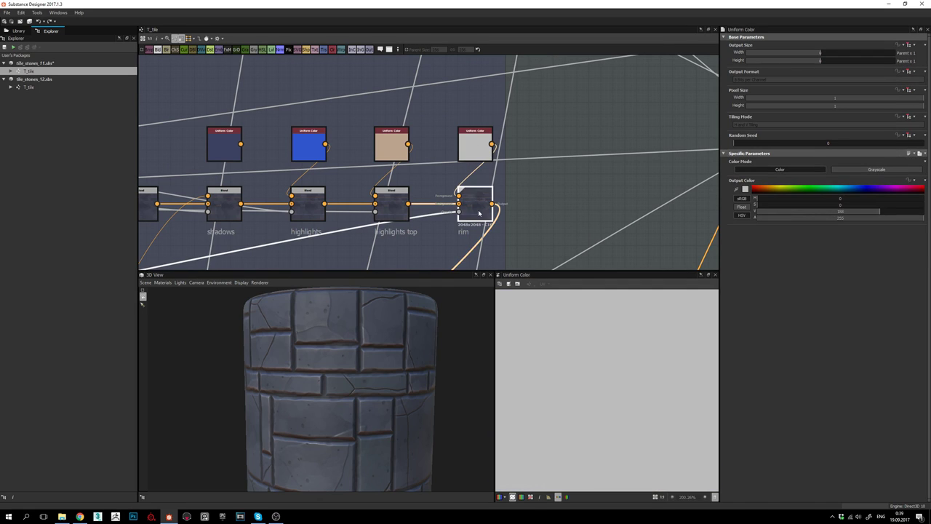
- Examine the rim effect on the stone edges, corners and cracks across the rim Blend's colour output
scroll(648, 392, down, 1)
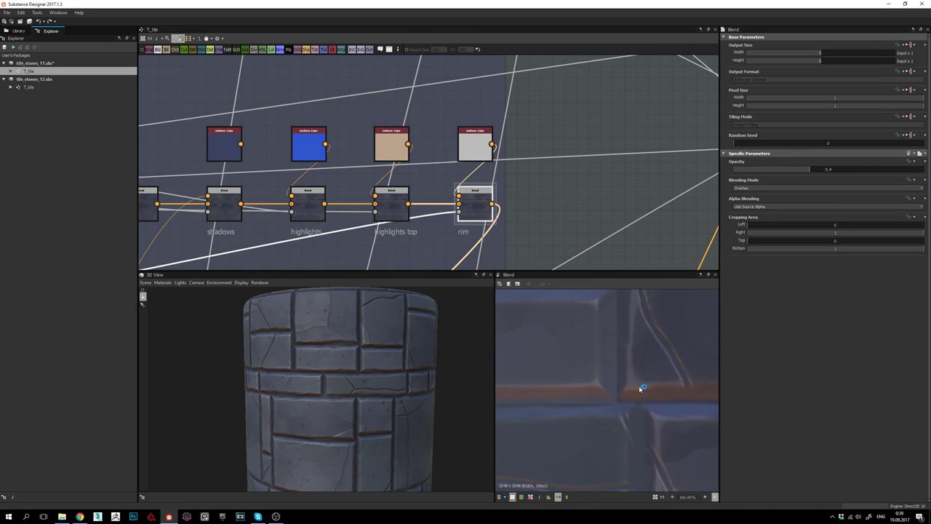
middle_drag(608, 372, 528, 401)
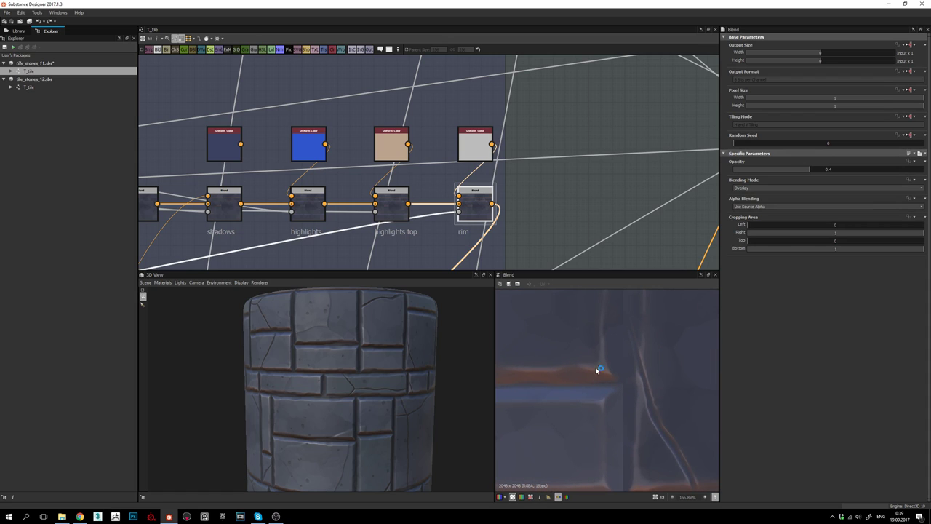
scroll(581, 382, down, 3)
middle_drag(582, 382, 695, 384)
scroll(623, 385, up, 2)
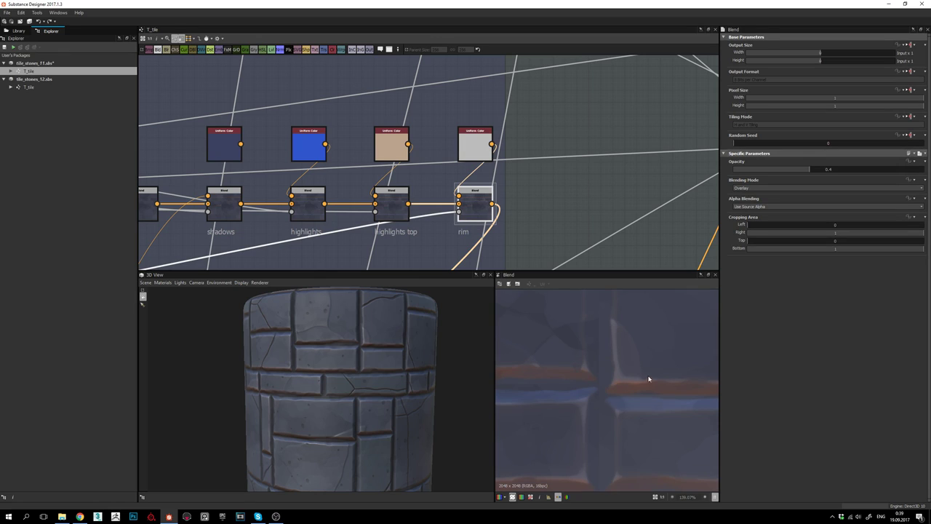
scroll(624, 387, up, 2)
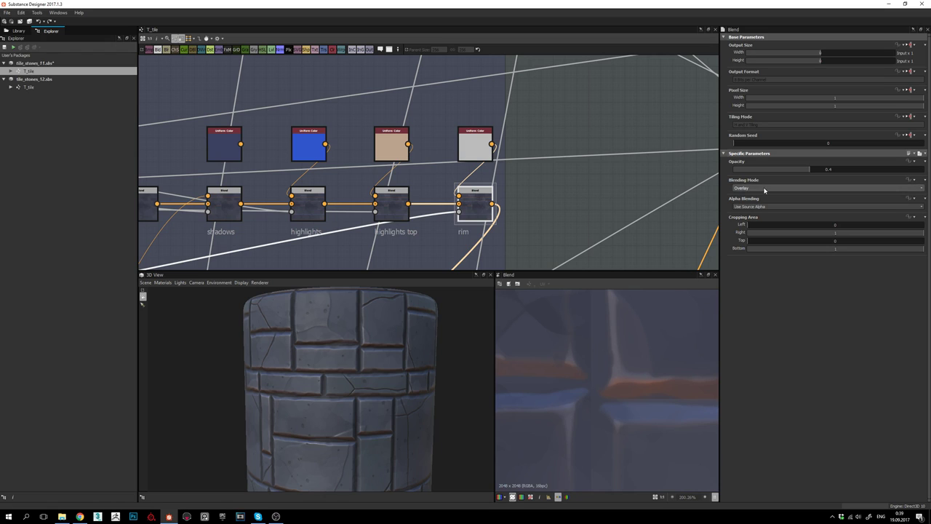
scroll(619, 429, down, 2)
middle_drag(623, 426, 660, 404)
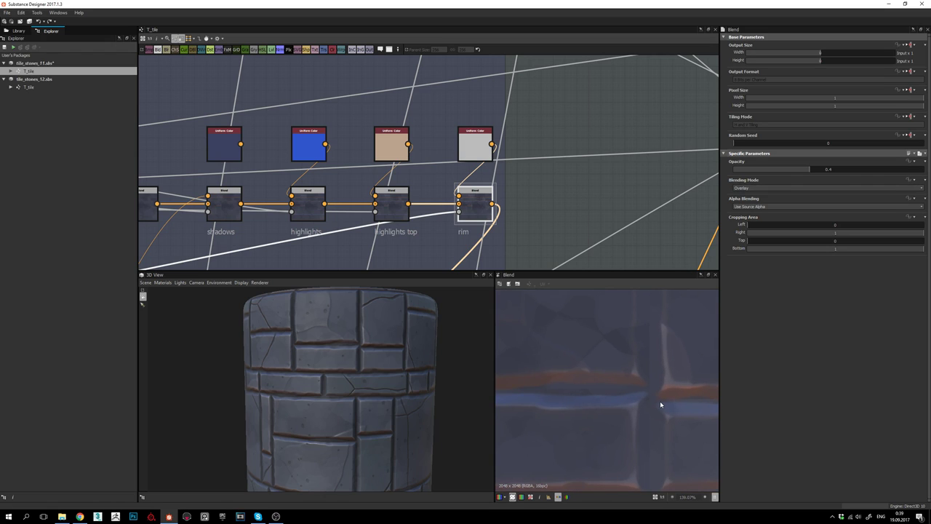
scroll(631, 378, down, 2)
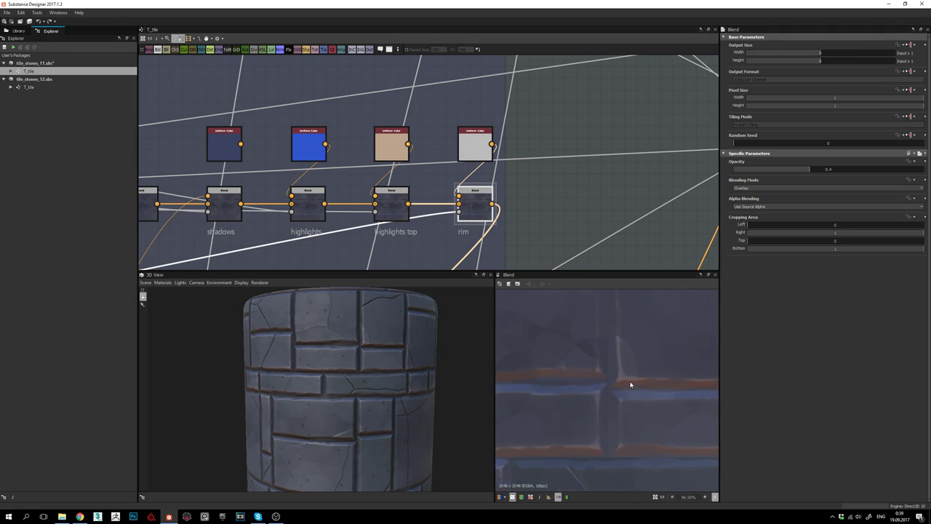
scroll(619, 422, down, 3)
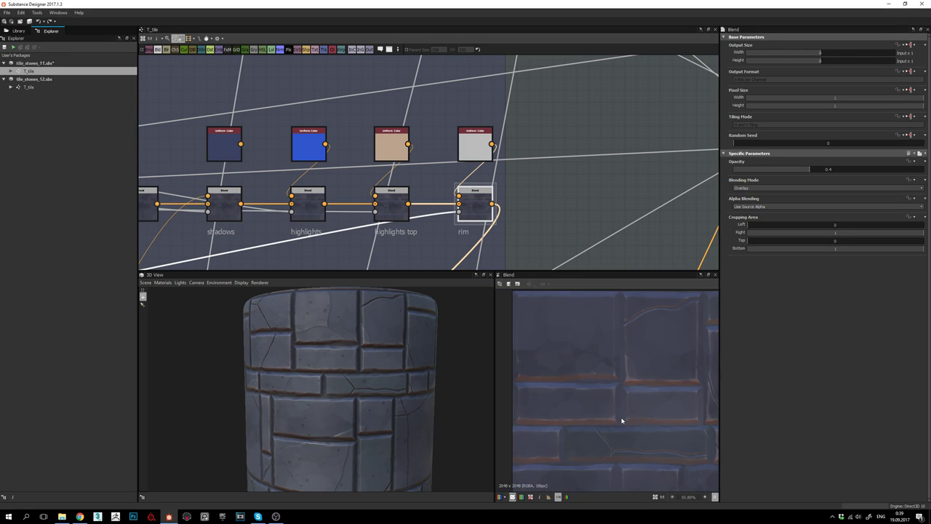
middle_drag(610, 428, 520, 453)
scroll(626, 382, up, 2)
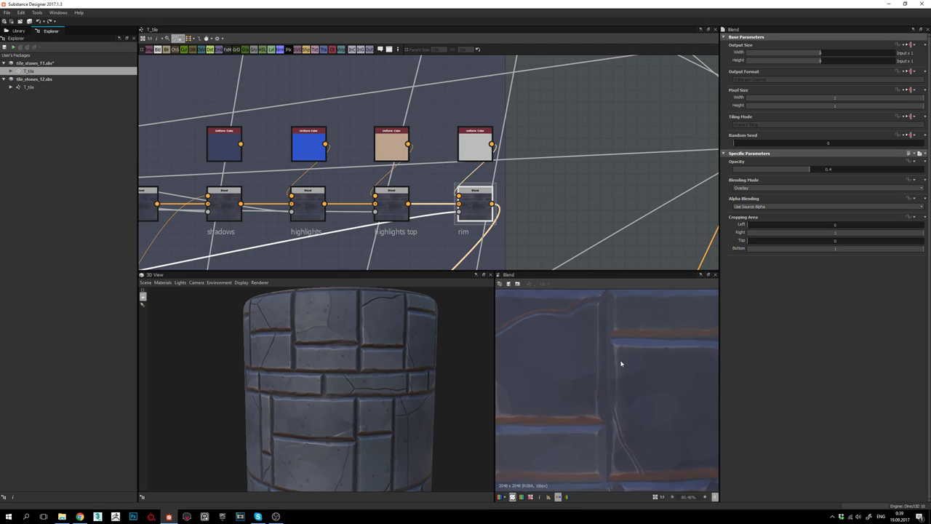
middle_drag(613, 374, 627, 361)
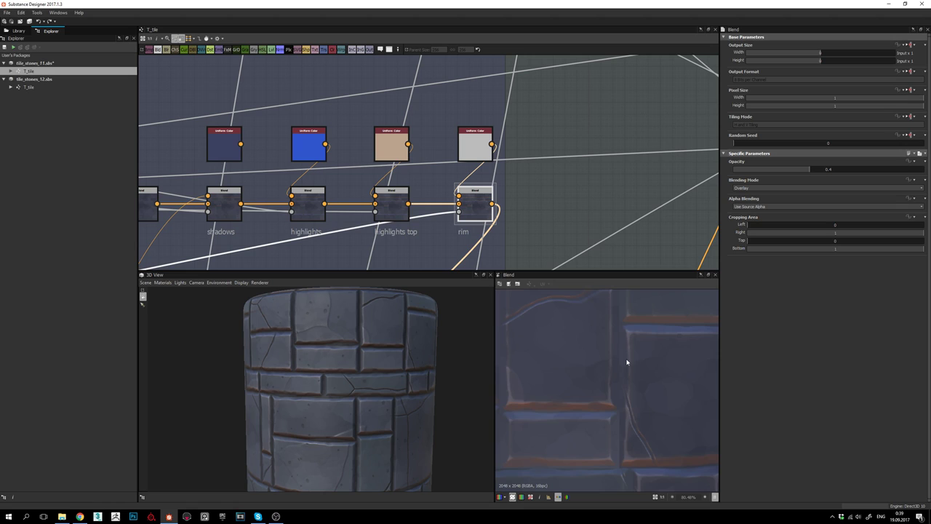
scroll(627, 362, down, 2)
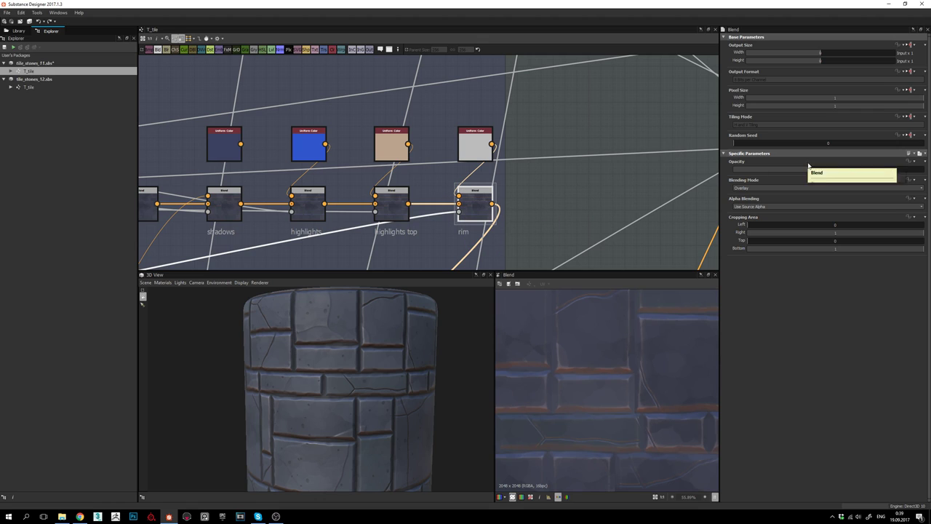
- Look through the blending modes available for the rim Blend, leaving it on Overlay
click(754, 189)
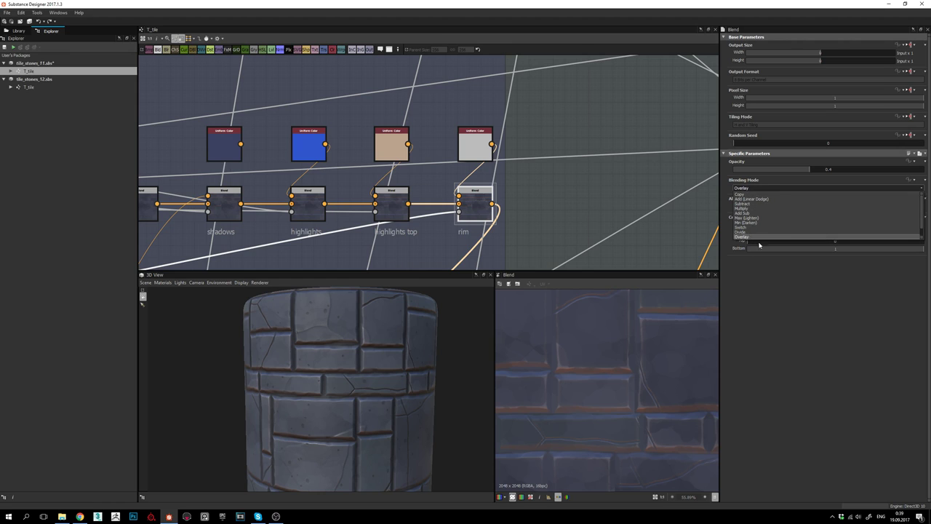
scroll(760, 239, down, 1)
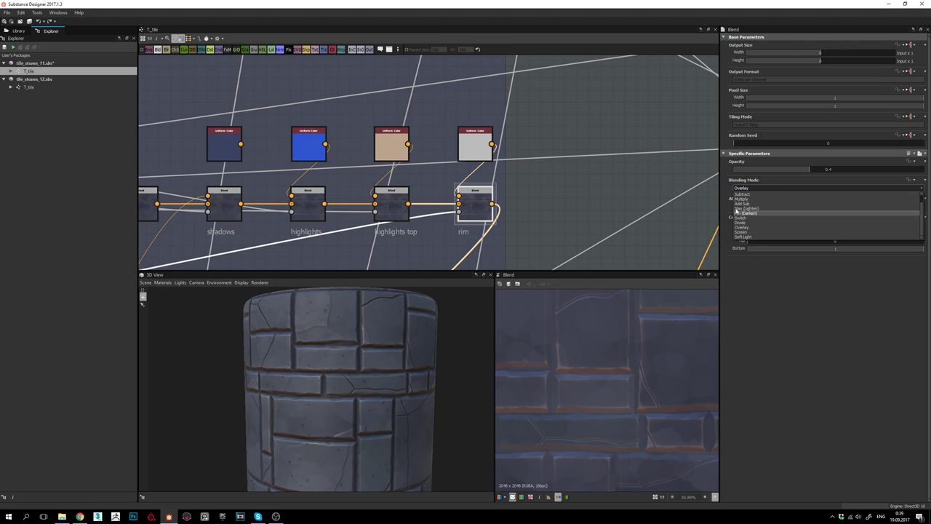
click(634, 189)
- Go to the color_grout frame and survey its colour, darks and lights nodes and their masks
middle_drag(486, 228, 569, 157)
scroll(570, 159, down, 3)
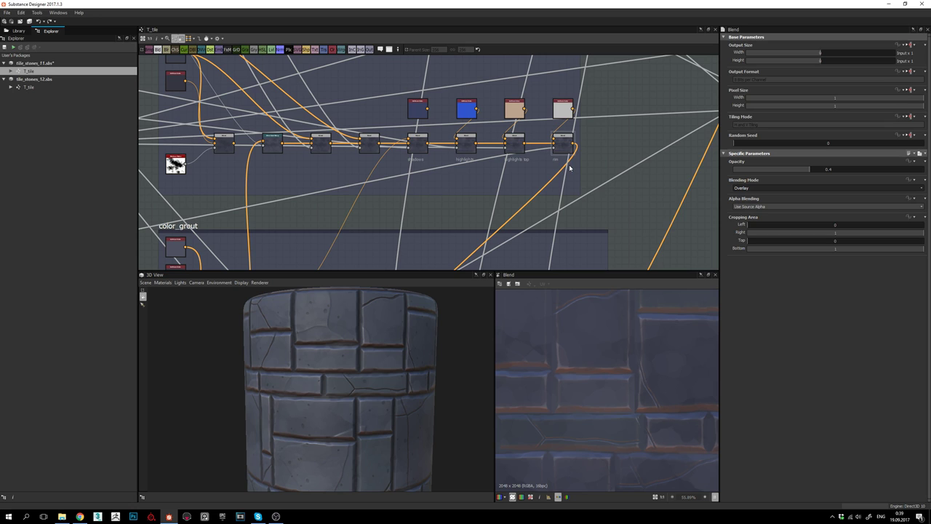
middle_drag(535, 156, 610, 112)
middle_drag(401, 230, 489, 185)
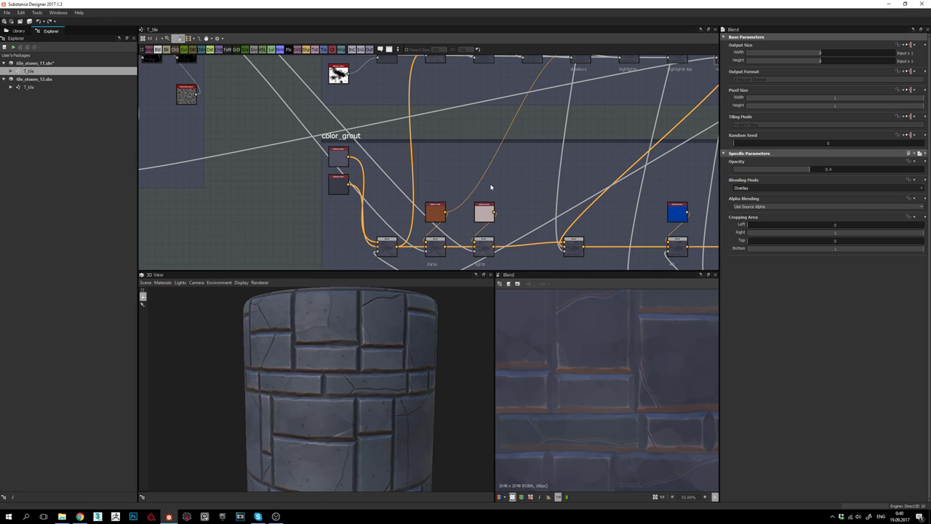
middle_drag(523, 193, 528, 165)
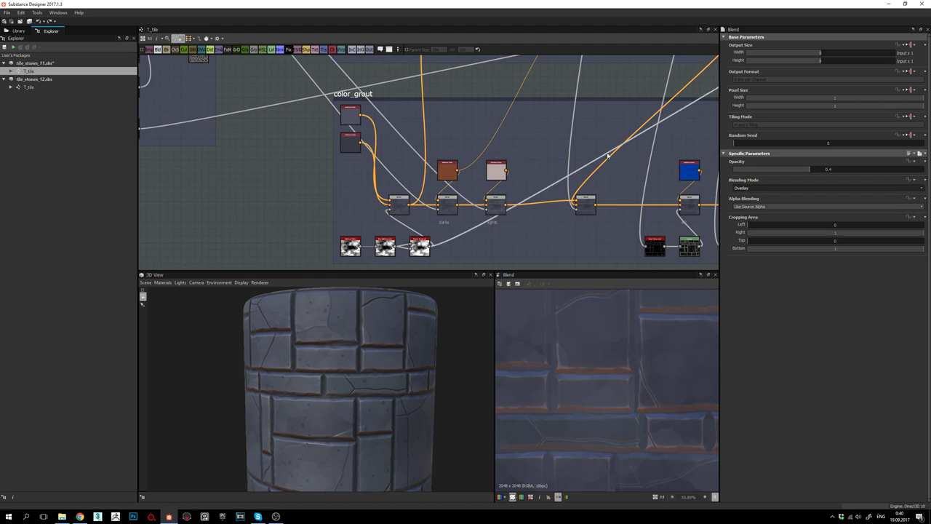
middle_drag(617, 157, 503, 169)
middle_drag(476, 212, 555, 202)
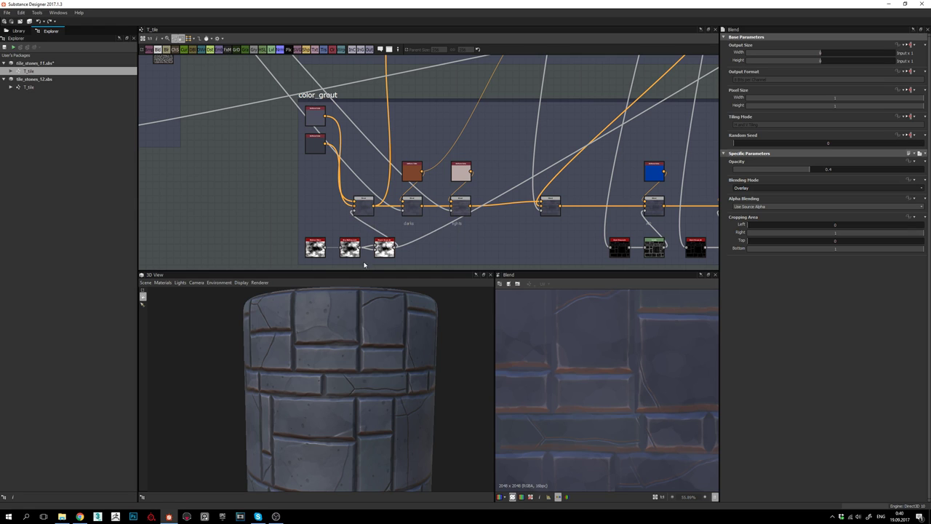
- Inspect the grout and stone edges on the 3D cylinder, first close up and from several angles
drag(406, 405, 364, 374)
scroll(367, 376, up, 5)
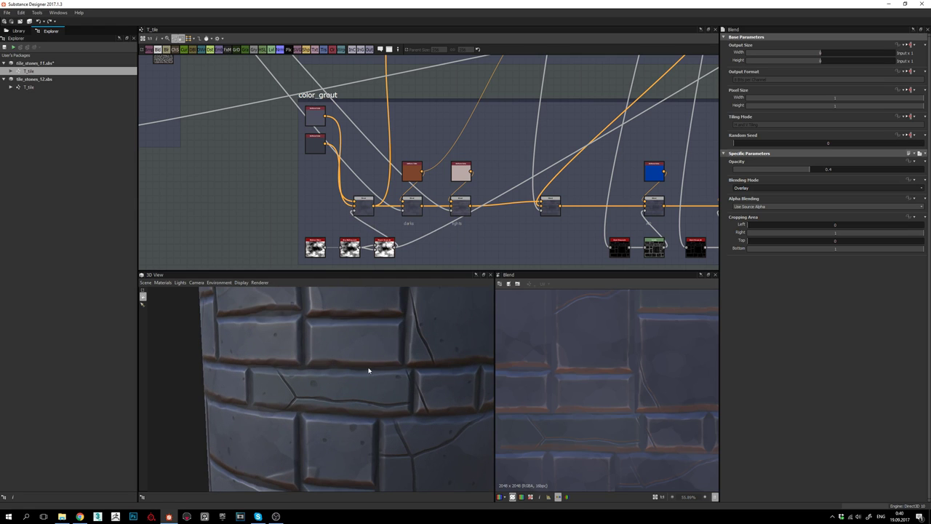
middle_drag(413, 205, 411, 205)
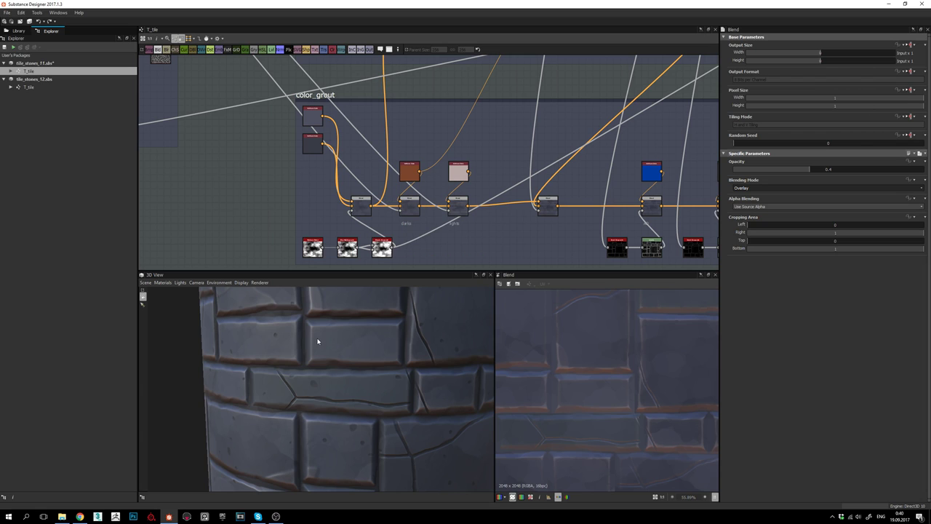
drag(317, 341, 331, 335)
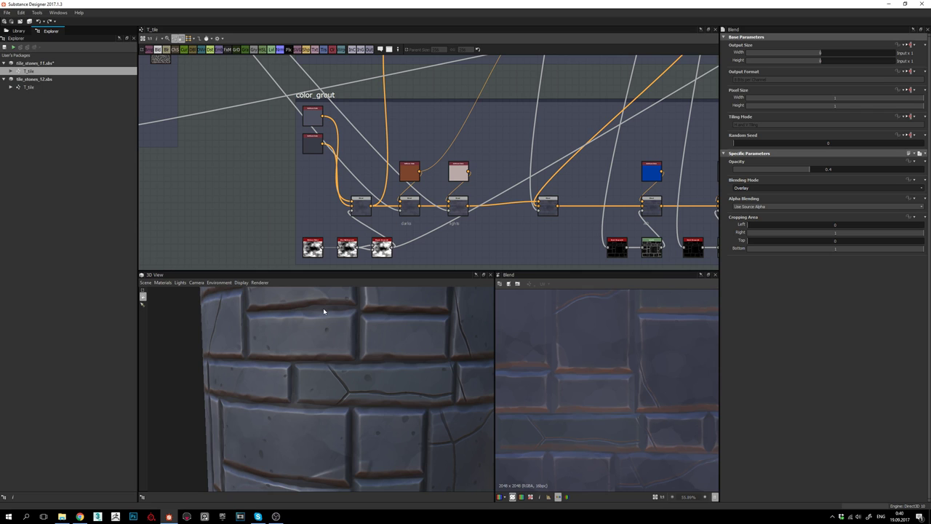
drag(325, 311, 356, 337)
scroll(363, 387, down, 3)
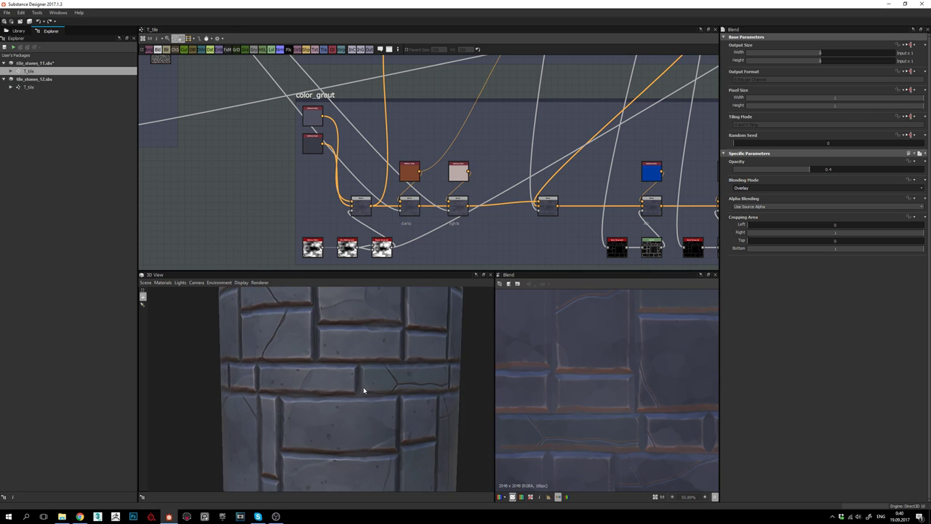
drag(363, 386, 330, 344)
scroll(348, 388, down, 3)
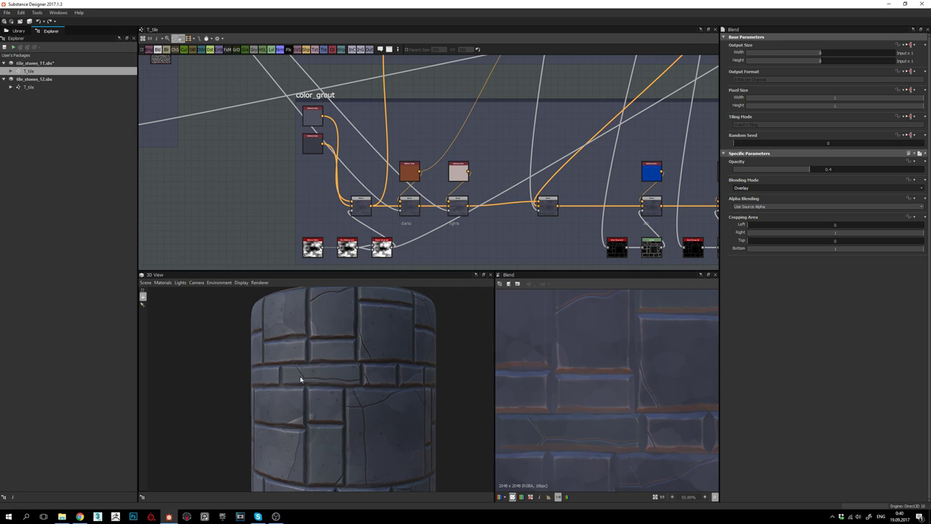
- Preview the base colour Blend in color_grout and the darks Blend that follows it, inspecting their settings
scroll(357, 205, up, 3)
click(368, 213)
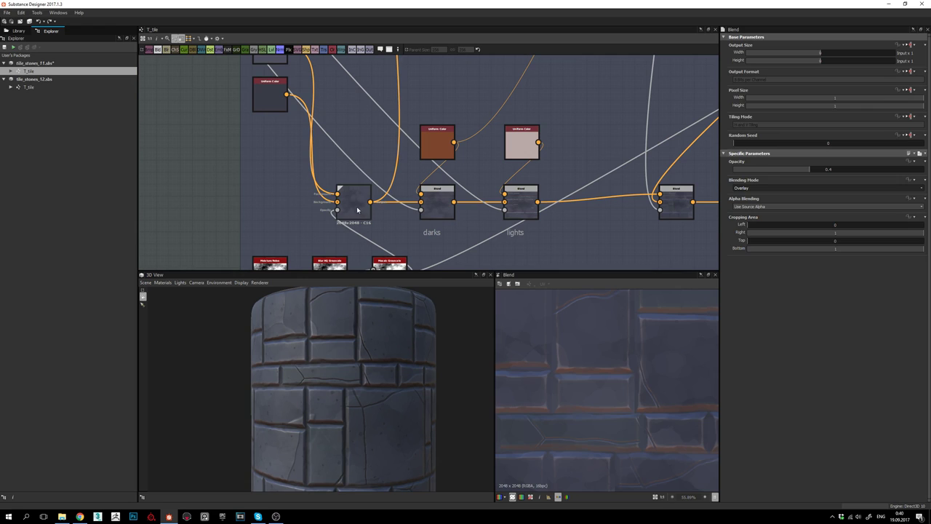
scroll(640, 360, down, 4)
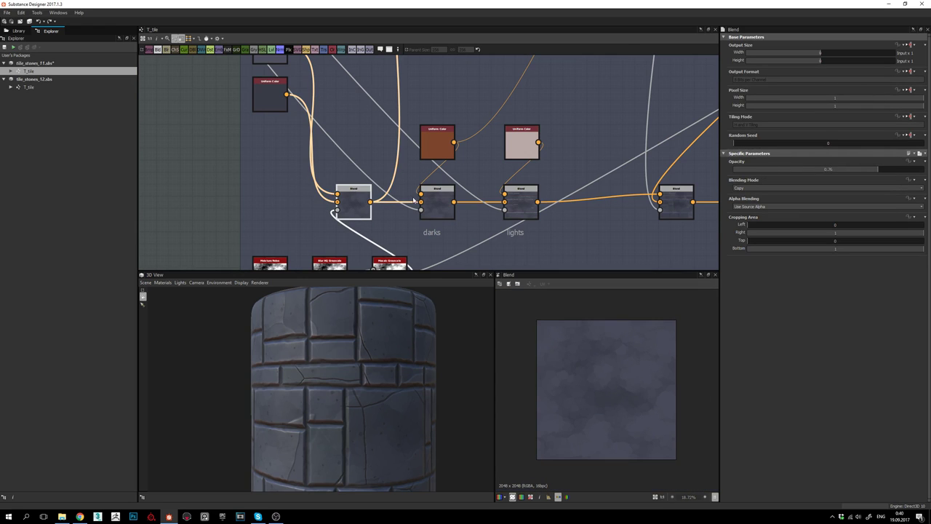
middle_drag(356, 171, 357, 136)
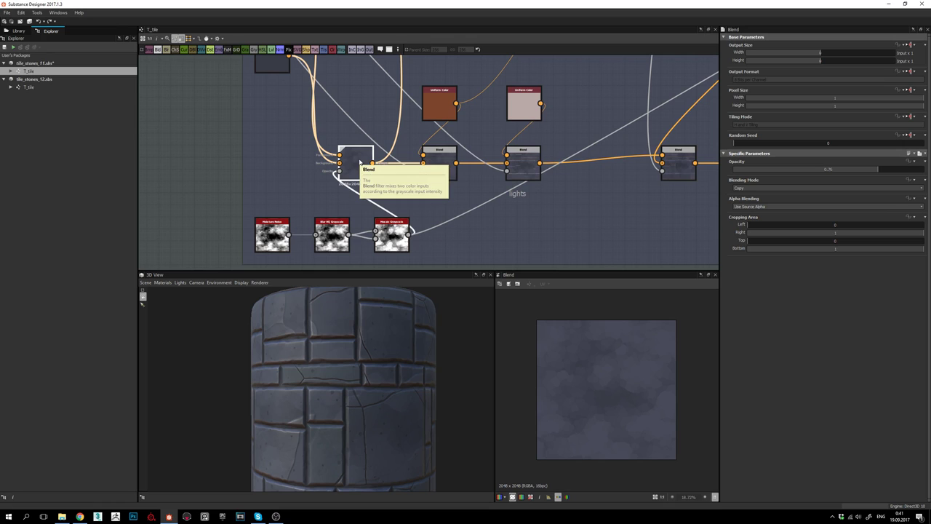
drag(397, 385, 376, 395)
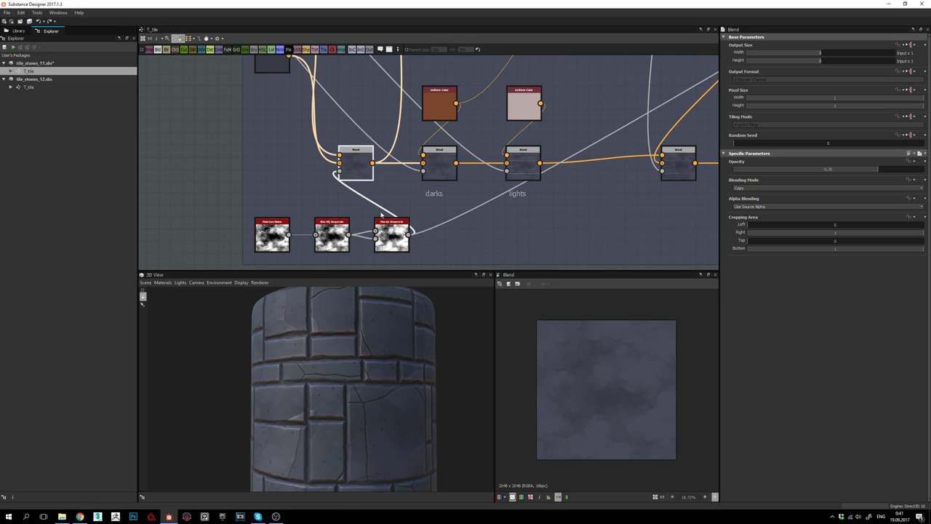
click(444, 163)
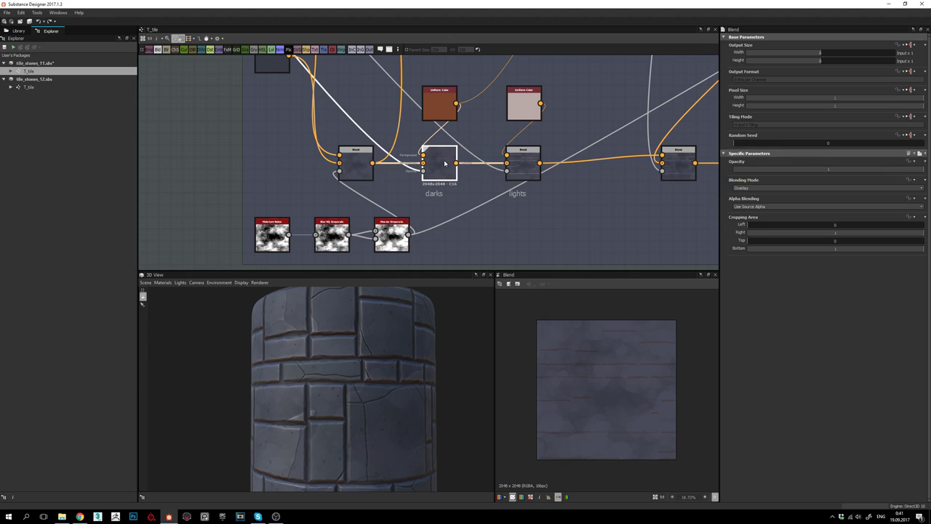
- Step through the base, darks and lights Blend nodes of color_grout and examine the lights result close up
click(362, 168)
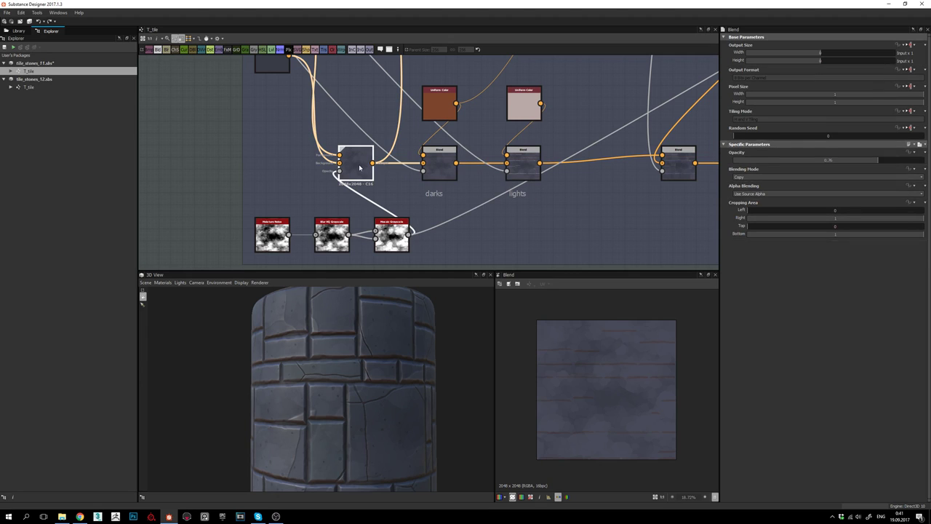
click(442, 166)
click(531, 166)
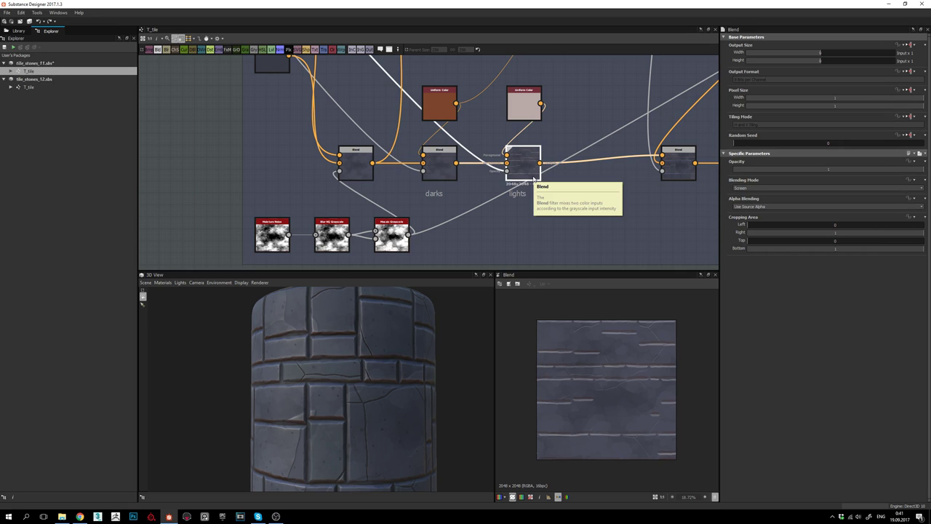
middle_drag(631, 188, 579, 192)
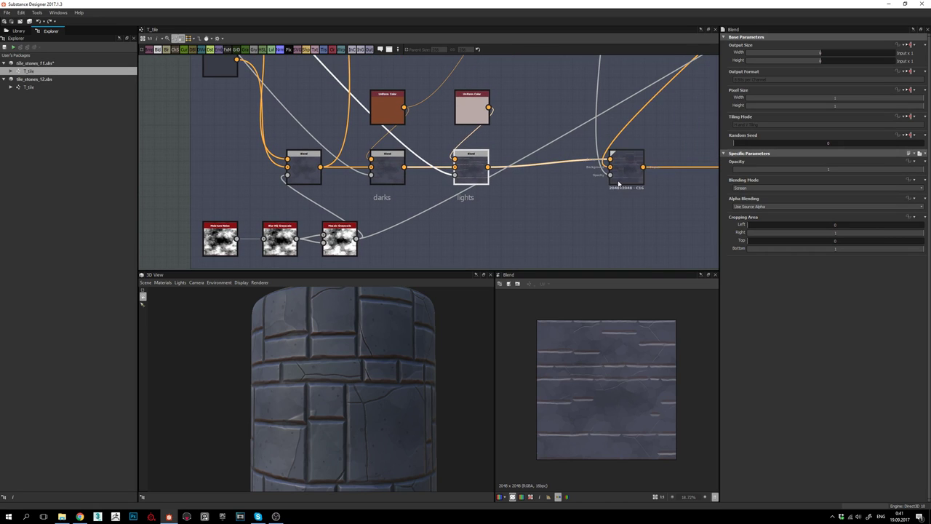
scroll(621, 356, up, 3)
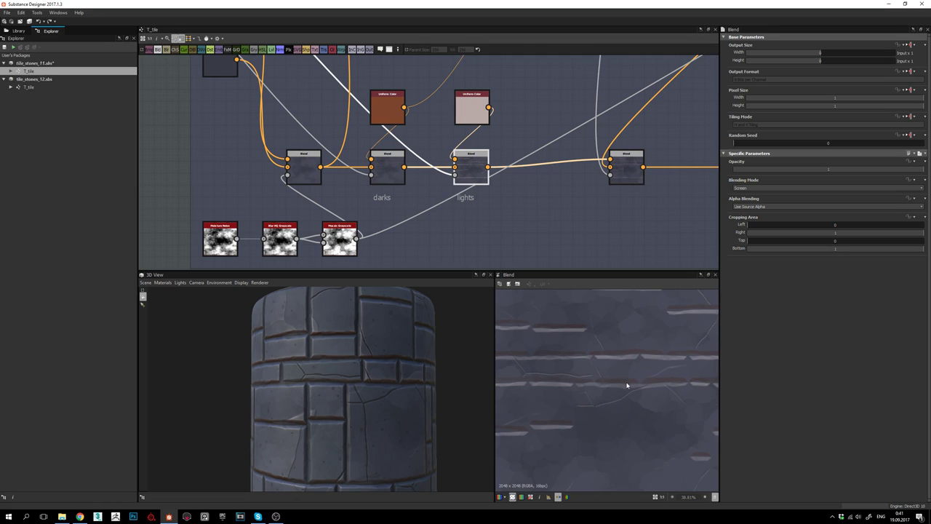
- Preview the Blend that combines the grout colour with the stone colour, and examine its opacity mask
double_click(625, 161)
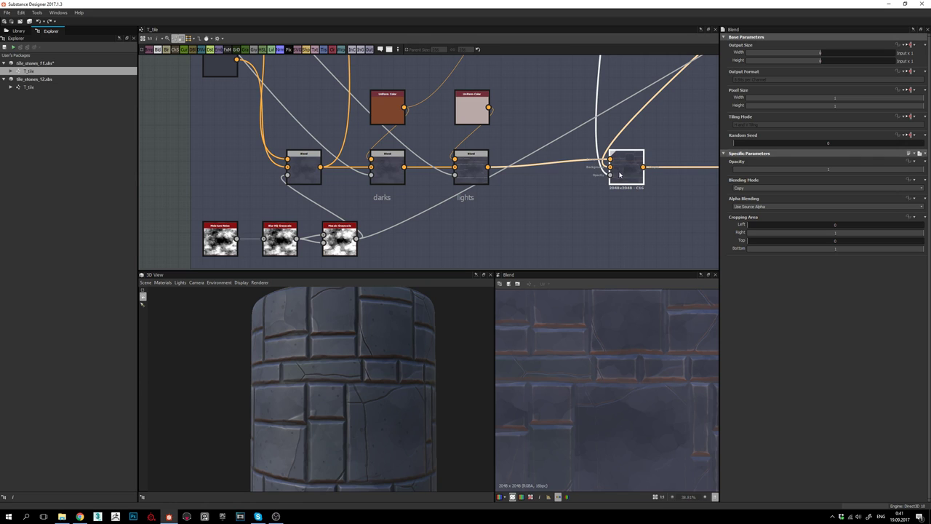
middle_drag(620, 174, 567, 179)
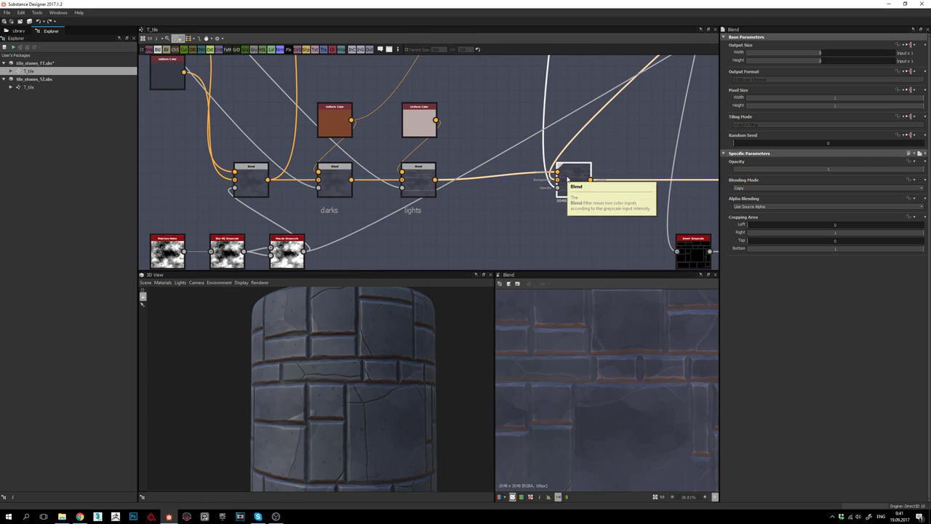
double_click(558, 188)
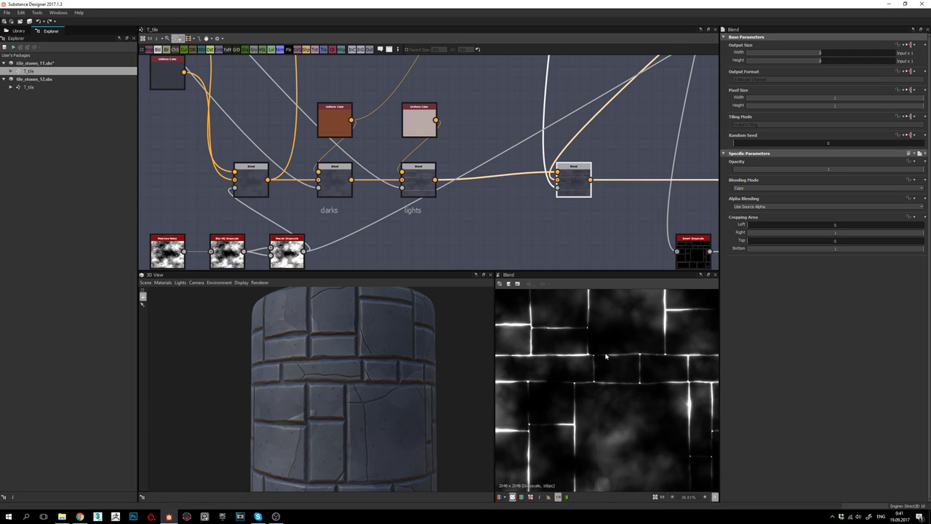
scroll(607, 373, down, 2)
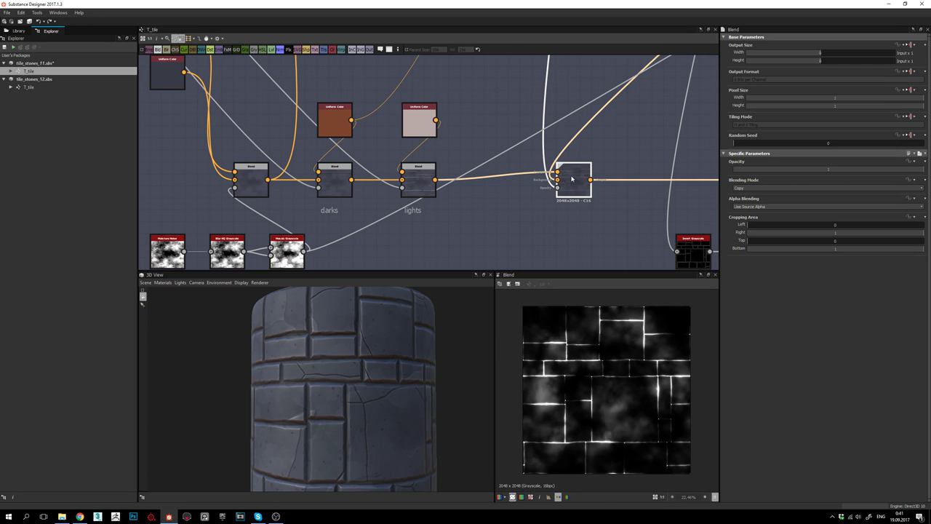
scroll(575, 349, up, 2)
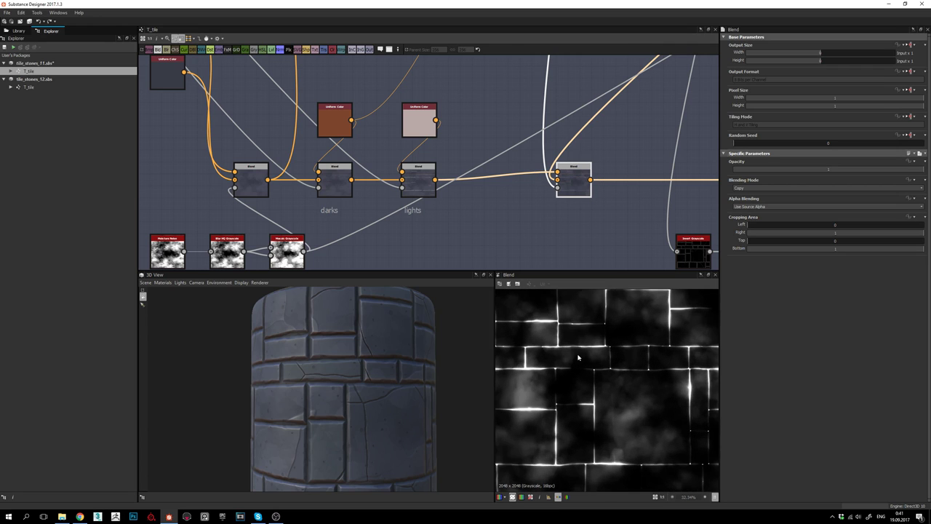
- Compare the darks and lights Blend results again, examining the light and dark grout strips up close
double_click(419, 186)
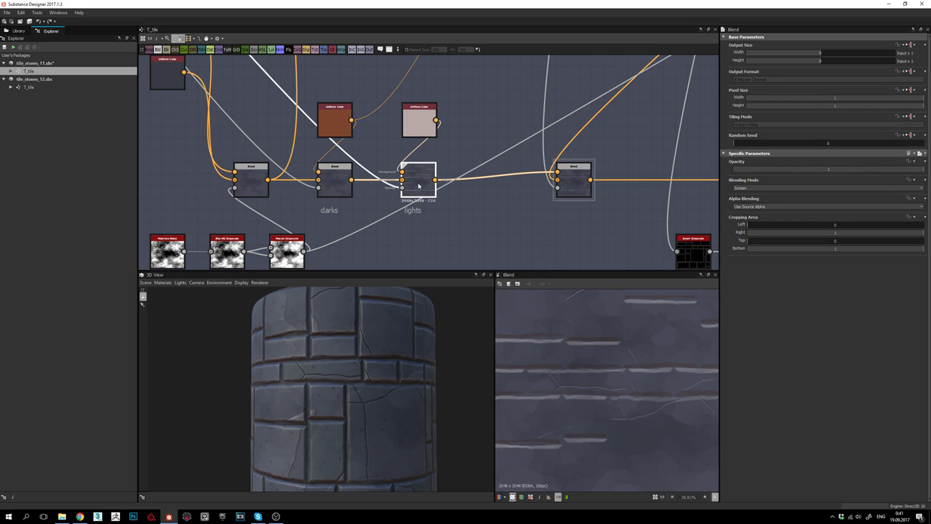
double_click(337, 177)
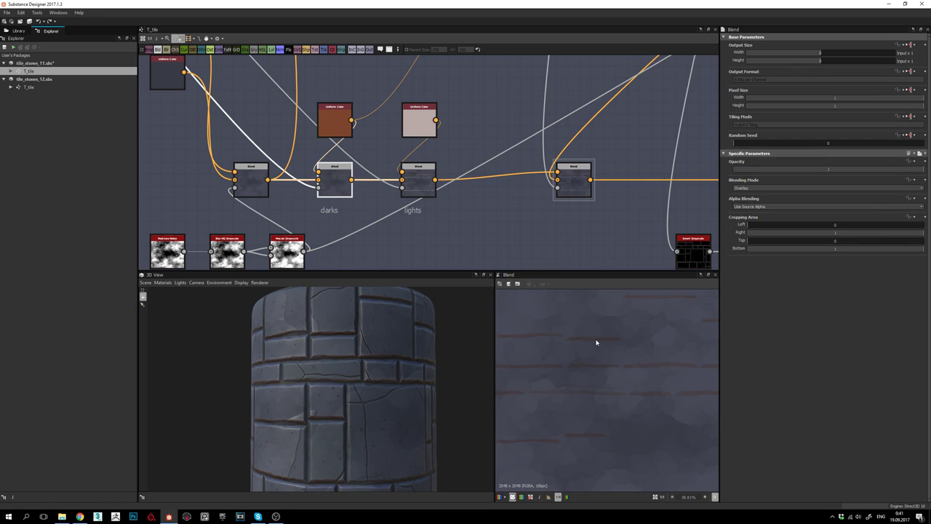
double_click(417, 186)
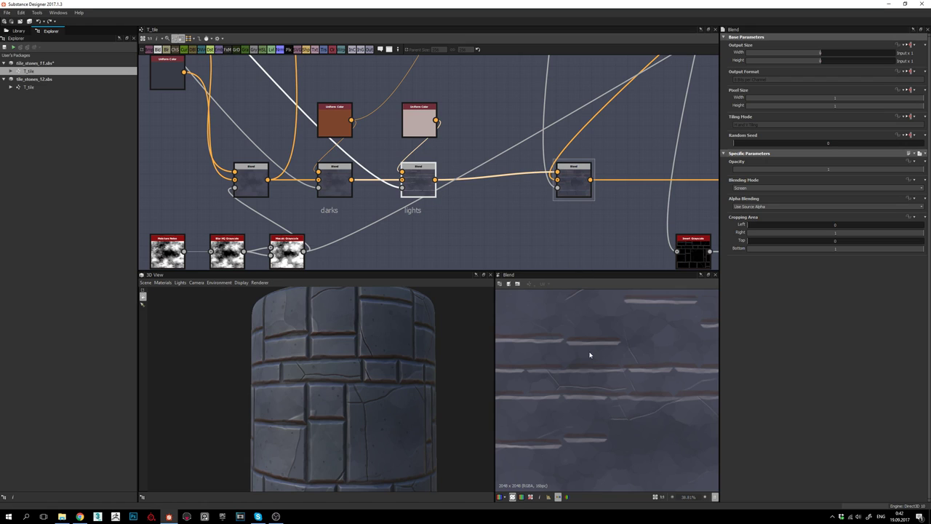
scroll(590, 355, up, 3)
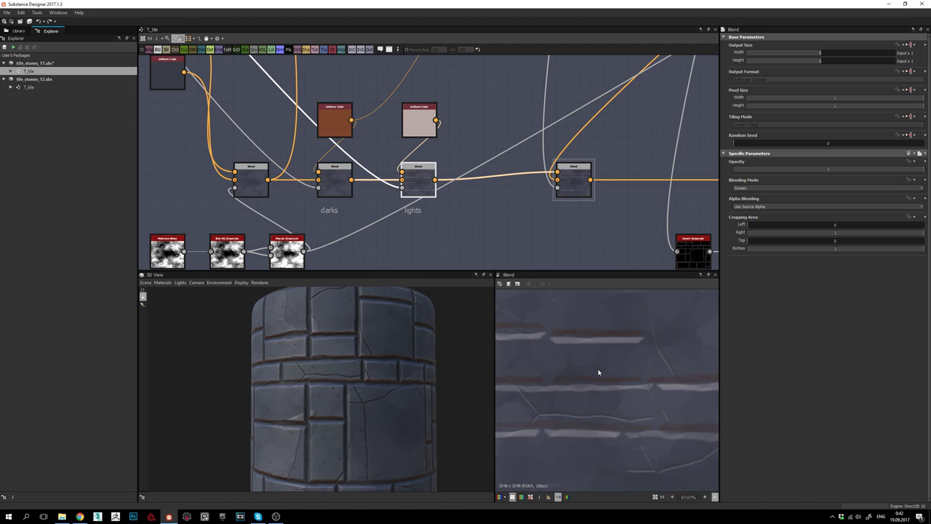
- Inspect the grout between the stones in the preview of the Blend combining stone and grout colours
click(569, 191)
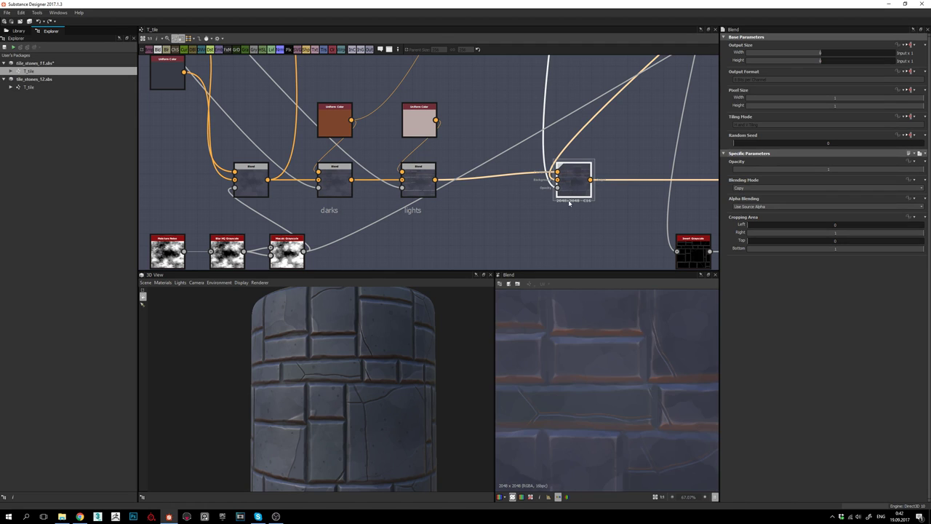
scroll(577, 368, up, 2)
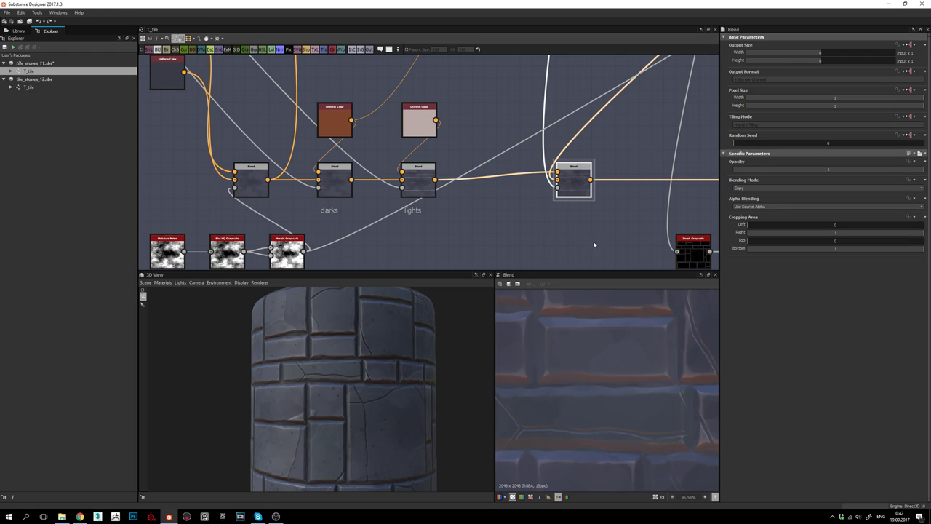
scroll(572, 321, up, 2)
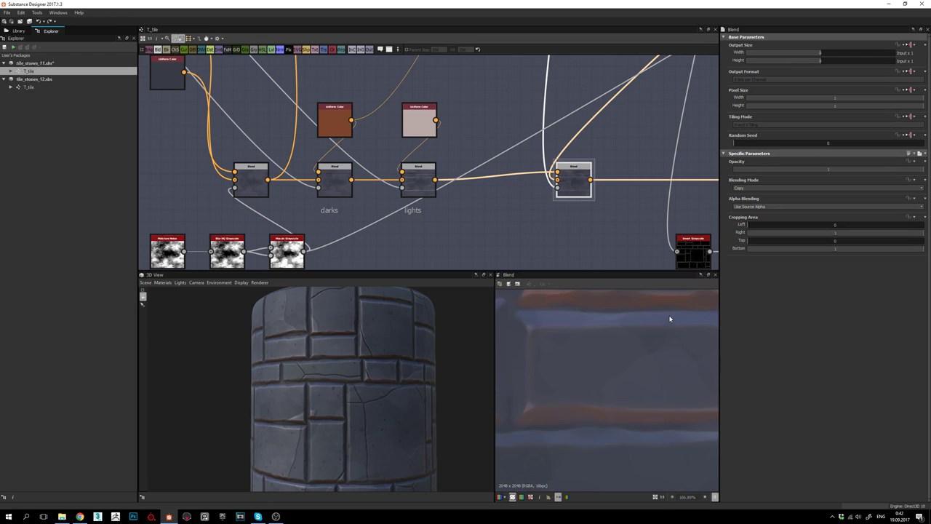
scroll(584, 345, down, 2)
middle_drag(564, 347, 628, 355)
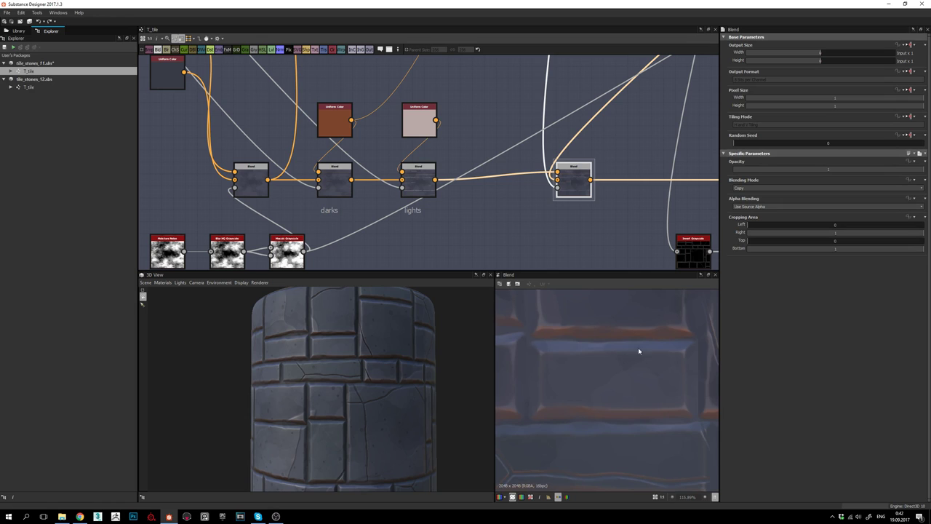
scroll(659, 369, down, 2)
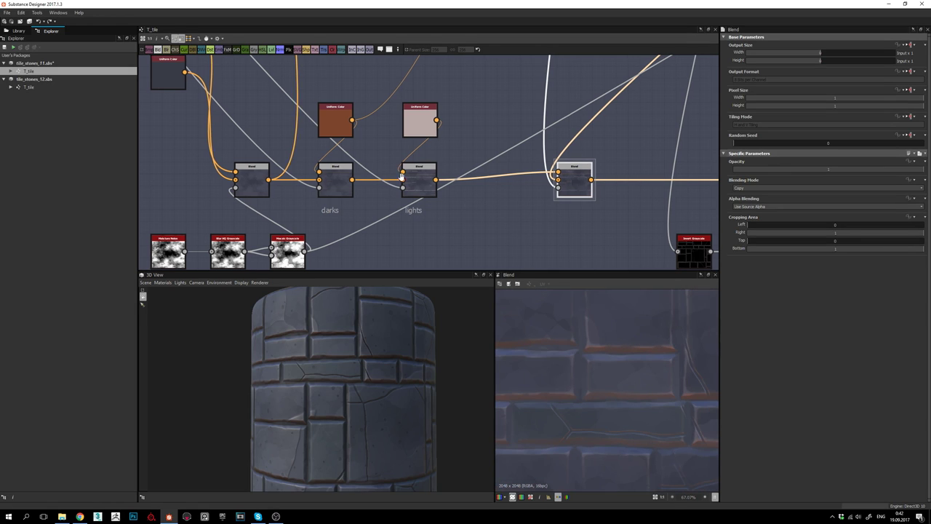
- Try feeding the base colour Blend directly into the foreground of the stone-and-grout Blend, bypassing darks and lights
middle_drag(267, 181, 374, 178)
middle_drag(453, 192, 336, 199)
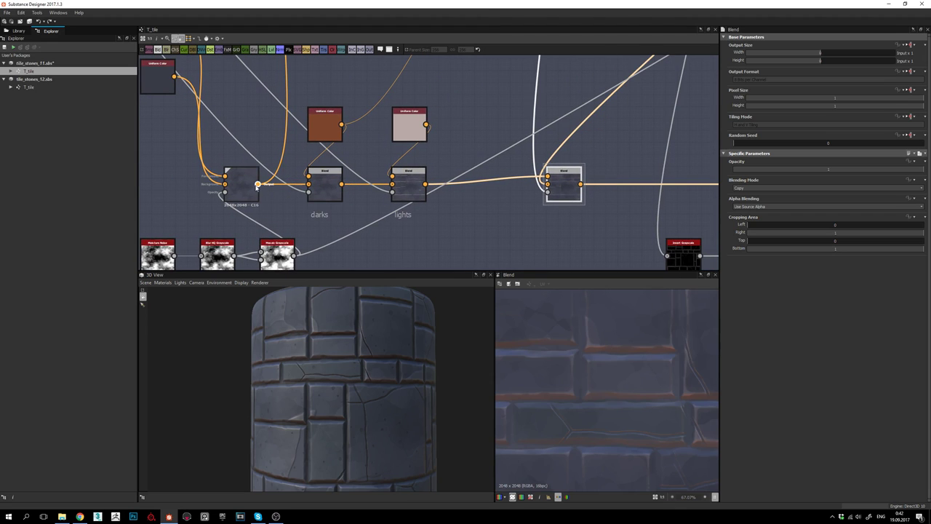
drag(258, 184, 548, 176)
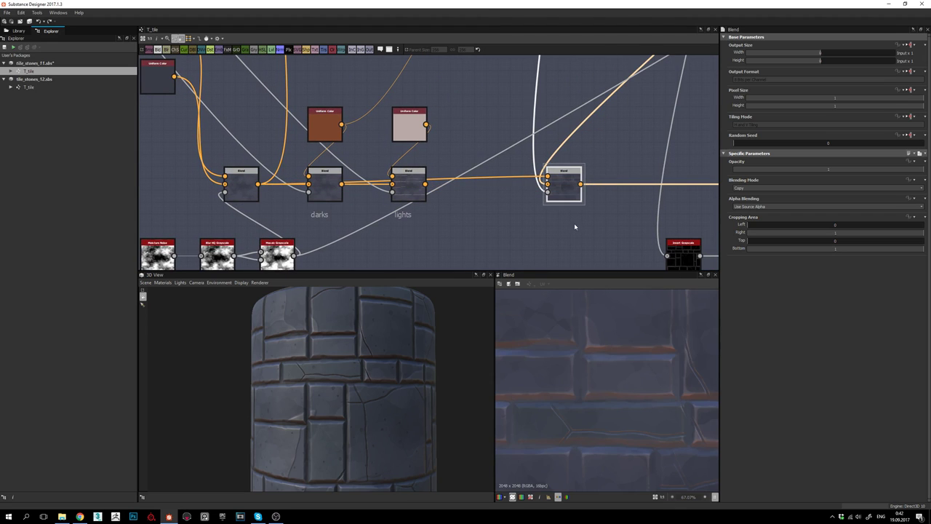
- Examine the combined stone and grout colour with darks and lights applied, both close up and over a wider area
scroll(606, 357, up, 2)
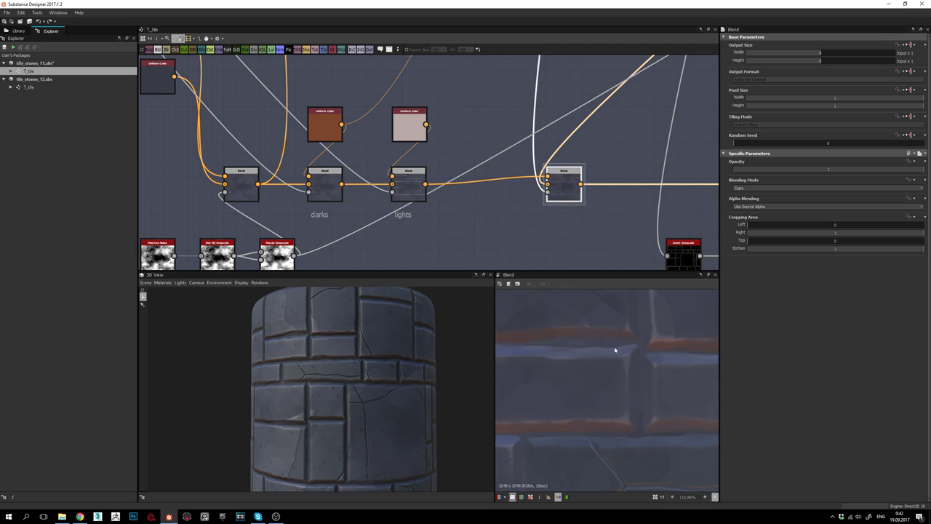
scroll(606, 365, down, 3)
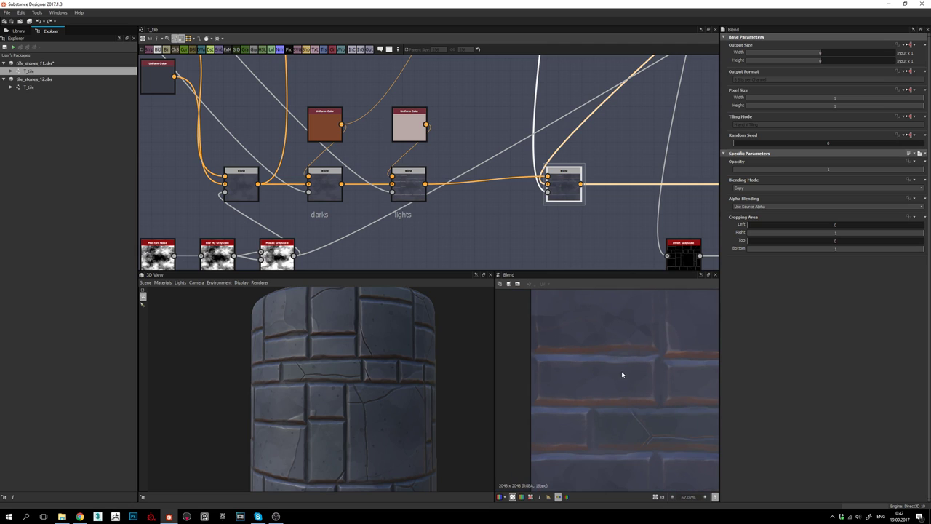
scroll(622, 375, up, 1)
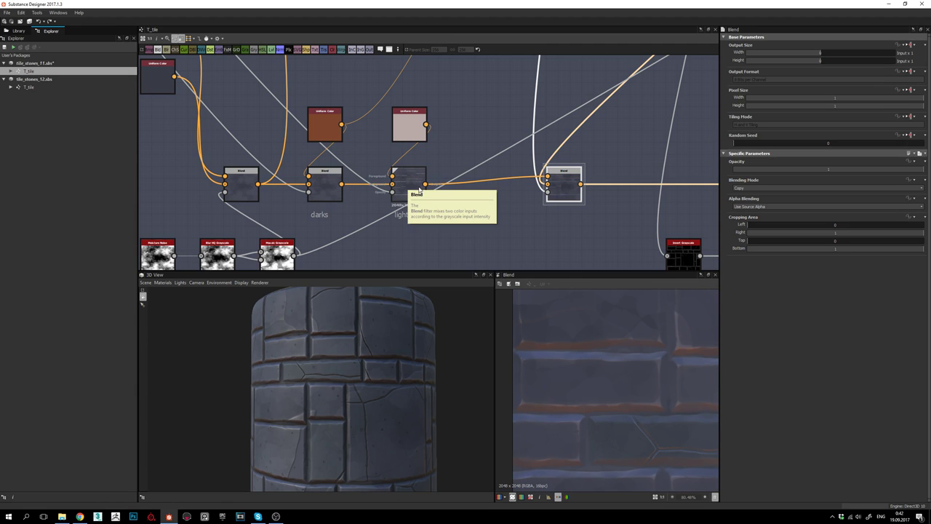
middle_drag(474, 169, 421, 172)
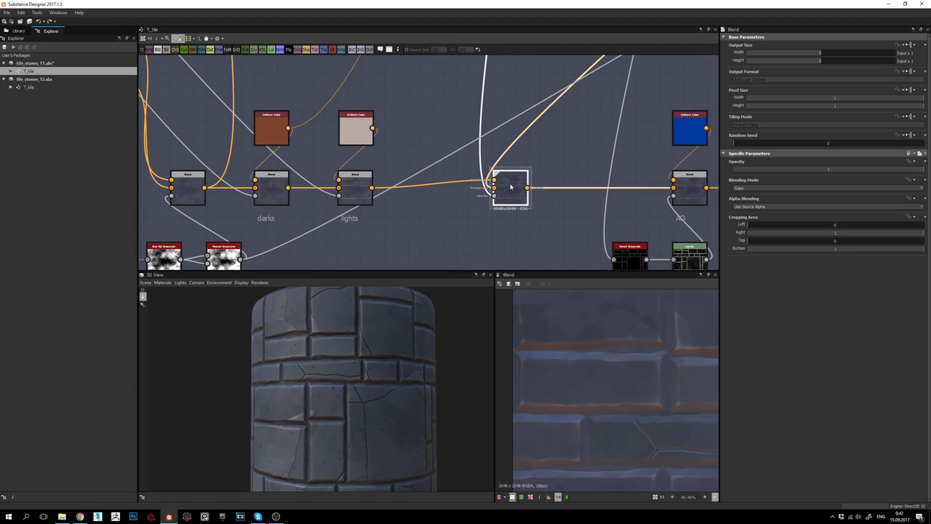
scroll(621, 384, down, 3)
middle_drag(672, 384, 611, 382)
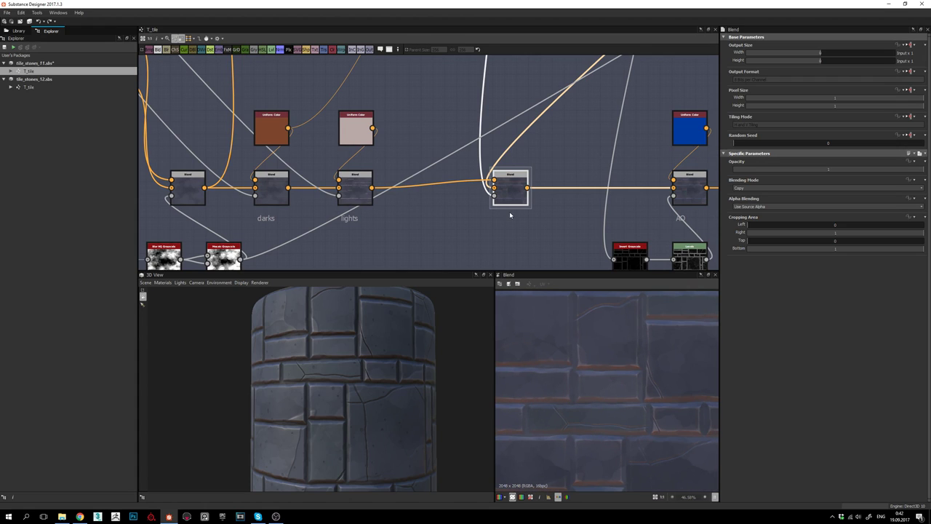
- Preview the opacity mask of the stone-and-grout Blend and examine its grout lines in detail and as a whole
click(494, 196)
scroll(590, 410, down, 2)
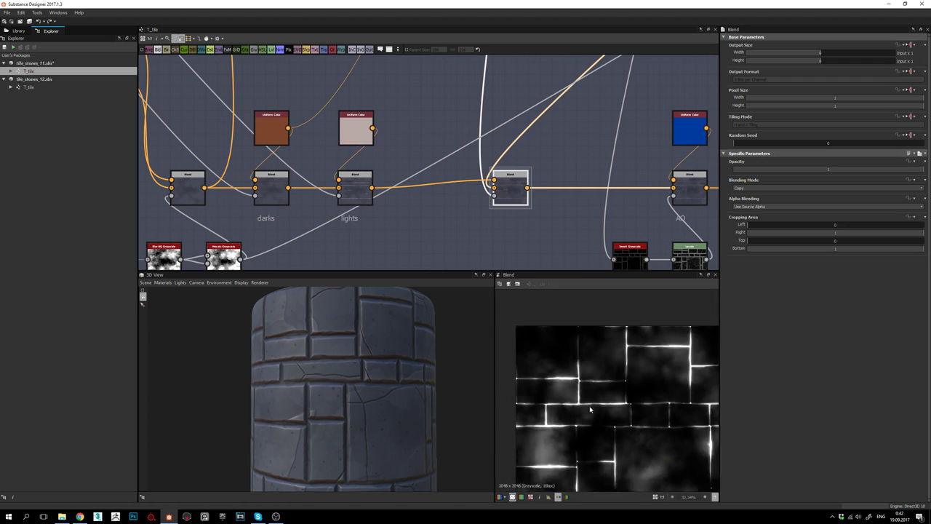
middle_drag(590, 410, 559, 339)
scroll(559, 339, up, 1)
scroll(588, 409, up, 3)
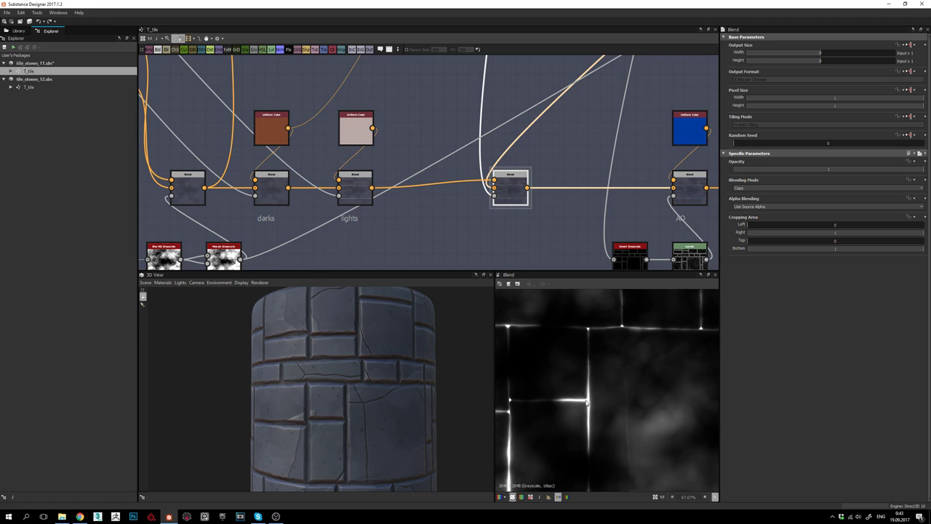
scroll(591, 399, down, 7)
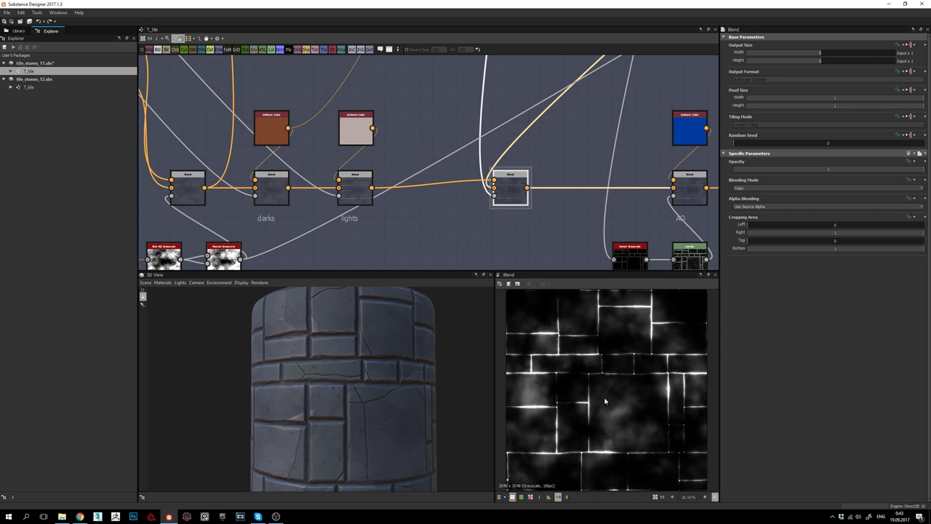
- Trace the opacity mask's connection back to its source Blend near the big_cuts and grout nodes and check its settings
mouse_move(531, 80)
middle_down()
mouse_move(504, 144)
mouse_move(451, 225)
middle_up()
scroll(504, 145, down, 5)
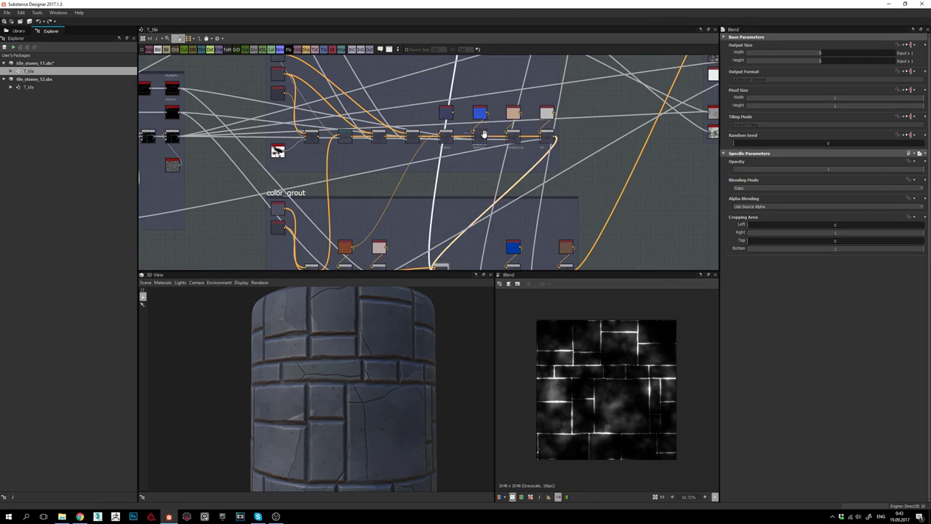
middle_drag(509, 69, 465, 154)
middle_drag(463, 65, 471, 211)
scroll(427, 209, up, 5)
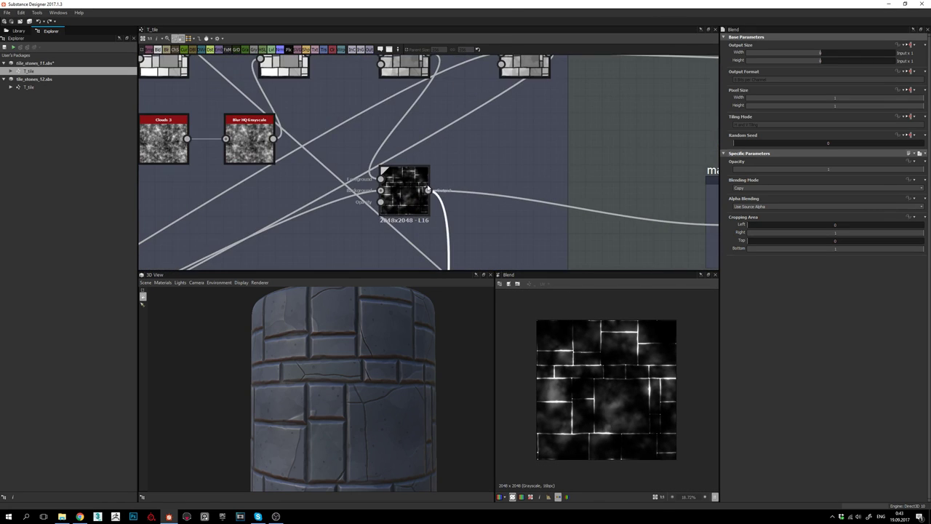
click(409, 191)
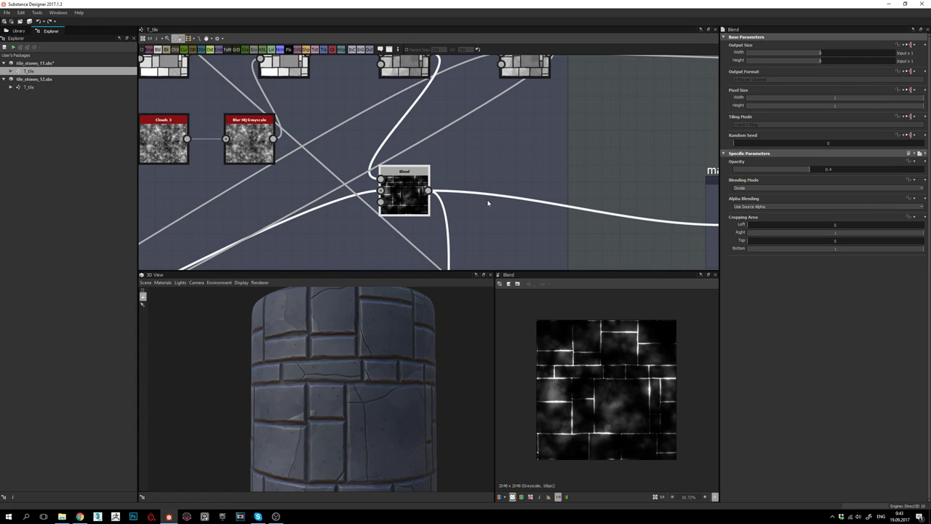
- Preview the big_cuts Blend that feeds the grout mask, and return to the mask's Blend node
middle_drag(426, 124, 438, 186)
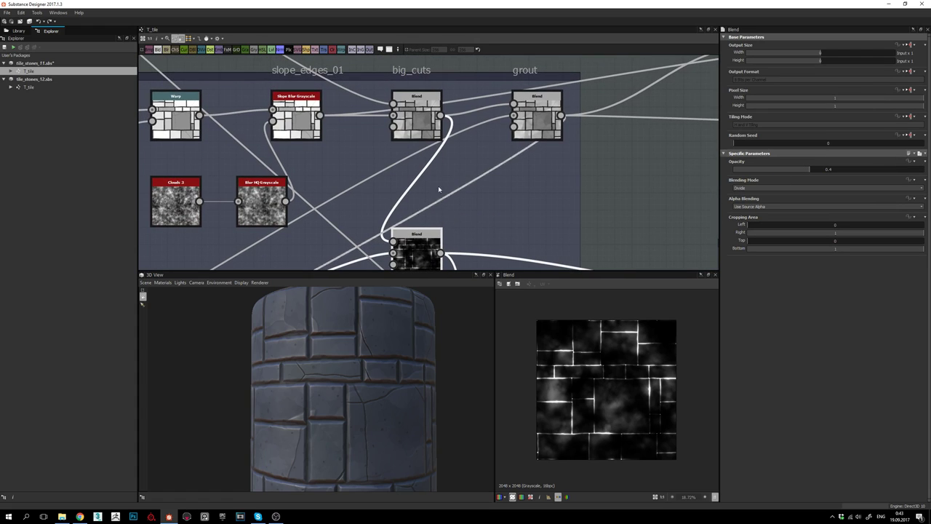
click(418, 119)
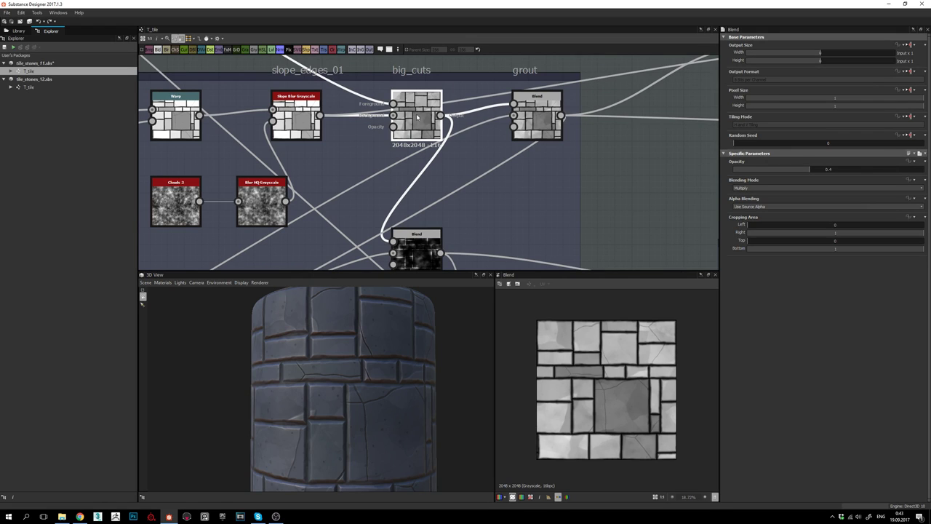
middle_drag(442, 177, 446, 151)
scroll(446, 151, down, 1)
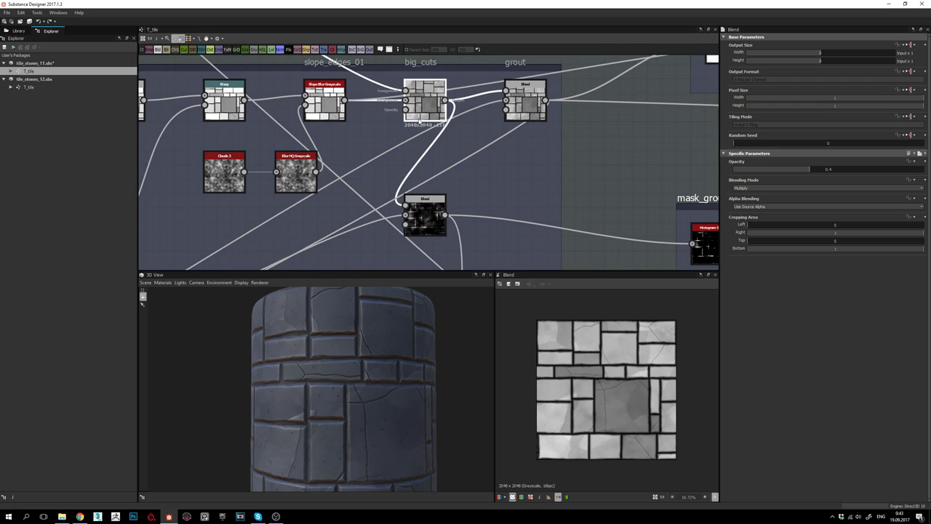
click(433, 218)
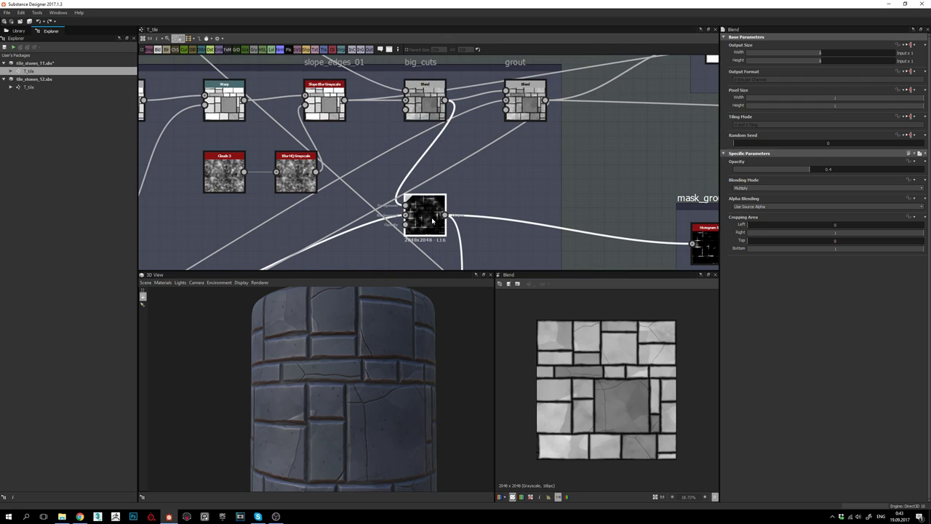
- Preview the grout mask's Divide Blend and compare it with its foreground and background inputs
double_click(432, 221)
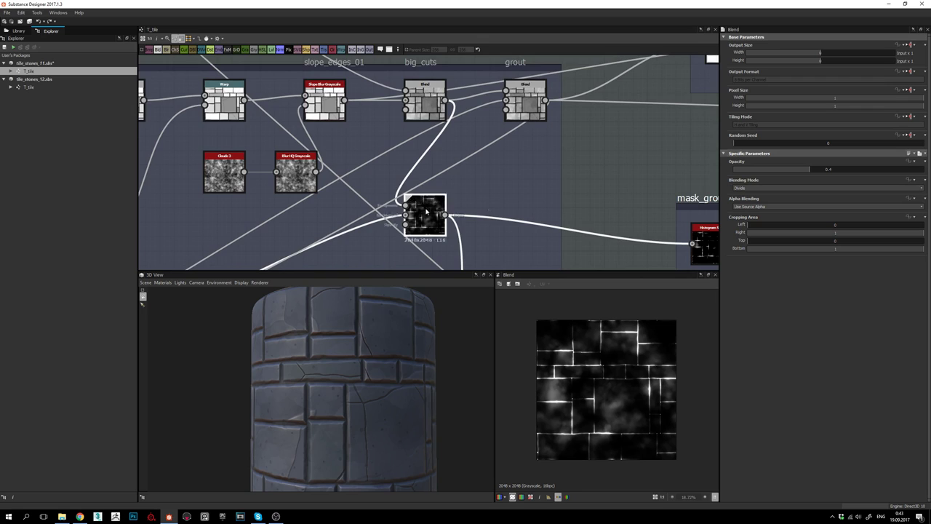
middle_drag(404, 211, 417, 167)
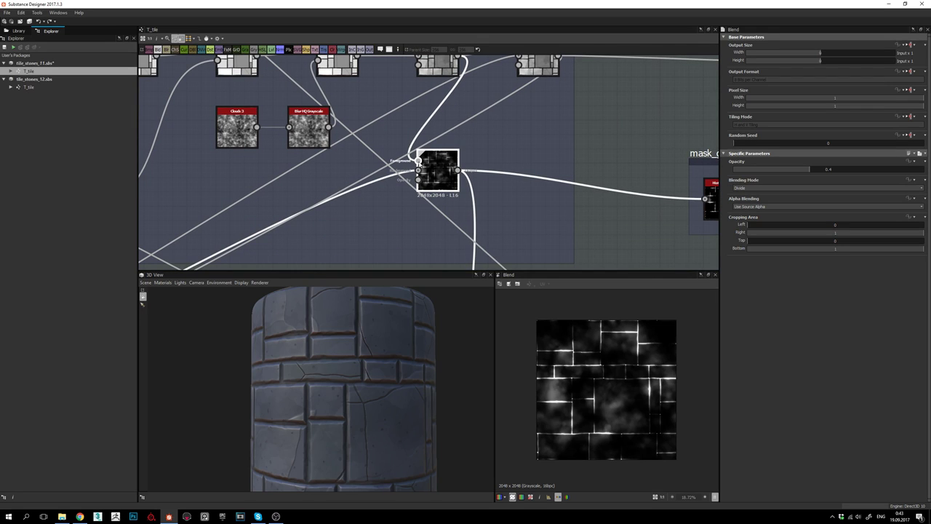
double_click(419, 161)
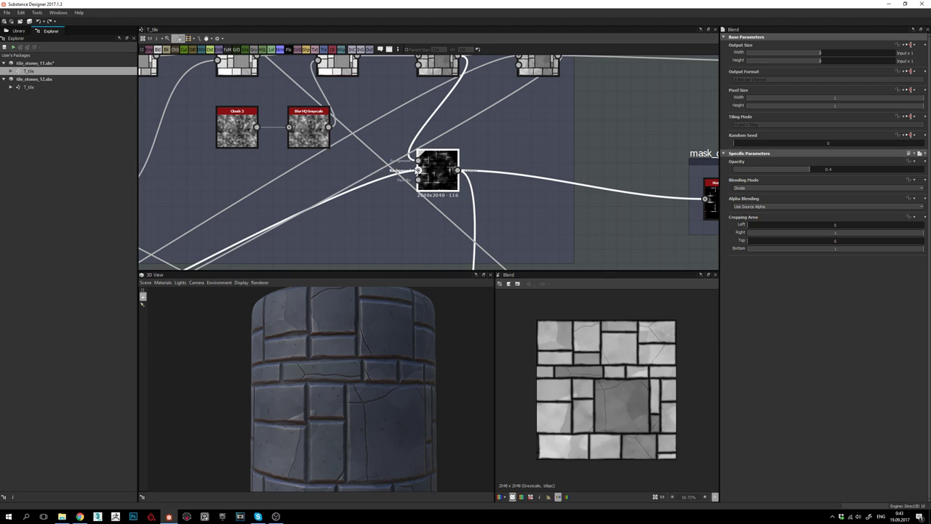
click(418, 170)
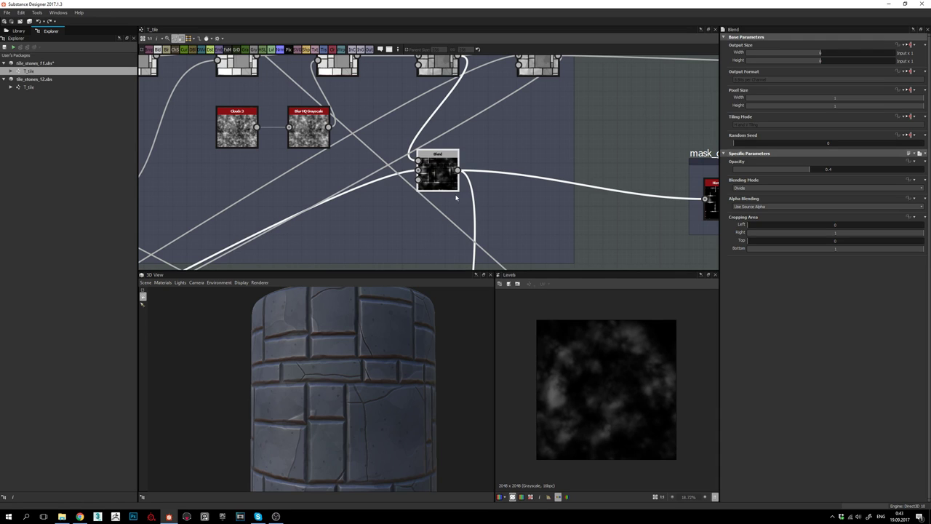
double_click(429, 164)
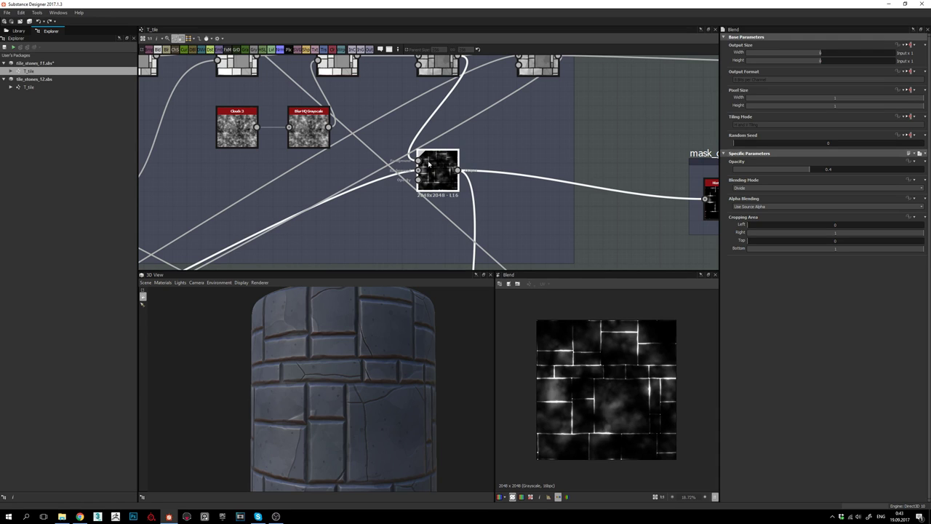
- Examine the grout mask's bright lines and cloudy areas in detail and as a whole
scroll(597, 411, up, 3)
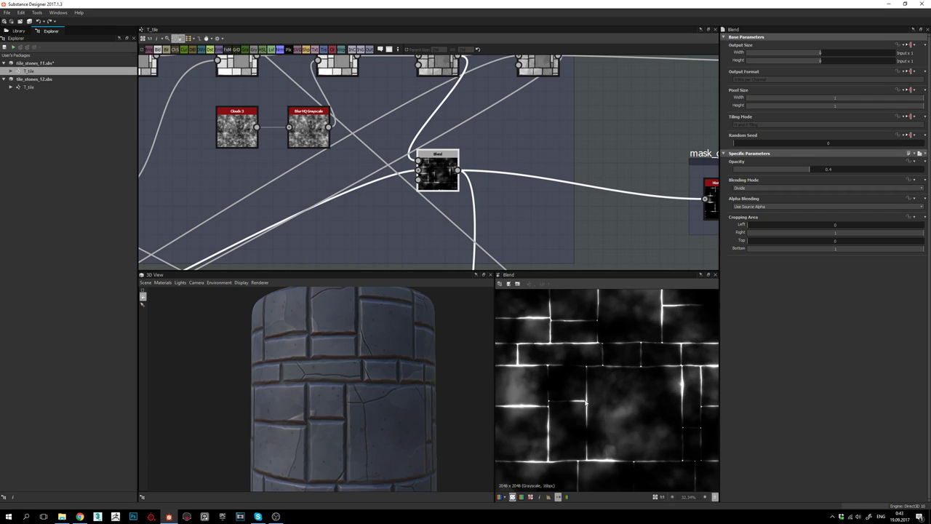
scroll(586, 402, up, 3)
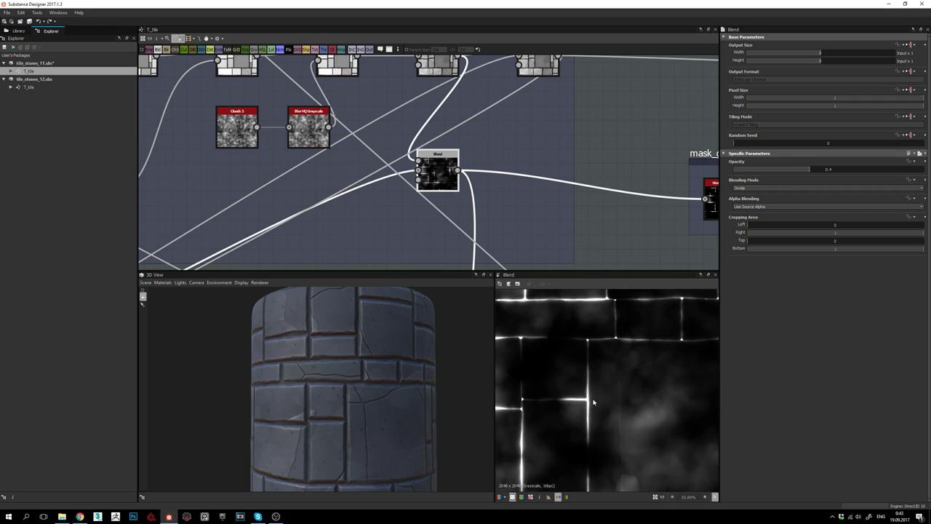
scroll(592, 382, up, 3)
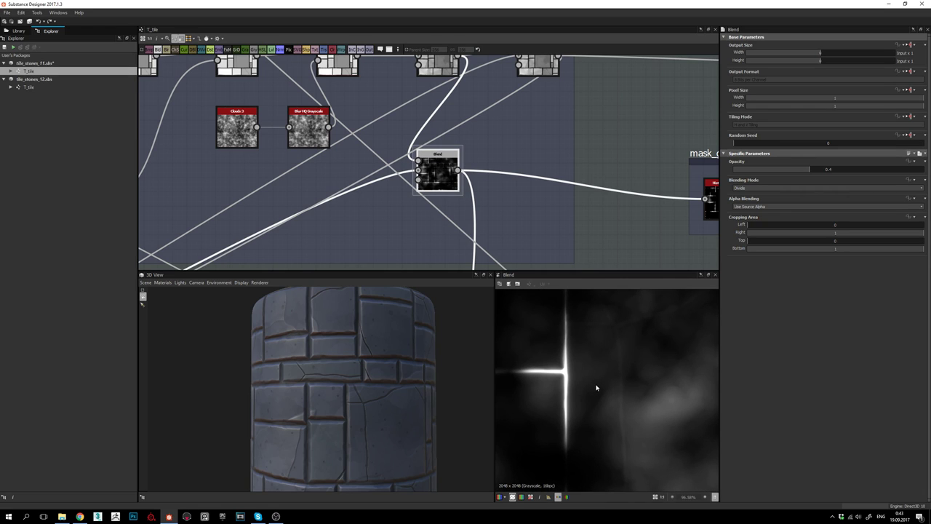
scroll(593, 385, down, 3)
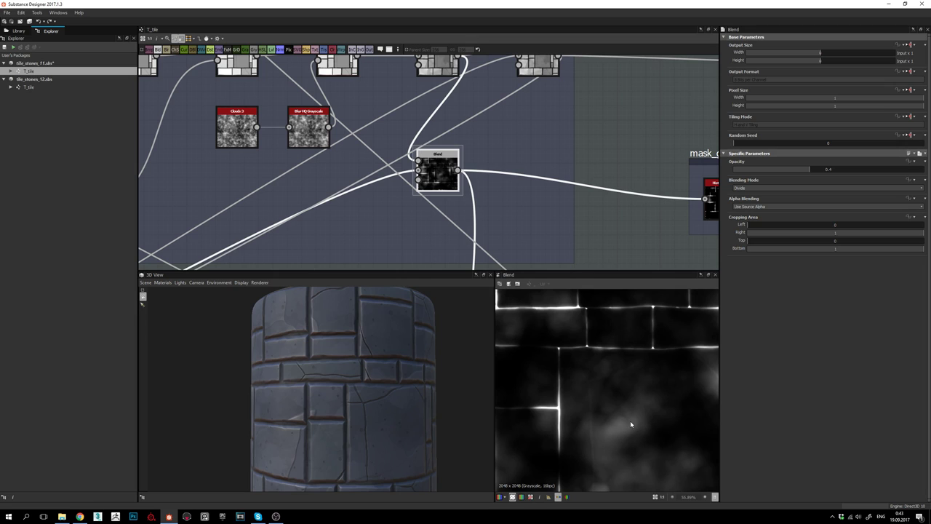
scroll(624, 407, down, 2)
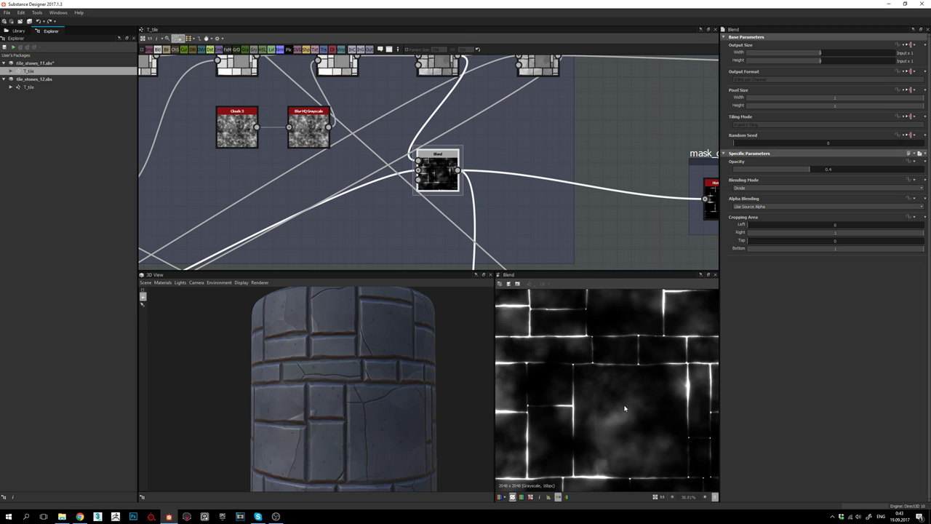
scroll(542, 408, up, 2)
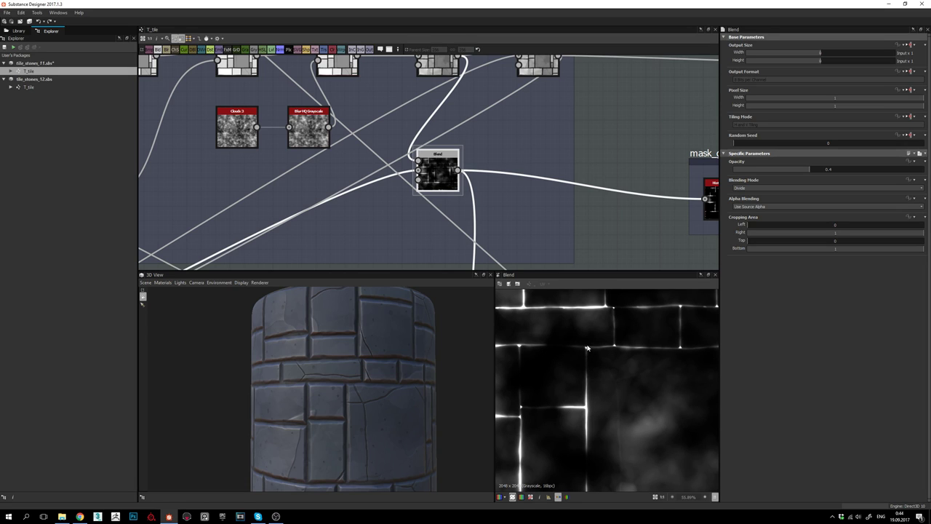
scroll(608, 310, down, 4)
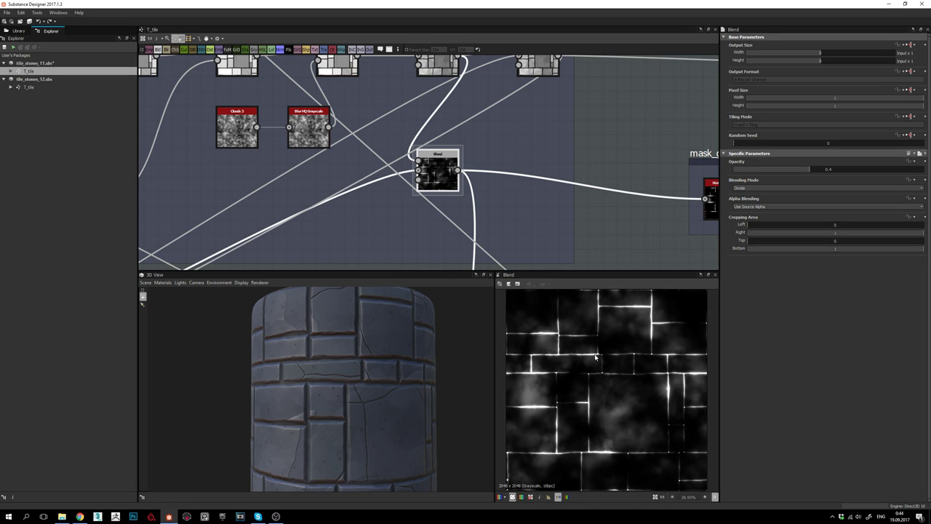
- Follow the mask to the color_grout frame and preview the base grout colour and its lights Blend
scroll(500, 216, down, 4)
middle_drag(498, 216, 494, 175)
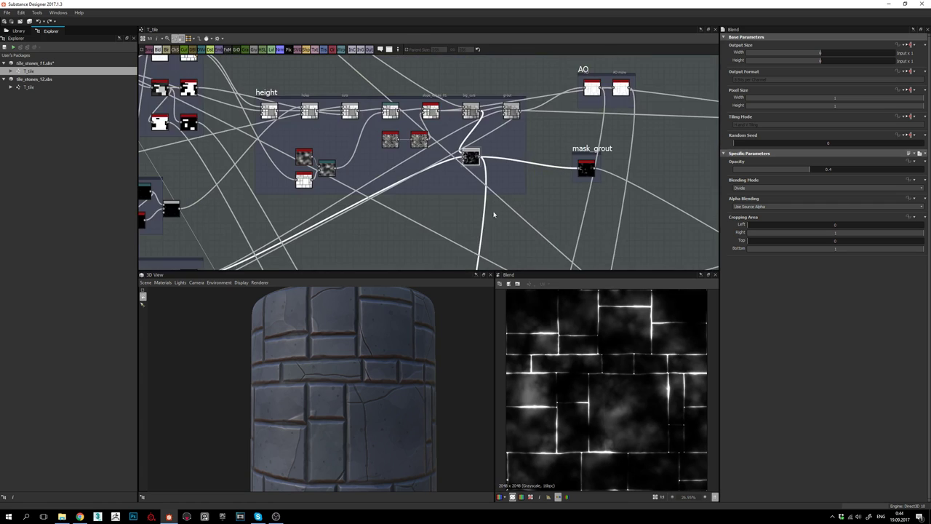
middle_drag(494, 250, 500, 65)
middle_drag(493, 267, 516, 109)
middle_drag(483, 255, 457, 227)
double_click(490, 157)
click(298, 224)
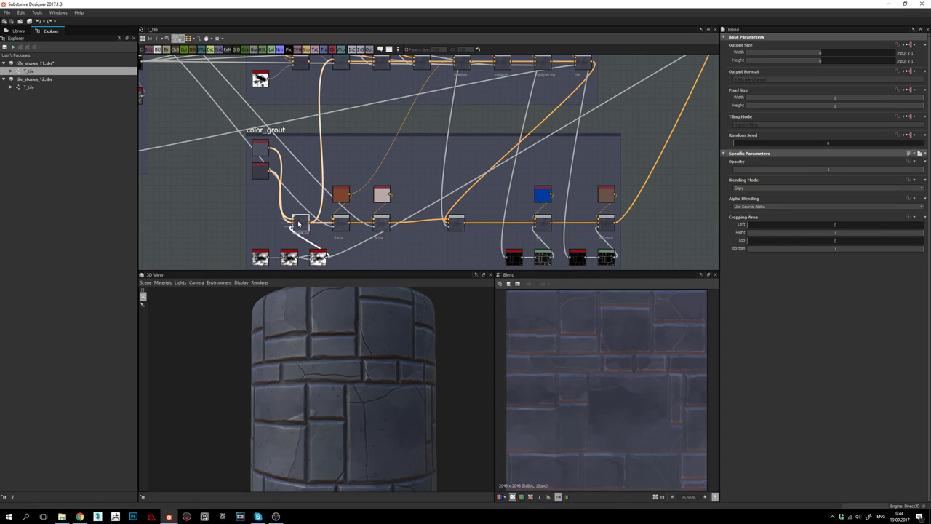
click(381, 222)
middle_drag(472, 184, 447, 205)
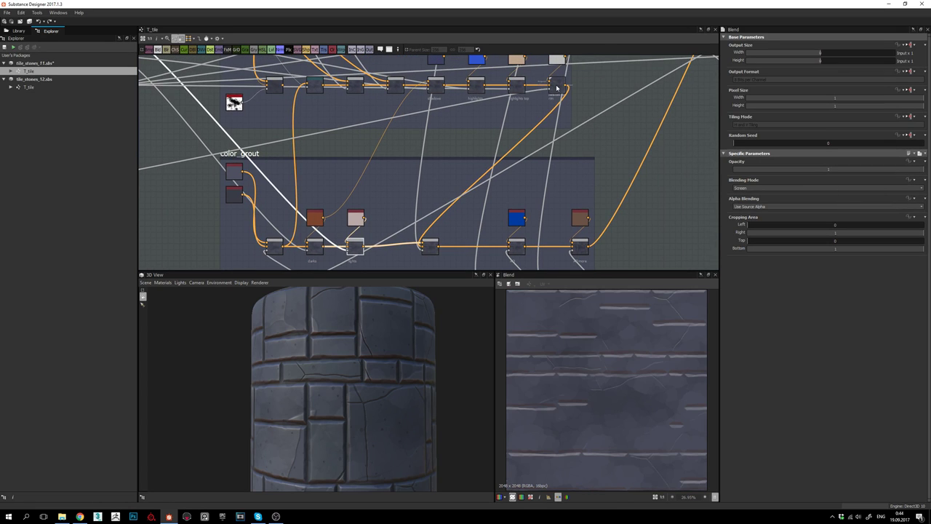
- Preview the last Blend of the stone colour chain and the Blend that combines it with the grout colour
click(556, 86)
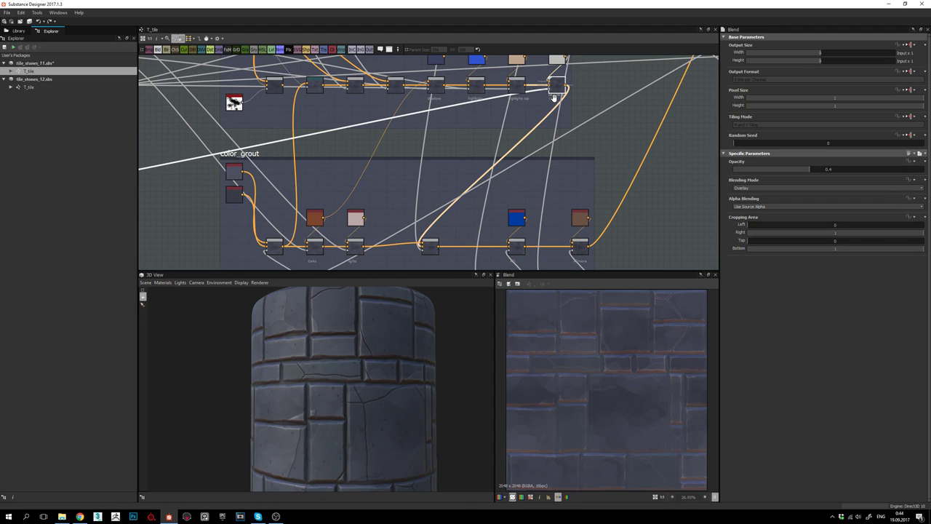
middle_drag(469, 217, 529, 144)
click(492, 178)
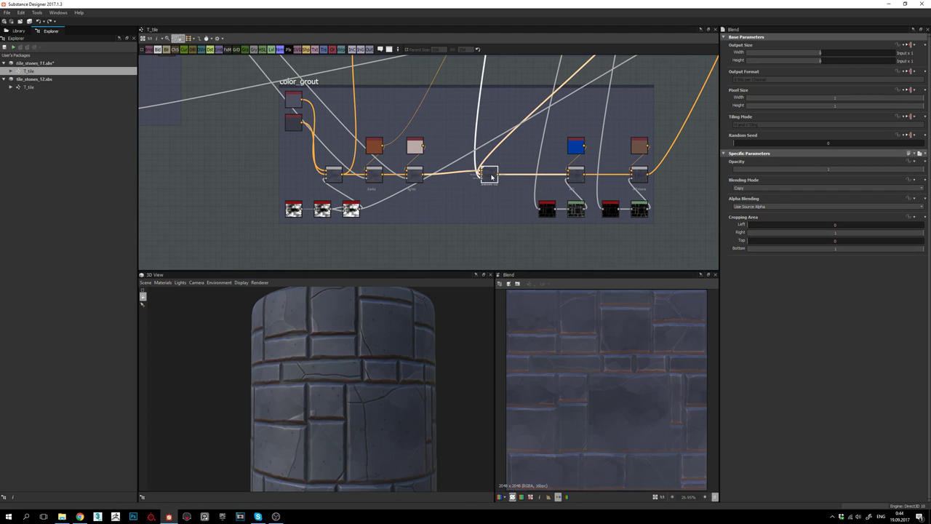
- Examine the combined stone-and-grout colour close up and locate the Blends that follow it in color_grout
scroll(530, 366, up, 3)
scroll(572, 399, up, 2)
middle_drag(536, 182, 487, 225)
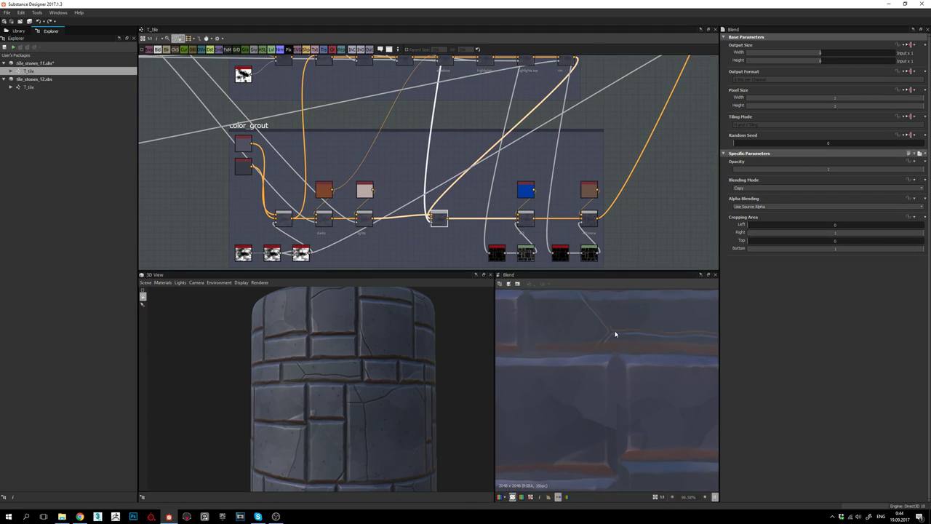
middle_drag(643, 381, 598, 390)
scroll(599, 390, down, 2)
middle_drag(539, 211, 521, 205)
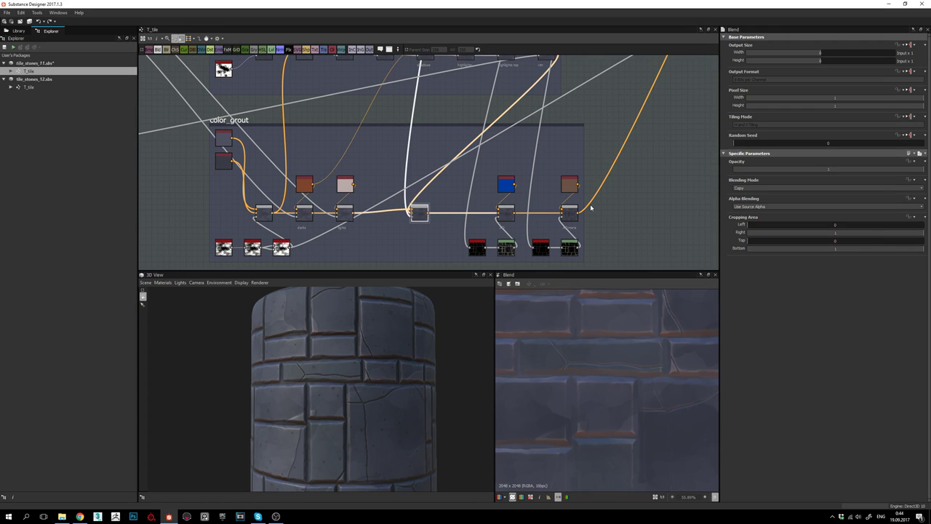
middle_drag(576, 217, 546, 184)
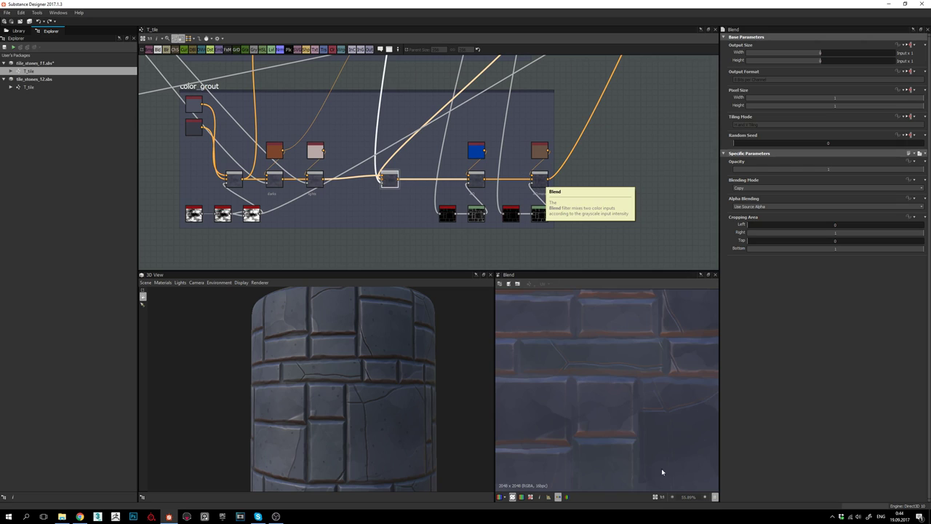
- Check the whole combined colour map against another side of the textured cylinder
scroll(669, 447, down, 4)
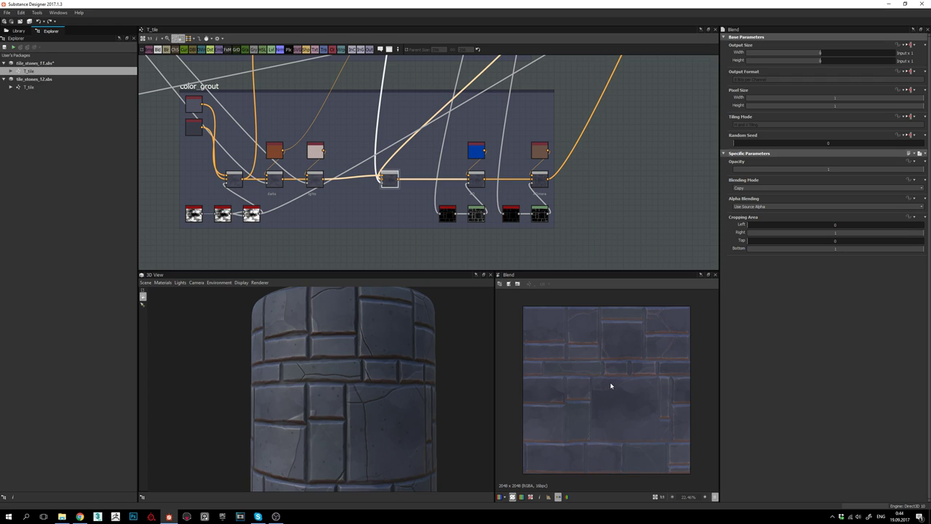
scroll(614, 400, up, 2)
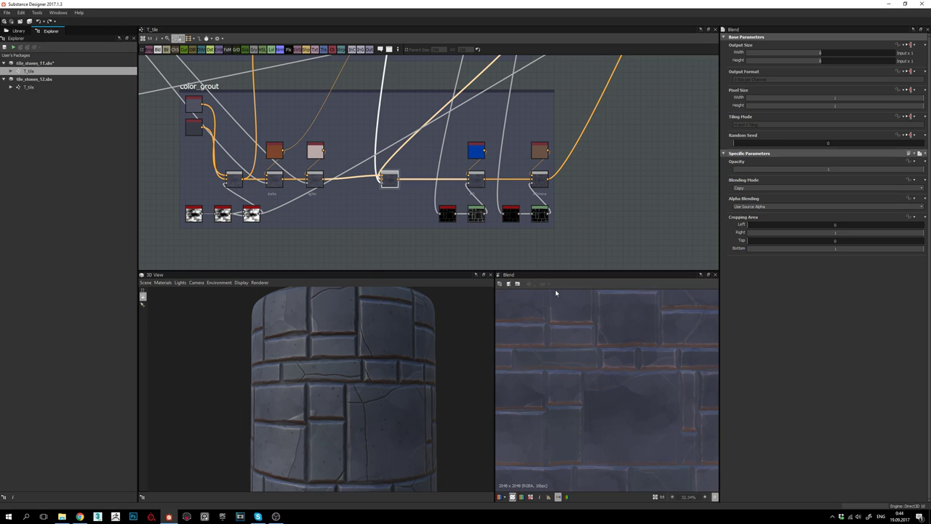
drag(362, 366, 376, 385)
scroll(622, 384, down, 2)
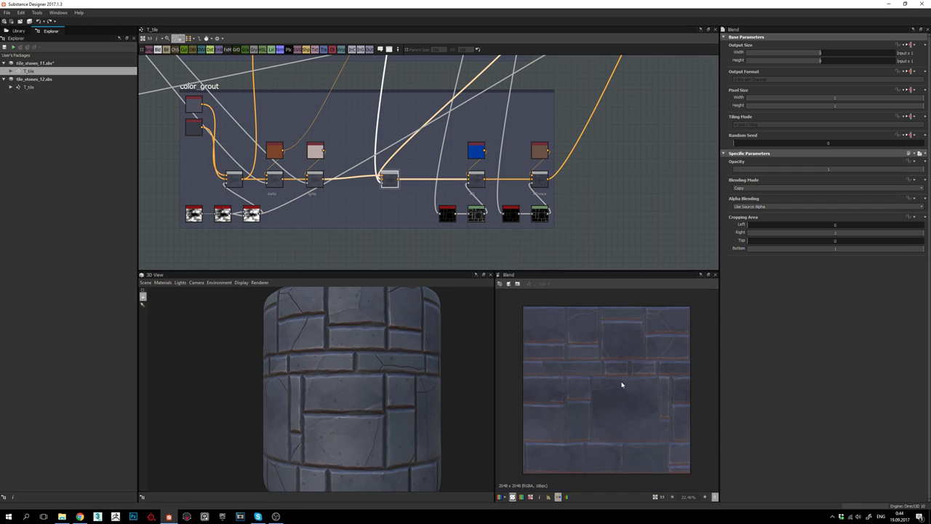
scroll(628, 383, up, 1)
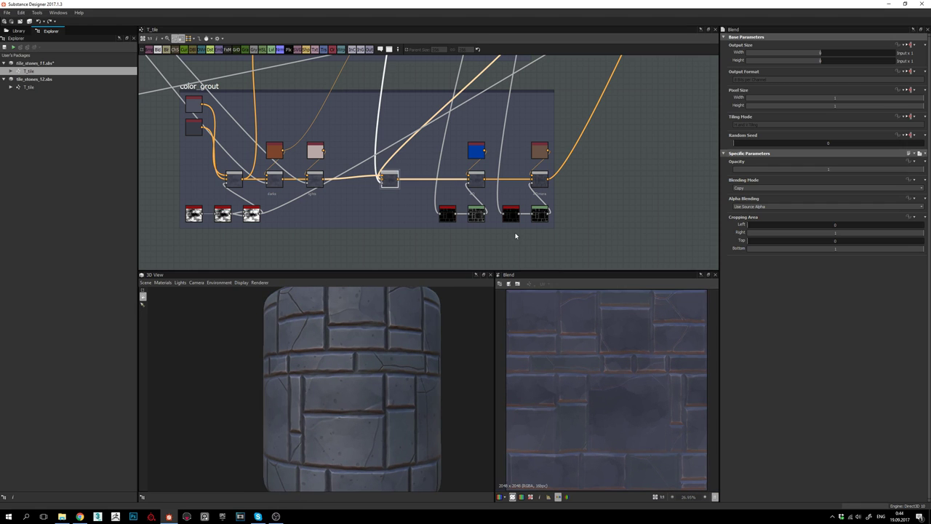
- Preview the blue Overlay Blend up close and compare it with the combined stone-and-grout Blend before it
click(475, 179)
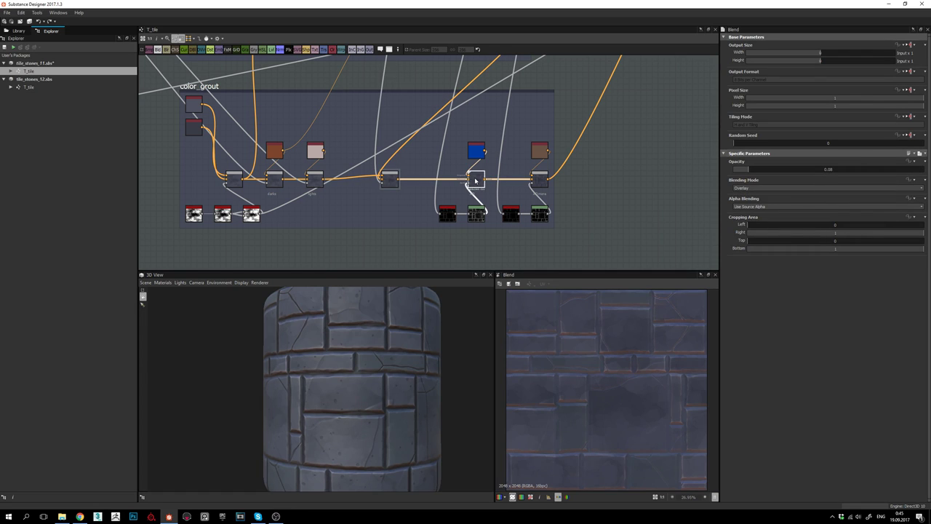
scroll(593, 389, up, 7)
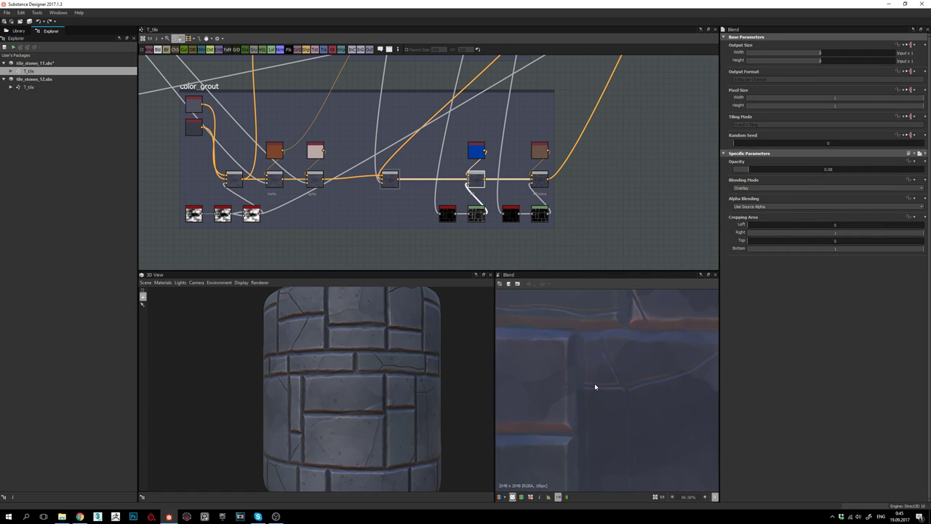
scroll(589, 383, up, 1)
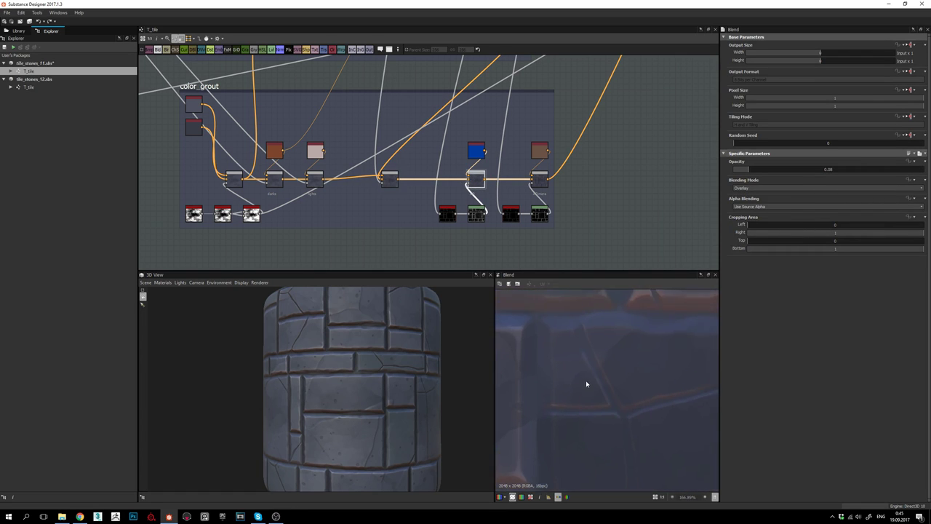
click(390, 180)
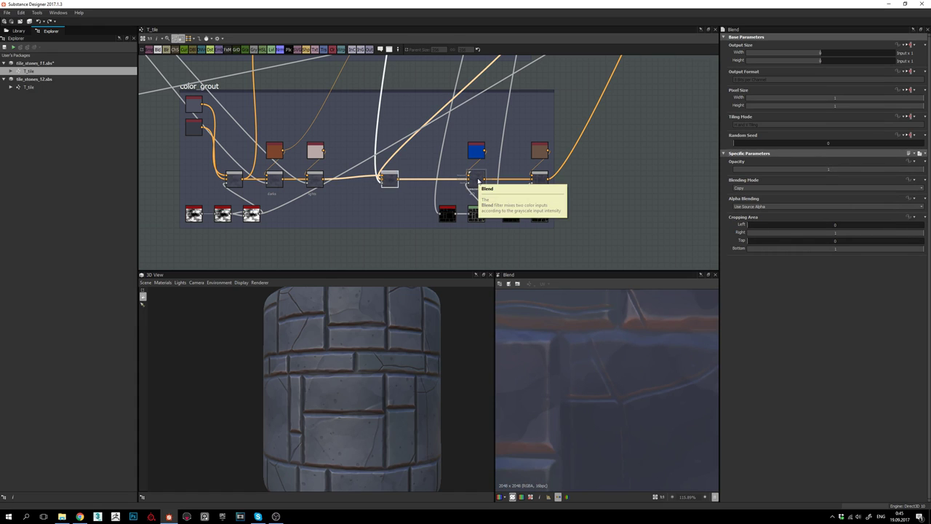
click(477, 179)
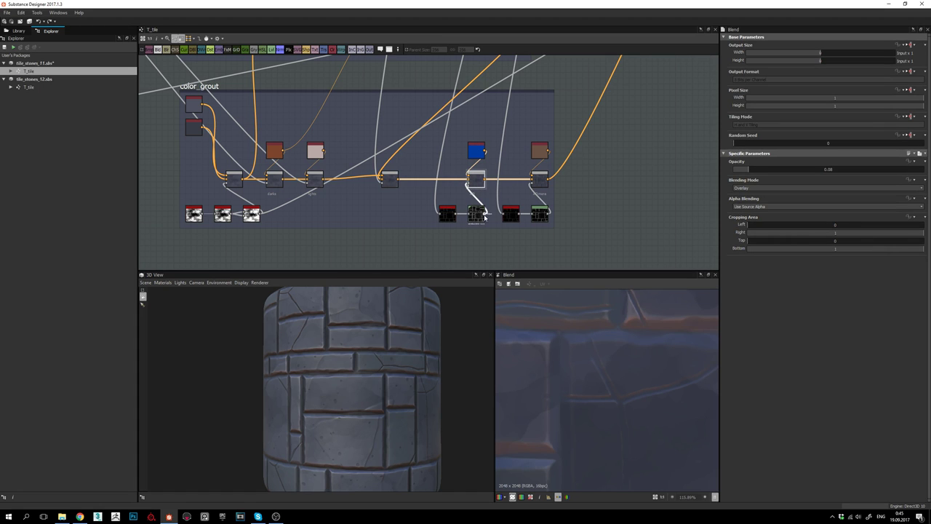
- Preview the Levels mask that drives the blue Overlay Blend and examine the full map
double_click(479, 216)
scroll(628, 400, down, 6)
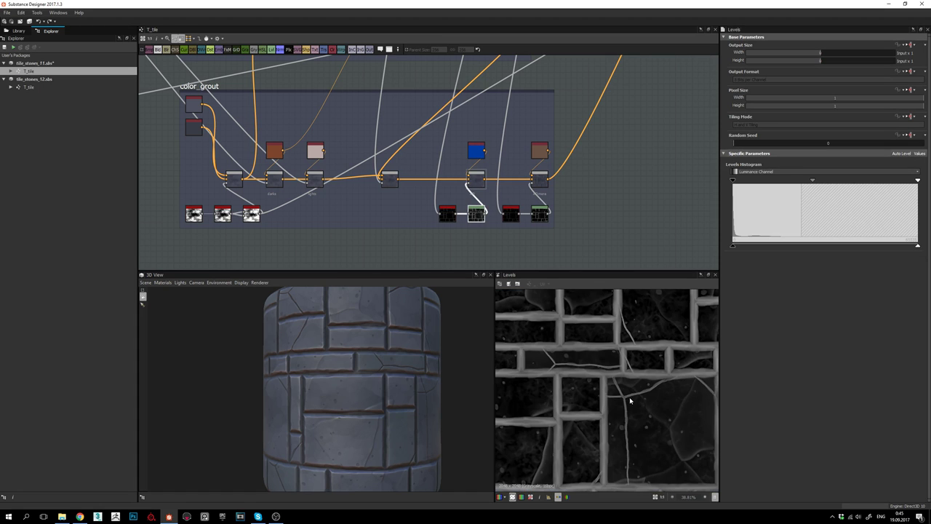
scroll(630, 400, down, 3)
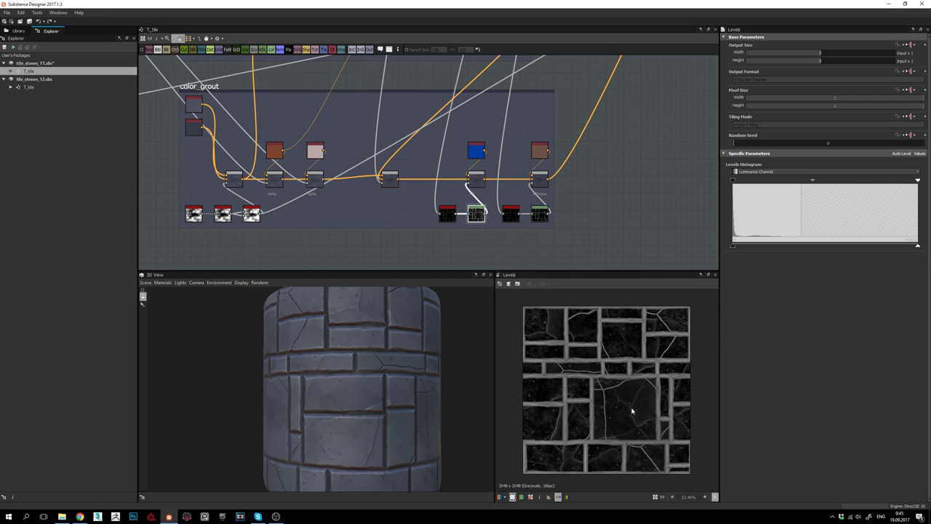
- Trace the blue overlay's mask source to the AO frame and preview the ambient occlusion node
middle_drag(575, 121, 510, 320)
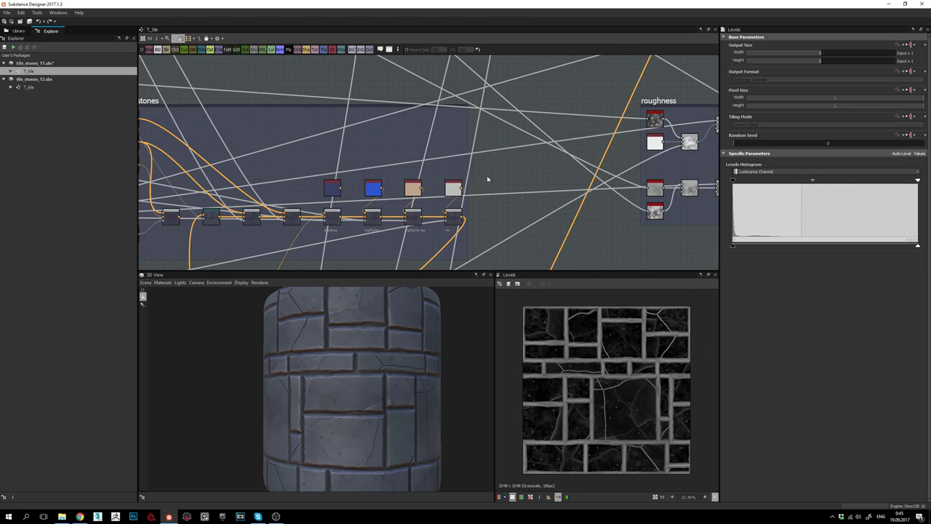
middle_drag(502, 88, 453, 281)
middle_drag(498, 95, 485, 184)
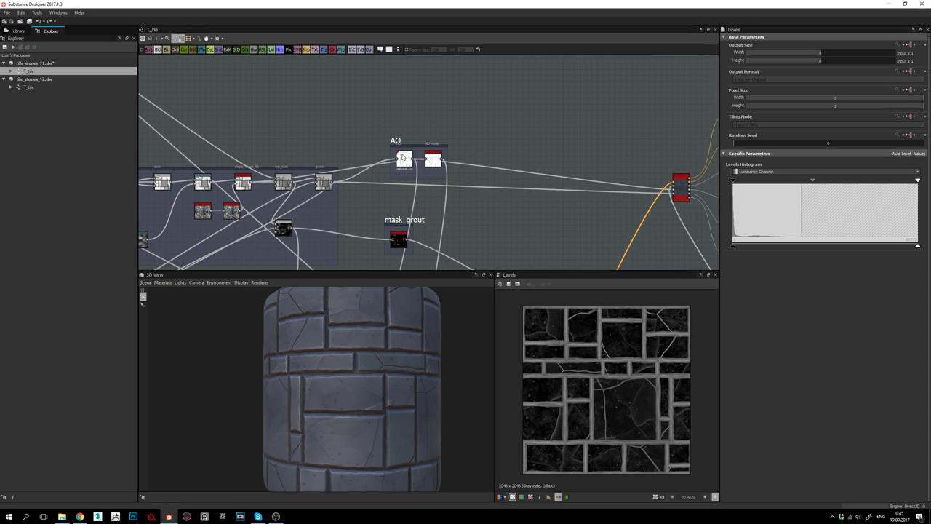
double_click(402, 157)
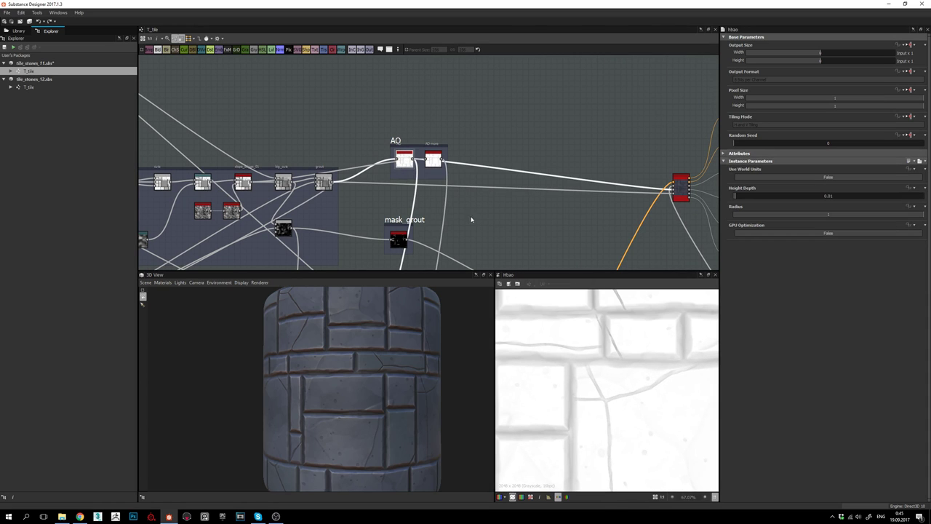
scroll(401, 153, up, 4)
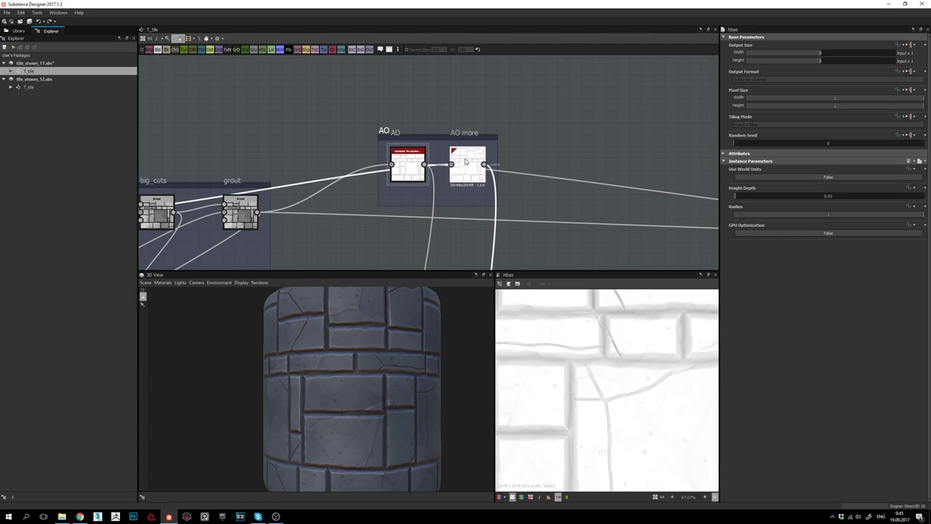
- Preview the AO more node and the AO node in turn and compare their occlusion maps
double_click(465, 161)
double_click(410, 167)
scroll(633, 383, down, 3)
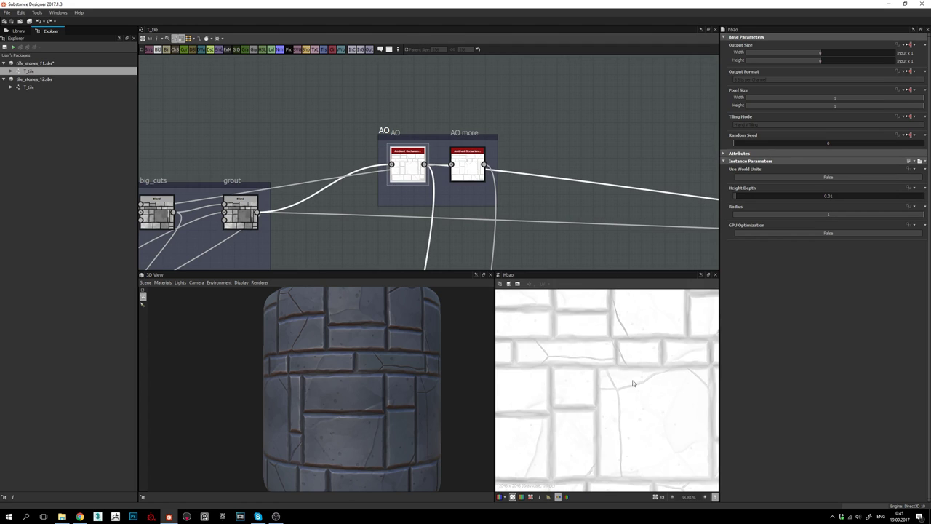
scroll(633, 408, up, 2)
- Follow the AO output back to the colour graph and preview its Invert Grayscale and Levels nodes
middle_drag(507, 216, 576, 126)
scroll(511, 183, down, 3)
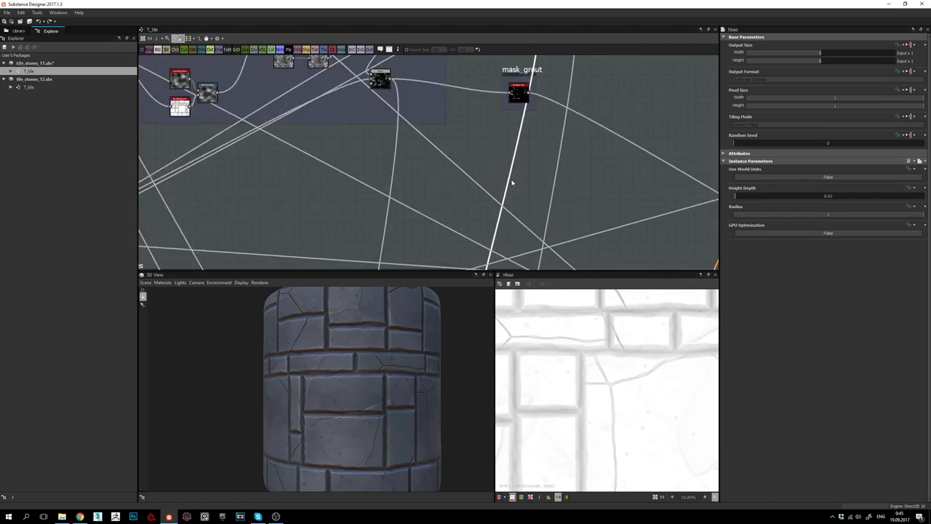
scroll(511, 182, down, 4)
middle_drag(502, 256, 562, 44)
scroll(527, 176, up, 6)
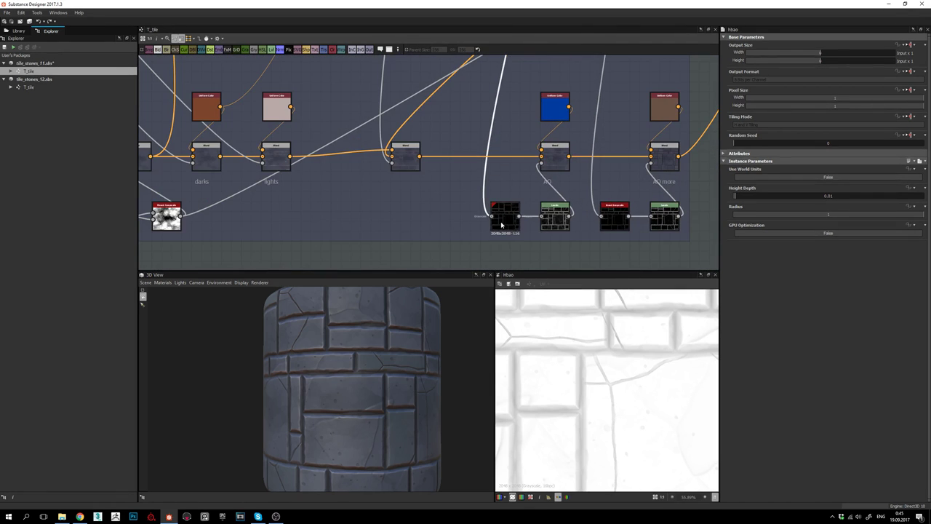
double_click(502, 224)
scroll(501, 218, up, 3)
click(589, 216)
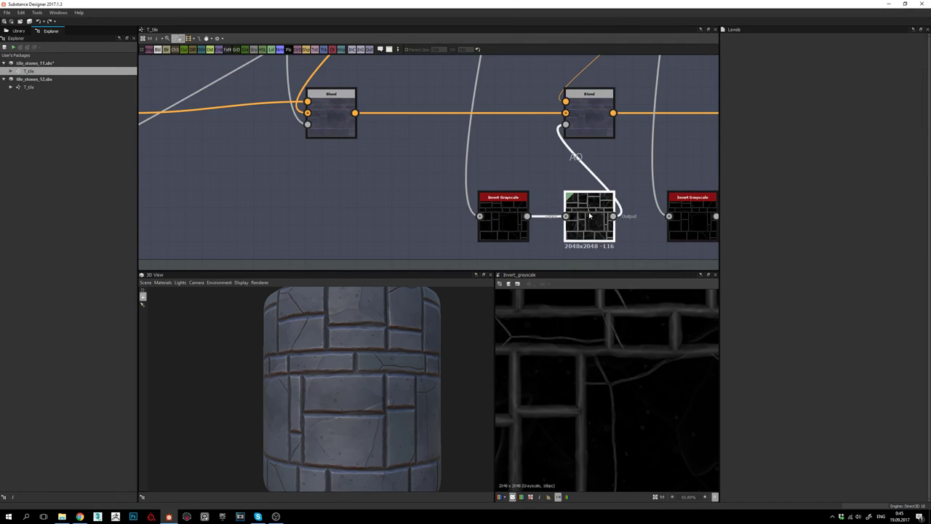
double_click(589, 216)
- Preview the blue Overlay Blend, and examine the full map of the Levels mask feeding its opacity
middle_drag(589, 187, 559, 217)
double_click(565, 146)
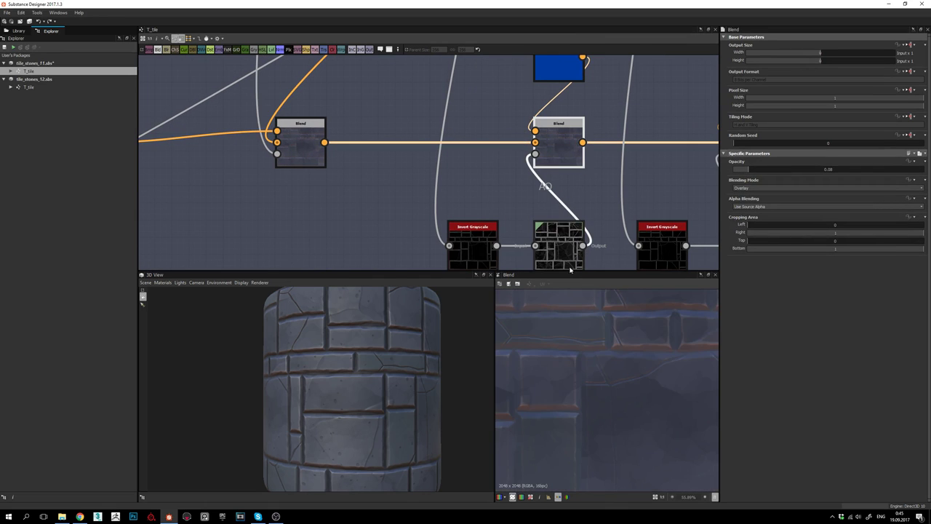
double_click(569, 260)
scroll(626, 382, down, 7)
scroll(612, 390, up, 2)
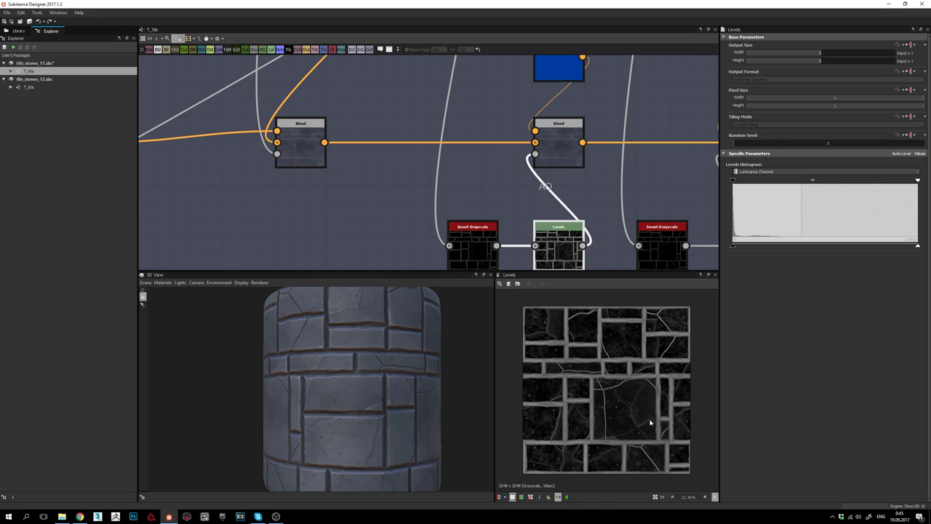
- Preview the full result of the blue Overlay Blend and check its tinted edges
middle_drag(572, 163, 524, 198)
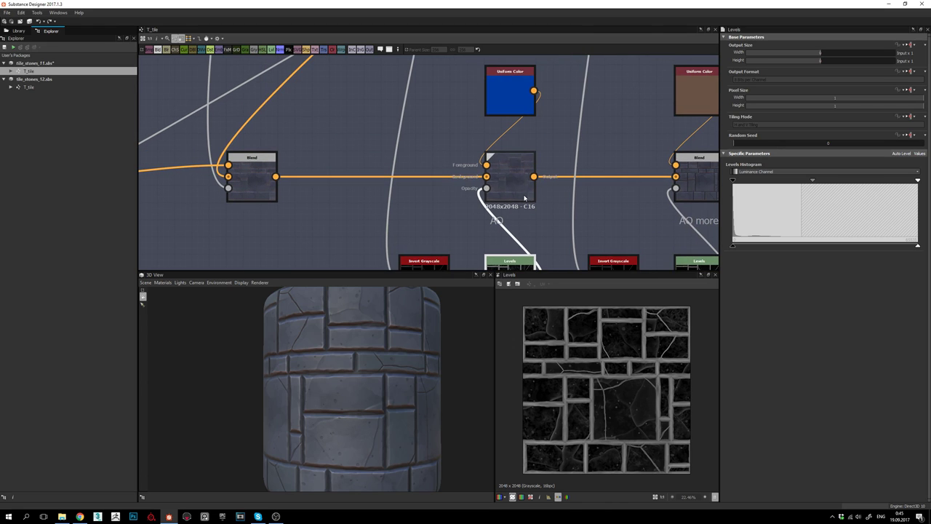
middle_drag(604, 174, 487, 190)
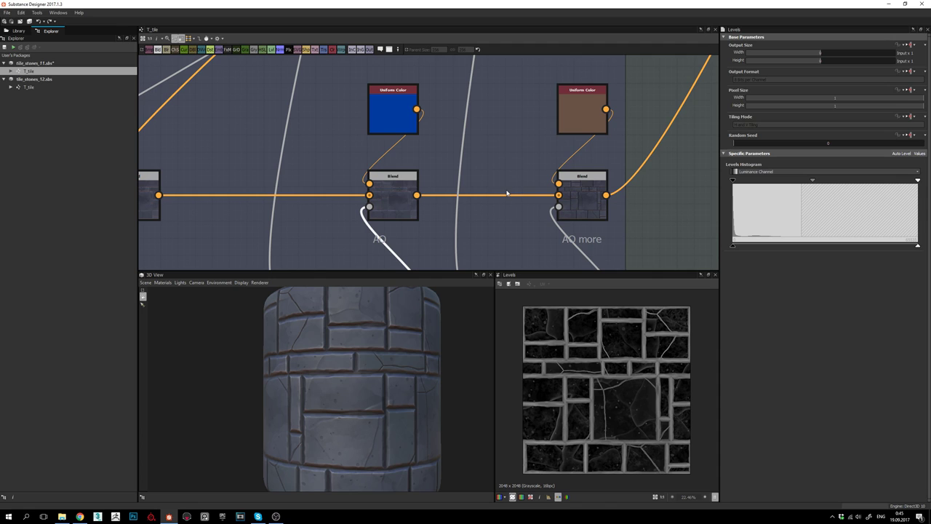
double_click(399, 202)
scroll(580, 369, up, 2)
scroll(580, 370, down, 2)
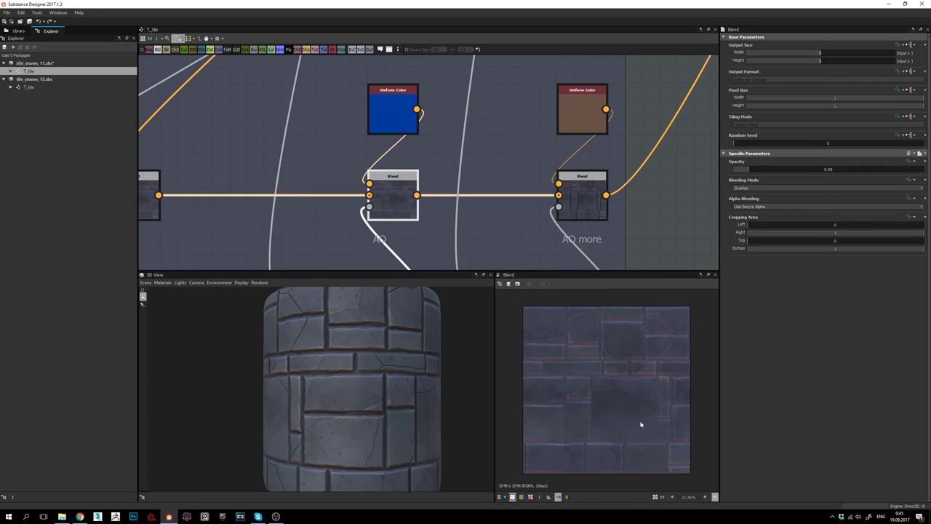
- Preview the Levels mask that drives the brown AO more Blend
middle_drag(618, 209, 586, 181)
middle_drag(552, 220, 530, 155)
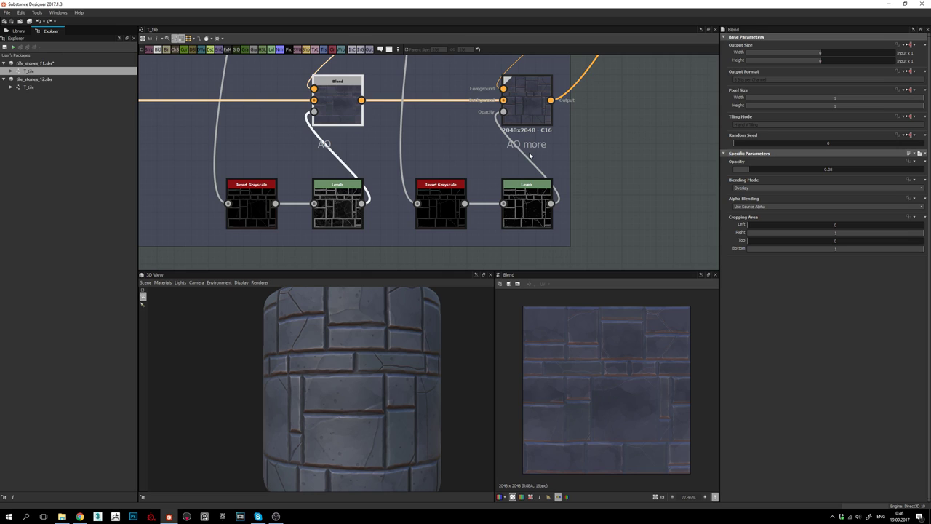
middle_drag(531, 144, 534, 184)
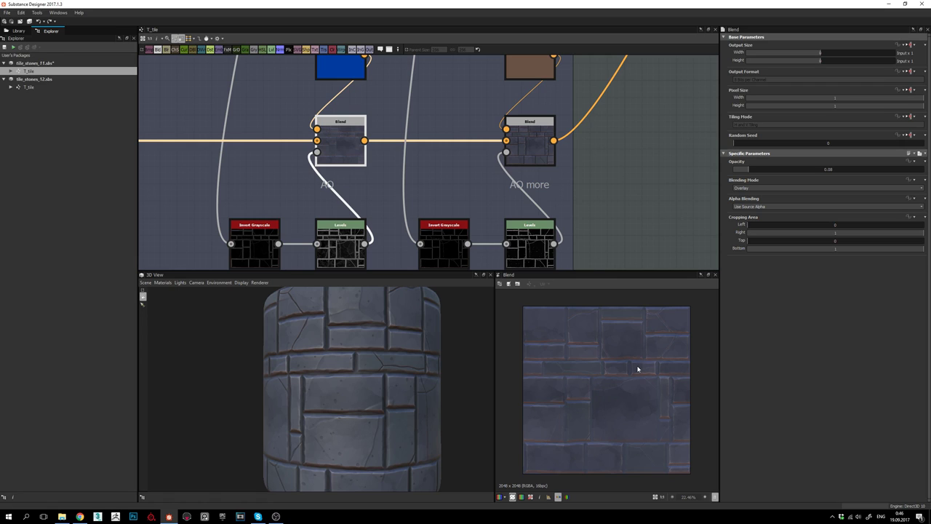
click(533, 235)
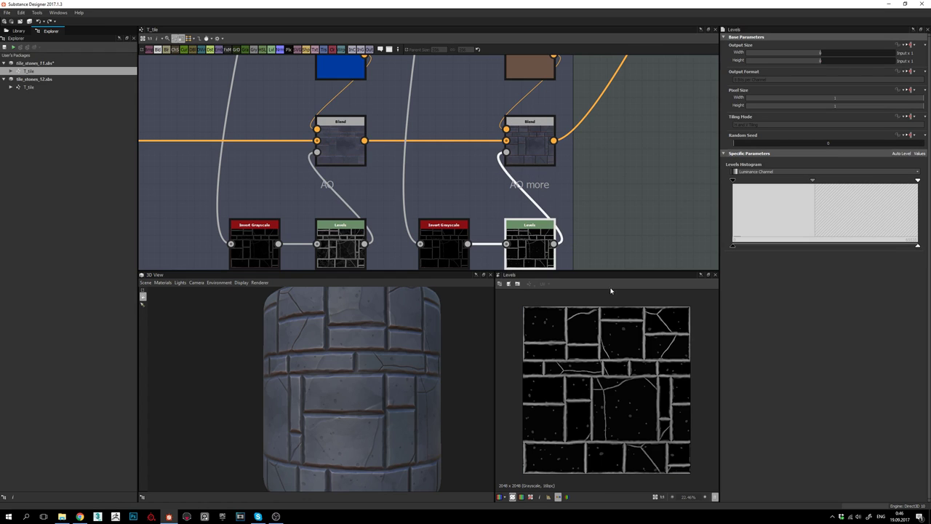
- Trace the brown Blend's mask source up to the AO frame and preview the AO more node
middle_drag(517, 174, 499, 262)
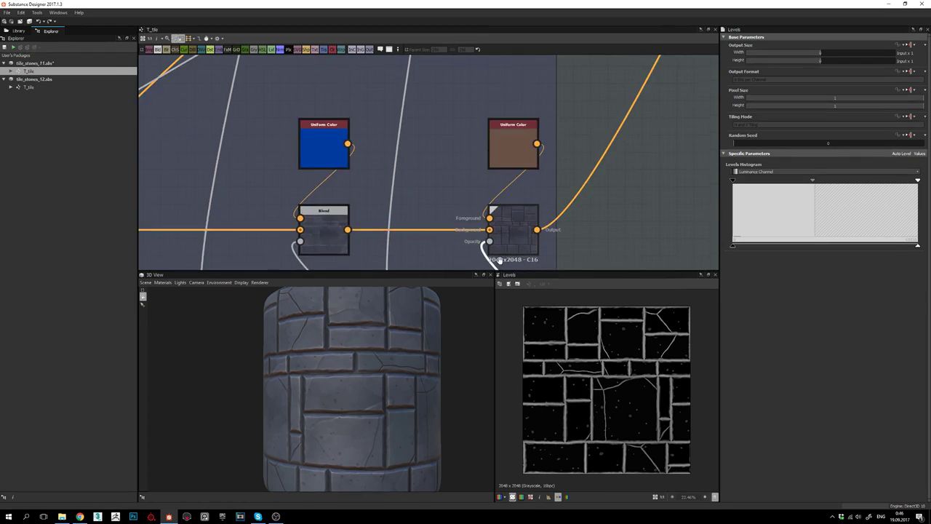
scroll(499, 261, down, 4)
middle_drag(480, 170, 461, 255)
middle_drag(463, 131, 442, 234)
middle_drag(454, 102, 437, 247)
middle_drag(450, 80, 430, 246)
scroll(427, 187, up, 5)
double_click(431, 178)
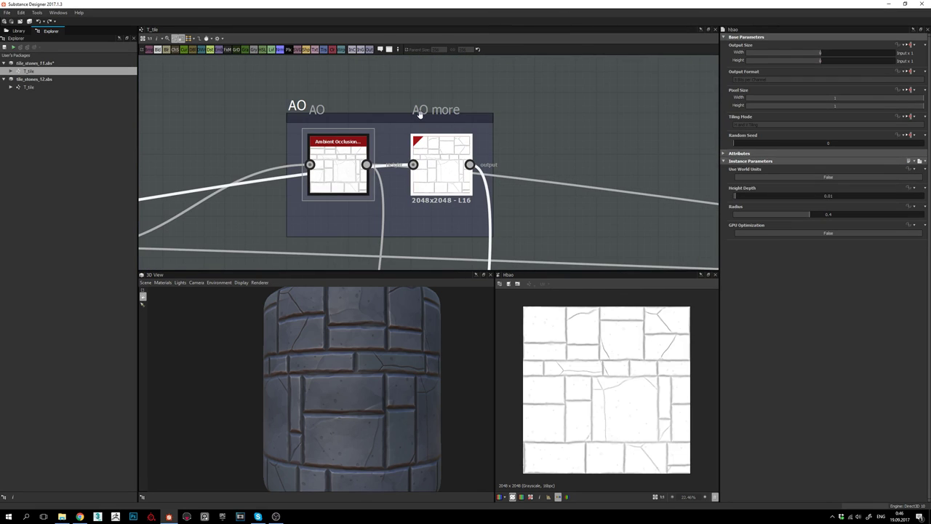
- Preview the height map feeding the AO more node and examine it up close
scroll(455, 169, up, 1)
scroll(455, 169, up, 2)
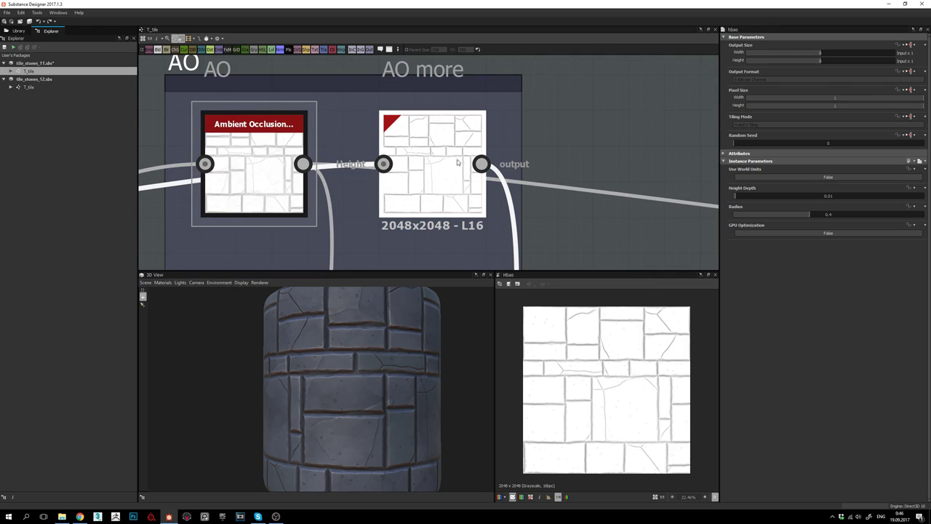
double_click(382, 165)
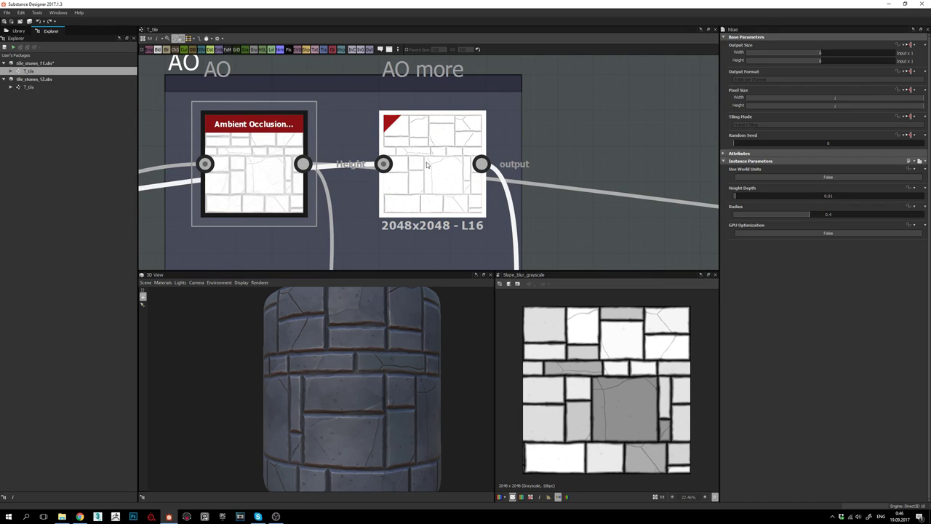
drag(428, 165, 441, 151)
scroll(615, 384, up, 3)
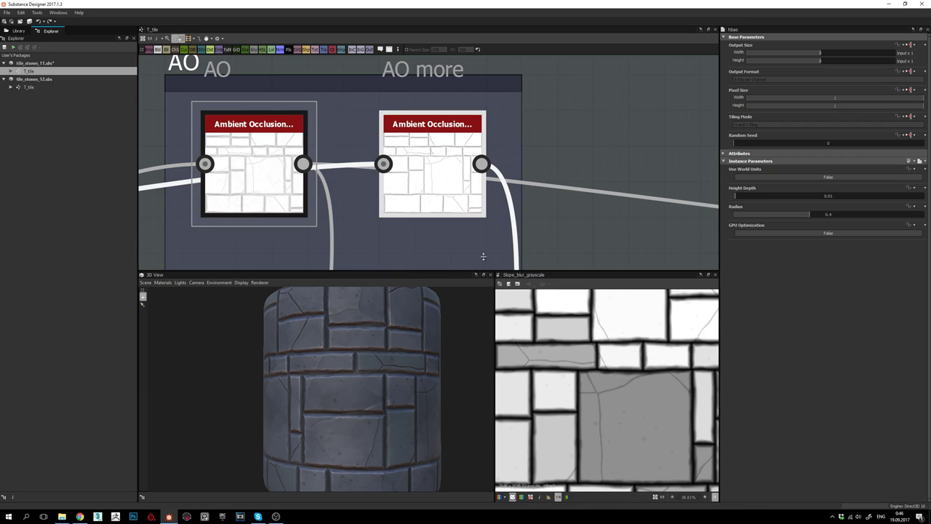
- Compare the AO and AO more maps up close around the stone edges and cracks
double_click(256, 170)
scroll(578, 393, up, 3)
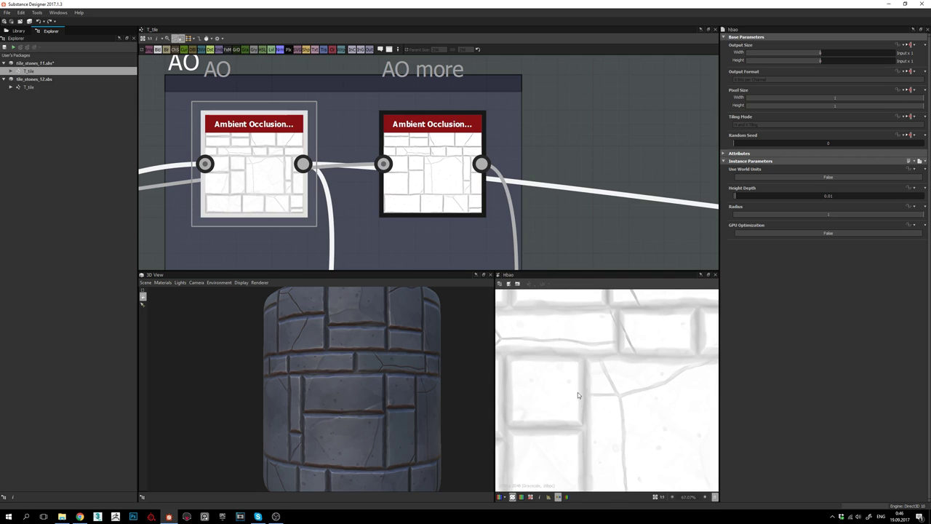
double_click(436, 173)
scroll(608, 374, up, 4)
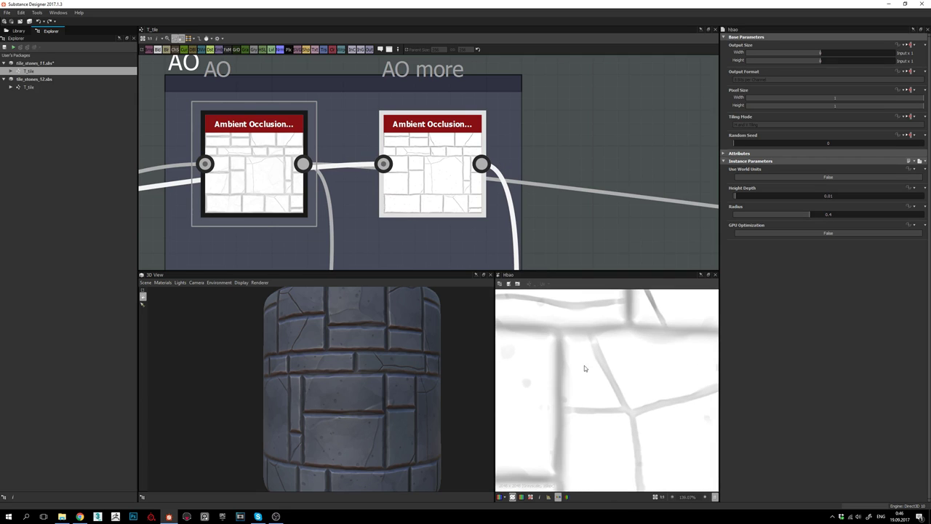
scroll(570, 340, down, 2)
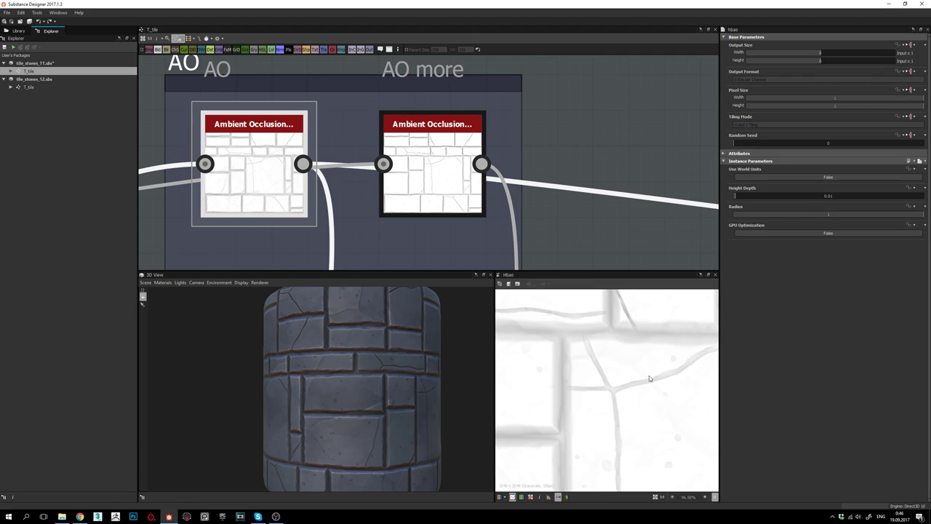
middle_drag(629, 410, 673, 441)
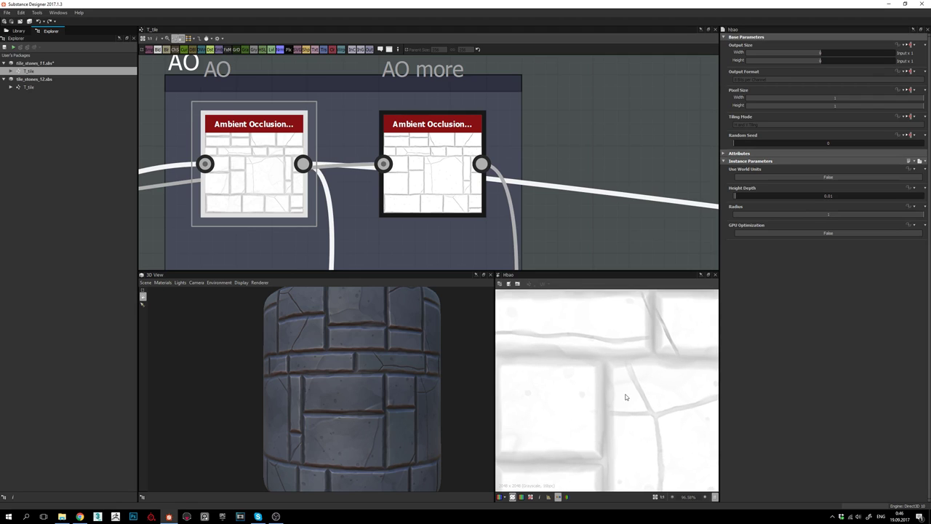
middle_drag(546, 393, 604, 368)
double_click(436, 163)
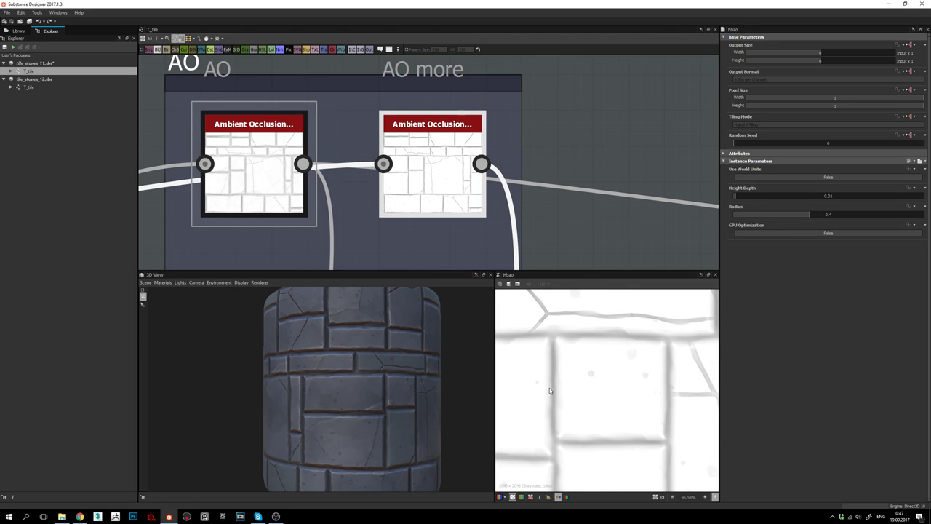
middle_drag(636, 354, 602, 368)
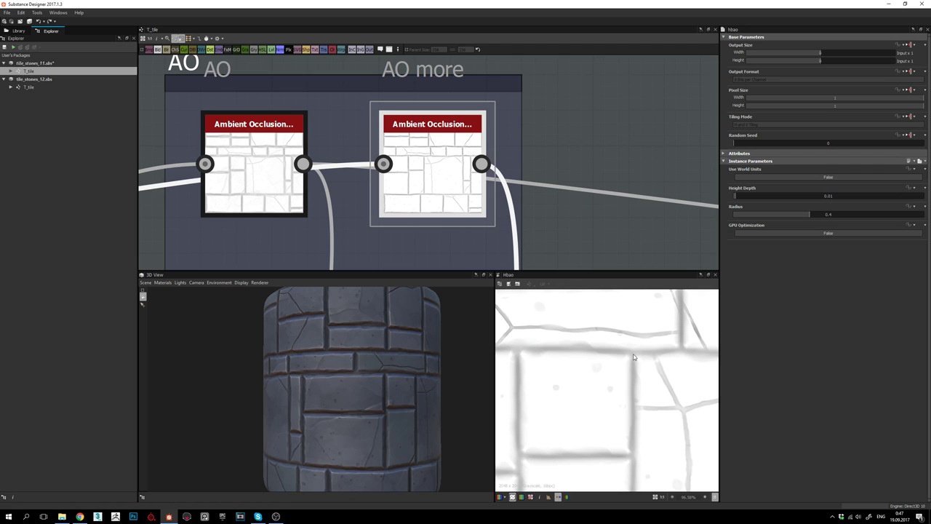
- Return from the AO frame to the AO more branch and preview its Invert Grayscale and Levels nodes
scroll(502, 175, down, 8)
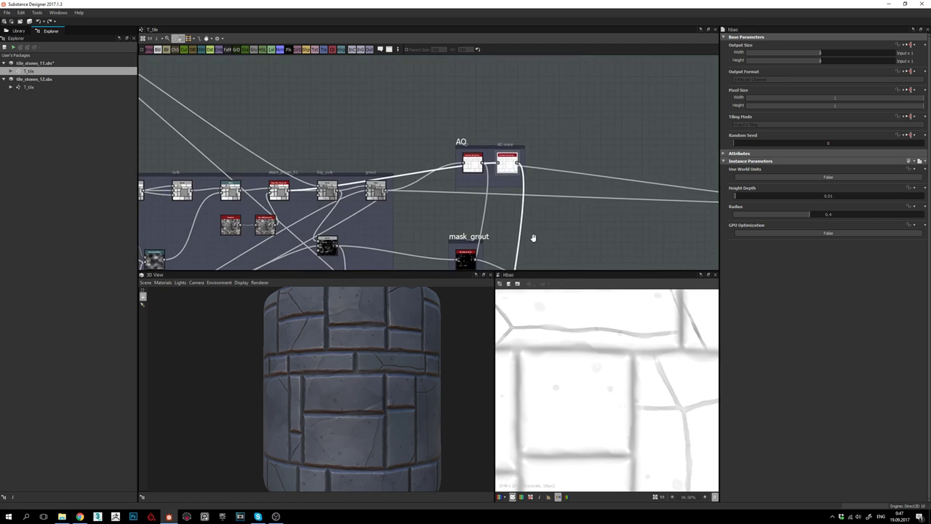
scroll(499, 206, down, 1)
middle_drag(499, 206, 497, 168)
scroll(497, 168, up, 6)
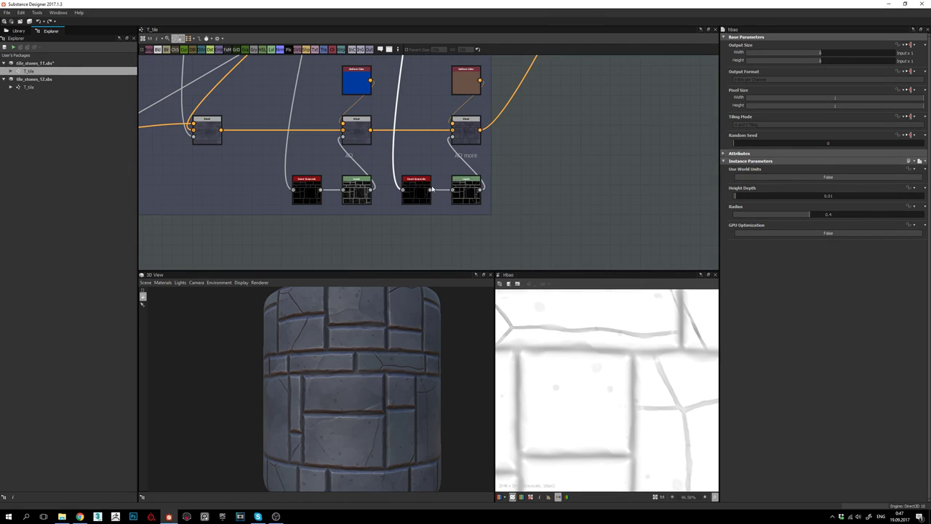
double_click(421, 187)
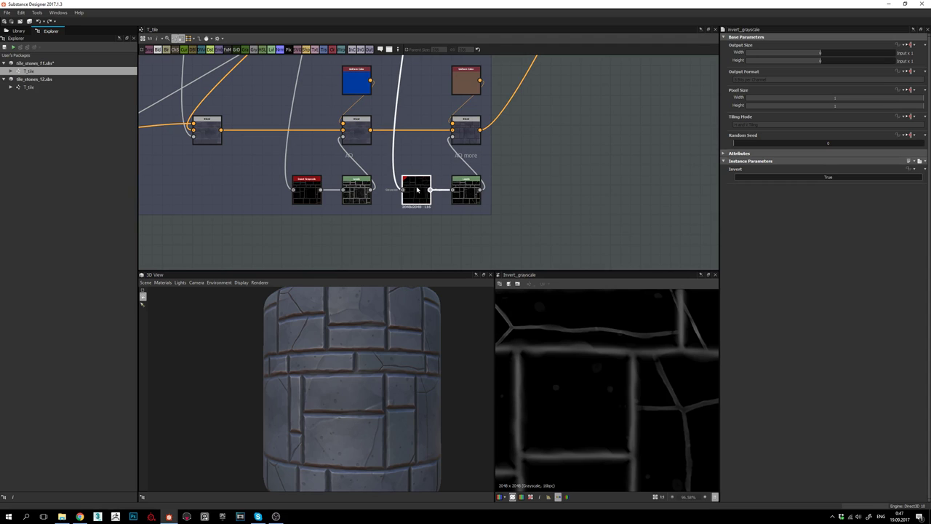
click(474, 192)
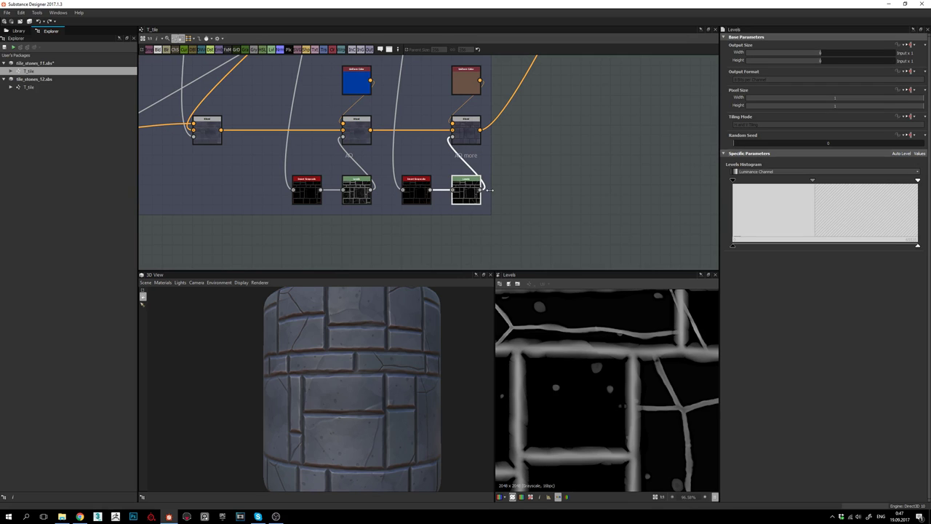
- Preview the AO more Multiply Blend together with the brown Uniform Color that feeds its foreground
click(467, 131)
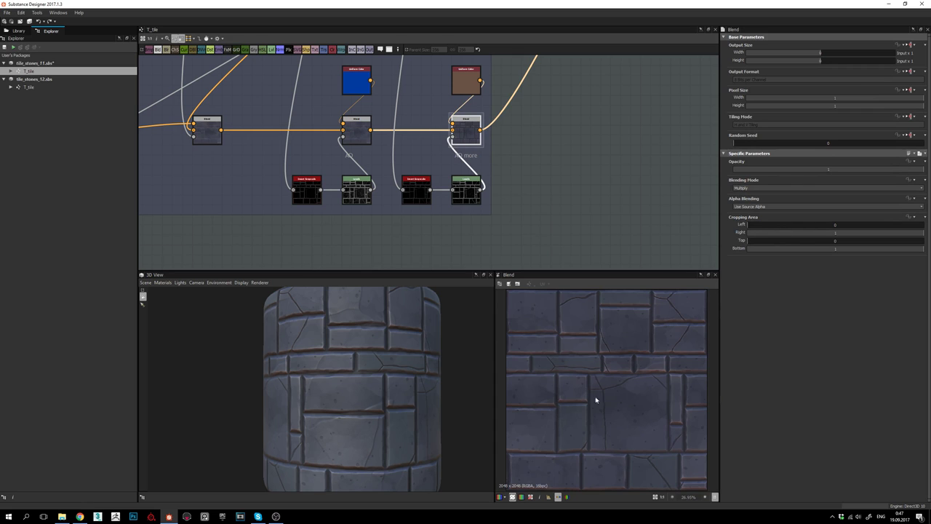
scroll(597, 396, up, 3)
scroll(595, 382, down, 3)
click(466, 86)
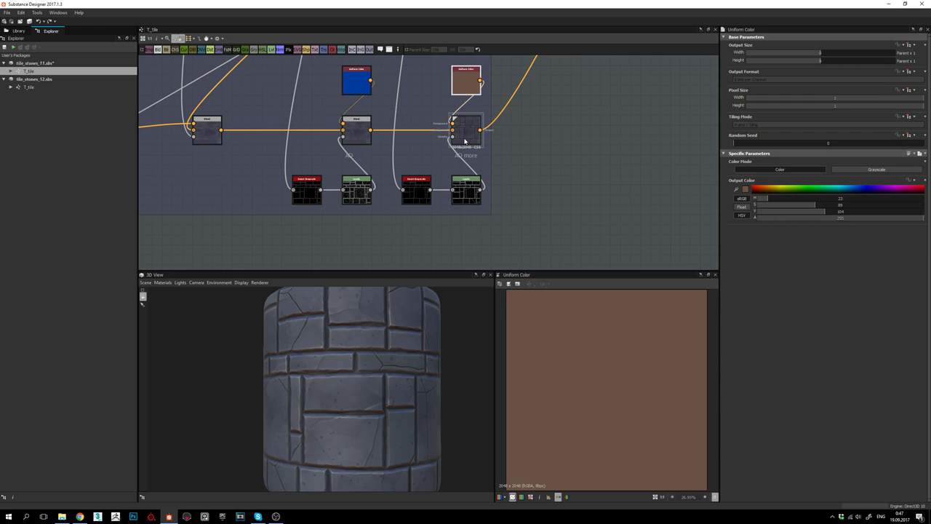
click(466, 129)
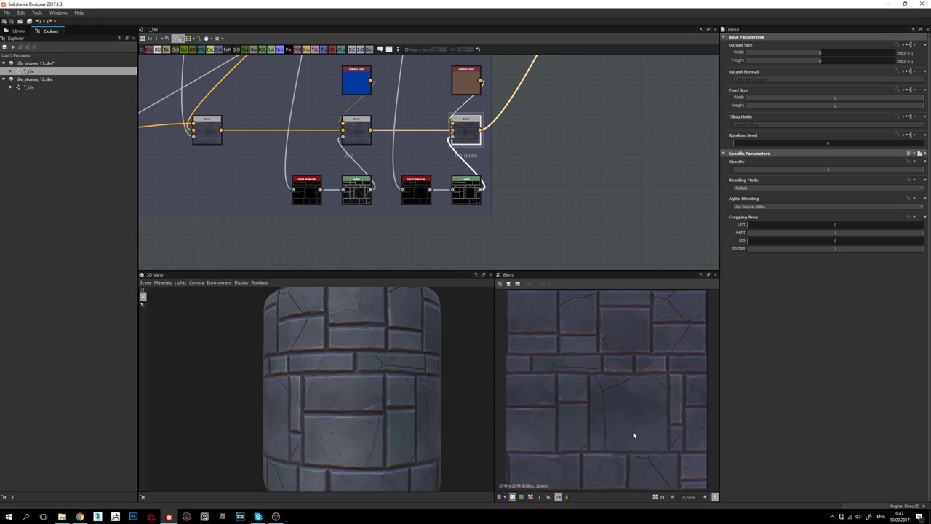
- Examine the darkened grout and cracks in the Multiply Blend up close, recheck the brown colour, and view the full result
scroll(592, 378, up, 3)
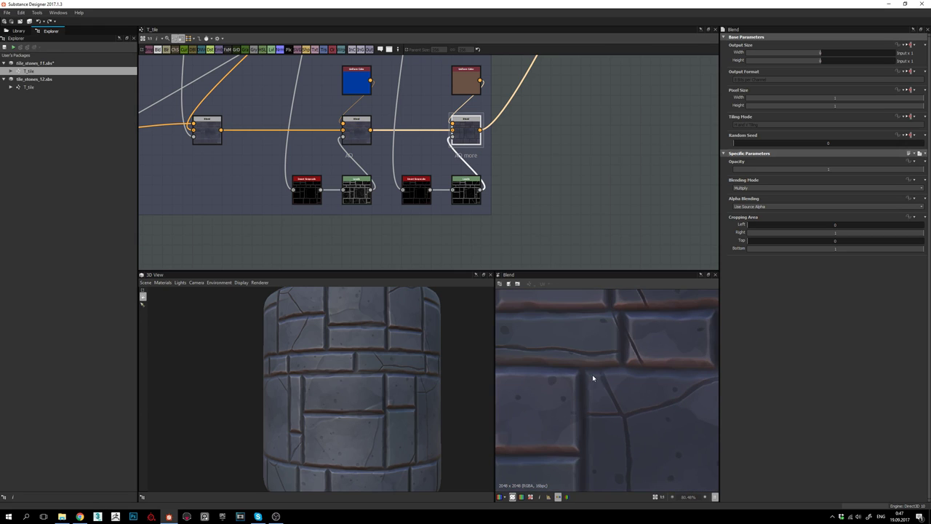
scroll(587, 375, up, 2)
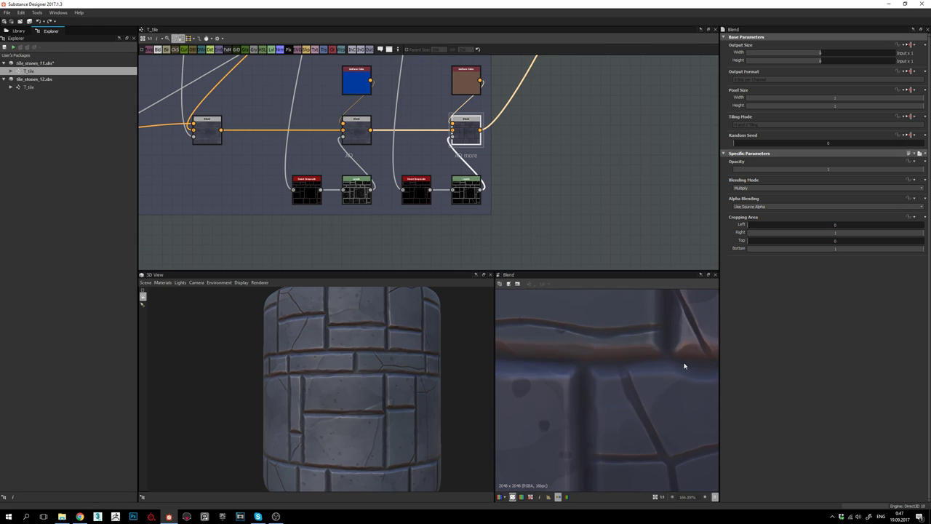
scroll(686, 366, down, 2)
double_click(462, 76)
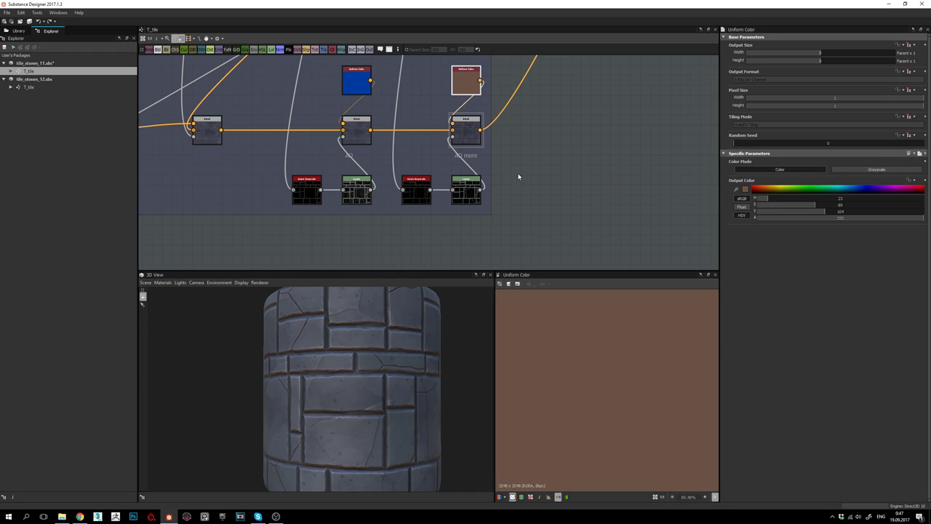
scroll(615, 387, down, 9)
scroll(611, 385, up, 2)
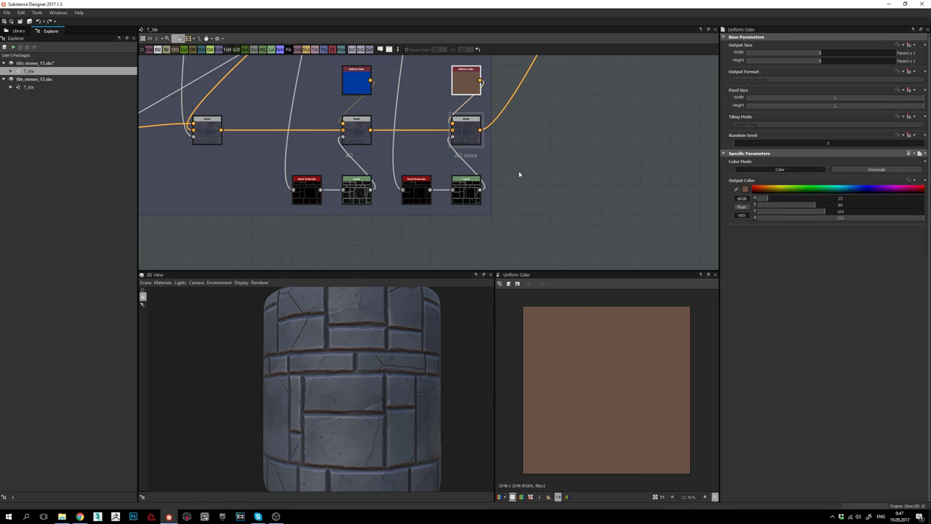
double_click(469, 134)
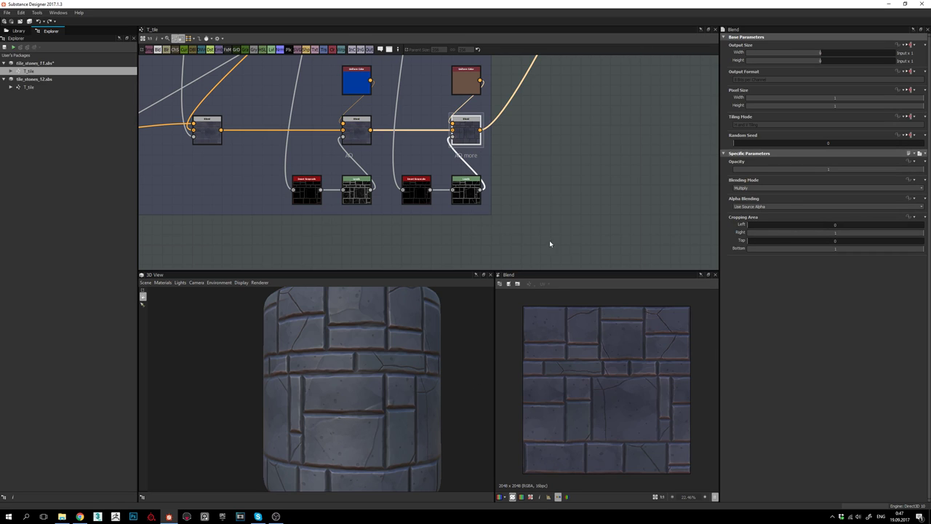
- Check how the final colour Blend tiles across repeats, and review the whole texture again
middle_drag(551, 173, 547, 194)
scroll(545, 200, down, 2)
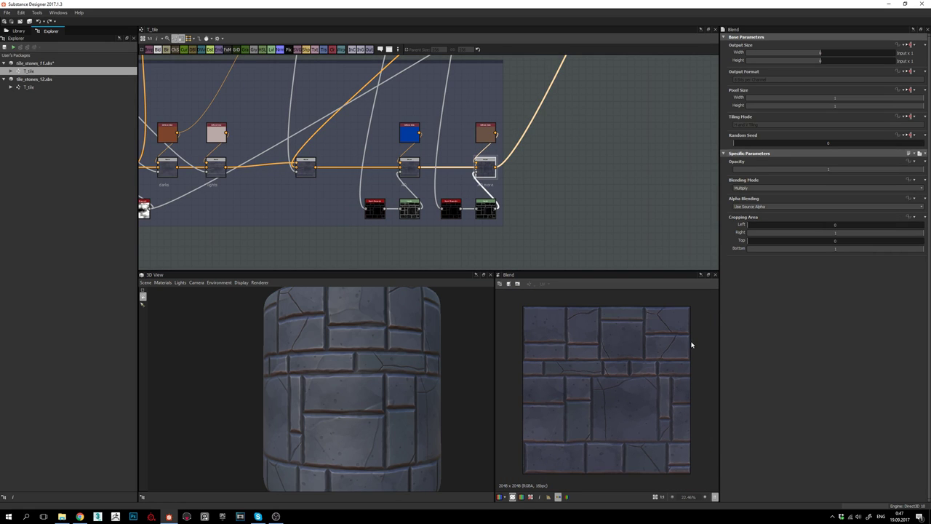
scroll(703, 344, down, 3)
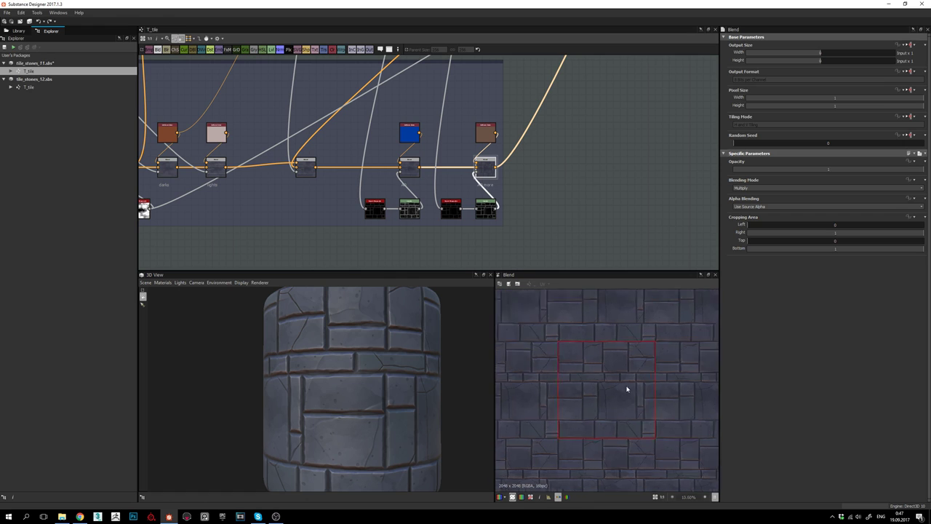
scroll(685, 366, up, 3)
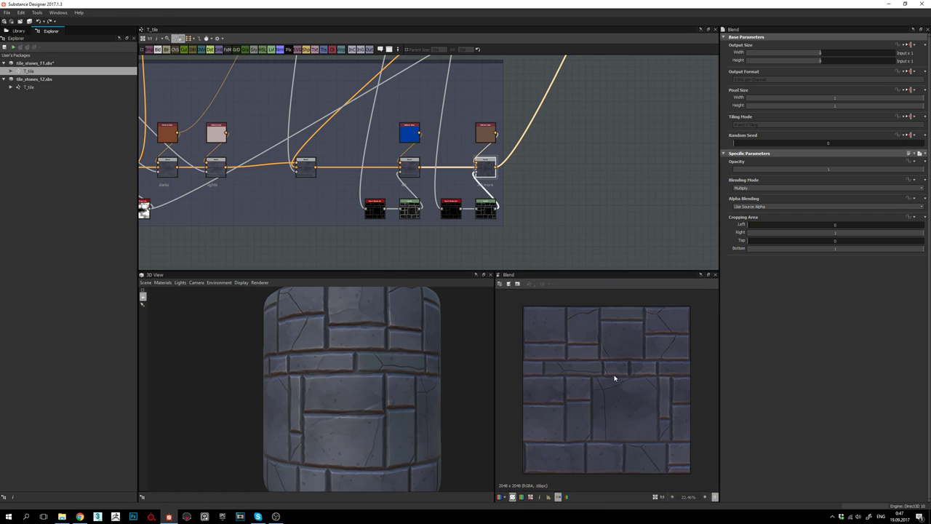
scroll(615, 379, up, 1)
scroll(580, 203, down, 3)
- Go from the colour graph to the roughness frame and preview its Histogram Range node
middle_drag(578, 188, 465, 225)
middle_drag(522, 88, 484, 153)
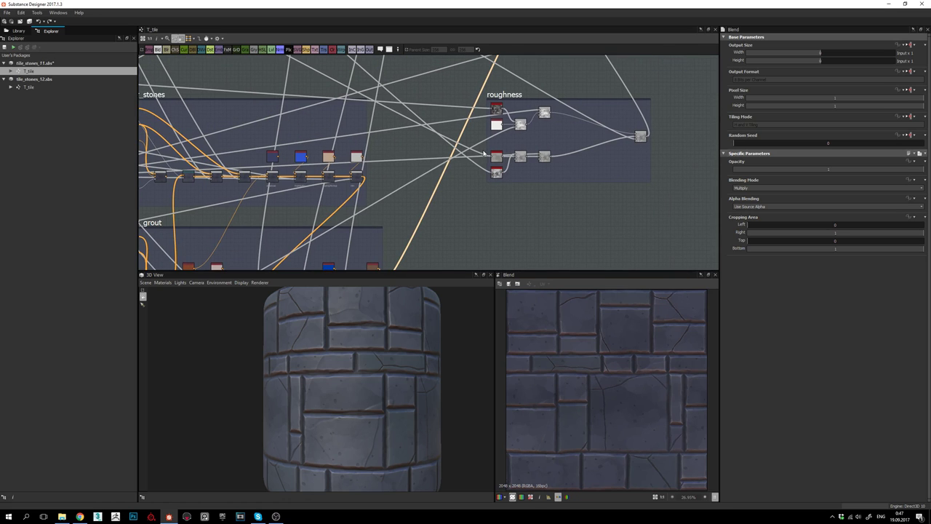
middle_drag(586, 152, 523, 171)
middle_drag(452, 160, 466, 201)
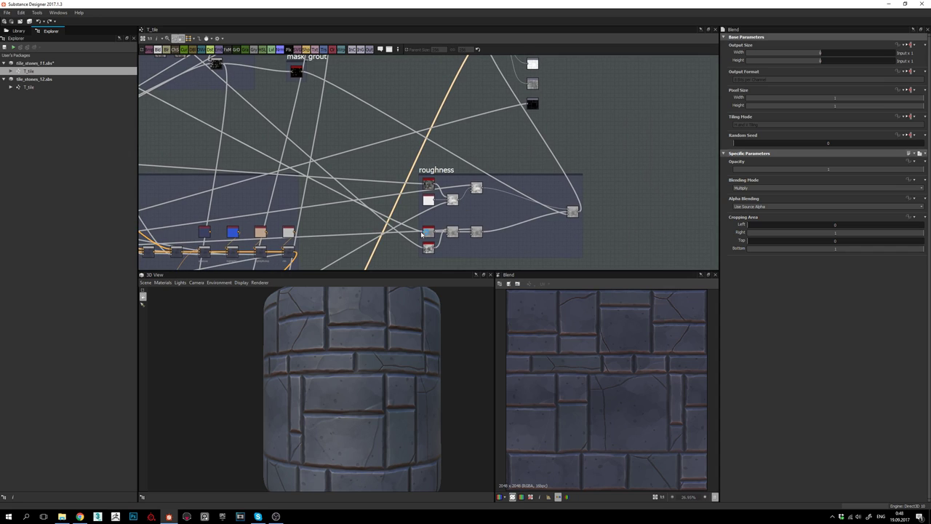
middle_drag(582, 225, 590, 198)
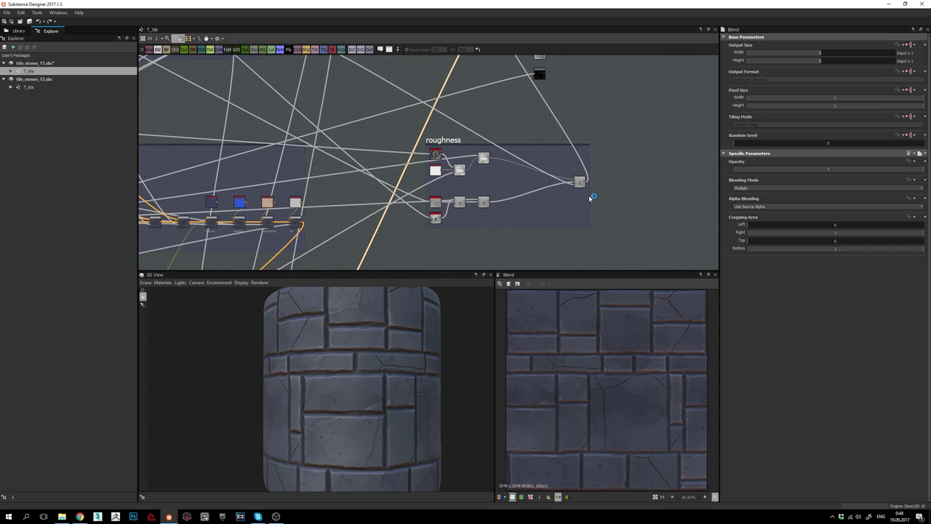
middle_drag(542, 181, 571, 157)
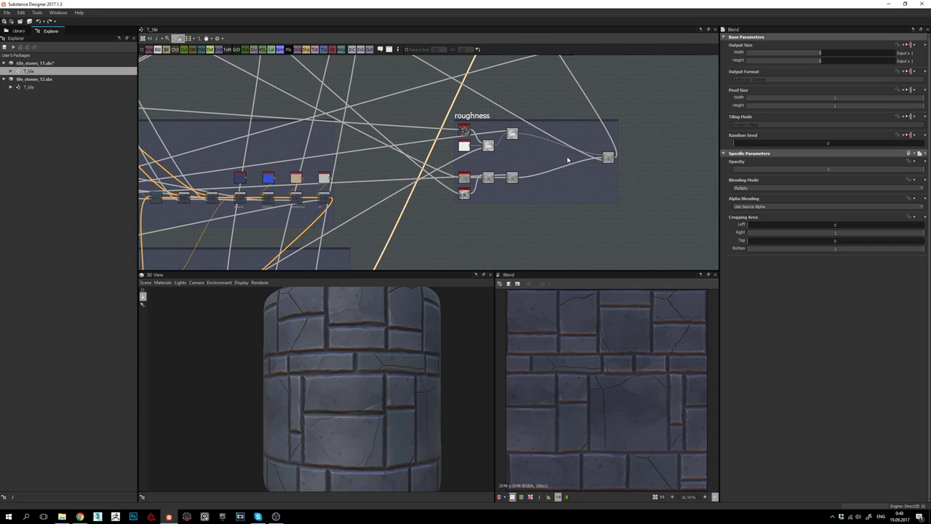
drag(334, 385, 343, 361)
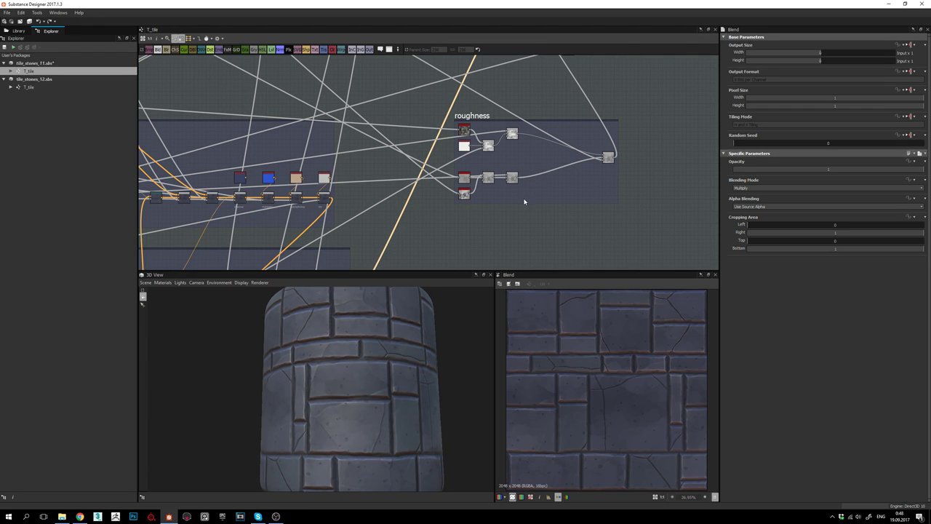
scroll(516, 194, up, 3)
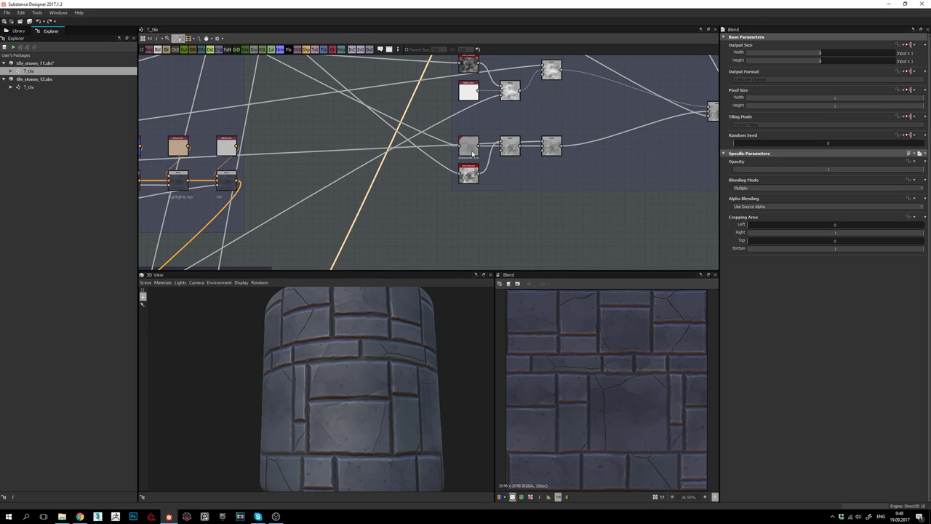
double_click(473, 149)
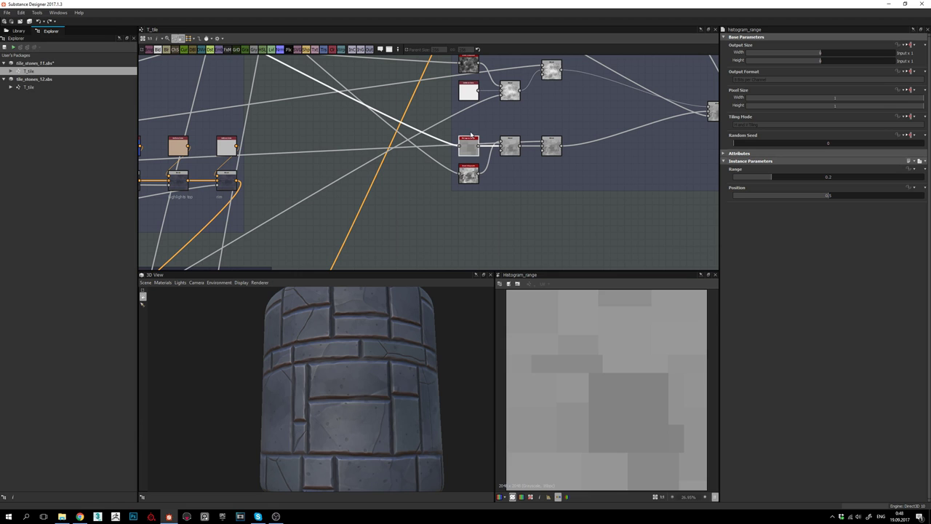
- Trace the Histogram Range input back to the tile_stones frame, and return to the roughness frame
scroll(453, 147, down, 5)
middle_drag(388, 131, 584, 248)
middle_drag(240, 107, 516, 183)
scroll(554, 160, up, 2)
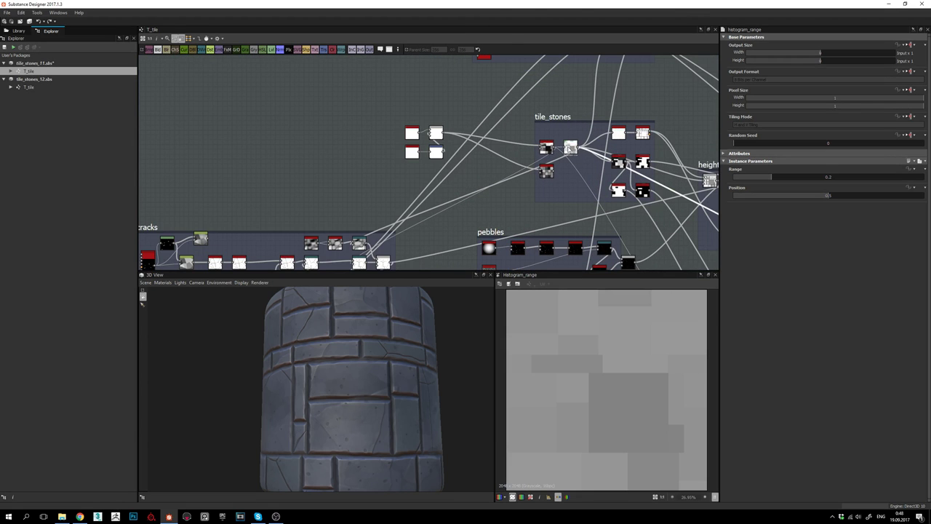
middle_drag(448, 173, 241, 123)
middle_drag(683, 228, 200, 45)
scroll(449, 196, up, 5)
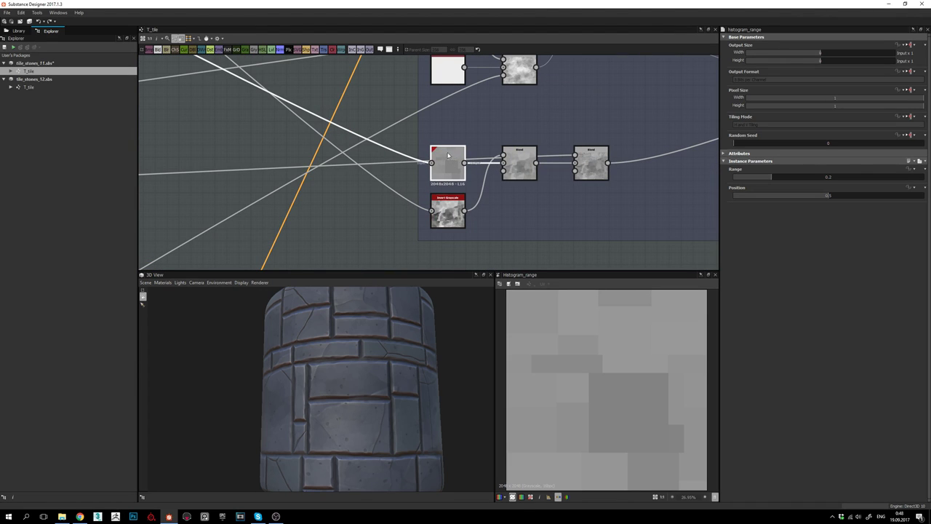
- Compare the per-stone grey values of the Histogram Range with the stones' reflections on the 3D cylinder
scroll(622, 389, down, 1)
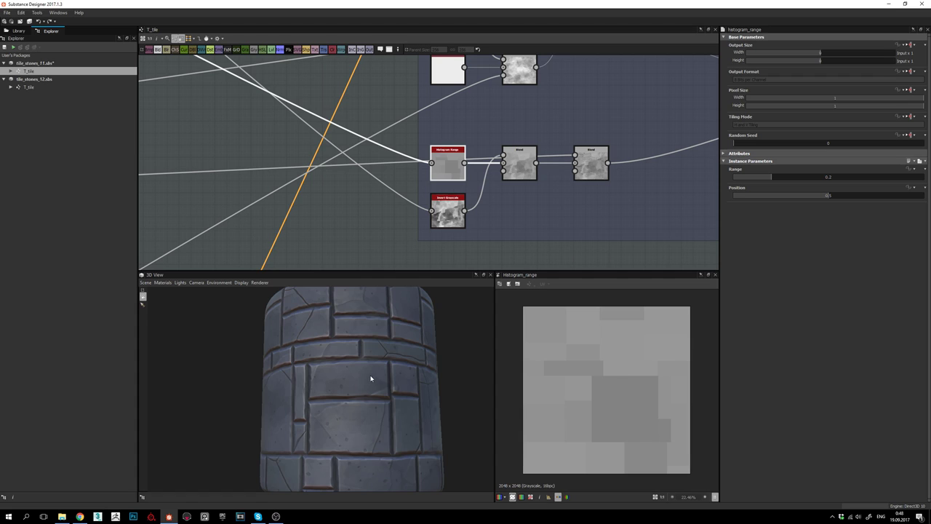
drag(370, 378, 389, 385)
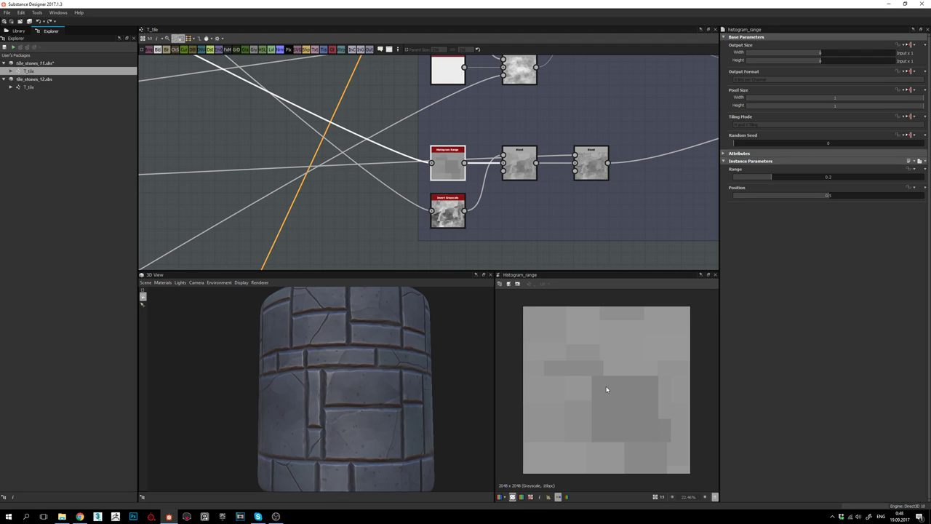
drag(273, 353, 432, 379)
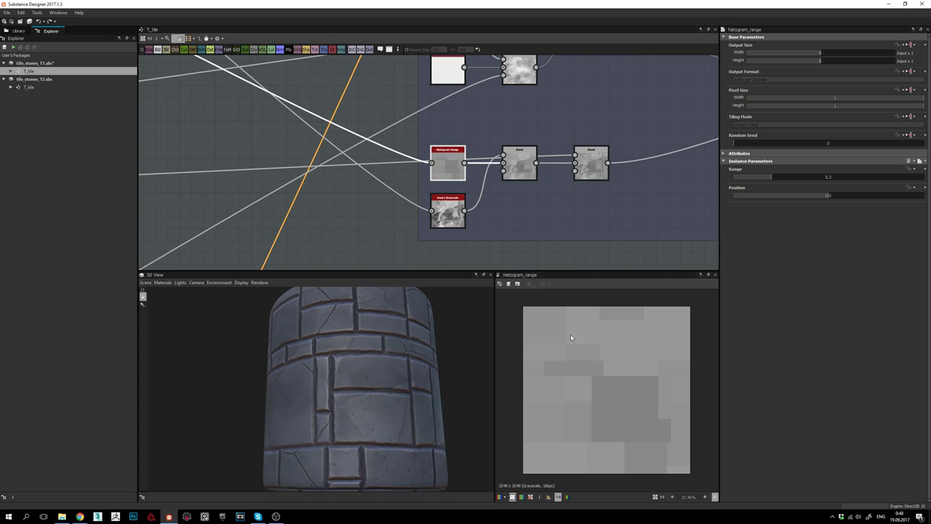
- Preview the roughness frame's Invert Grayscale node and the uninverted Blend map that feeds it
middle_drag(496, 171, 492, 183)
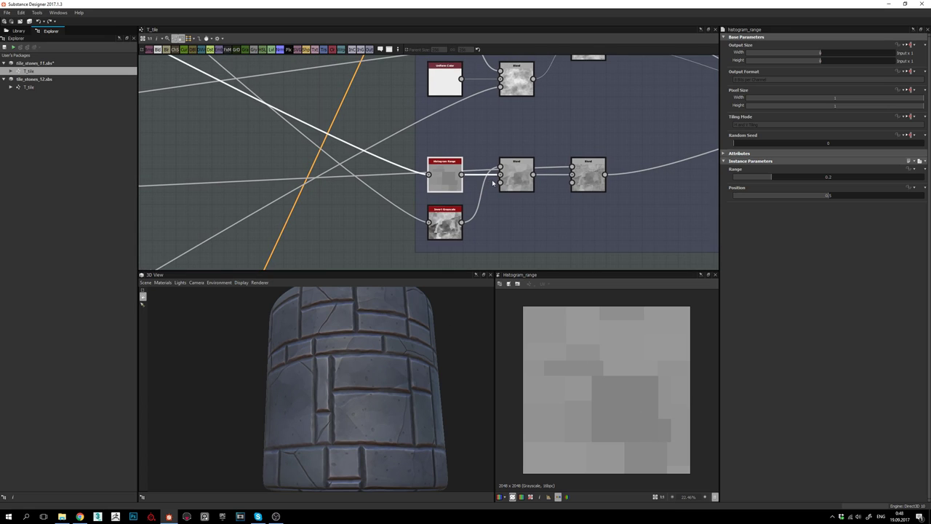
click(437, 215)
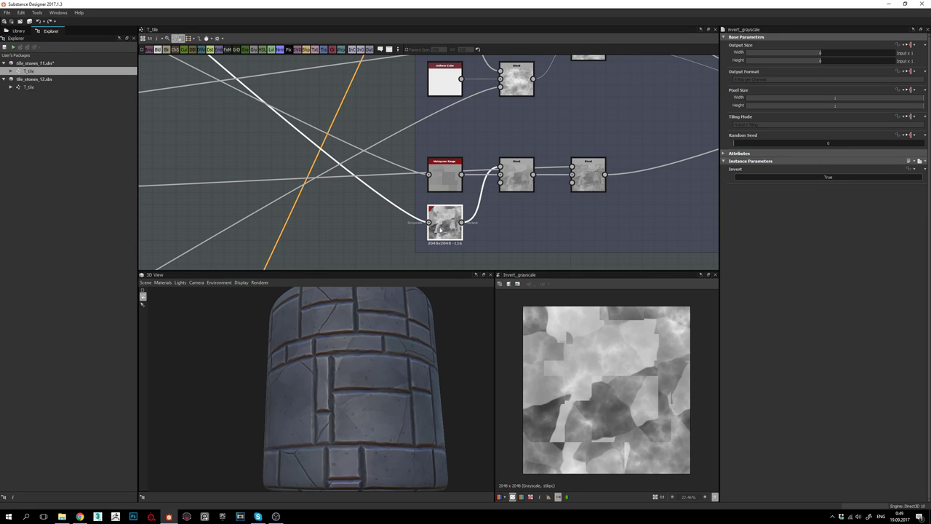
double_click(430, 224)
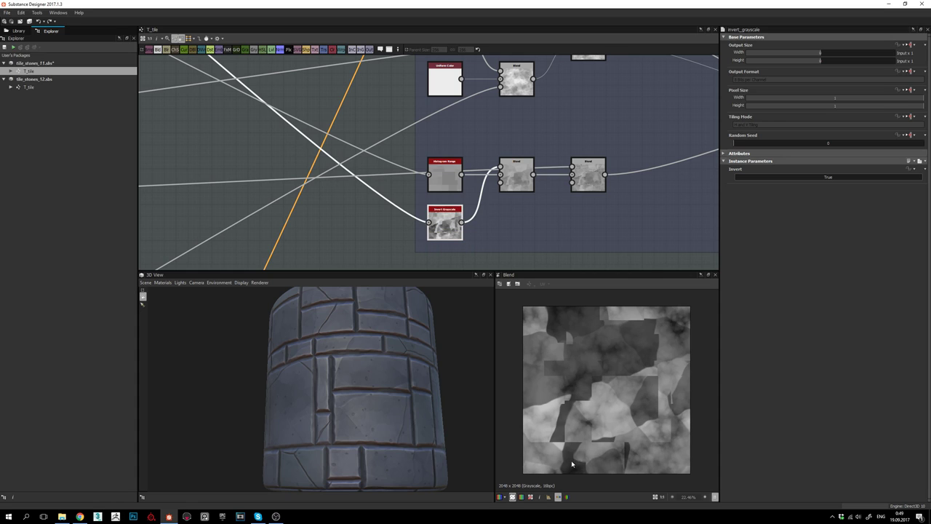
drag(383, 360, 376, 397)
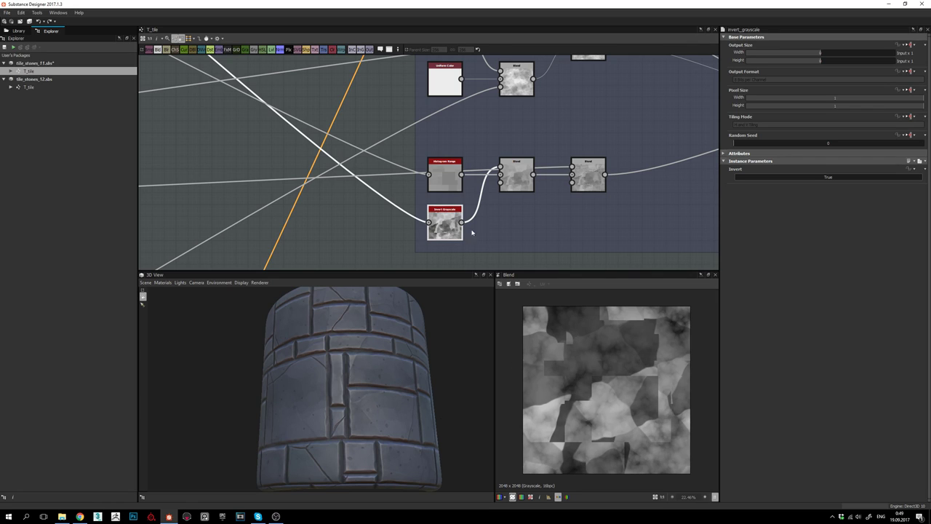
- Preview the Invert Grayscale result again and view the 3D cylinder at a closer angle
scroll(451, 222, up, 3)
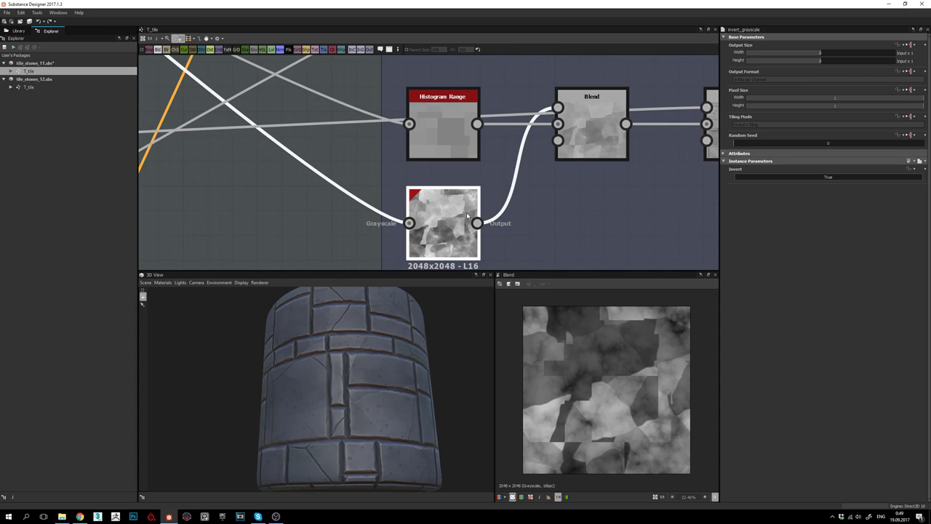
double_click(450, 213)
drag(372, 374, 341, 394)
scroll(560, 366, up, 1)
mouse_move(373, 369)
mouse_down()
mouse_move(403, 357)
mouse_move(378, 358)
mouse_up()
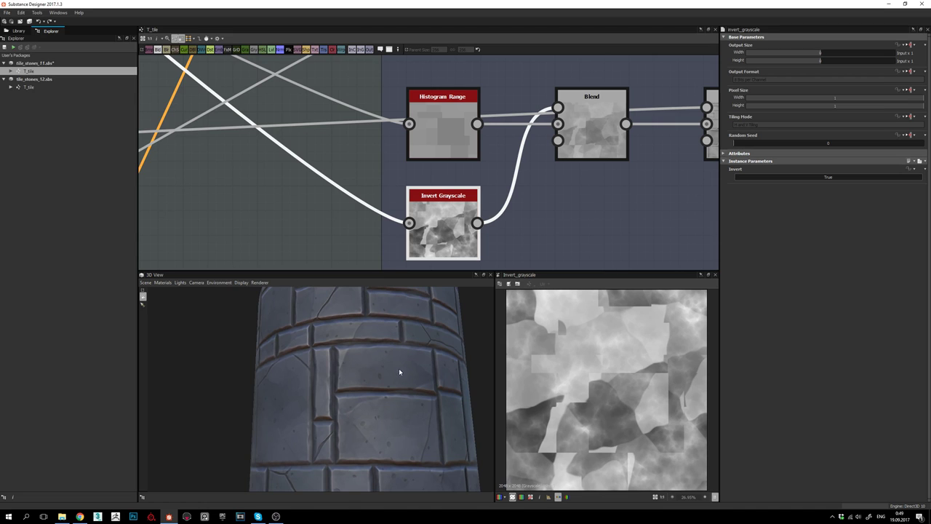
- Examine how light reflects off the large cut facets of the stones on the 3D cylinder from several angles
drag(398, 369, 363, 426)
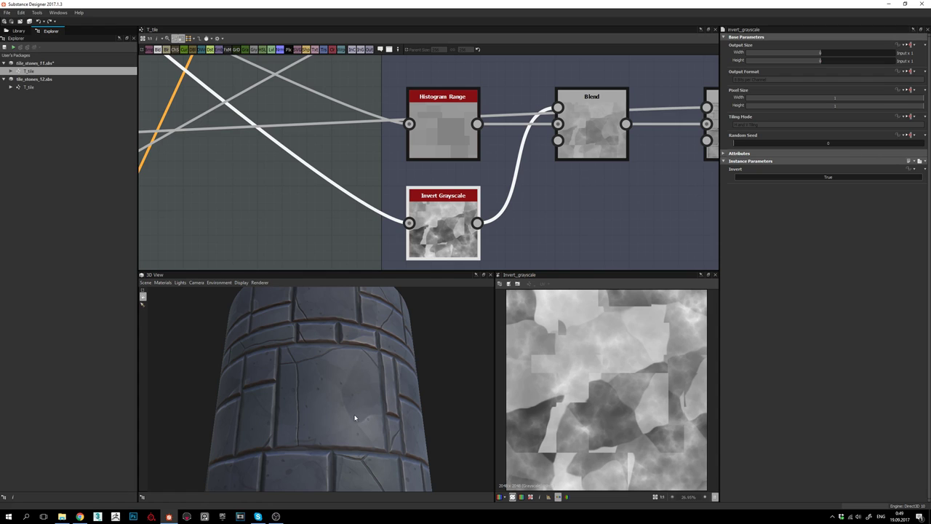
drag(357, 404, 348, 408)
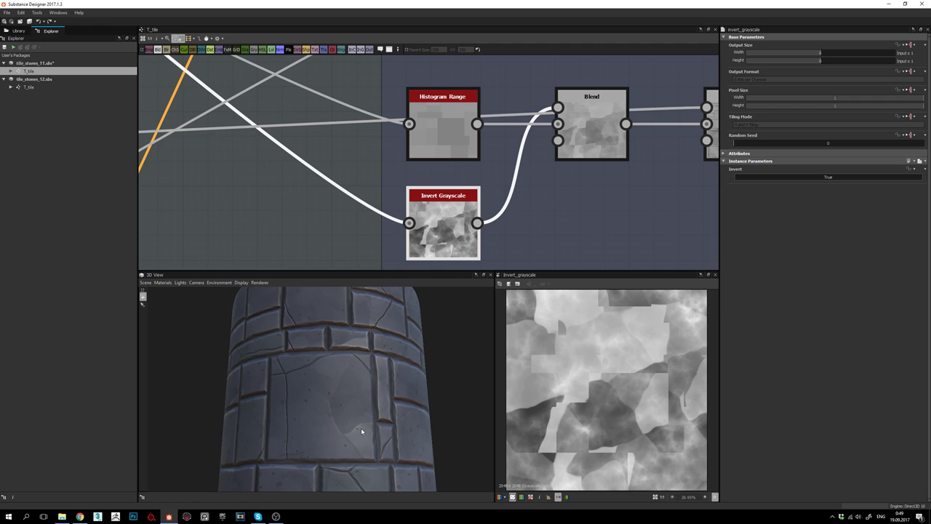
drag(357, 411, 339, 339)
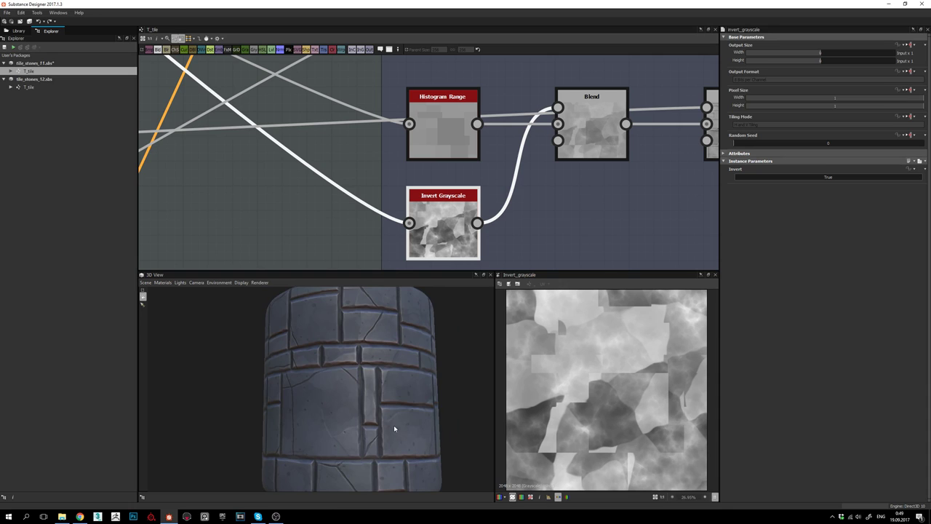
drag(395, 428, 381, 409)
right_drag(359, 380, 356, 360)
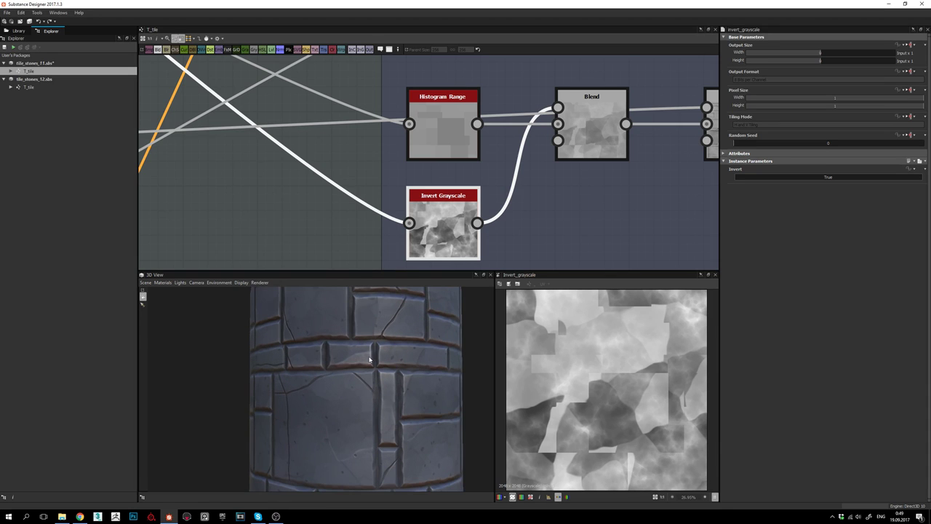
scroll(367, 356, up, 1)
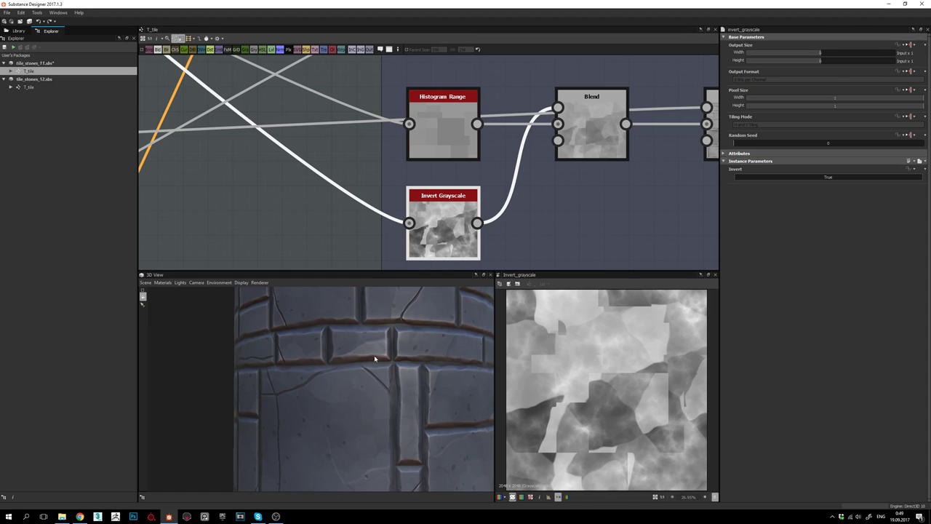
mouse_move(389, 374)
mouse_down()
mouse_move(408, 360)
mouse_move(406, 369)
mouse_up()
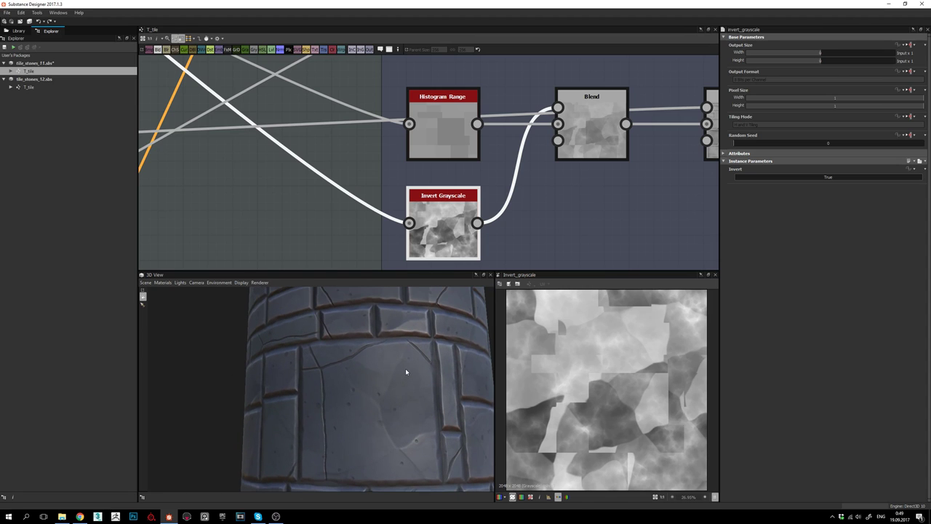
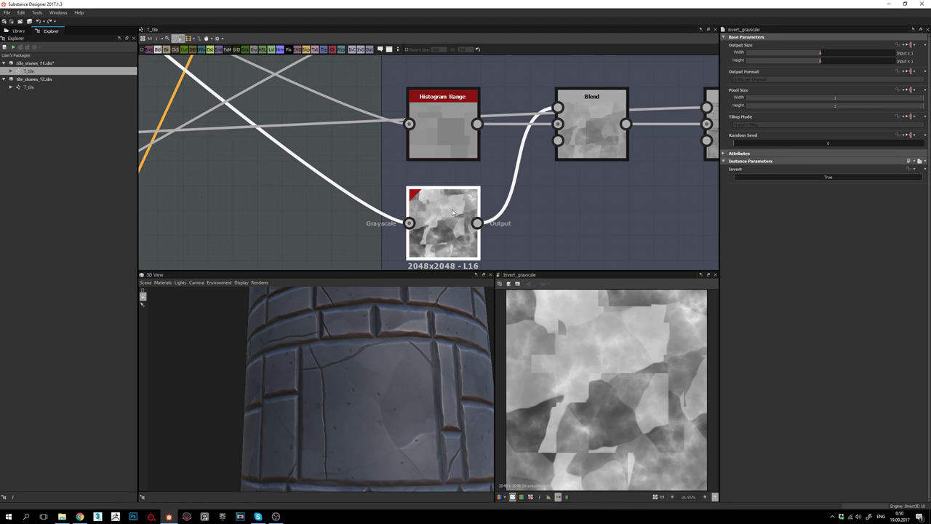
- Trace the Invert Grayscale input back to the big_cuts frame and inspect its final Multiply Blend
scroll(392, 178, down, 3)
middle_drag(333, 133, 468, 251)
scroll(451, 219, down, 3)
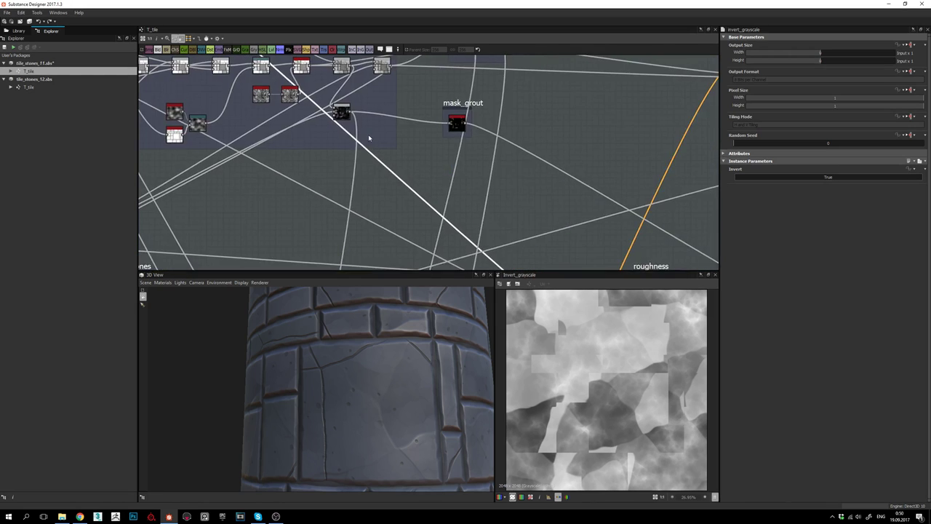
middle_drag(369, 138, 462, 236)
scroll(463, 236, up, 3)
middle_drag(273, 98, 478, 252)
middle_drag(211, 73, 477, 258)
scroll(409, 173, up, 3)
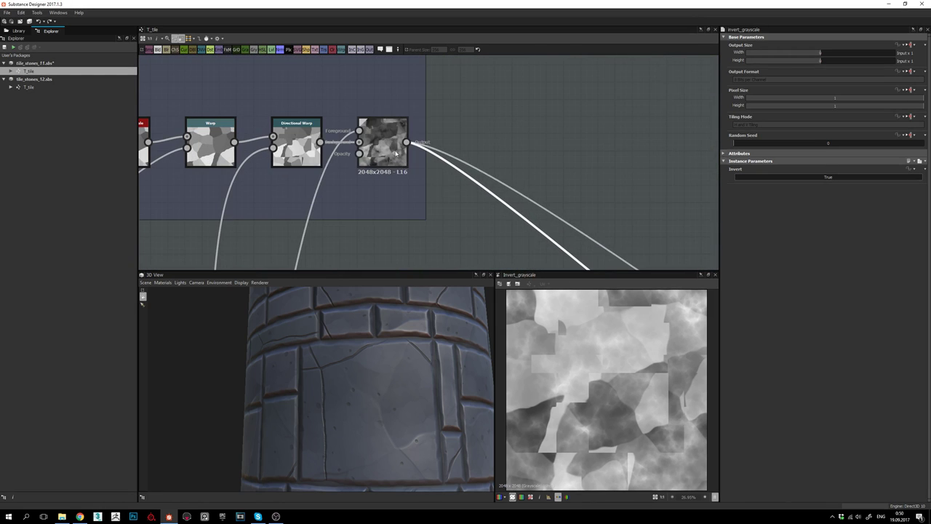
click(396, 153)
- Follow the big_cuts output into the height frame and preview the Multiply Blend labelled big_cuts
scroll(502, 196, down, 4)
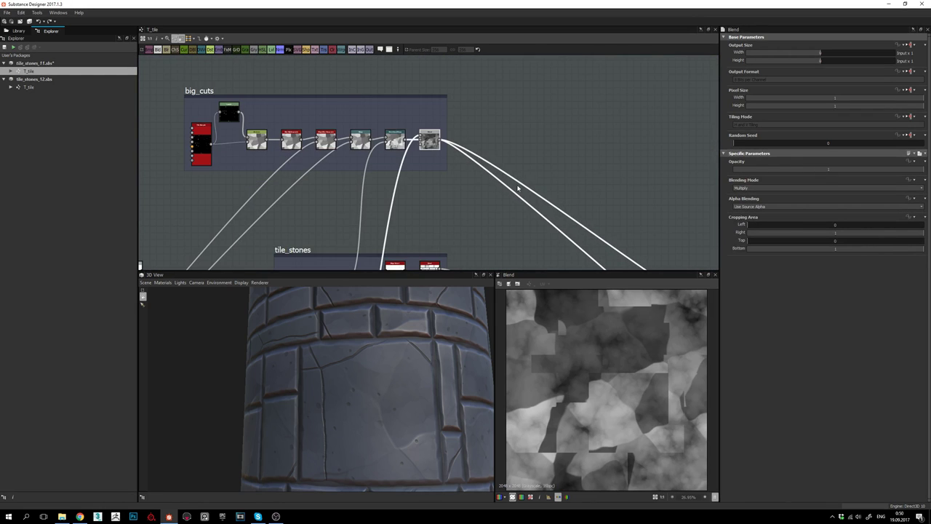
scroll(656, 384, down, 2)
middle_drag(576, 221, 477, 138)
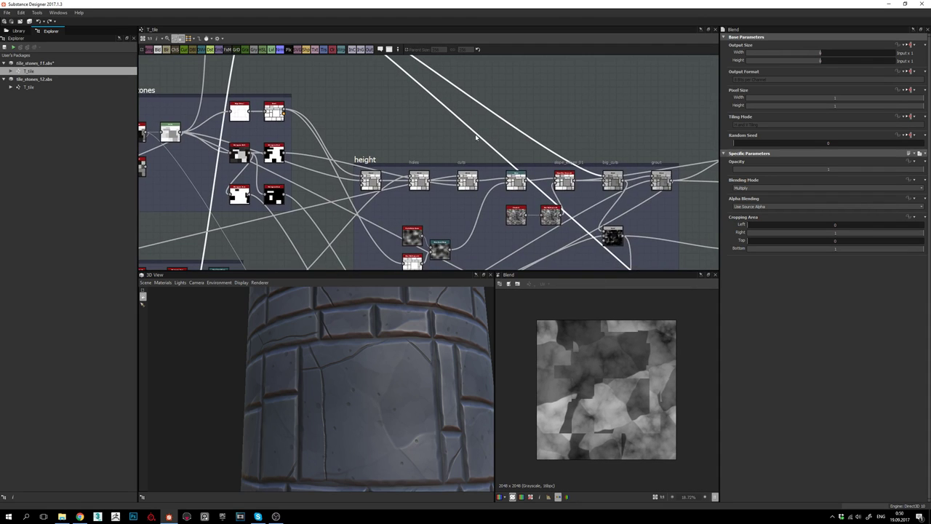
middle_drag(592, 198, 527, 198)
scroll(547, 182, up, 4)
double_click(553, 179)
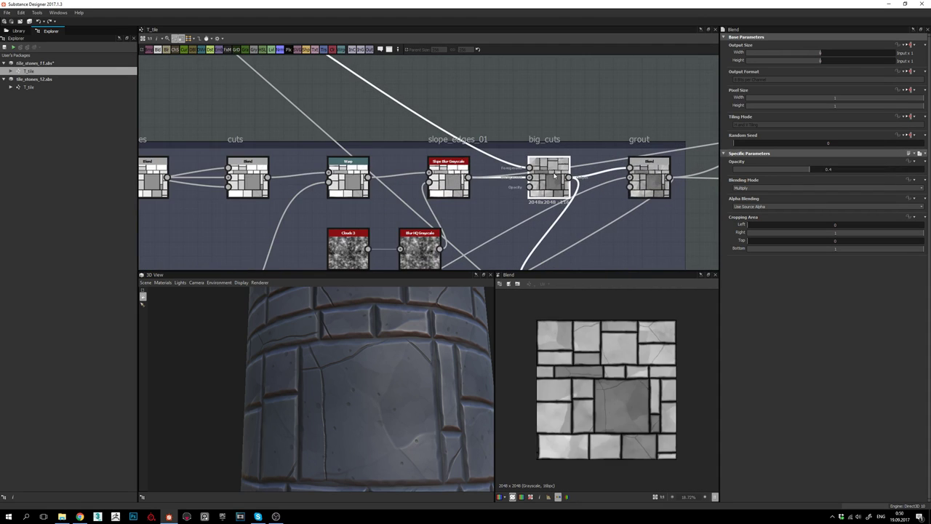
- Examine the big cuts on the large stone and its neighbours up close in the height map
scroll(613, 357, up, 3)
scroll(607, 378, up, 2)
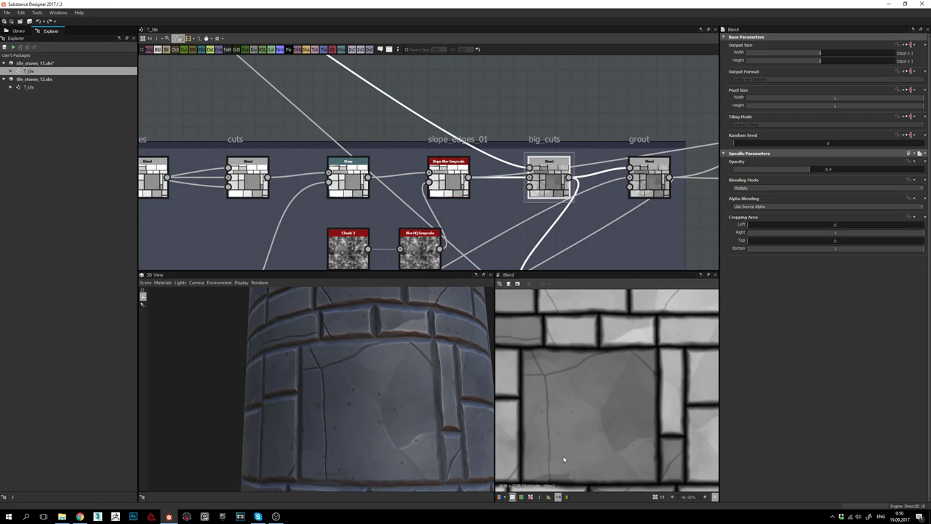
middle_drag(652, 430, 645, 420)
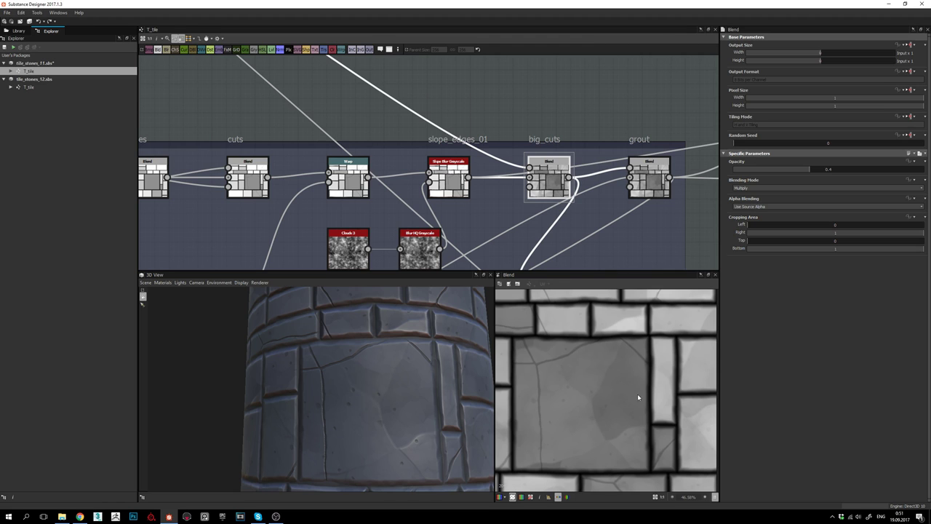
- Return to the roughness frame and preview the Invert Grayscale node that receives the big_cuts mask
scroll(551, 206, down, 4)
middle_drag(571, 254, 500, 90)
scroll(501, 89, down, 3)
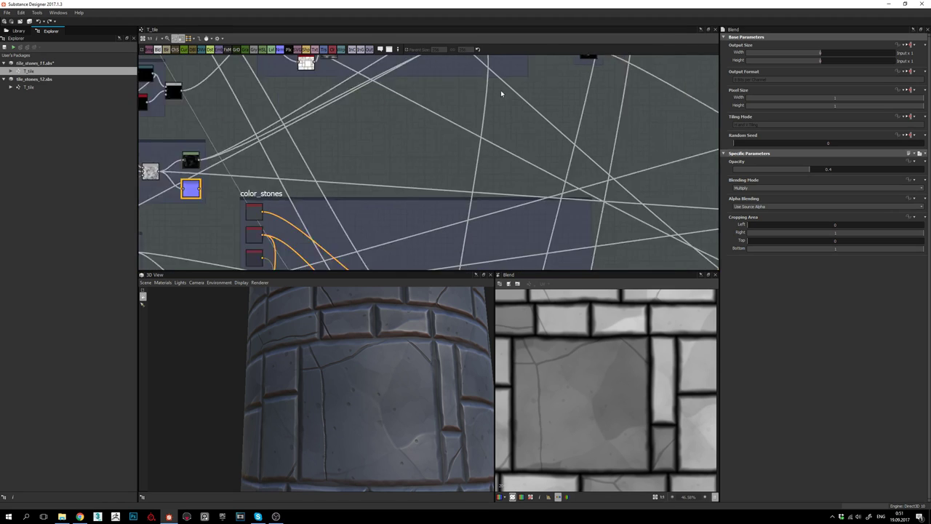
middle_drag(458, 143, 279, 64)
scroll(504, 155, up, 3)
scroll(514, 163, up, 3)
double_click(528, 174)
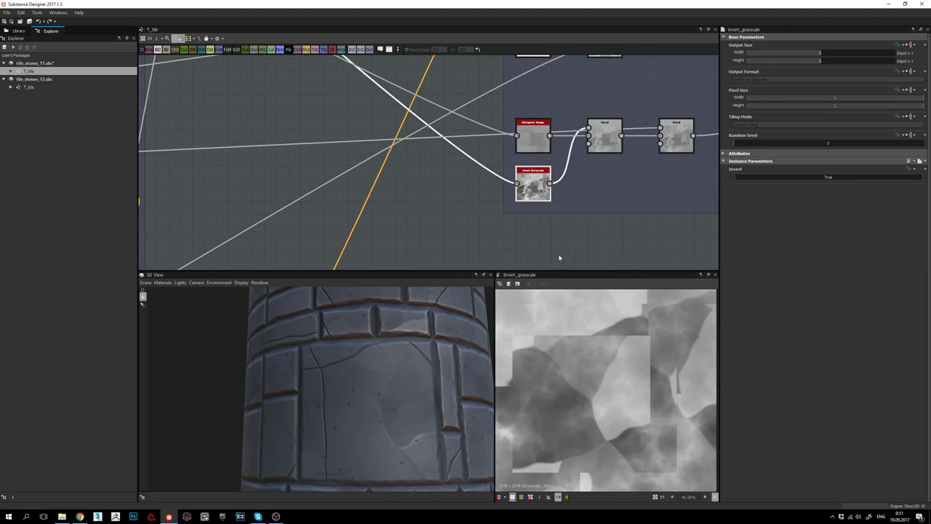
- Preview the Overlay Blend that combines the per-stone Histogram Range with the inverted cuts, and view the whole tile
scroll(527, 170, up, 1)
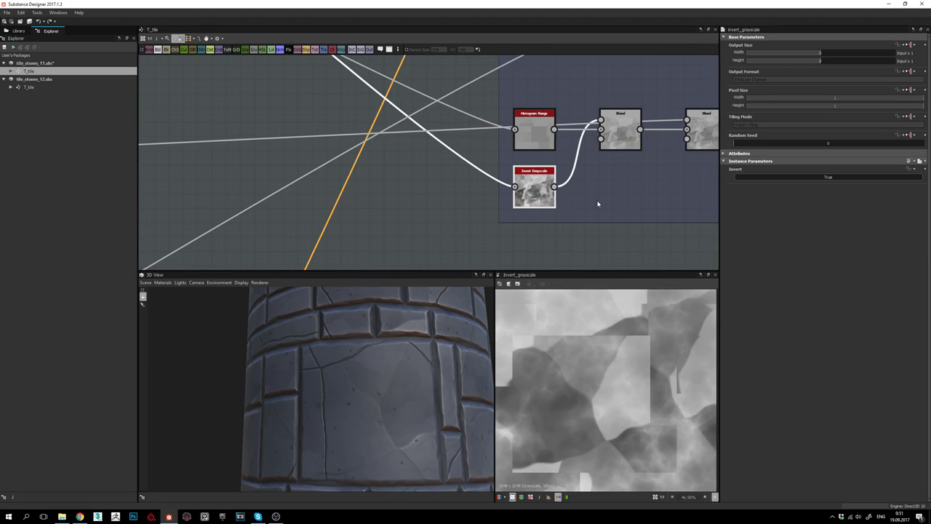
middle_drag(599, 204, 569, 212)
double_click(591, 138)
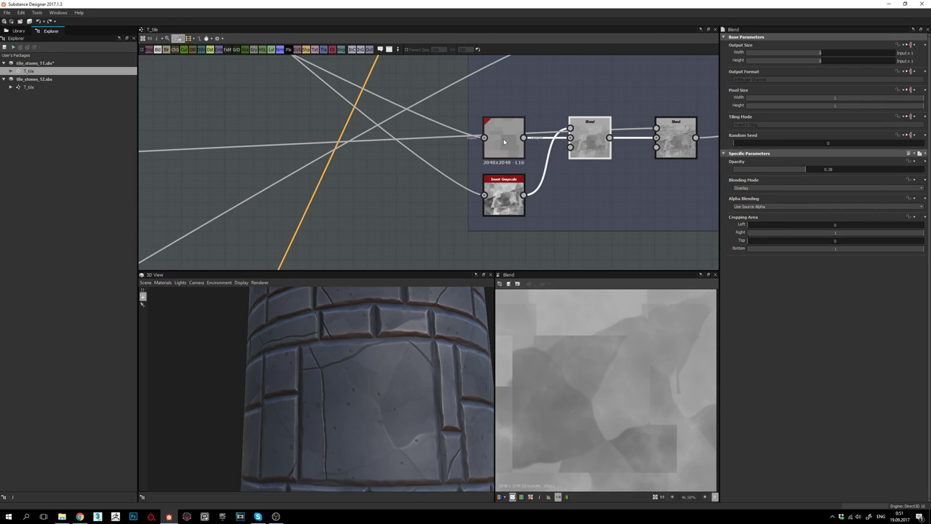
scroll(636, 367, down, 2)
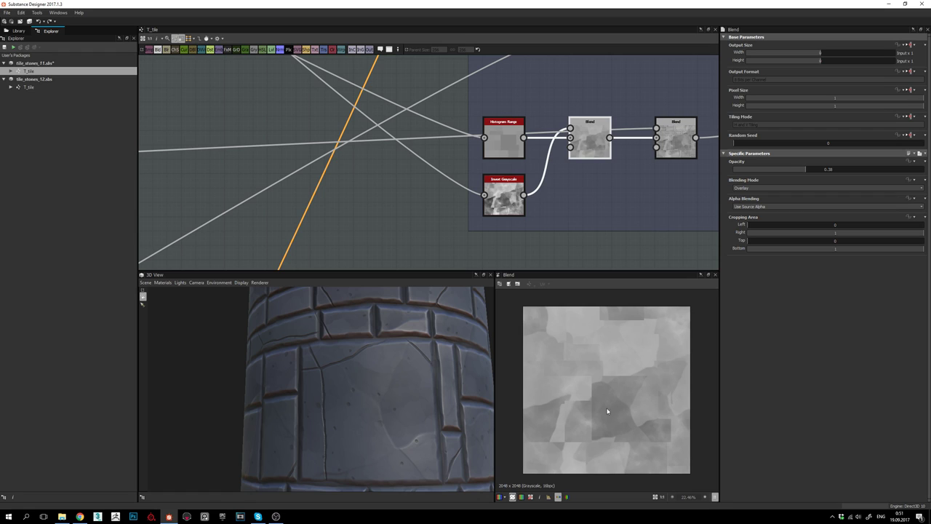
- Preview the Subtract Blend following the Overlay Blend and compare it with the edge mask feeding its Foreground input
middle_drag(616, 143, 575, 150)
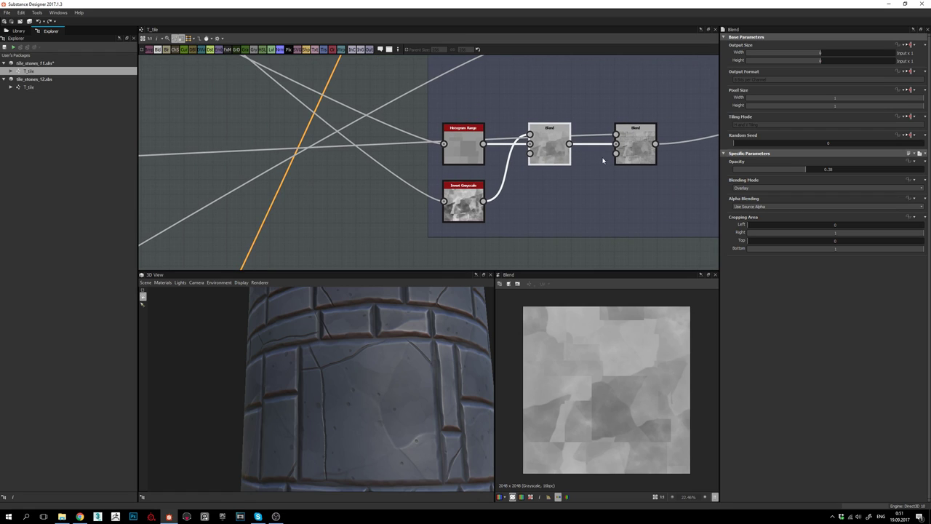
click(633, 154)
scroll(640, 332, up, 3)
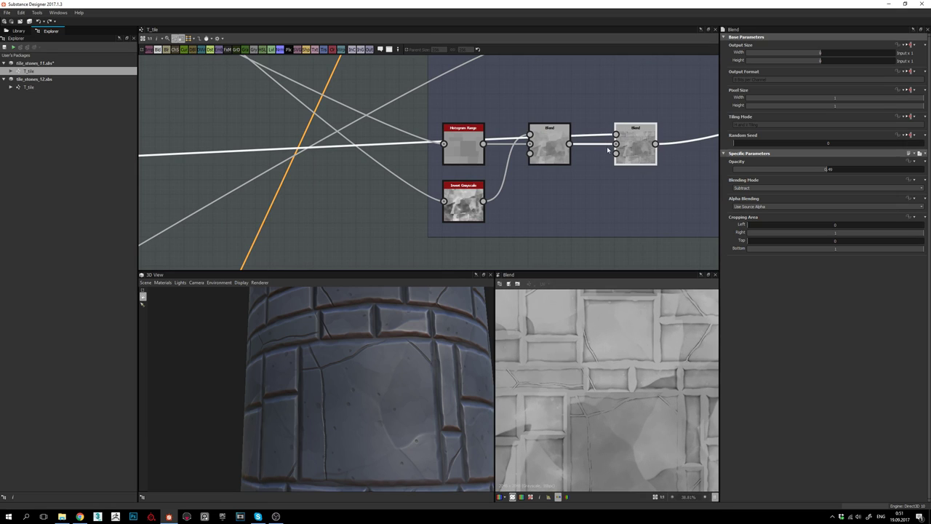
middle_drag(616, 136, 600, 152)
double_click(600, 152)
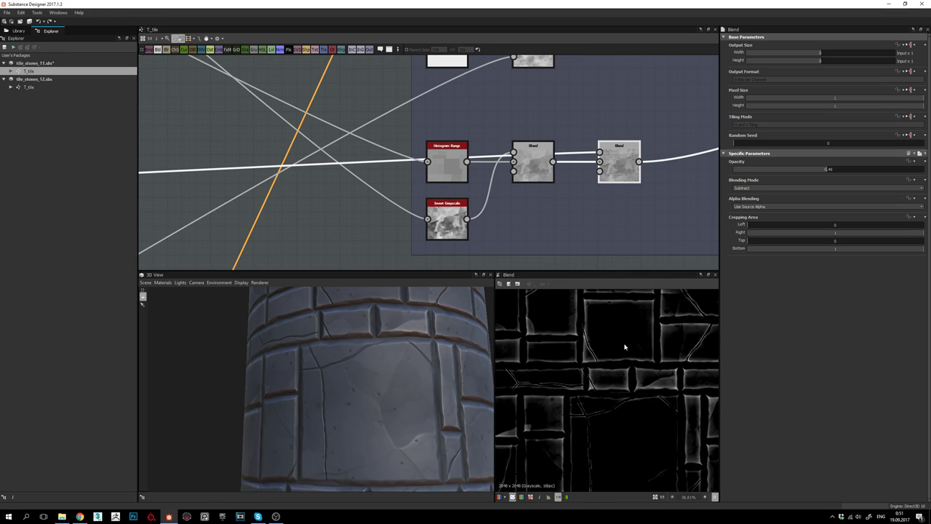
double_click(614, 173)
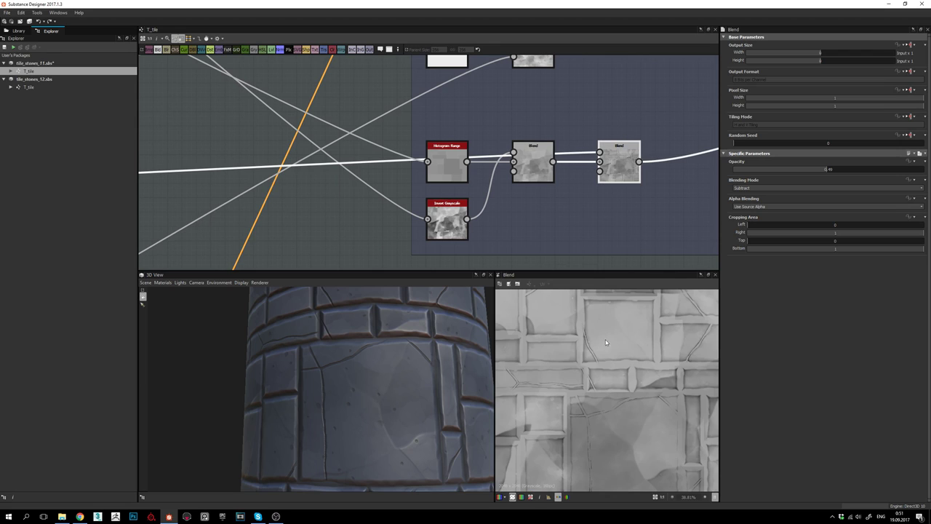
- Examine the stone edges and cracks in the Subtract result up close and compare them with the 3D cylinder
scroll(605, 340, up, 3)
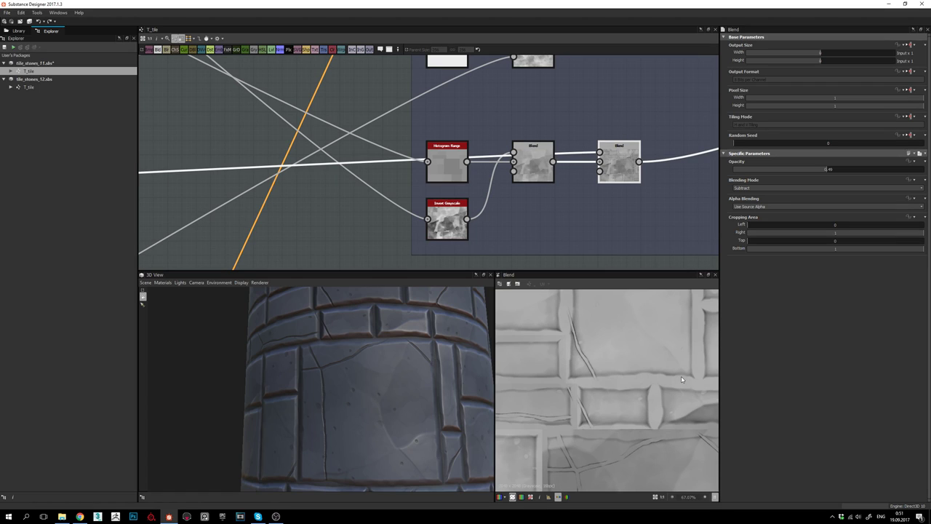
middle_drag(681, 372, 660, 382)
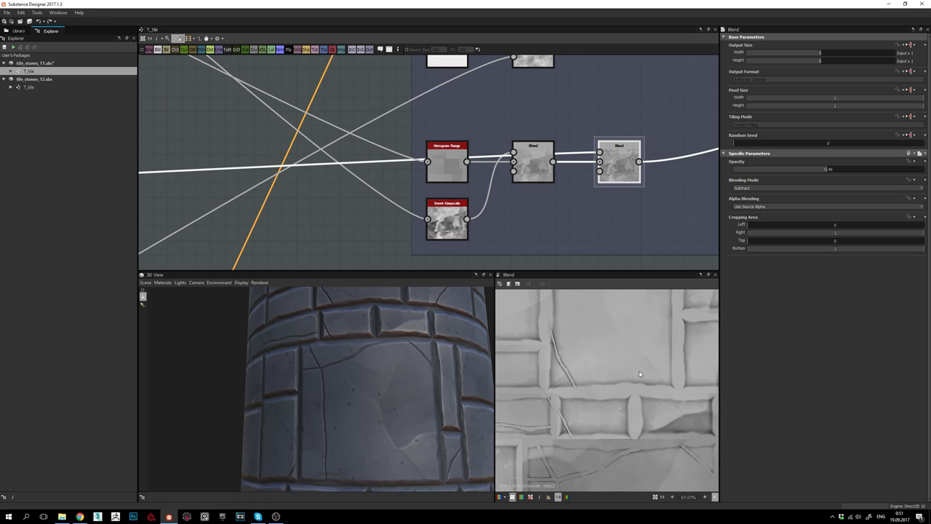
drag(394, 409, 423, 357)
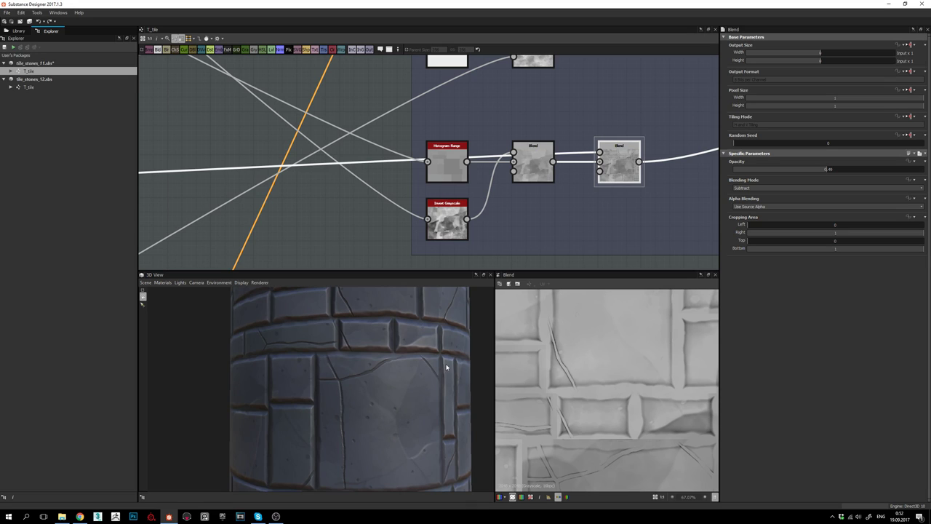
drag(446, 366, 406, 371)
scroll(605, 337, down, 6)
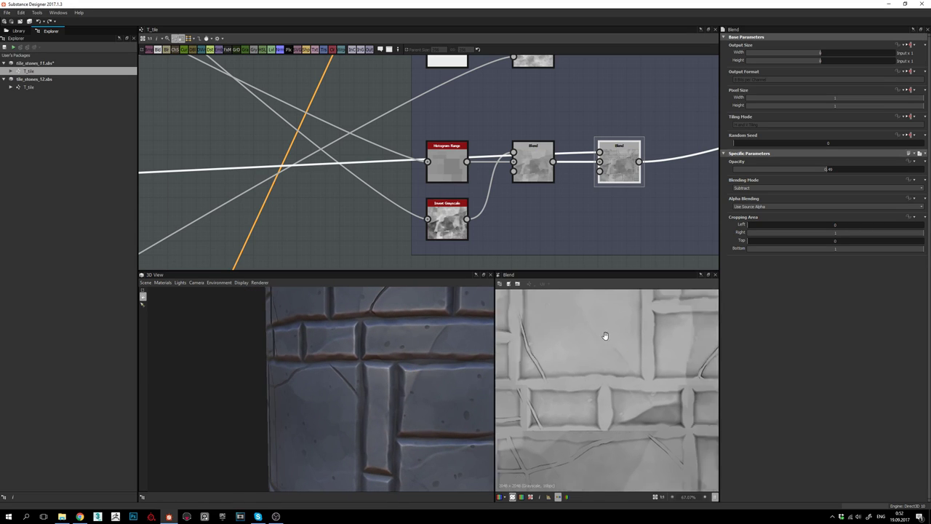
- Follow the stone roughness output to the frame's final Copy Blend and inspect its preview up close
middle_drag(705, 153, 209, 231)
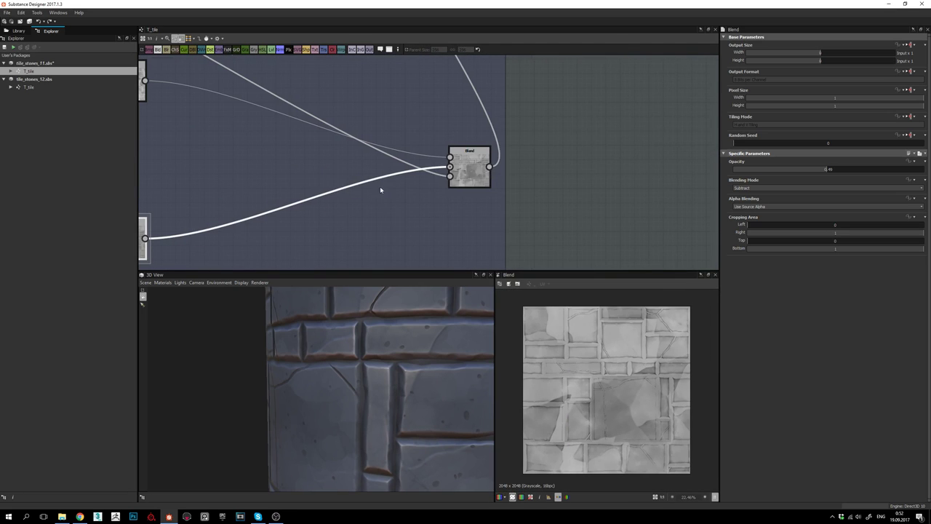
double_click(467, 171)
scroll(609, 392, up, 5)
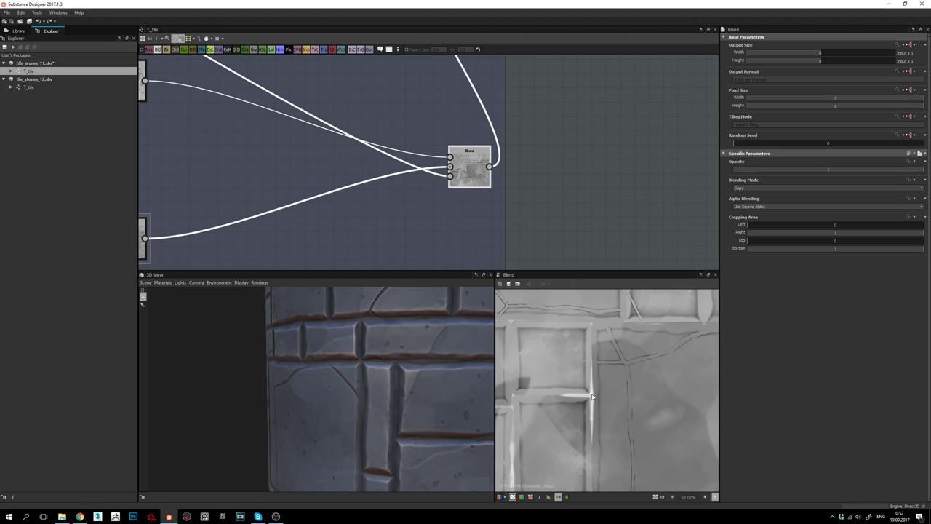
- Trace back to the start of the roughness frame and preview the Invert Grayscale above the Uniform Color
middle_drag(409, 214, 572, 227)
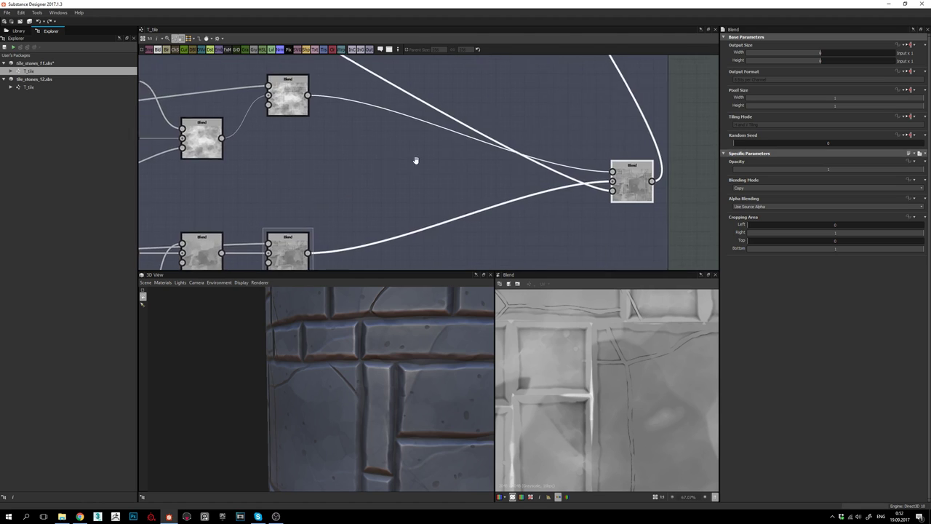
middle_drag(416, 160, 516, 200)
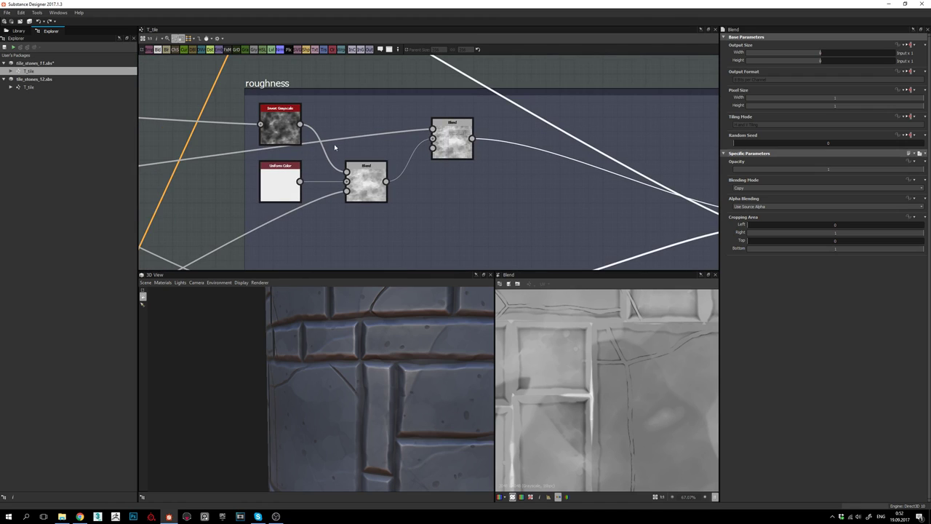
double_click(285, 114)
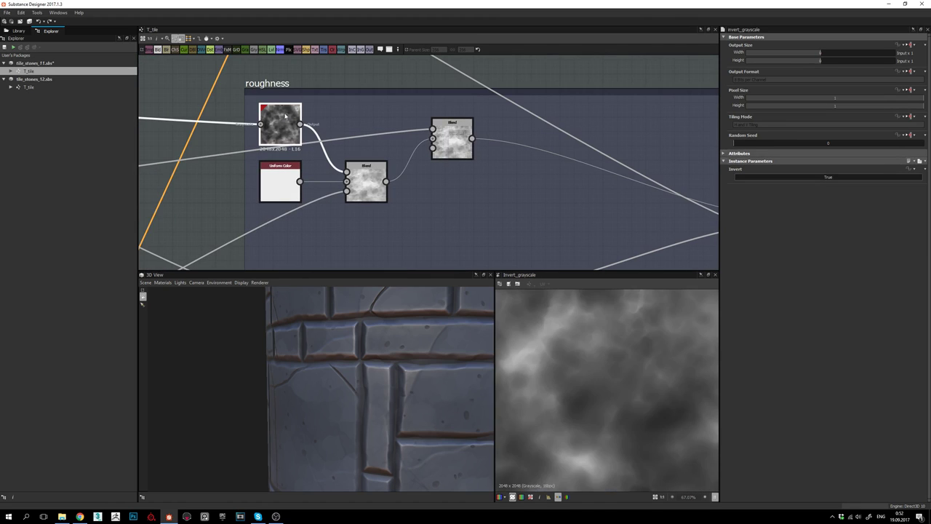
scroll(618, 374, down, 4)
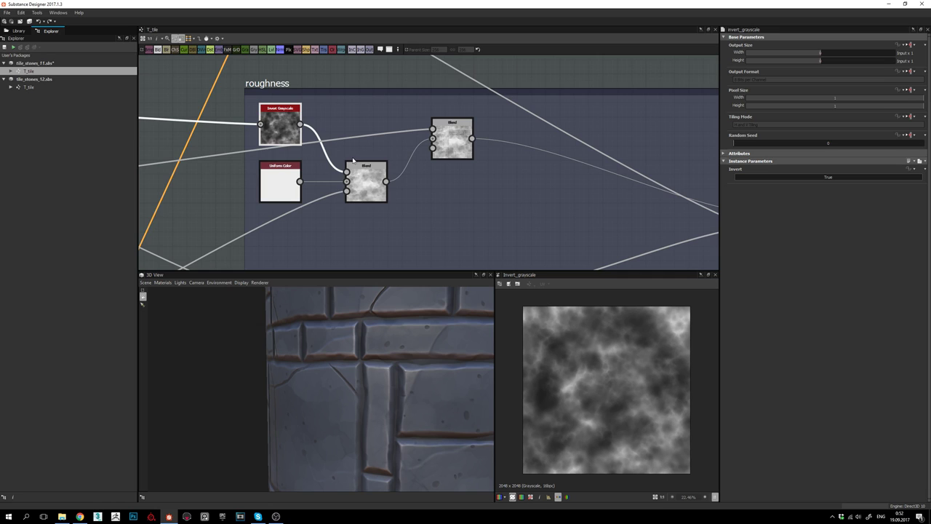
- Preview the cloudy Blend map feeding this Invert Grayscale and compare it with the inverted result
middle_drag(326, 151, 591, 168)
double_click(527, 142)
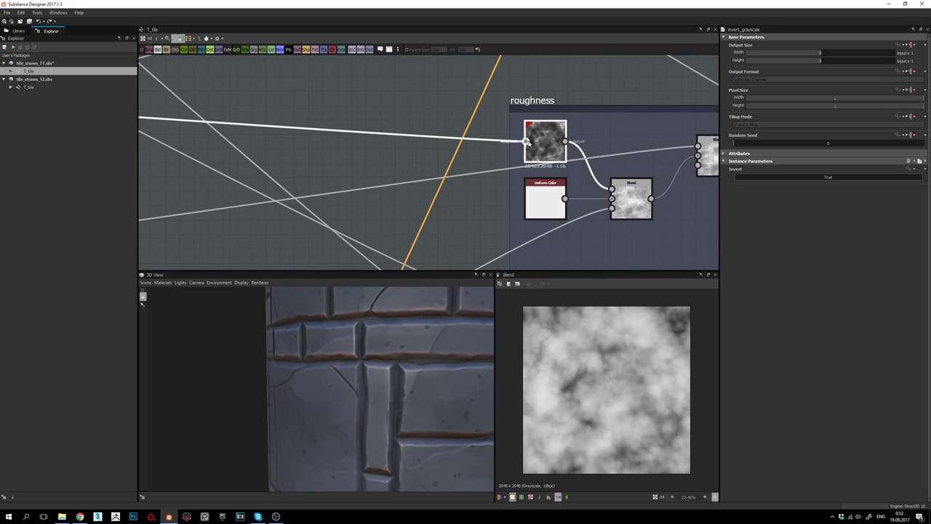
scroll(574, 115, up, 2)
scroll(610, 401, up, 2)
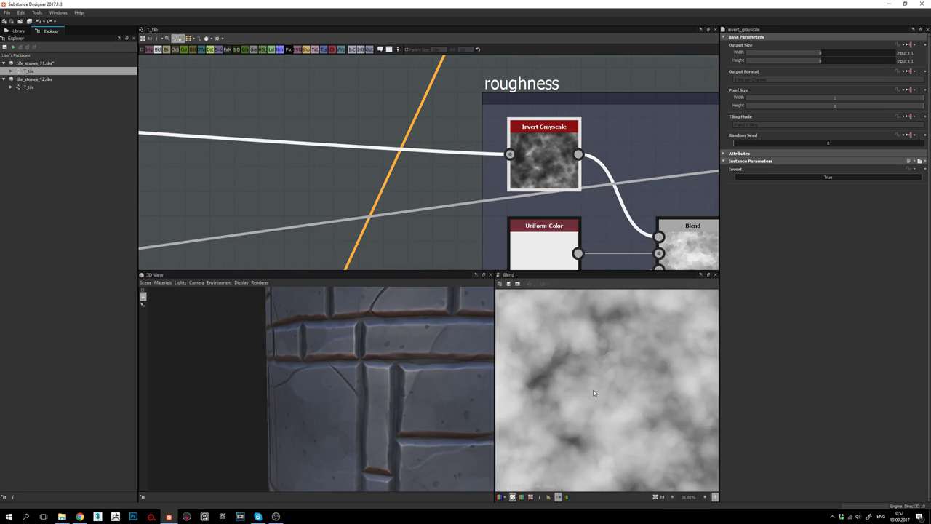
scroll(569, 318, down, 1)
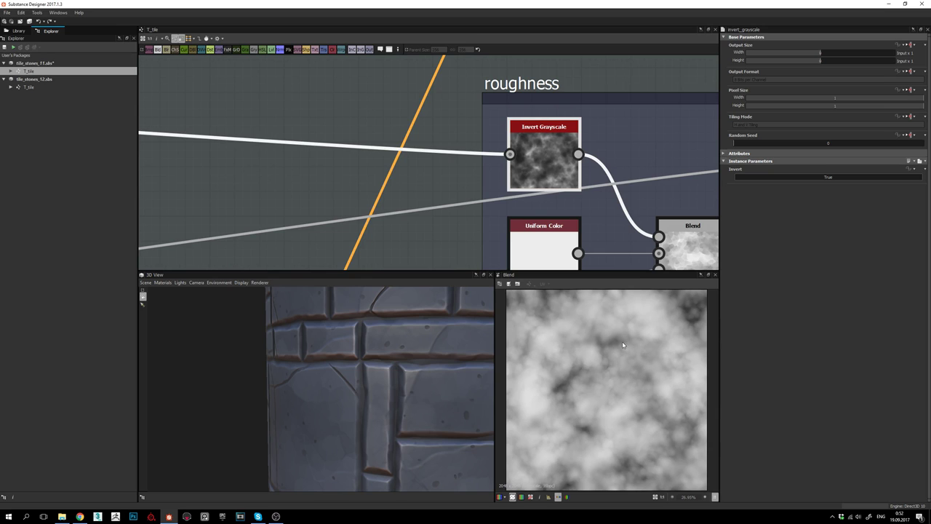
middle_drag(601, 213, 514, 190)
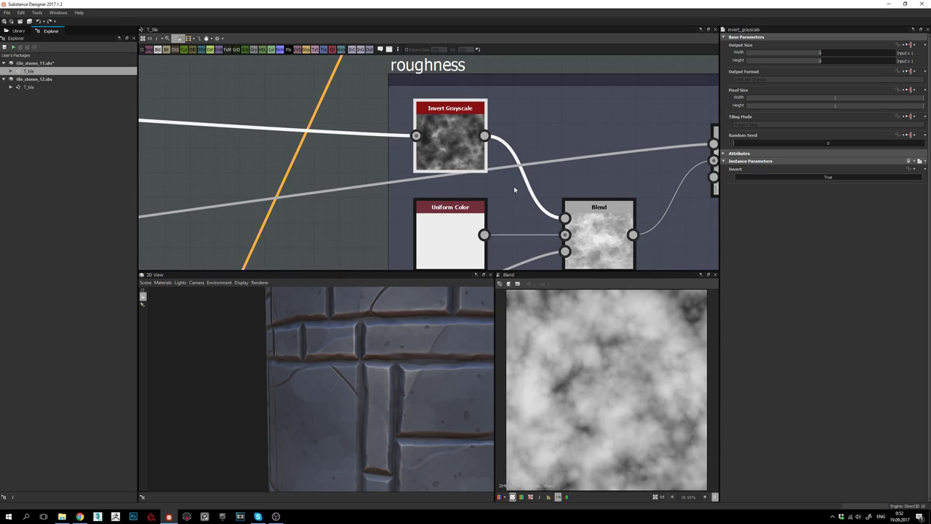
double_click(459, 153)
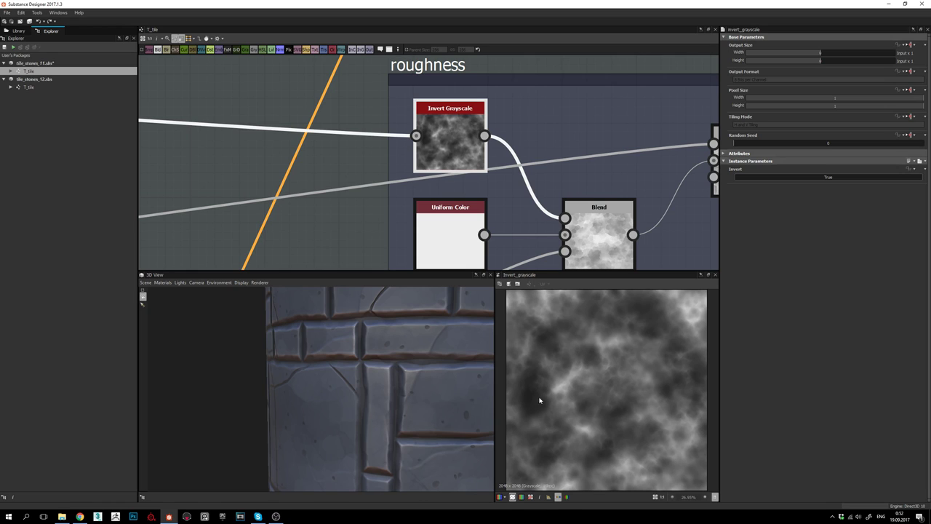
- Preview the Copy Blend of the inverted clouds over Uniform Color and inspect the Mosaic Grayscale mask on its Opacity input
middle_drag(624, 232, 502, 188)
double_click(502, 187)
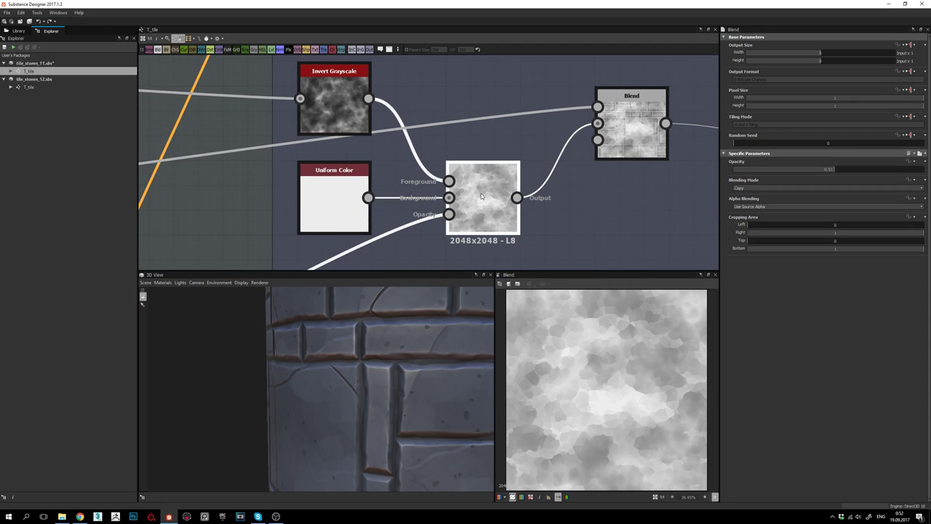
double_click(449, 216)
scroll(603, 378, down, 3)
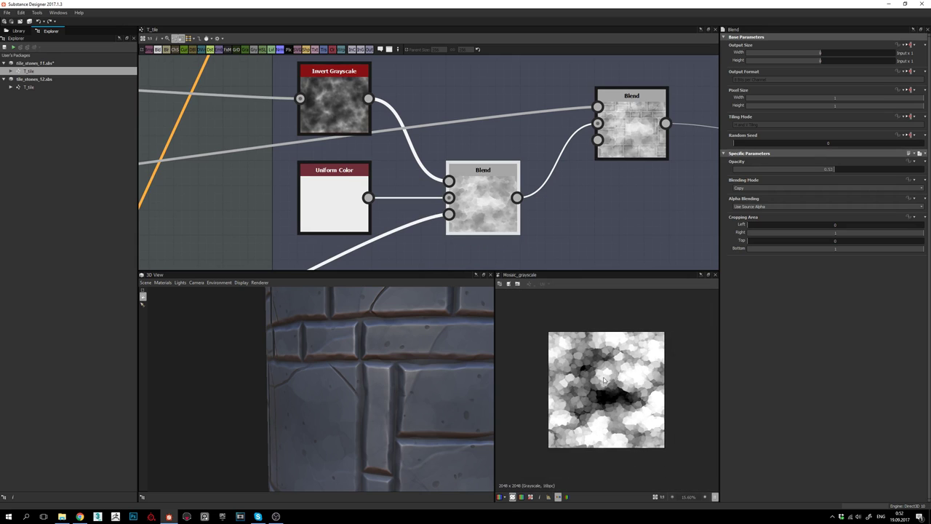
scroll(607, 373, up, 7)
scroll(643, 376, down, 3)
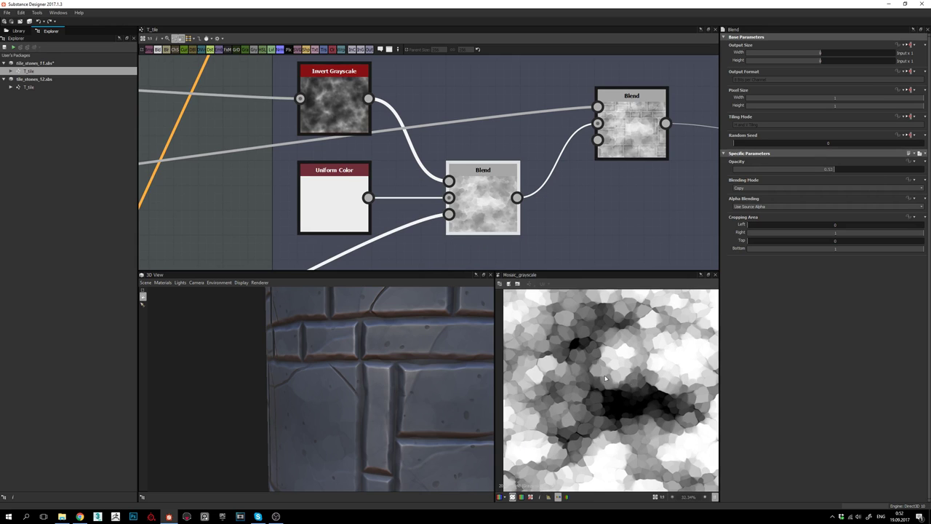
double_click(476, 217)
scroll(585, 392, down, 3)
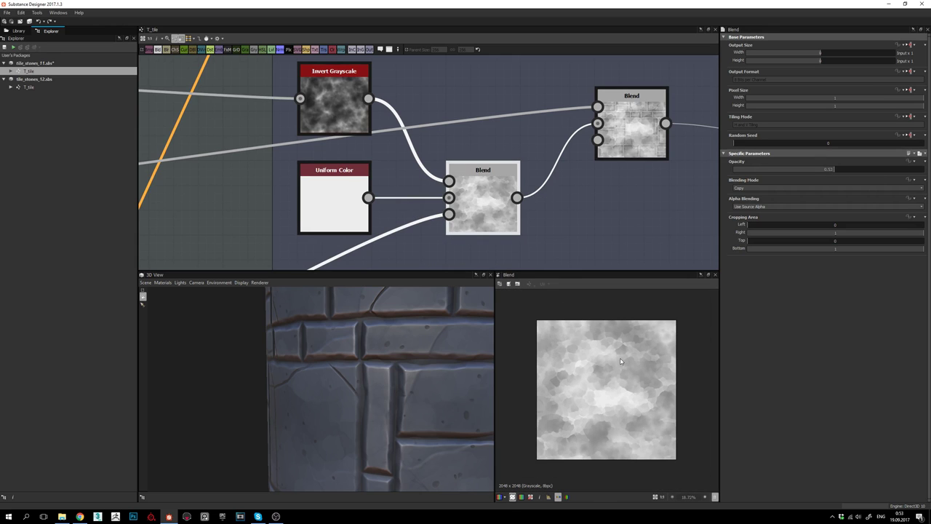
- Preview the Subtract Blend that applies the stone edge details to the mosaic-masked cloud map
double_click(629, 110)
middle_drag(645, 127, 574, 142)
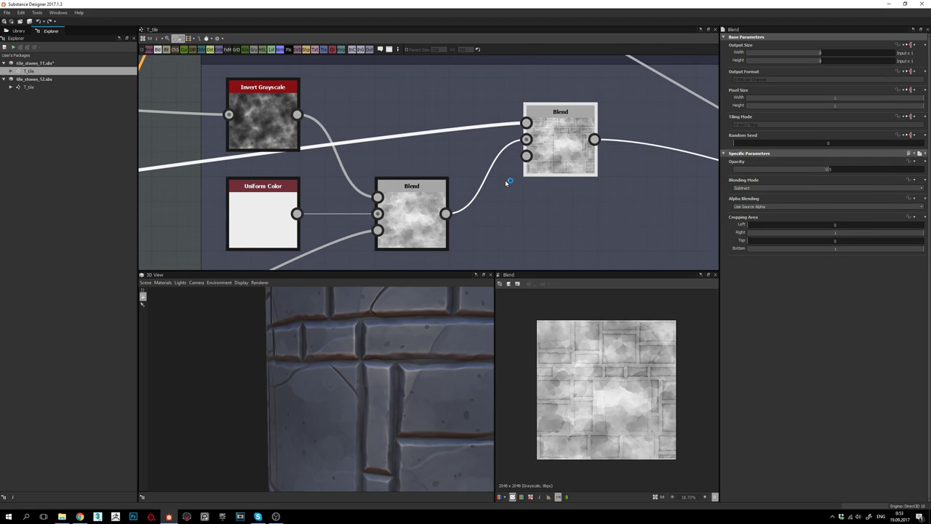
middle_drag(576, 191, 461, 177)
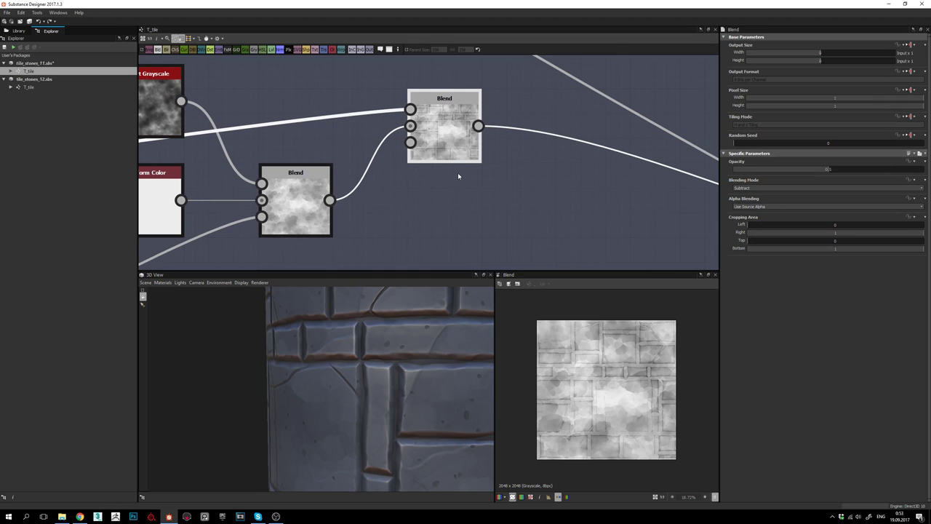
- Follow the cloud branch to the final Copy Blend and preview its Foreground input and the Histogram Scan mask on Opacity
middle_drag(541, 197, 310, 150)
middle_drag(590, 201, 245, 134)
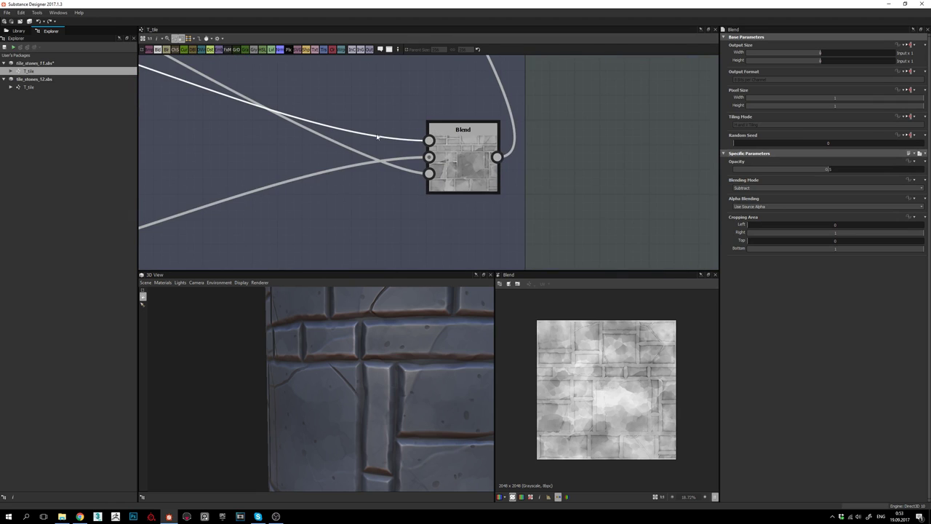
middle_drag(457, 161, 496, 171)
click(523, 166)
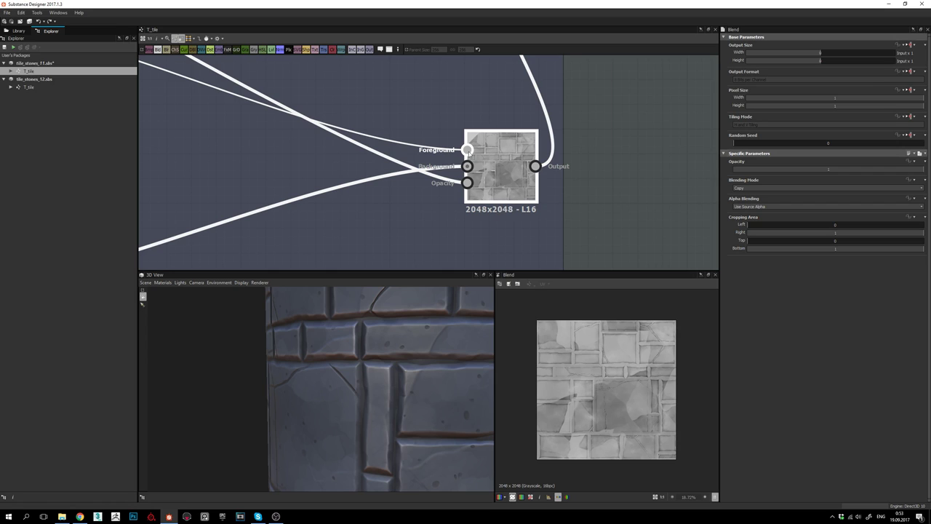
double_click(469, 152)
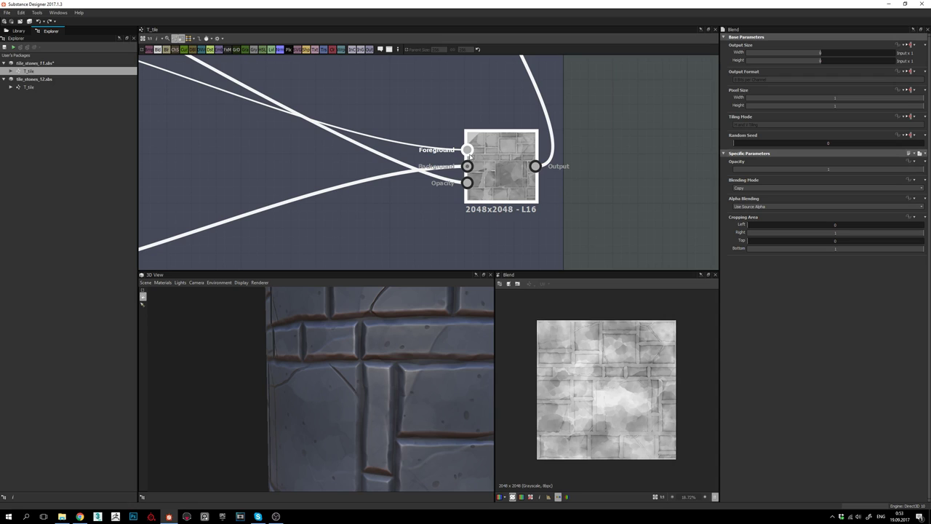
double_click(468, 187)
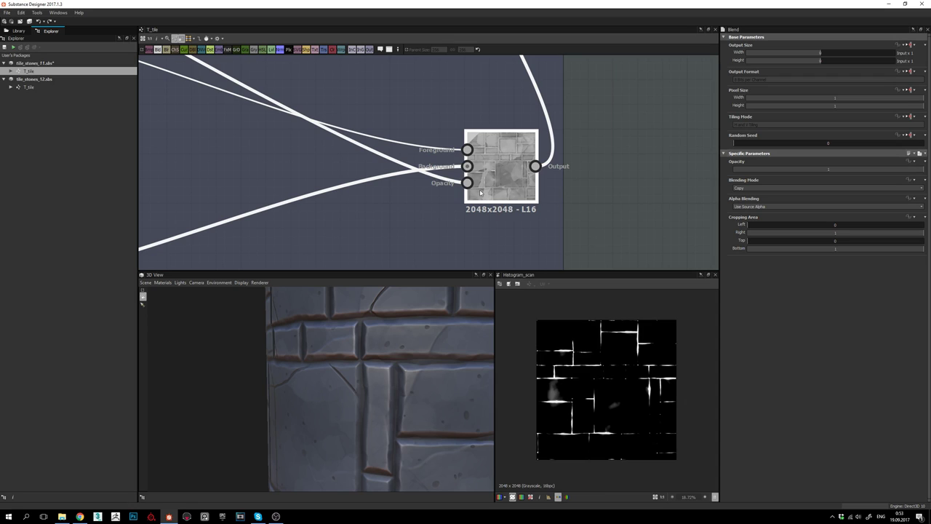
scroll(615, 420, up, 2)
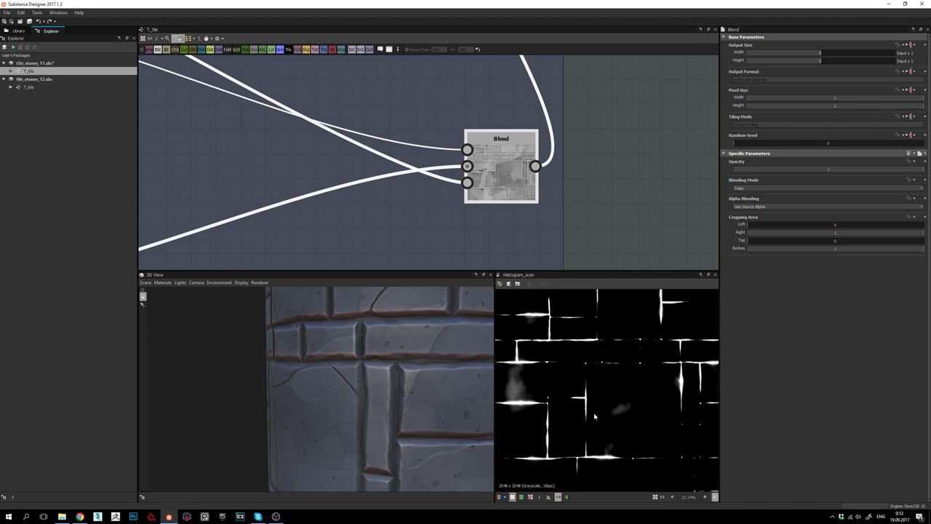
- Trace the final Blend's opacity mask back to mask_grout and compare its source Divide Blend with the Histogram Scan result
scroll(383, 109, down, 3)
middle_drag(321, 82, 518, 195)
scroll(436, 162, down, 3)
middle_drag(416, 152, 596, 240)
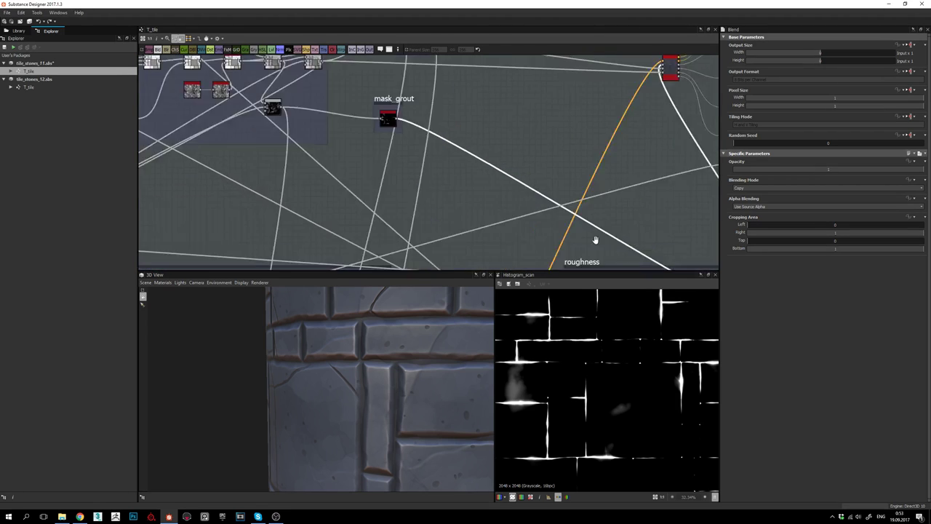
middle_drag(331, 139, 499, 203)
scroll(520, 188, up, 3)
double_click(361, 162)
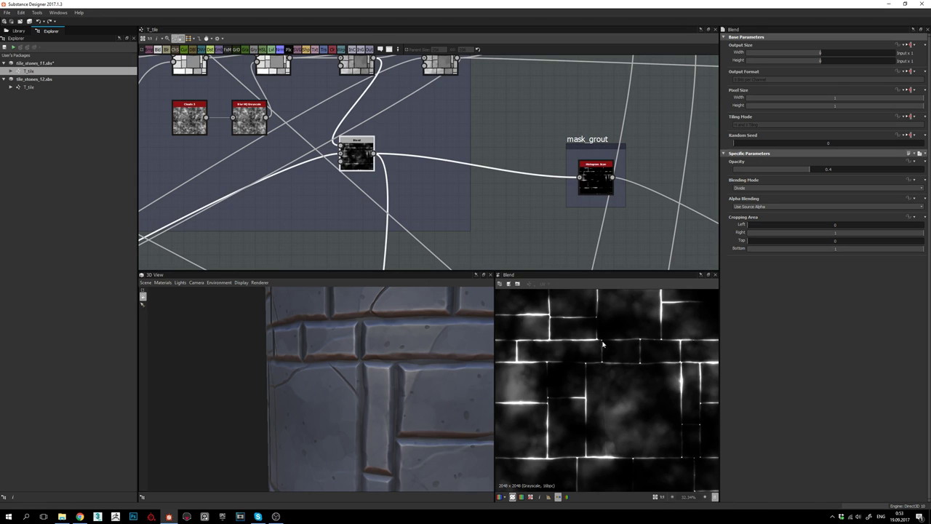
double_click(596, 169)
scroll(582, 184, up, 2)
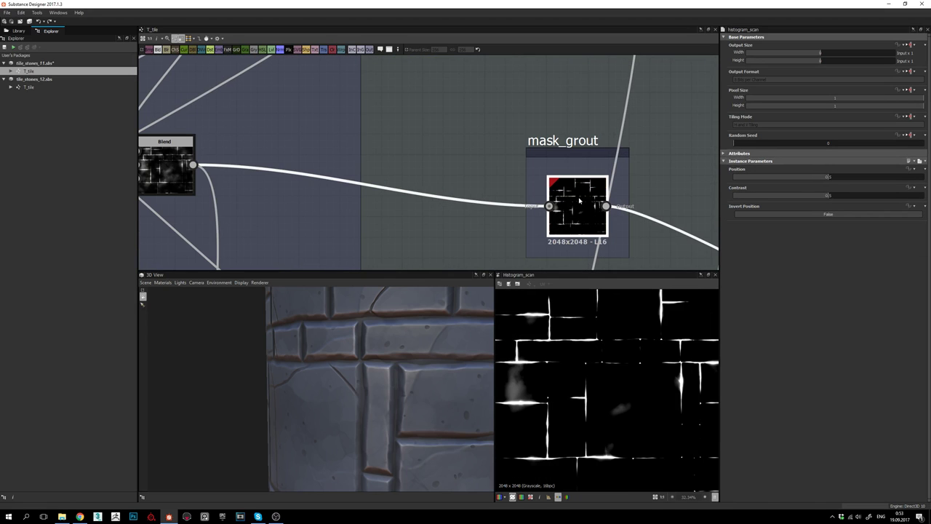
middle_drag(595, 188, 525, 139)
scroll(519, 342, up, 2)
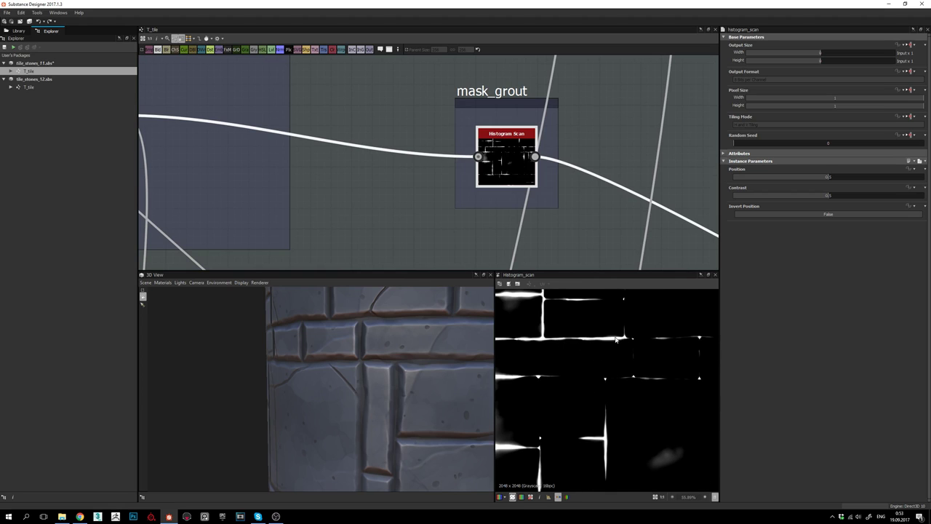
scroll(564, 338, down, 4)
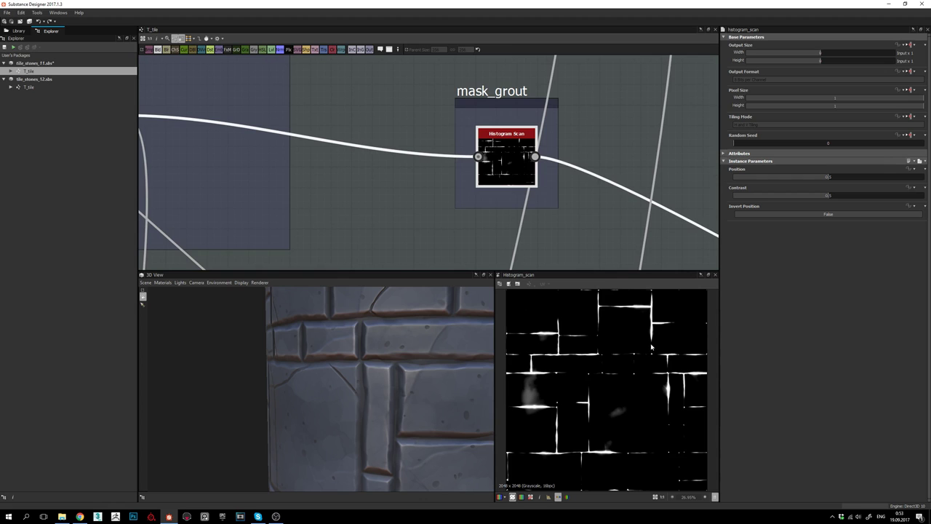
- Return to the roughness frame and preview its final Copy Blend
scroll(603, 167, down, 5)
middle_drag(696, 191, 398, 82)
middle_drag(622, 214, 461, 185)
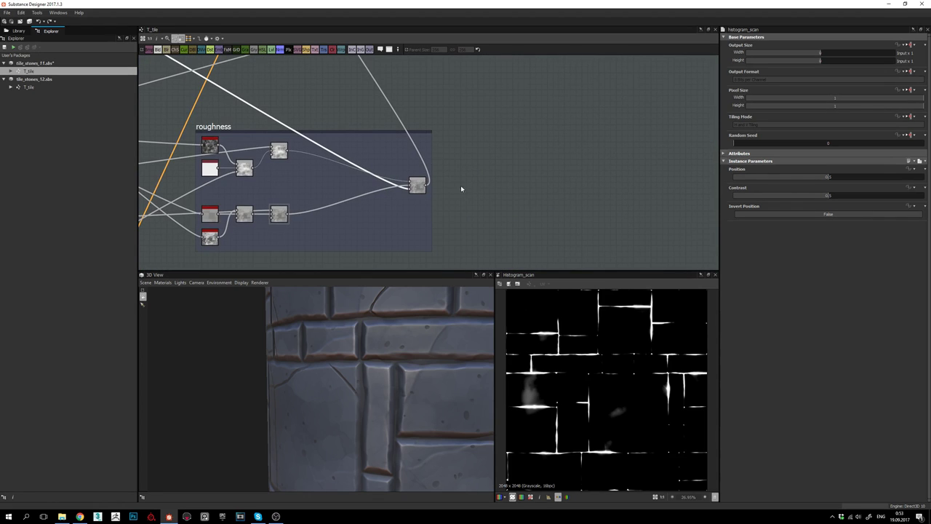
double_click(416, 185)
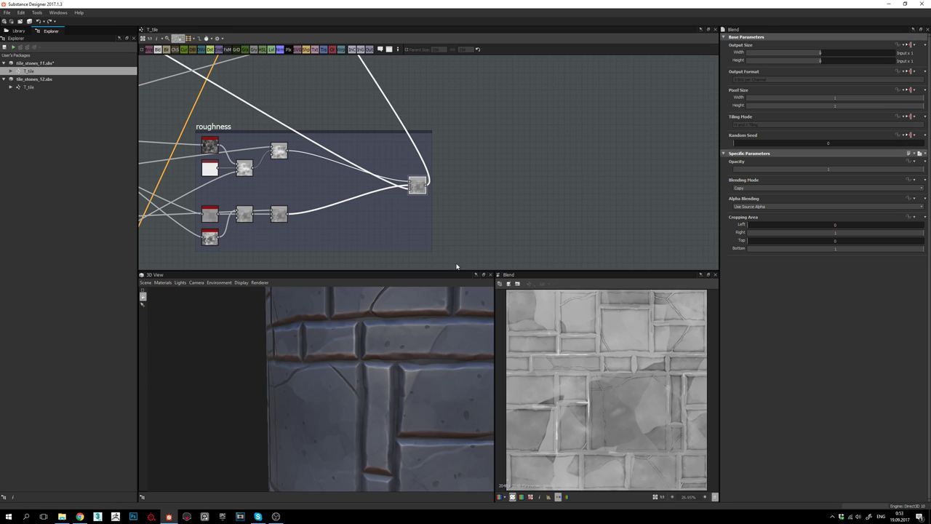
- Follow the roughness connection to the PBR base material node and preview it together with the Base Color output
middle_drag(416, 115, 452, 208)
scroll(452, 208, down, 2)
middle_drag(435, 150, 449, 227)
scroll(420, 149, up, 1)
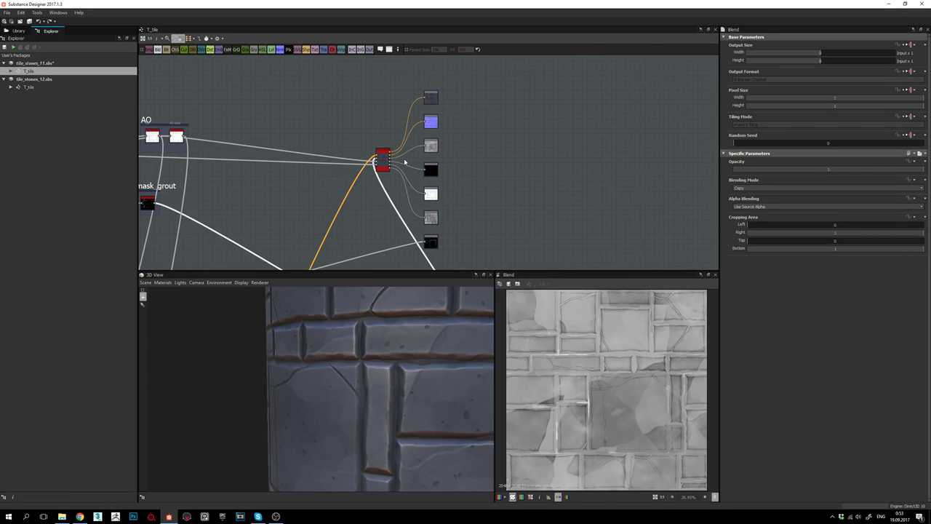
click(387, 161)
double_click(385, 160)
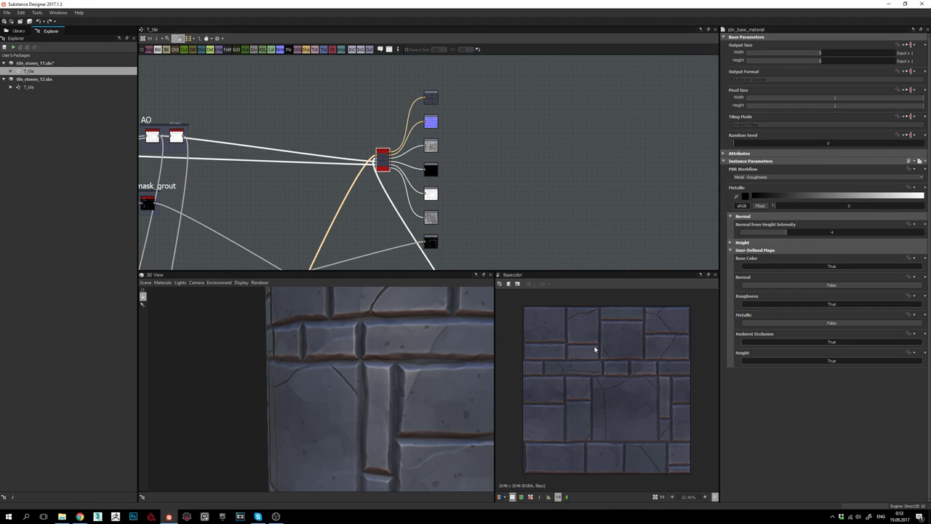
double_click(432, 98)
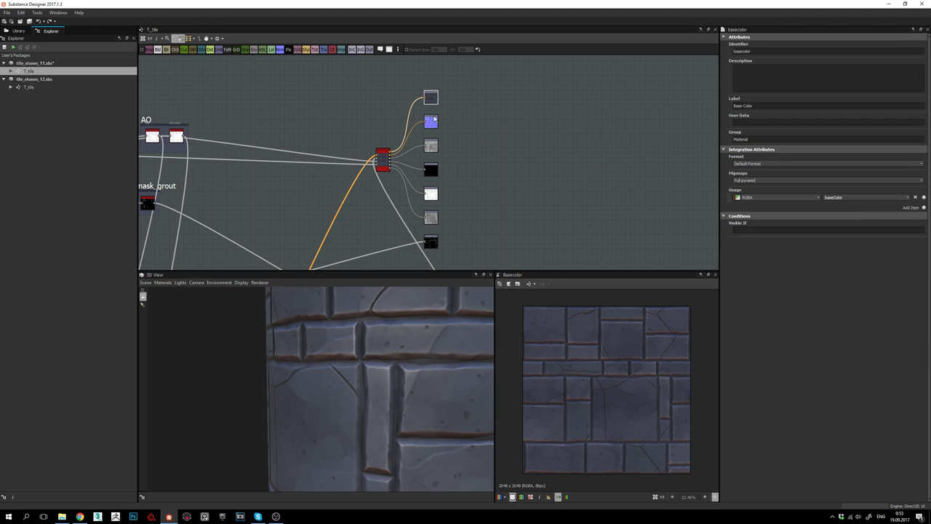
- Preview the Normal output and examine the stone edges, cracks and grooves across the tile up close
double_click(434, 122)
scroll(608, 369, up, 2)
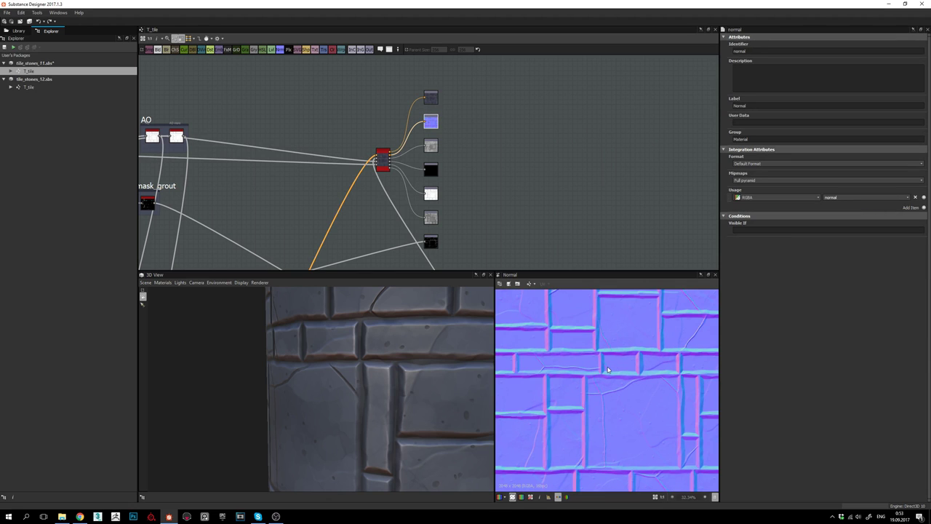
scroll(608, 370, up, 6)
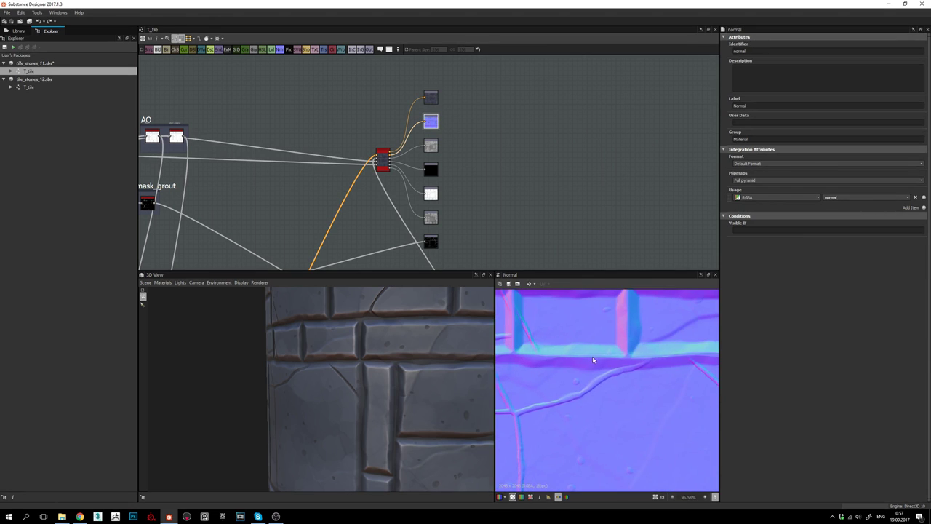
middle_drag(613, 351, 559, 399)
middle_drag(667, 352, 649, 411)
middle_drag(598, 424, 713, 376)
middle_drag(624, 409, 678, 393)
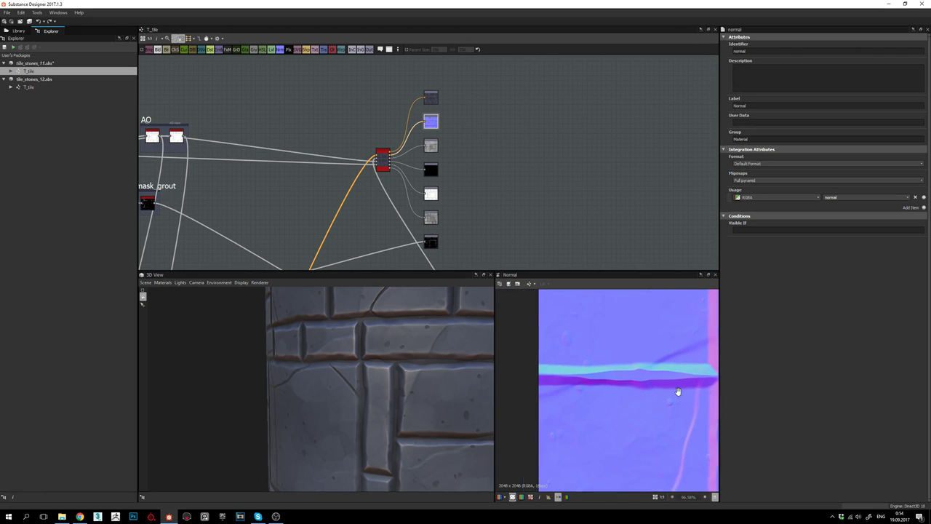
middle_drag(618, 392, 625, 473)
middle_drag(586, 355, 588, 424)
- Examine the Normal map where the short vertical groove meets the horizontal seam below it
scroll(594, 415, up, 7)
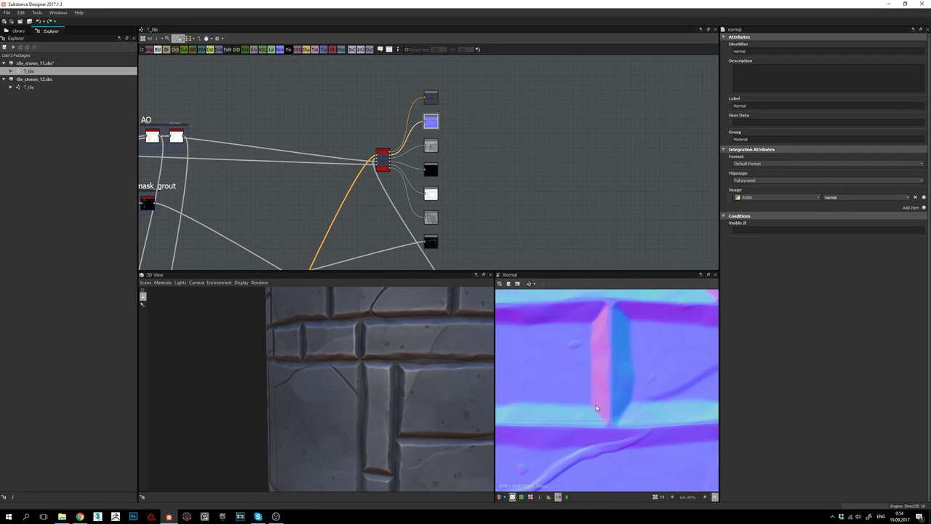
scroll(601, 429, down, 2)
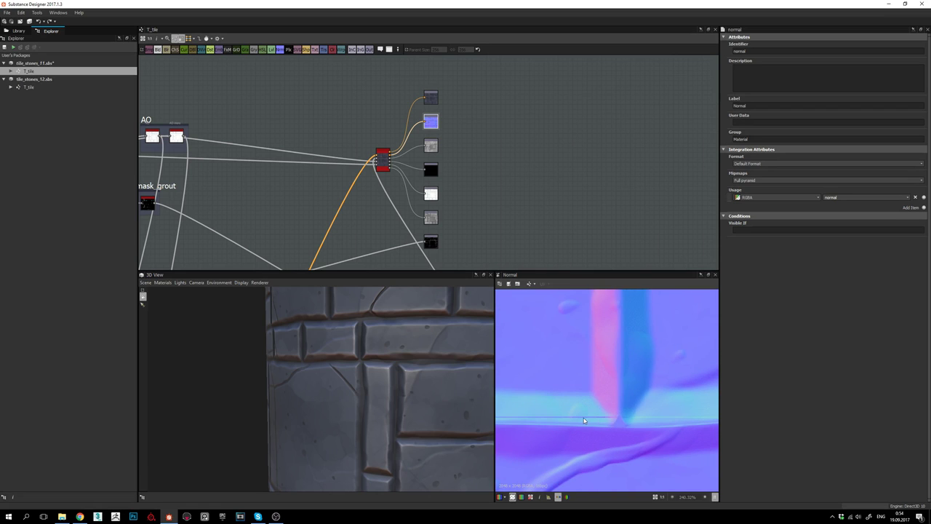
scroll(648, 424, down, 1)
scroll(649, 423, down, 1)
middle_drag(669, 427, 689, 422)
mouse_move(561, 422)
middle_down()
mouse_move(641, 422)
mouse_move(566, 423)
middle_up()
scroll(566, 422, down, 2)
- Inspect the Normal map's bevels and cracks on the upper stones and around the narrow middle row
middle_drag(592, 382, 598, 470)
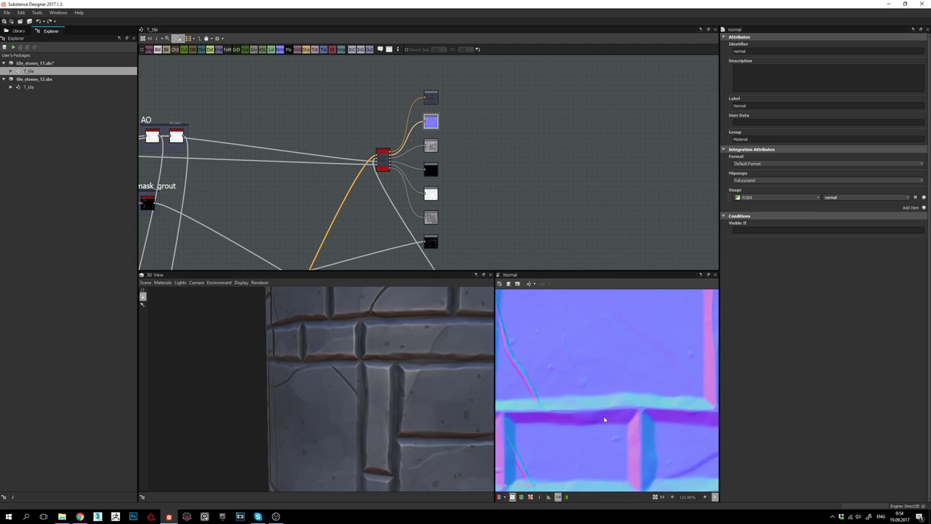
middle_drag(630, 410, 602, 460)
middle_drag(629, 374, 616, 482)
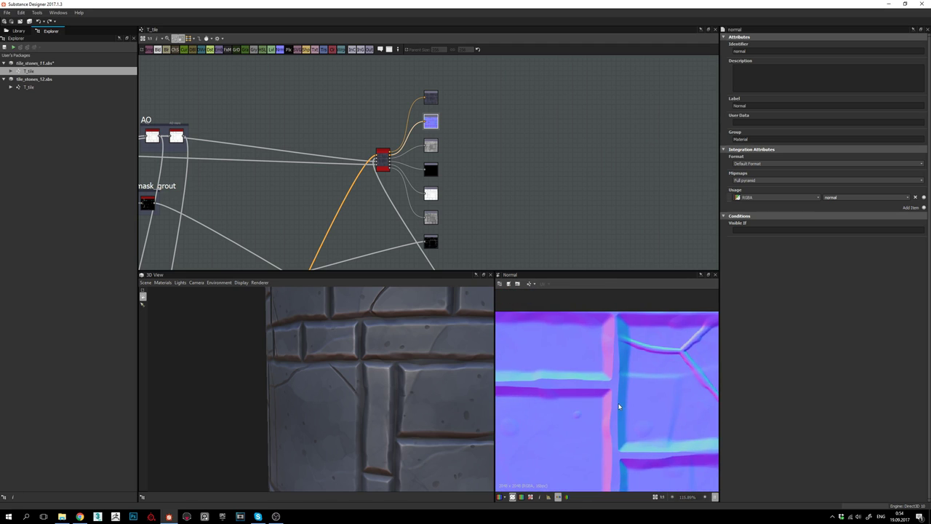
middle_drag(551, 400, 705, 380)
scroll(658, 412, down, 3)
middle_drag(654, 451, 617, 414)
scroll(614, 407, up, 1)
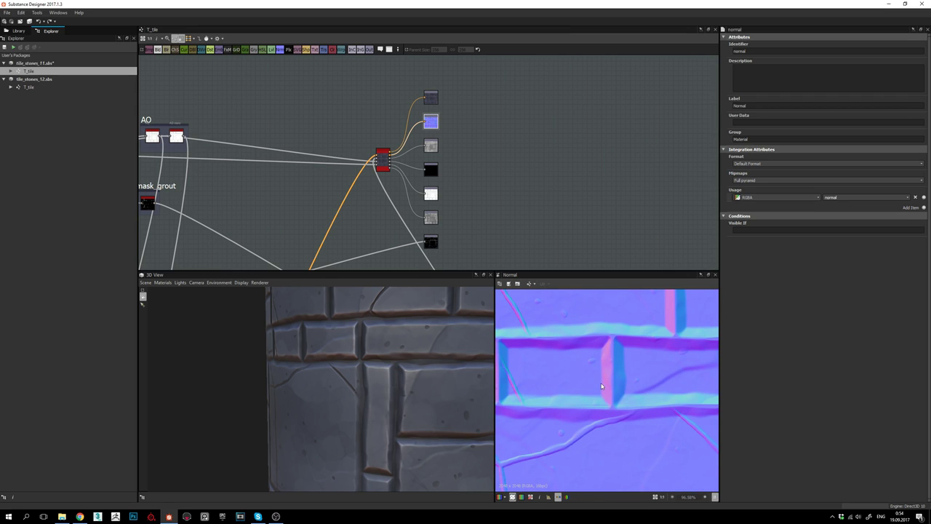
- Preview the Roughness output and check it both in detail and across the whole tile
double_click(431, 146)
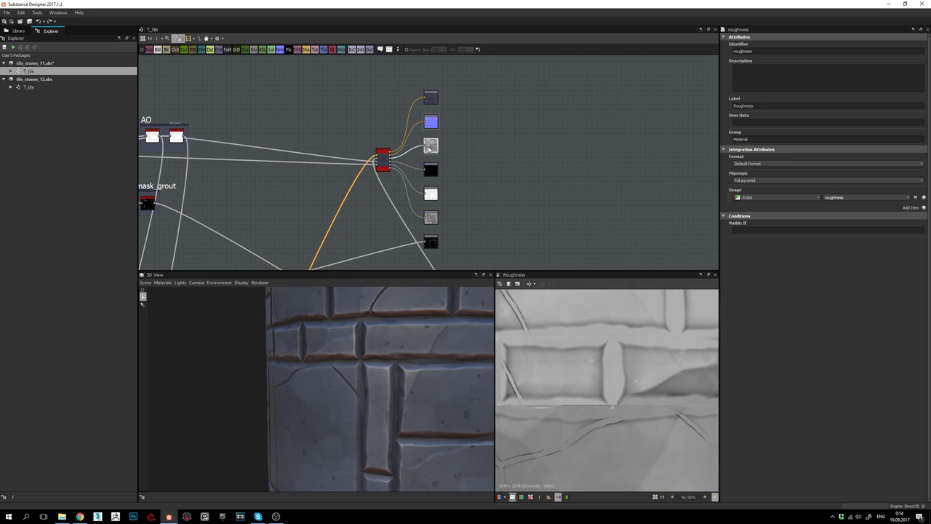
scroll(619, 412, down, 2)
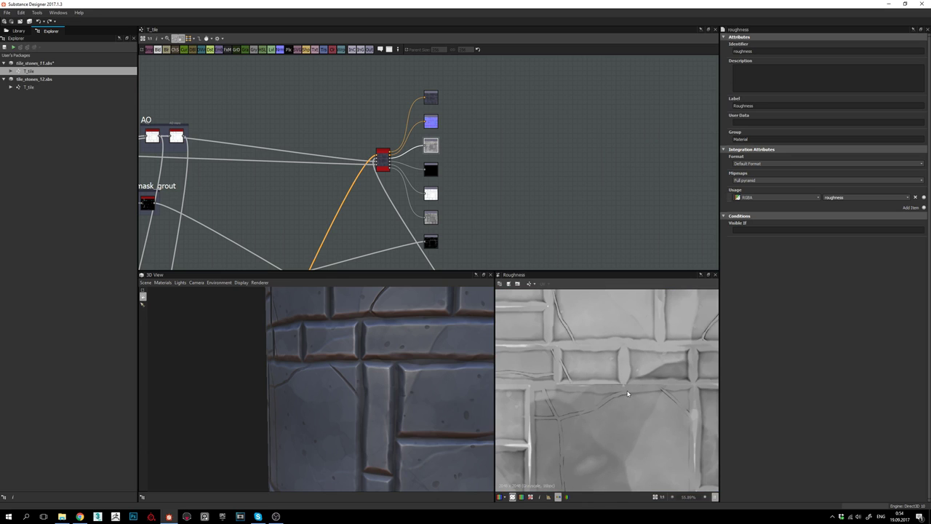
scroll(613, 390, down, 2)
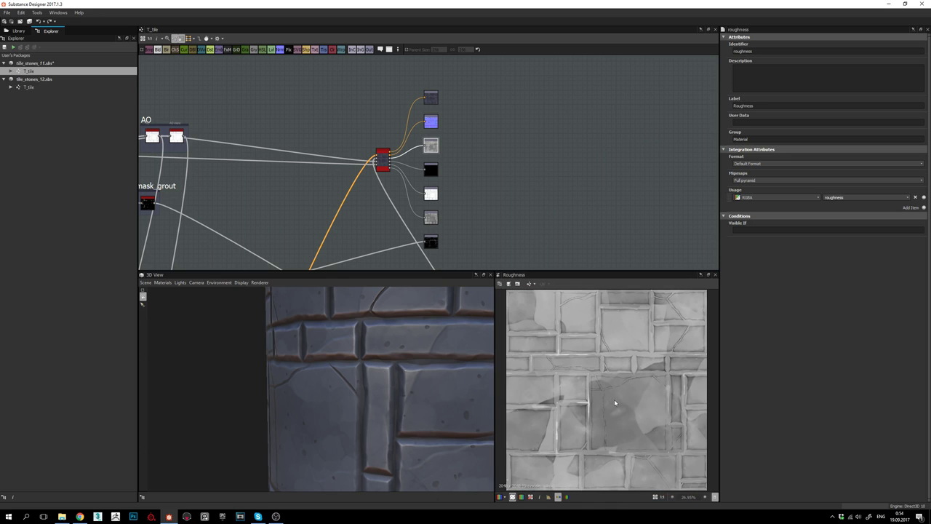
scroll(606, 387, up, 1)
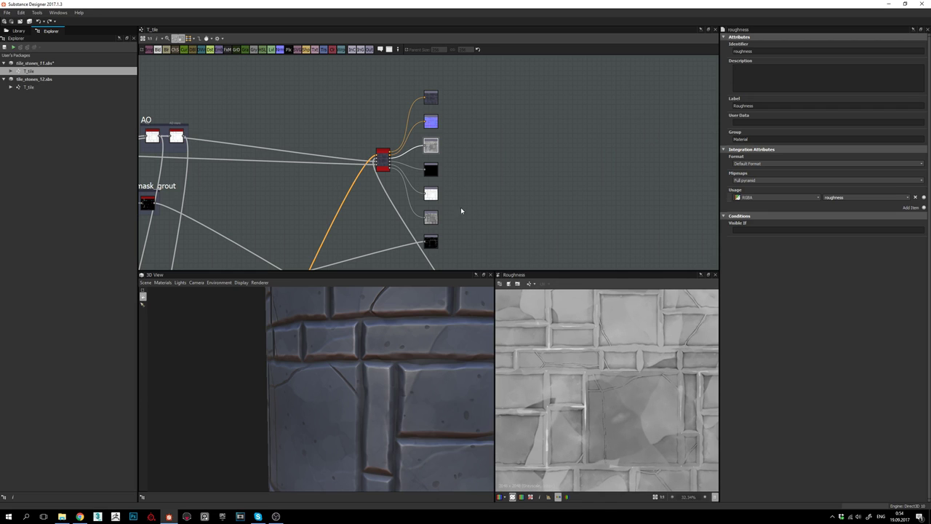
- Preview the ambient occlusion output and inspect the shading along the grooves and cracks
double_click(430, 193)
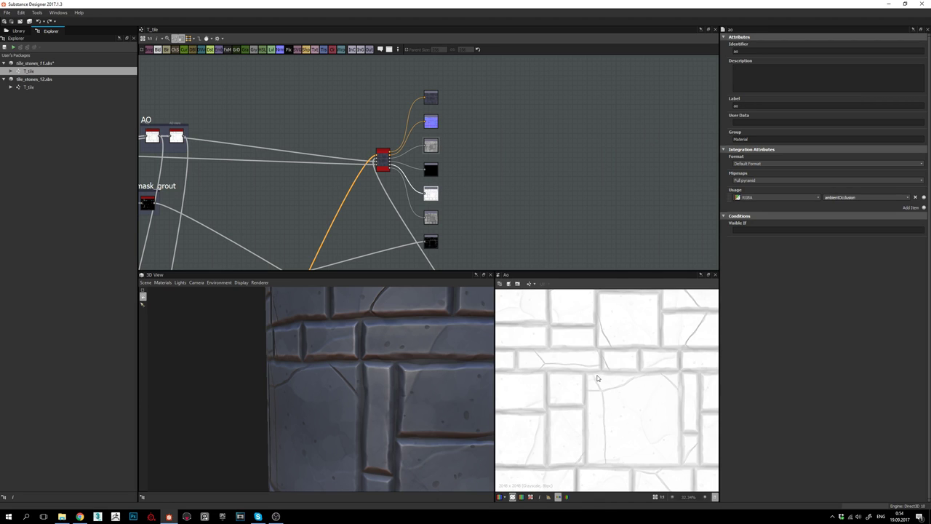
scroll(619, 378, up, 4)
scroll(629, 384, down, 3)
middle_drag(623, 394, 626, 445)
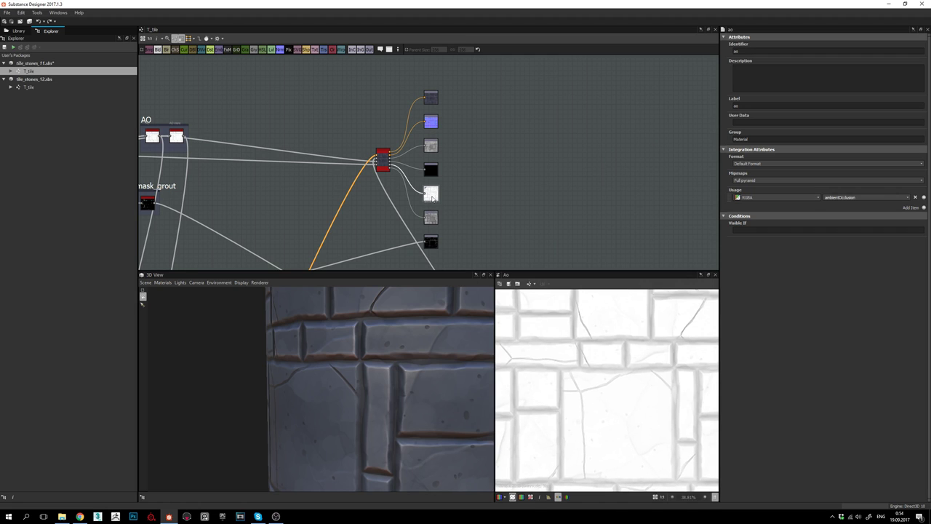
- Preview the Height output and view the full tile
click(431, 219)
double_click(430, 218)
middle_drag(621, 388, 643, 367)
scroll(643, 367, down, 3)
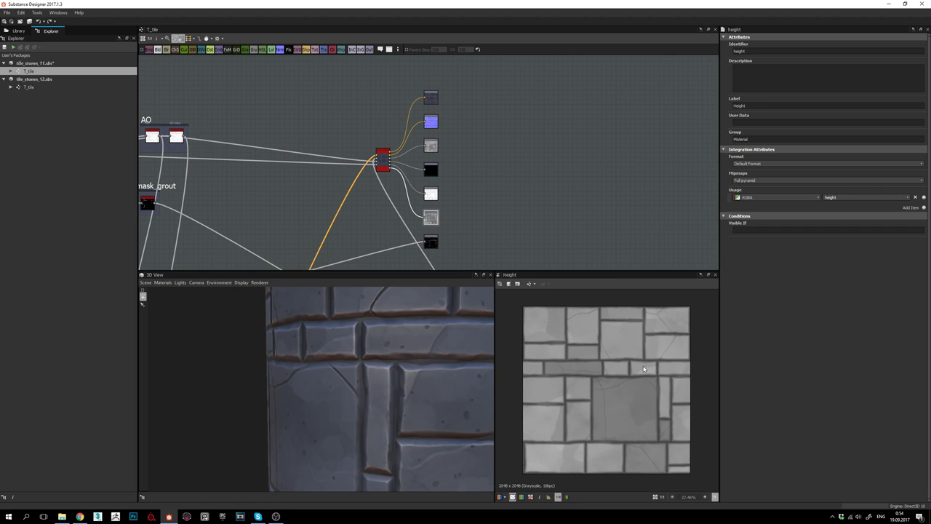
- Preview the spec output and examine its edge highlights on the stones and cracks
double_click(431, 243)
scroll(609, 390, up, 2)
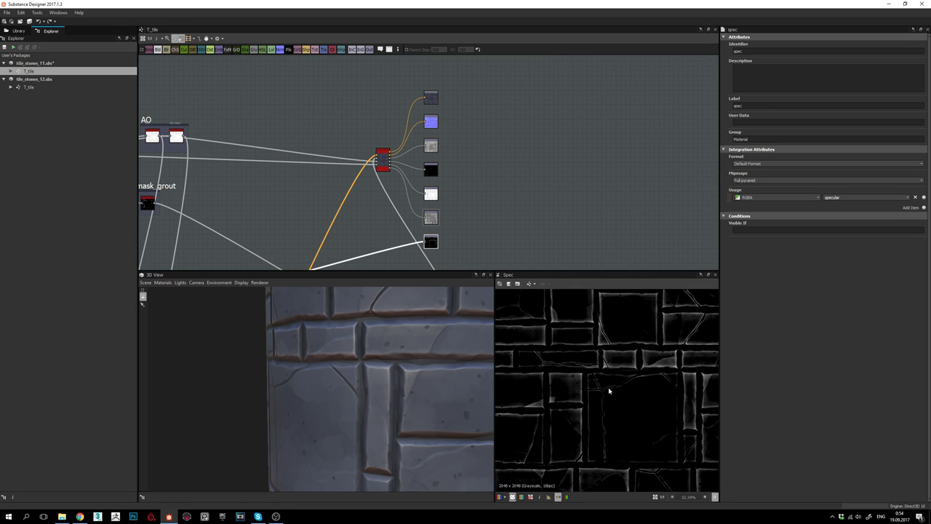
scroll(608, 389, down, 2)
middle_drag(464, 218, 489, 176)
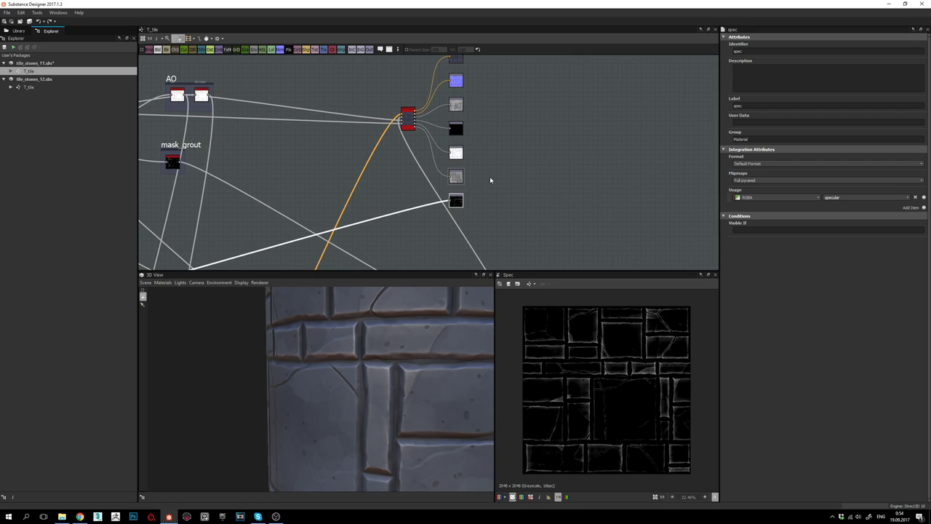
scroll(451, 202, up, 3)
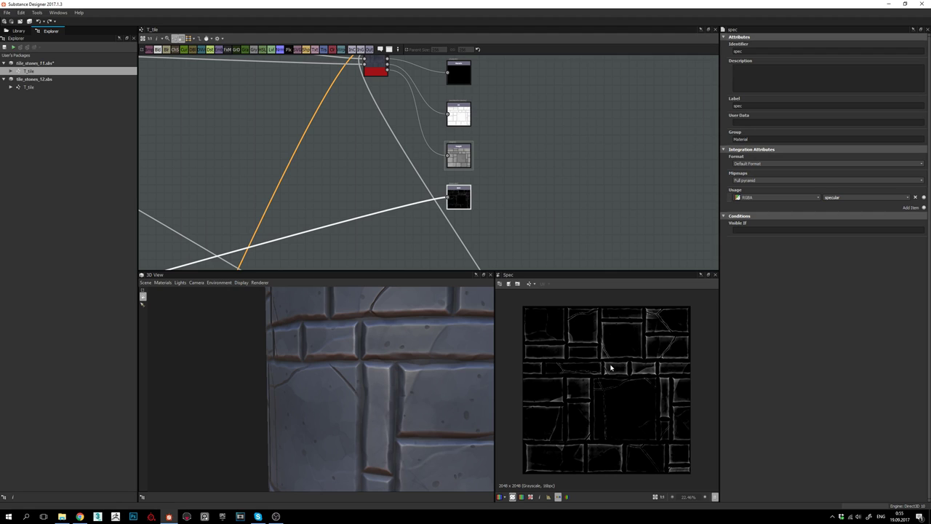
scroll(607, 367, up, 3)
scroll(606, 366, down, 2)
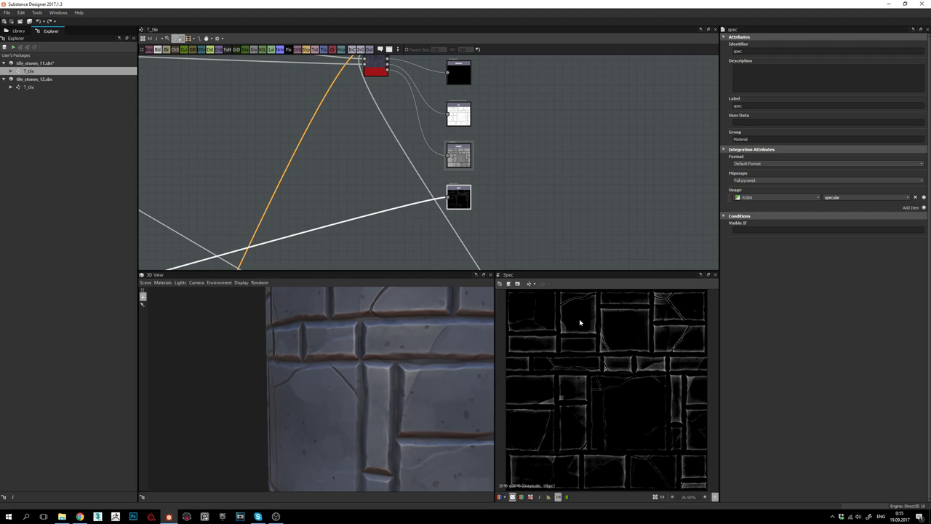
- Compare the base material's Base Color map with the spec output
middle_drag(483, 182, 518, 226)
double_click(412, 103)
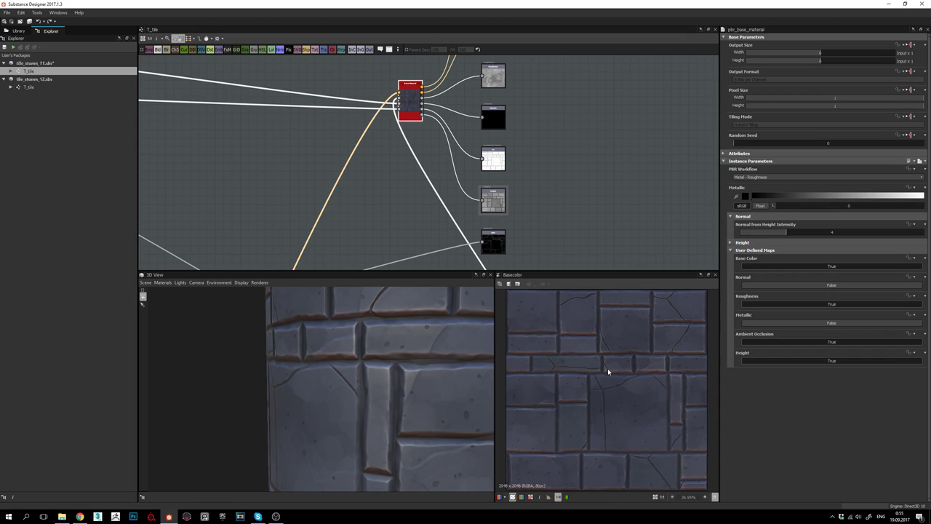
double_click(493, 241)
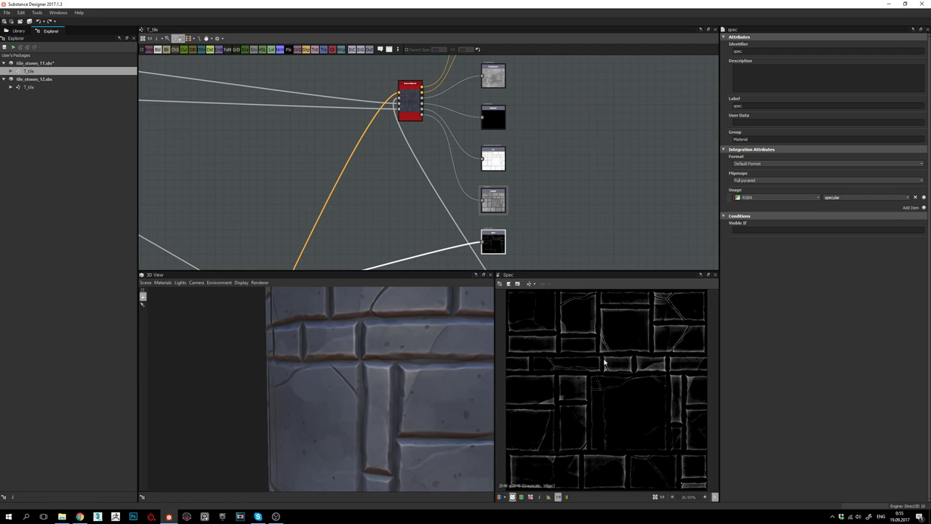
- Preview the Roughness output again and examine the cracks and stone borders up close
middle_drag(454, 138, 459, 185)
double_click(495, 133)
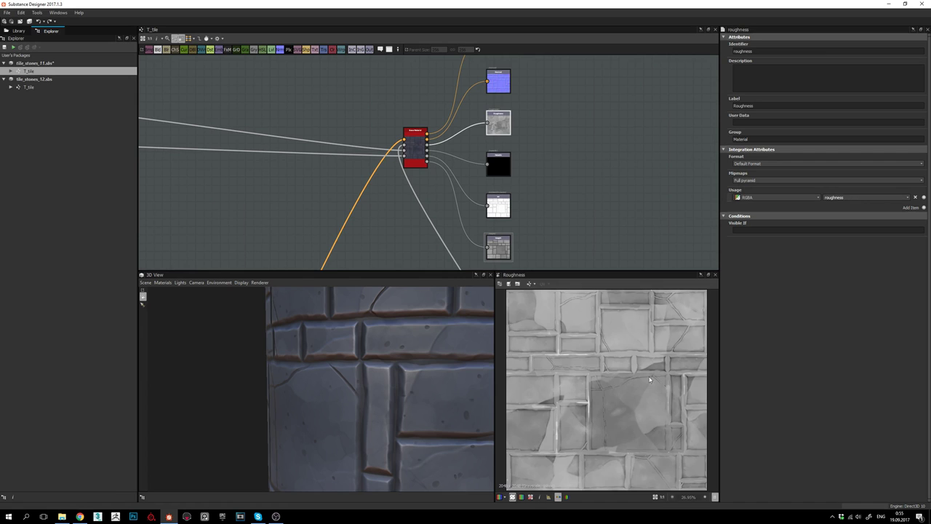
scroll(608, 377, up, 8)
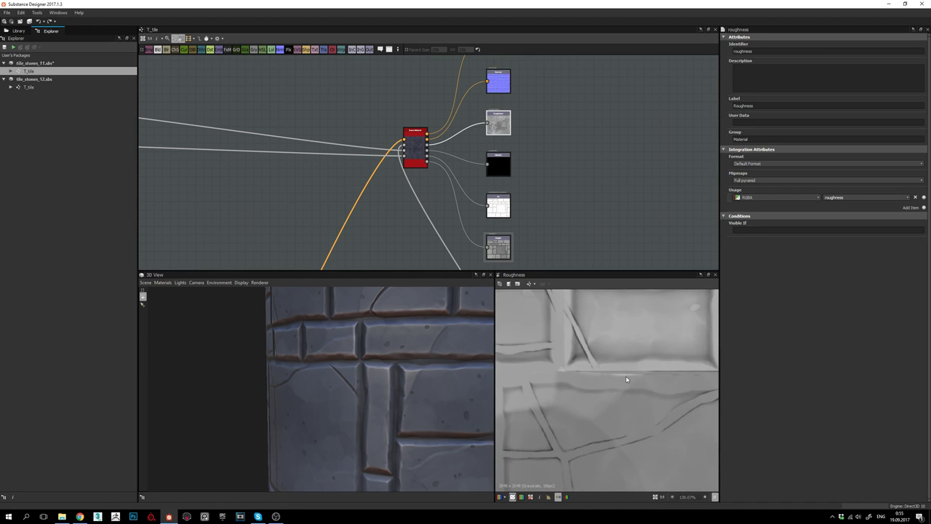
- Select the PBR base material node that feeds the output nodes
middle_drag(365, 179, 435, 152)
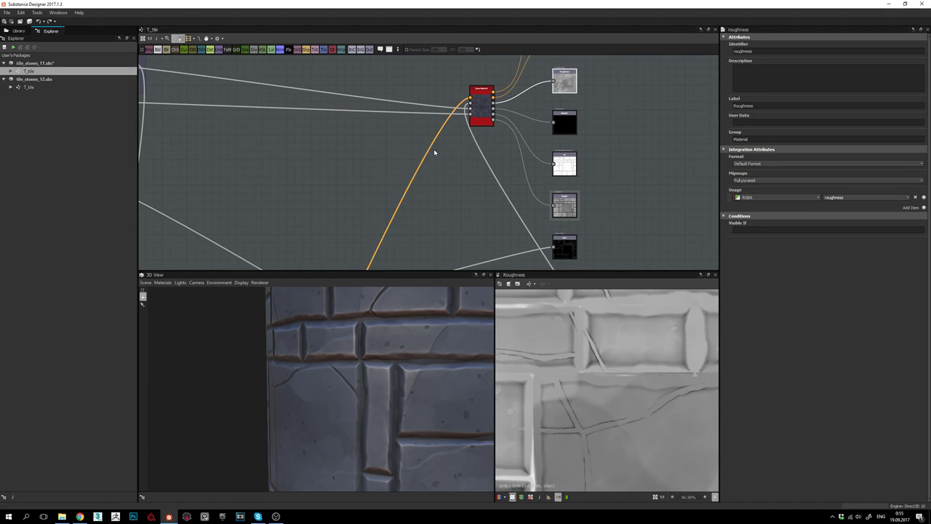
middle_drag(382, 166, 492, 104)
scroll(452, 153, down, 3)
click(532, 93)
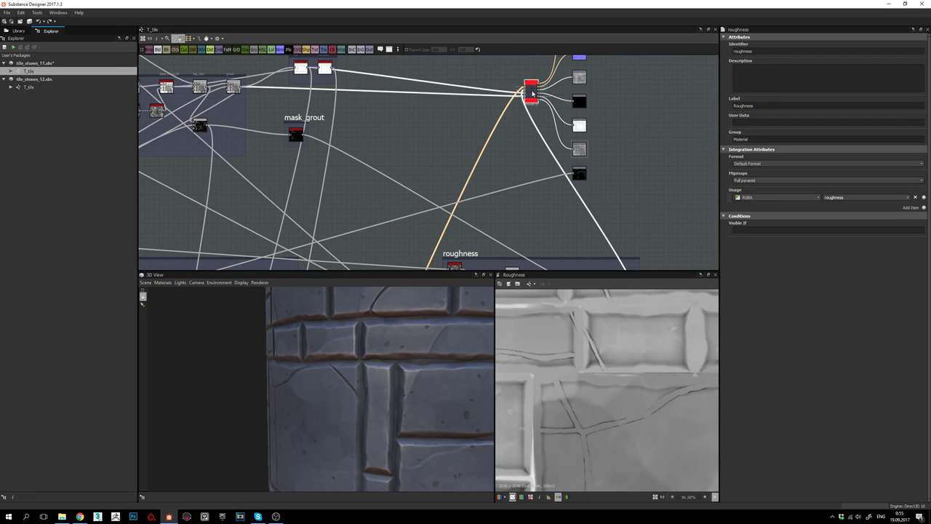
- Examine the stone tile material on the whole cylinder from several angles, with the entire node graph in view
middle_drag(329, 184, 434, 147)
scroll(437, 154, down, 5)
middle_drag(389, 204, 485, 183)
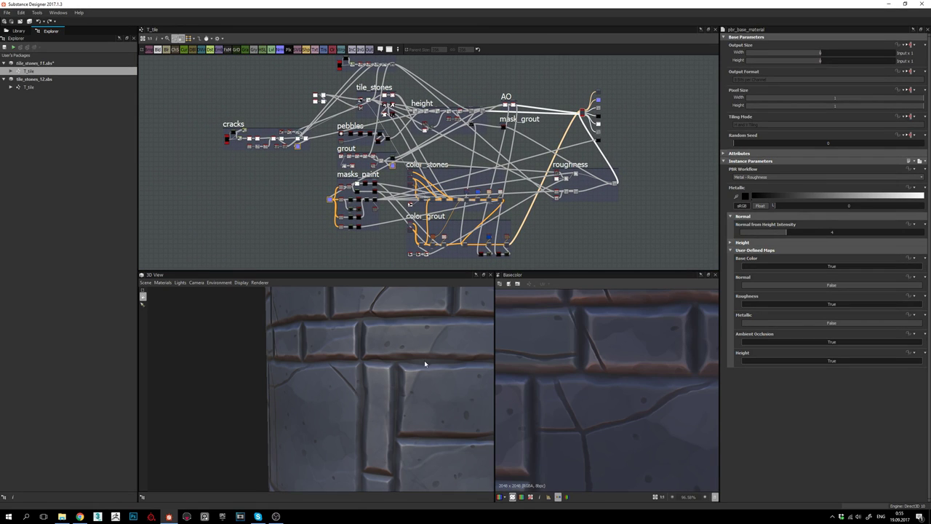
scroll(424, 360, down, 5)
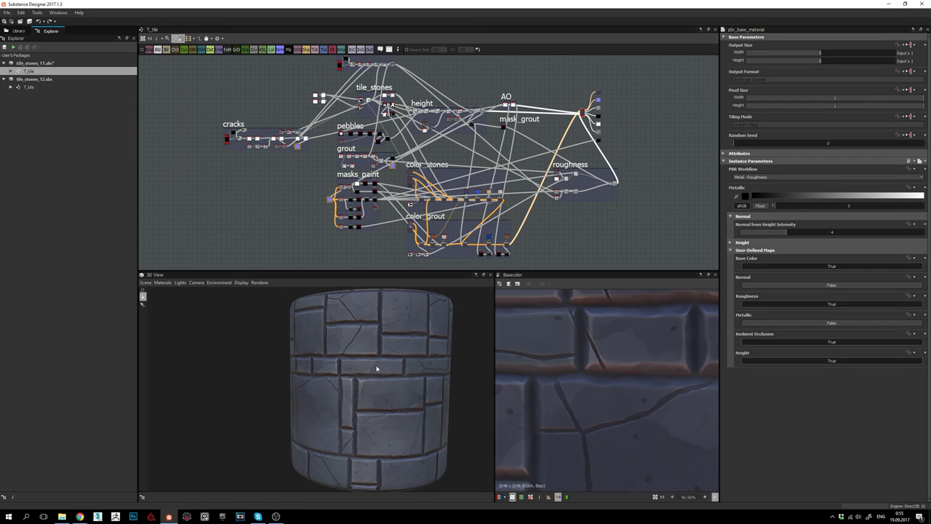
drag(368, 374, 365, 394)
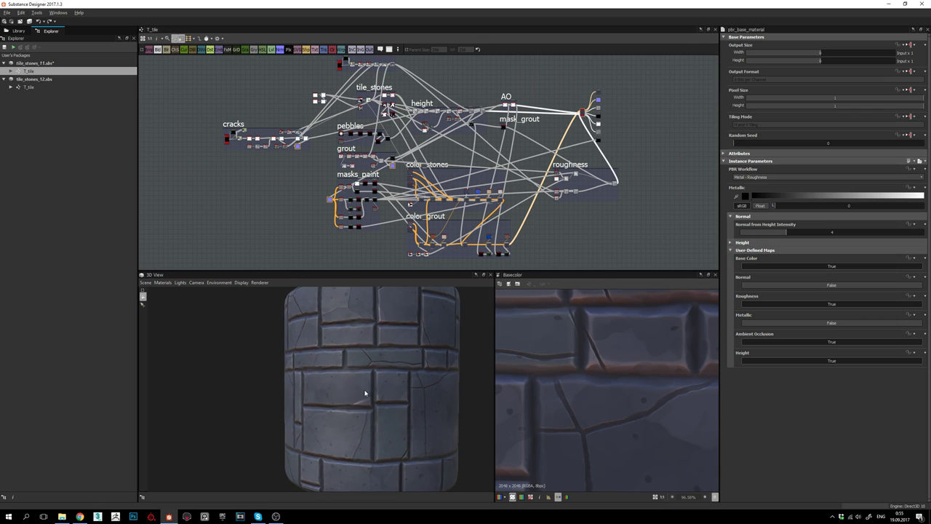
drag(398, 367, 381, 377)
middle_drag(390, 375, 367, 375)
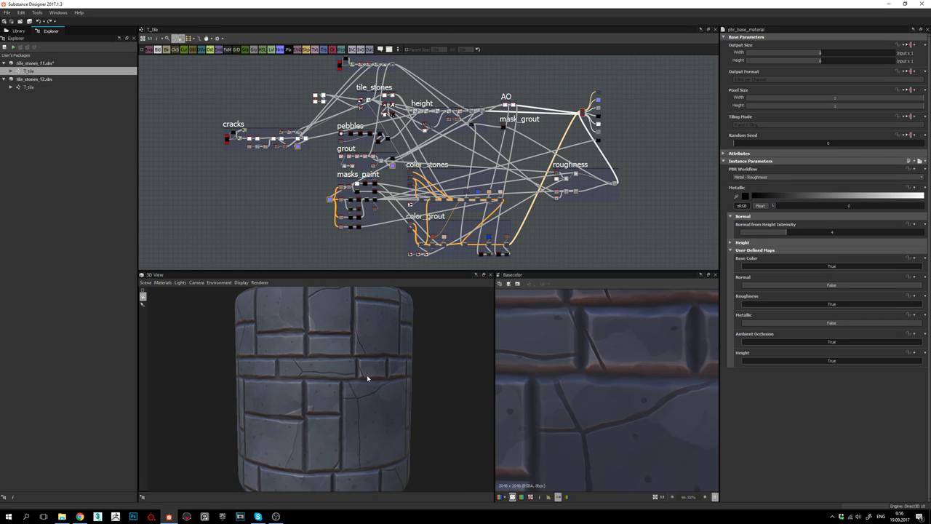
drag(362, 385, 331, 386)
middle_drag(310, 388, 320, 382)
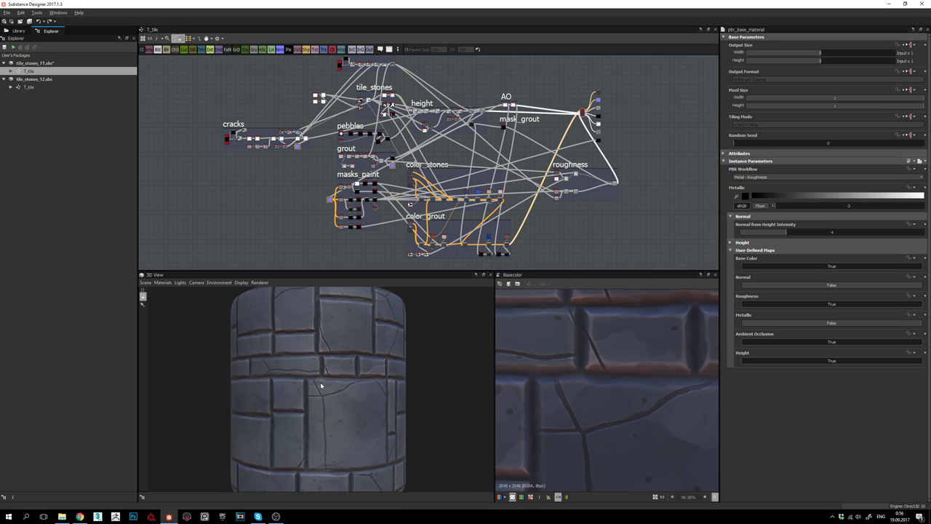
drag(321, 382, 333, 384)
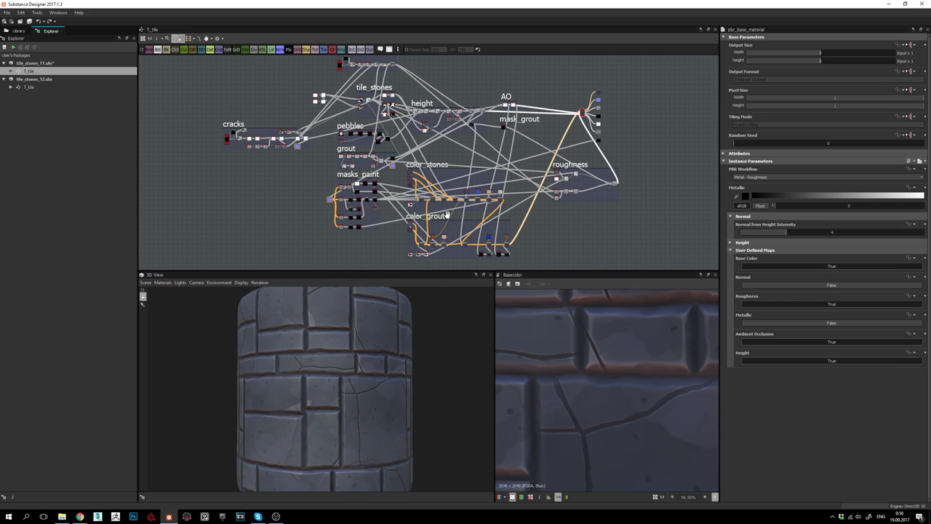
- Inspect the color_stones and color_grout node groups and view the full base color map
mouse_move(446, 214)
middle_down()
mouse_move(437, 186)
mouse_move(464, 179)
mouse_move(462, 220)
middle_up()
scroll(459, 204, up, 3)
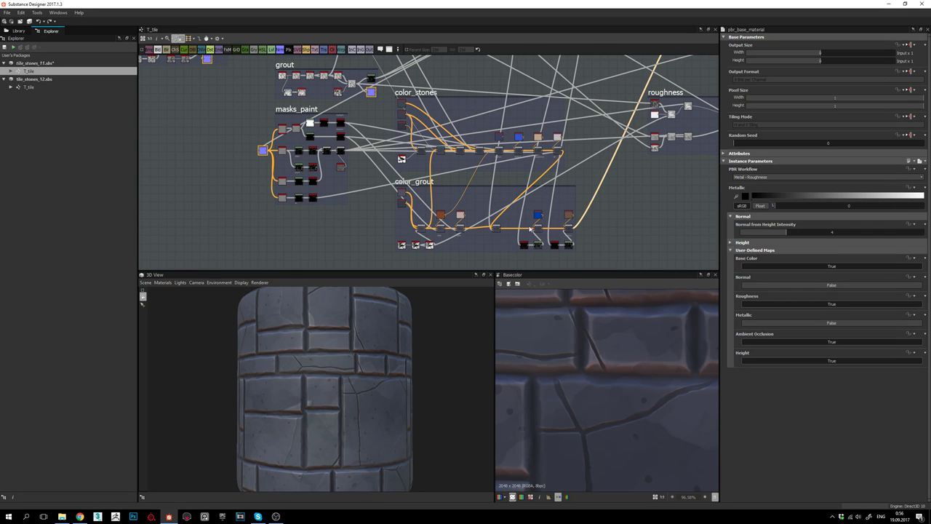
middle_drag(516, 229, 502, 228)
scroll(642, 371, down, 5)
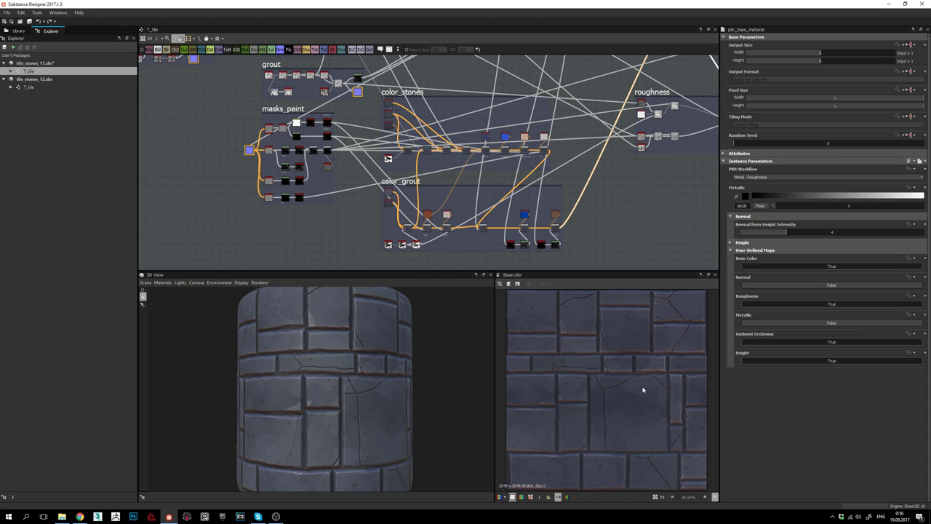
- Examine the stones and grout on the cylinder from other angles and under a rotated environment light
mouse_move(331, 393)
mouse_down()
mouse_move(386, 388)
mouse_move(328, 384)
mouse_move(320, 403)
mouse_up()
middle_drag(320, 403, 327, 398)
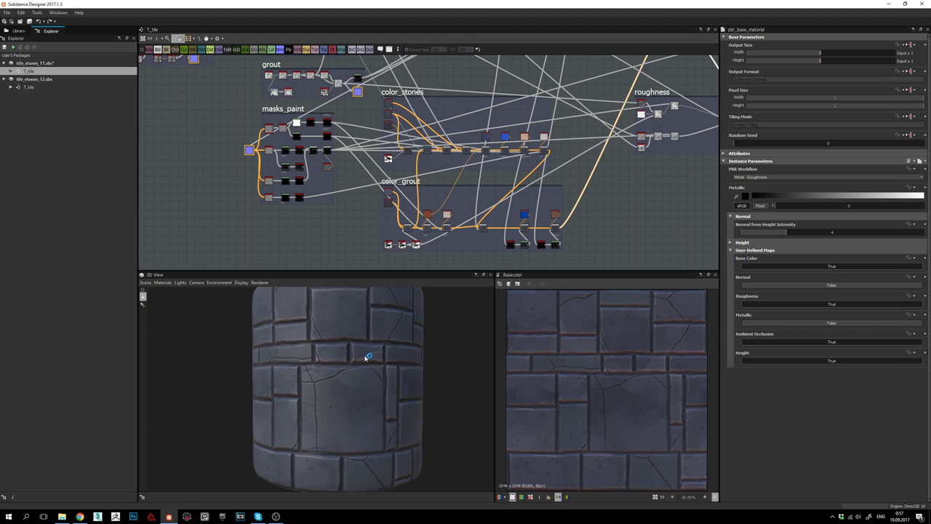
right_drag(368, 358, 350, 283)
right_drag(343, 377, 342, 362)
mouse_move(341, 361)
mouse_down()
mouse_move(405, 362)
mouse_move(380, 368)
mouse_move(388, 383)
mouse_move(403, 378)
mouse_move(377, 380)
mouse_move(396, 384)
mouse_move(345, 376)
mouse_move(339, 392)
mouse_move(362, 354)
mouse_move(414, 386)
mouse_move(349, 385)
mouse_move(366, 388)
mouse_move(362, 347)
mouse_move(374, 396)
mouse_move(342, 393)
mouse_move(361, 427)
mouse_move(350, 456)
mouse_move(373, 453)
mouse_move(384, 480)
mouse_move(369, 401)
mouse_move(460, 400)
mouse_move(344, 400)
mouse_move(340, 414)
mouse_move(294, 406)
mouse_move(336, 389)
mouse_move(329, 383)
mouse_up()
ctrl+shift+right_drag(357, 385, 331, 387)
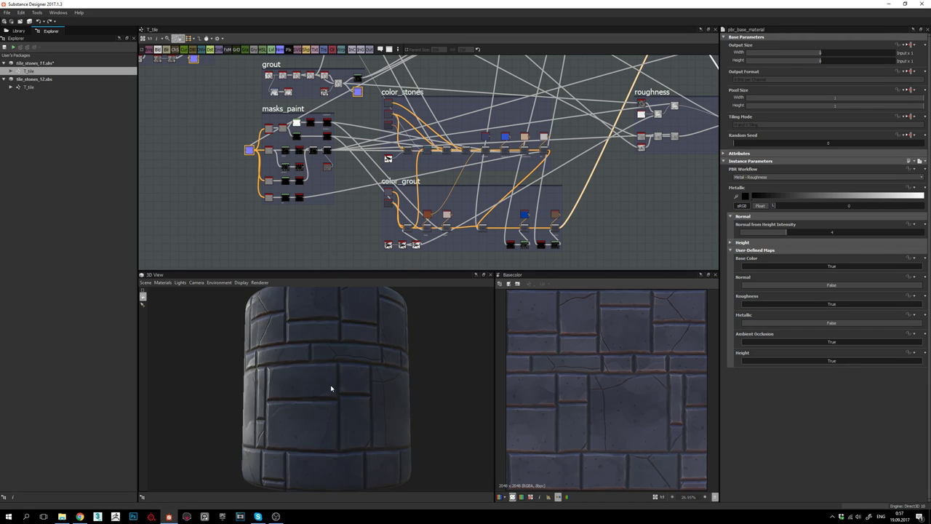
mouse_move(331, 388)
mouse_down()
mouse_move(368, 393)
mouse_move(323, 396)
mouse_up()
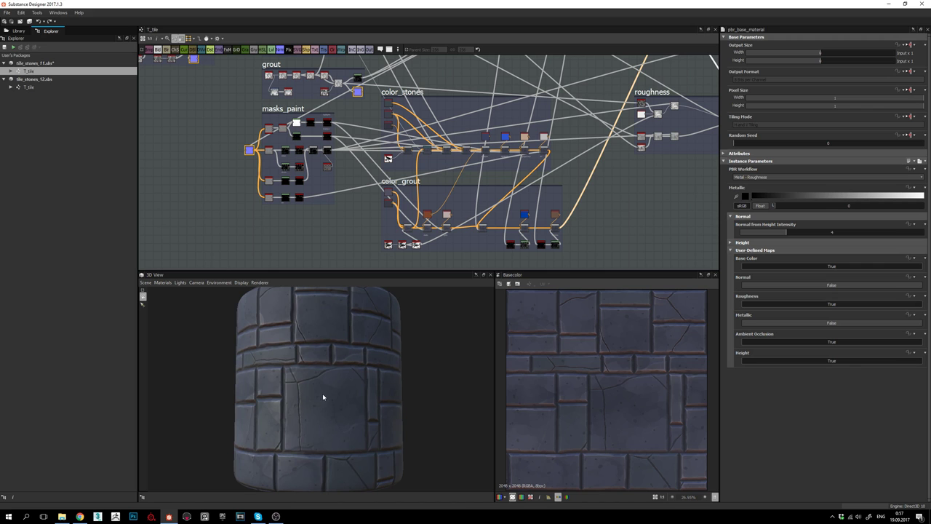
- Review the complete node graph from the cracks and masks_paint groups through to the output nodes
scroll(499, 252, down, 5)
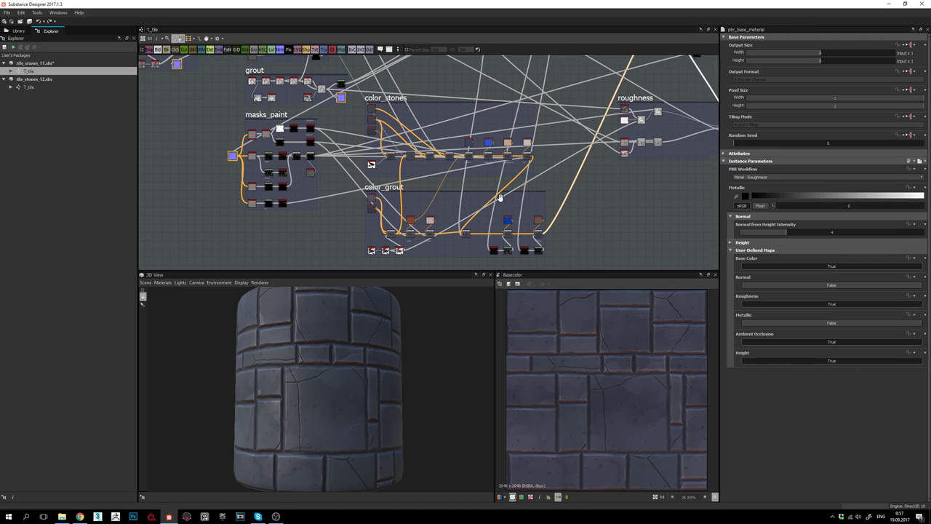
mouse_move(452, 196)
middle_down()
mouse_move(469, 213)
mouse_move(464, 204)
mouse_move(488, 187)
mouse_move(451, 178)
middle_up()
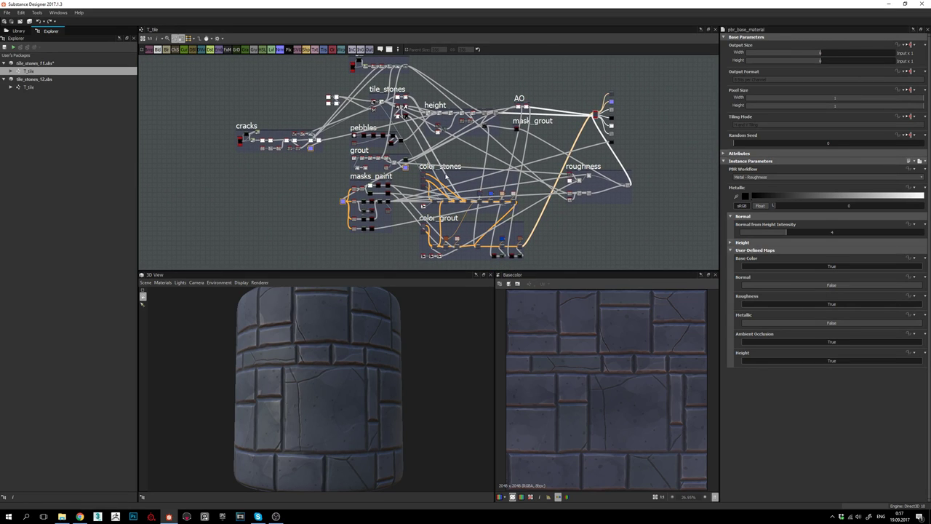
scroll(445, 175, down, 1)
scroll(493, 180, up, 1)
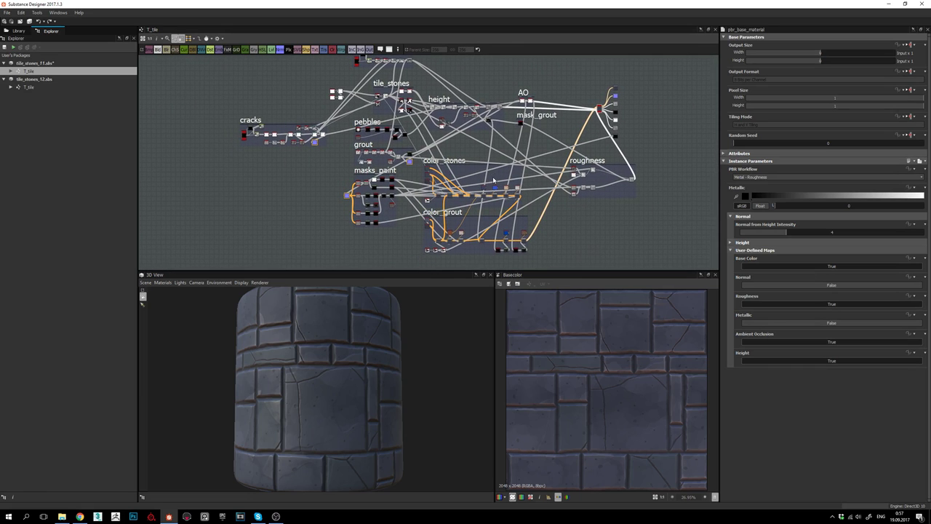
middle_drag(493, 180, 479, 185)
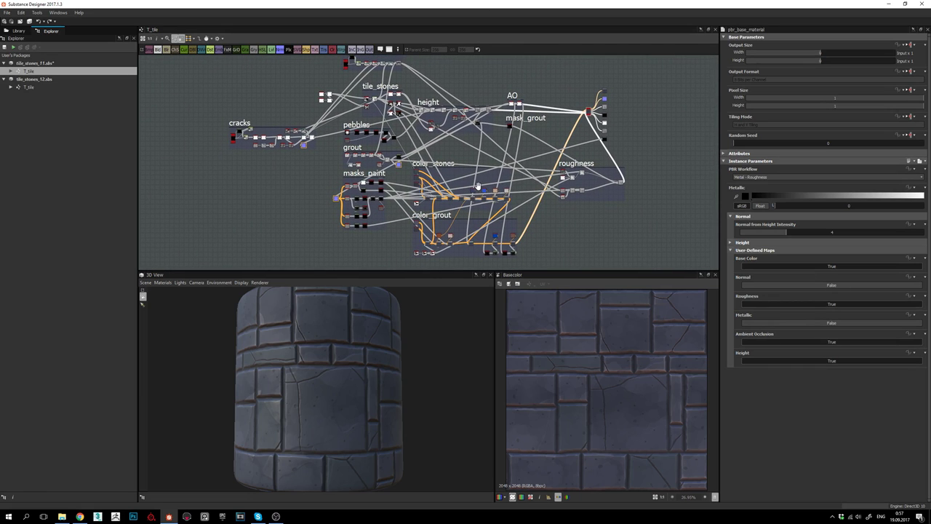
scroll(478, 187, down, 1)
scroll(478, 190, up, 1)
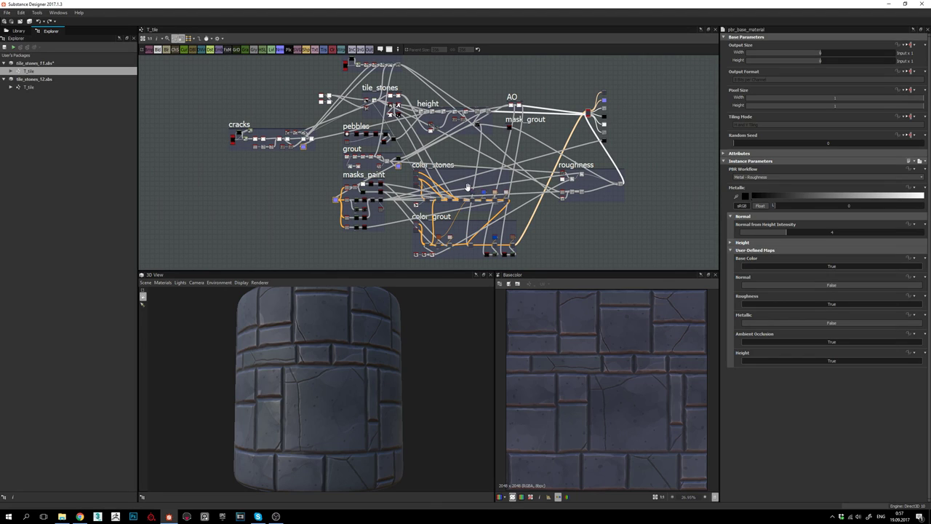
middle_drag(467, 188, 467, 192)
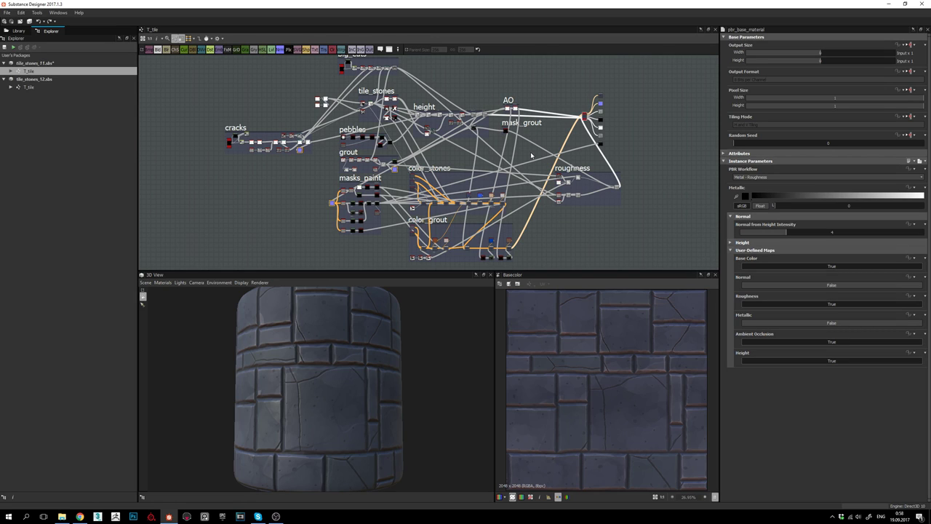
middle_drag(433, 175, 436, 175)
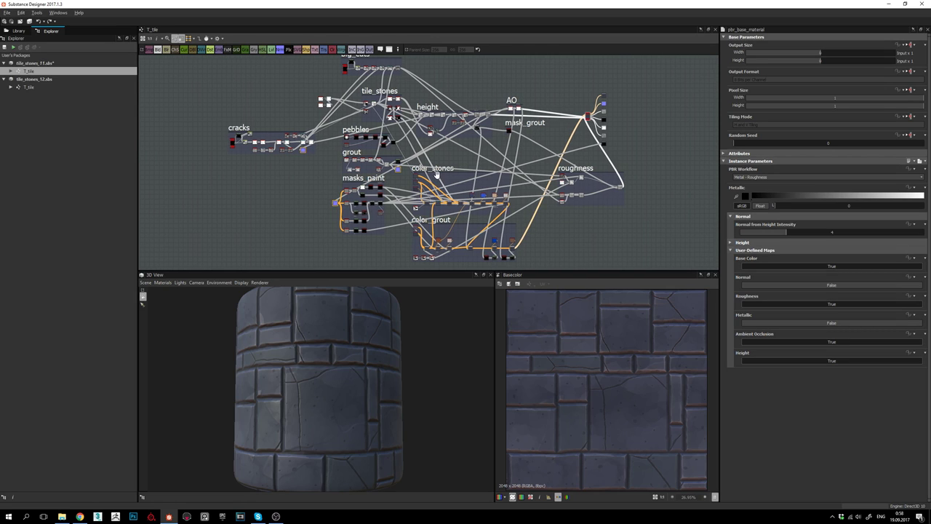
scroll(437, 175, down, 4)
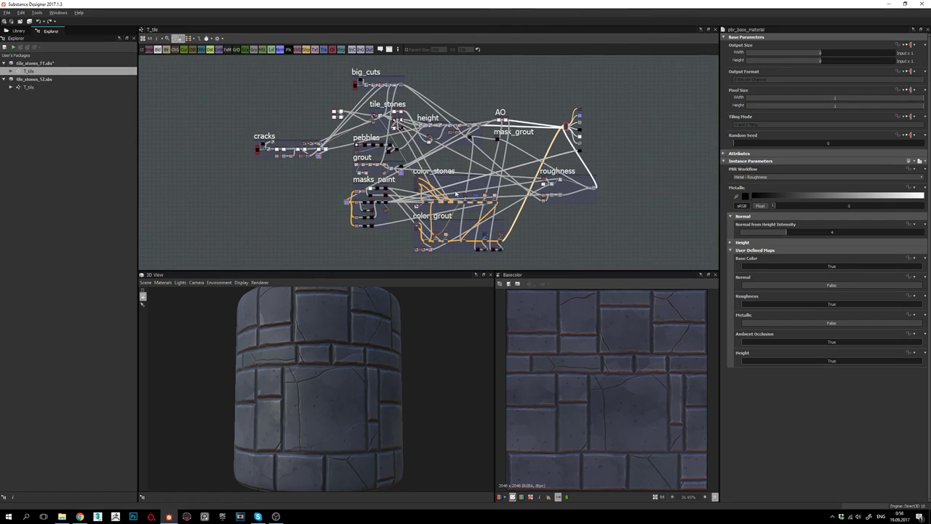
scroll(456, 194, up, 2)
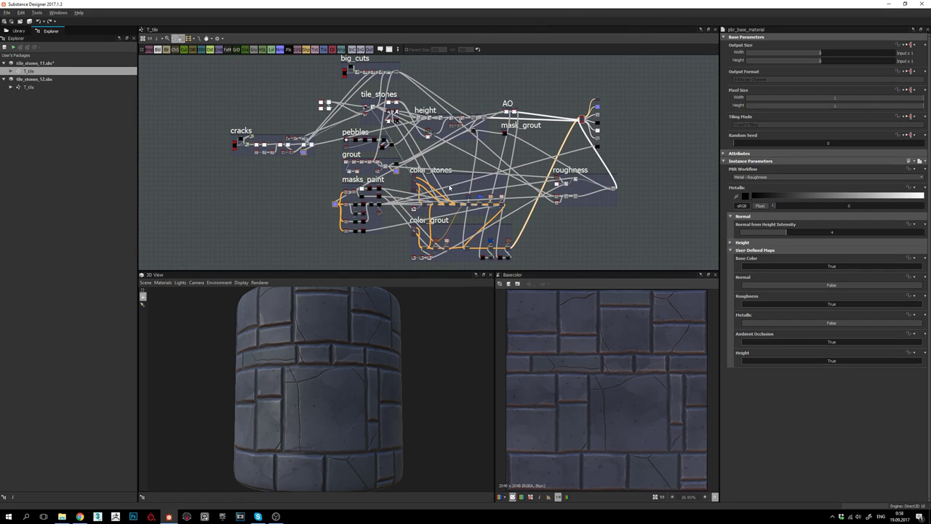